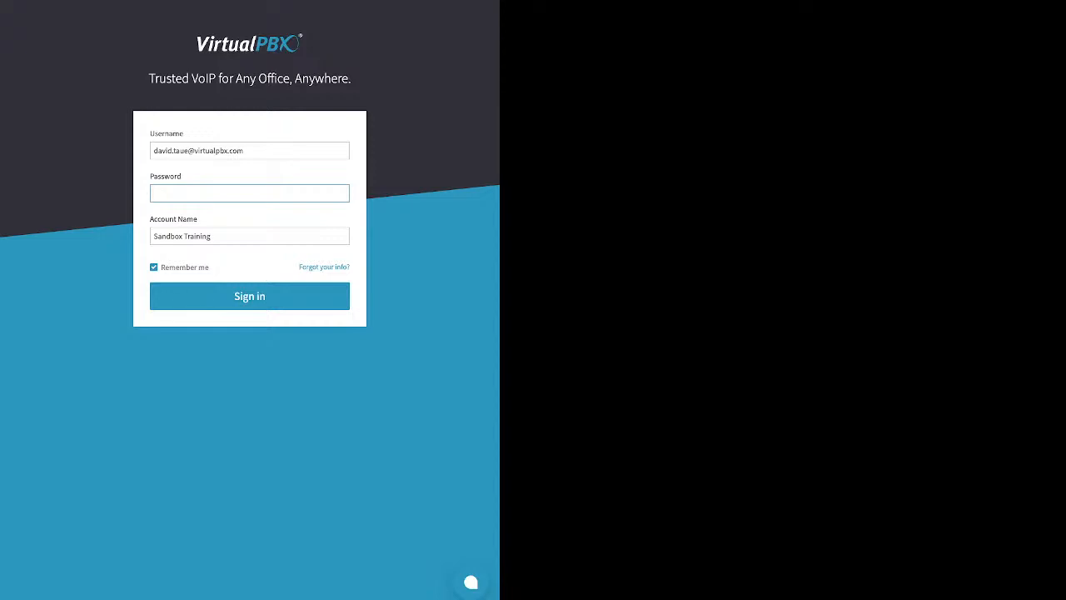
Step: Open the forgotten-info form, review its email/username, account name and phone number fields, and return to the sign-in form
left_click(292, 267)
left_click_drag(299, 267, 353, 267)
left_click(333, 276)
left_click(347, 275)
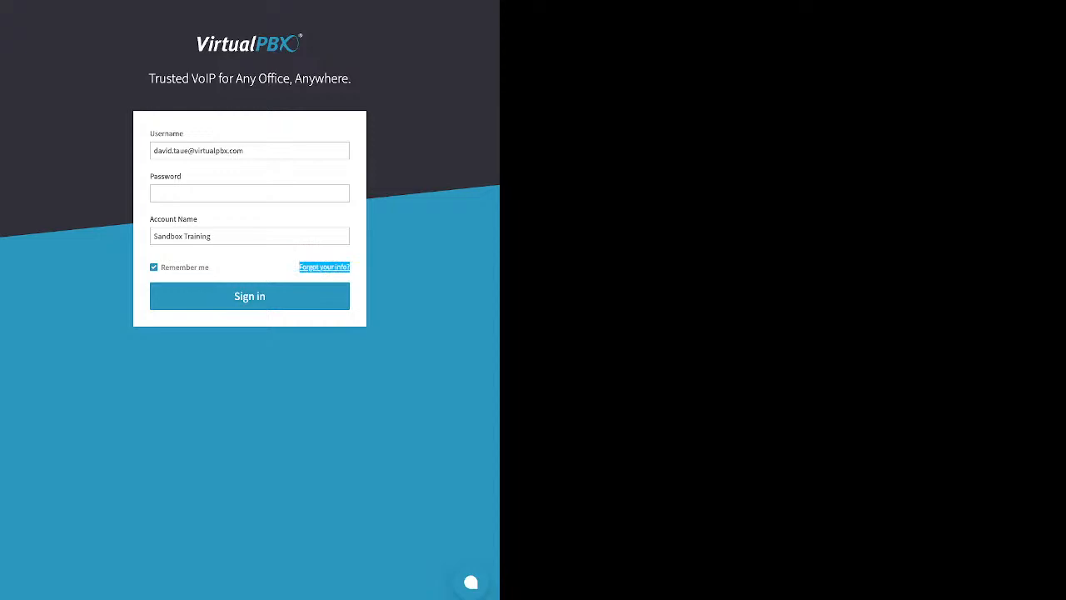
left_click(324, 266)
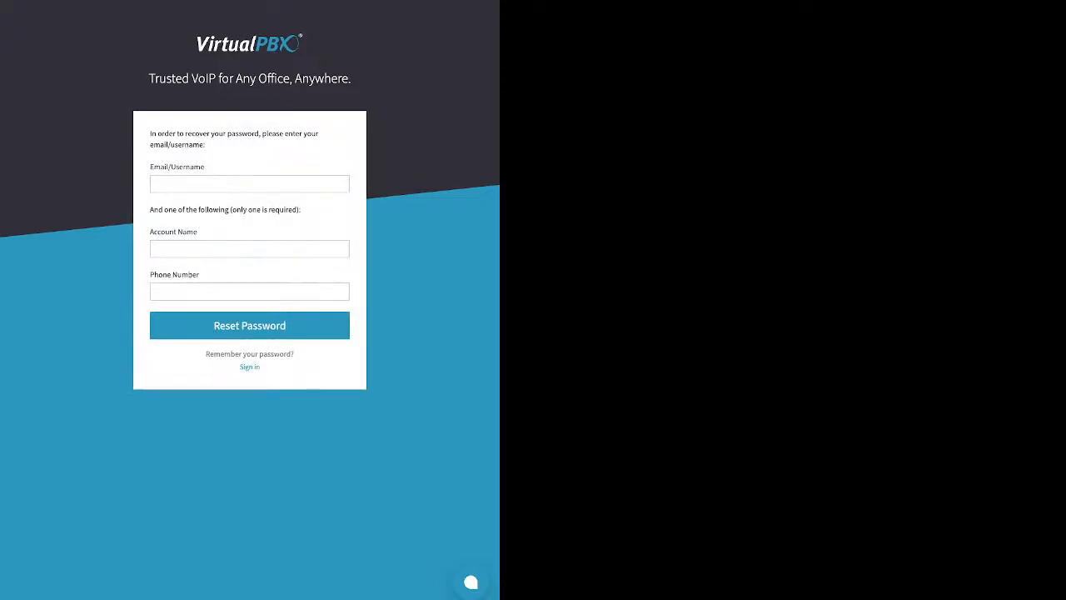
left_click_drag(150, 167, 202, 167)
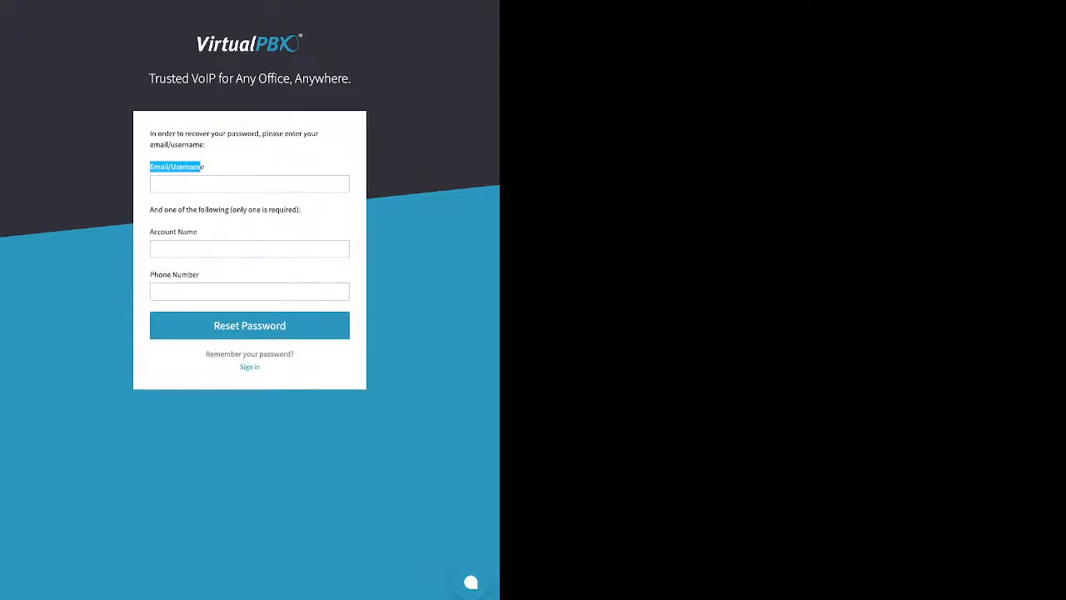
left_click(201, 167)
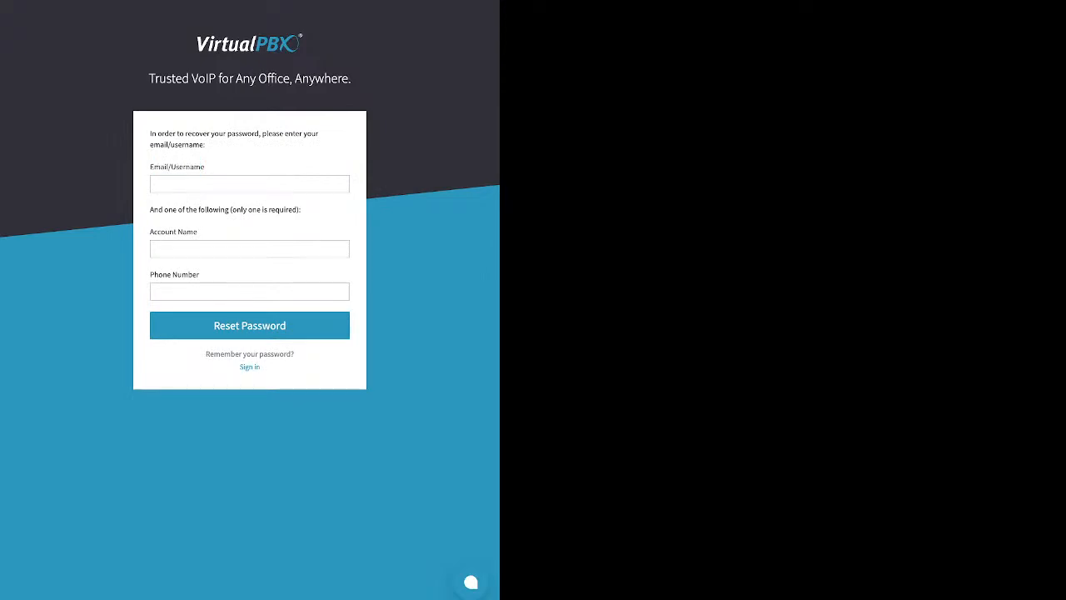
left_click_drag(150, 231, 199, 275)
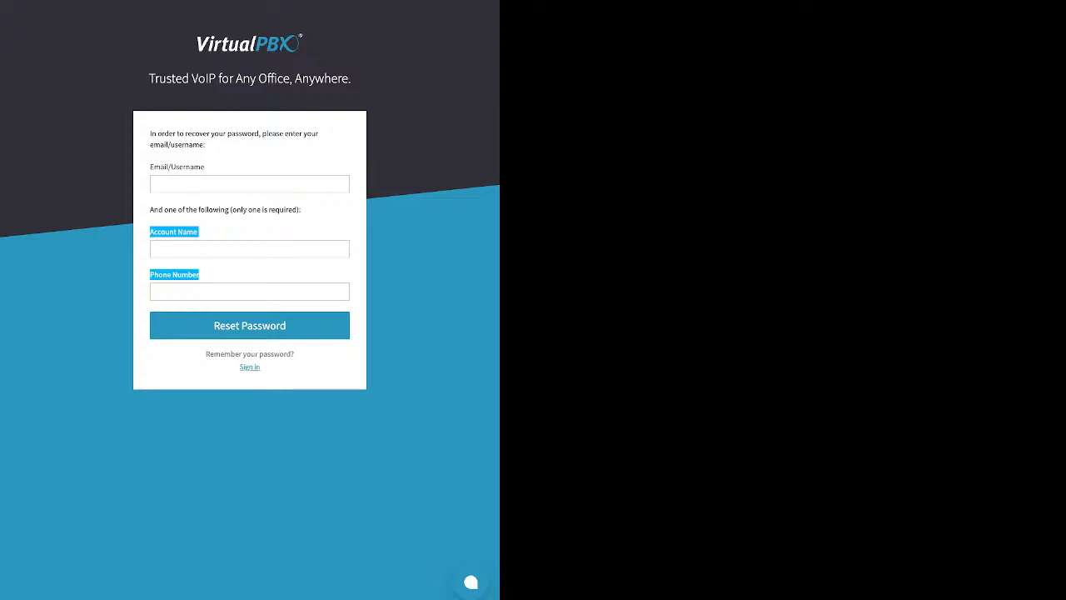
left_click(250, 367)
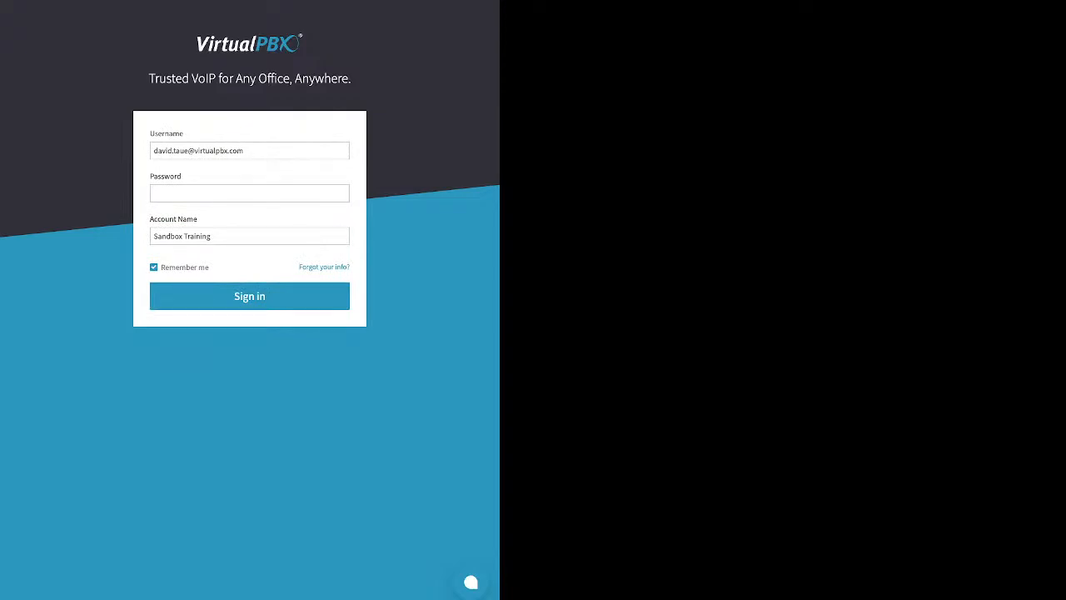
Step: Enter the account password and sign in with Remember me enabled
left_click(250, 193)
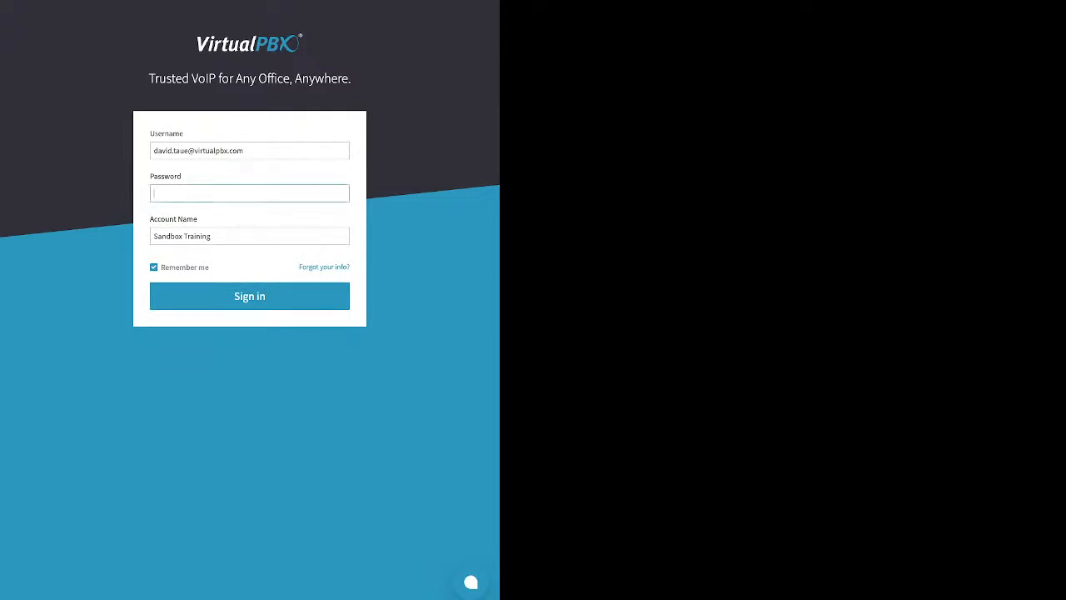
type("••••••")
left_click_drag(210, 268, 161, 267)
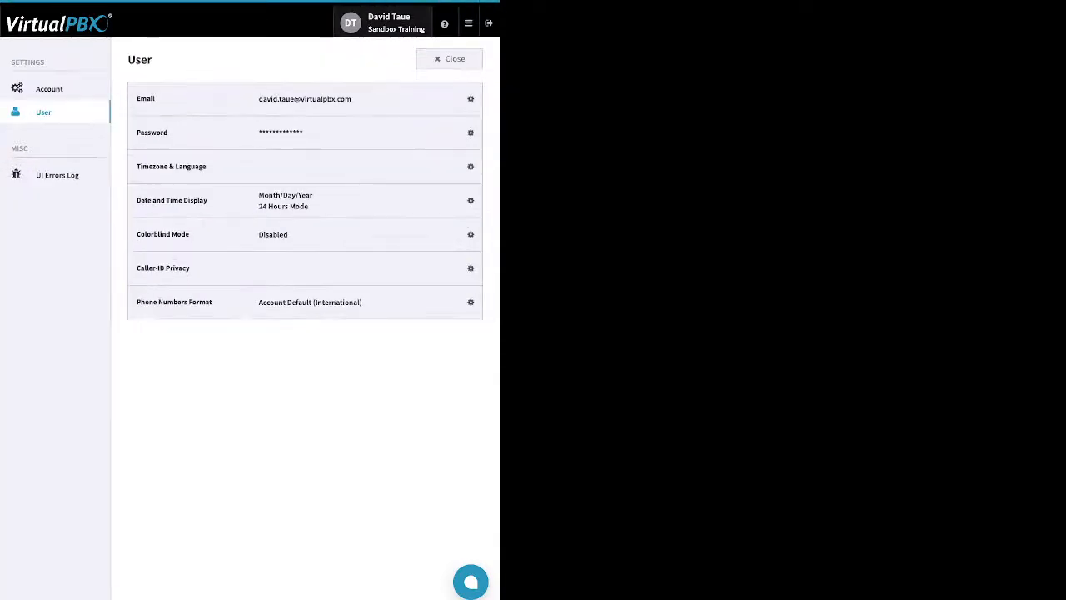
Step: Review the user's password-change fields and the account's Timezone & Language options, and close the settings without changes
left_click(466, 133)
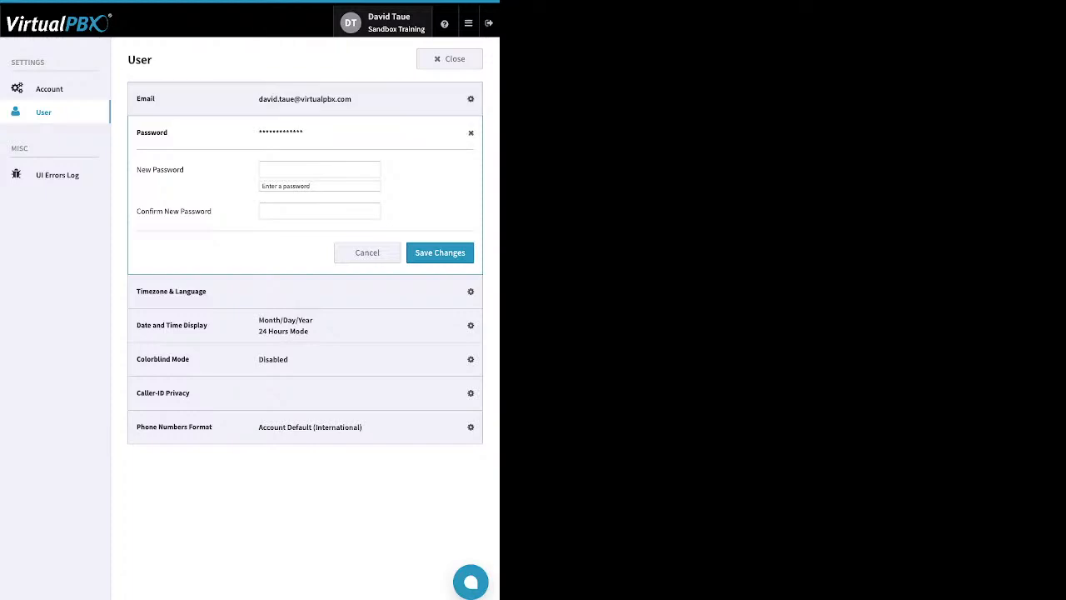
left_click(49, 88)
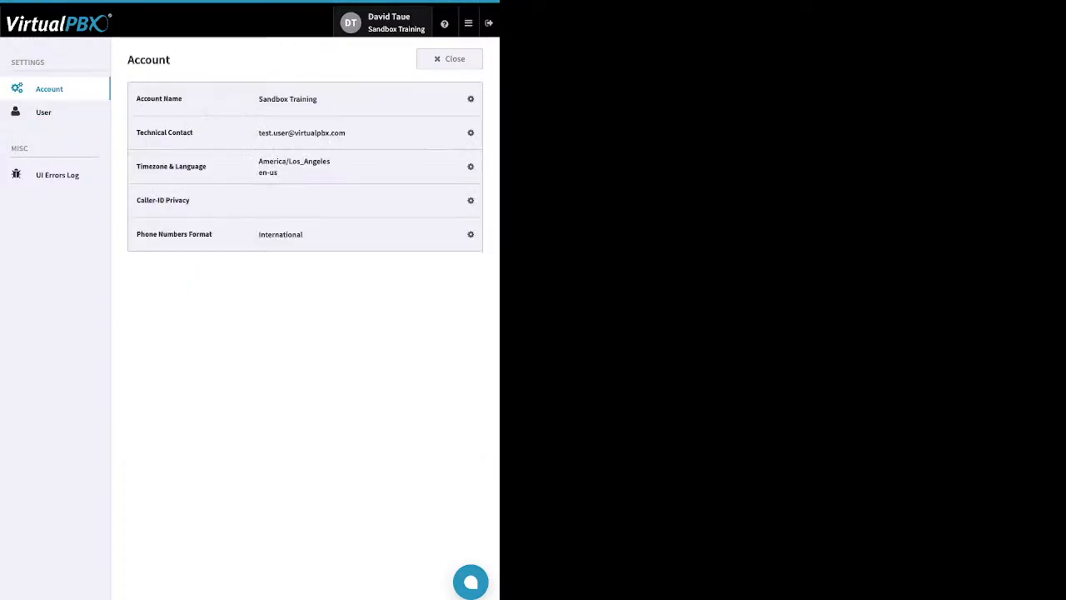
left_click(463, 166)
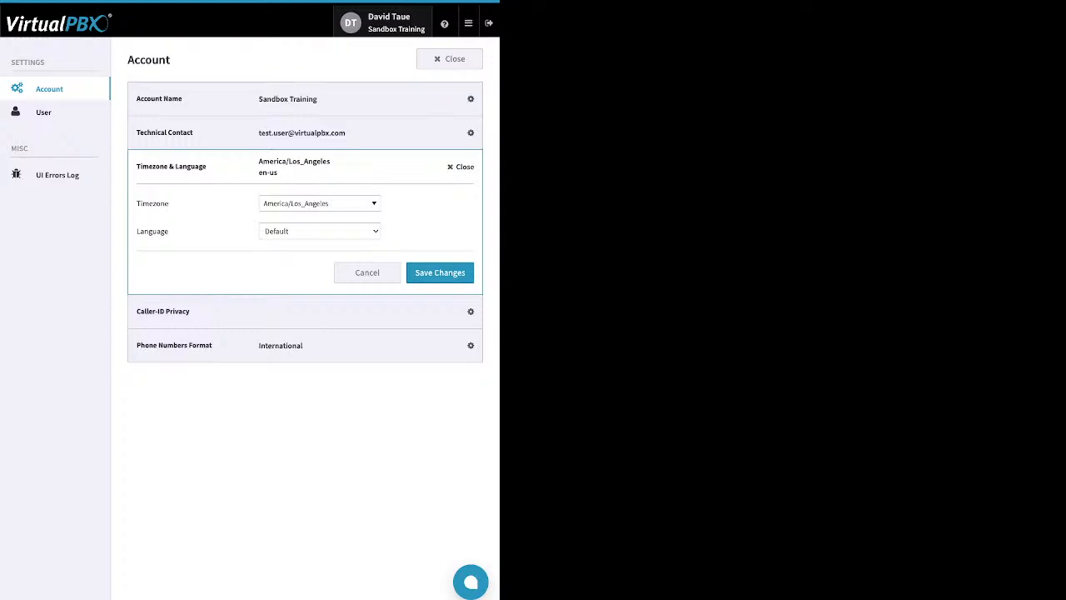
left_click(45, 111)
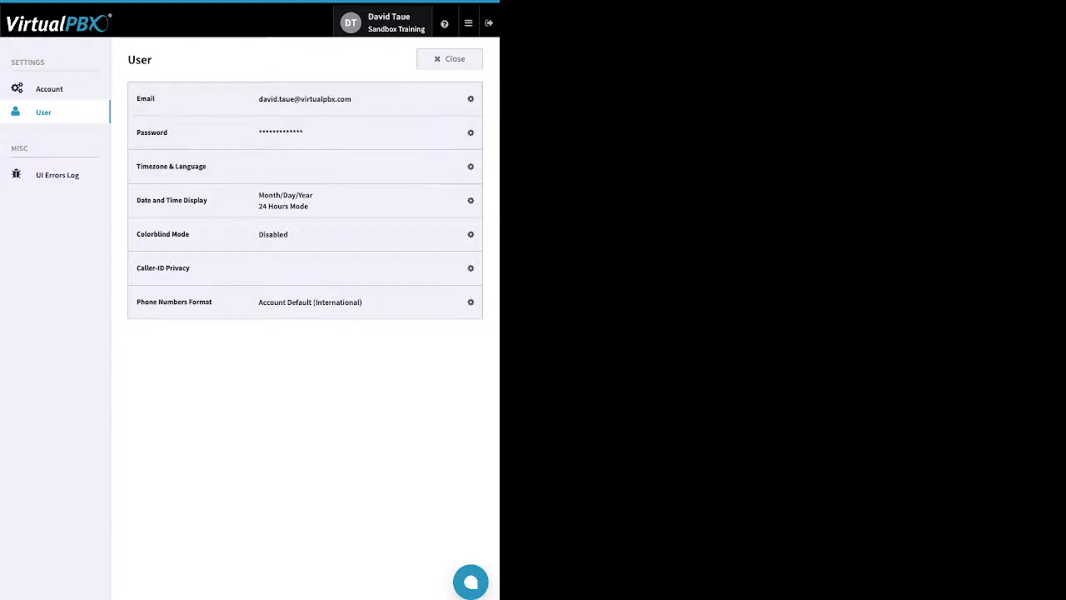
left_click(448, 58)
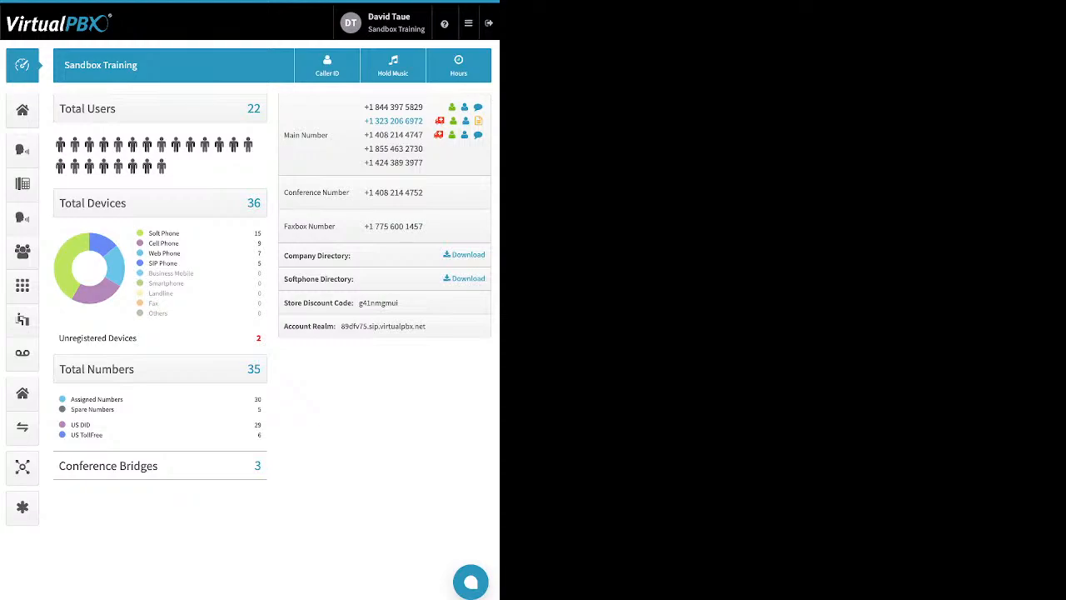
Step: Examine the dashboard's device types, assigned and spare numbers, US DID and toll-free numbers, and conference bridges
left_click_drag(180, 233, 153, 233)
left_click_drag(179, 244, 149, 253)
left_click(154, 244)
left_click_drag(148, 263, 178, 263)
left_click_drag(71, 399, 260, 410)
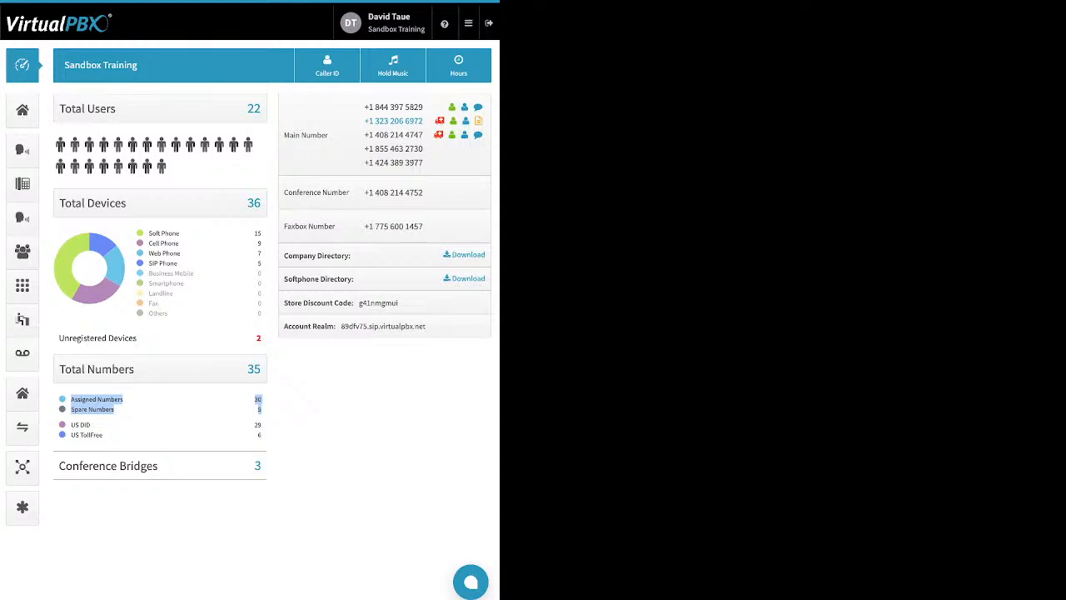
left_click(287, 409)
left_click_drag(103, 435, 75, 425)
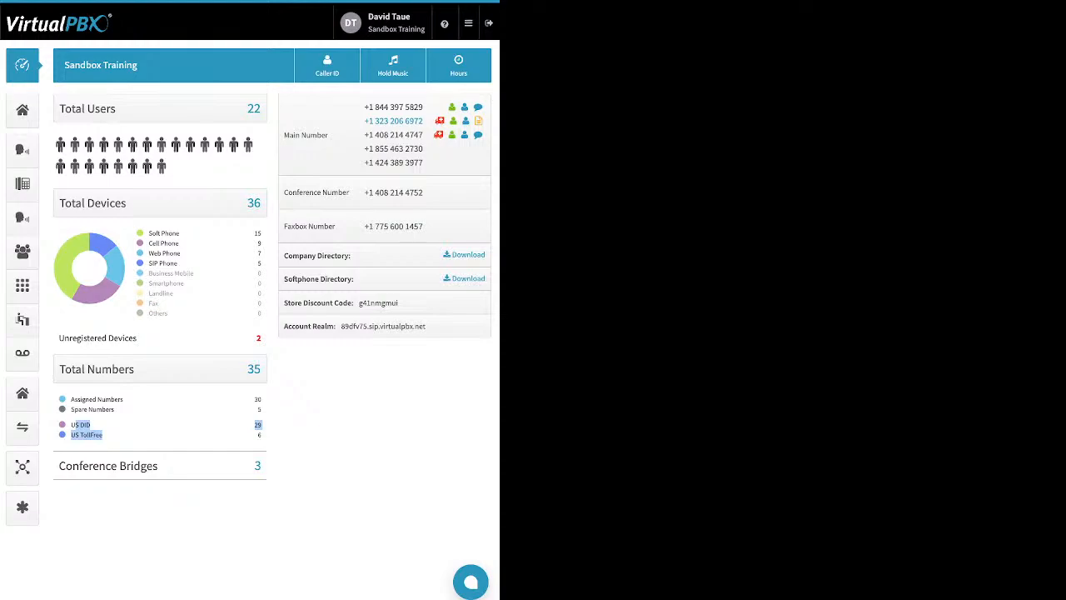
left_click_drag(158, 466, 106, 465)
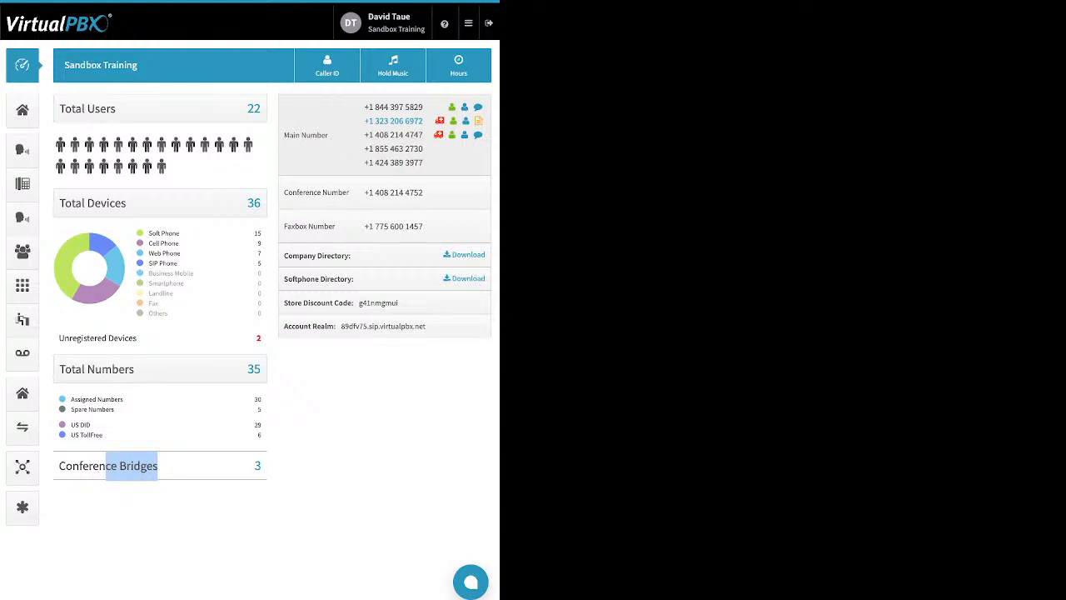
left_click(23, 110)
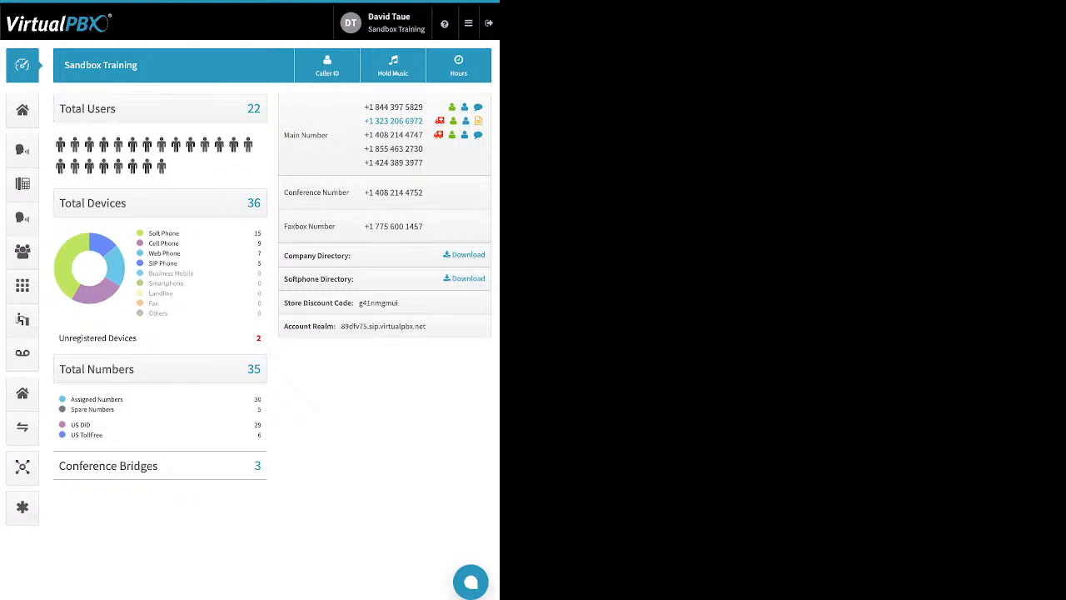
Step: Review the dashboard's company and softphone directory downloads, store discount code and account realm
double_click(468, 255)
left_click_drag(354, 279, 284, 279)
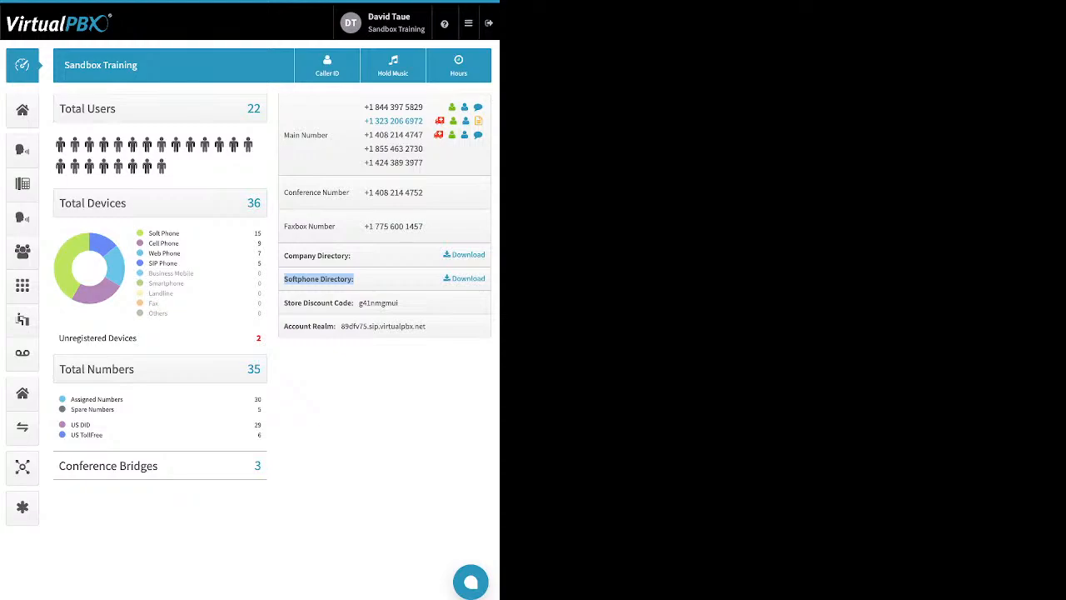
left_click(337, 280)
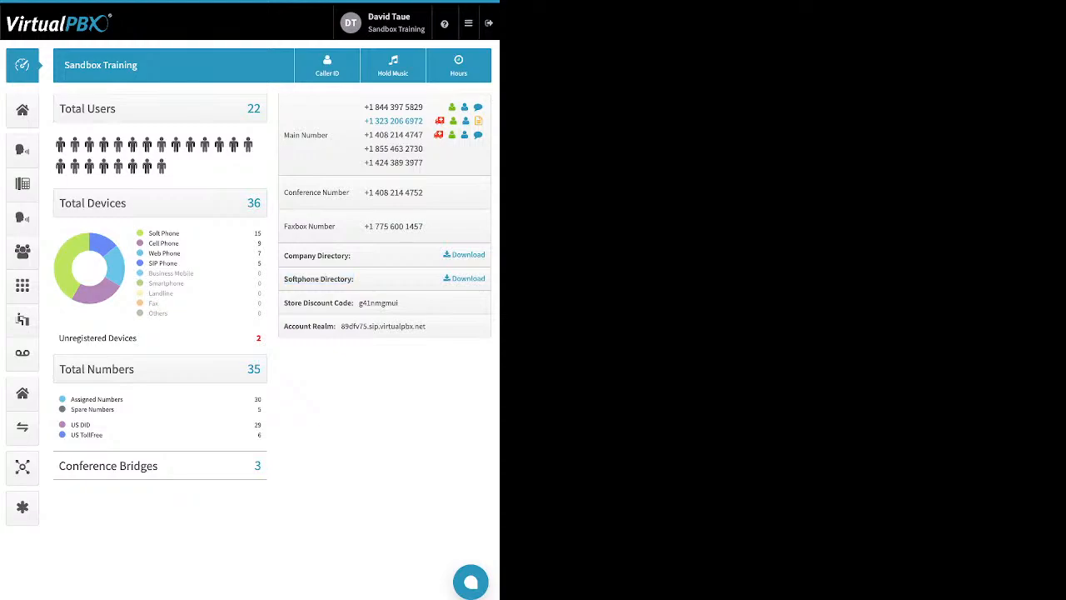
left_click_drag(284, 304, 354, 303)
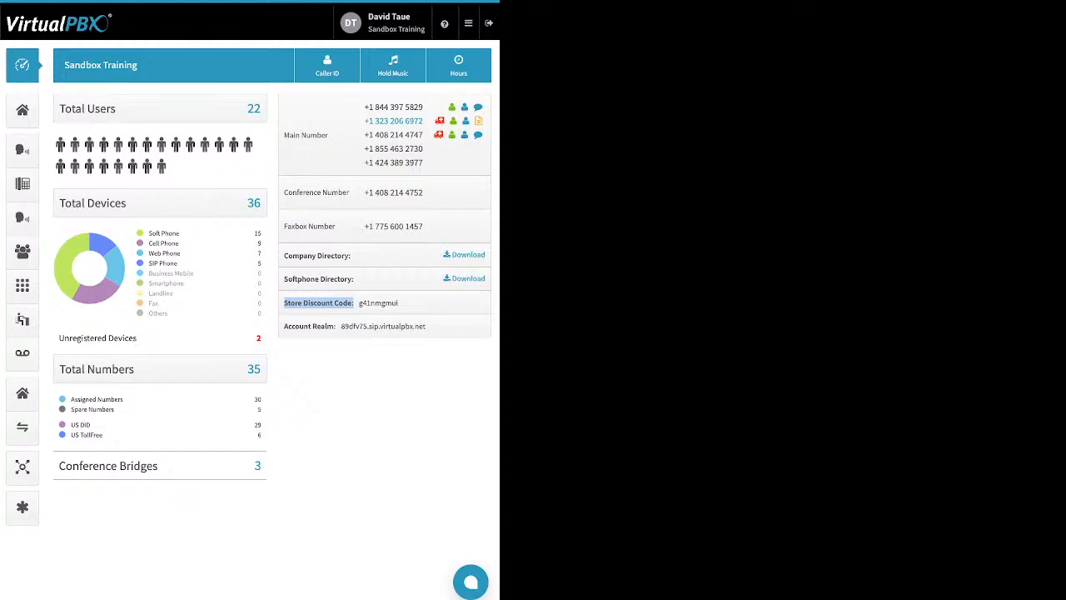
left_click(353, 303)
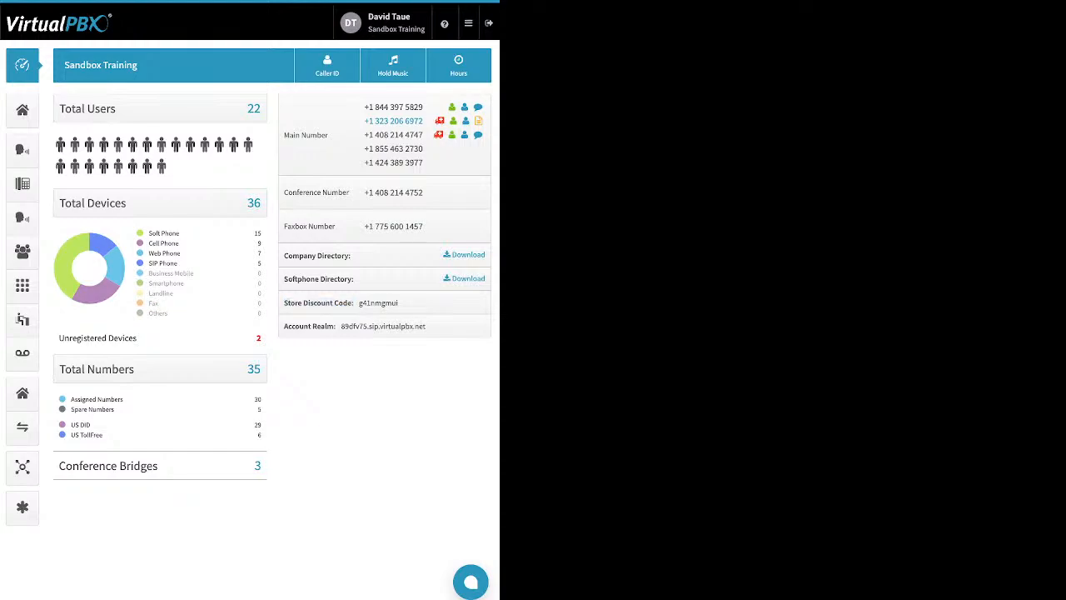
triple_click(383, 326)
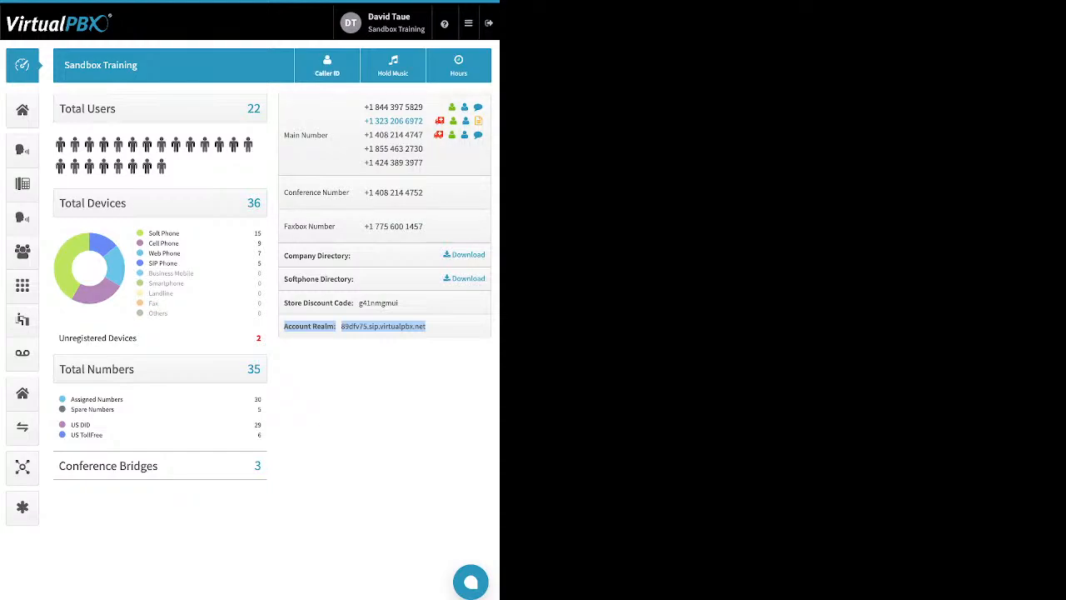
Step: Review the Company Caller ID name and emergency (E911) information, and close the dialog without saving
left_click(327, 66)
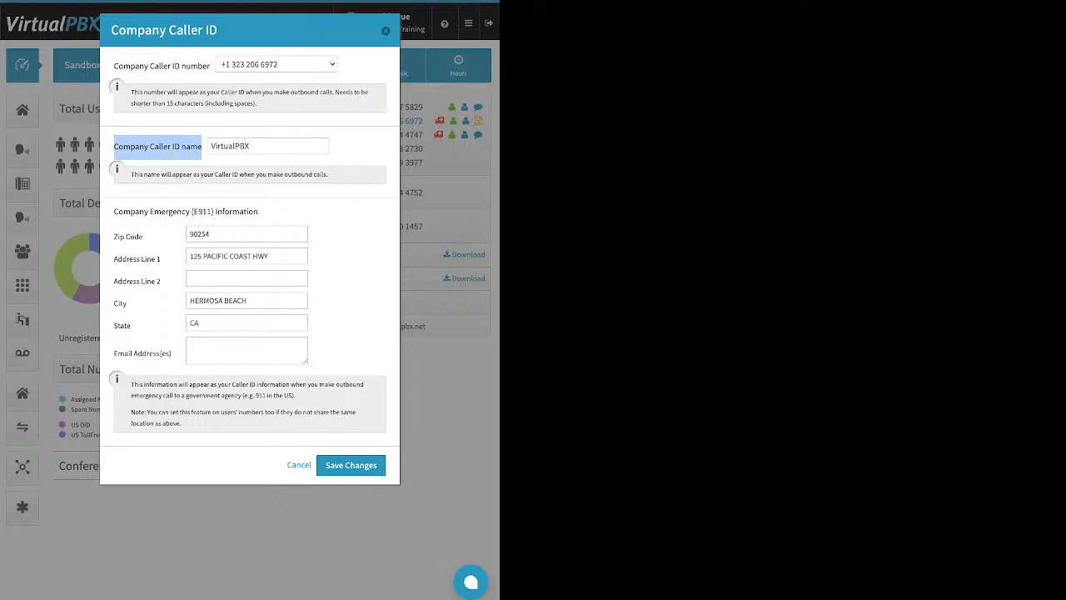
left_click(211, 146)
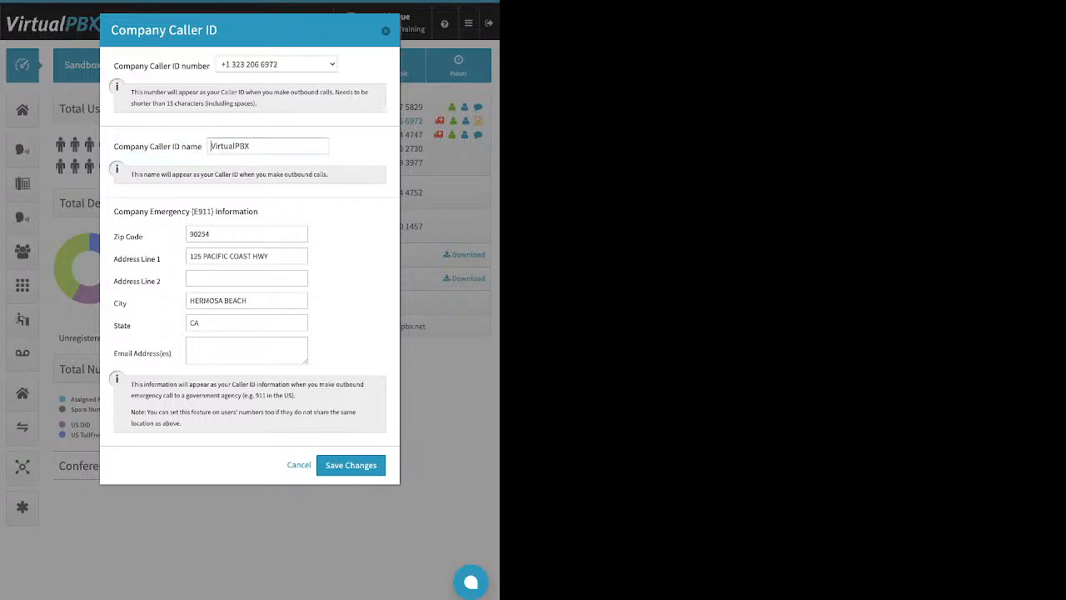
left_click_drag(249, 145, 210, 146)
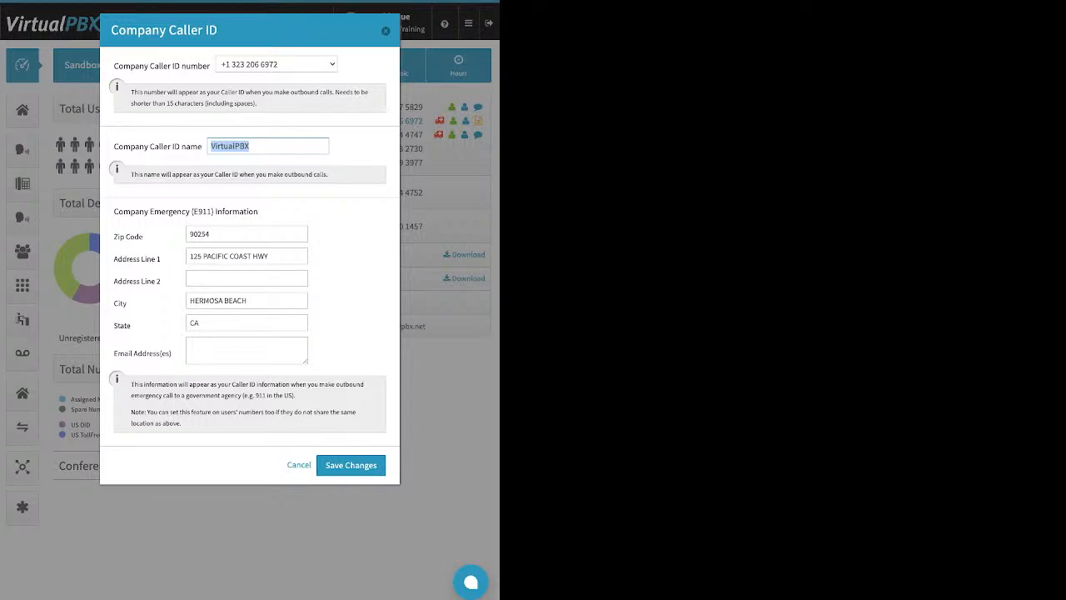
left_click(283, 146)
left_click_drag(114, 211, 270, 221)
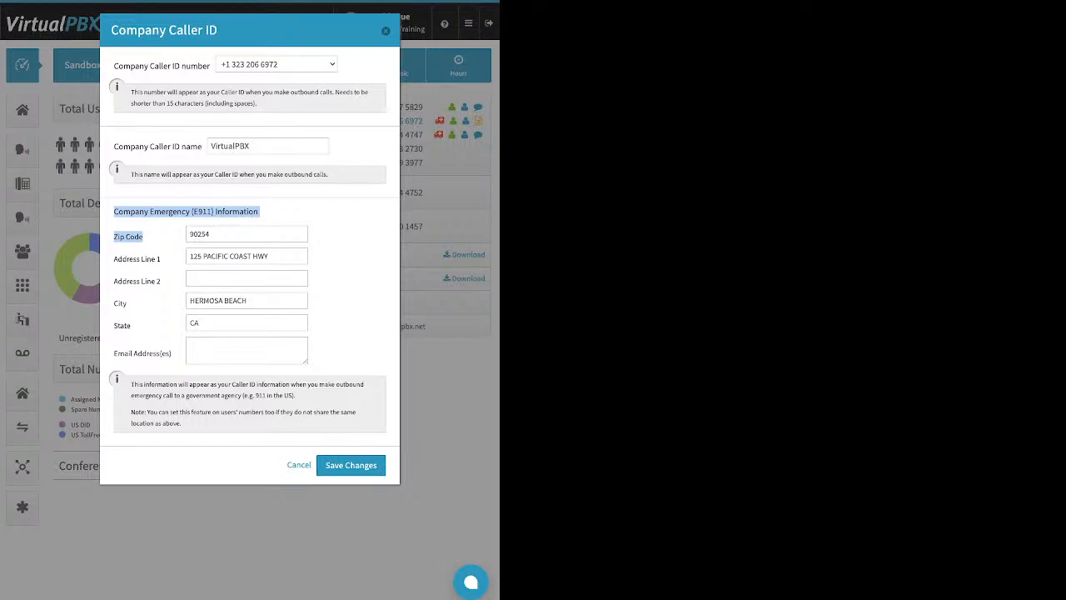
left_click(343, 225)
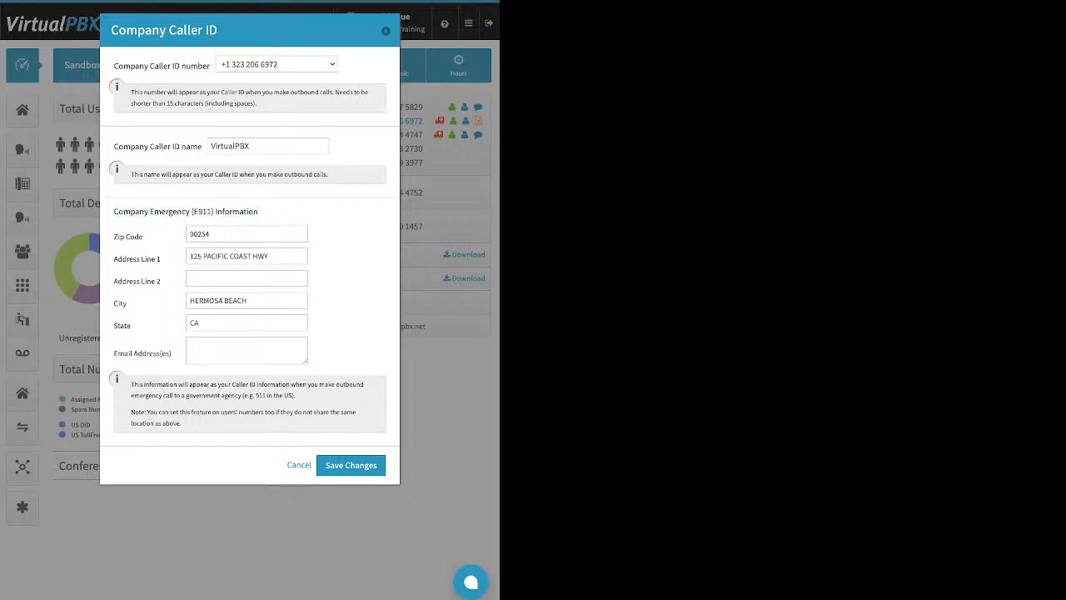
left_click_drag(114, 146, 191, 146)
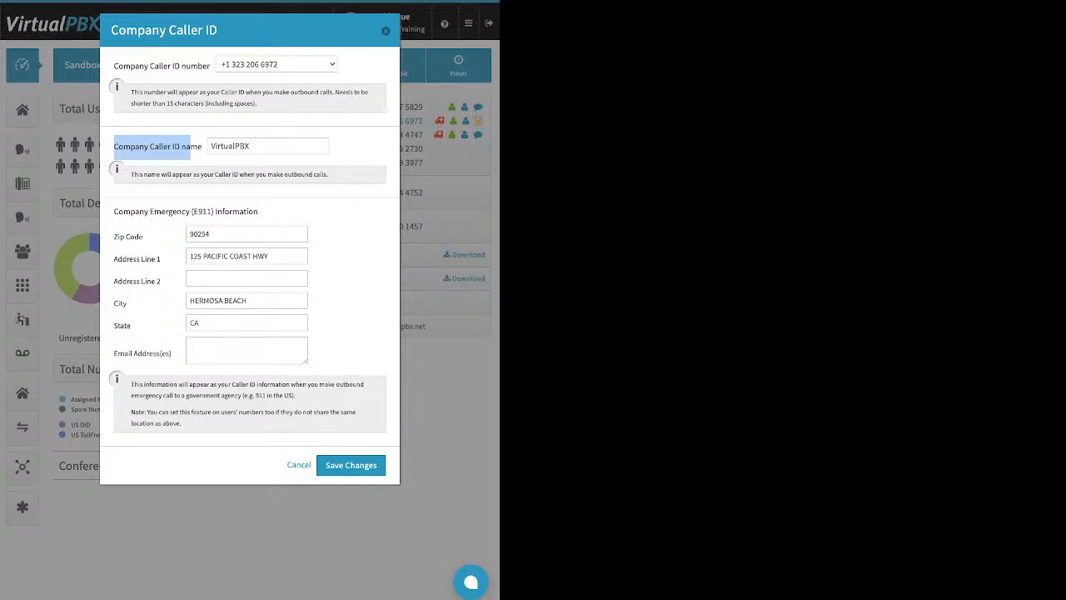
left_click(190, 148)
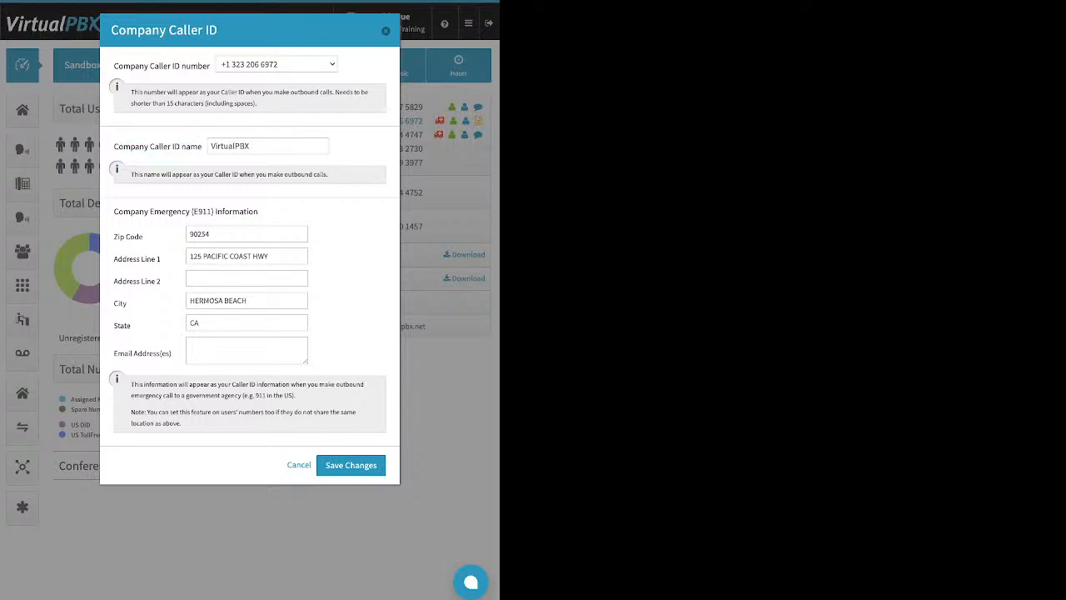
key("Escape")
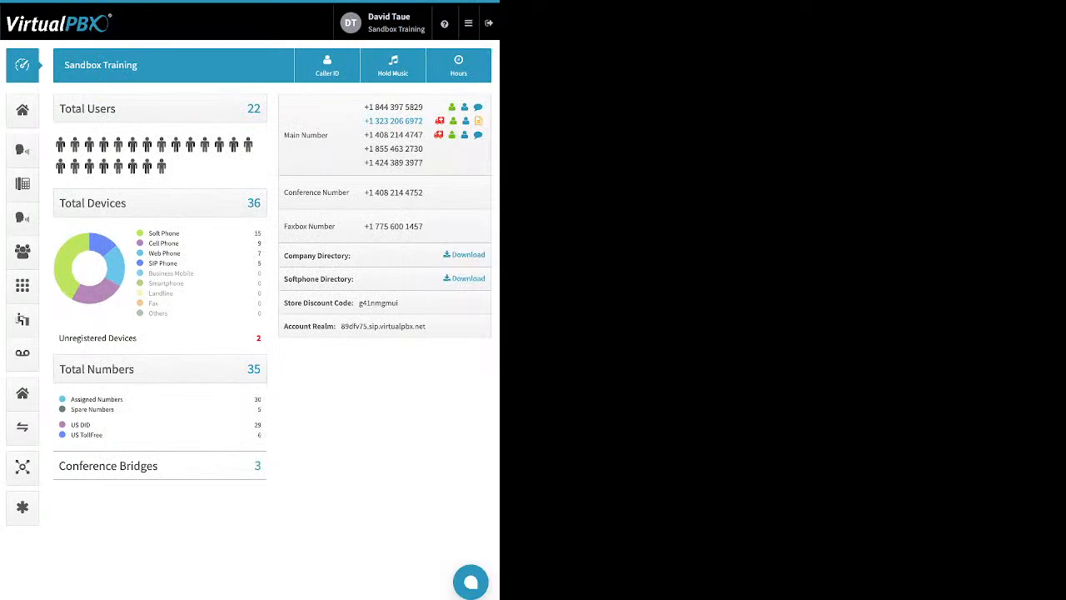
Step: Review the account's Music-On-Hold selection and audio file upload options, and close the dialog without saving
left_click(393, 65)
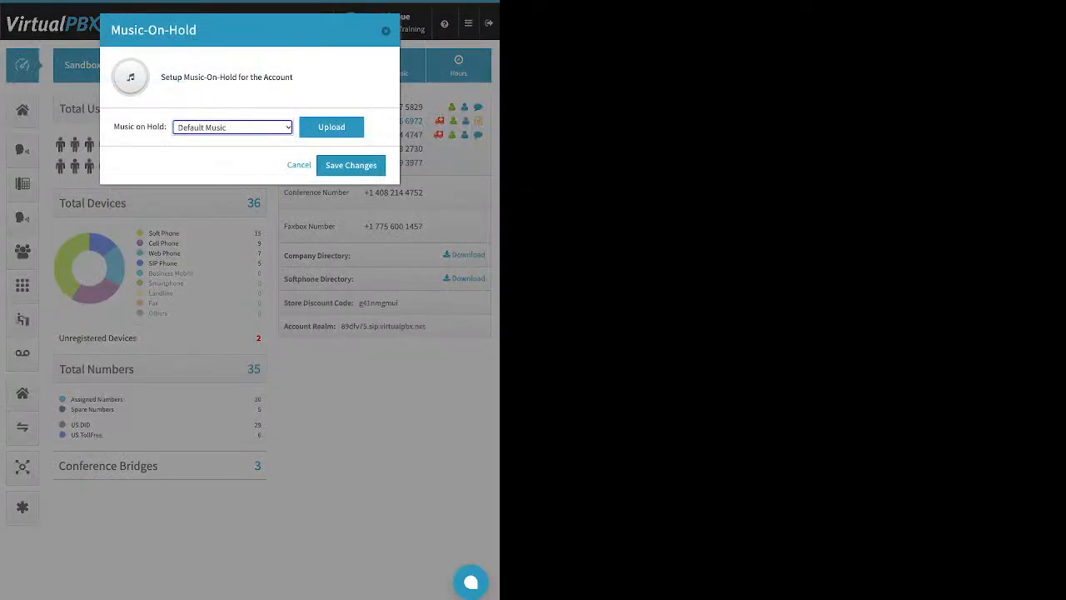
left_click(331, 128)
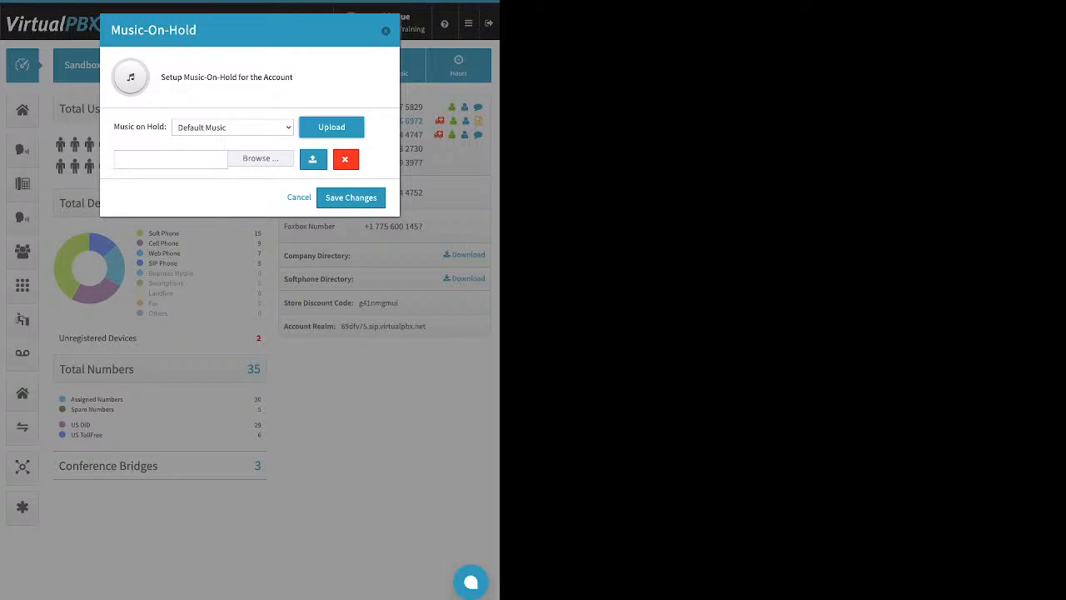
key("Escape")
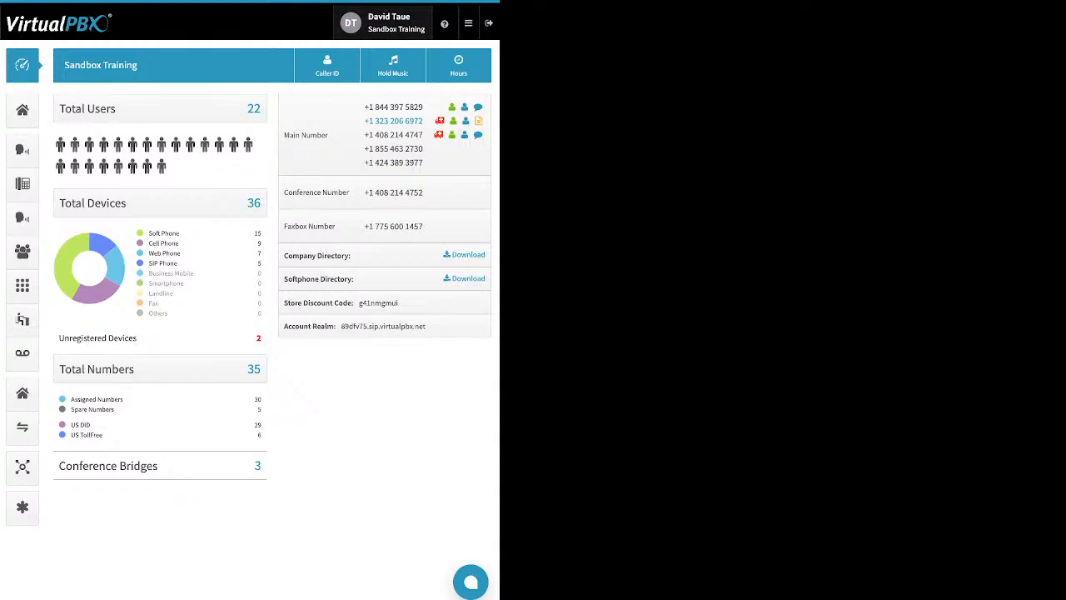
Step: Open the page with main company numbers, office hours strategy, holidays and incoming call handling
mouse_move(445, 24)
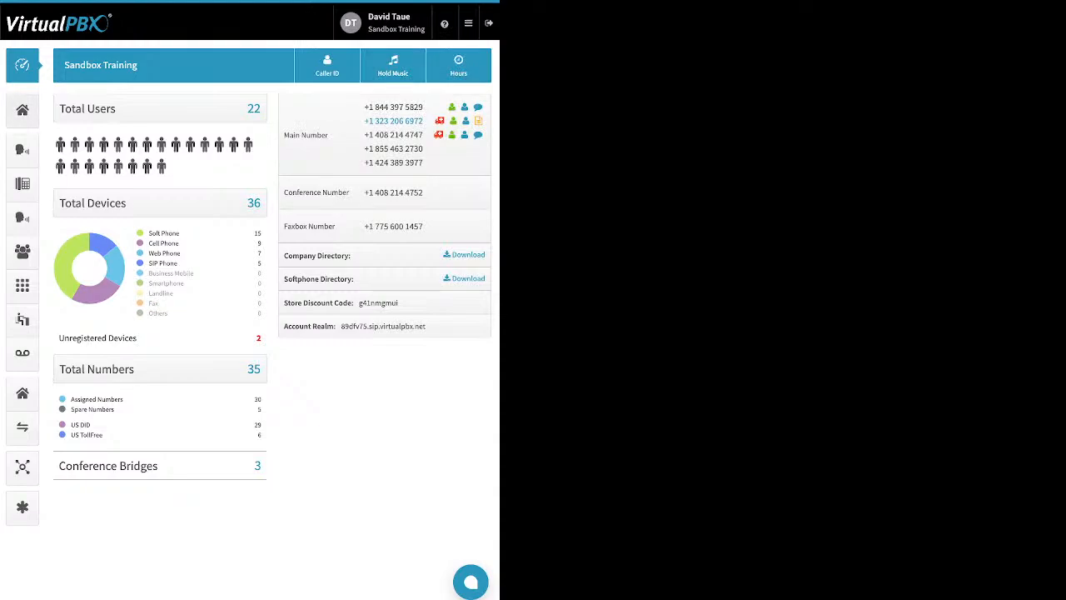
left_click(22, 109)
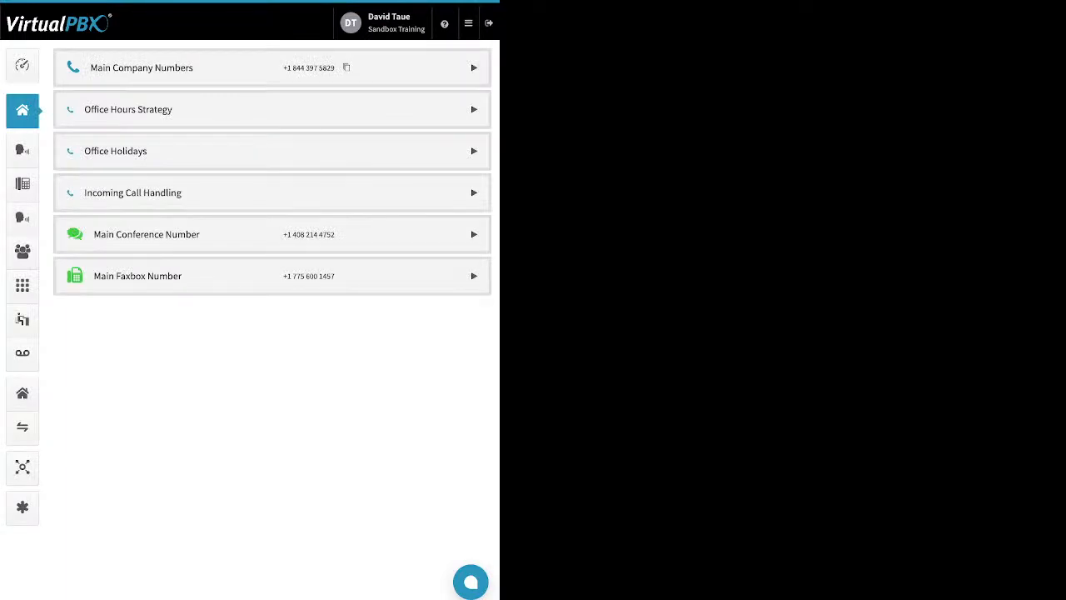
Step: Expand the main company numbers and try to add the 669 area-code number from the spare numbers list
left_click(473, 68)
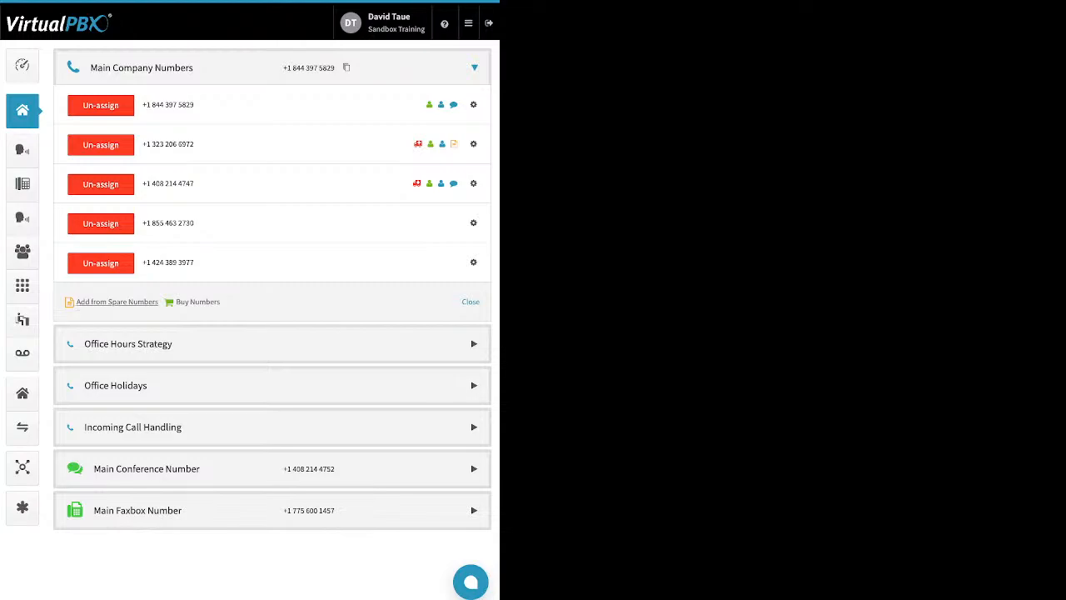
left_click_drag(229, 302, 77, 302)
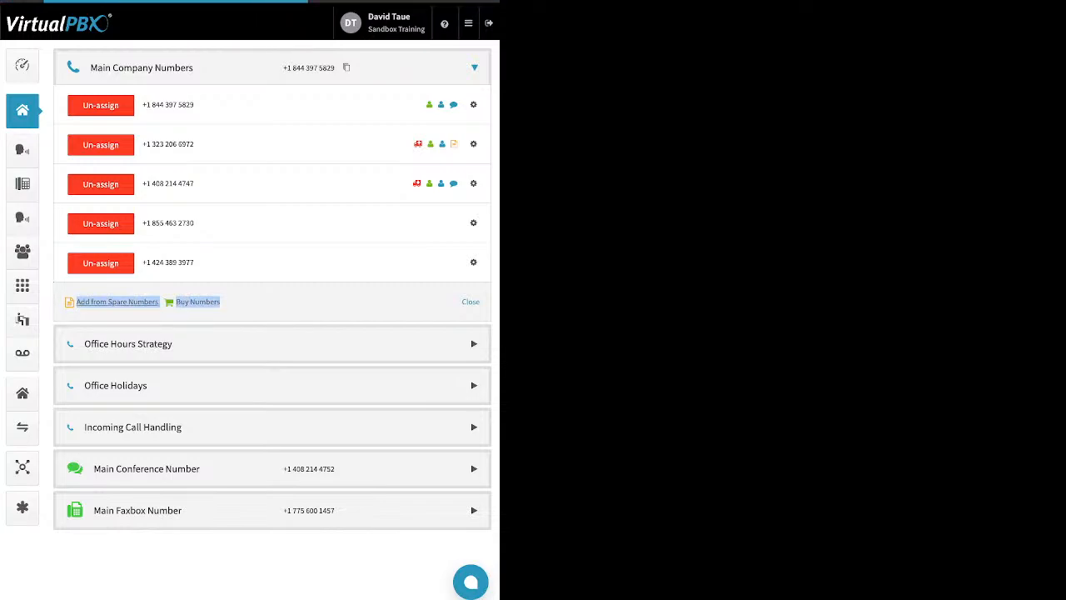
left_click(116, 302)
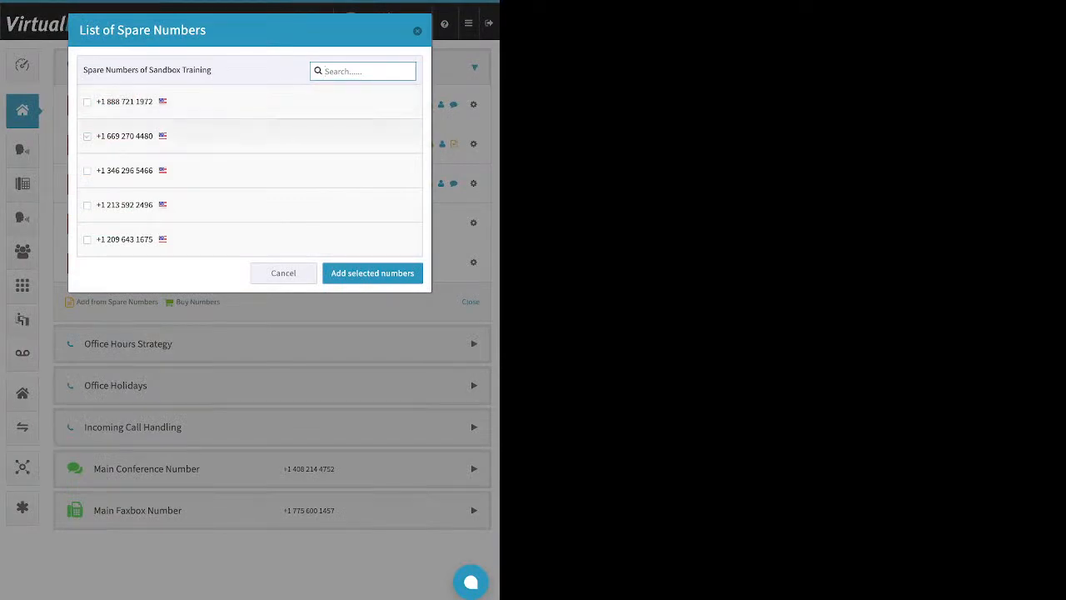
left_click(87, 135)
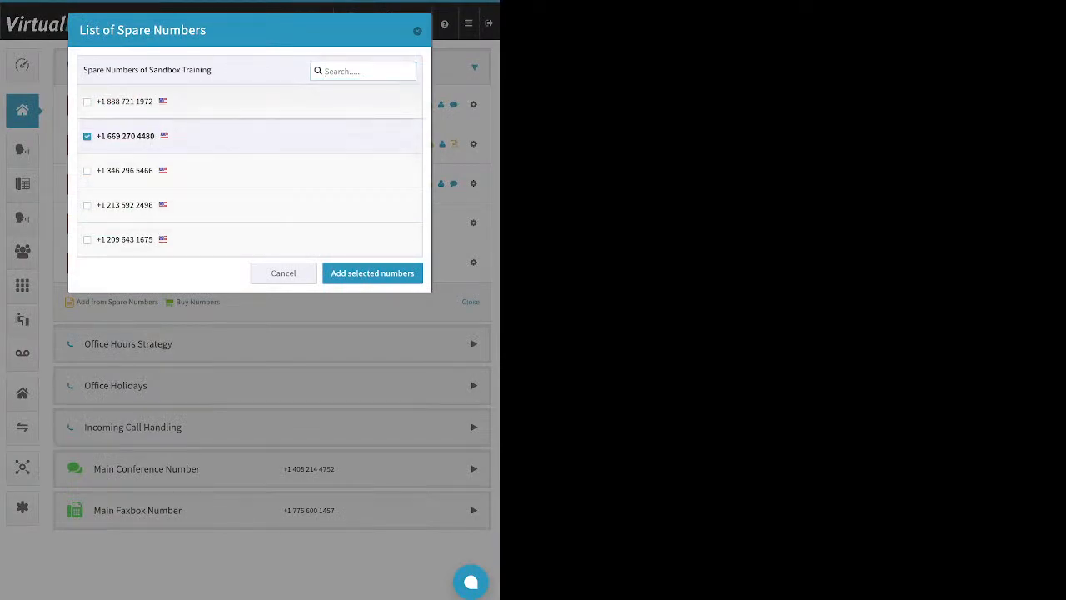
left_click(372, 273)
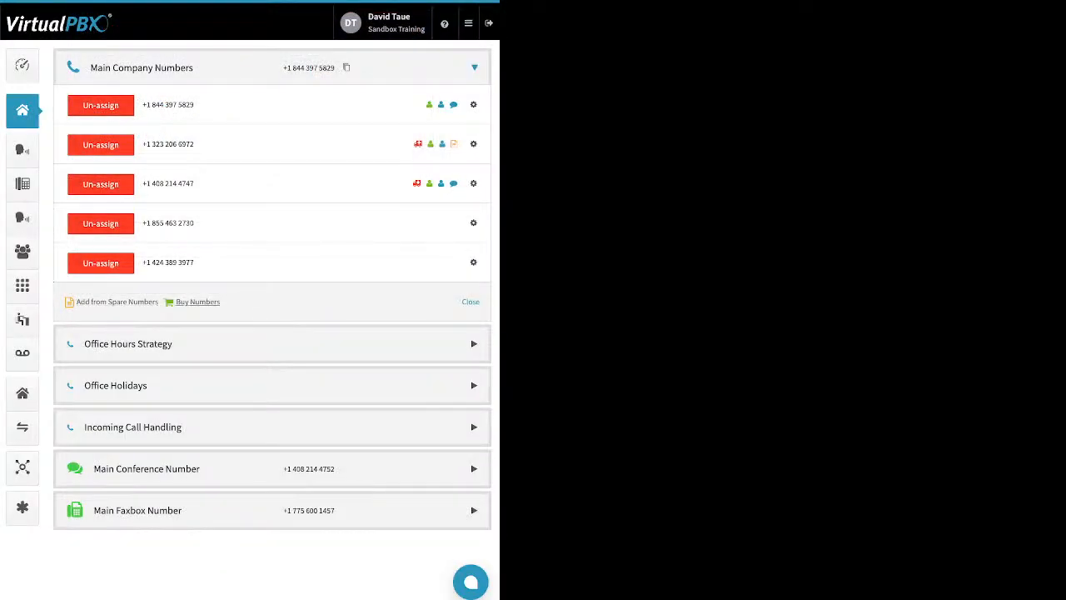
left_click_drag(220, 302, 186, 302)
left_click(191, 303)
left_click(185, 319)
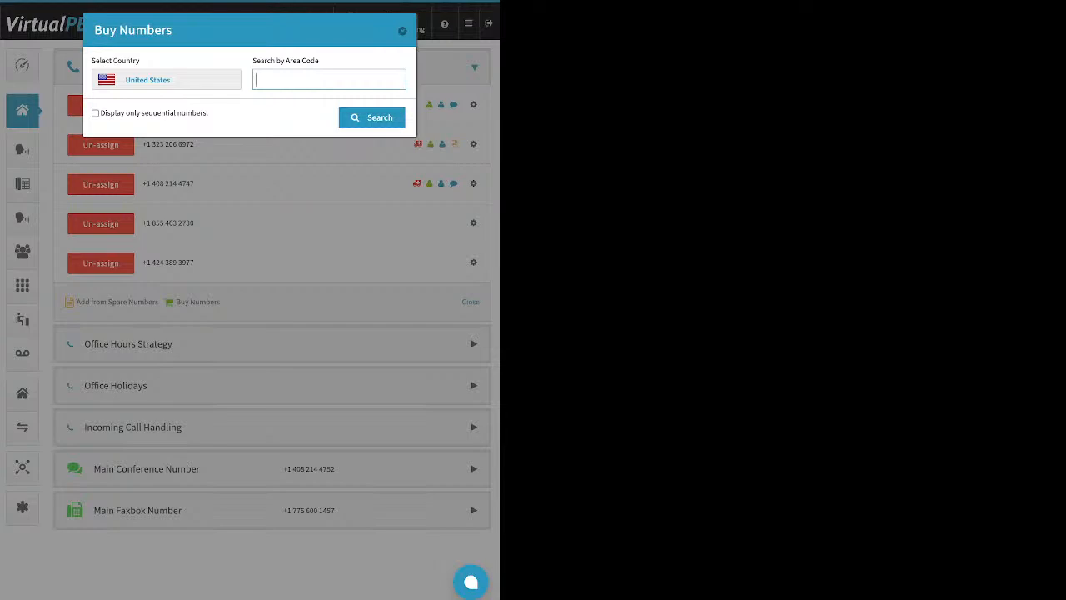
key("Escape")
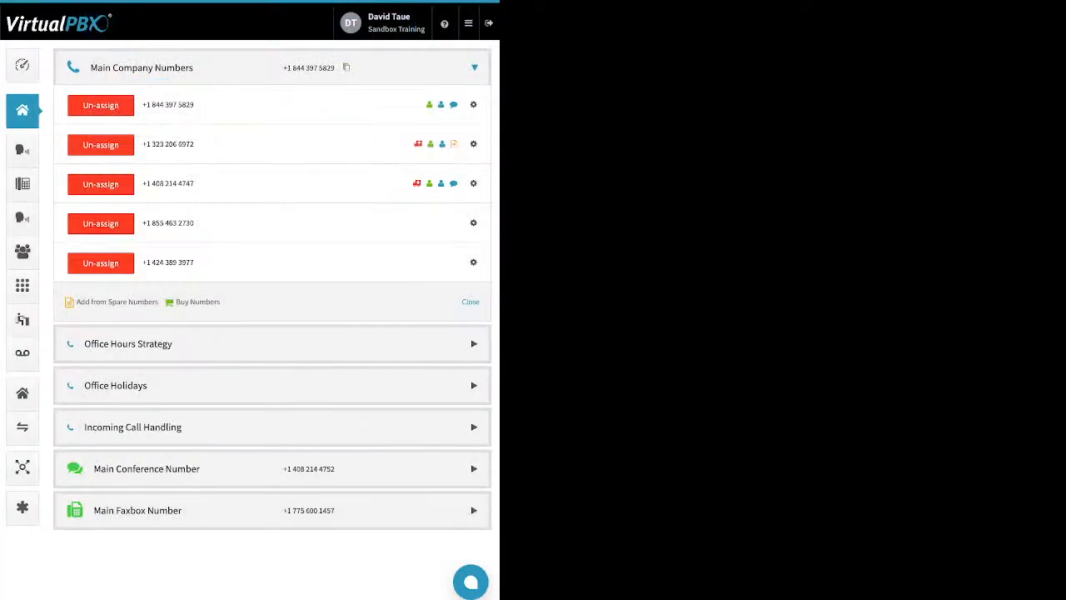
Step: Search for toll-free numbers to buy with the 85* prefix
left_click(197, 302)
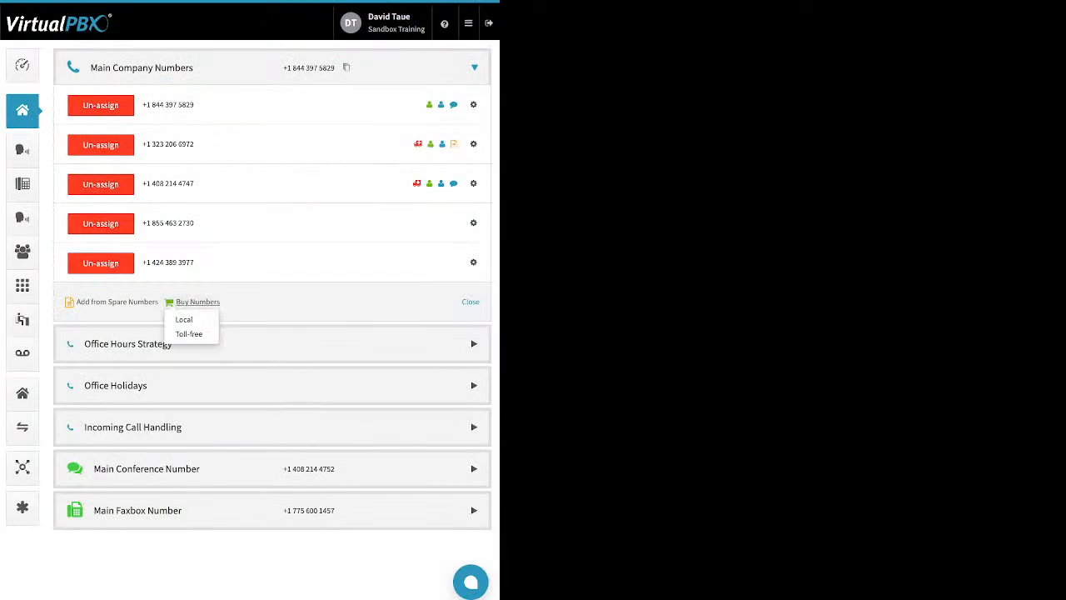
left_click(188, 333)
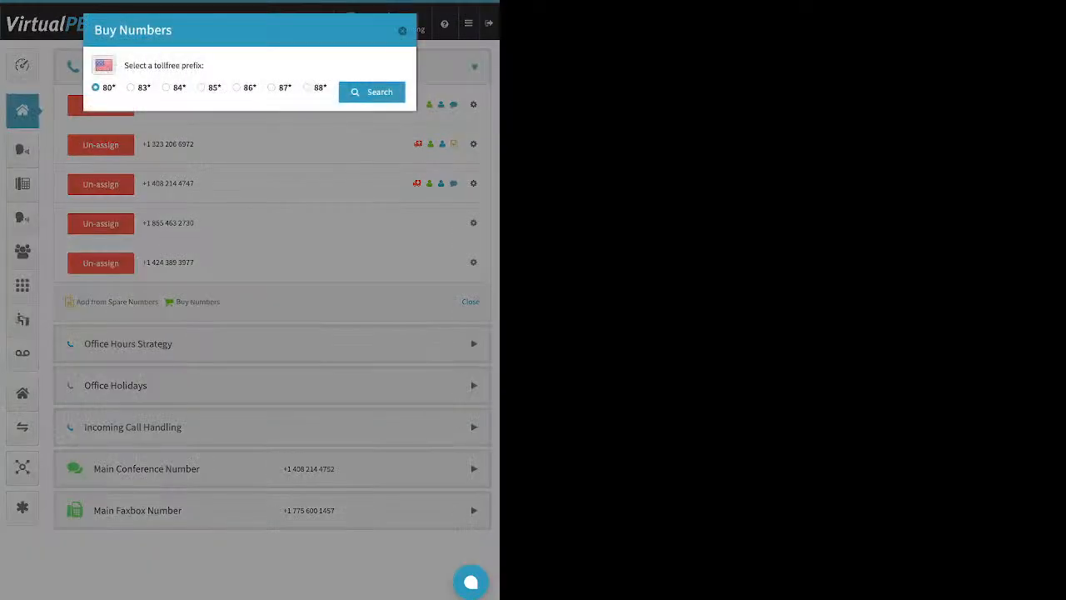
left_click(201, 88)
left_click(372, 92)
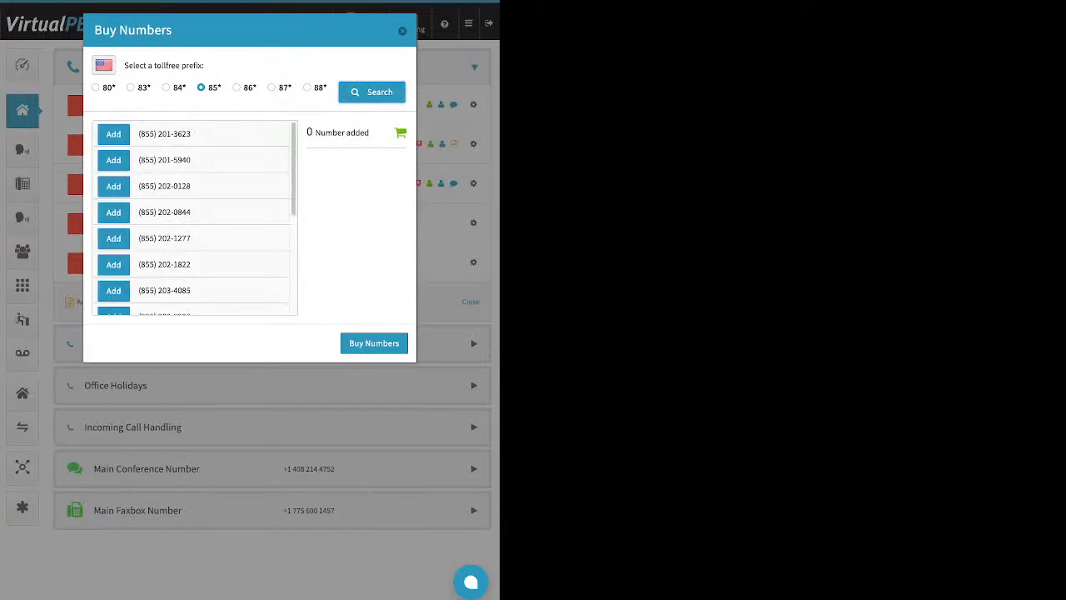
Step: Add two of the listed 855 toll-free numbers to the cart, remove the second, and buy the remaining one
scroll(195, 218, "down", 5)
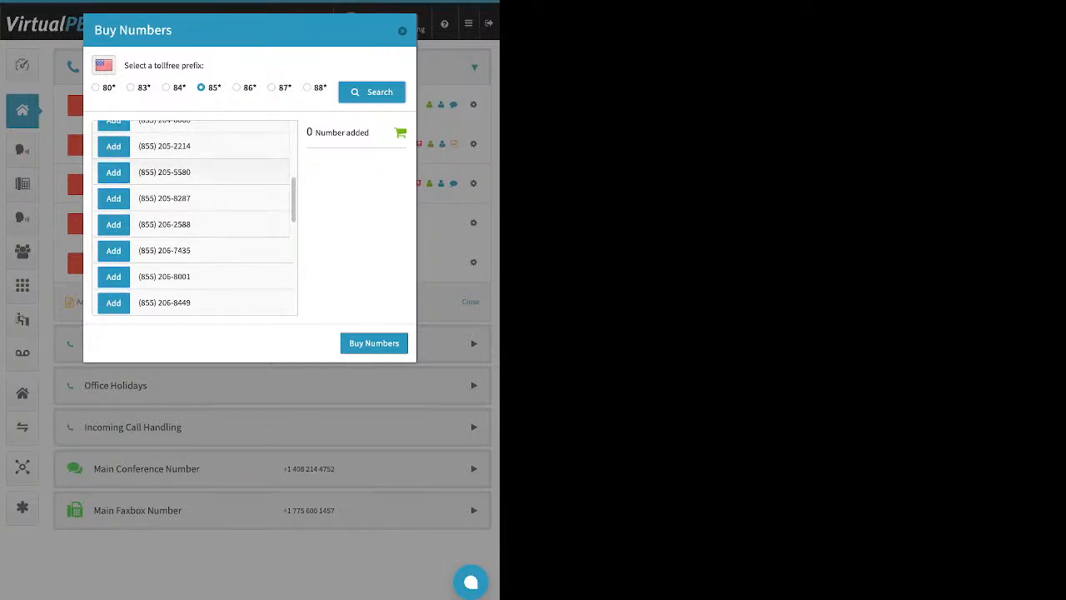
scroll(195, 218, "down", 1)
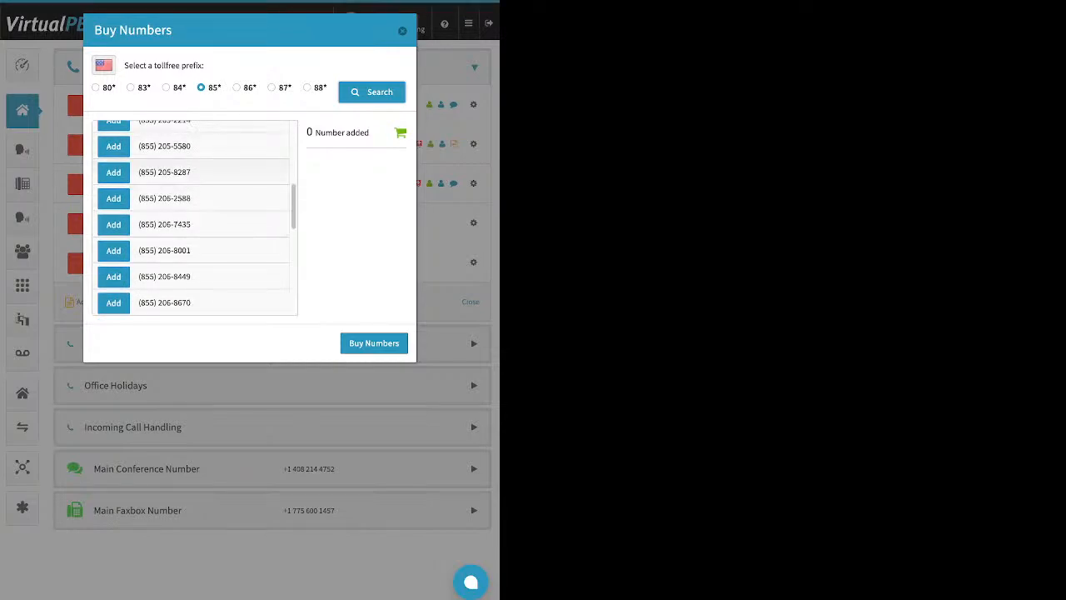
left_click(113, 198)
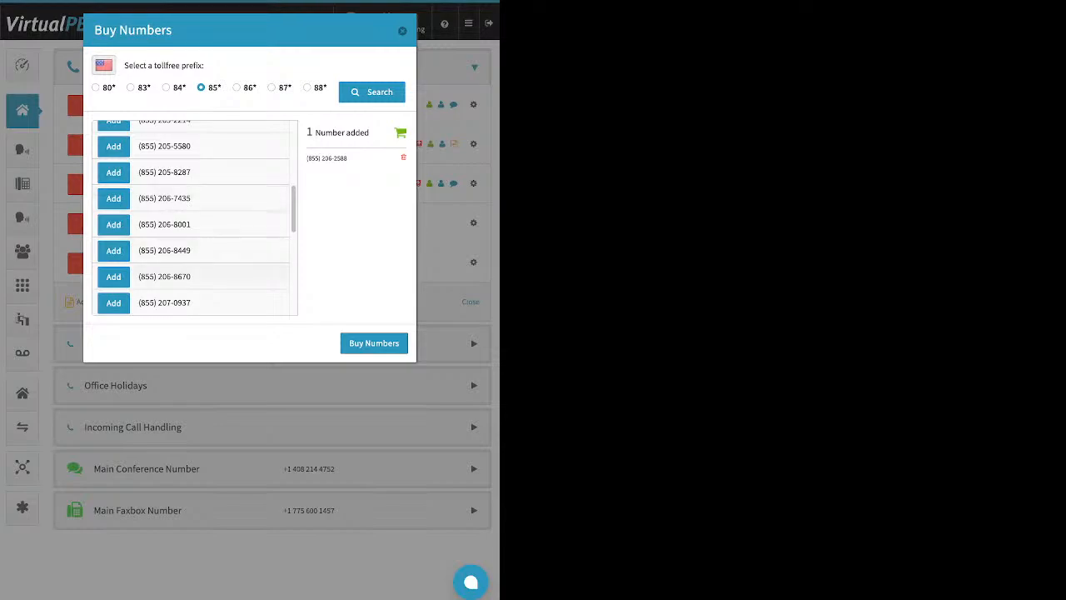
left_click(113, 276)
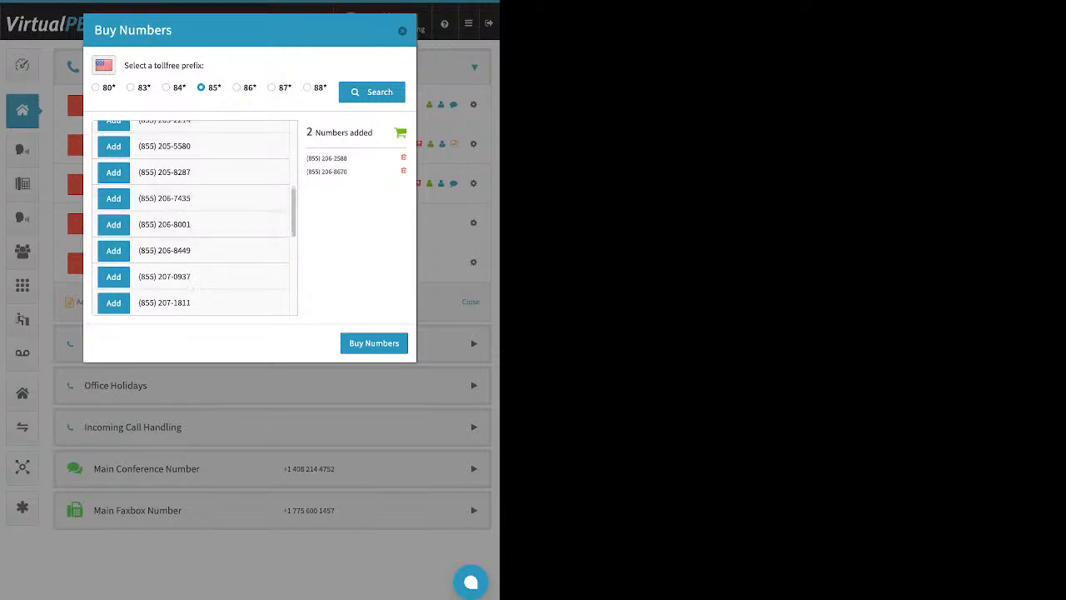
left_click(403, 170)
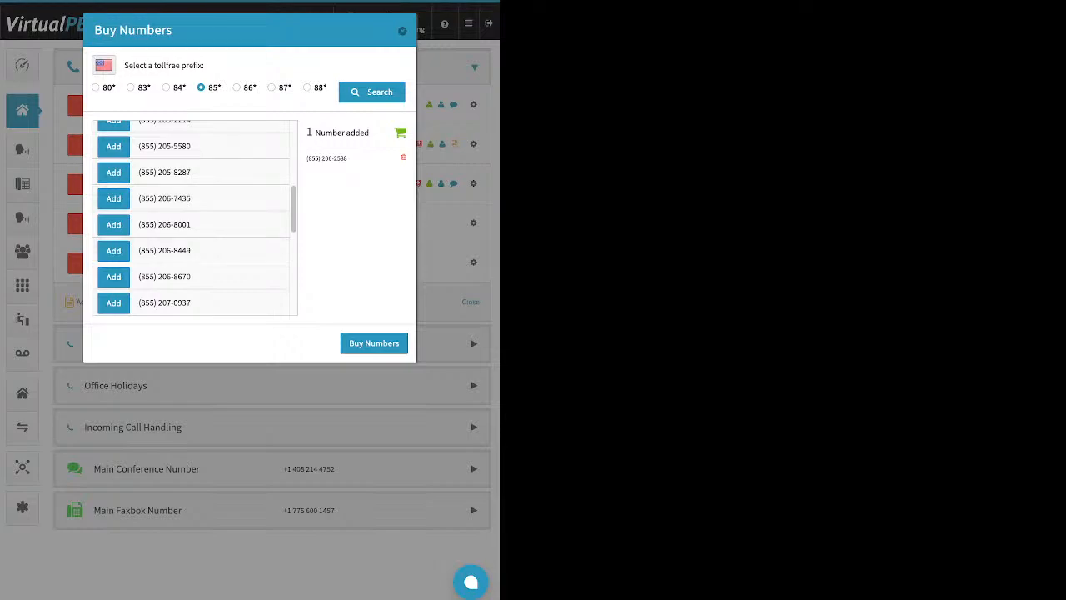
left_click(373, 343)
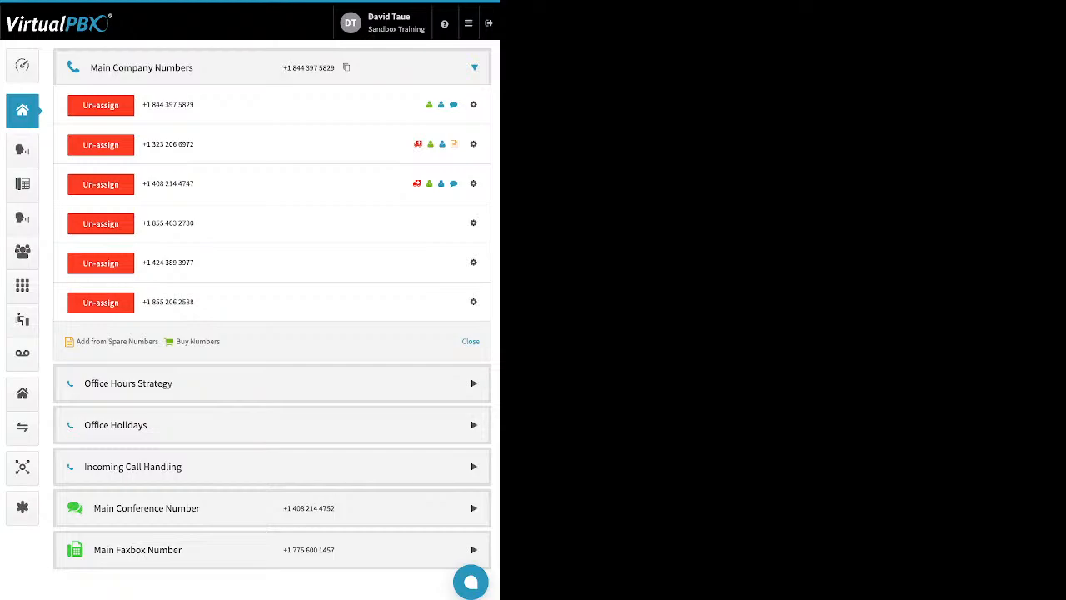
Step: Search for local United States numbers to buy in area code 310
left_click(197, 341)
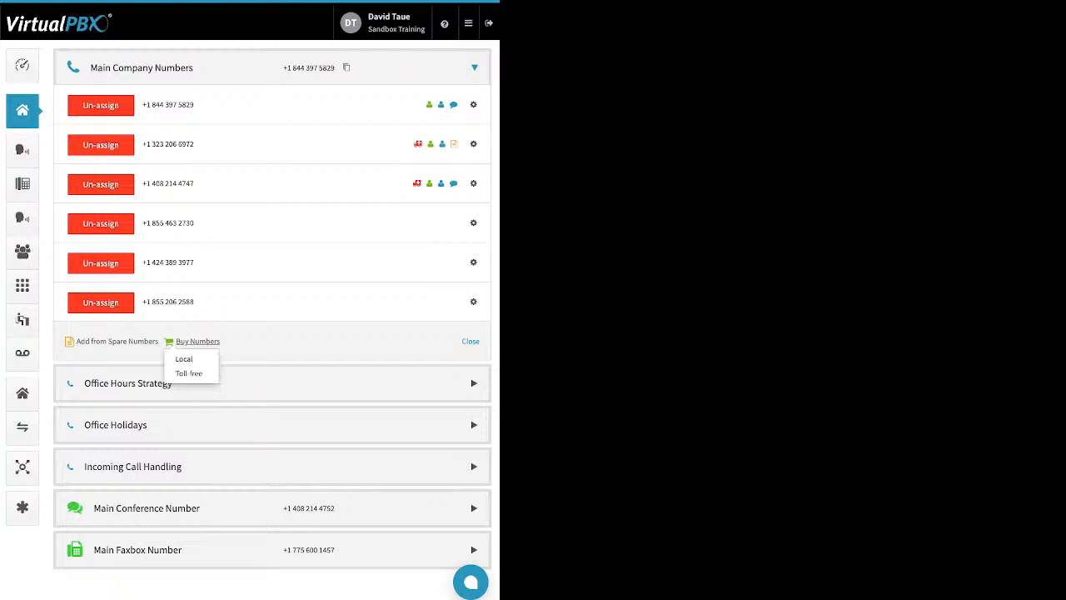
left_click(185, 358)
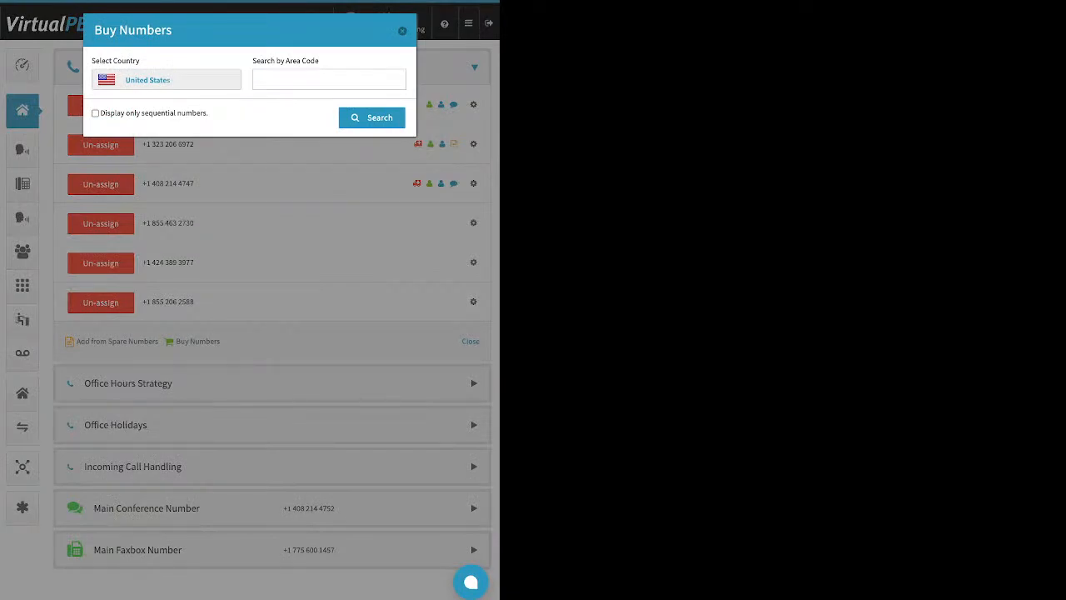
left_click(329, 80)
type("310")
key("Return")
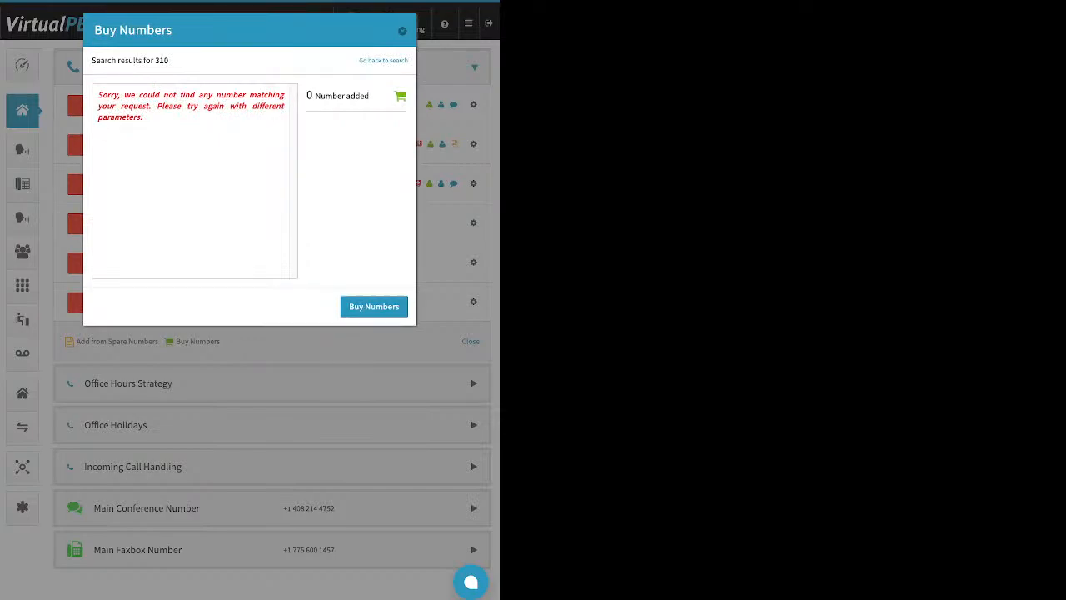
triple_click(191, 106)
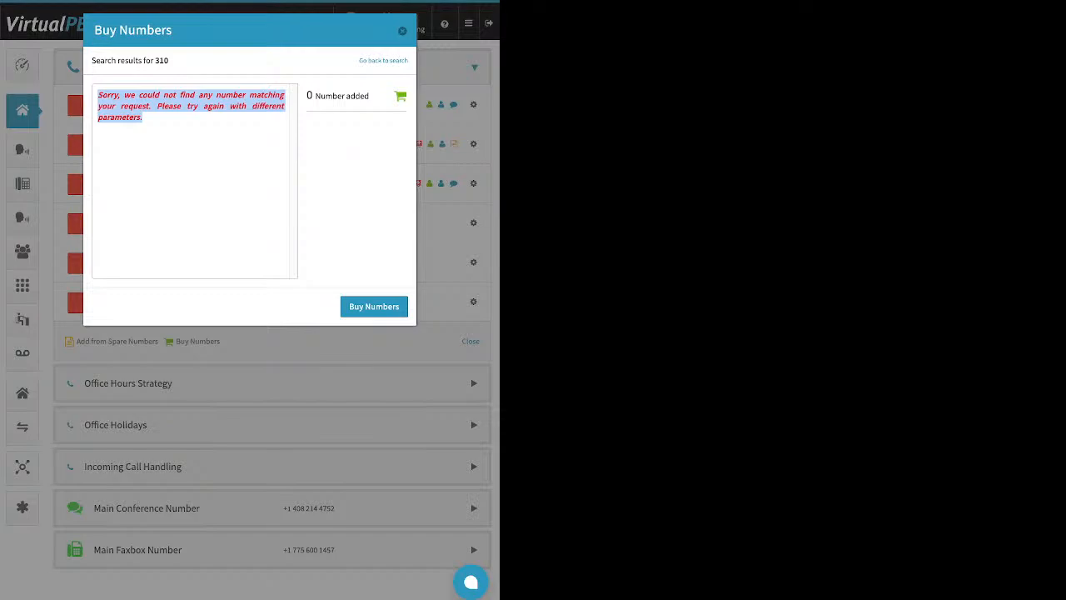
Step: Search local numbers in area code 424, browse the available ones, and close the purchase dialog without buying
left_click(383, 60)
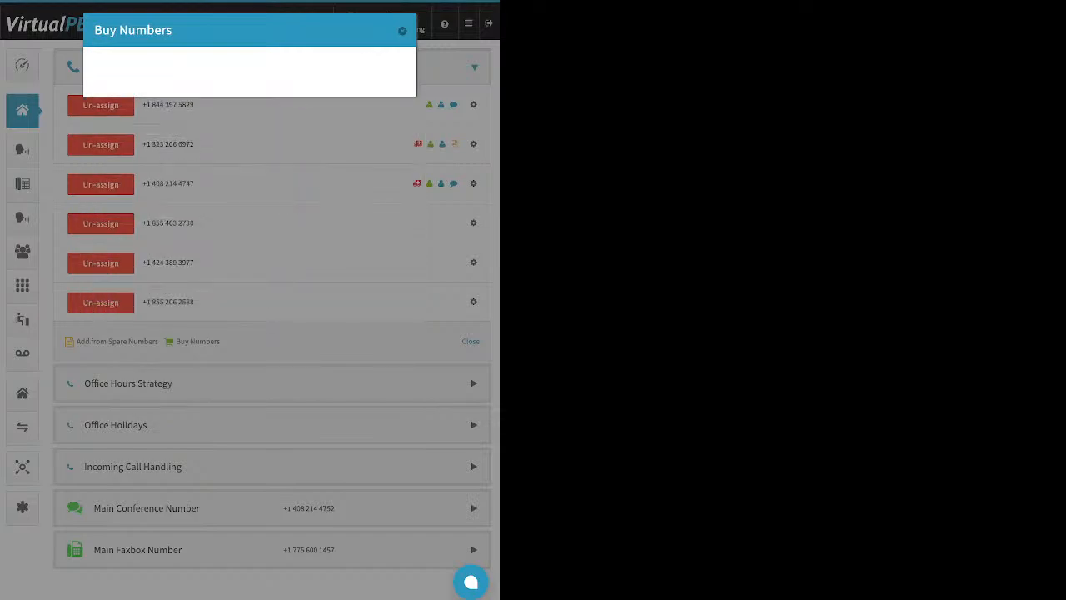
double_click(263, 80)
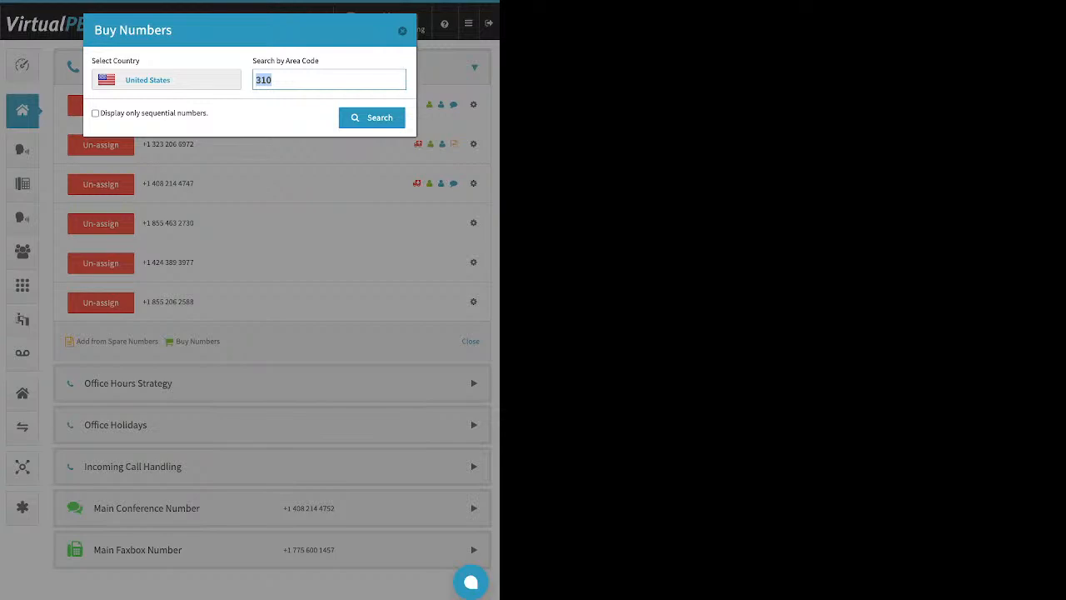
type("424")
left_click(371, 118)
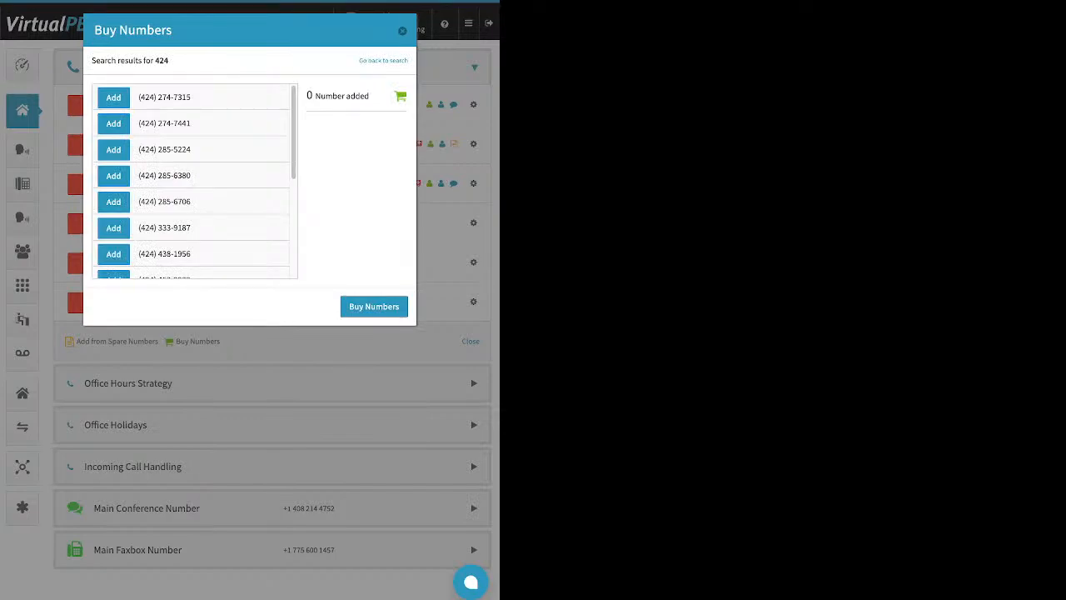
scroll(194, 182, "down", 6)
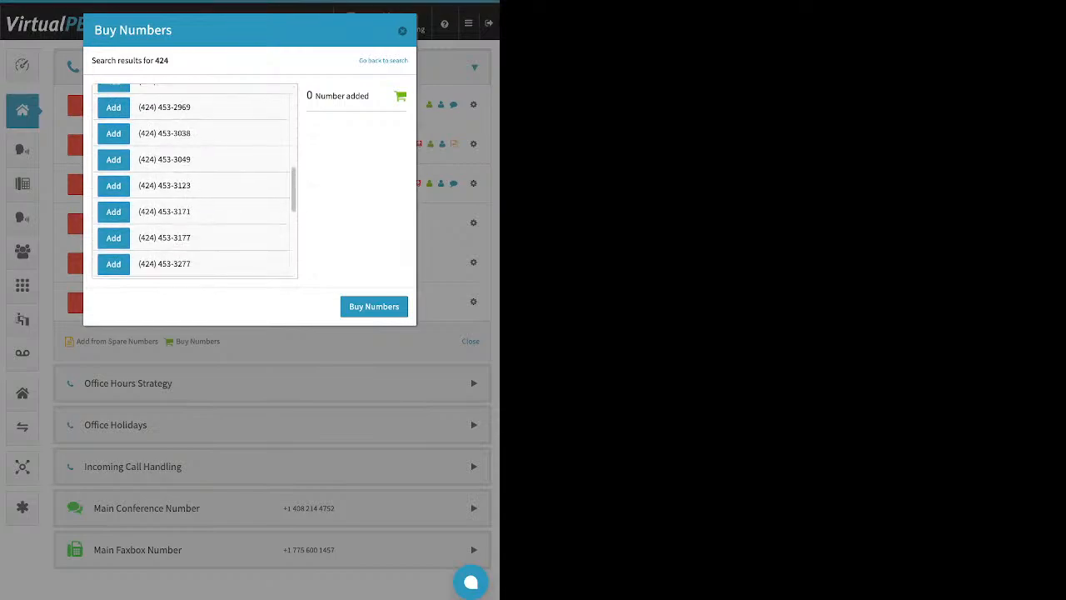
scroll(194, 181, "down", 5)
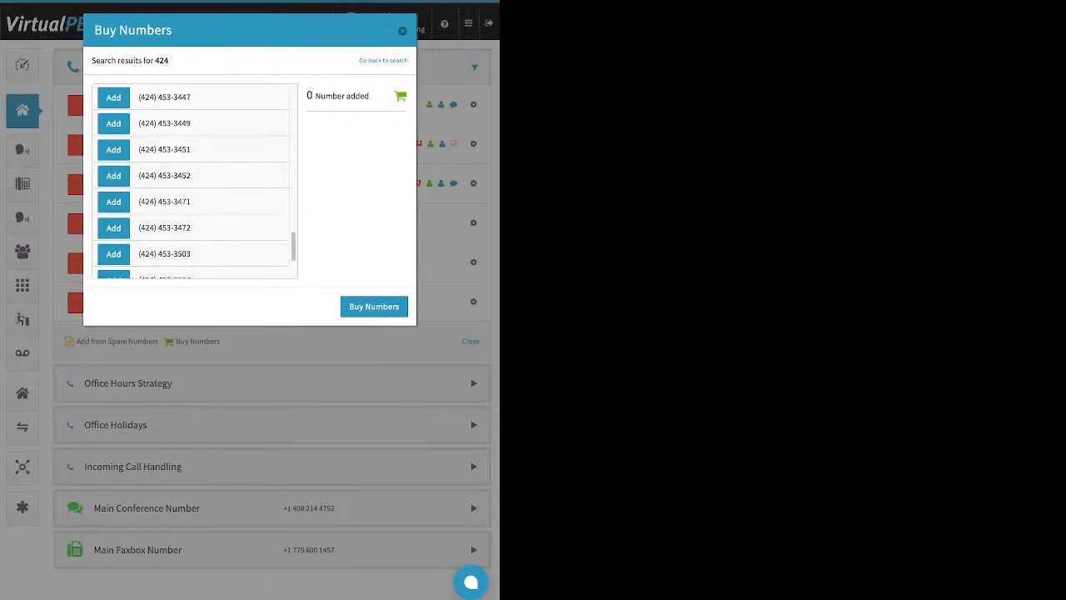
key("Escape")
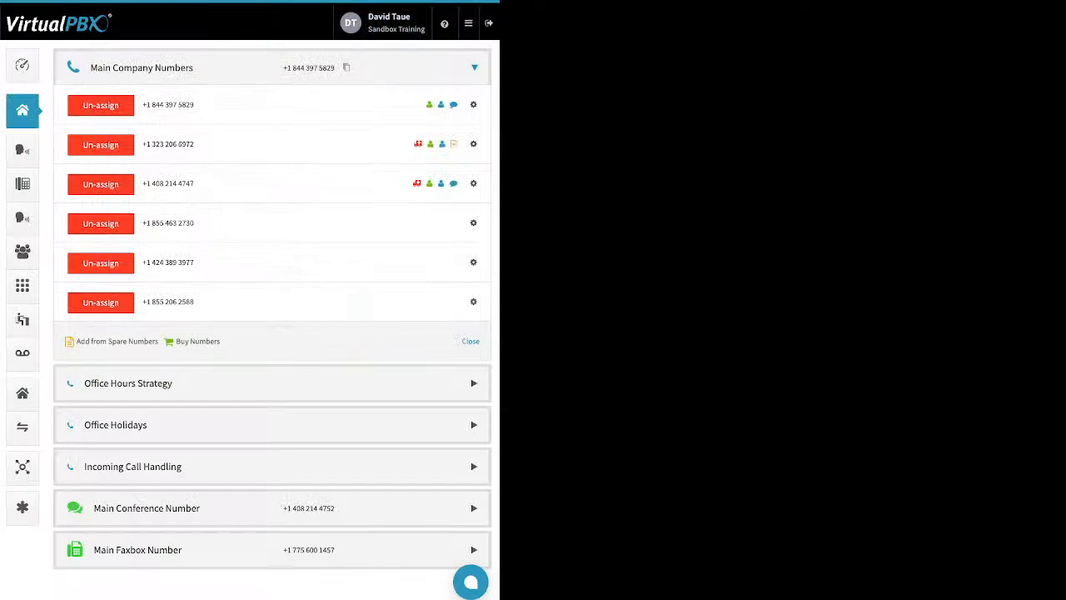
Step: Review the outbound and inbound caller ID name options of the first 855 company number, and close without saving
left_click(473, 223)
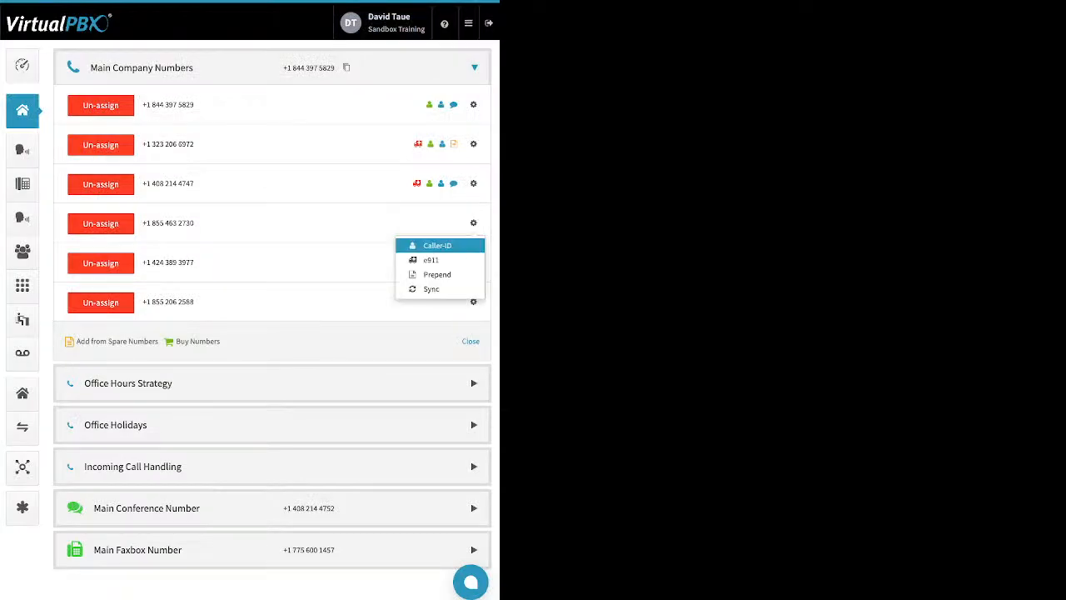
left_click(436, 246)
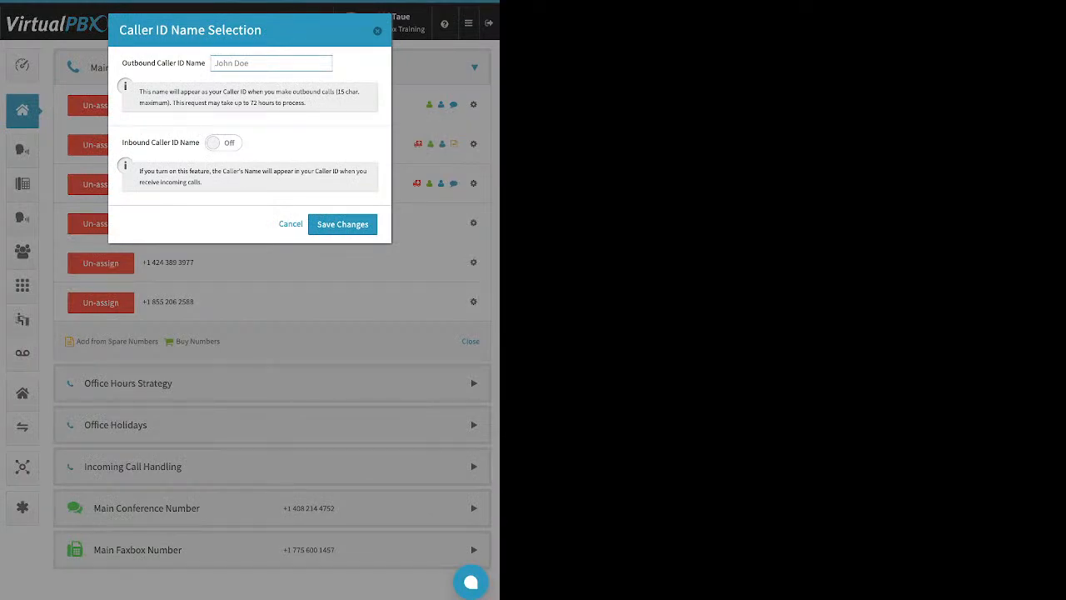
left_click_drag(123, 142, 196, 142)
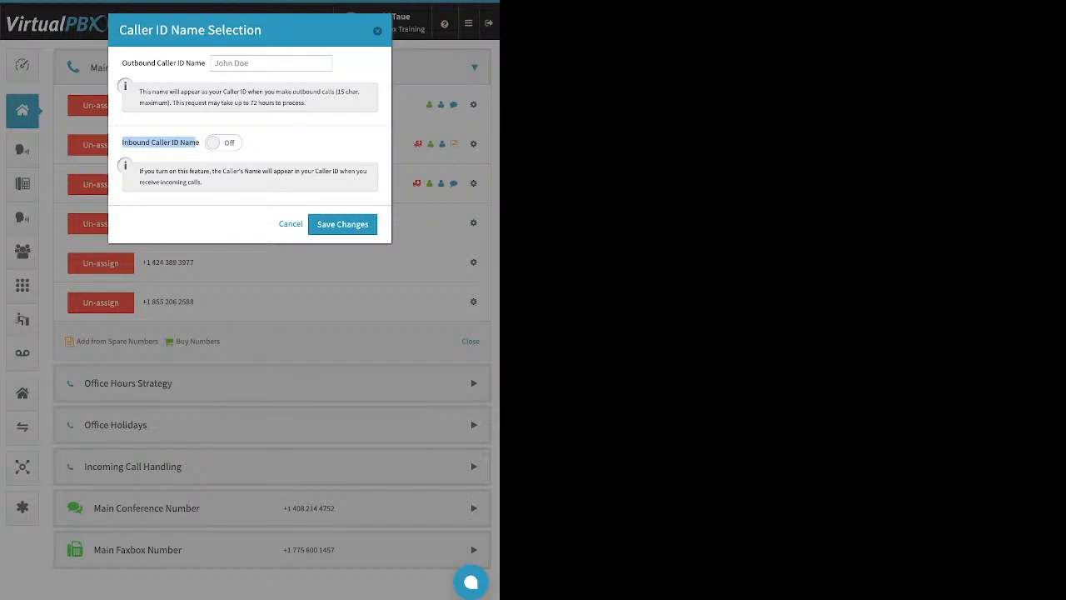
key("Escape")
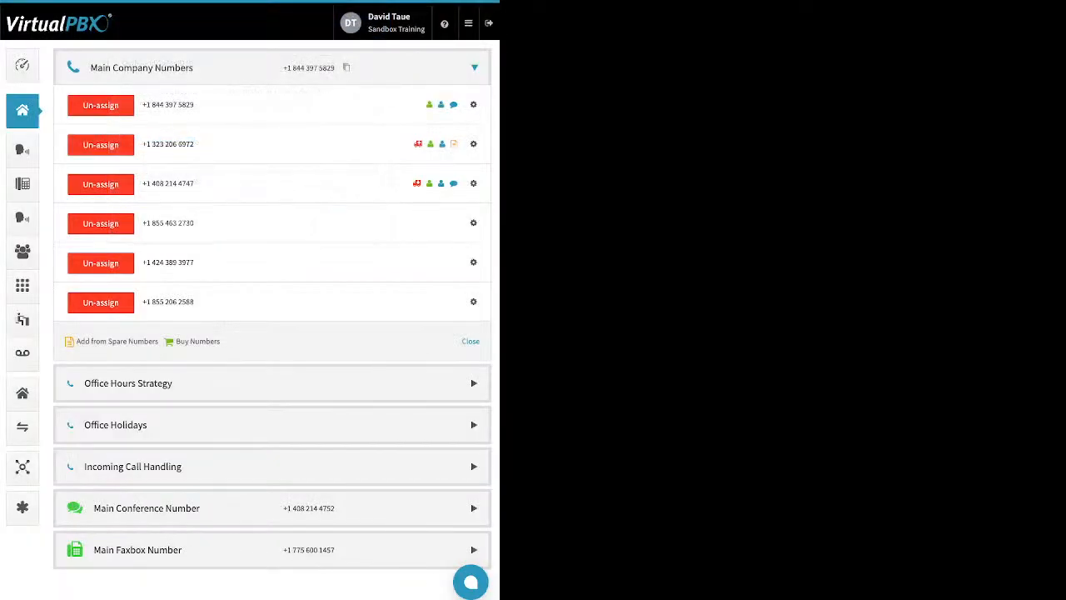
Step: Review the E911 location fields of the first 855 company number, and close the dialog without saving
left_click(473, 223)
left_click(433, 260)
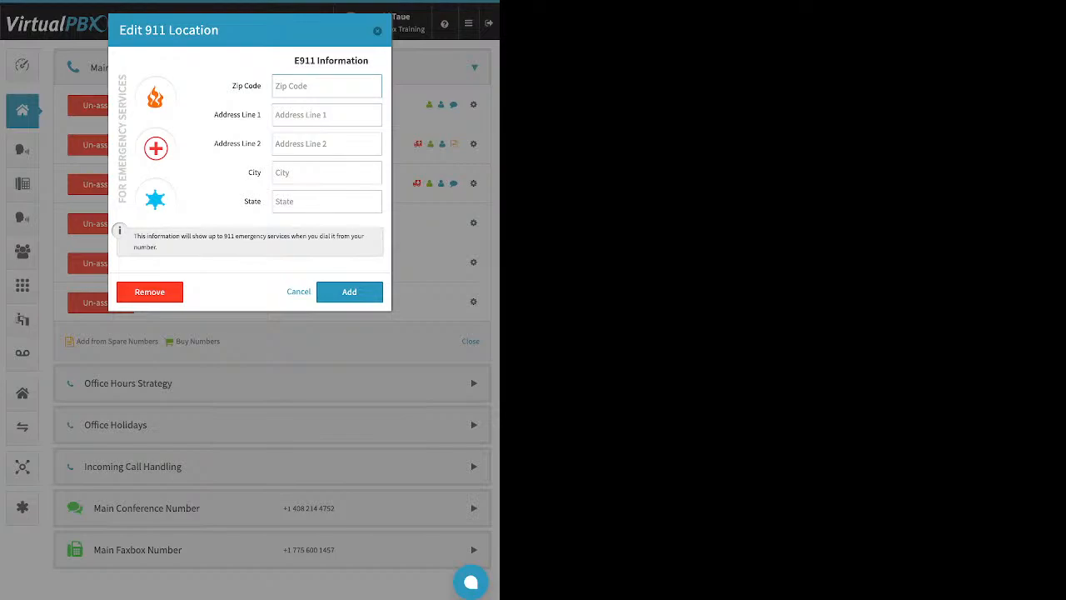
key("Escape")
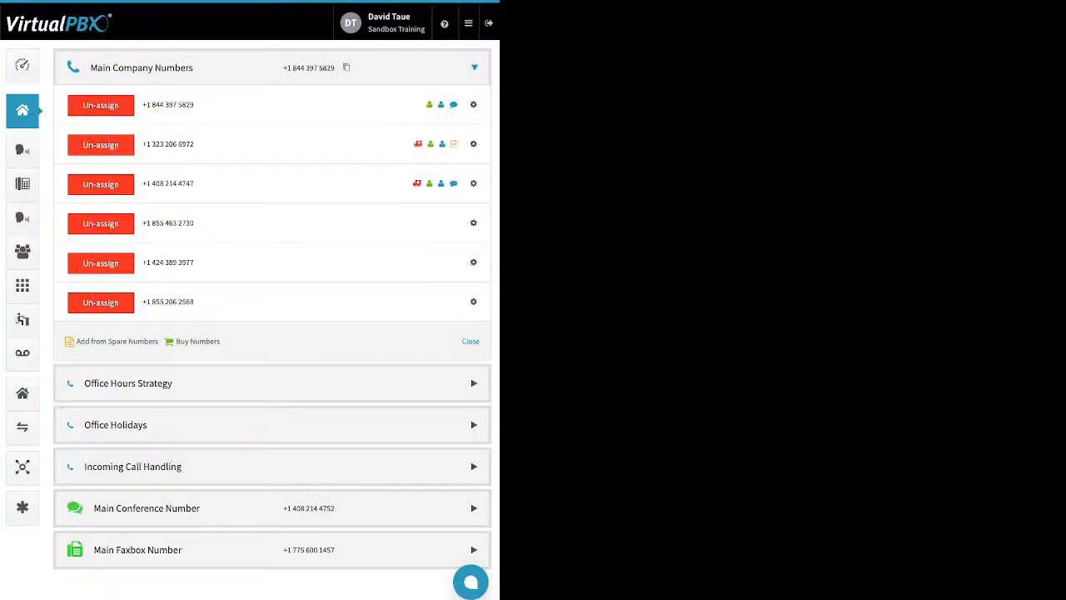
Step: Set the text to prepend for the 424 area-code company number to "new location" and save the change
left_click(472, 262)
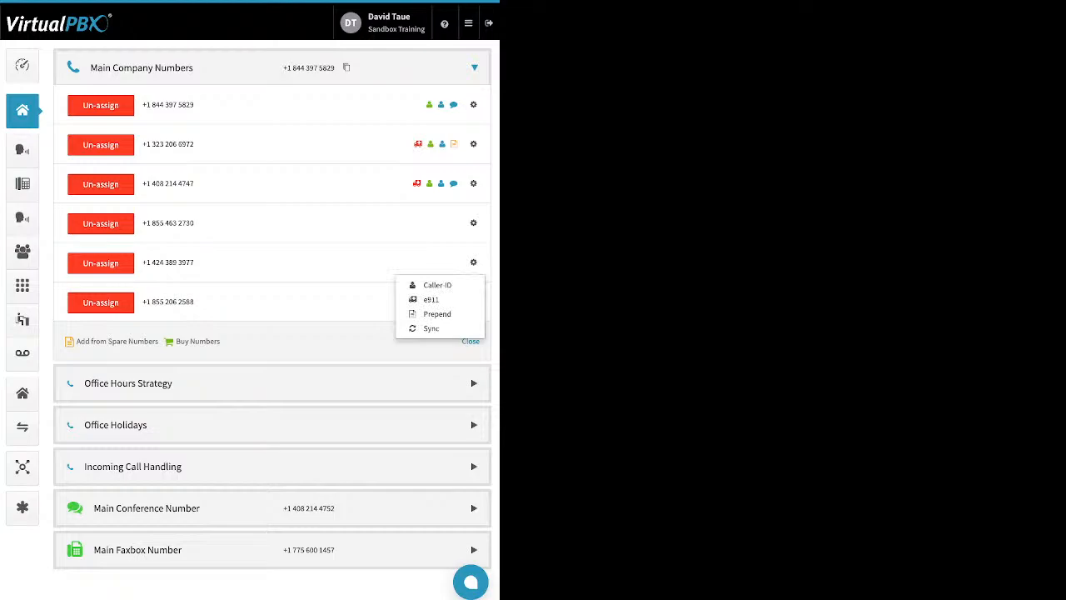
left_click(435, 314)
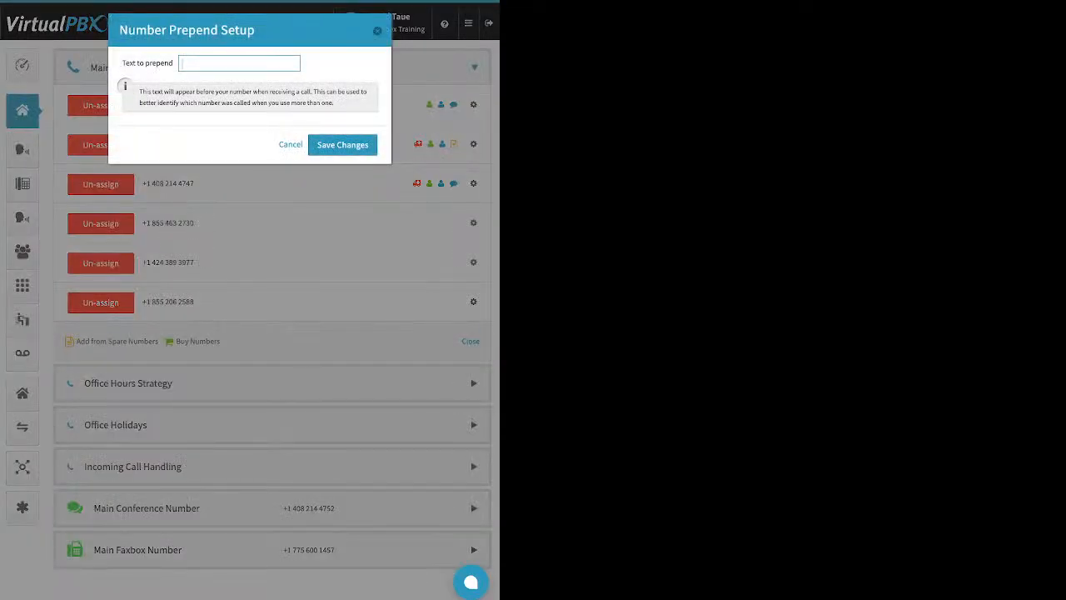
type("new location")
left_click(343, 145)
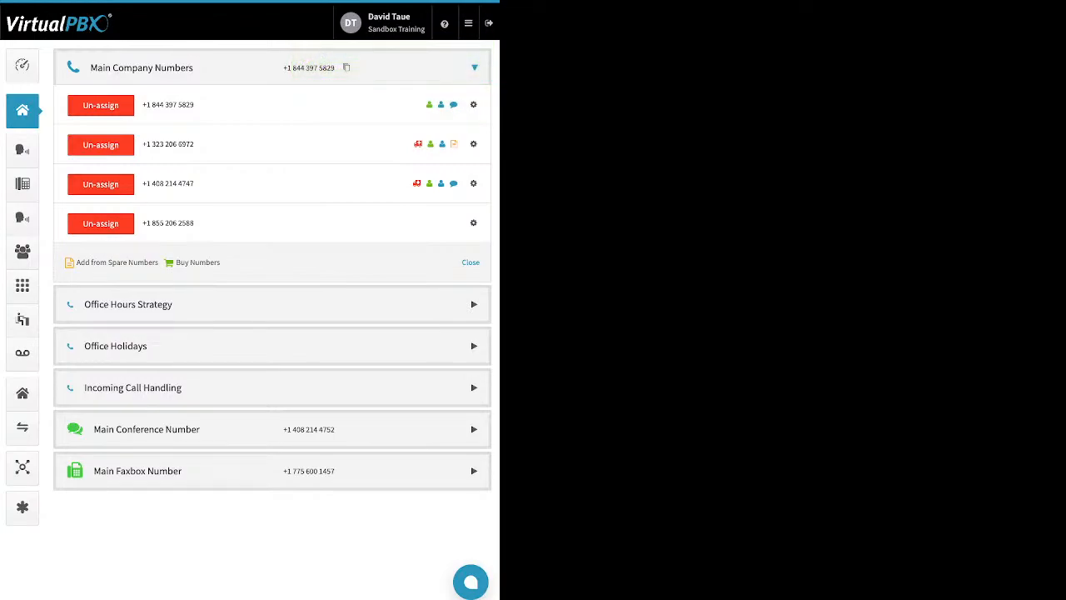
Step: Open the Office Hours Strategy section and review the Custom Office Hours schedule, including the selectable start times for Monday
left_click(272, 303)
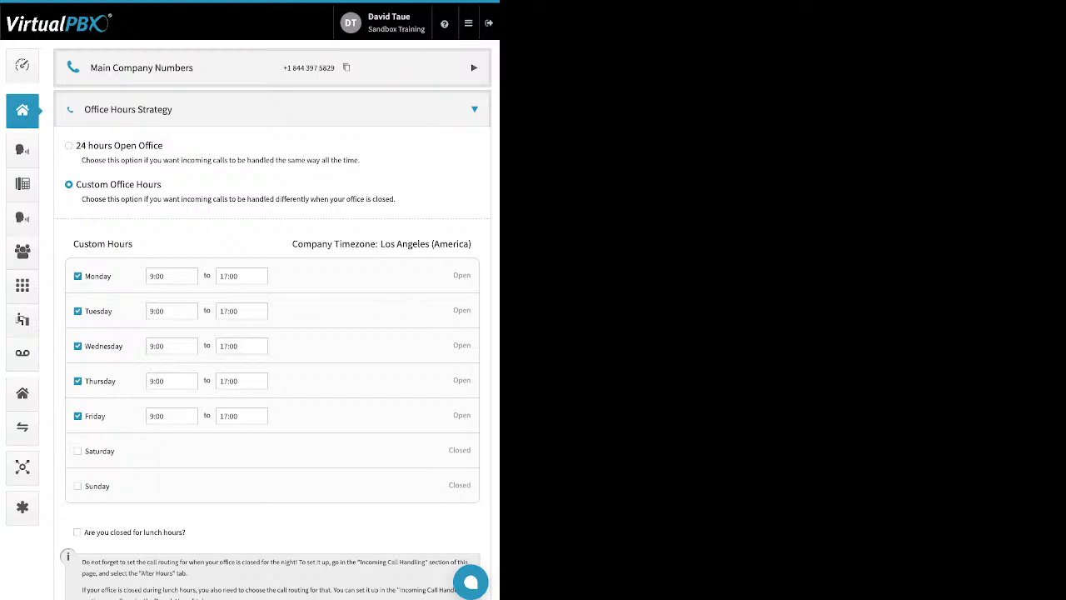
left_click_drag(162, 184, 75, 184)
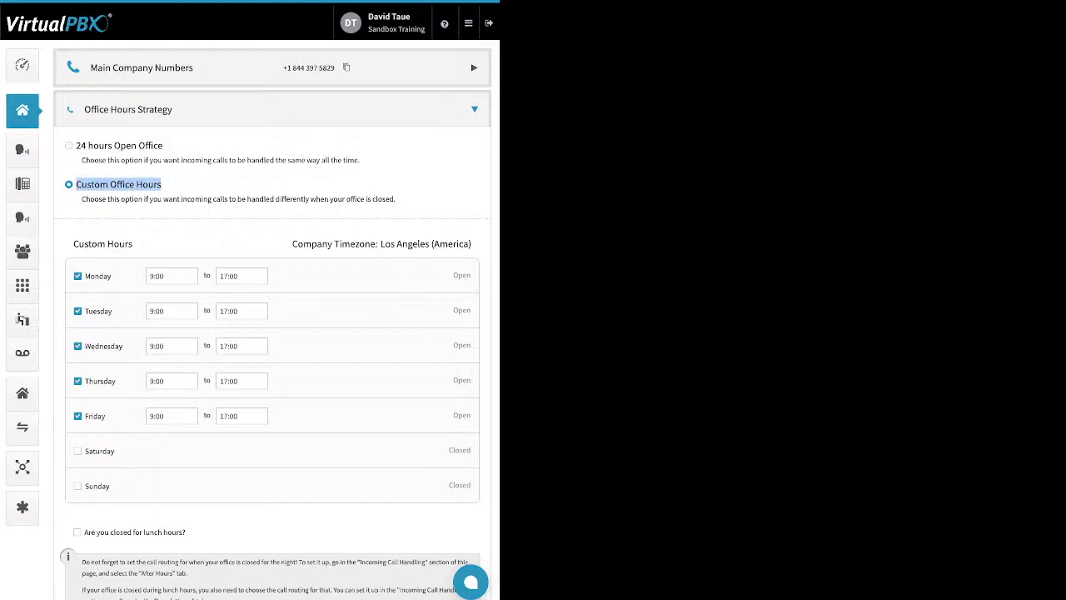
left_click_drag(111, 275, 85, 275)
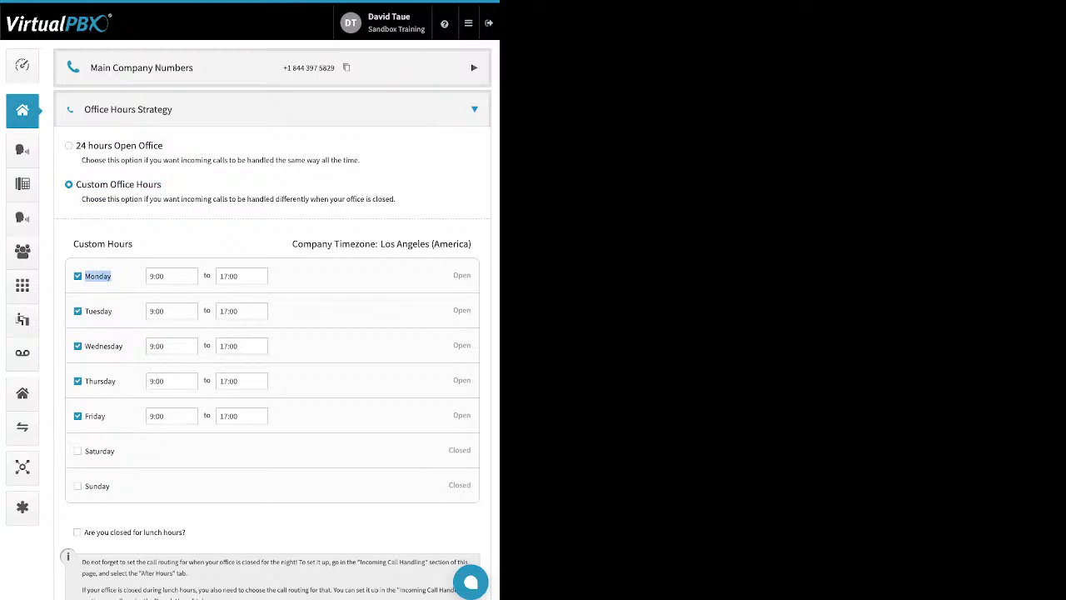
left_click(172, 276)
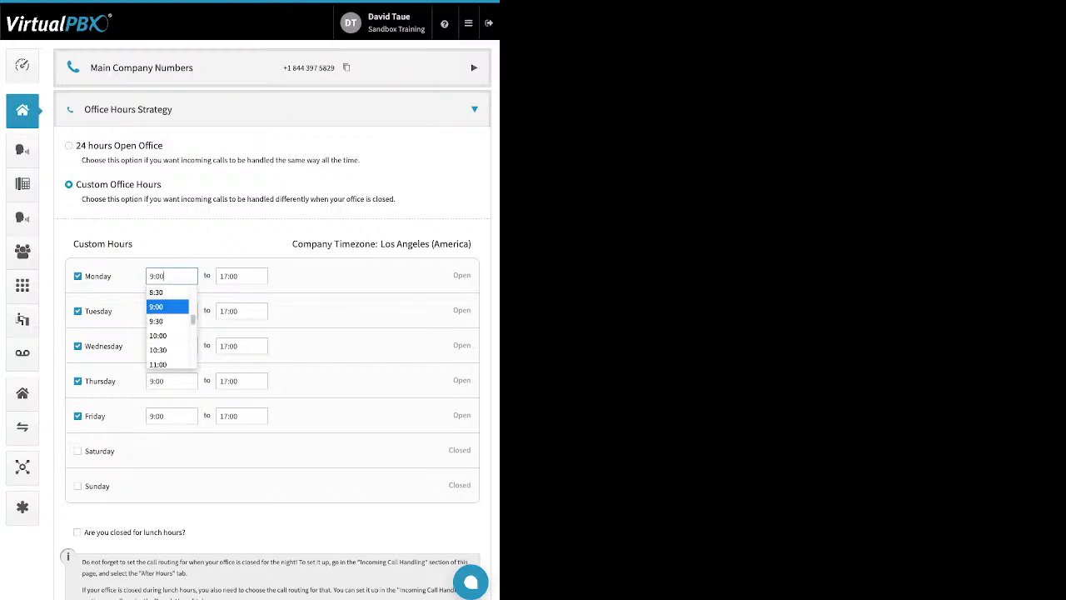
key("Escape")
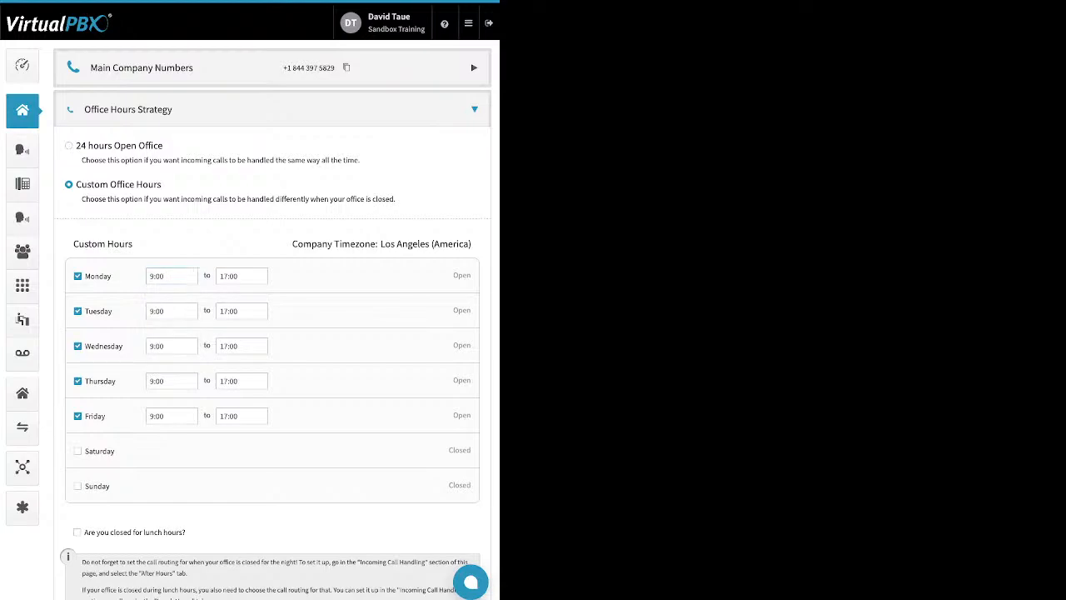
Step: Turn the lunch-hours closure on and back off, and close the Office Hours Strategy section without saving
left_click_drag(185, 532, 84, 532)
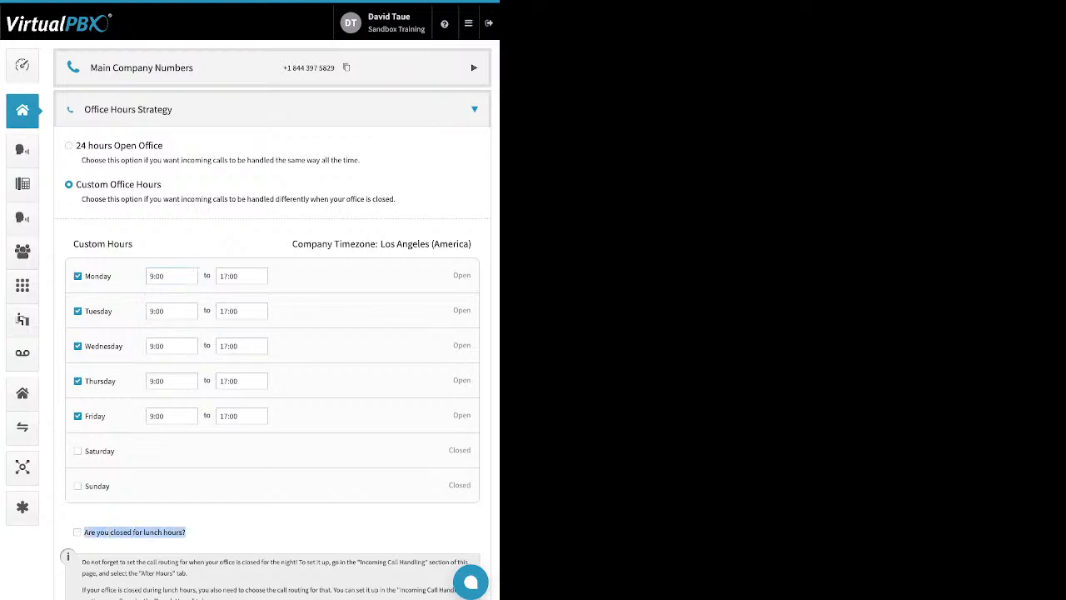
left_click(78, 532)
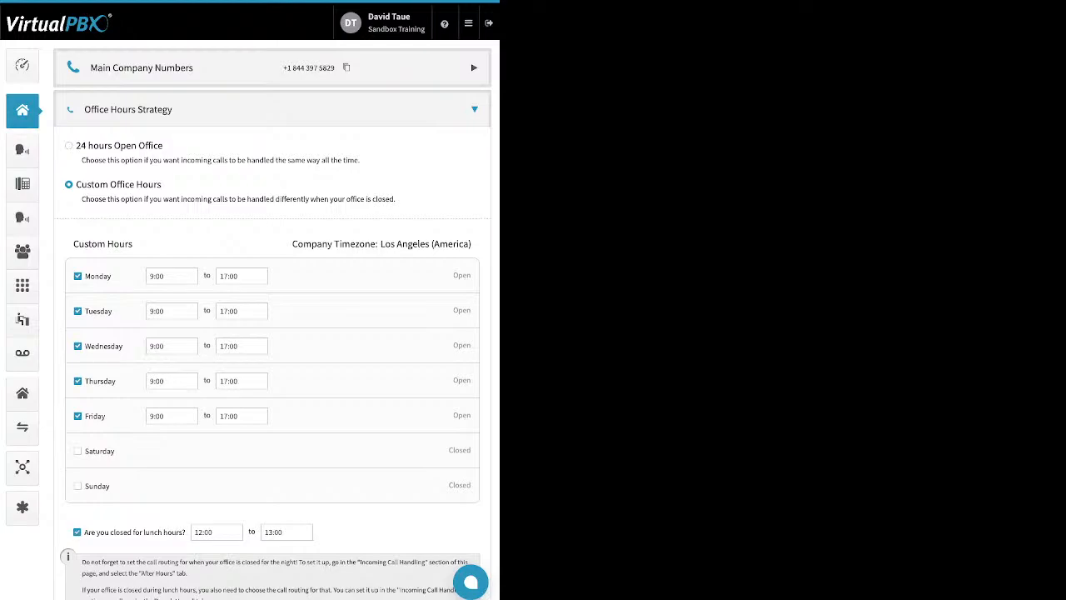
left_click(77, 532)
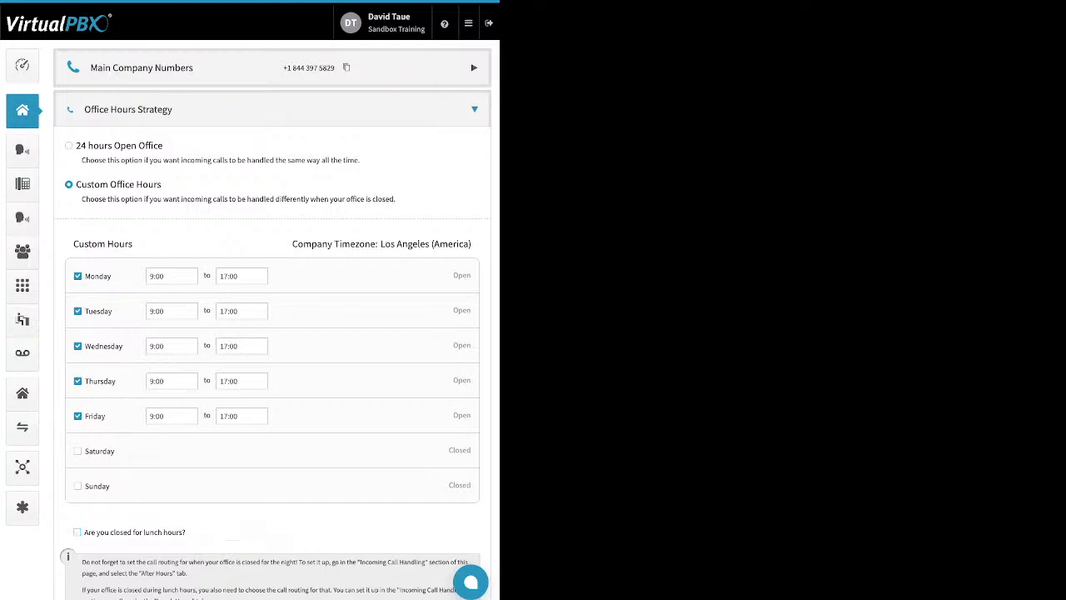
left_click(474, 109)
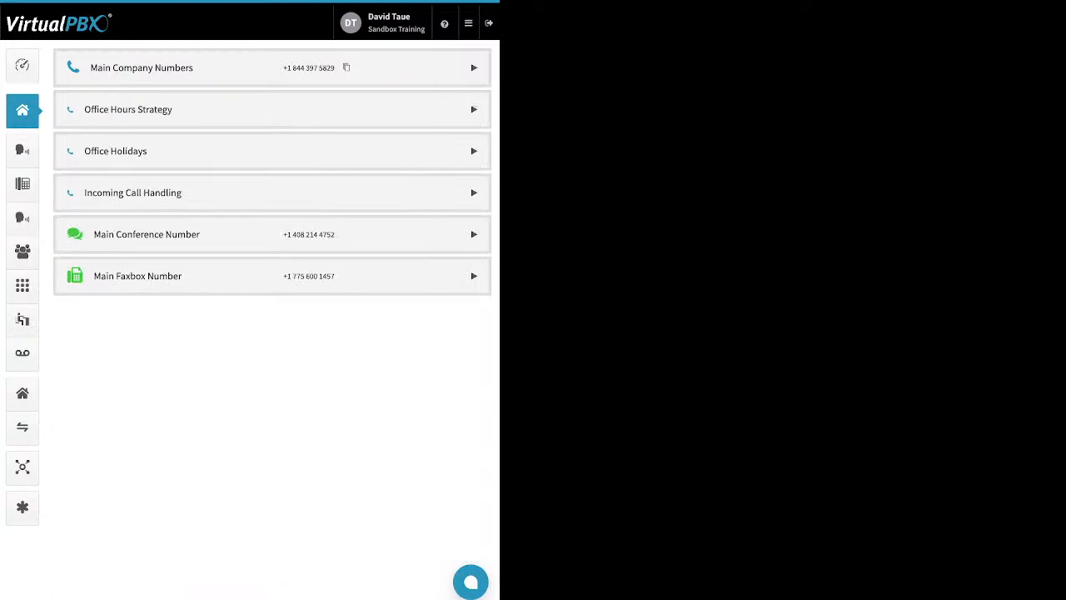
Step: Open the Office Holidays section and review the holiday closure setting and the types of holiday that can be added
left_click(474, 151)
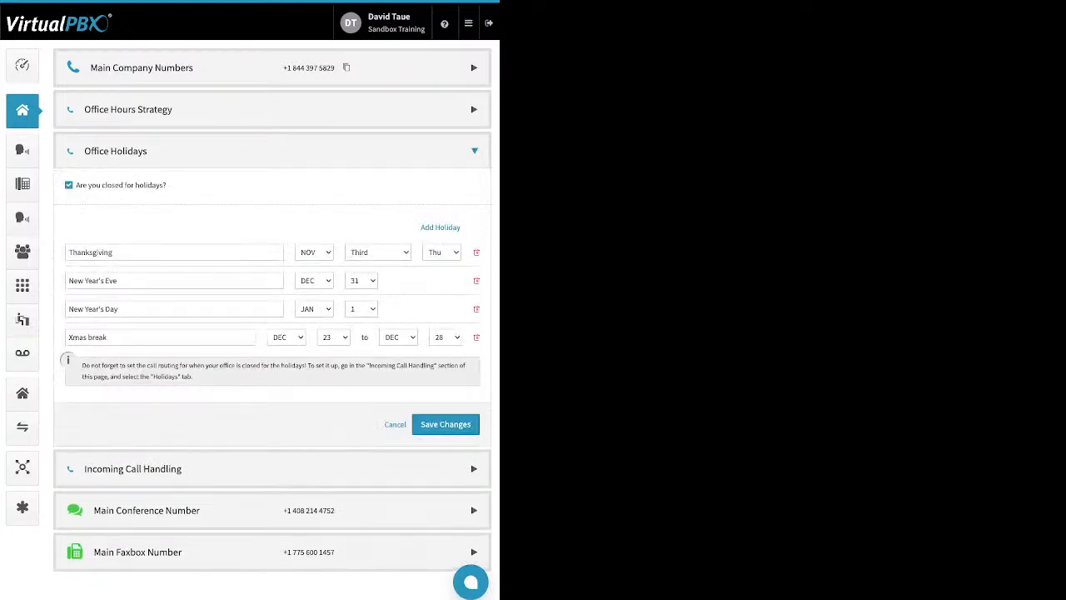
left_click_drag(167, 185, 75, 185)
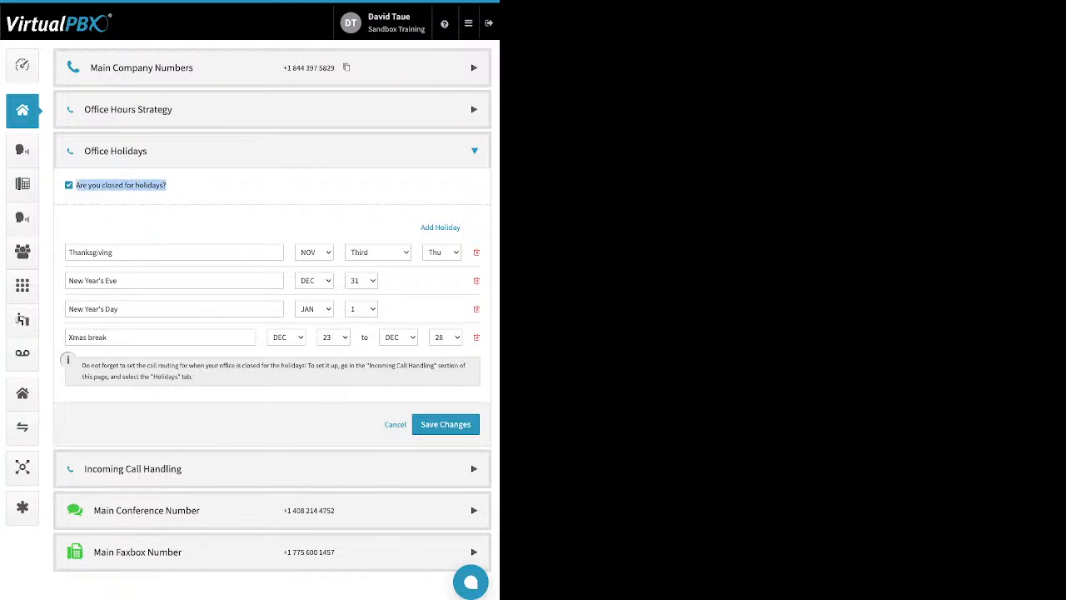
left_click(192, 202)
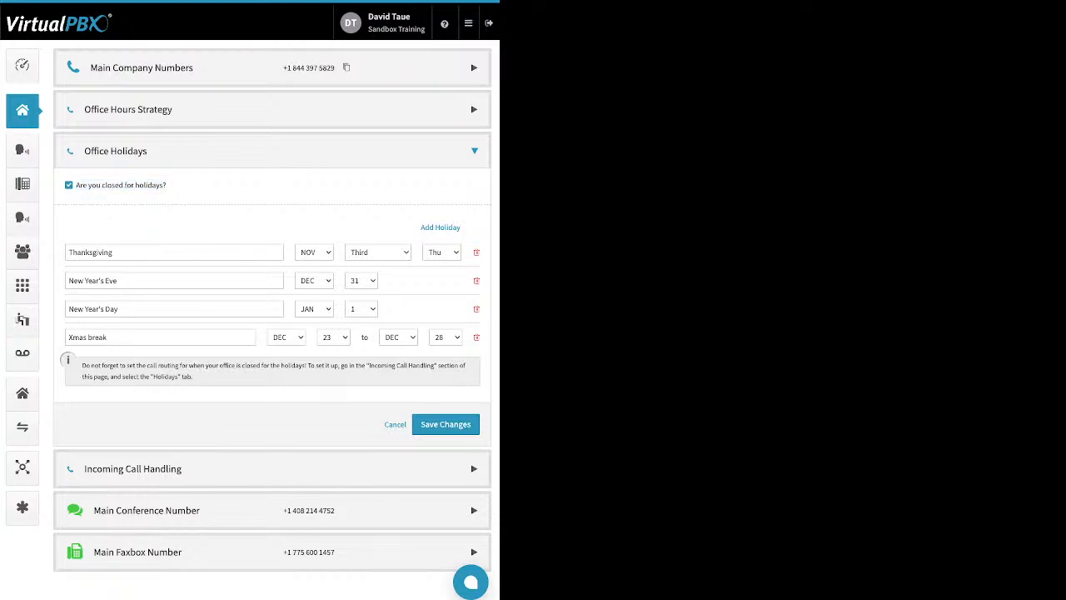
left_click_drag(419, 227, 461, 227)
left_click(441, 227)
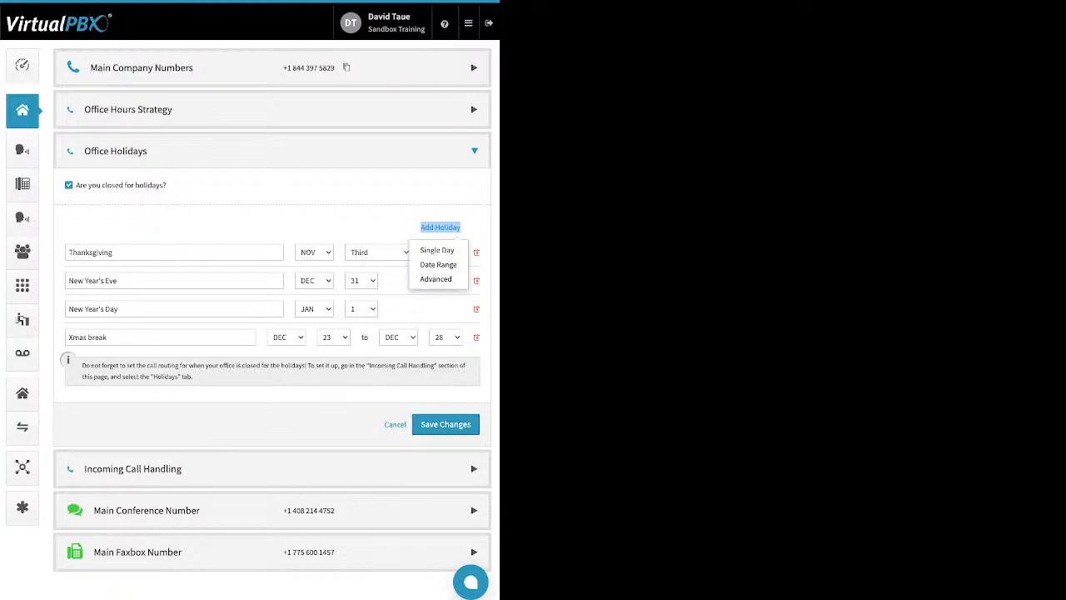
left_click(174, 253)
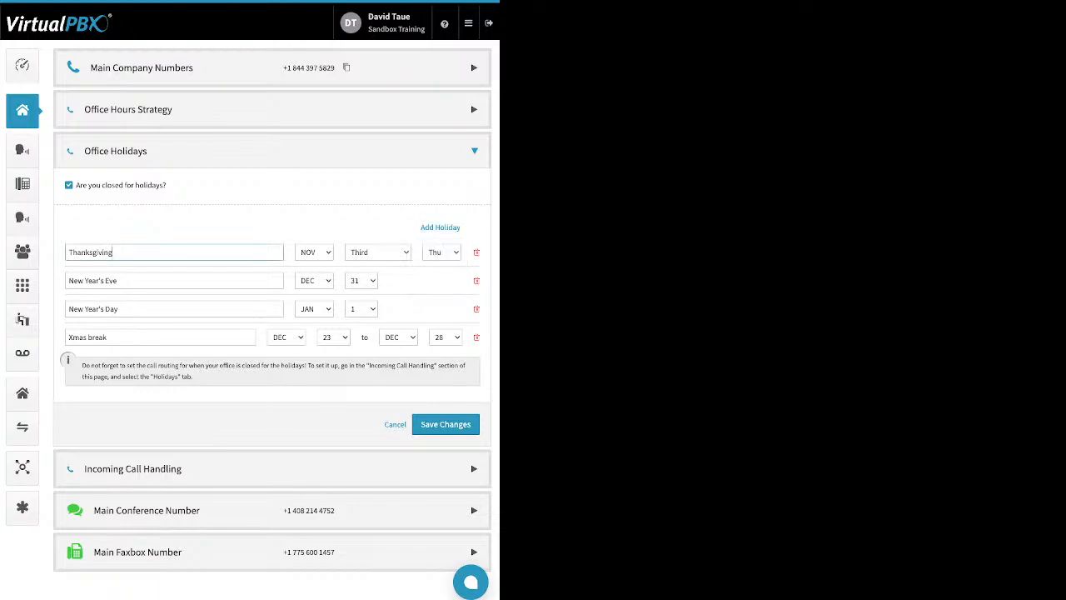
Step: Review the New Year's Day, Xmas break and Thanksgiving entries and save the office holidays
double_click(106, 337)
left_click(114, 309)
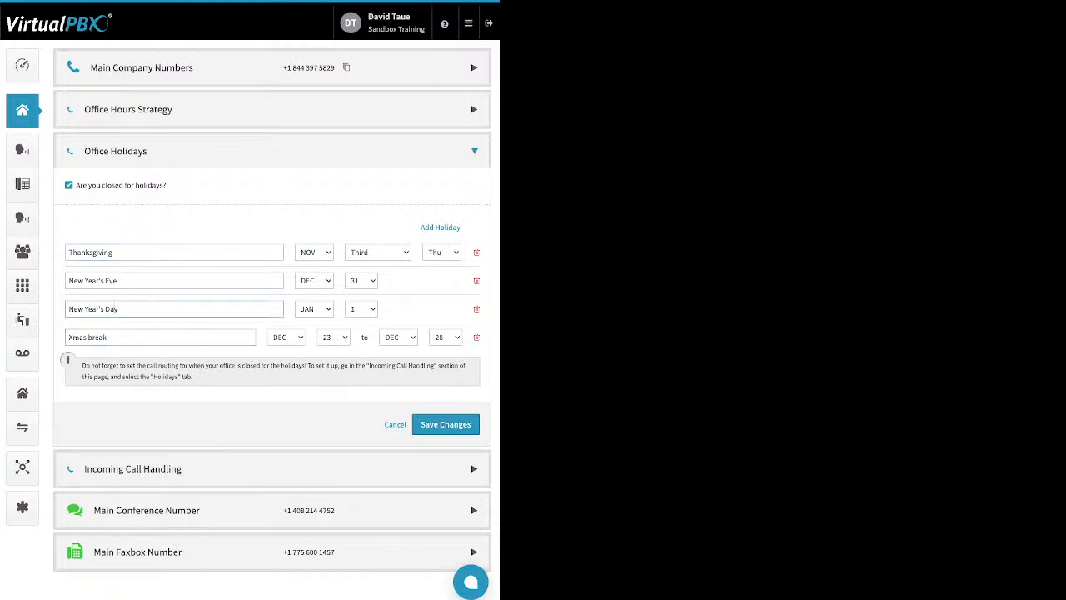
left_click_drag(118, 309, 78, 309)
left_click_drag(77, 309, 68, 309)
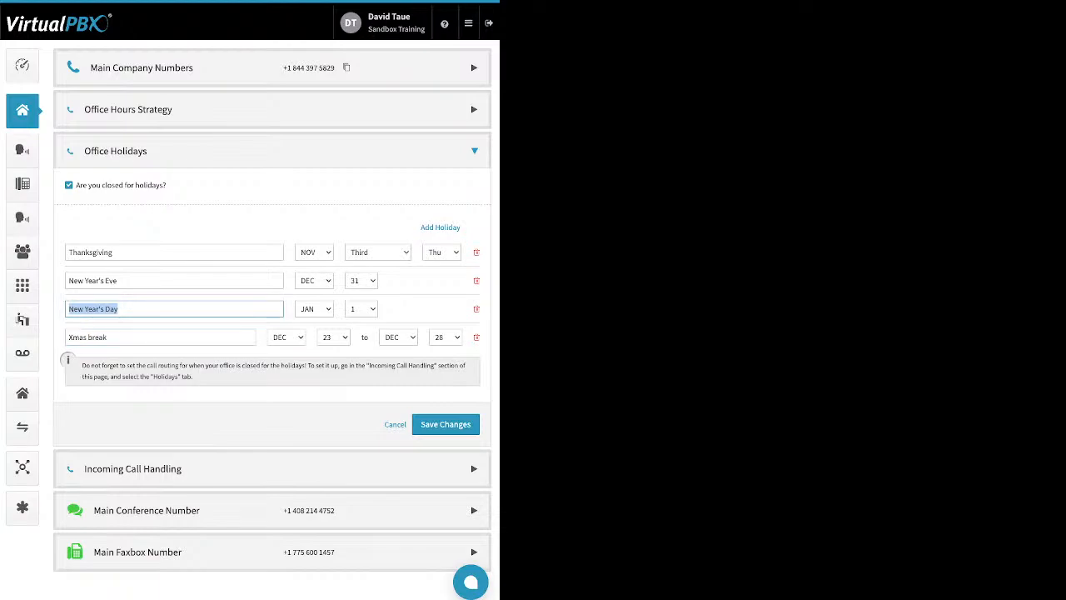
left_click_drag(110, 337, 68, 338)
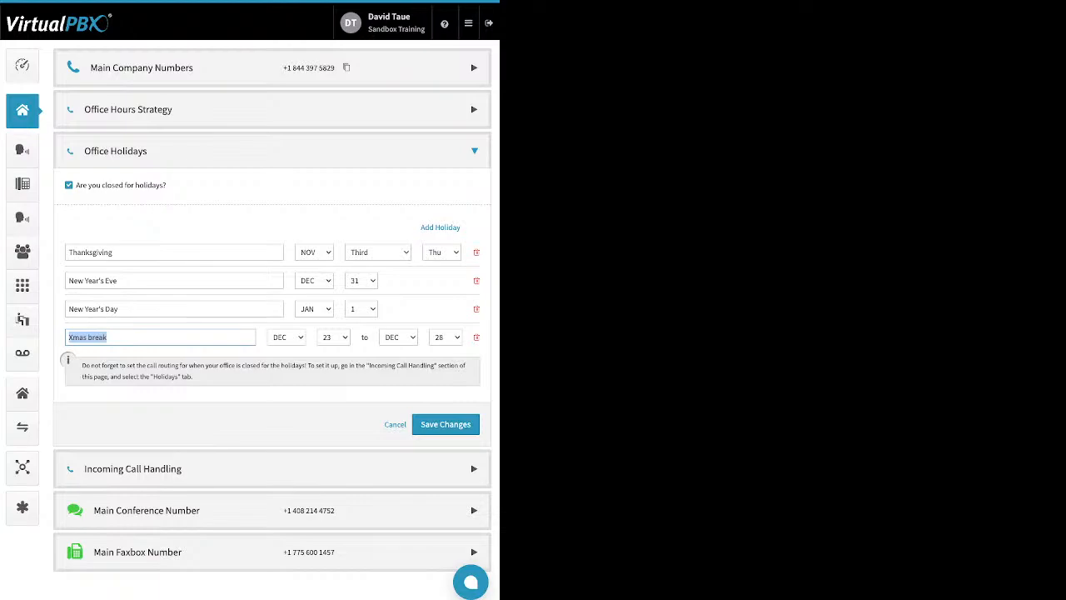
left_click_drag(118, 253, 67, 253)
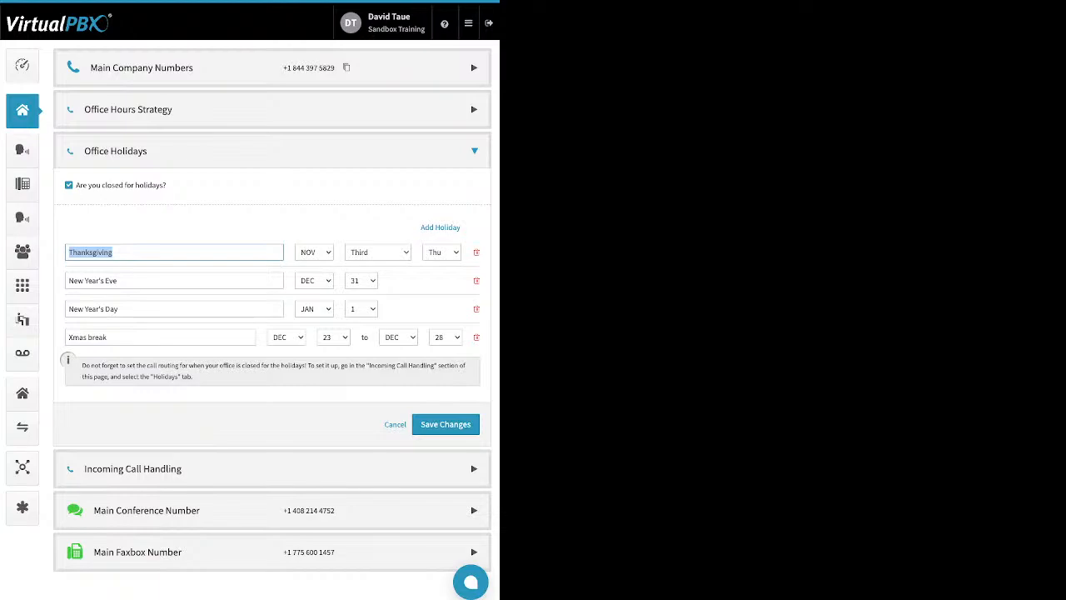
left_click(446, 424)
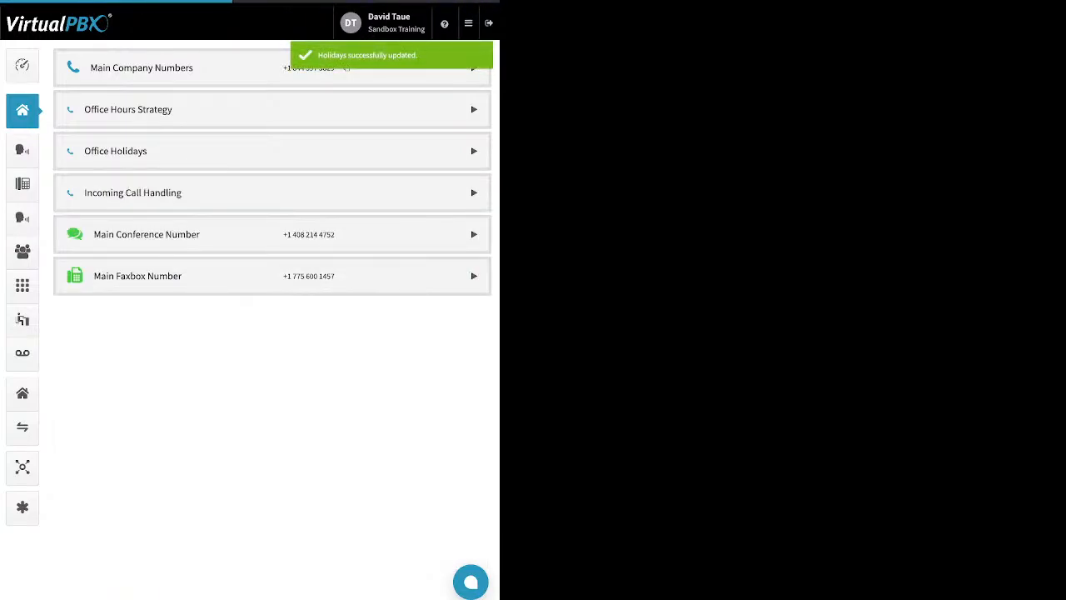
Step: Review incoming call handling for open hours, after hours and holidays, and open the Virtual Receptionist settings for open hours
left_click(474, 192)
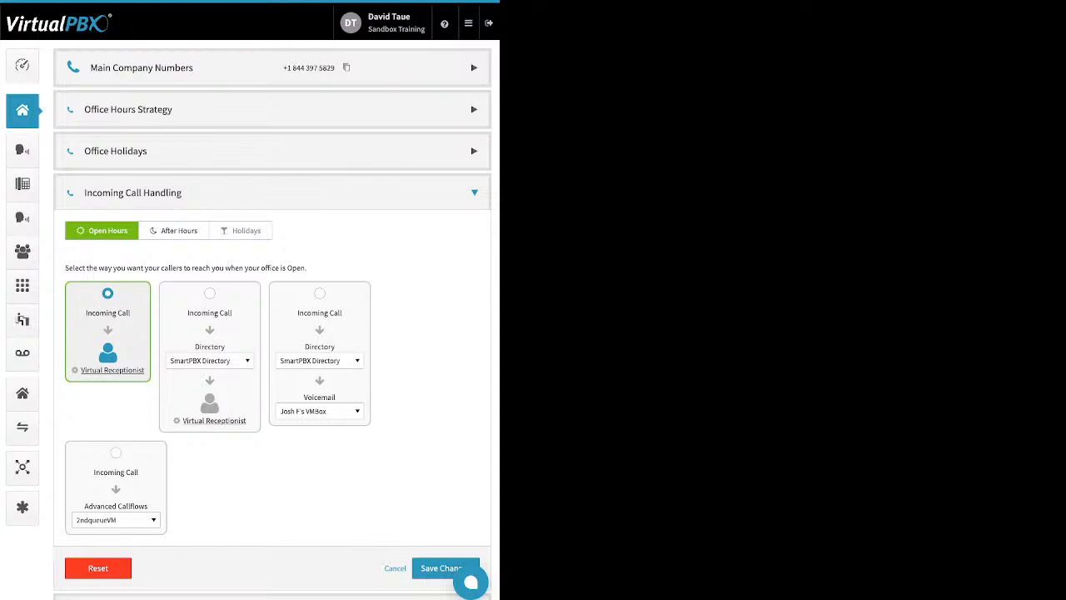
left_click(173, 230)
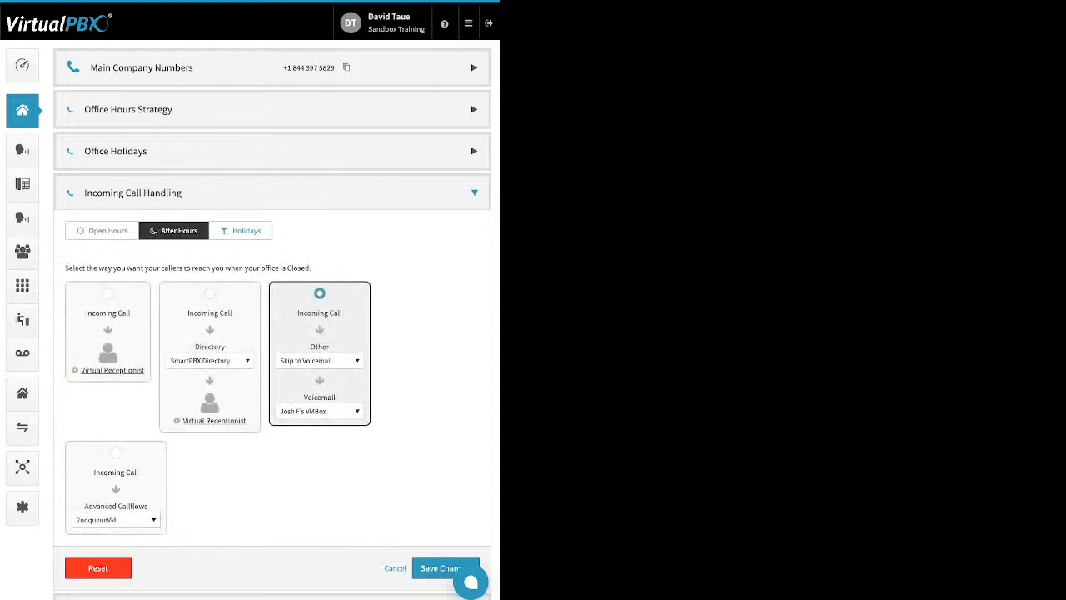
left_click(241, 230)
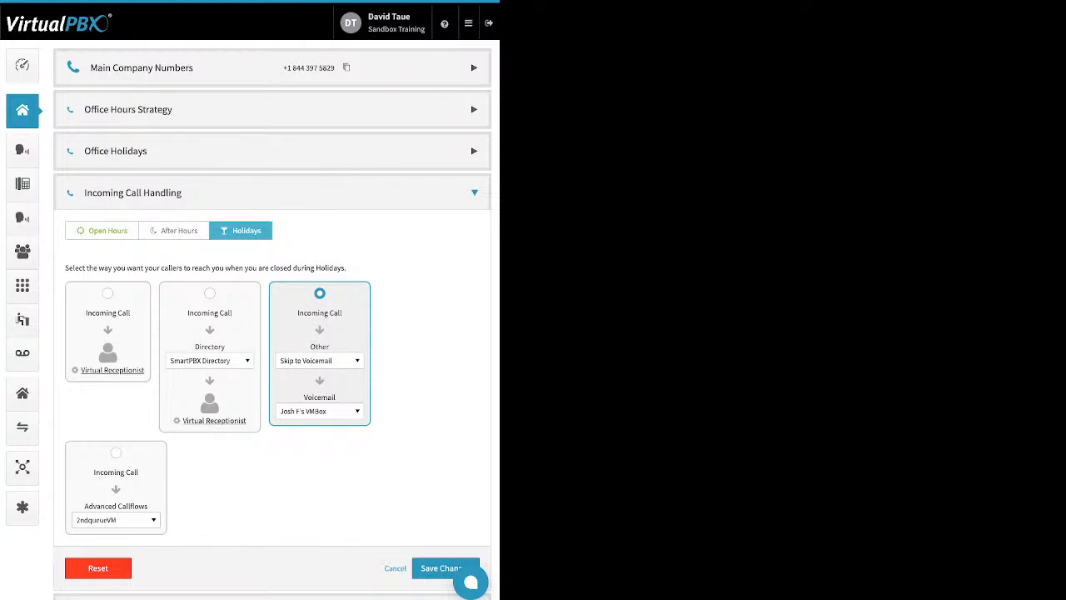
left_click(102, 230)
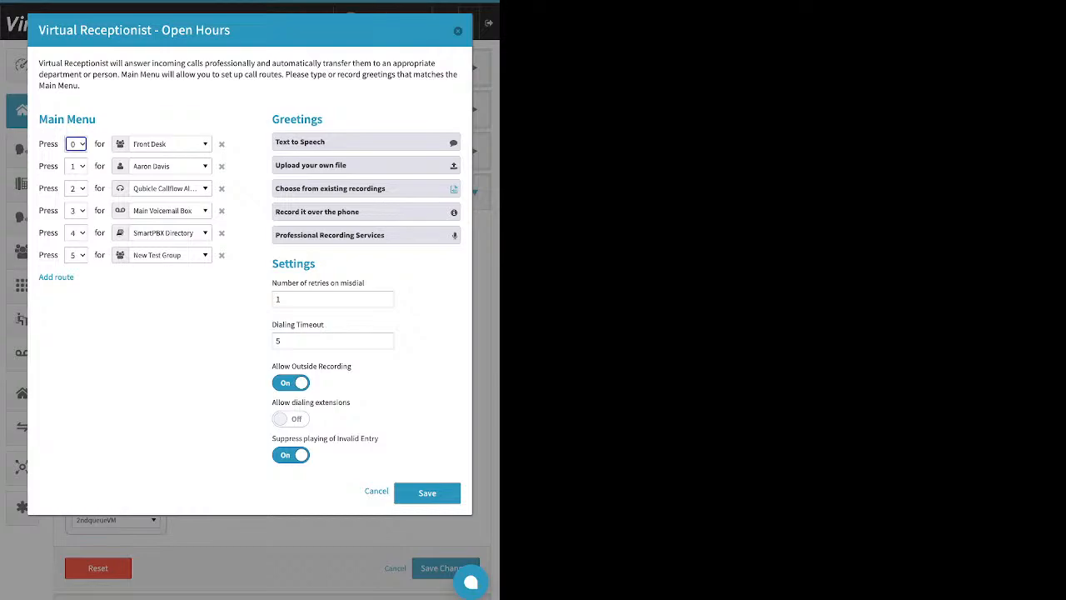
Step: Examine the Greetings options of the open-hours Virtual Receptionist
left_click_drag(333, 120, 283, 119)
left_click_drag(333, 120, 272, 120)
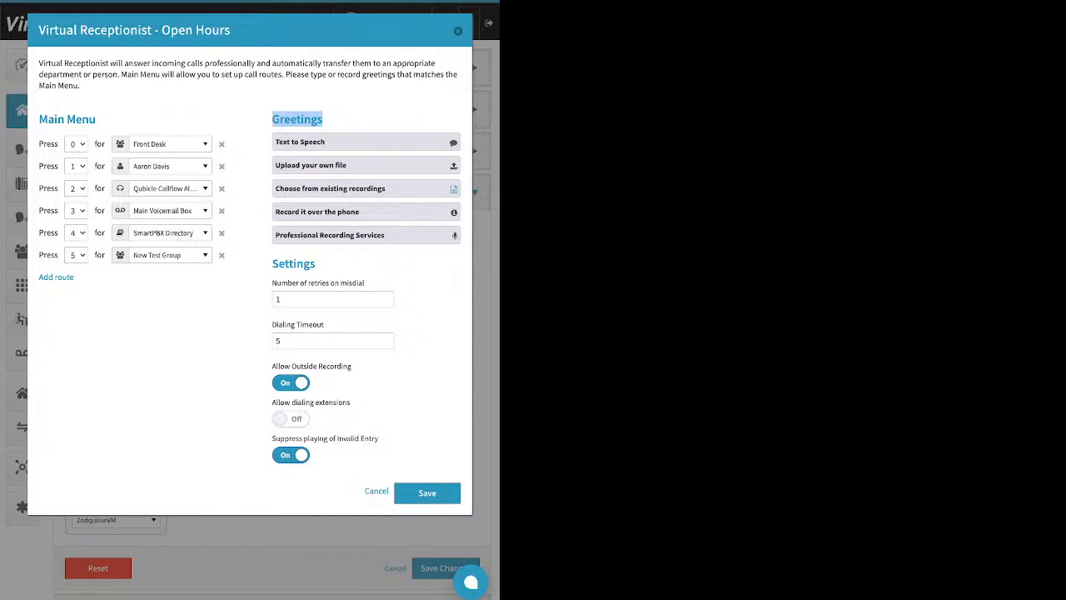
left_click(333, 120)
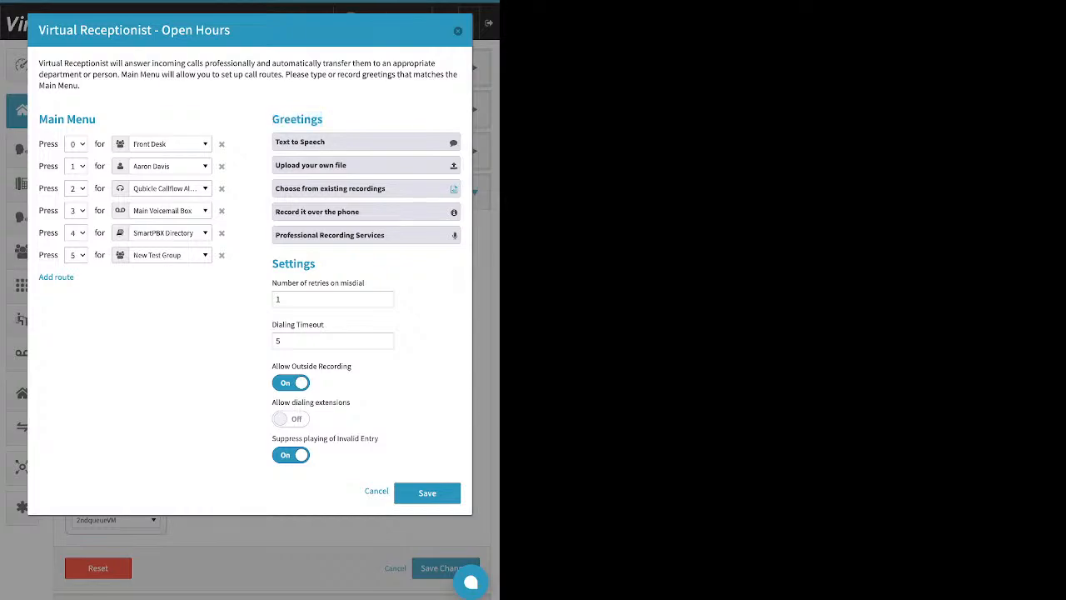
Step: Add a new route to the main menu of the open-hours Virtual Receptionist
triple_click(67, 119)
left_click_drag(75, 277, 38, 276)
left_click(56, 276)
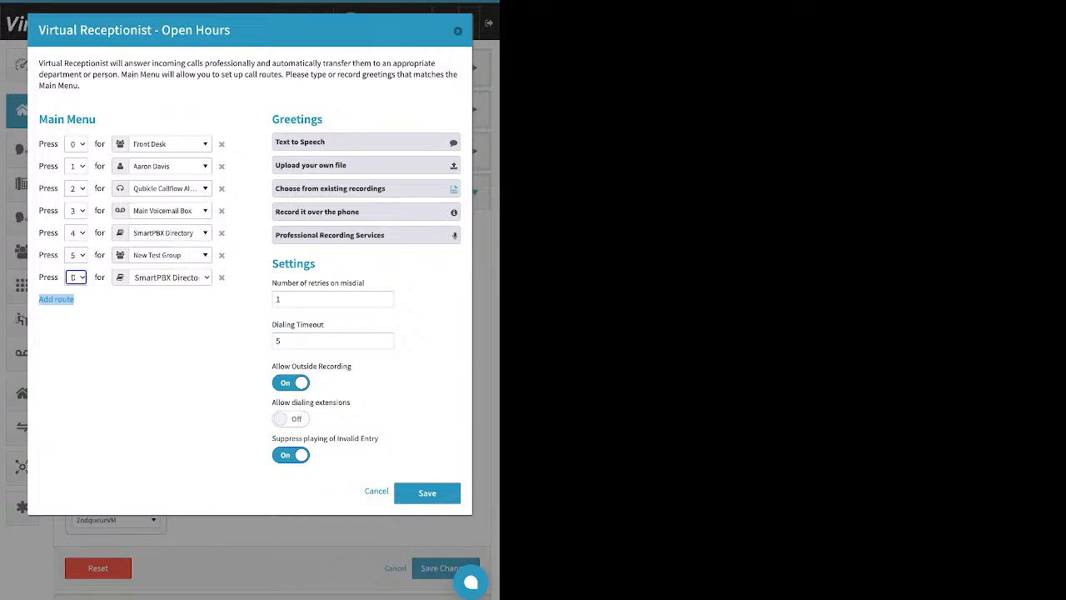
left_click(143, 360)
Step: Examine the directory, user and call queue destinations available for the key 0 route in the main menu
left_click(171, 144)
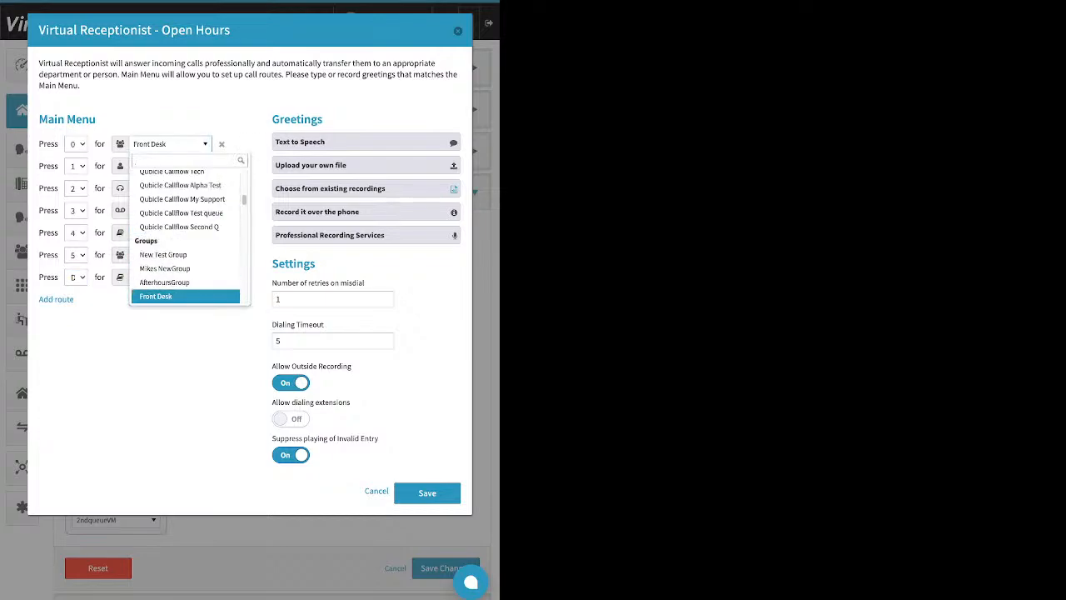
scroll(185, 290, "up", 5)
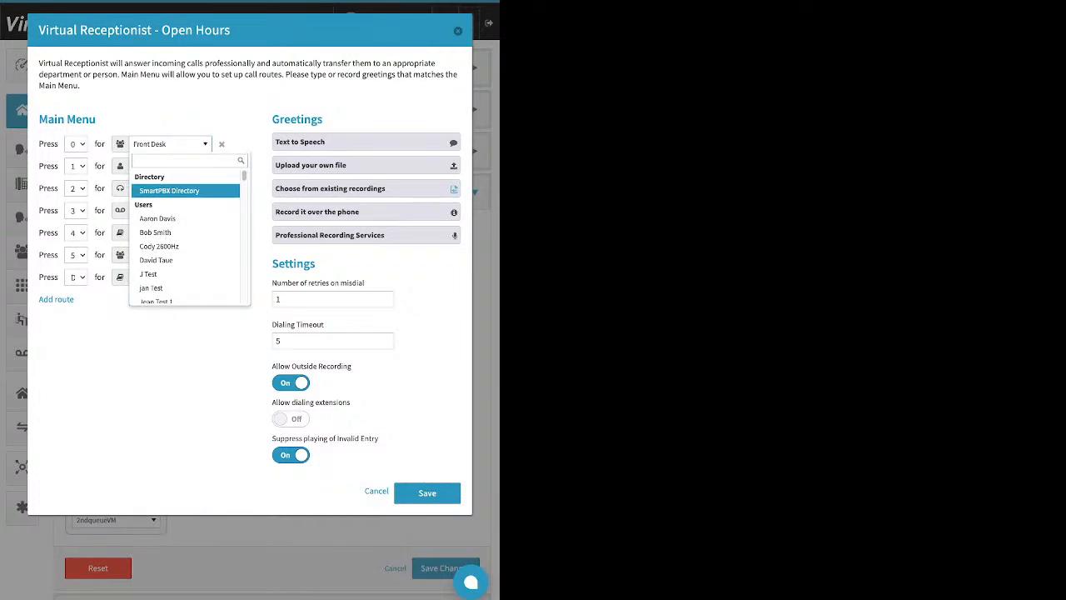
key("Down")
key("Down")
key("Down")
key("Down")
key("Down")
key("Down")
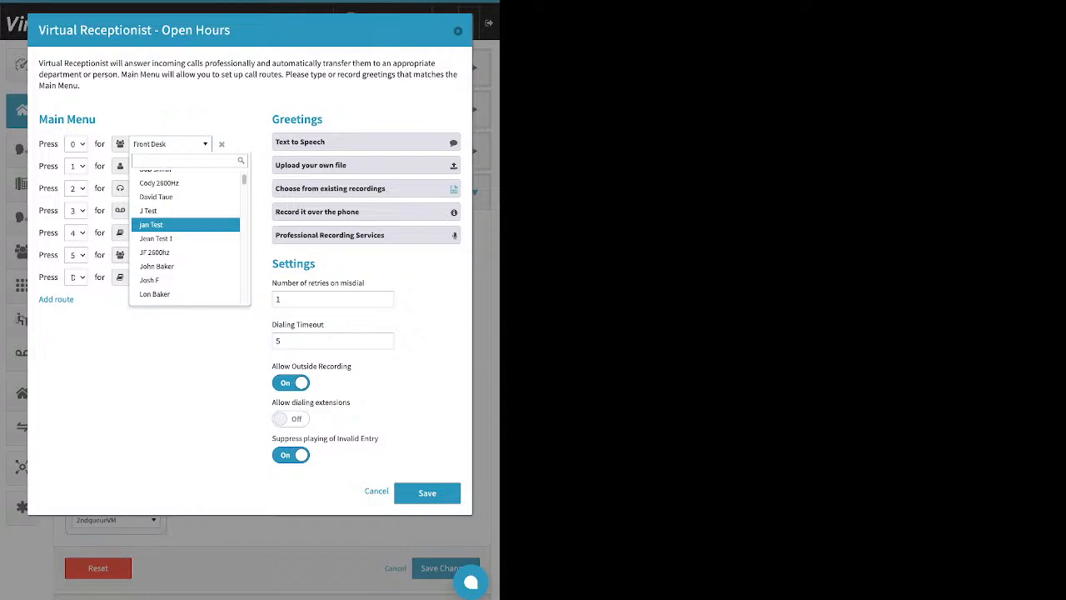
key("Down")
key("Down")
key("Down")
key("Down")
key("Down")
key("Down")
key("Down")
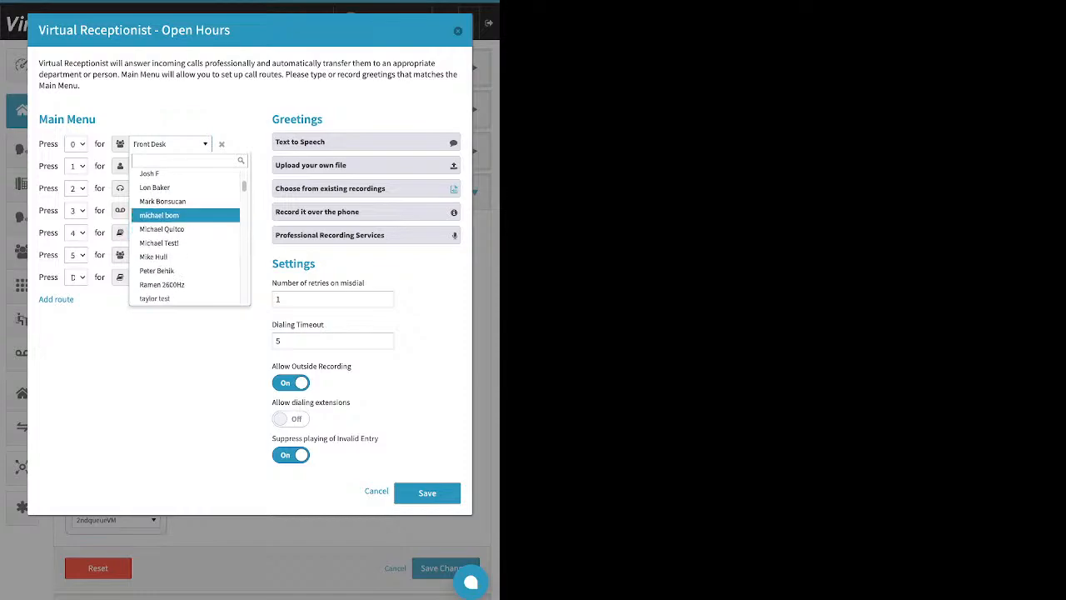
key("Down")
key("Down")
key("Down")
key("Down")
key("Down")
key("Down")
key("Down")
key("Down")
key("Down")
key("Down")
key("Down")
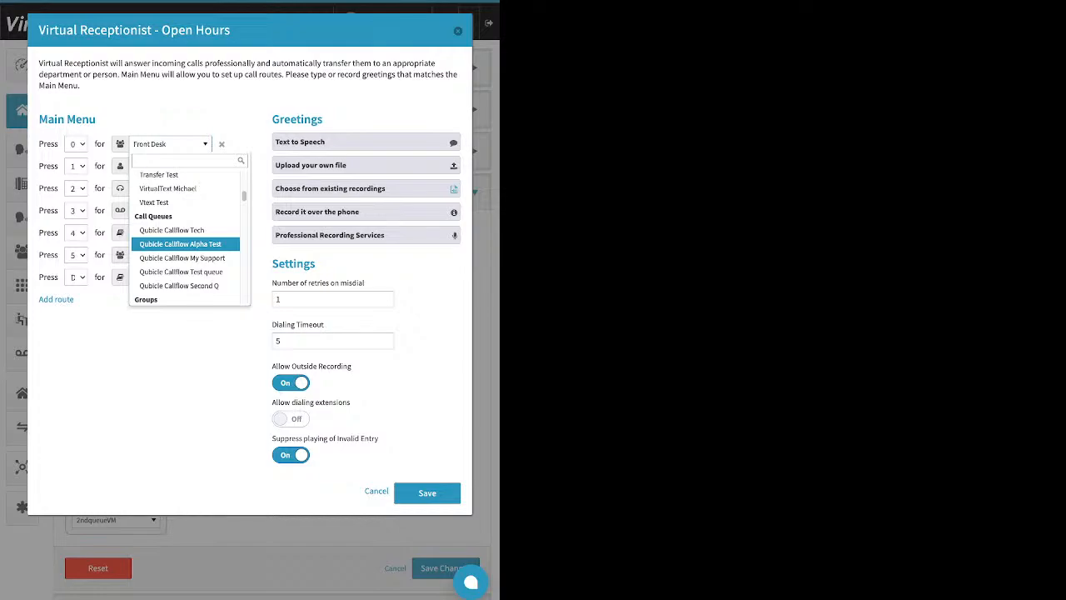
Step: Compare the call queue destinations with the group destinations available for the key 0 route
key("Down")
key("Down")
key("Down")
key("Down")
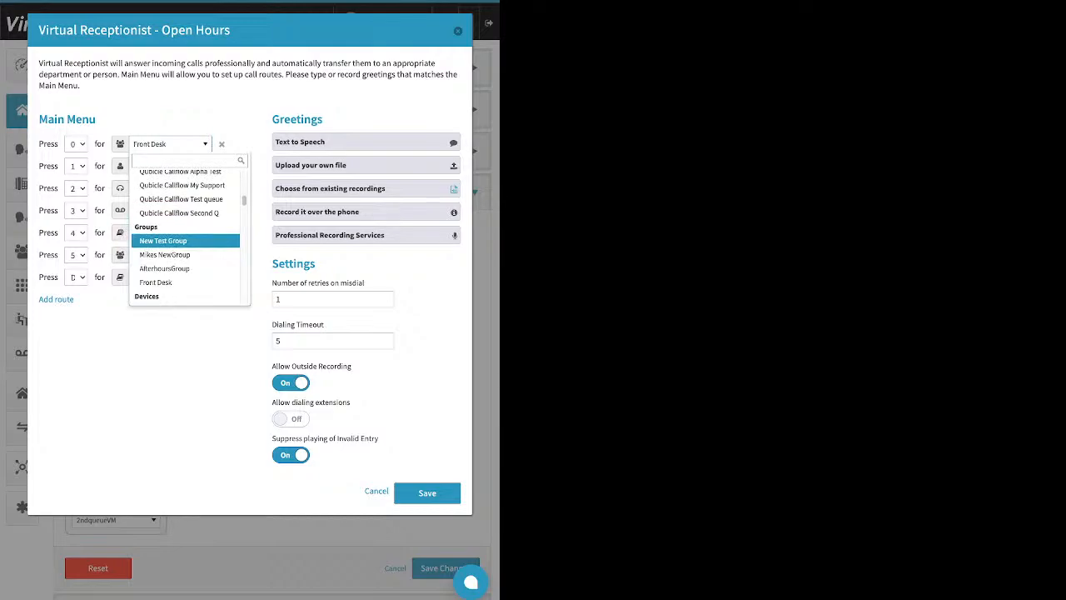
key("Up")
key("Up")
key("Up")
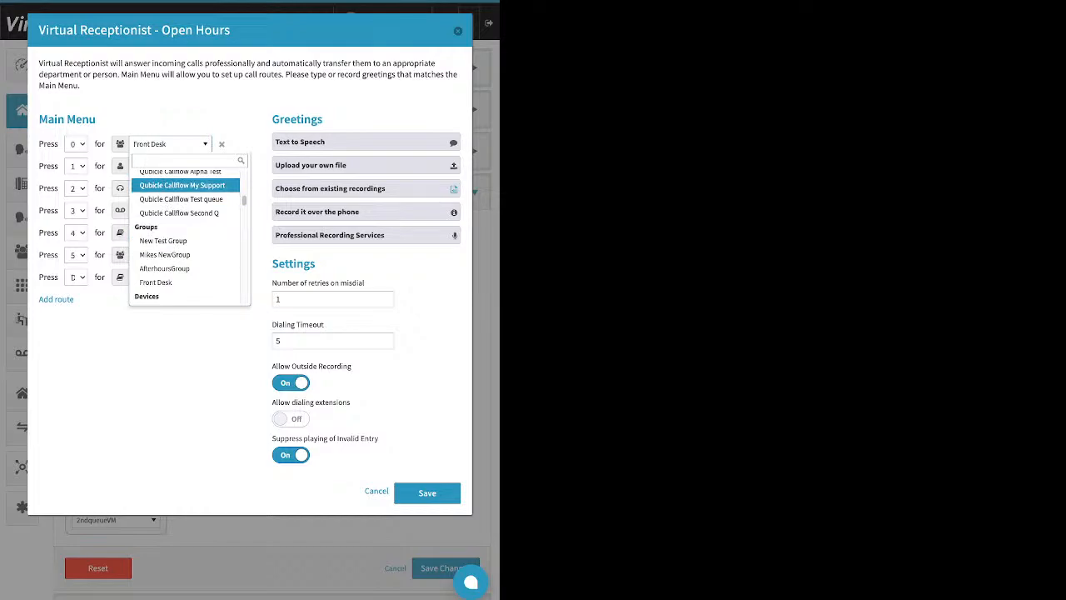
key("Down")
key("Down")
key("Down")
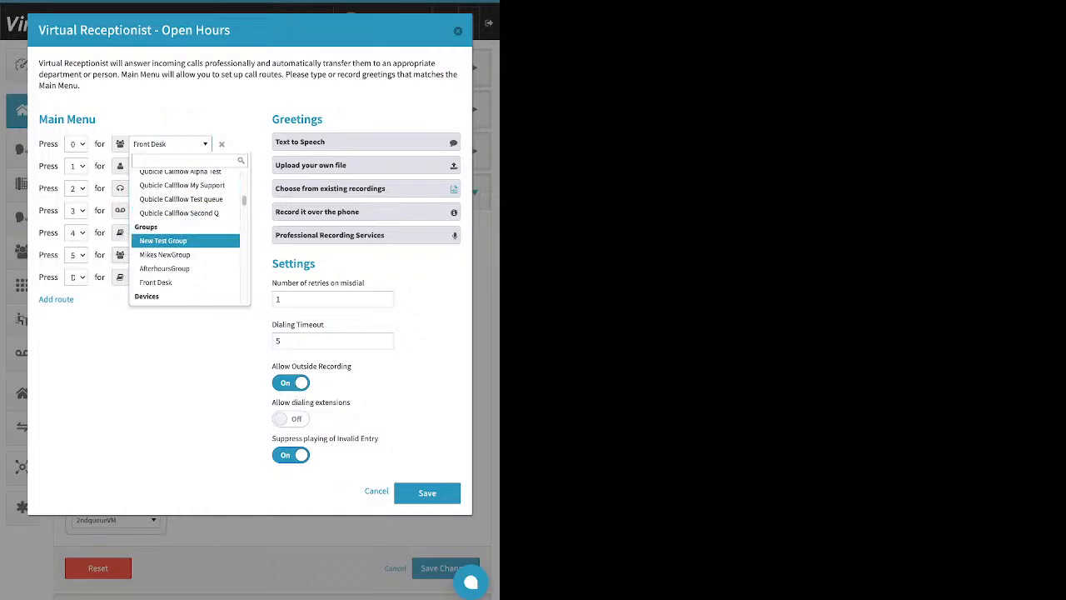
key("Up")
key("Up")
key("Up")
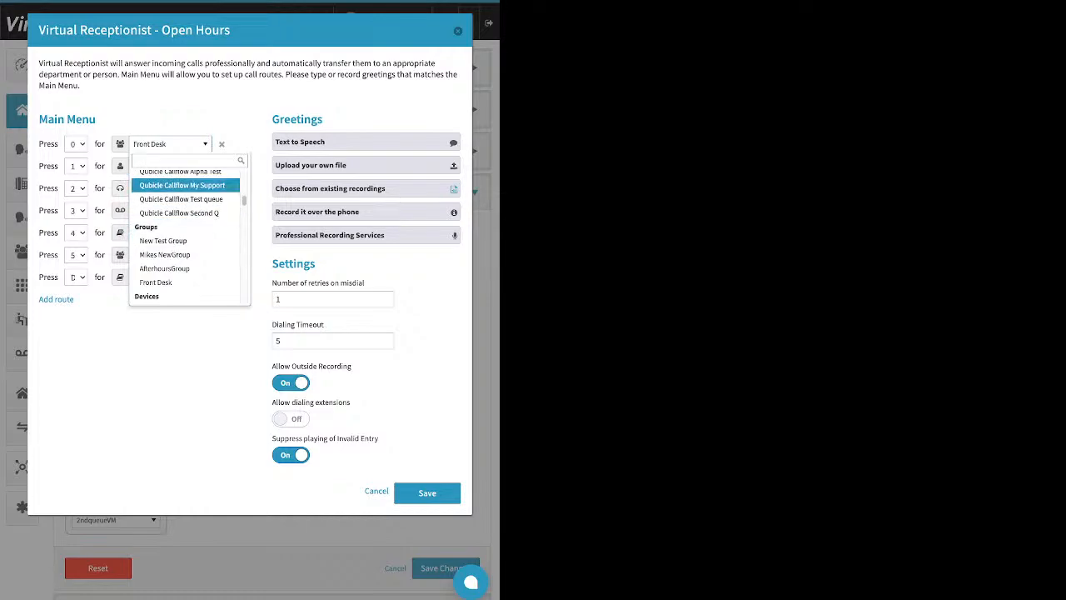
key("Down")
key("Down")
key("Down")
key("Down")
key("Down")
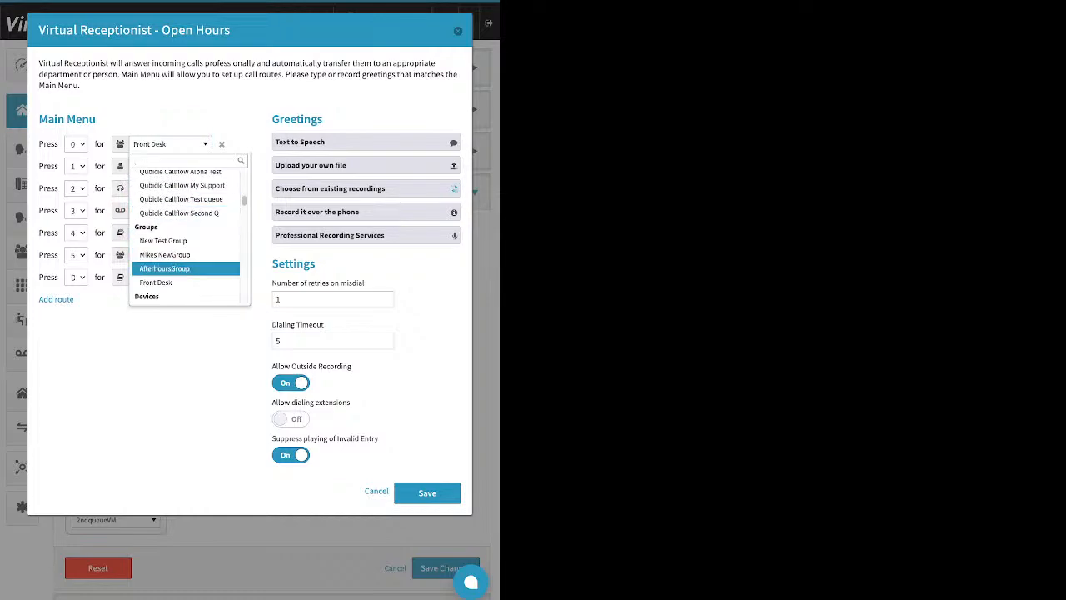
key("Down")
key("Down")
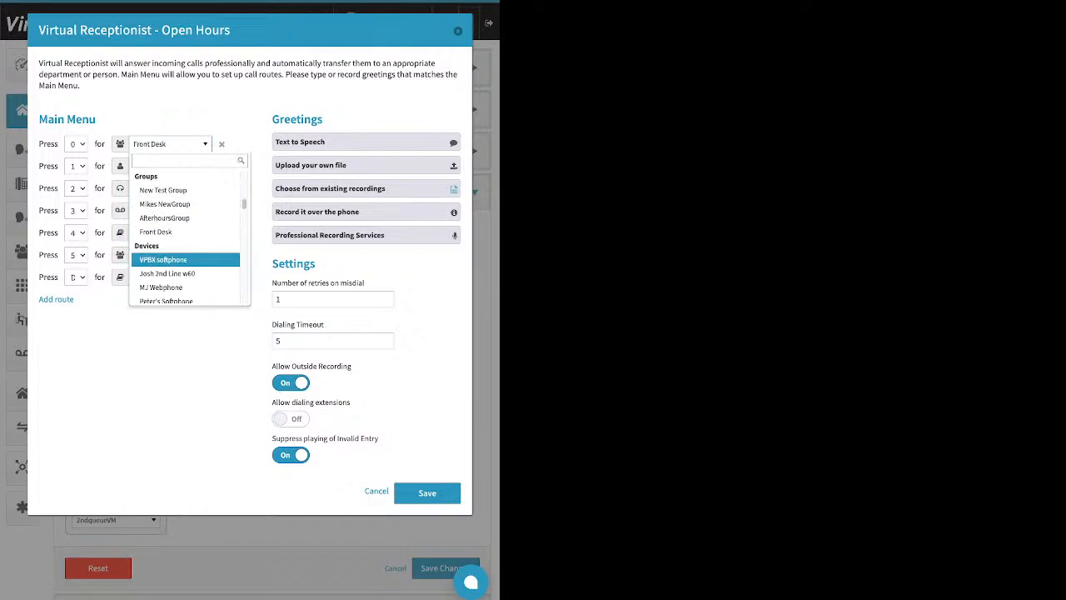
key("Up")
key("Up")
key("Up")
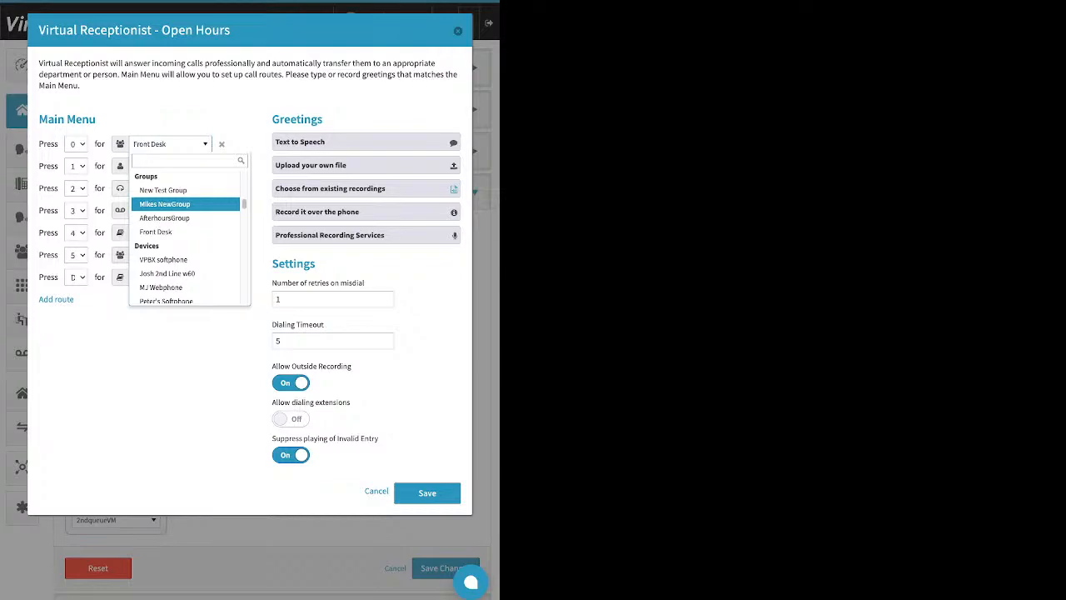
Step: Examine the device, voicemail box and media destinations for the key 0 route, and close the list without choosing one
scroll(185, 204, "down", 1)
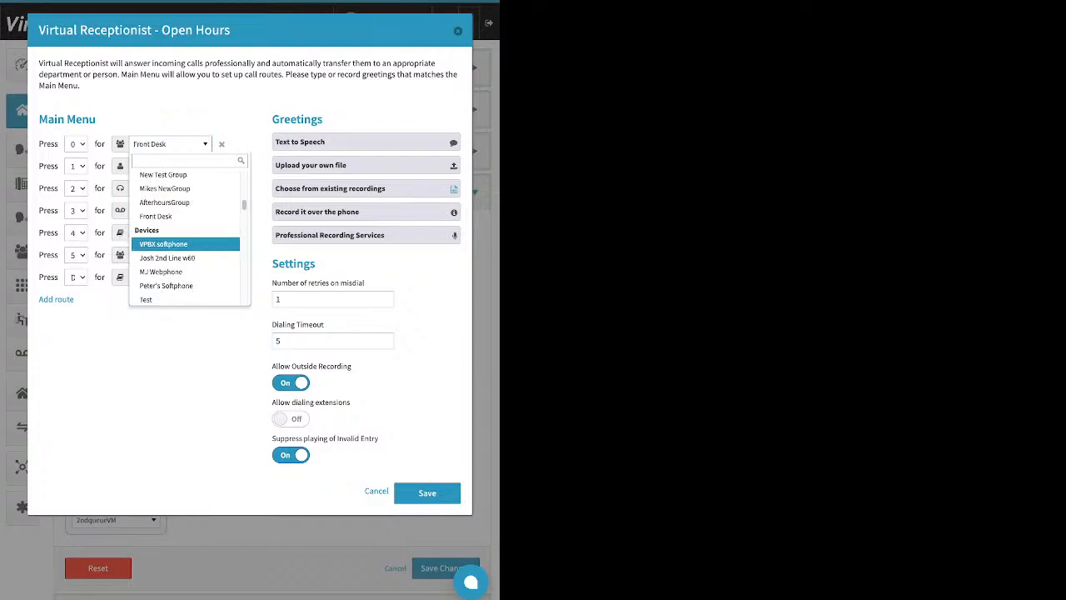
scroll(185, 244, "down", 4)
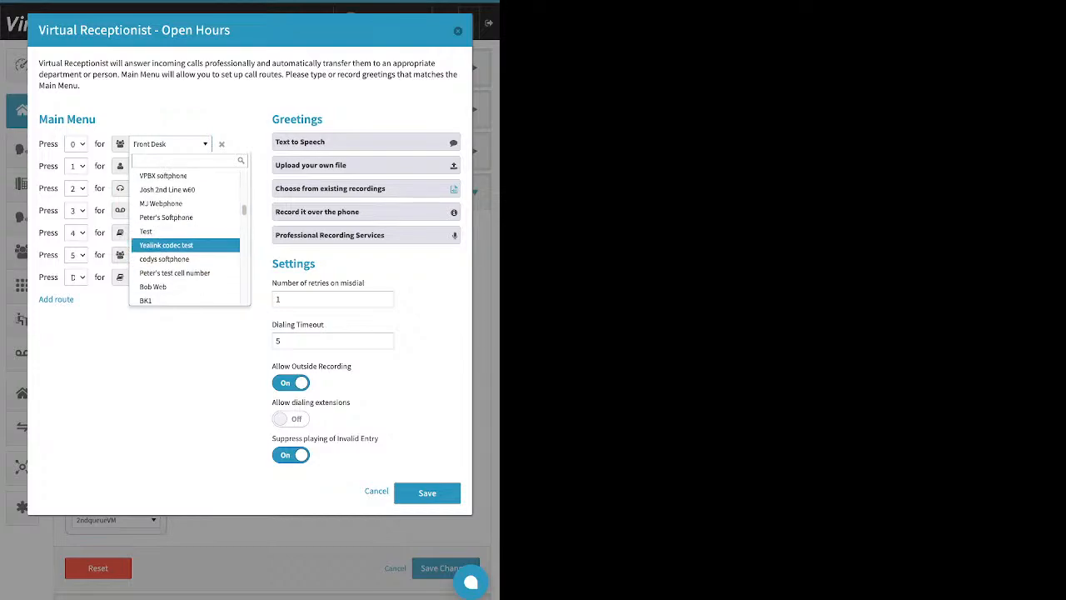
scroll(185, 250, "down", 2)
scroll(184, 252, "down", 4)
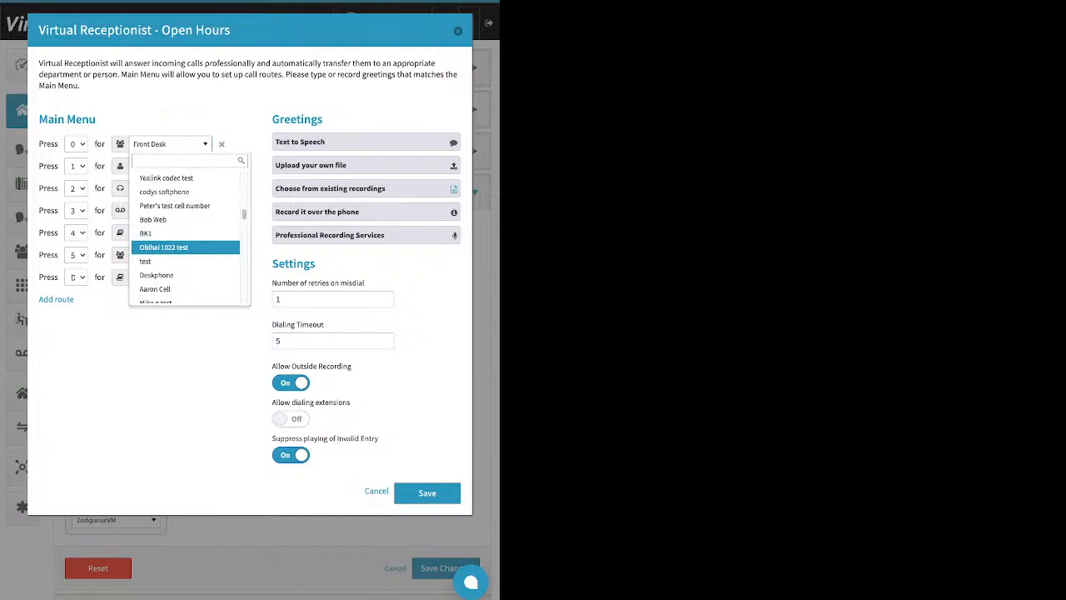
scroll(184, 245, "down", 4)
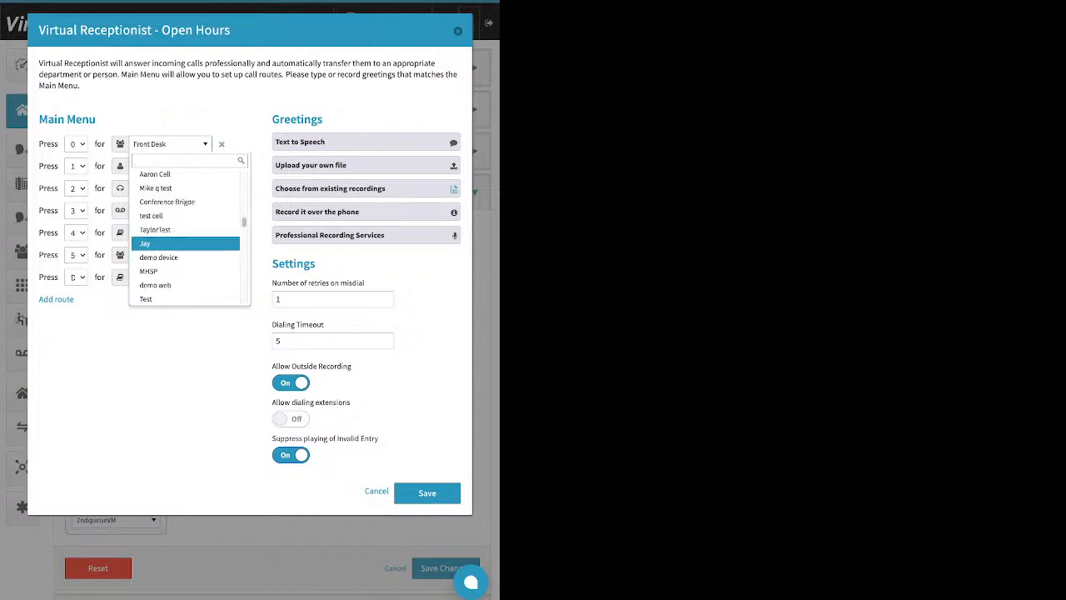
scroll(185, 247, "down", 2)
scroll(185, 250, "down", 2)
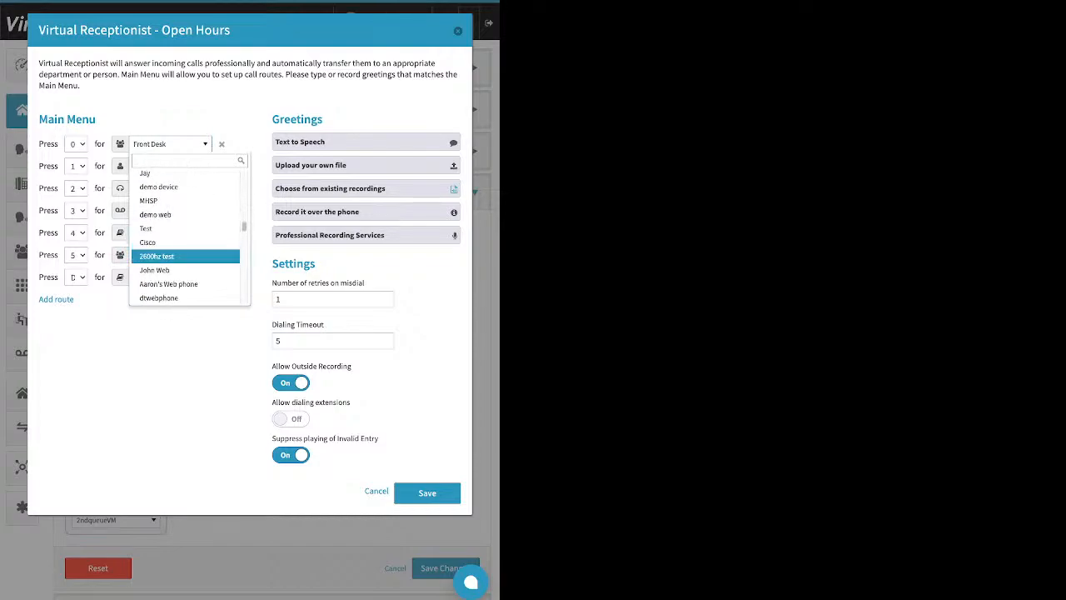
scroll(185, 250, "down", 8)
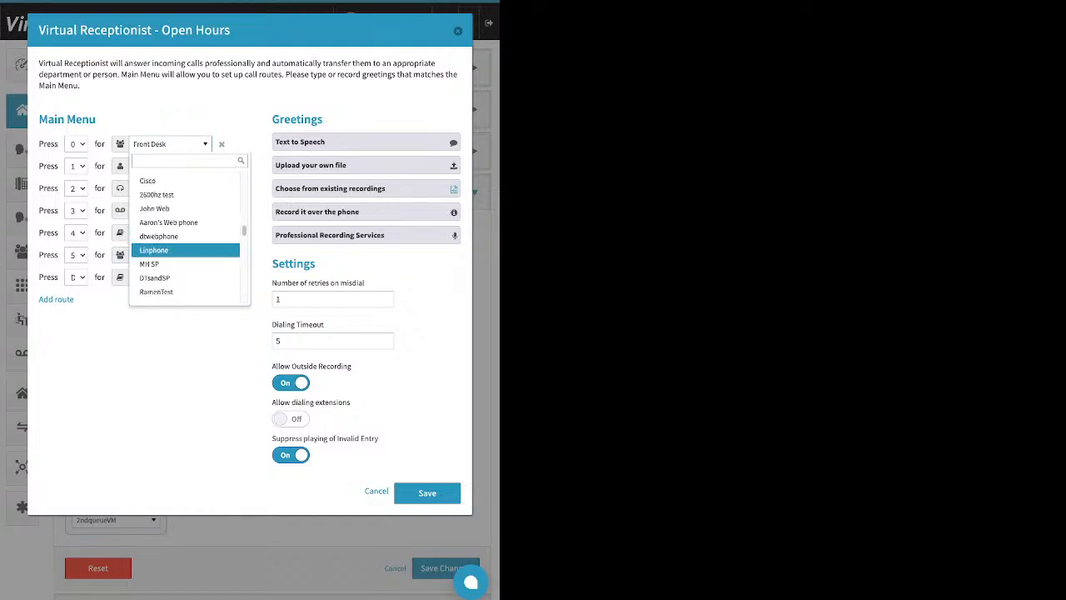
scroll(185, 249, "down", 2)
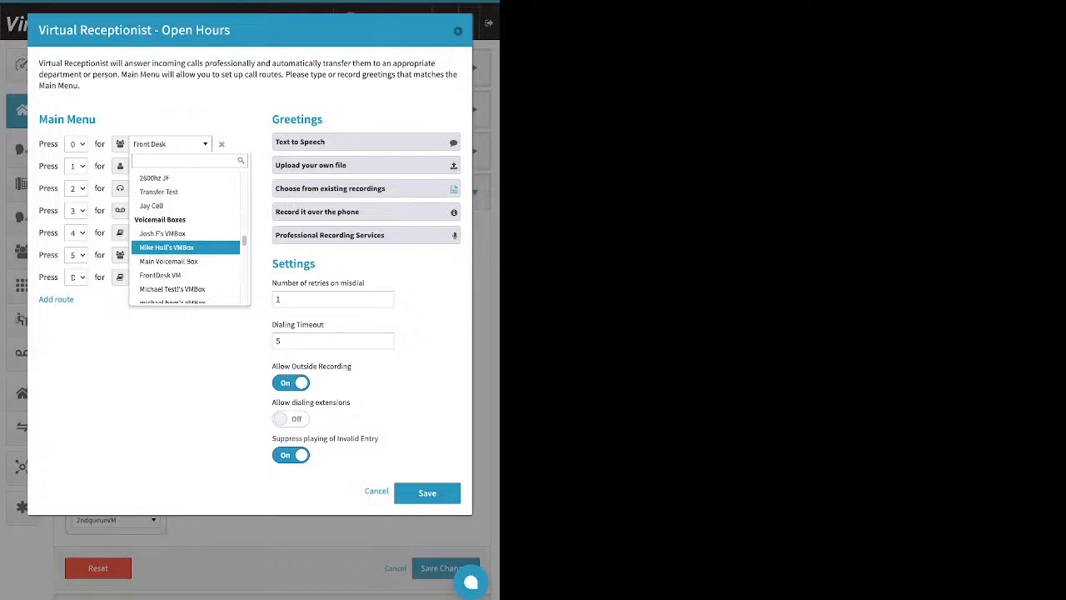
scroll(185, 246, "down", 8)
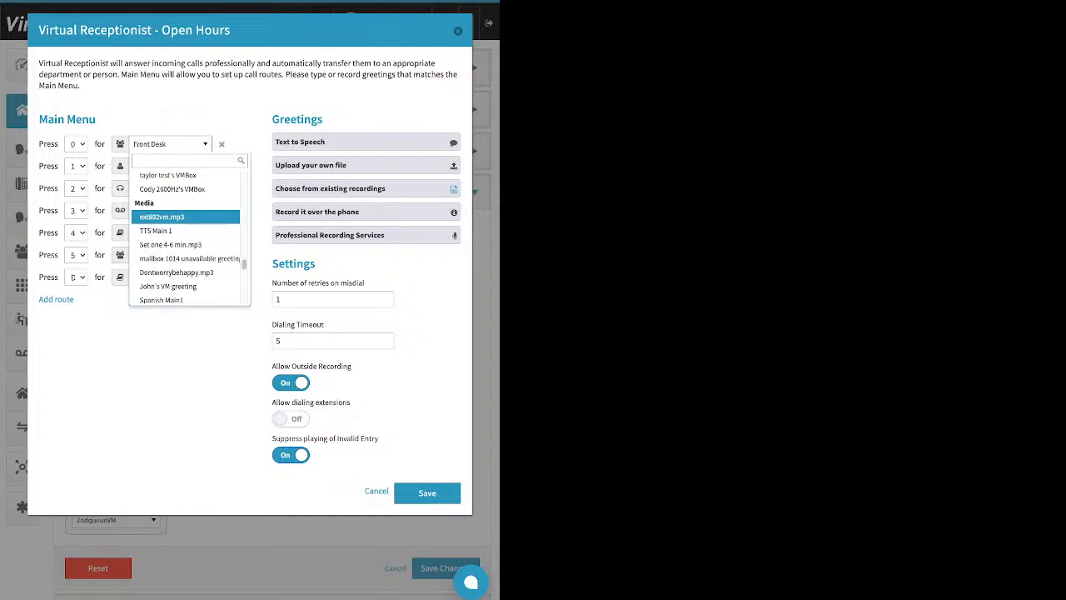
scroll(185, 219, "down", 10)
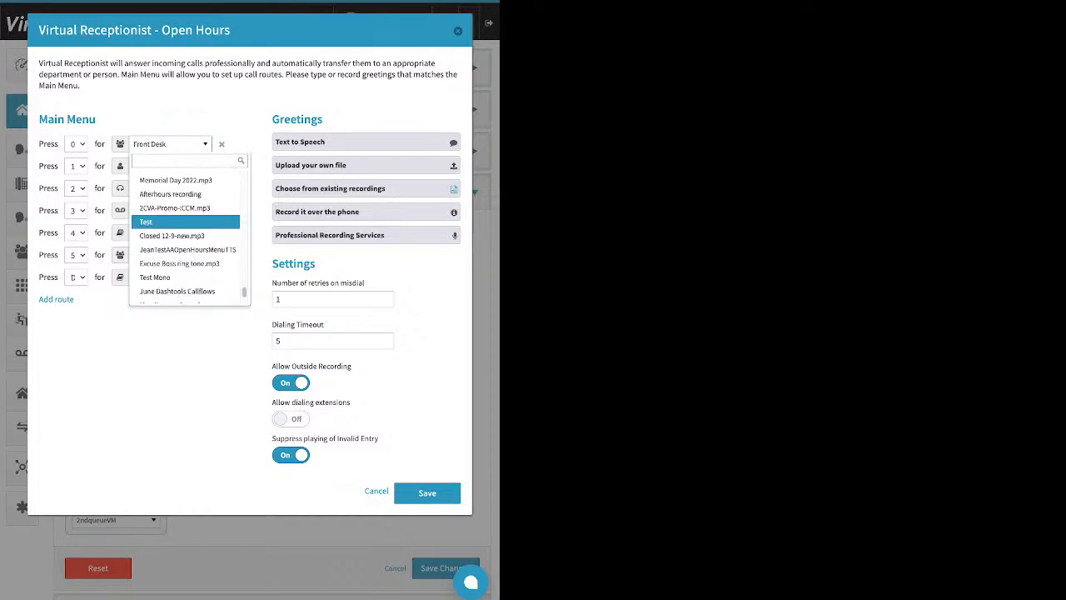
scroll(185, 219, "down", 3)
key("Escape")
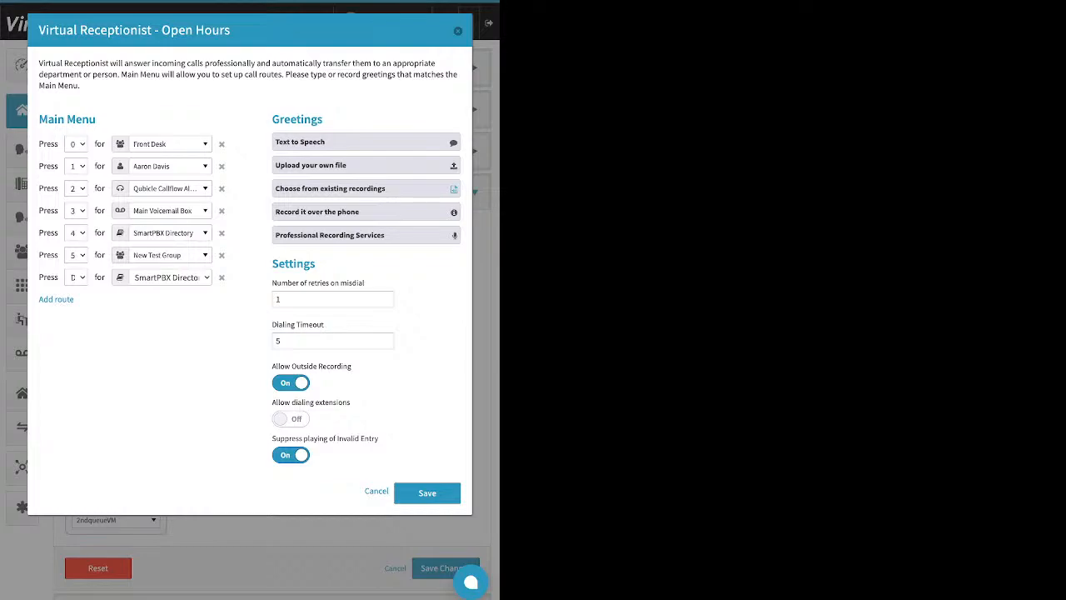
Step: Examine the Text to Speech, Upload your own file and Choose from existing recordings options for the greeting
left_click(365, 142)
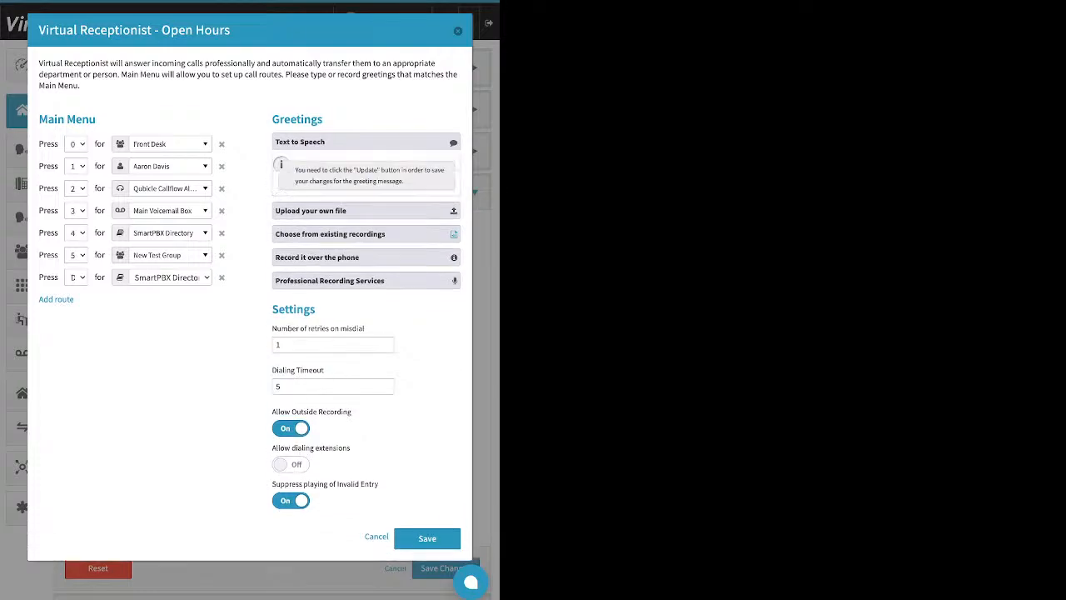
left_click(365, 220)
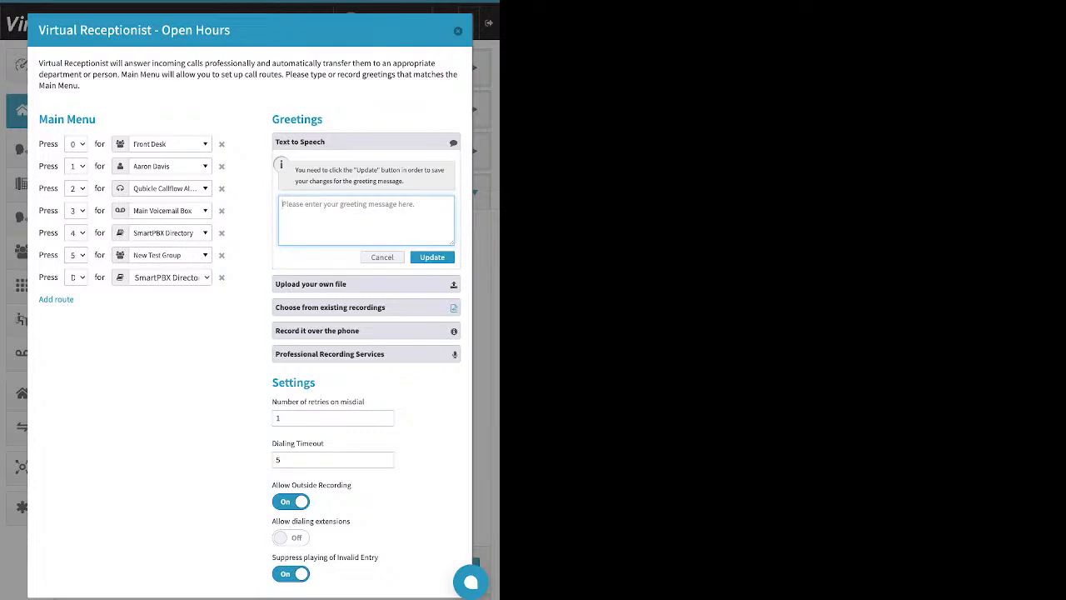
left_click(365, 284)
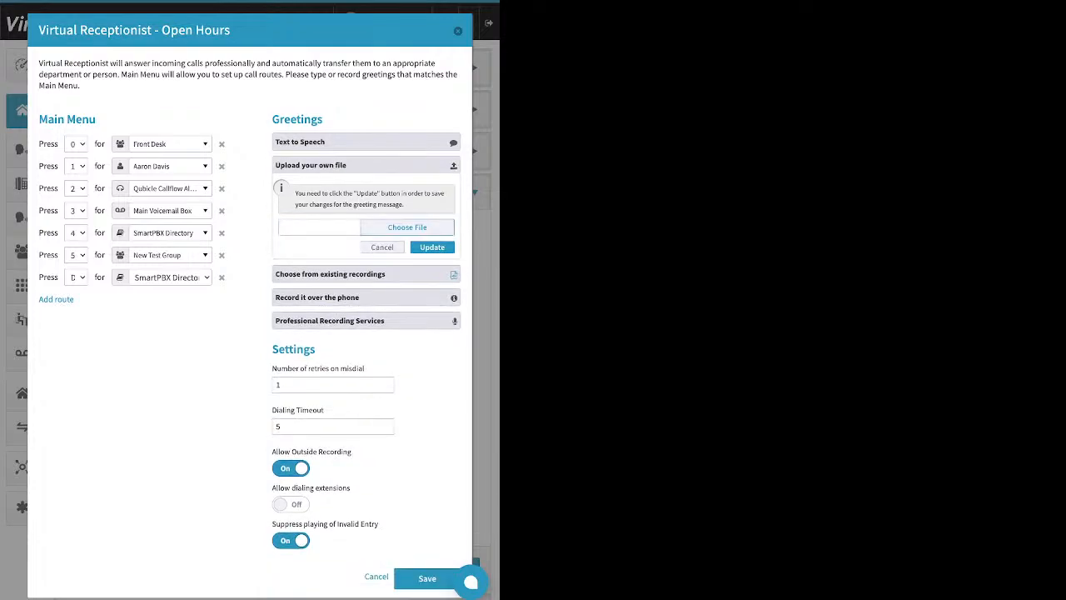
left_click(318, 227)
left_click(366, 274)
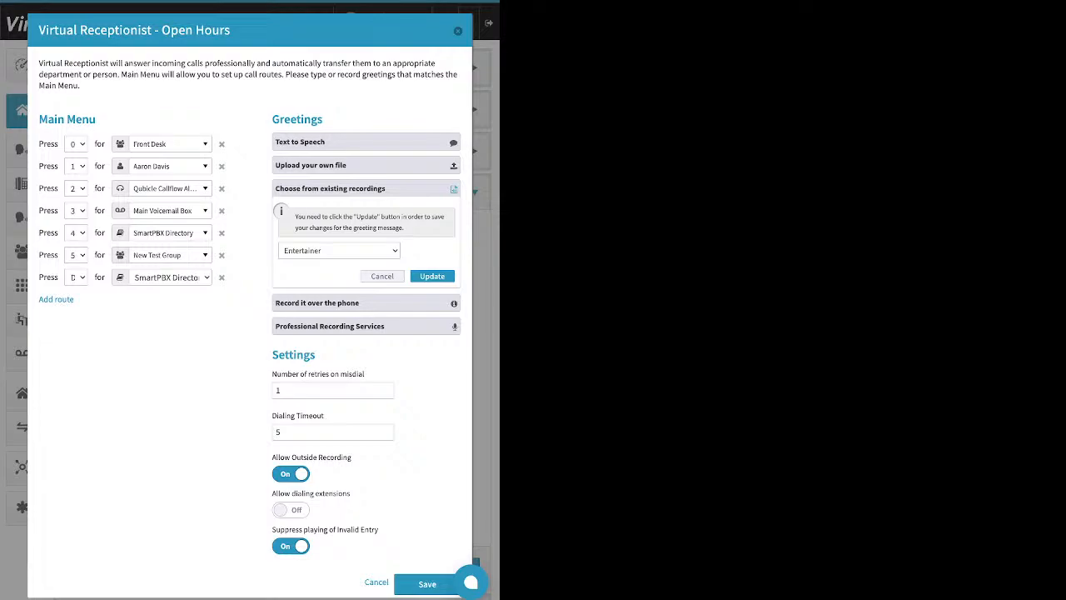
Step: Review the instructions for recording the greeting over the phone, and turn off Allow Outside Recording
left_click(365, 304)
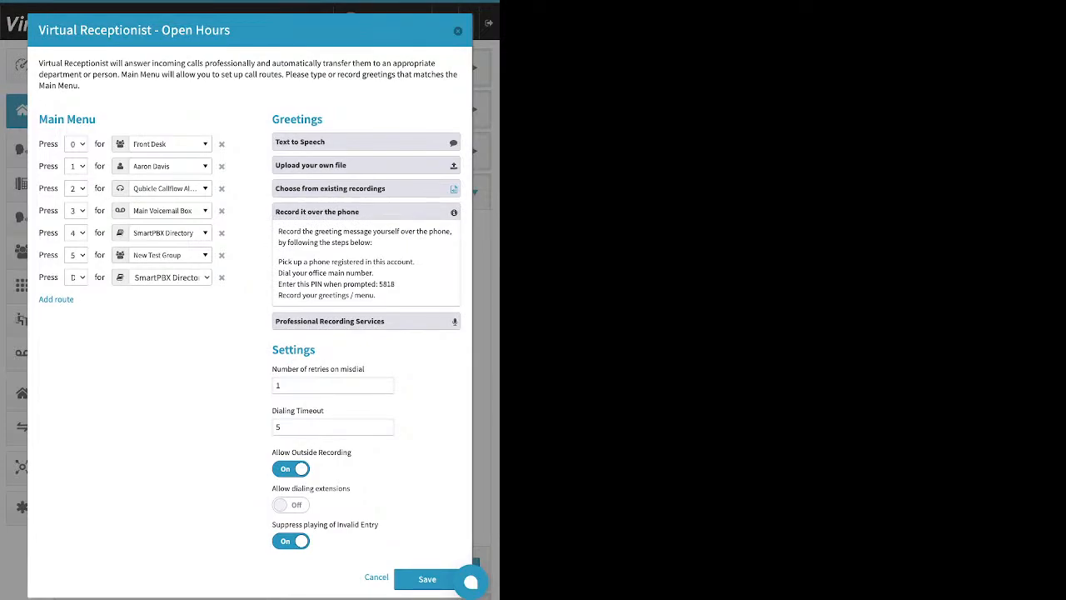
left_click_drag(277, 261, 414, 261)
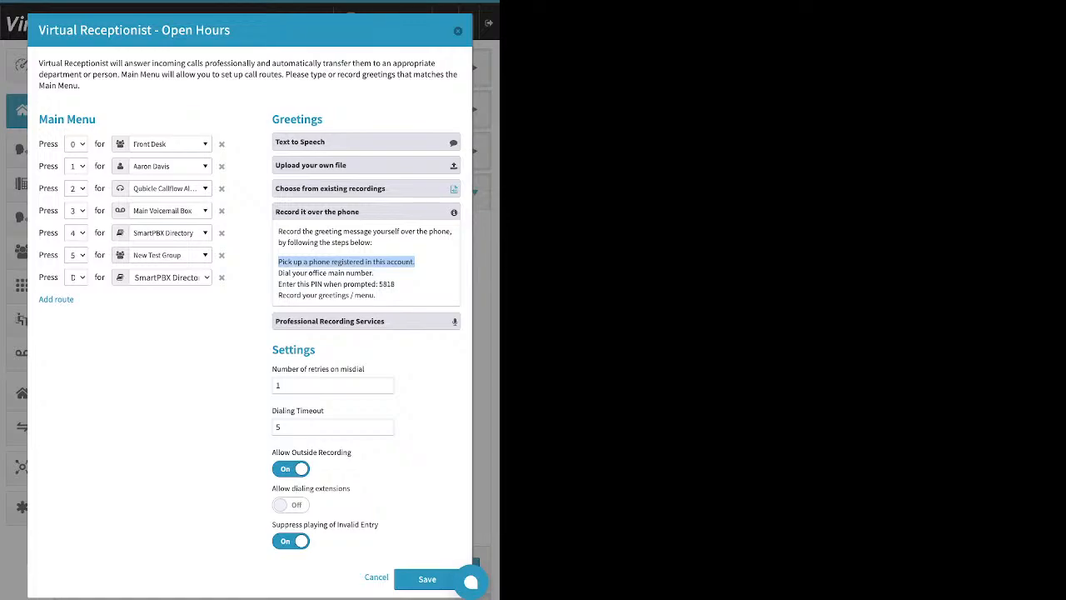
left_click_drag(272, 349, 315, 350)
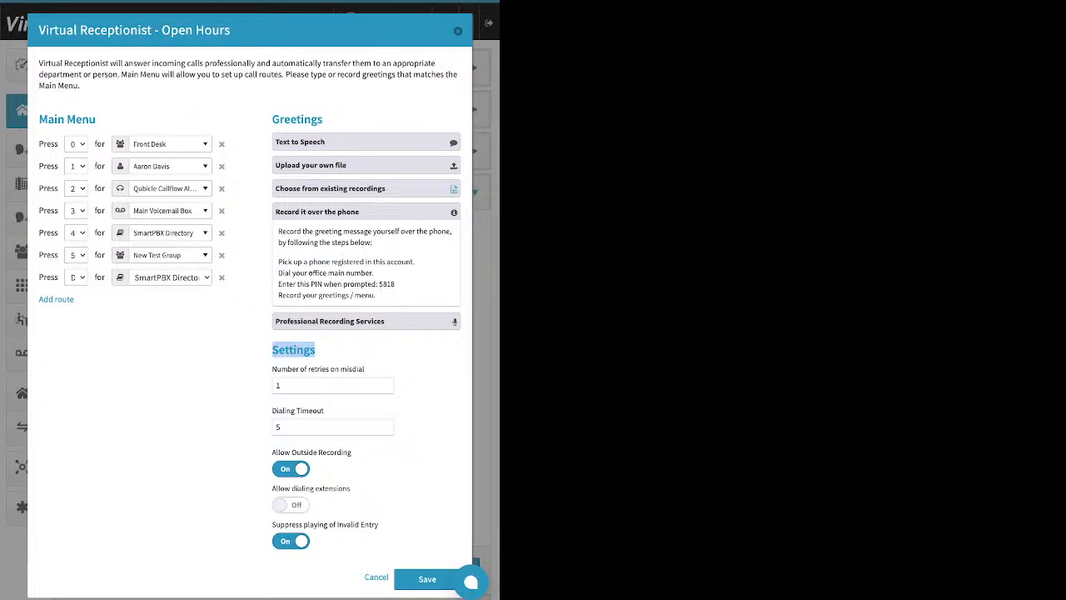
left_click_drag(353, 452, 271, 452)
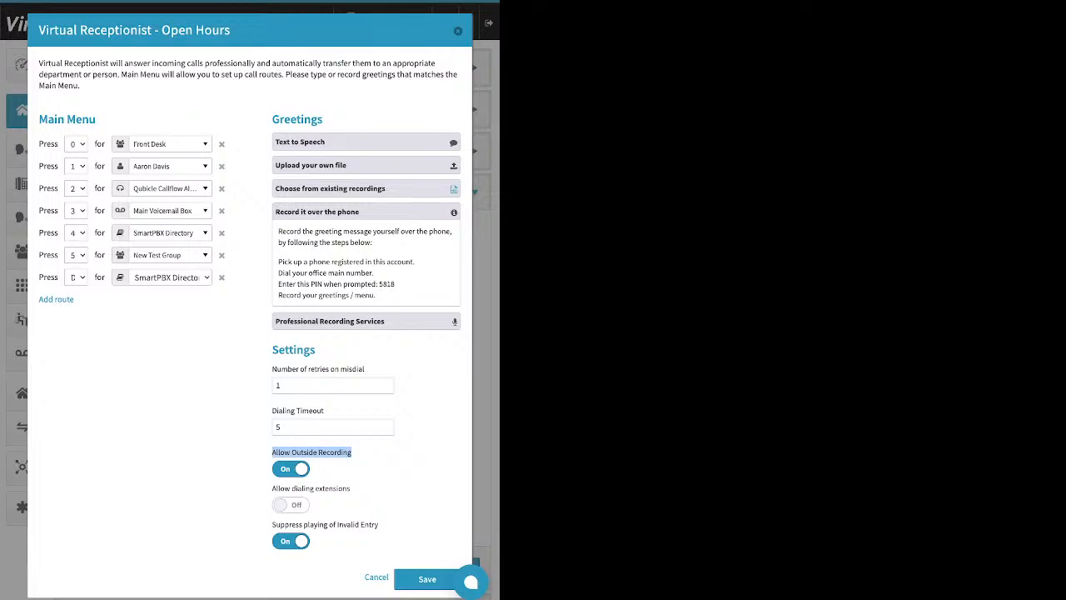
left_click_drag(396, 284, 375, 284)
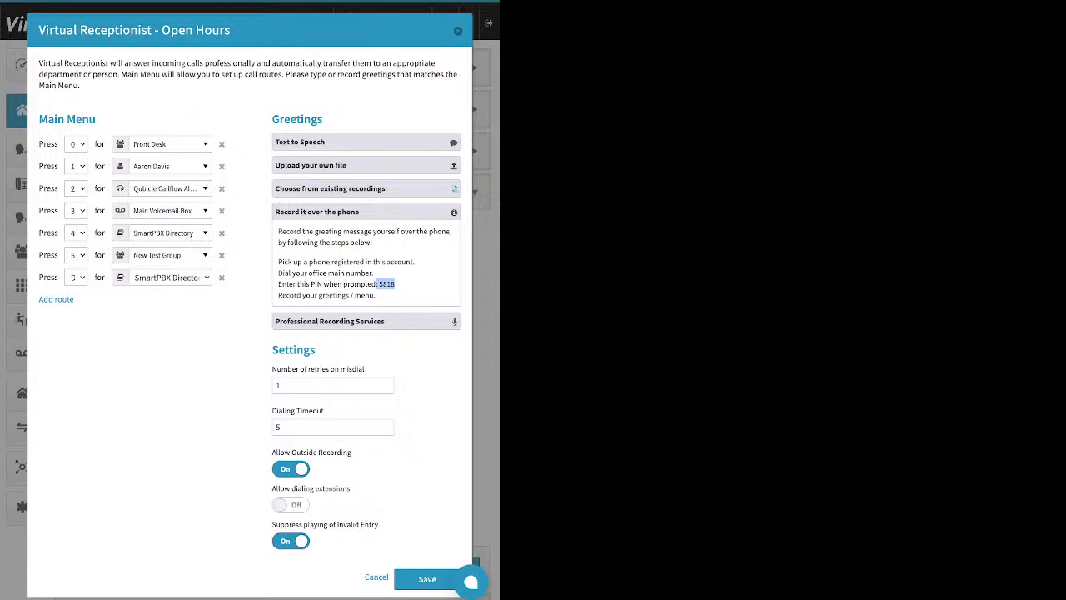
left_click_drag(272, 452, 352, 453)
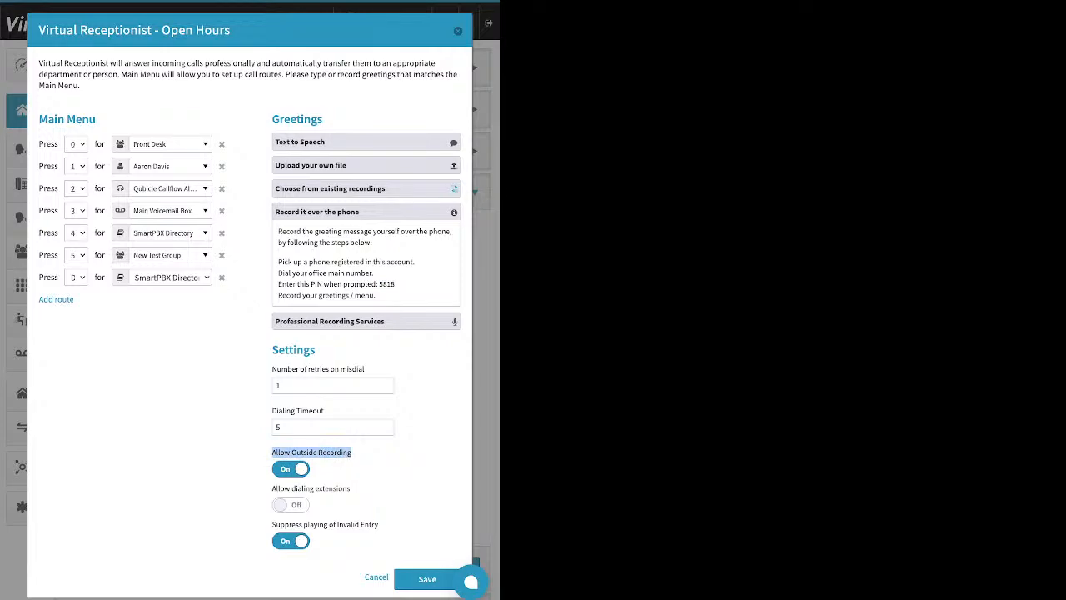
left_click(291, 469)
Step: Review and close the Professional Recording Services offer, and examine the misdial retries and Dialing Timeout settings
left_click(367, 322)
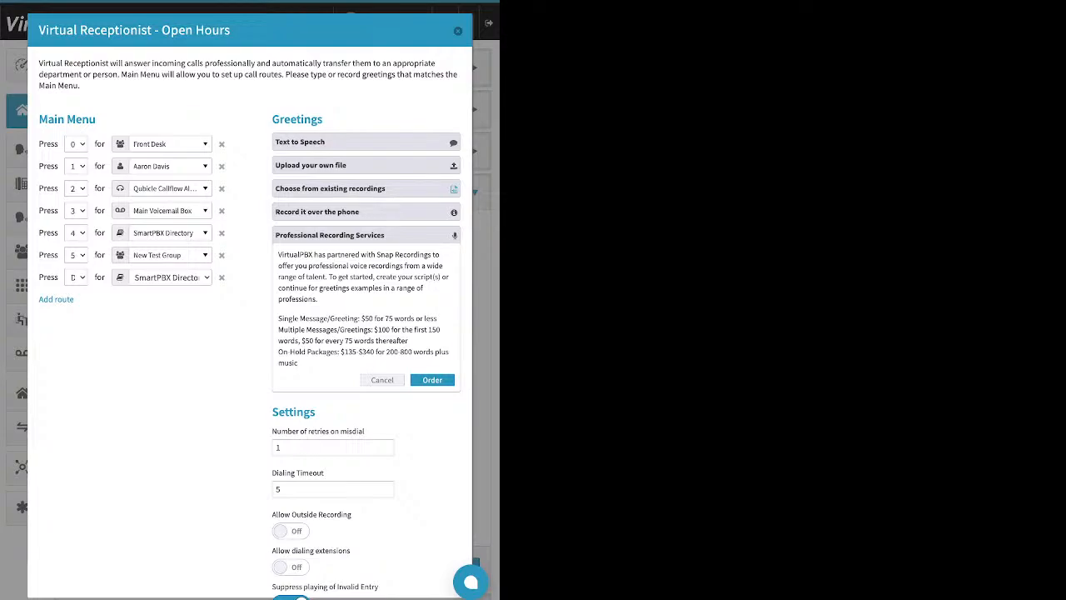
left_click(383, 380)
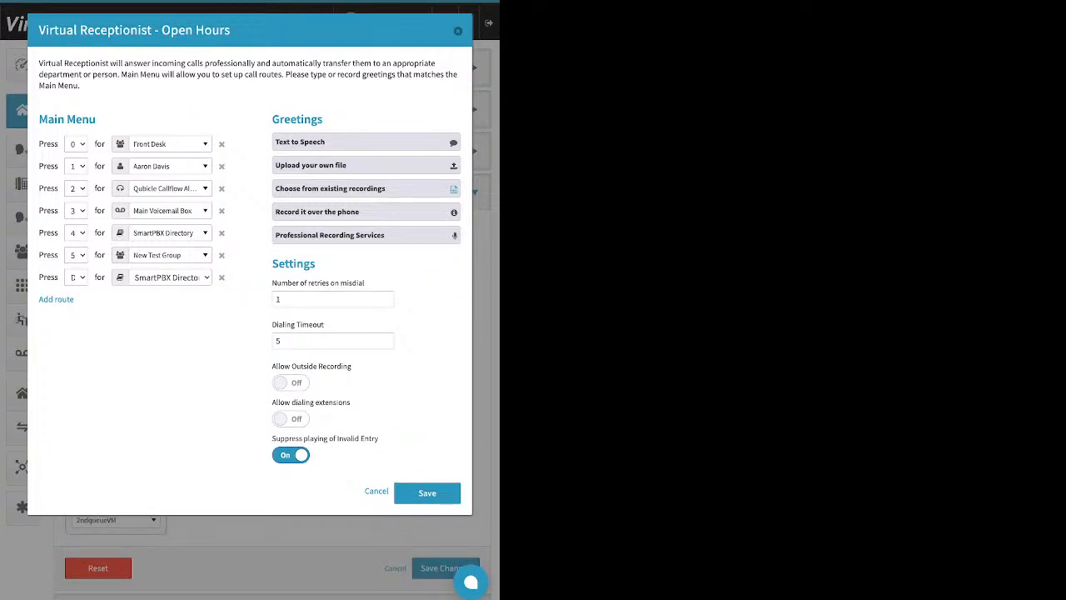
left_click_drag(367, 266, 243, 267)
left_click_drag(333, 264, 325, 324)
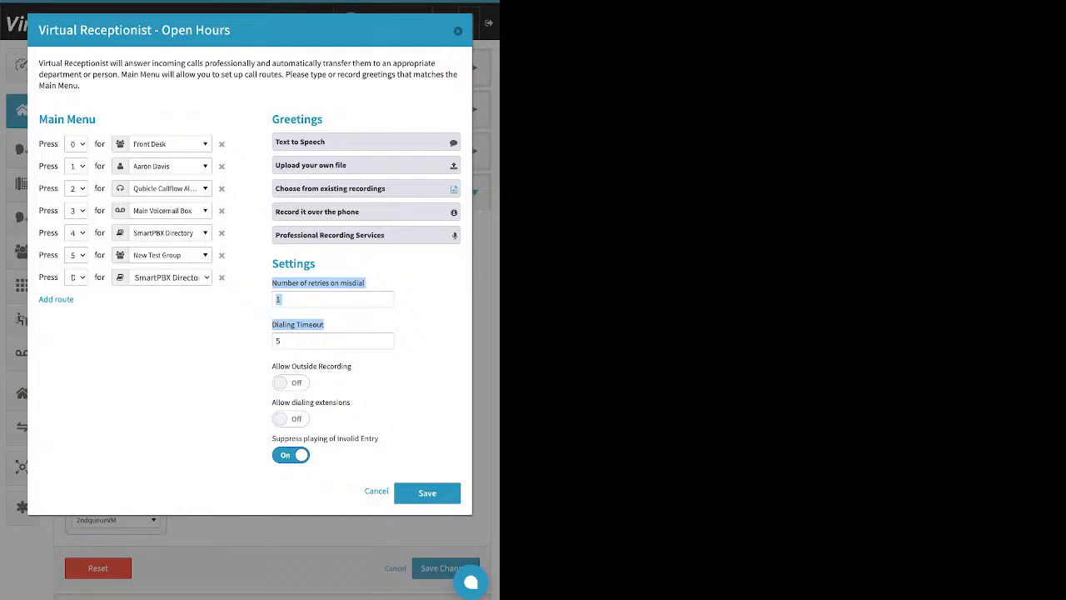
Step: Remove the extra last SmartPBX Directory route from the main menu, turn off Suppress playing of Invalid Entry and turn on Allow dialing extensions
left_click(221, 277)
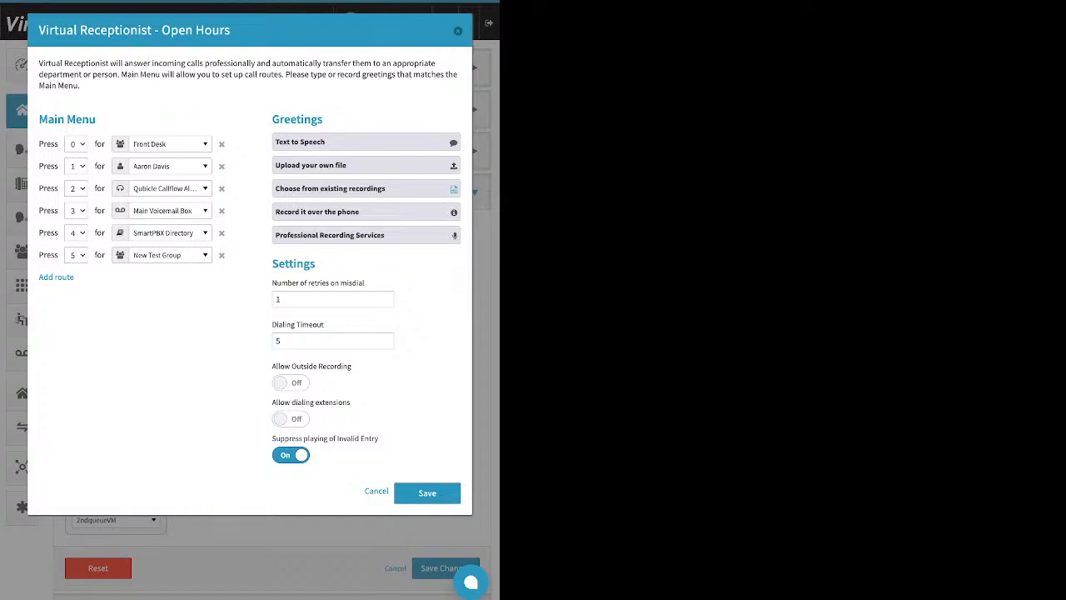
triple_click(311, 402)
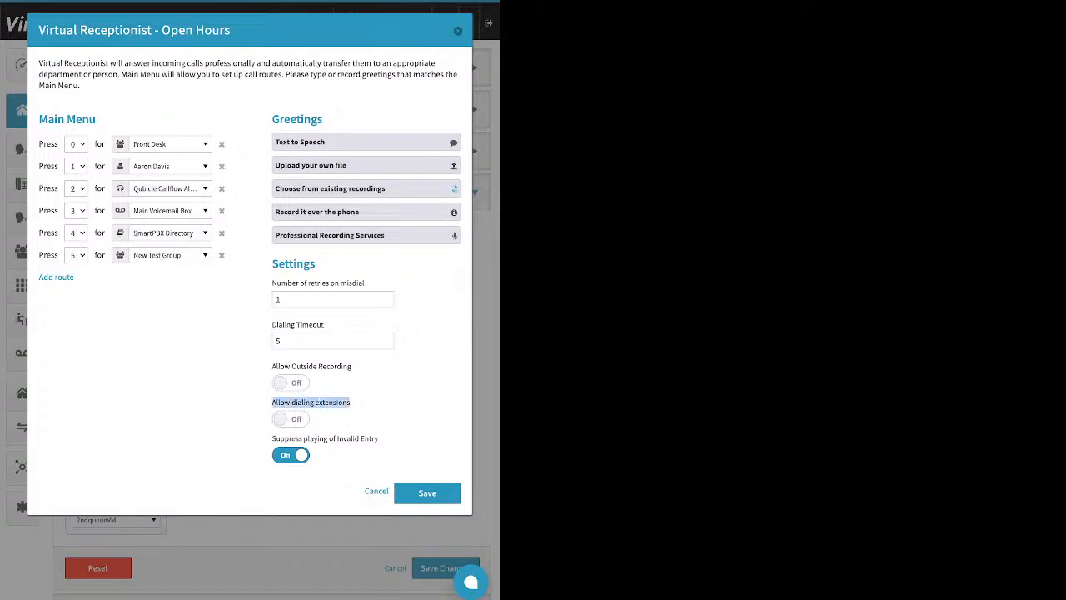
left_click(290, 455)
left_click(291, 419)
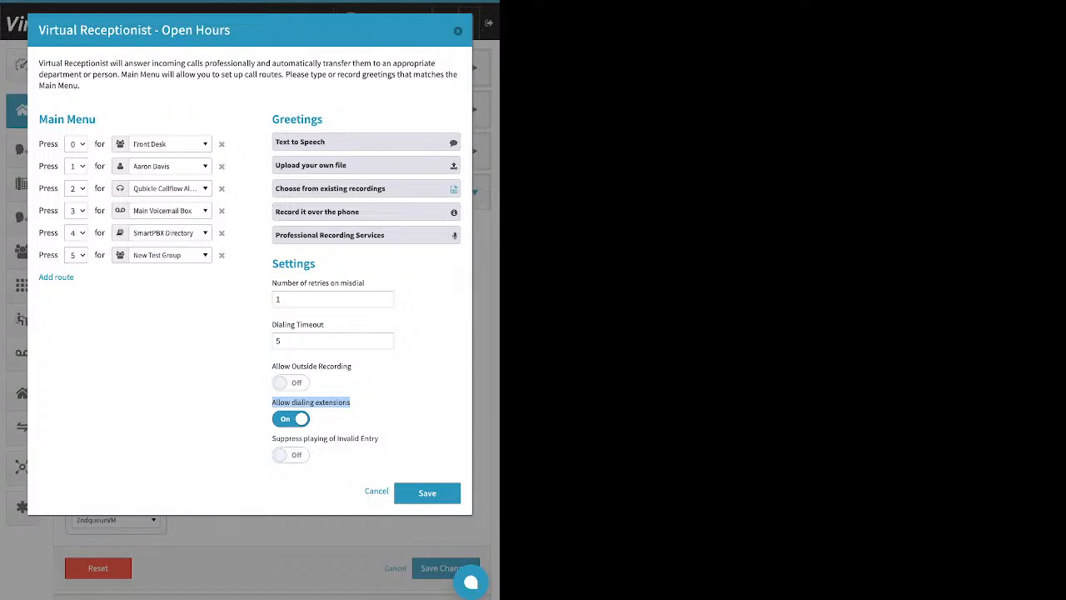
left_click(290, 419)
left_click(291, 419)
Step: Turn on Suppress playing of Invalid Entry, and save both the open-hours Virtual Receptionist and the incoming call handling changes
left_click_drag(271, 439, 378, 439)
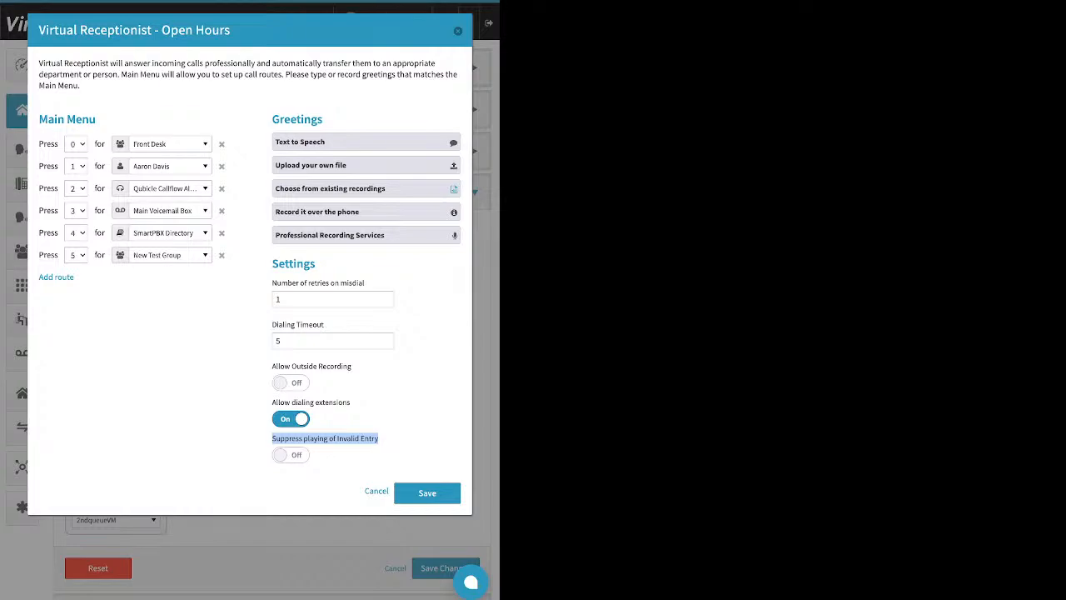
left_click(291, 455)
left_click(389, 440)
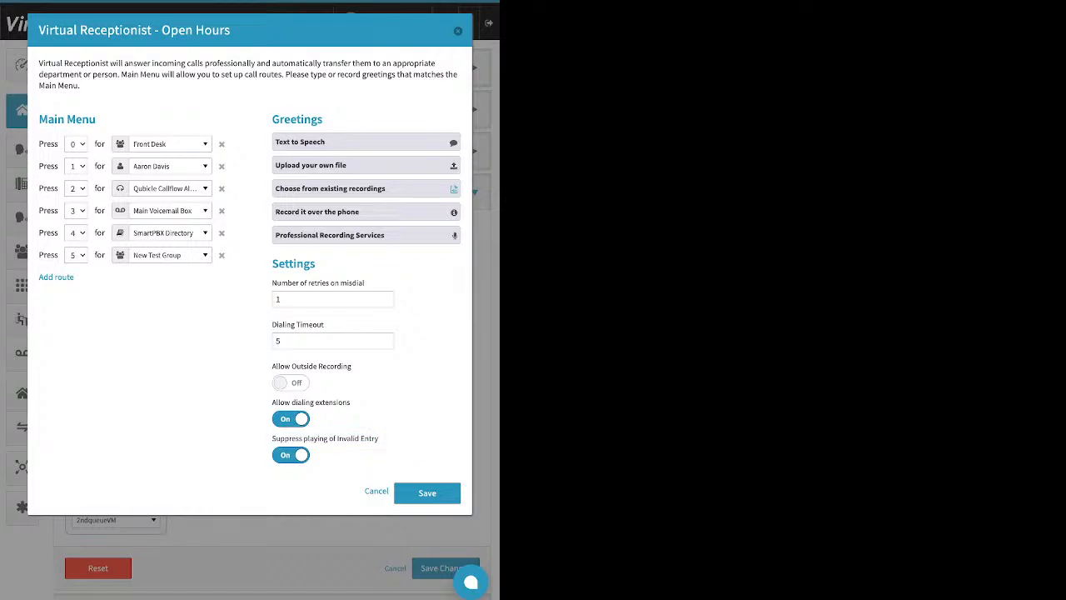
left_click(426, 492)
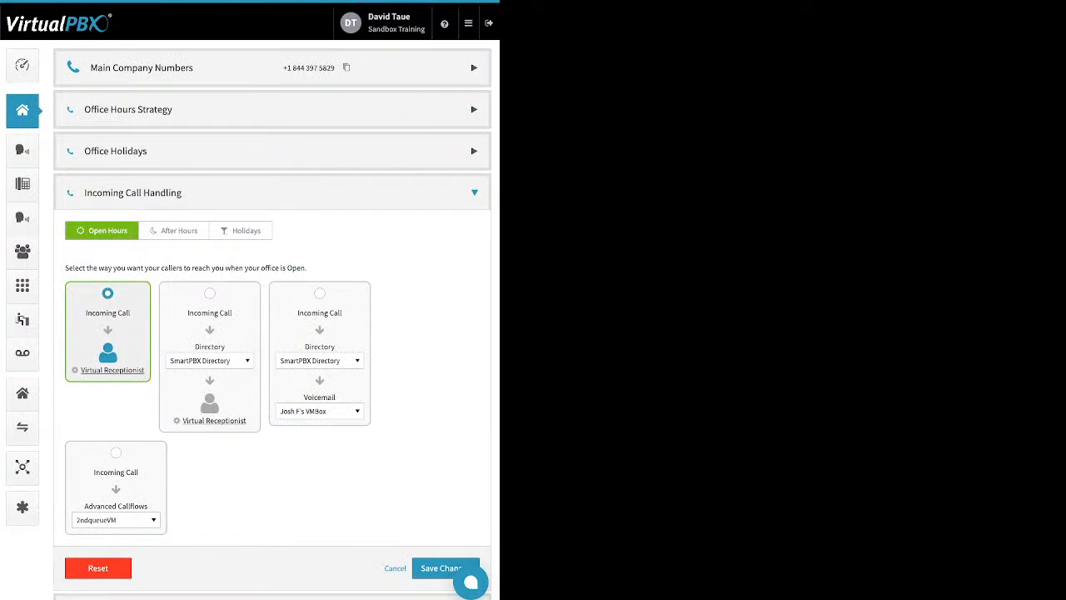
left_click(441, 567)
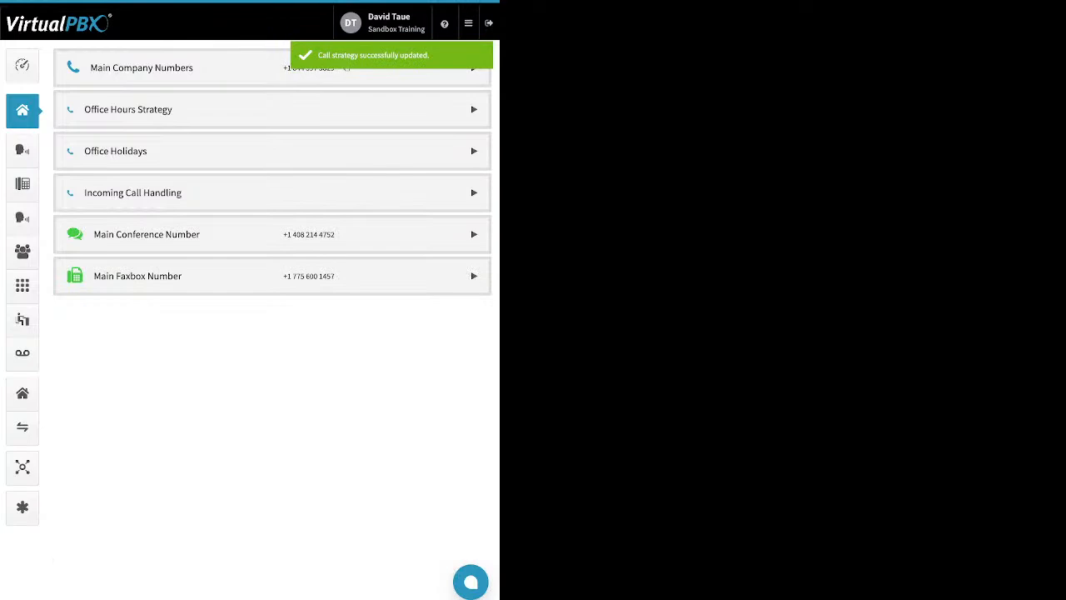
Step: In Incoming Call Handling, select the Directory then Virtual Receptionist option for Open Hours, and choose a user as its first destination
left_click(133, 192)
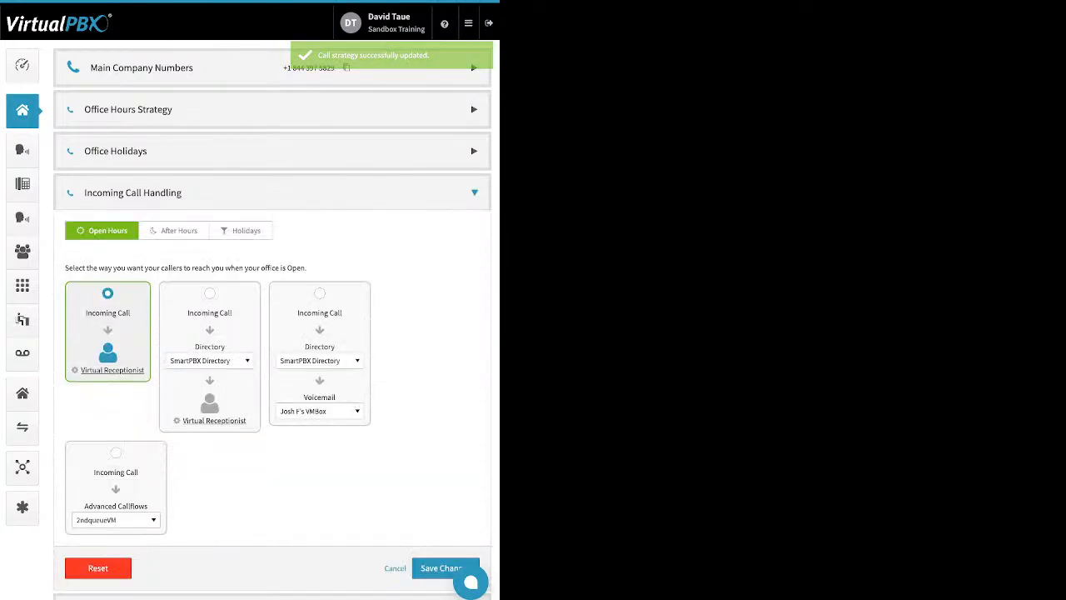
left_click(210, 293)
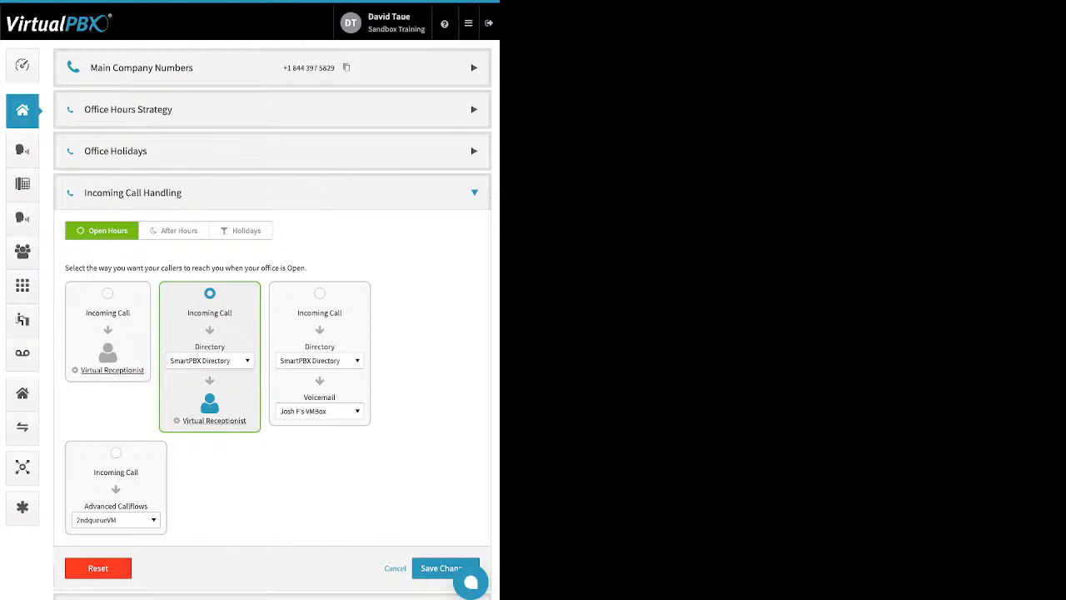
left_click(210, 361)
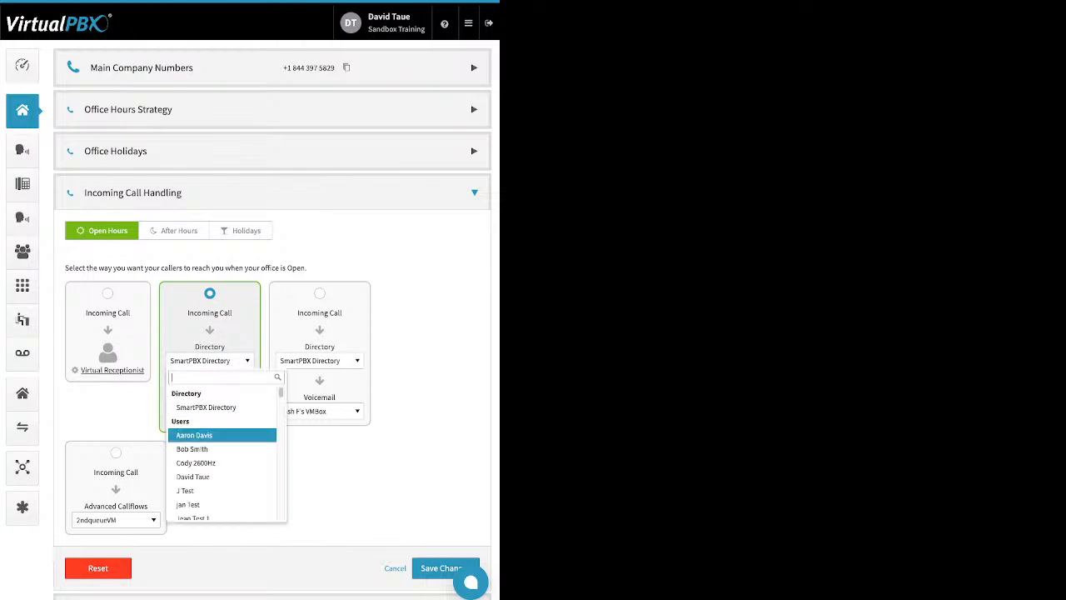
scroll(223, 435, "down", 1)
key("Down")
key("Down")
key("Down")
key("Down")
key("Down")
key("Down")
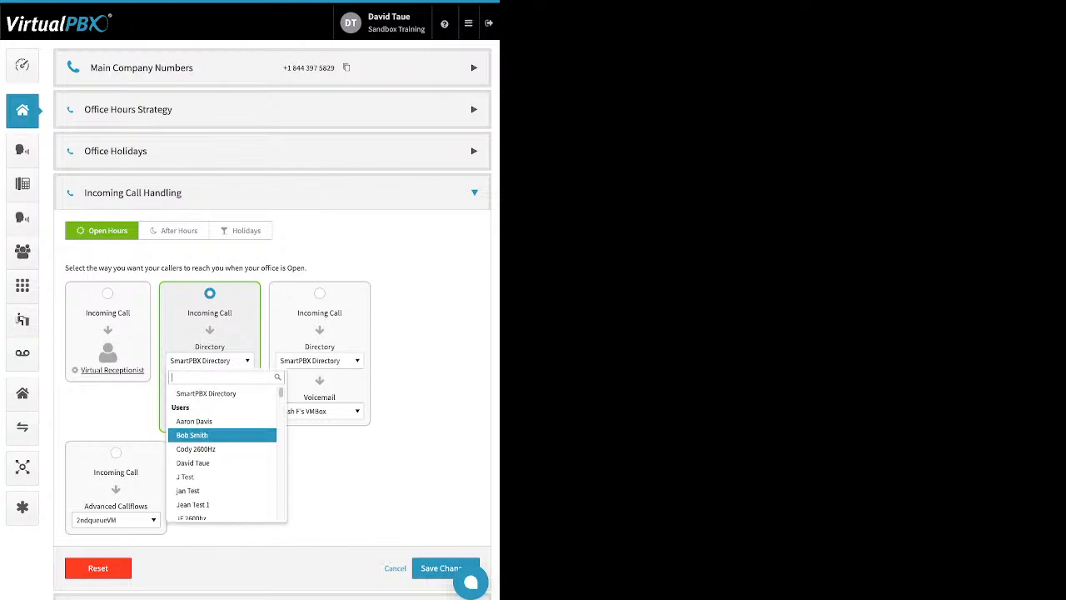
key("Down")
key("Down")
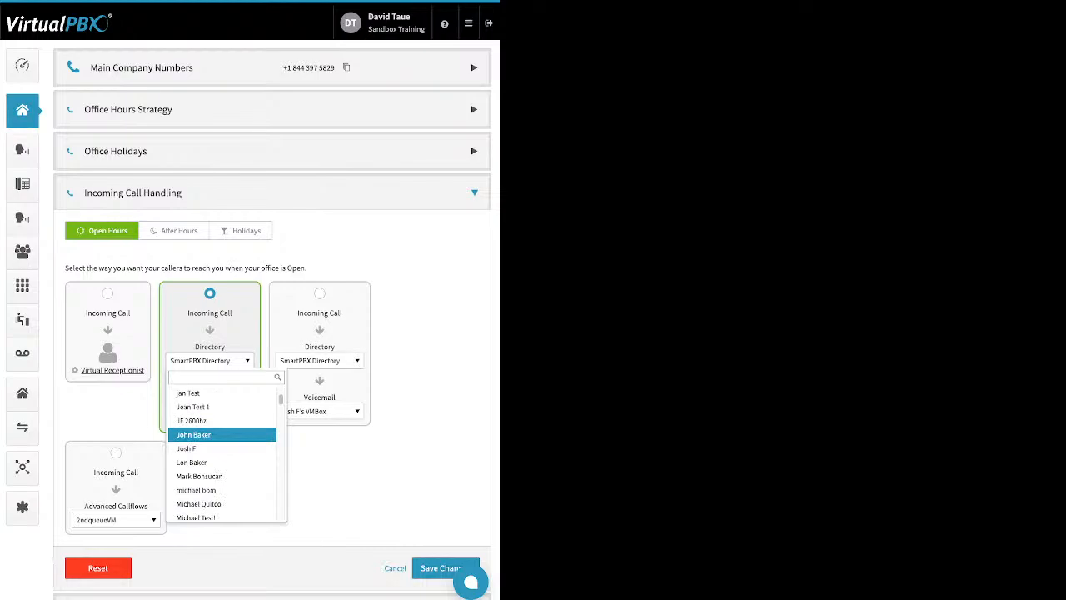
key("Return")
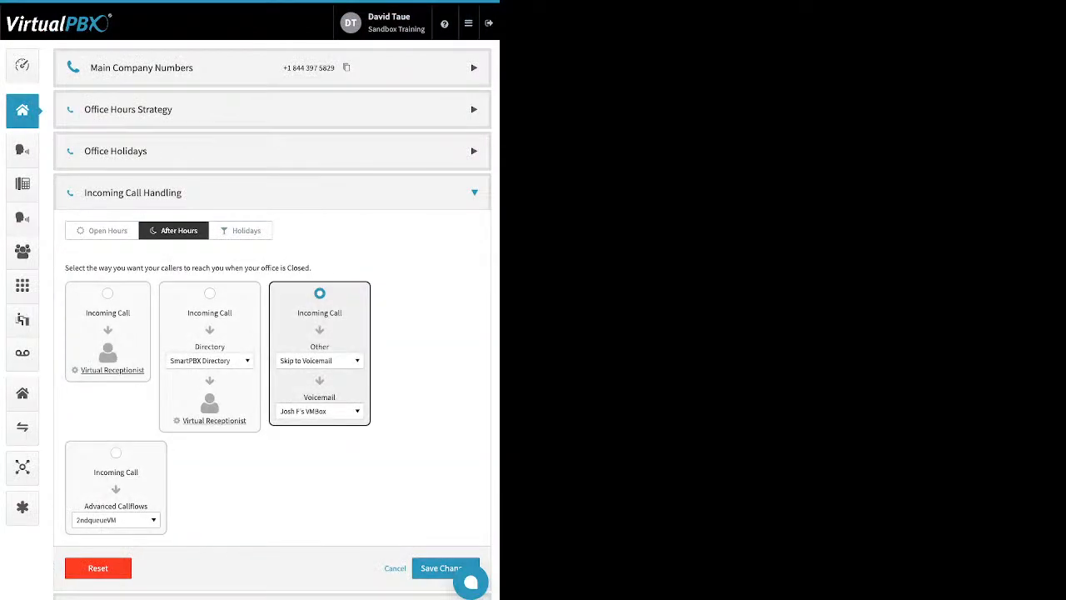
Step: For After Hours, select the option ending in Virtual Receptionist, set its first destination to a user, and review and close the receptionist settings
left_click(210, 293)
left_click(209, 361)
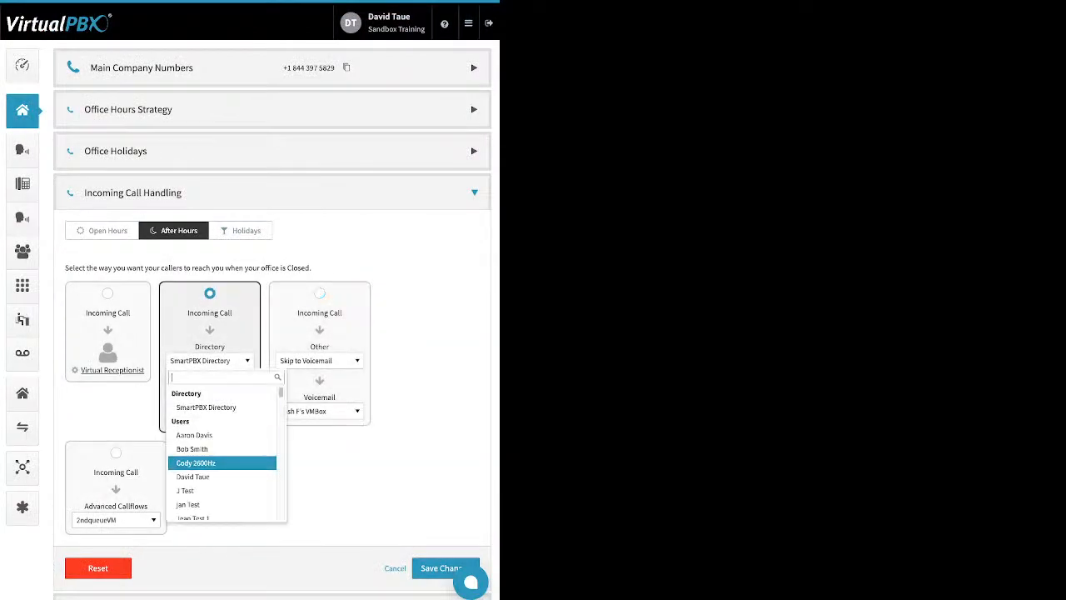
key("Return")
left_click(209, 360)
left_click(210, 435)
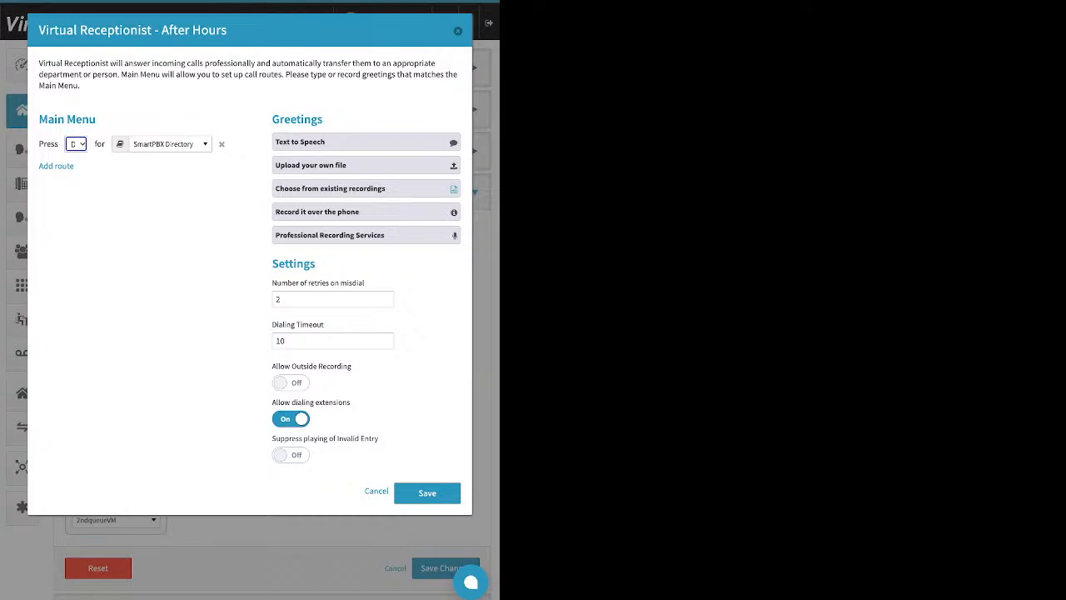
key("Escape")
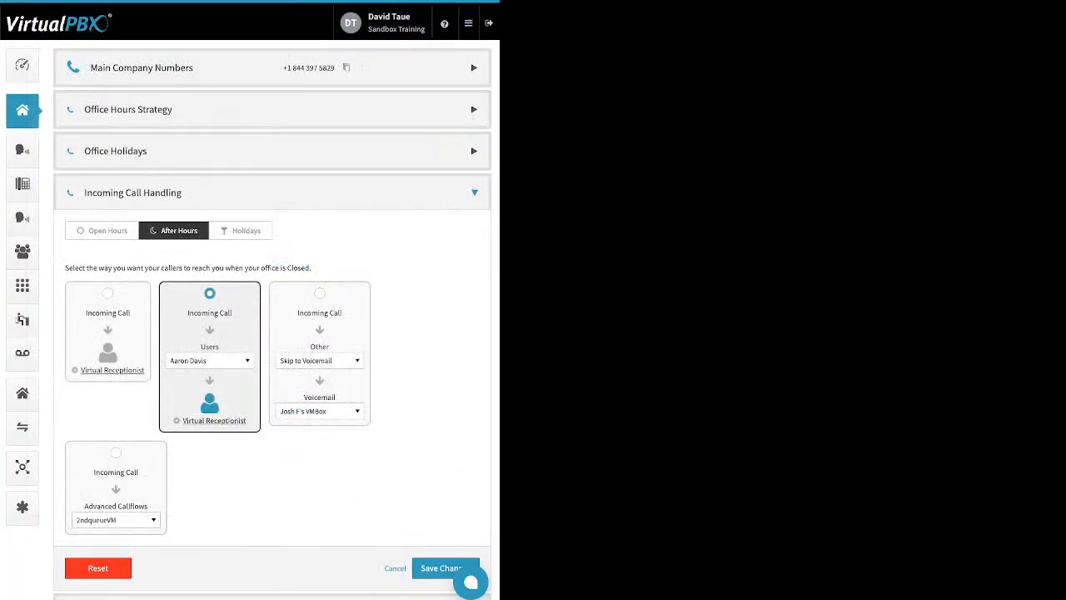
Step: Select the After Hours option ending in Voicemail, and set its first destination to the media "mailbox 1014 unavailable greeting"
left_click(320, 294)
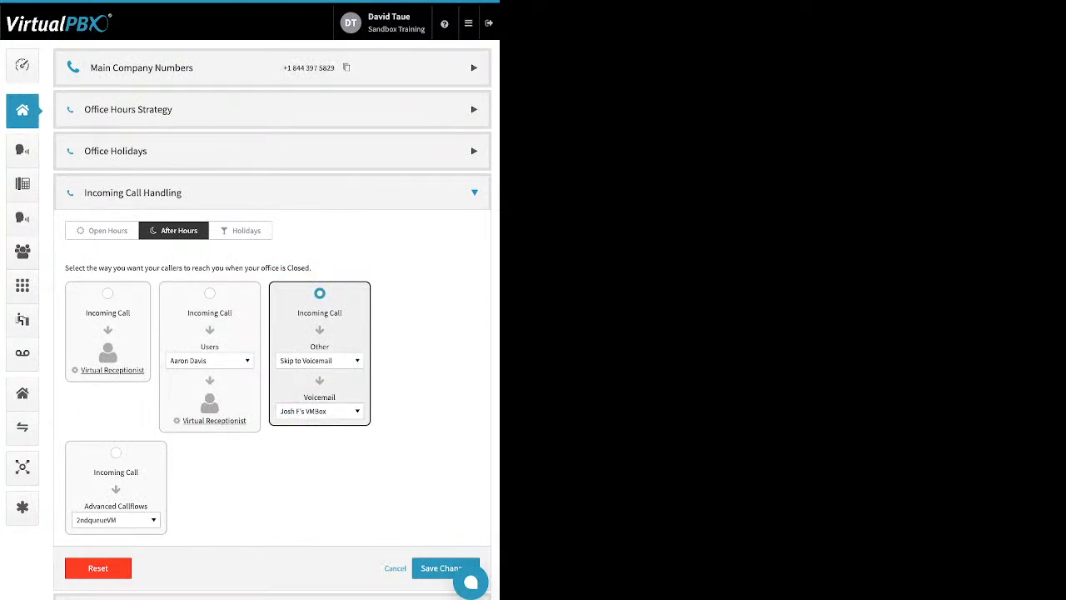
left_click(320, 360)
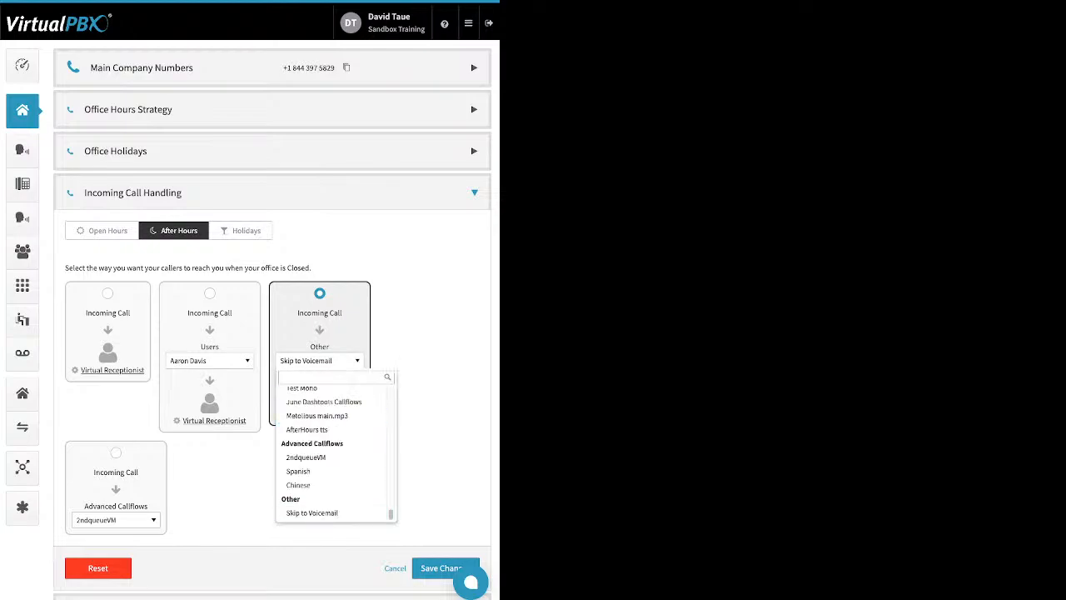
scroll(333, 449, "up", 10)
scroll(333, 448, "up", 5)
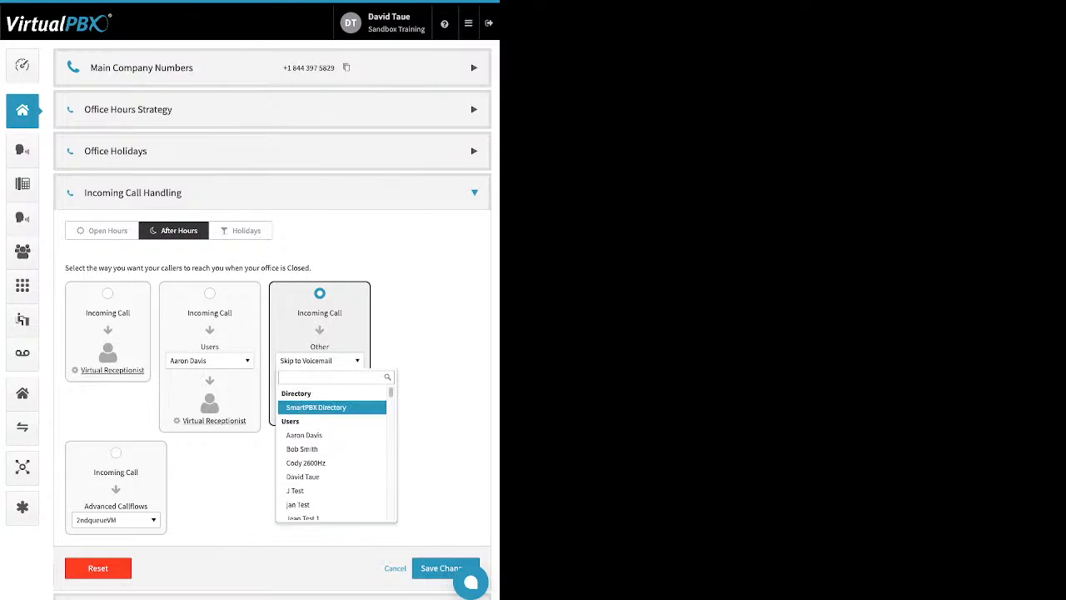
scroll(332, 413, "down", 1)
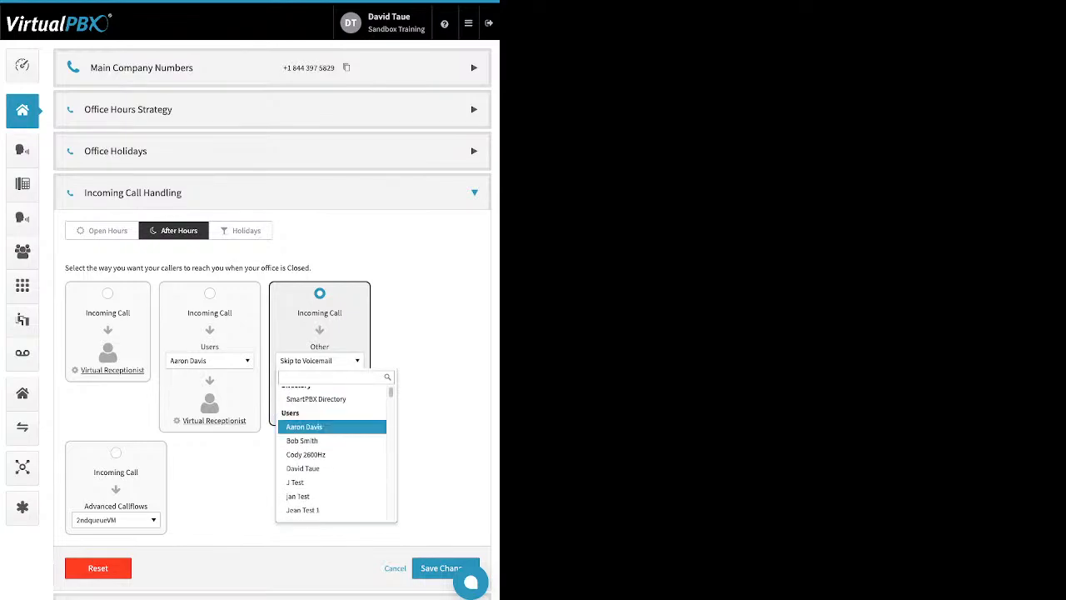
scroll(333, 440, "down", 10)
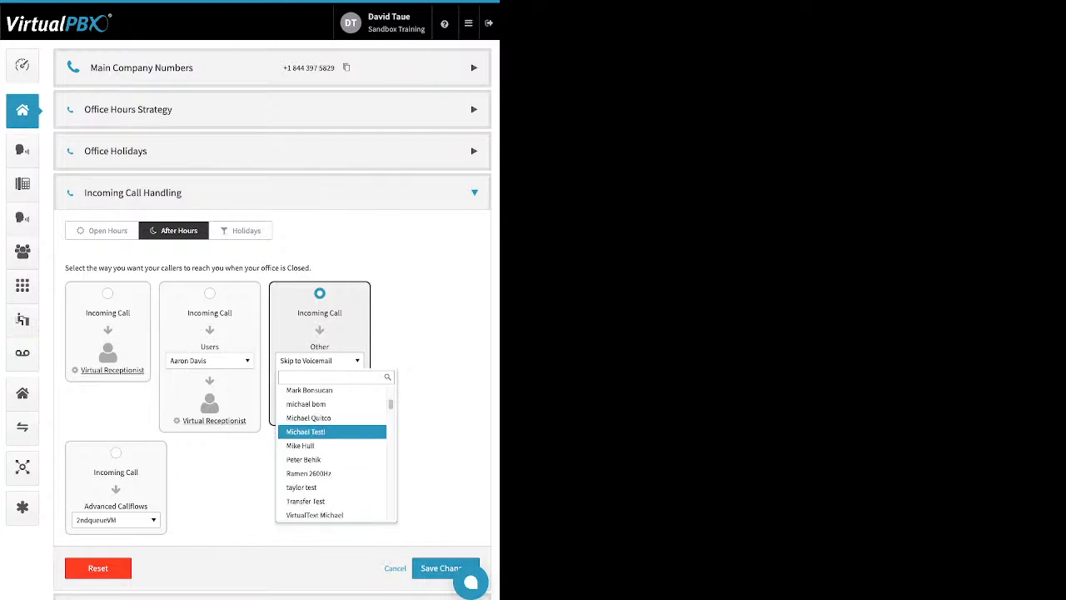
scroll(333, 441, "down", 3)
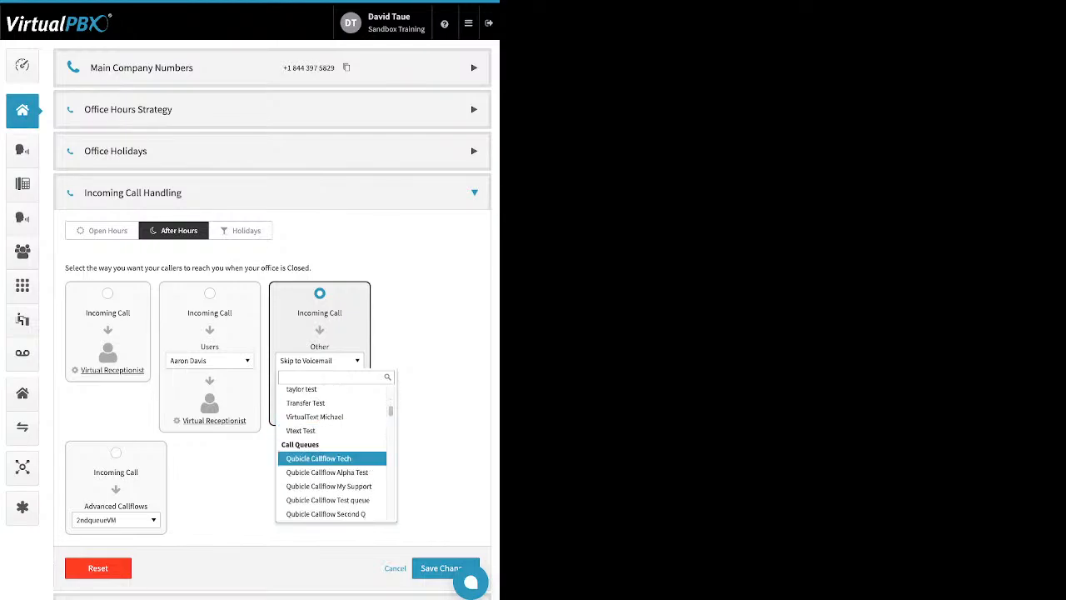
scroll(332, 462, "down", 3)
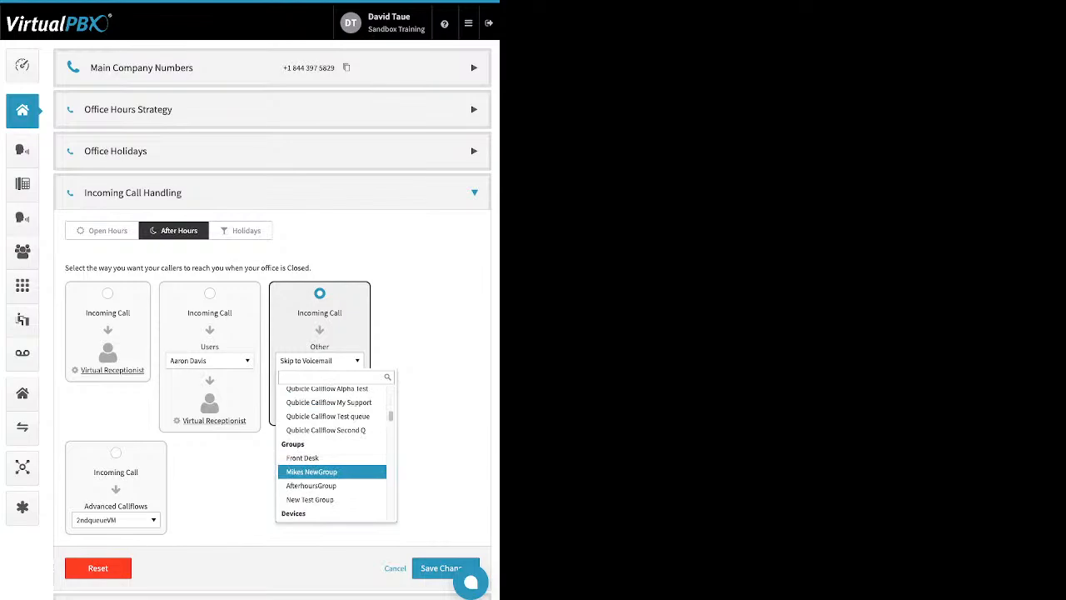
scroll(333, 464, "down", 3)
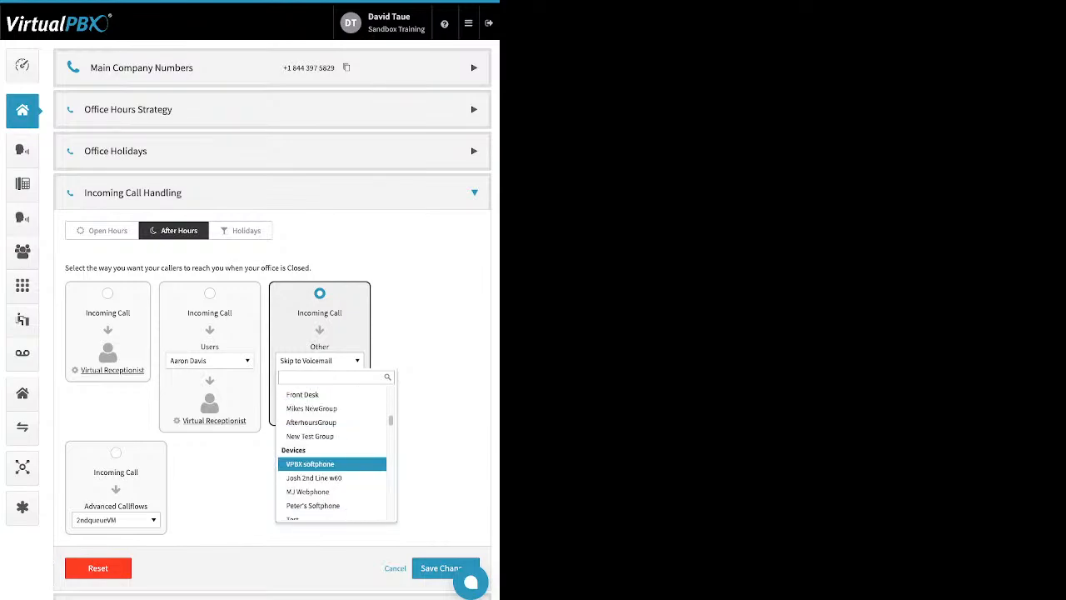
scroll(332, 450, "down", 1)
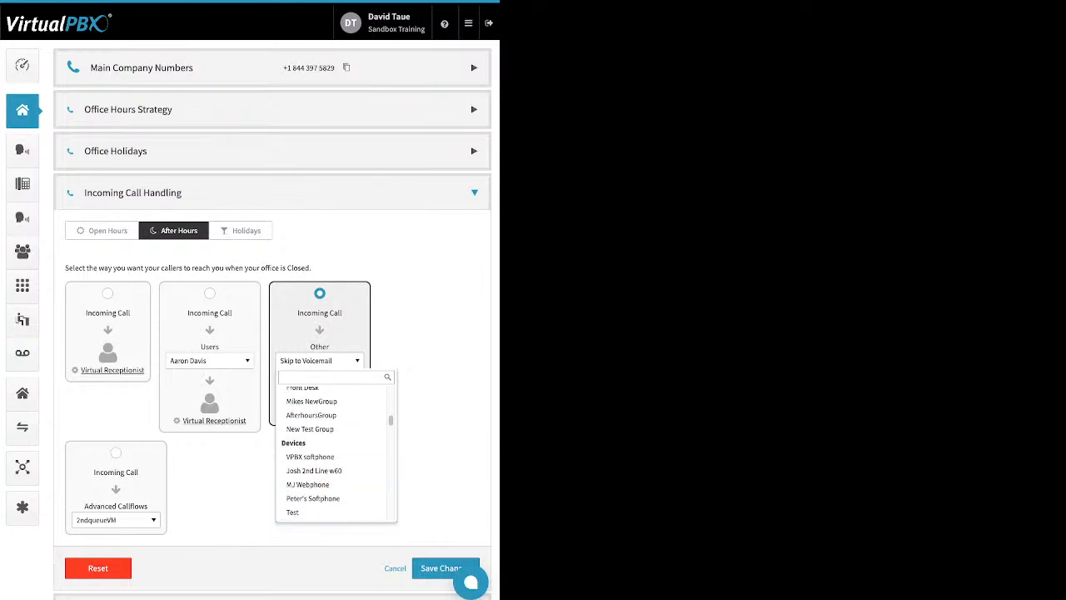
scroll(332, 452, "down", 10)
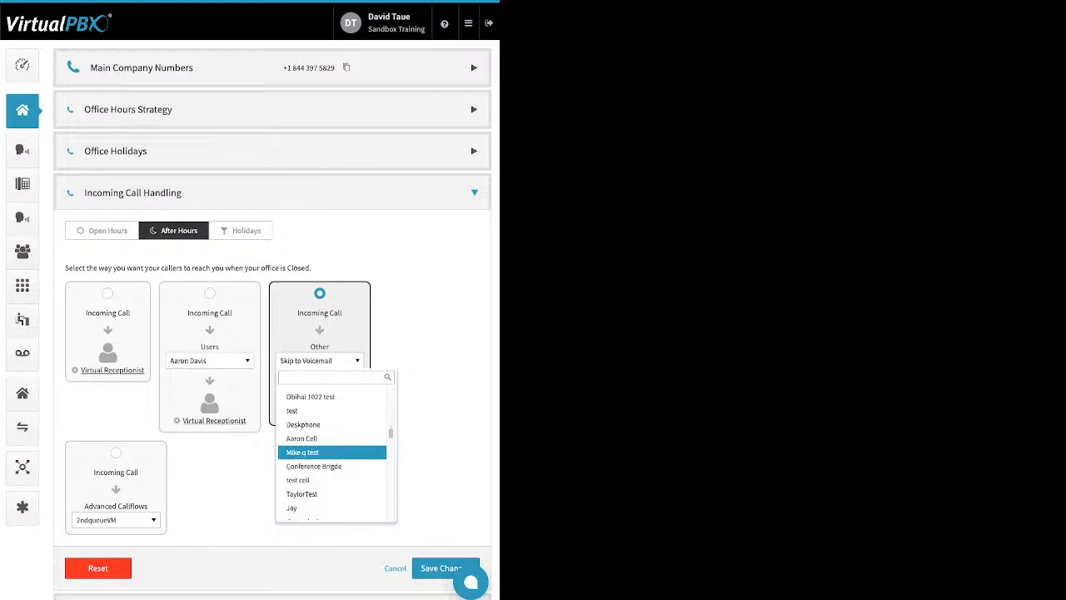
scroll(333, 449, "down", 8)
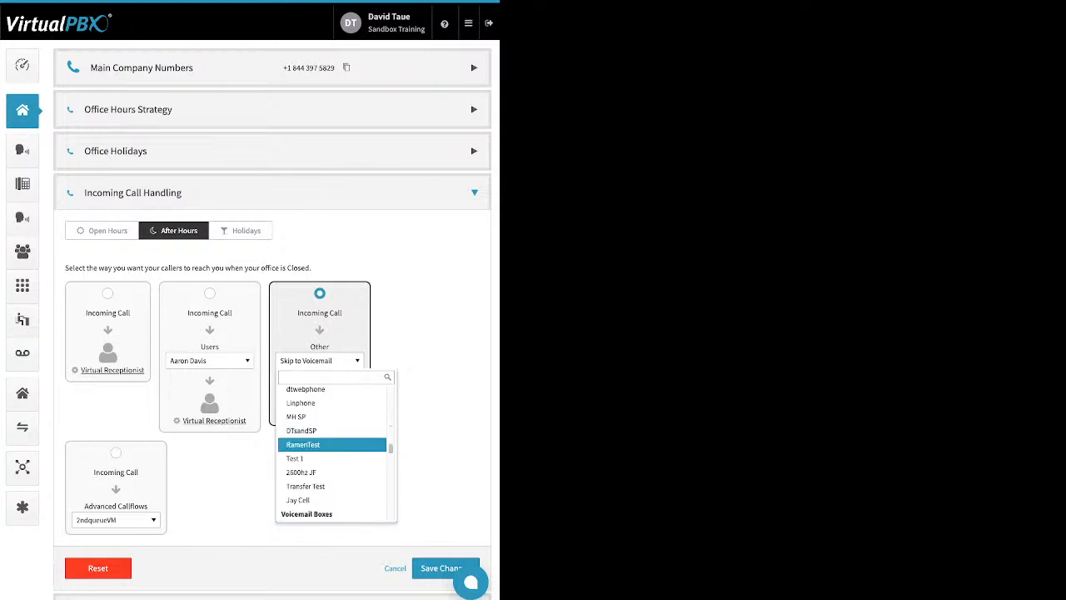
scroll(332, 449, "down", 1)
scroll(333, 450, "down", 5)
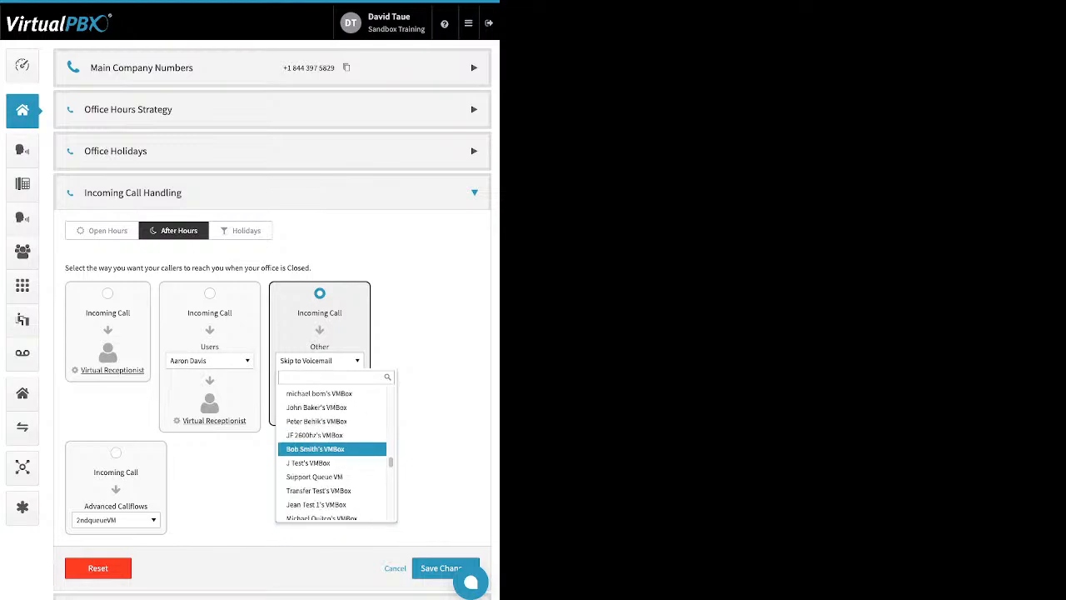
scroll(333, 450, "down", 8)
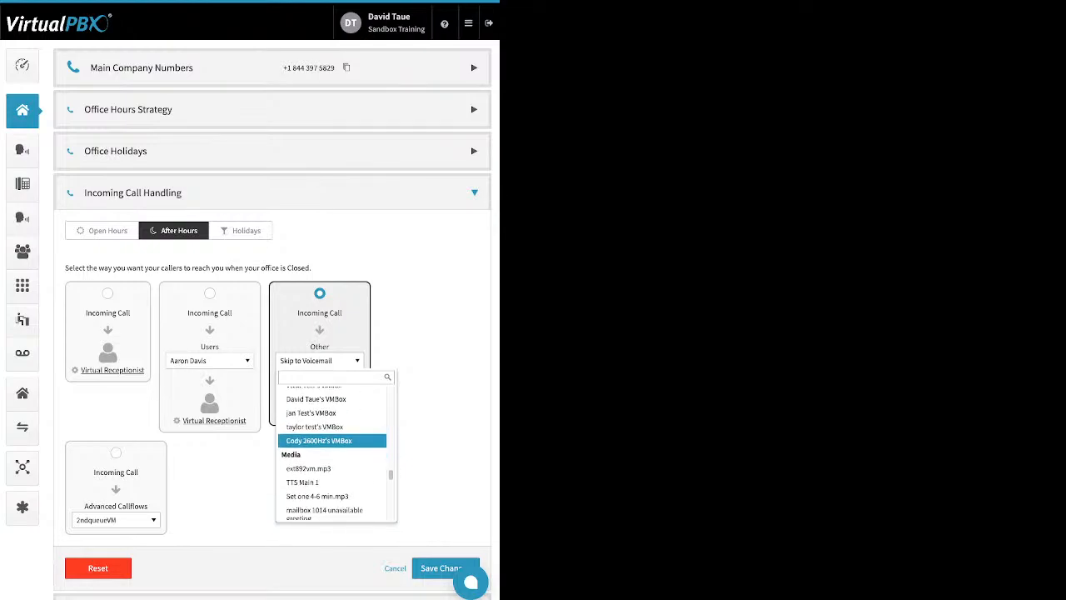
scroll(332, 454, "down", 3)
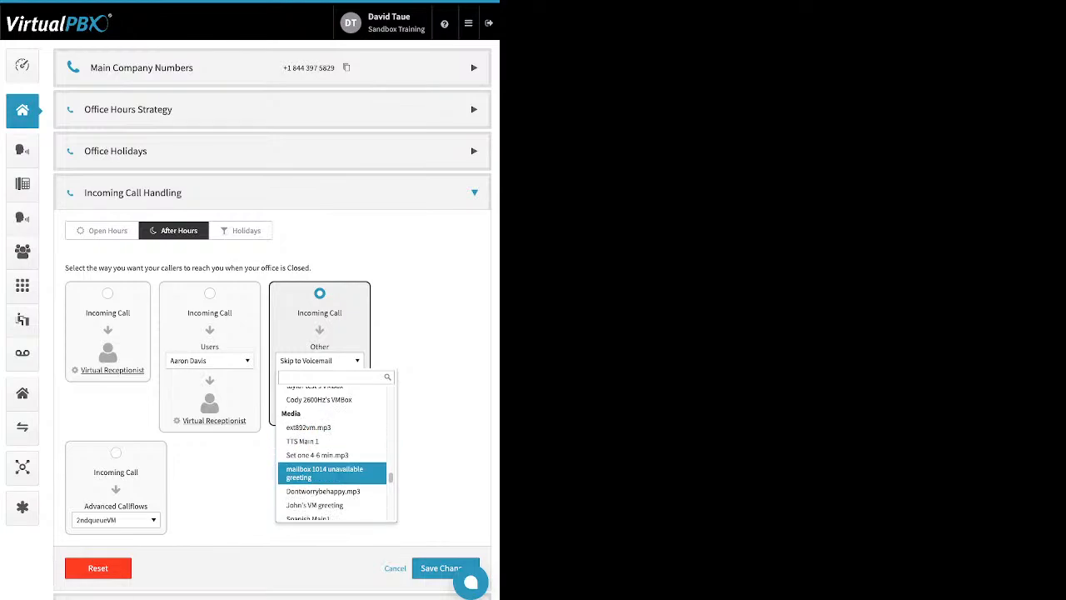
left_click(332, 472)
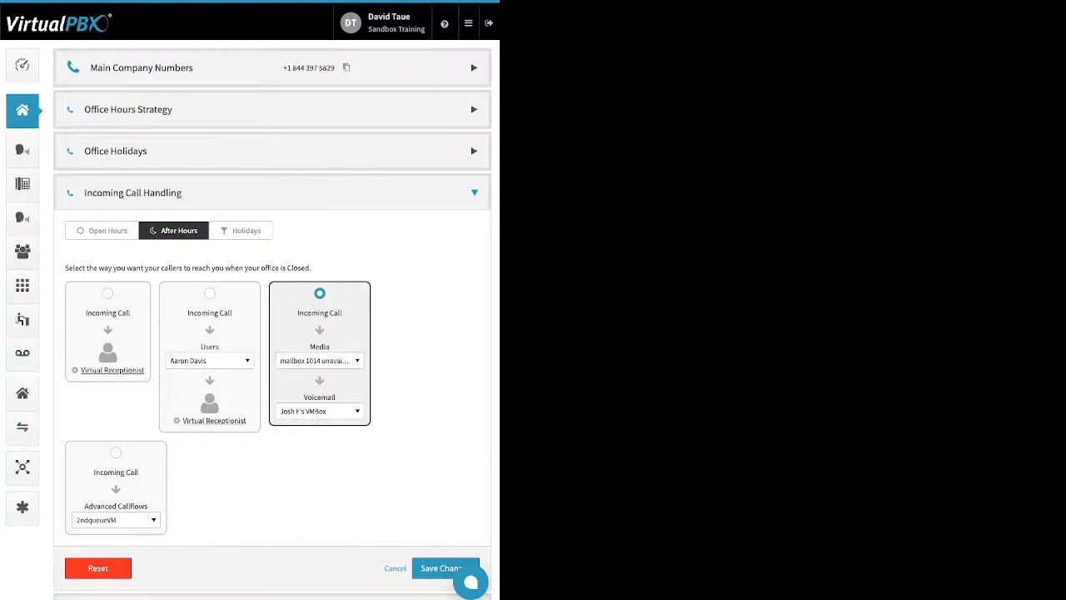
Step: Route After Hours calls to the Advanced Callflows option with 2ndqueueVM, and save the call handling changes
left_click(116, 453)
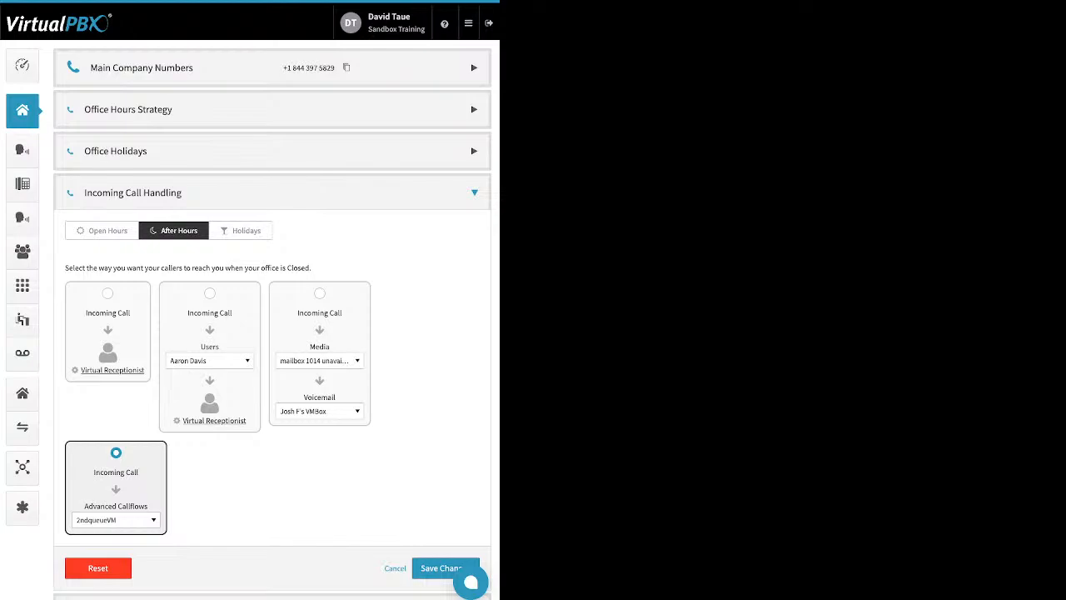
left_click(441, 568)
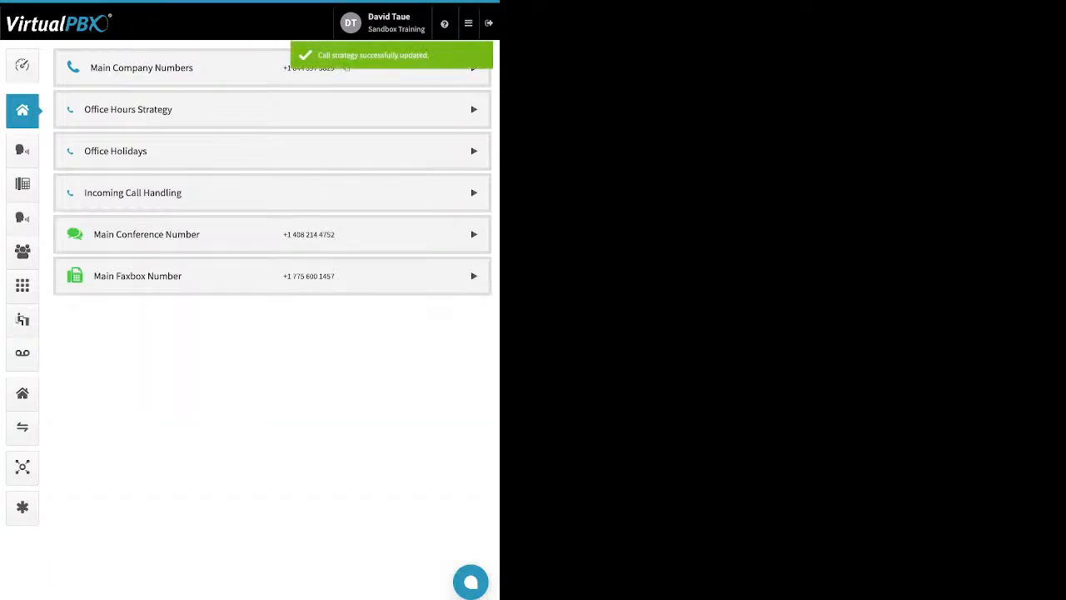
Step: Expand Main Conference Number and review its Add from Spare Numbers and Buy Numbers options
left_click(474, 234)
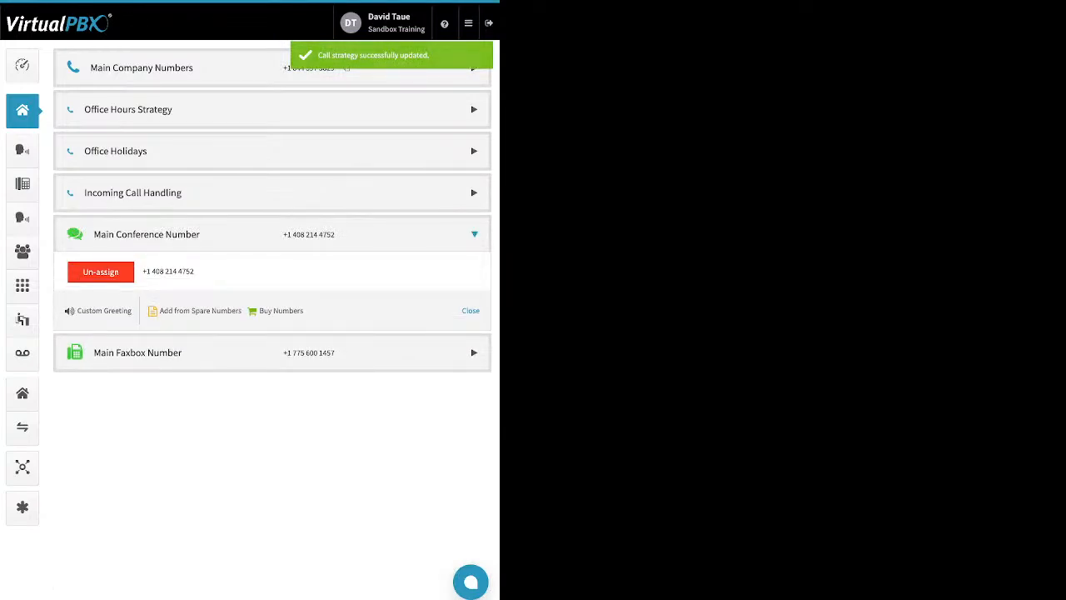
left_click_drag(258, 311, 173, 311)
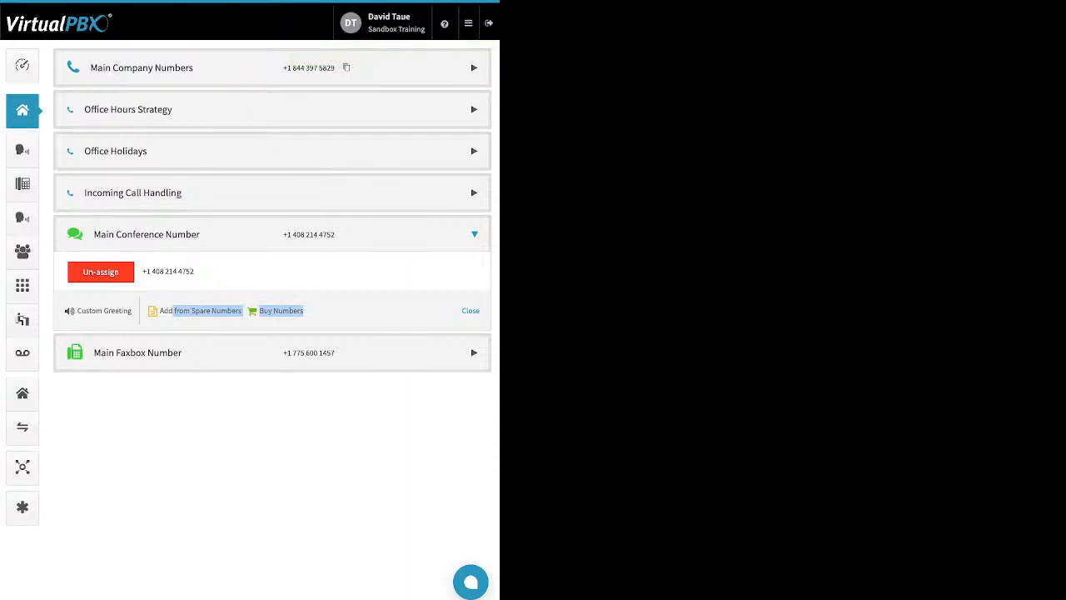
Step: Review the text-to-speech field of the custom conference greeting, leave the greeting disabled, and collapse Main Conference Number
left_click(218, 283)
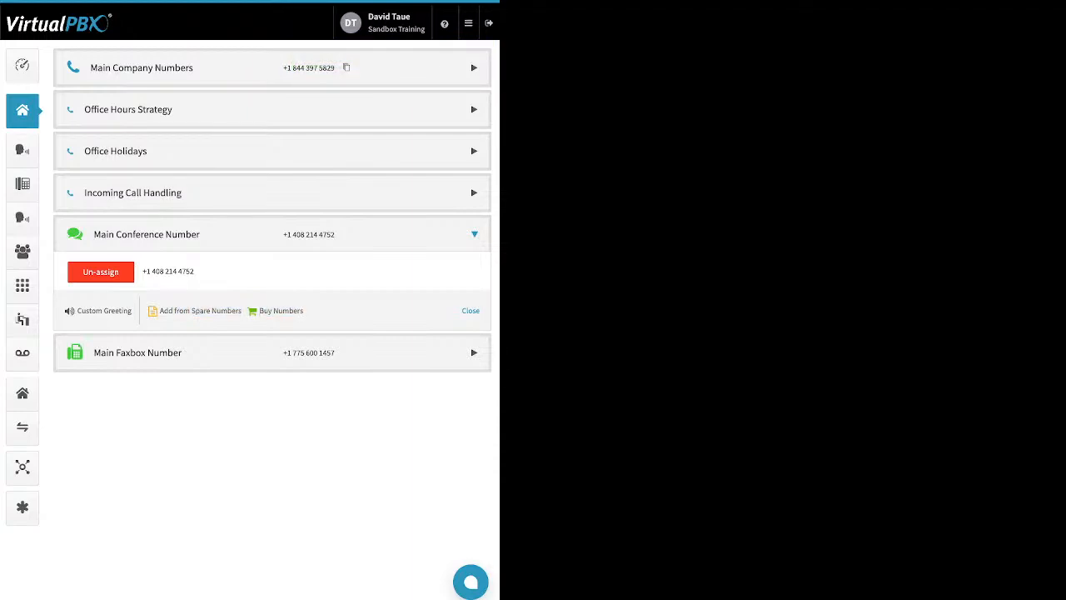
left_click_drag(134, 311, 76, 311)
left_click(104, 311)
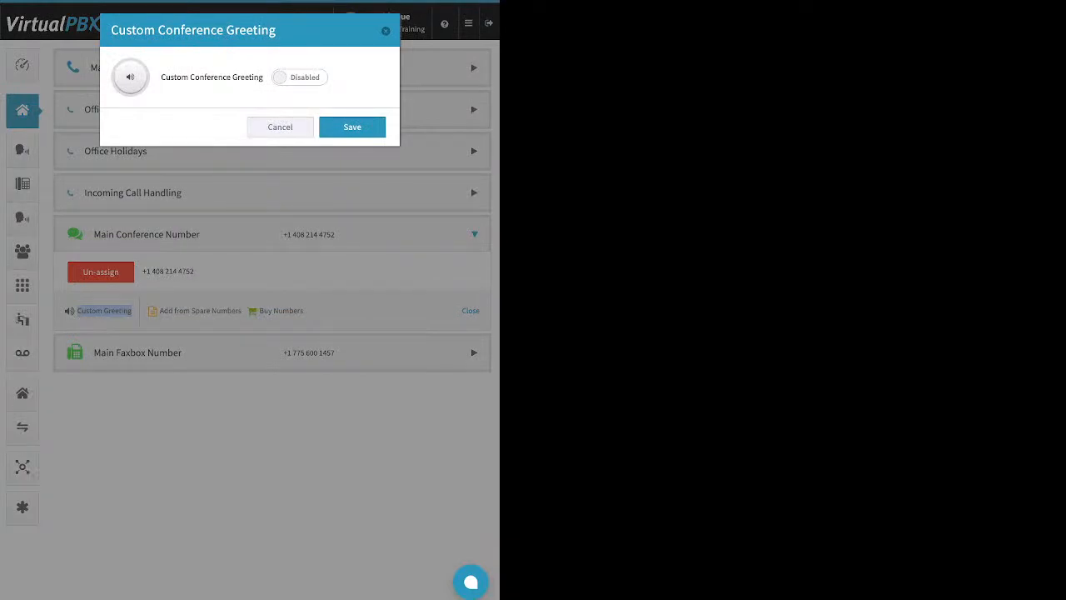
left_click(300, 77)
left_click(250, 170)
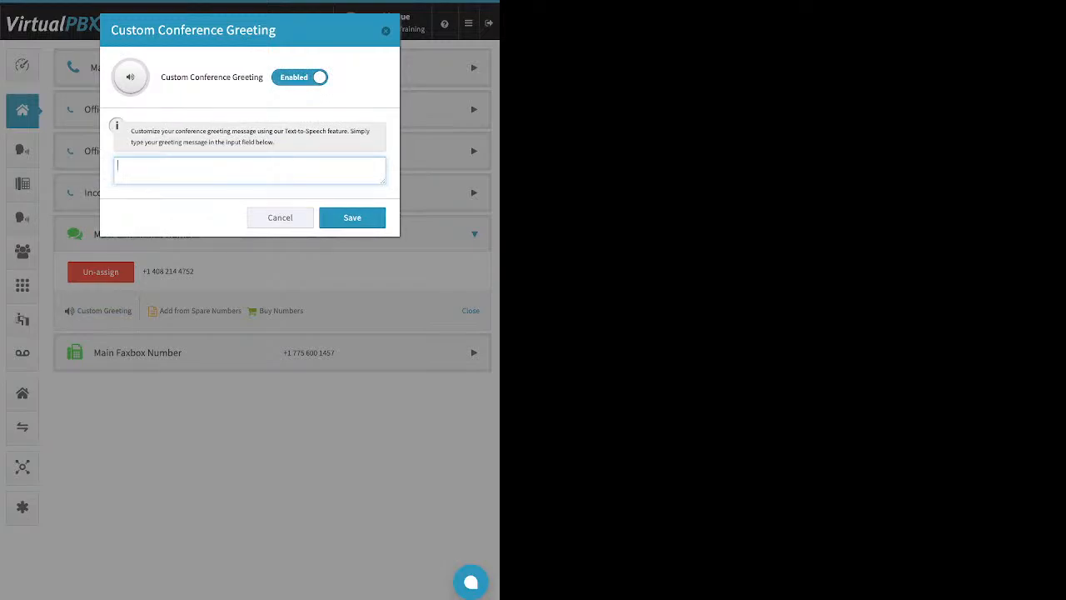
left_click(300, 77)
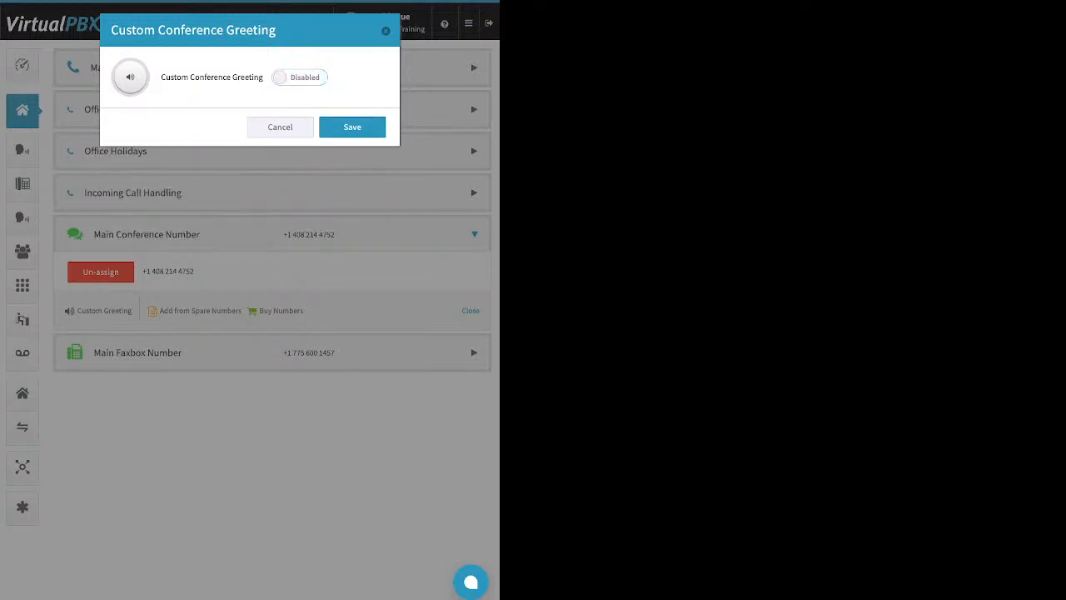
left_click(279, 127)
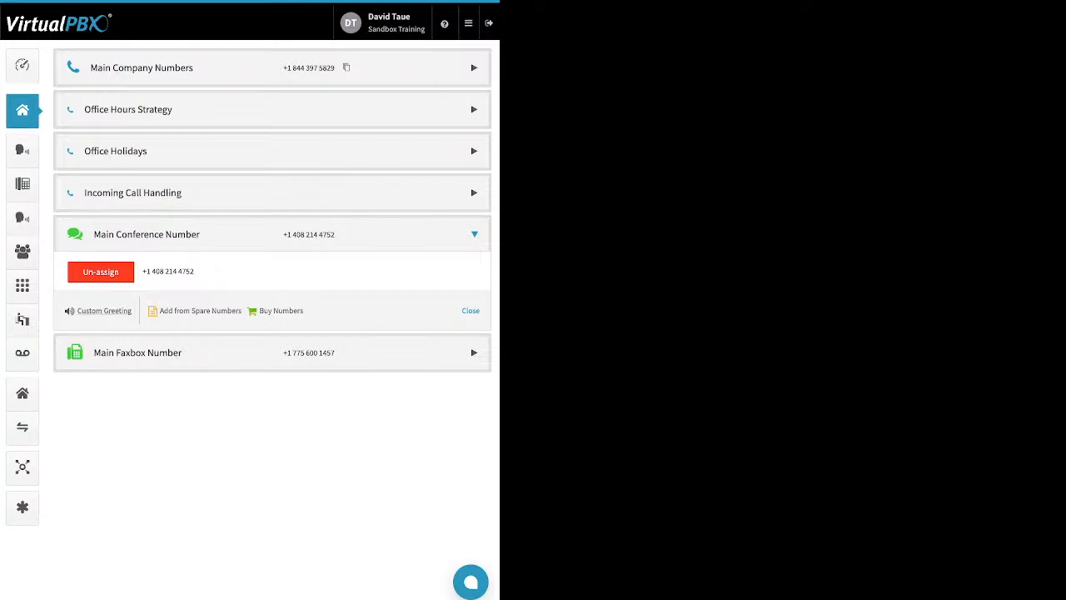
left_click(146, 234)
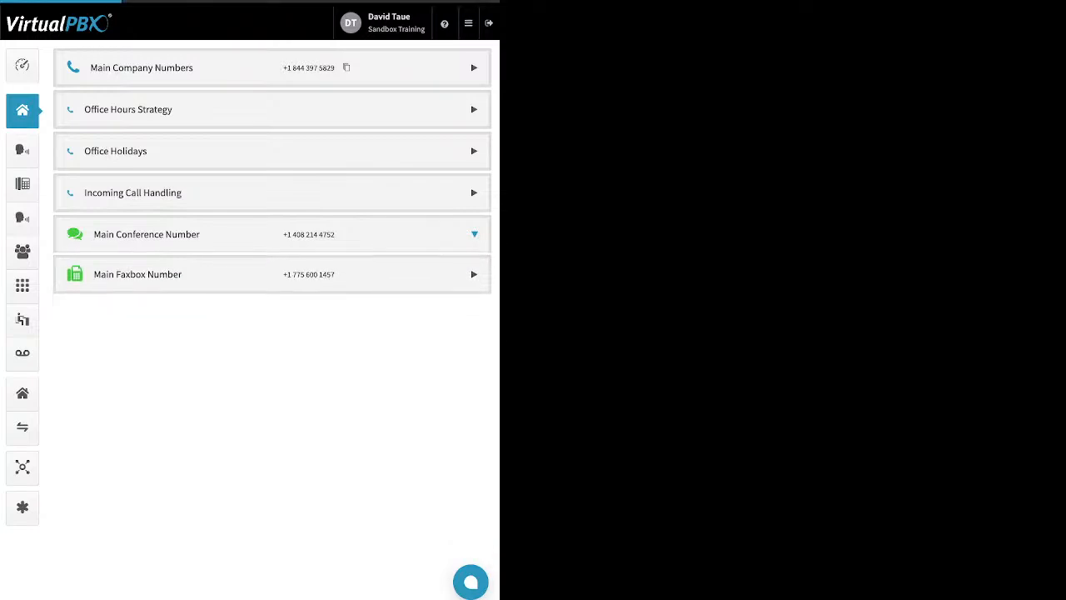
Step: Open the Main Faxbox settings, review the Inbound Notification Email and Email Permissions fields, and save the faxbox
left_click(137, 275)
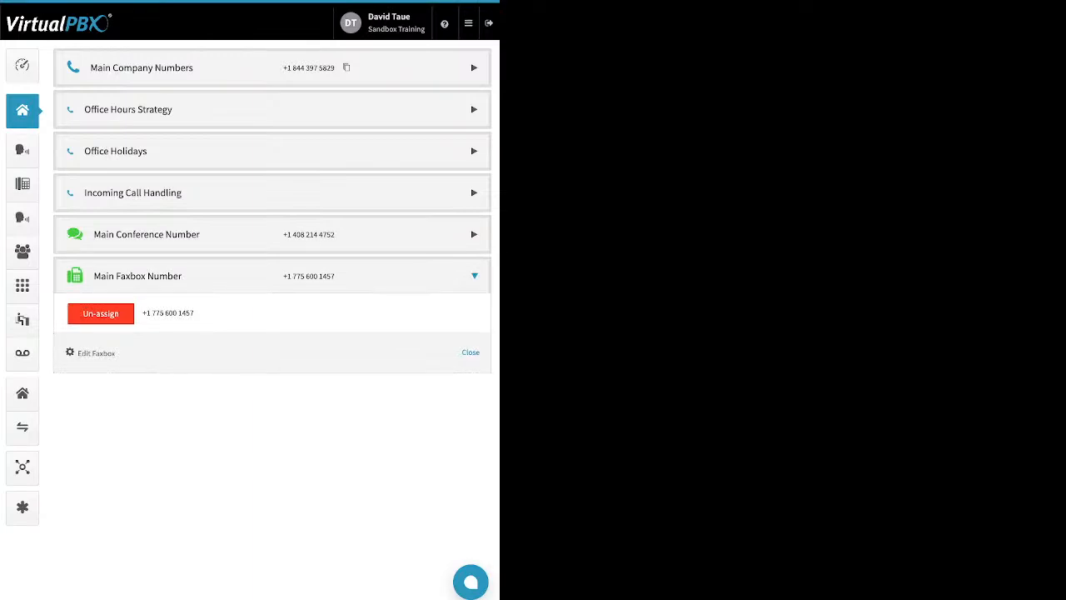
left_click_drag(116, 353, 80, 353)
left_click(83, 353)
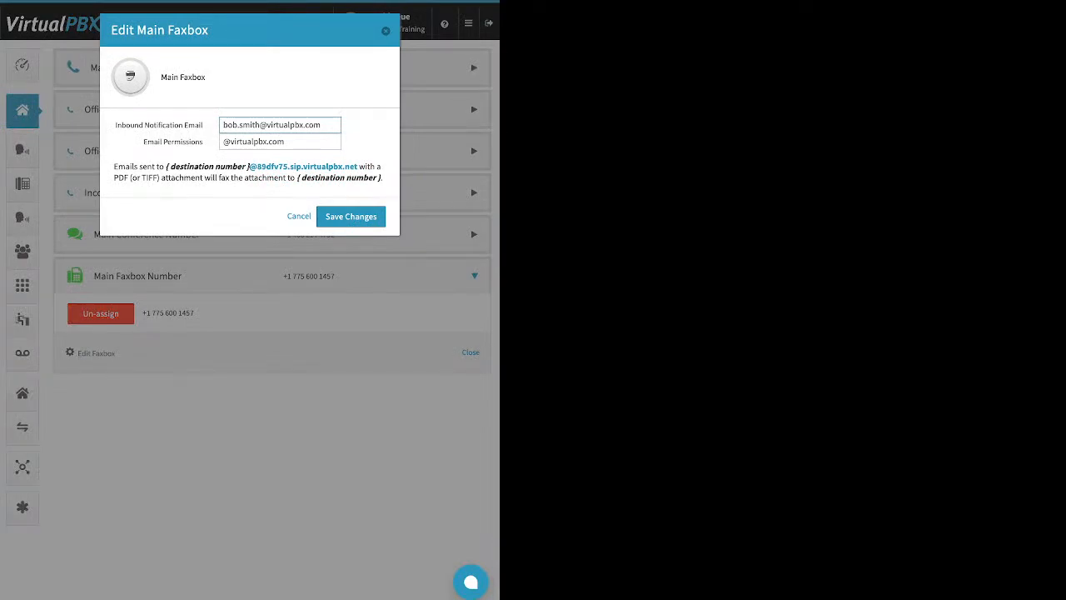
left_click_drag(203, 125, 115, 125)
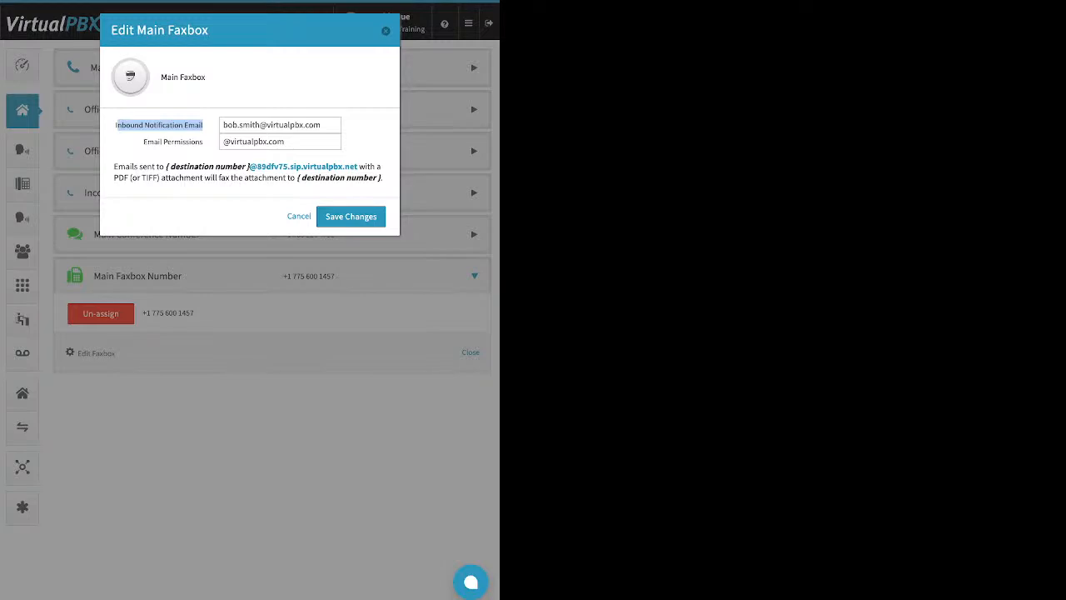
left_click(222, 141)
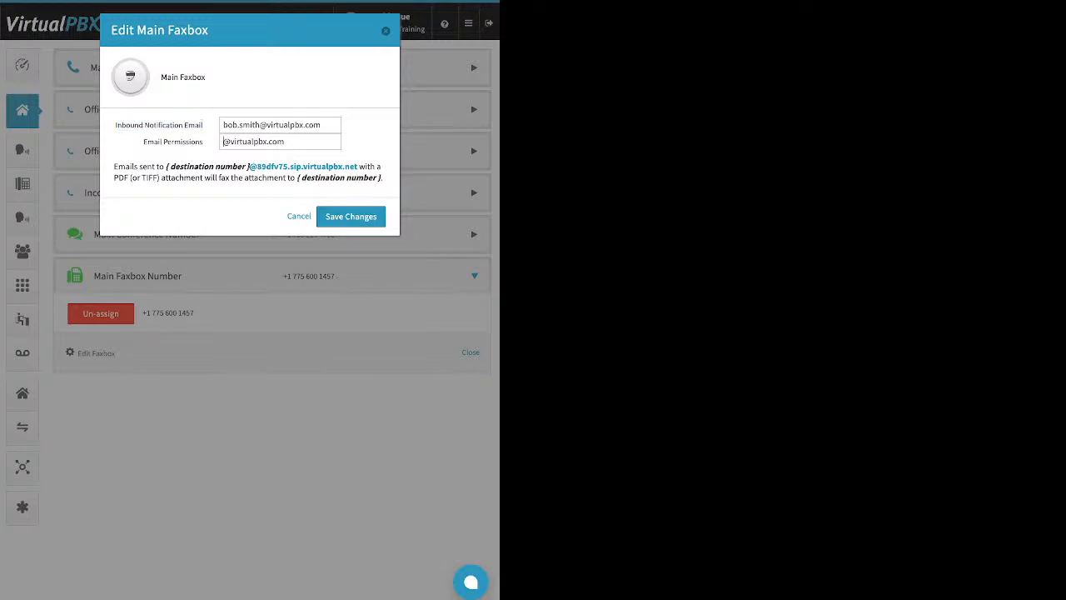
left_click_drag(203, 142, 143, 142)
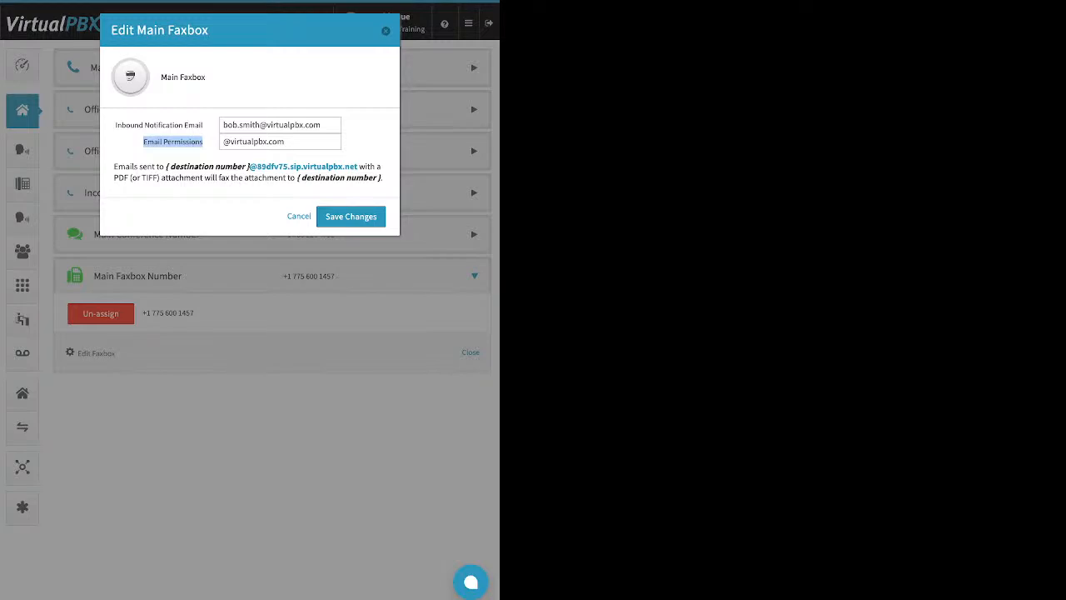
left_click(351, 217)
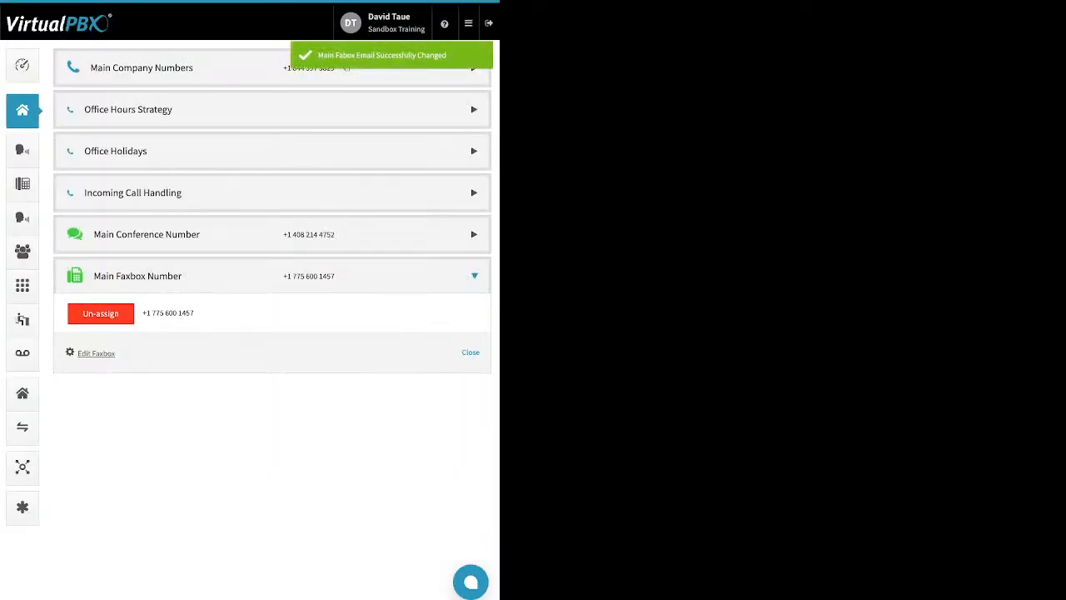
Step: Open the attendants list, review the name and extension fields for creating an attendant, and dismiss the form
left_click(22, 151)
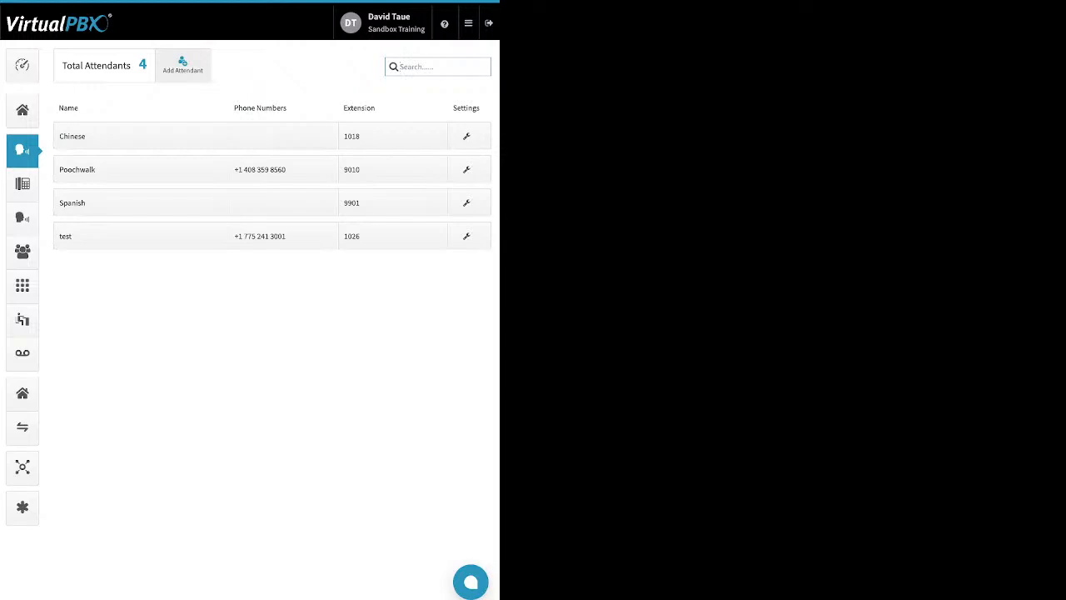
left_click(182, 65)
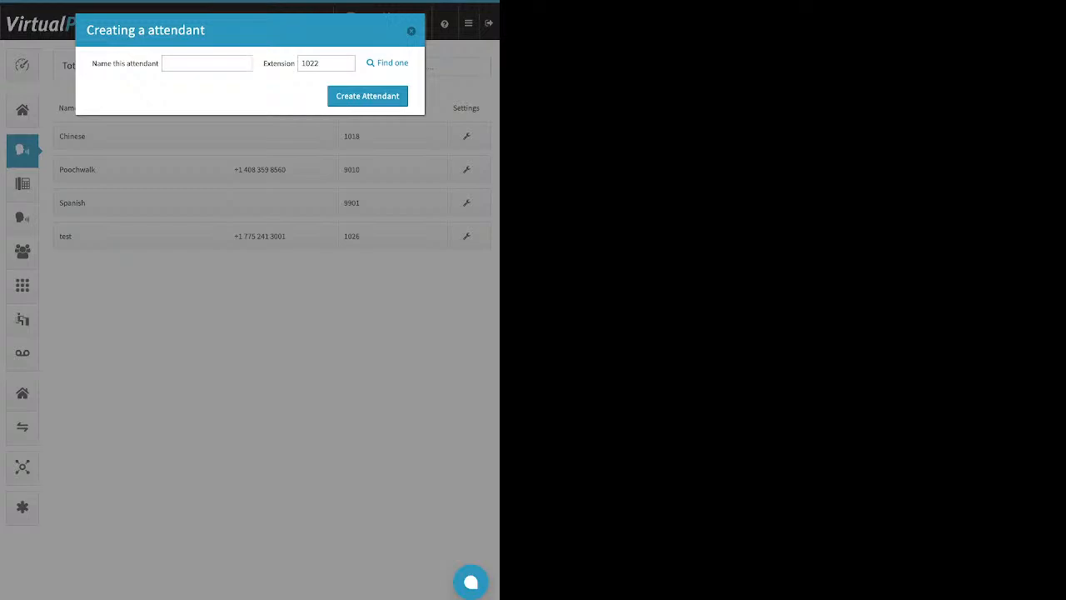
left_click(206, 63)
key("Escape")
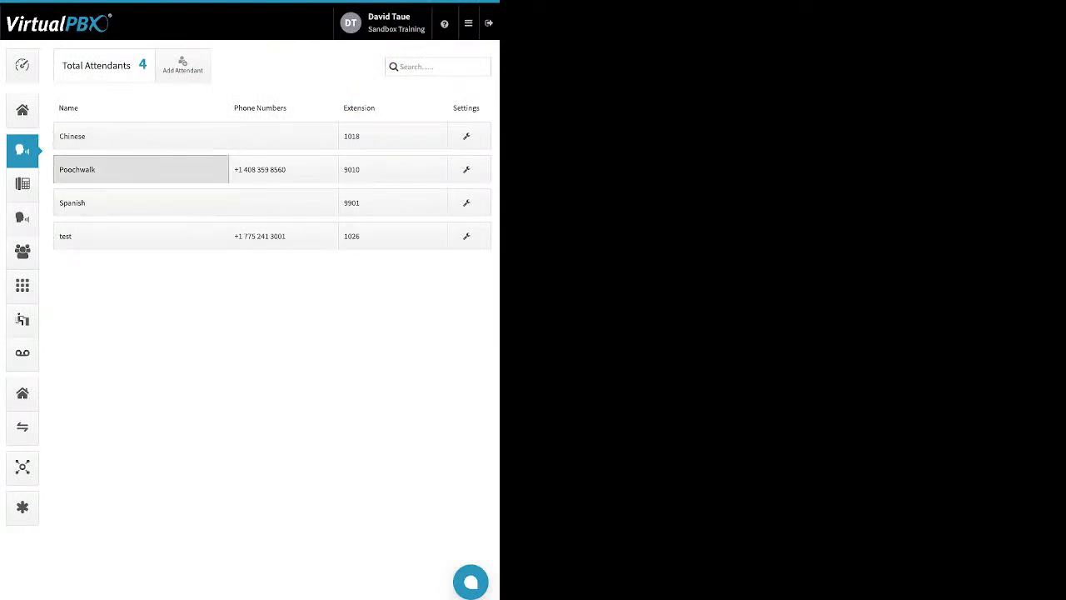
Step: Review the Poochwalk attendant's delete option and try switching its main menu availability on and back off
left_click(140, 169)
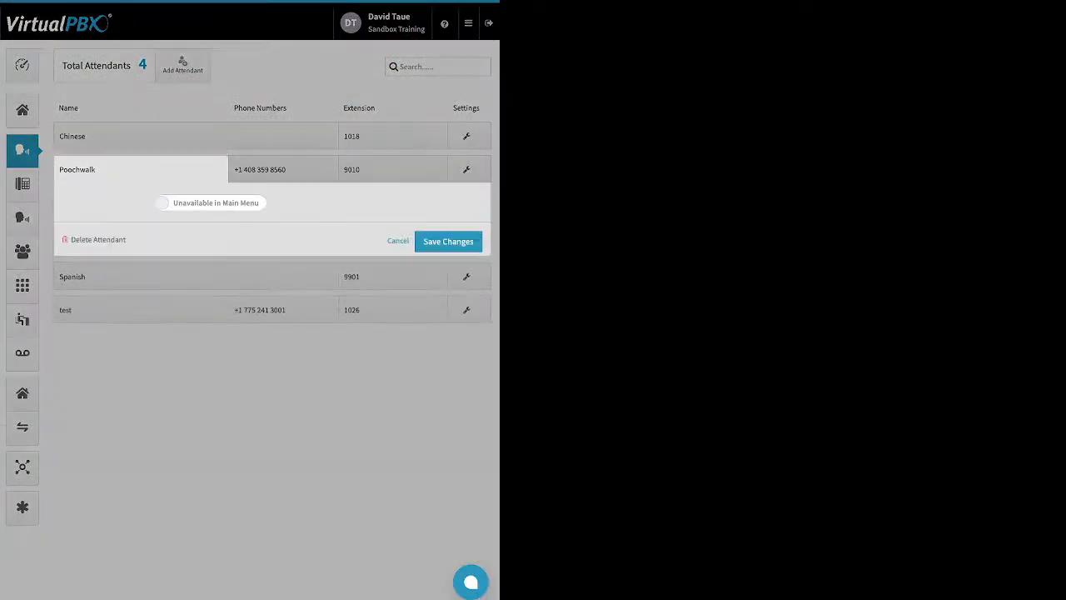
left_click_drag(127, 239, 98, 240)
left_click(143, 240)
left_click(210, 203)
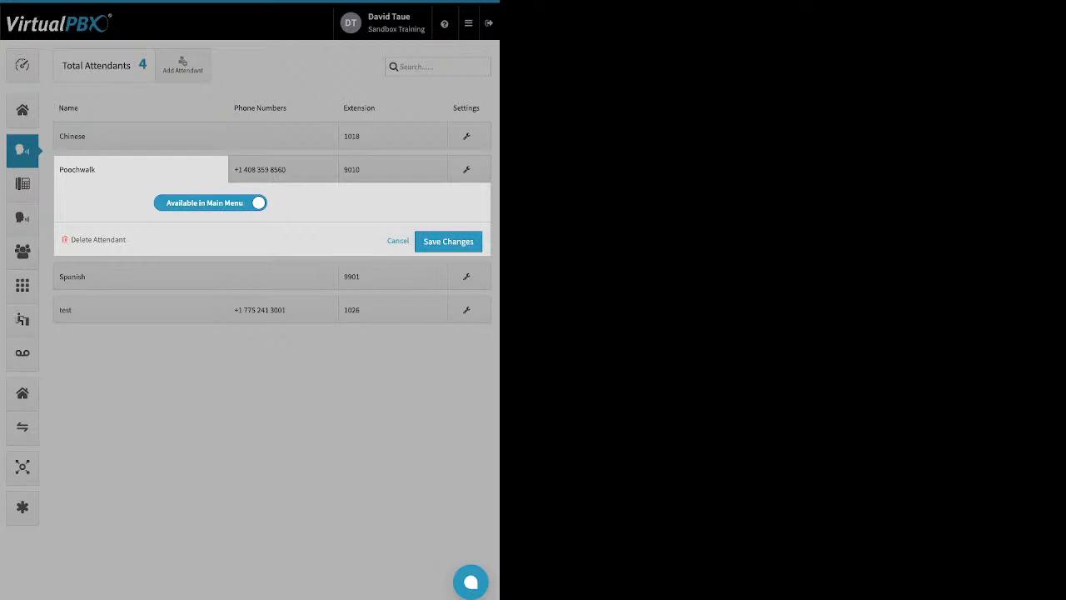
left_click(210, 202)
Step: Review the Poochwalk attendant's assigned phone number and its number options, and close them
left_click(281, 170)
left_click(281, 170)
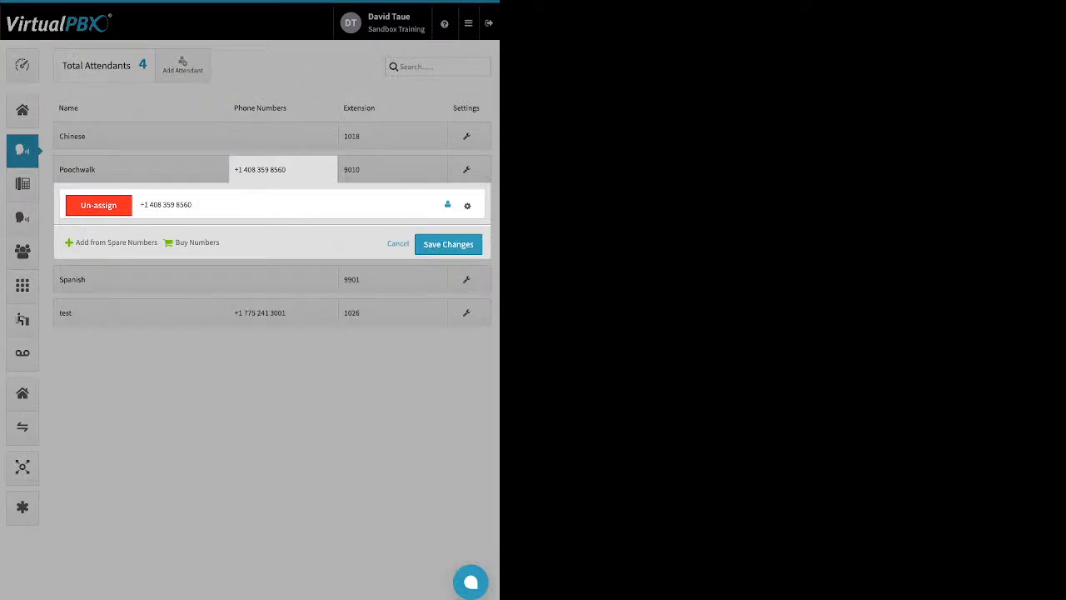
left_click(467, 206)
left_click(467, 206)
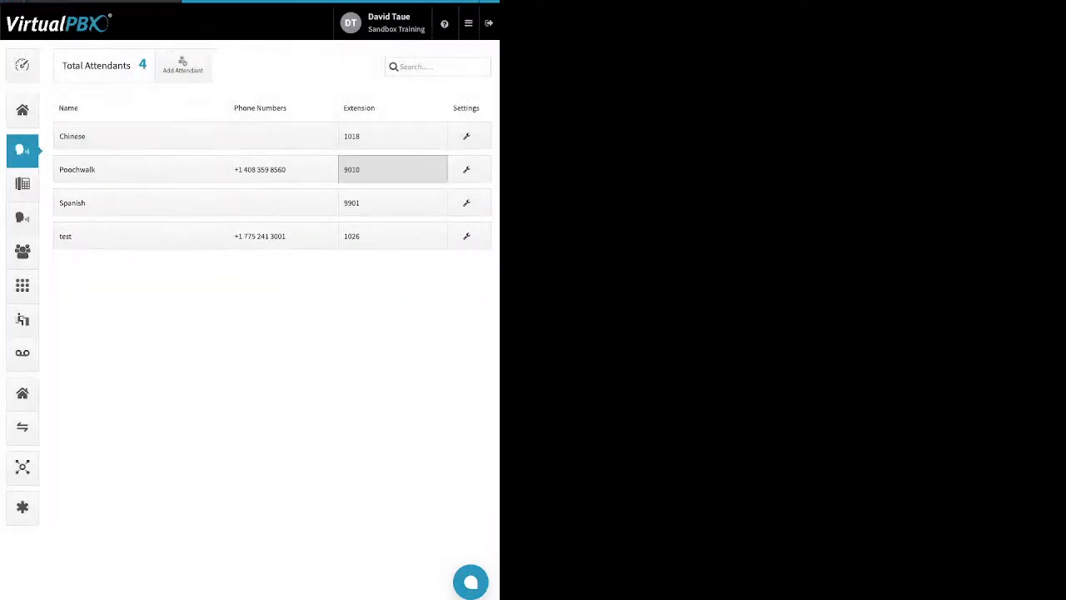
Step: Try adding extension 1007 to the Poochwalk attendant and cancel the extension editing
left_click(392, 170)
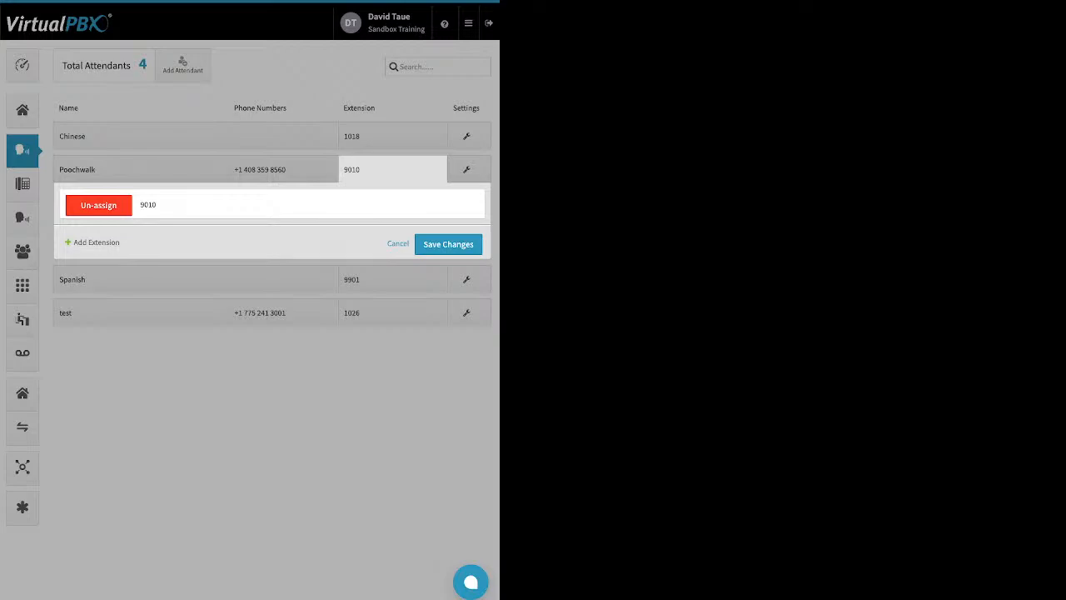
left_click(96, 243)
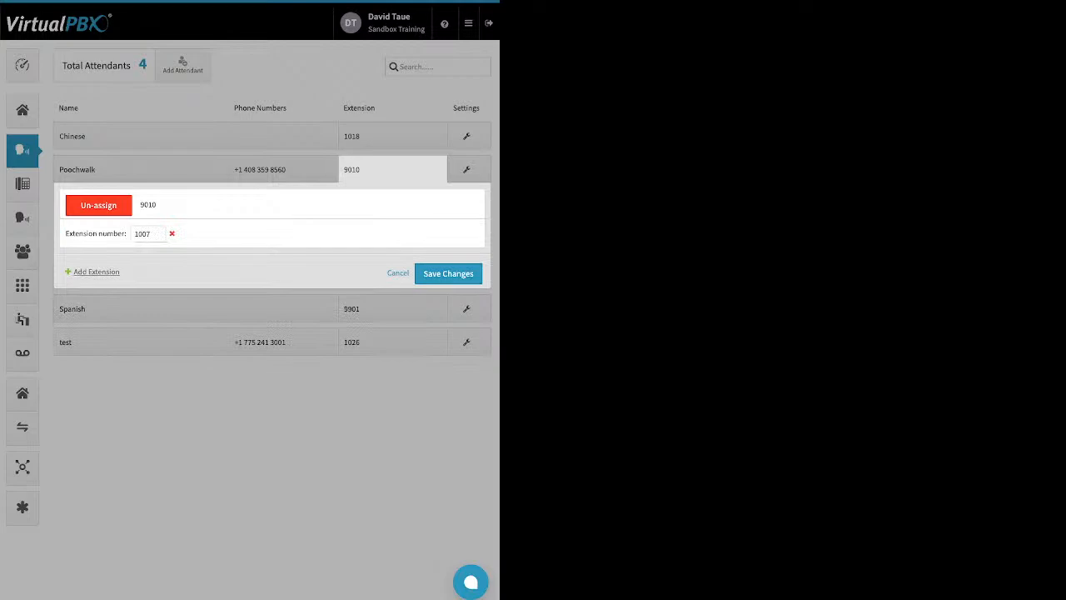
double_click(143, 234)
left_click(398, 273)
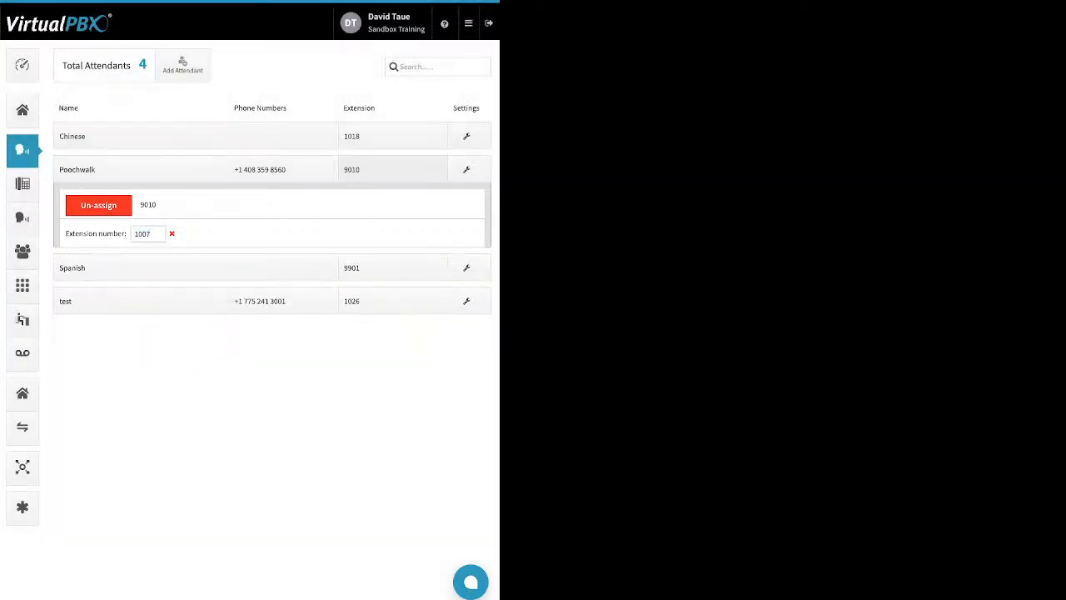
left_click(393, 169)
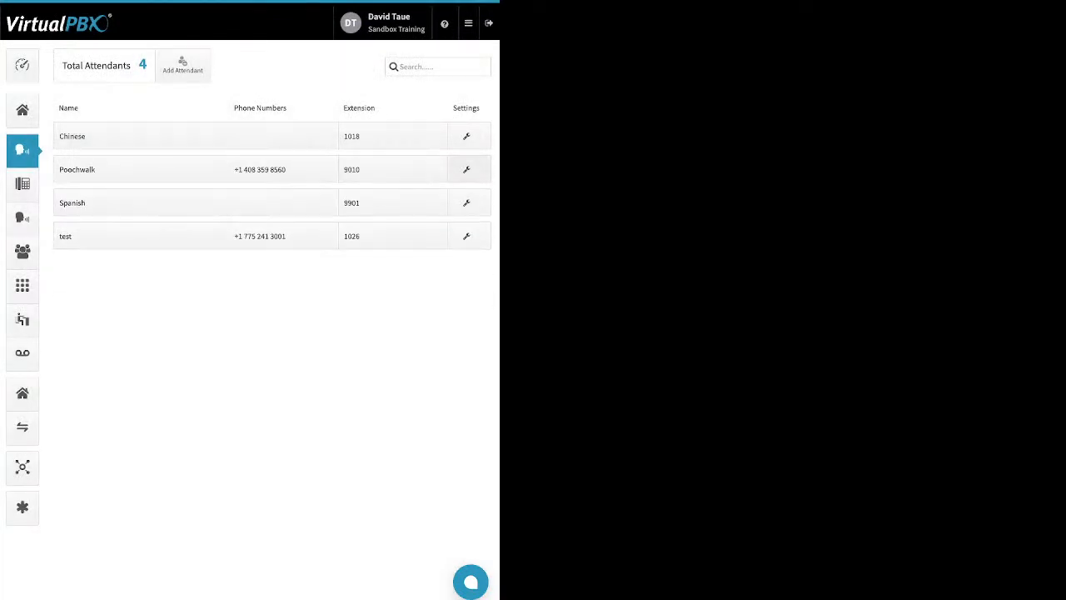
Step: Review Poochwalk's After Hours and Holidays call handling, and save its Open Hours Virtual Receptionist and call strategy
left_click(468, 169)
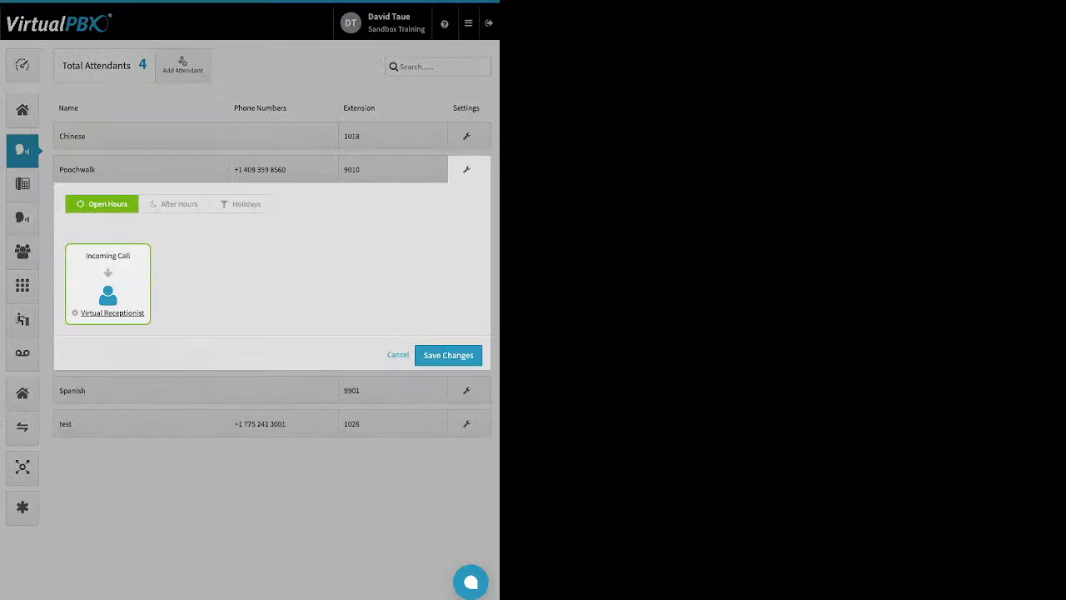
left_click(174, 204)
left_click(241, 204)
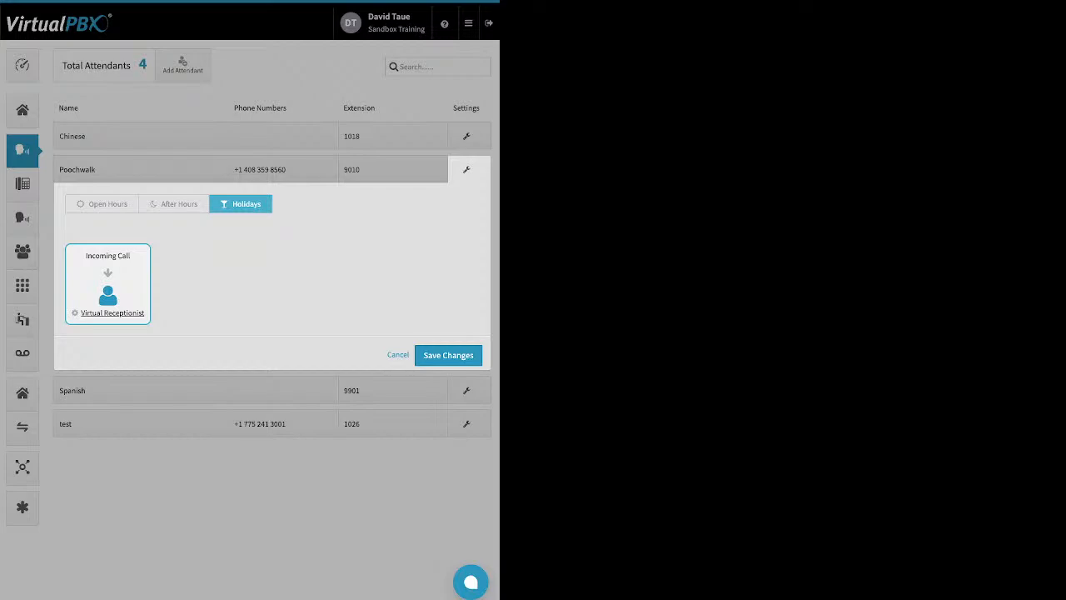
left_click(102, 204)
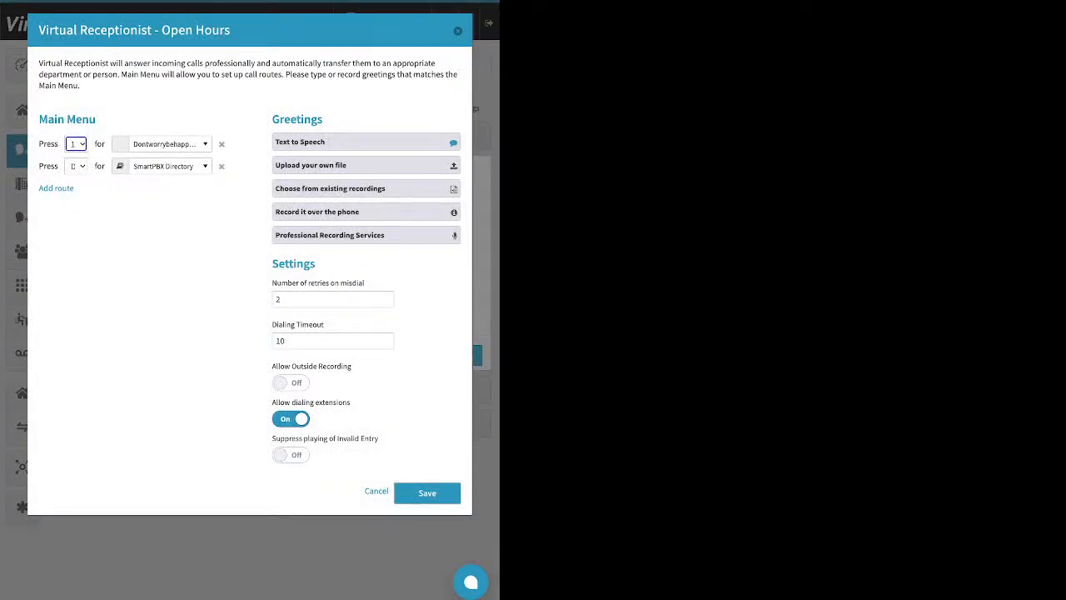
left_click(427, 493)
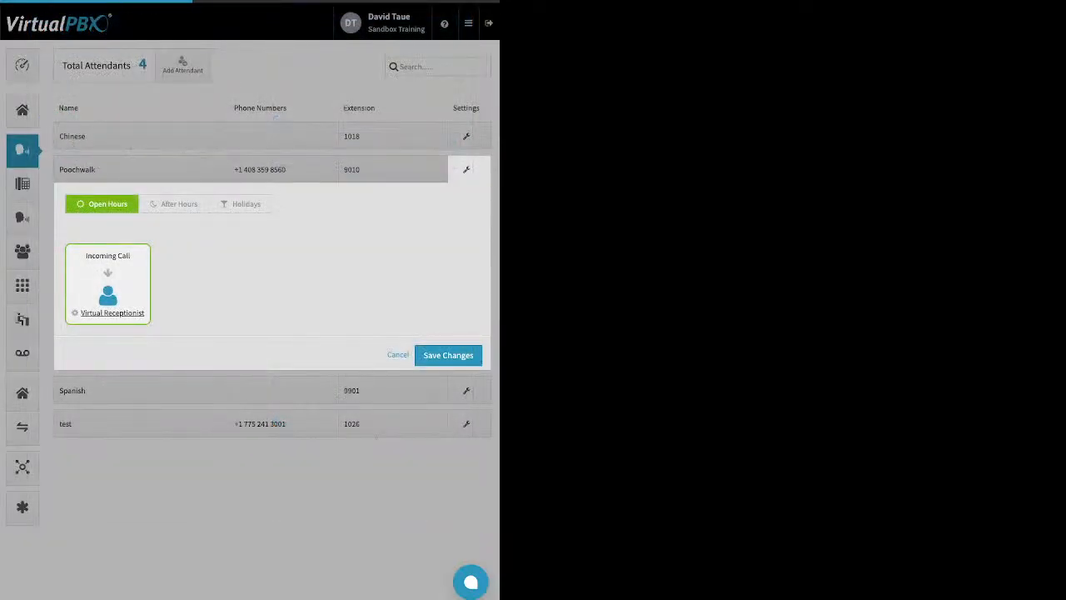
left_click(448, 355)
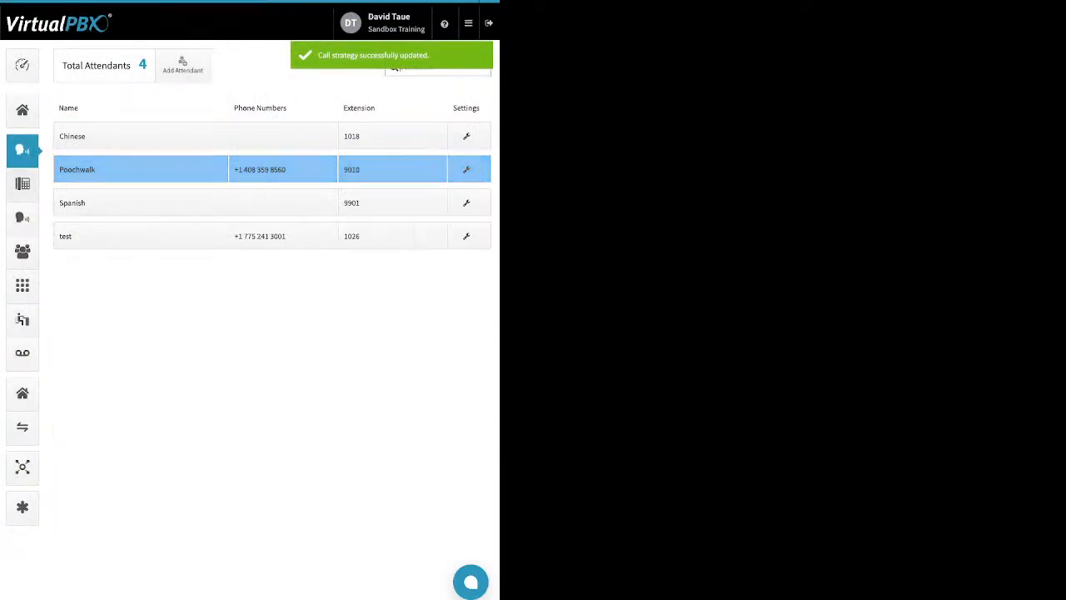
Step: Open the devices list and examine the device types, registration status colours and Enable column
left_click(22, 184)
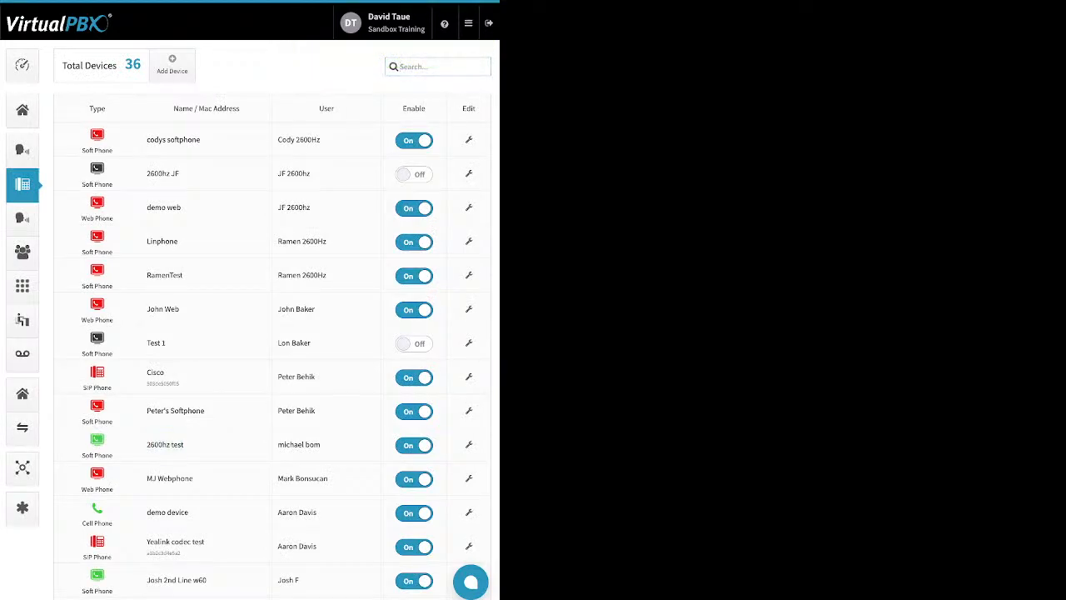
left_click_drag(183, 445, 150, 445)
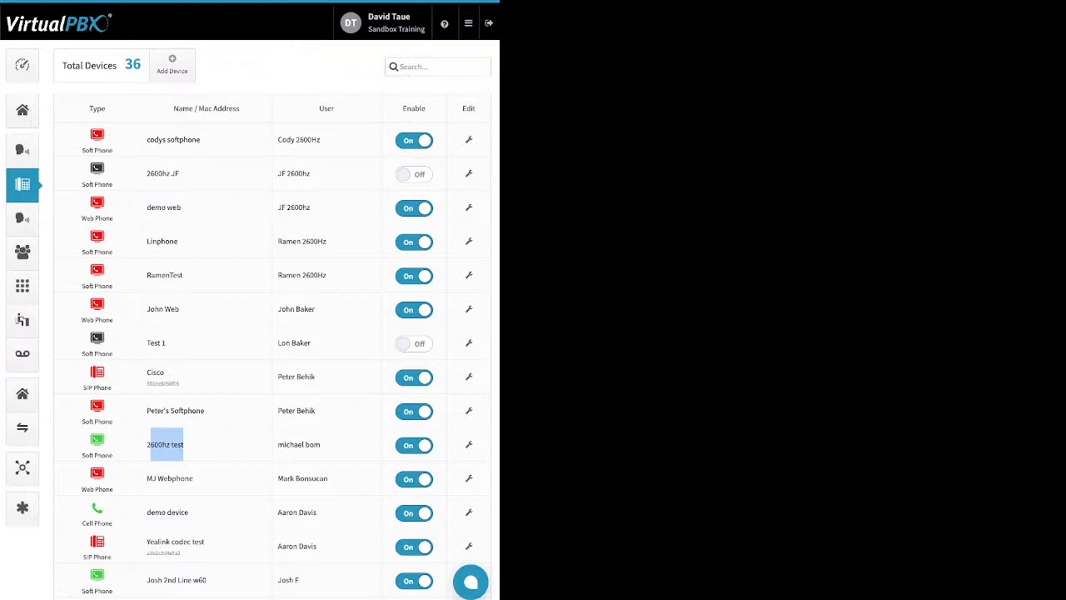
left_click_drag(181, 207, 146, 207)
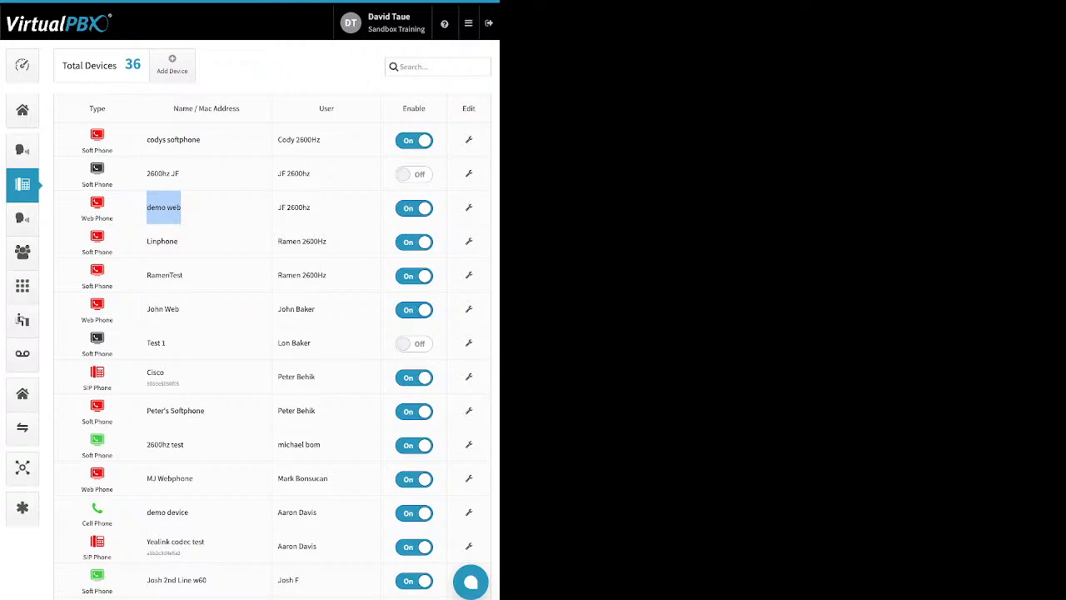
left_click_drag(166, 343, 147, 343)
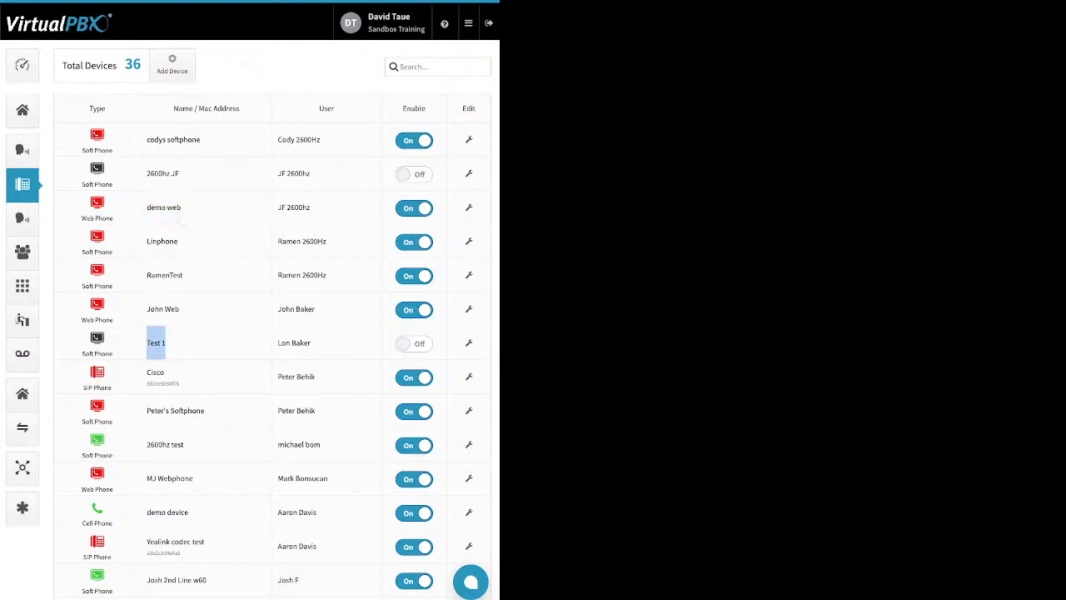
left_click_drag(425, 108, 403, 108)
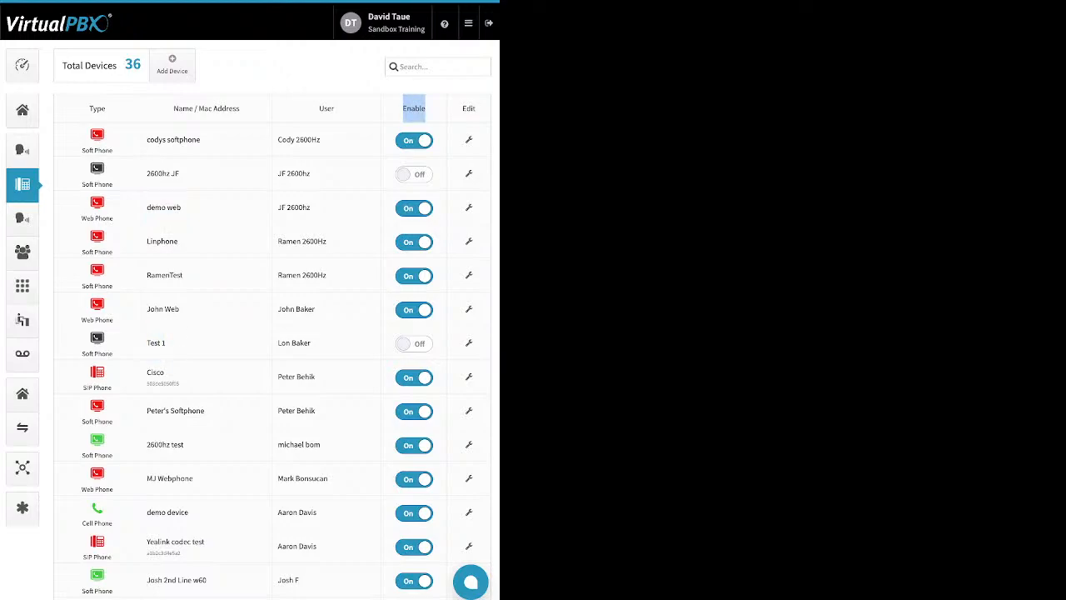
left_click(403, 108)
Step: Start adding a SIP phone and browse the Yealink, Obihai and Cisco device models
left_click(173, 65)
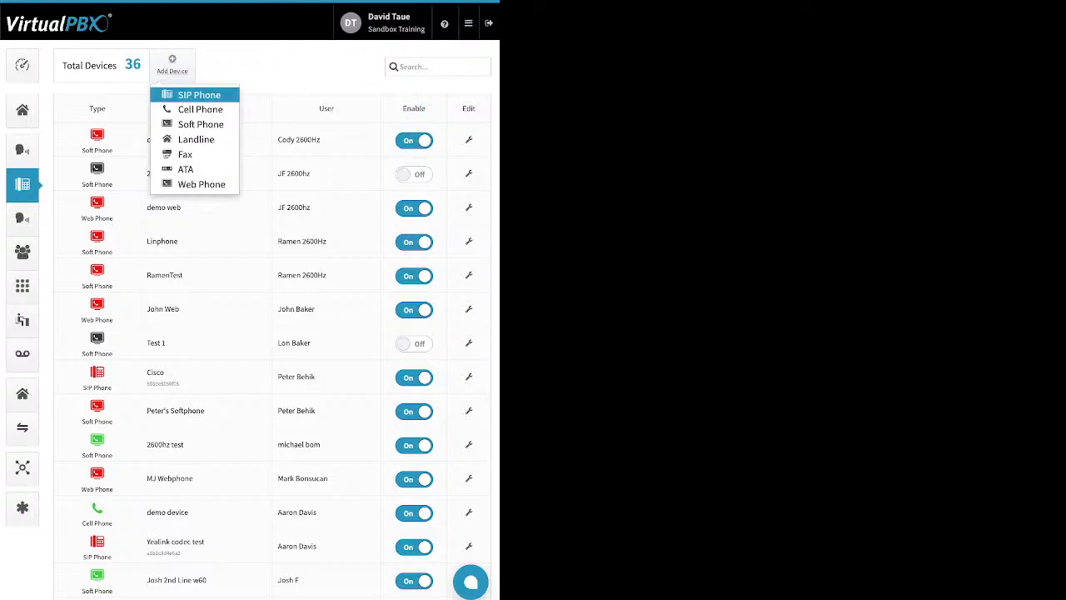
left_click(199, 94)
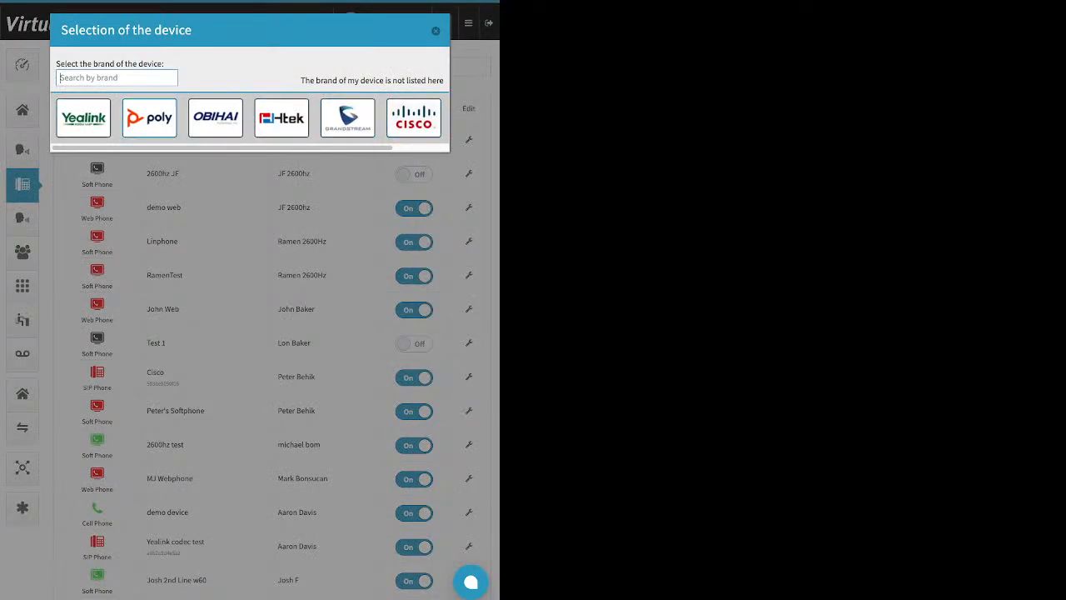
left_click(83, 118)
scroll(268, 295, "down", 1)
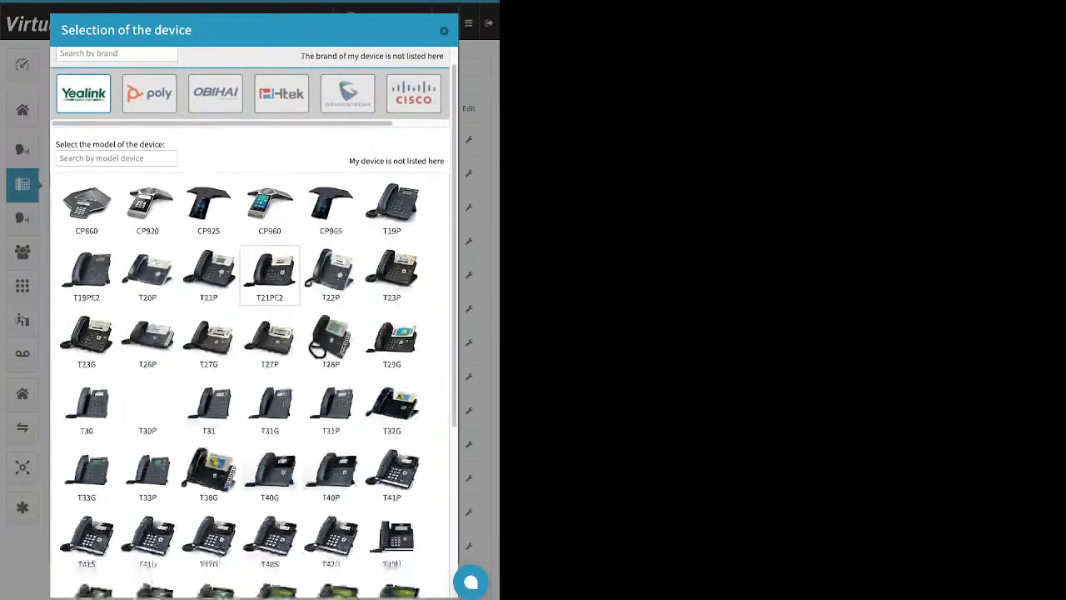
scroll(269, 275, "down", 3)
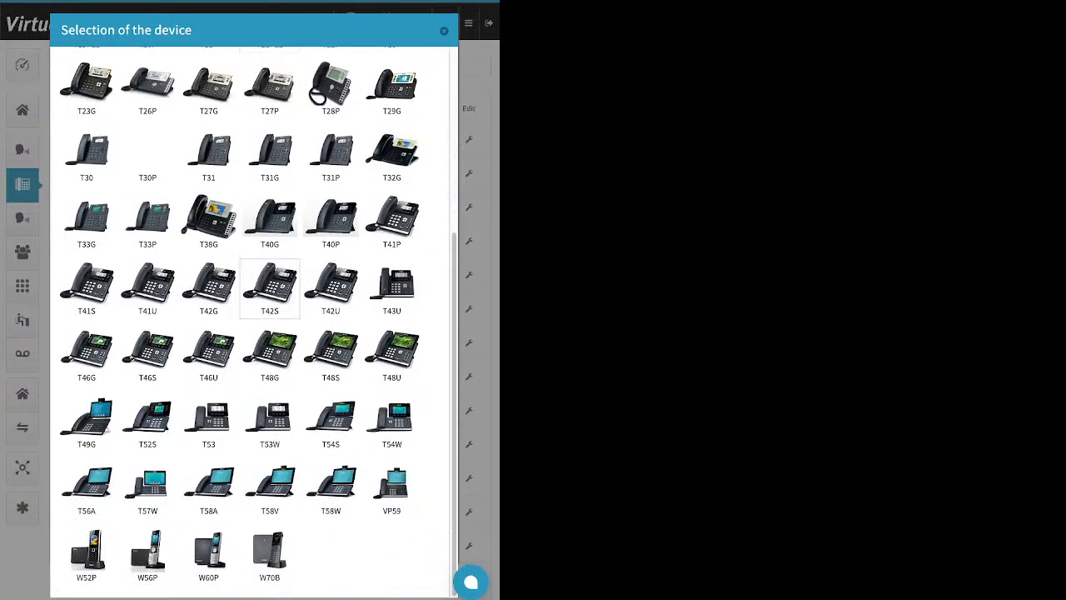
scroll(269, 287, "up", 4)
left_click(216, 119)
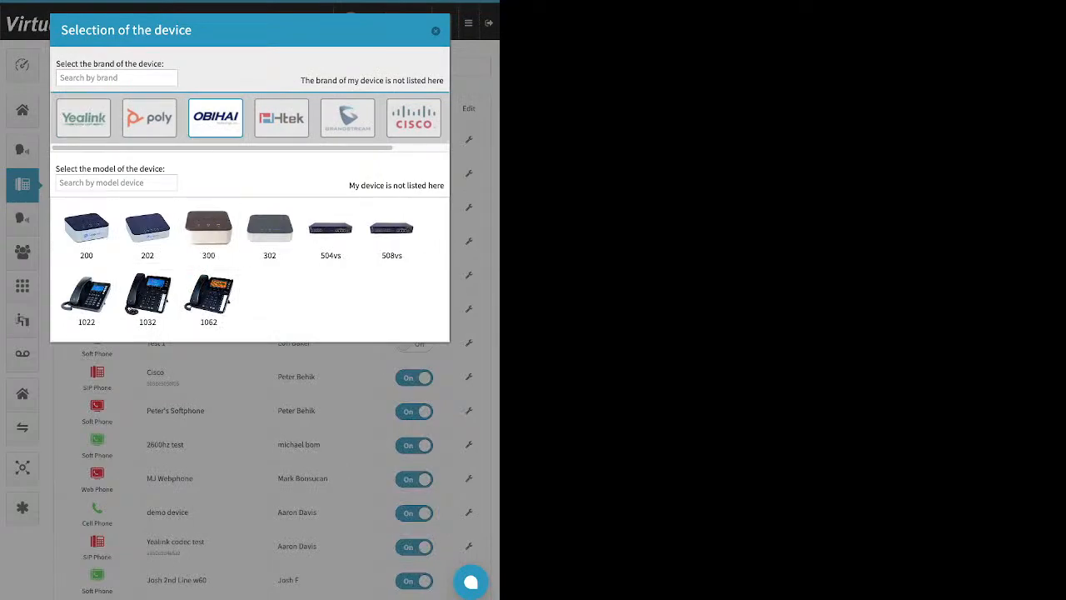
left_click(414, 118)
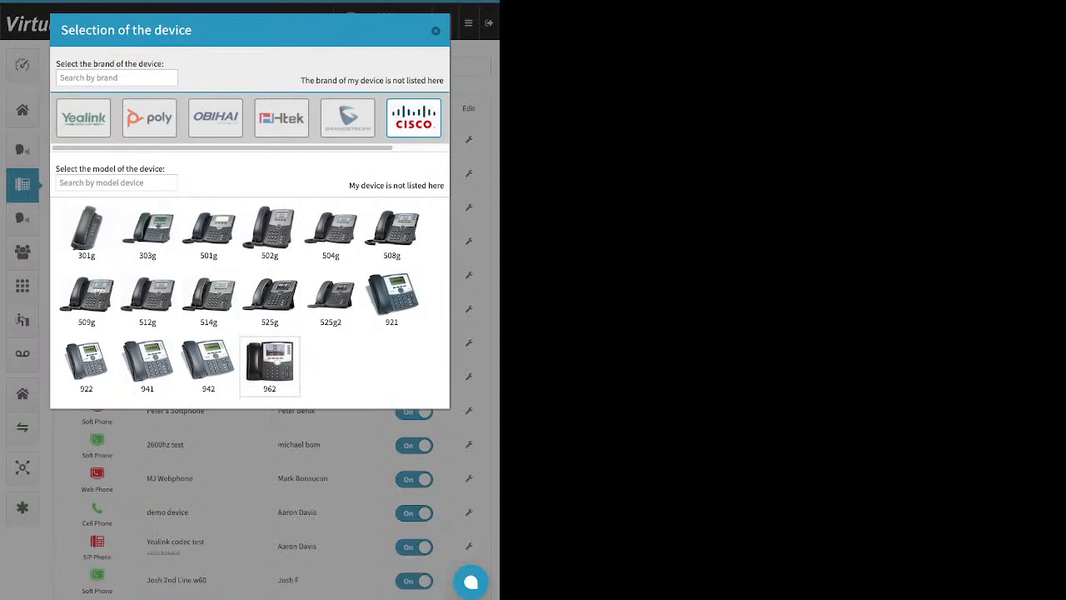
Step: Select the Cisco 942, review its Device Name and MAC Address fields, and close the form without creating the device
left_click(208, 364)
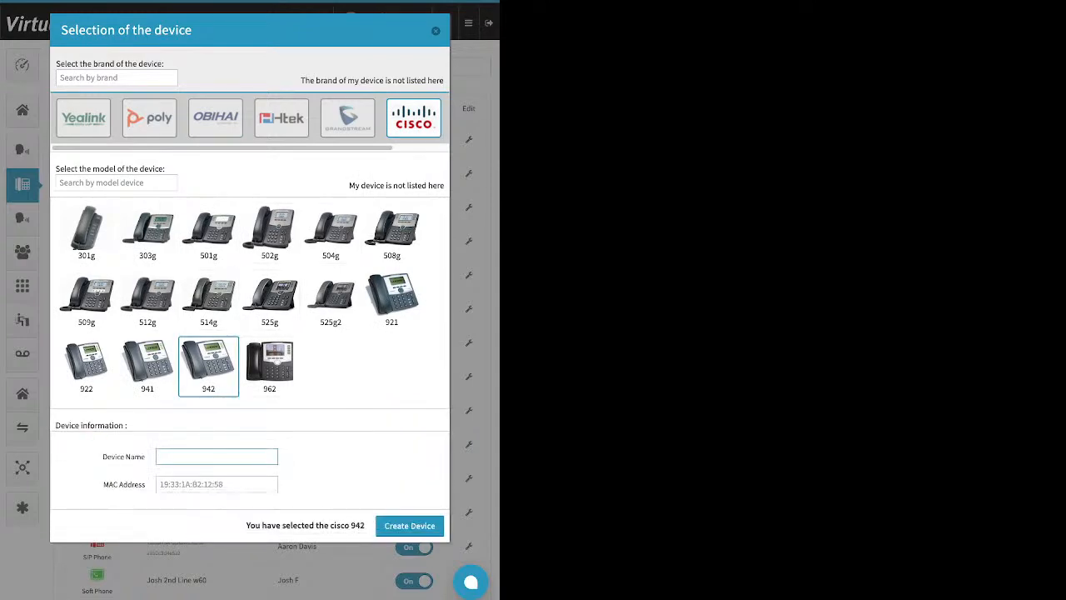
left_click_drag(102, 456, 145, 456)
left_click_drag(103, 484, 146, 484)
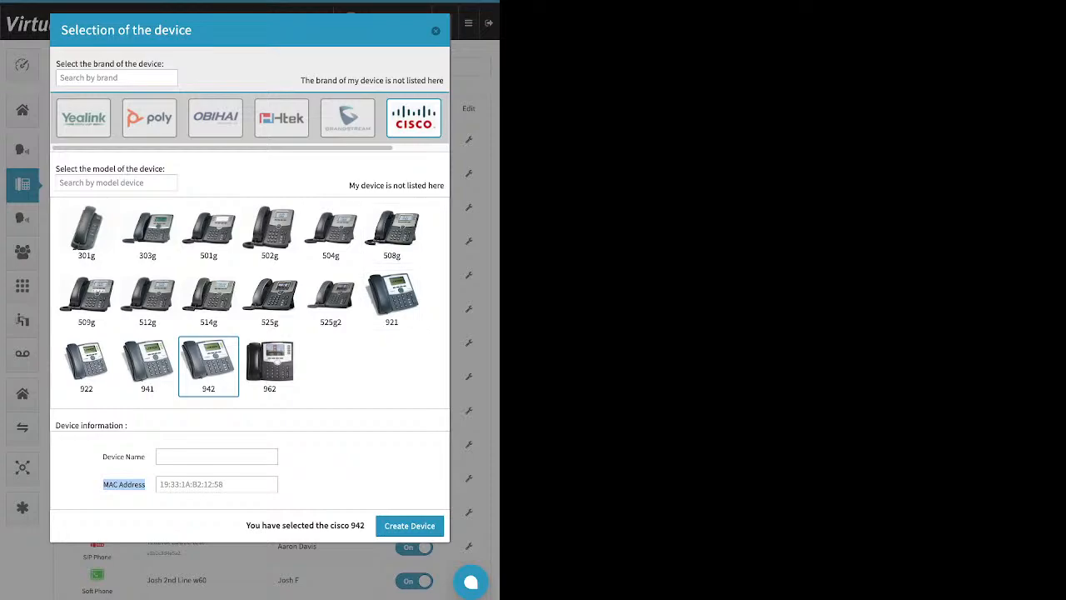
left_click(435, 31)
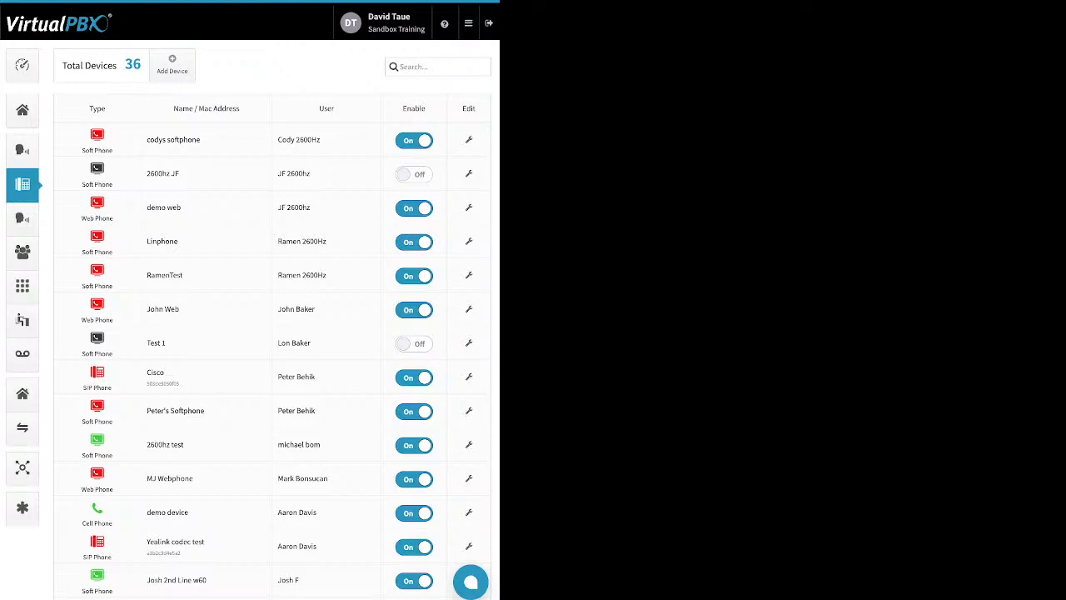
Step: Open the form for adding a cell phone, review its Device Name and Number fields, and close it
left_click(172, 64)
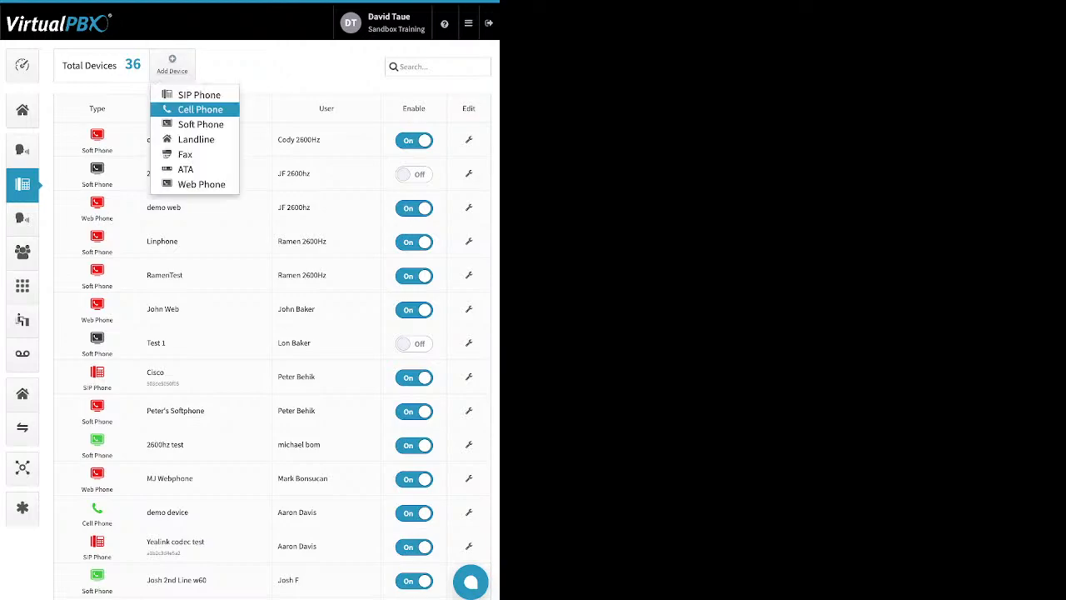
left_click(199, 110)
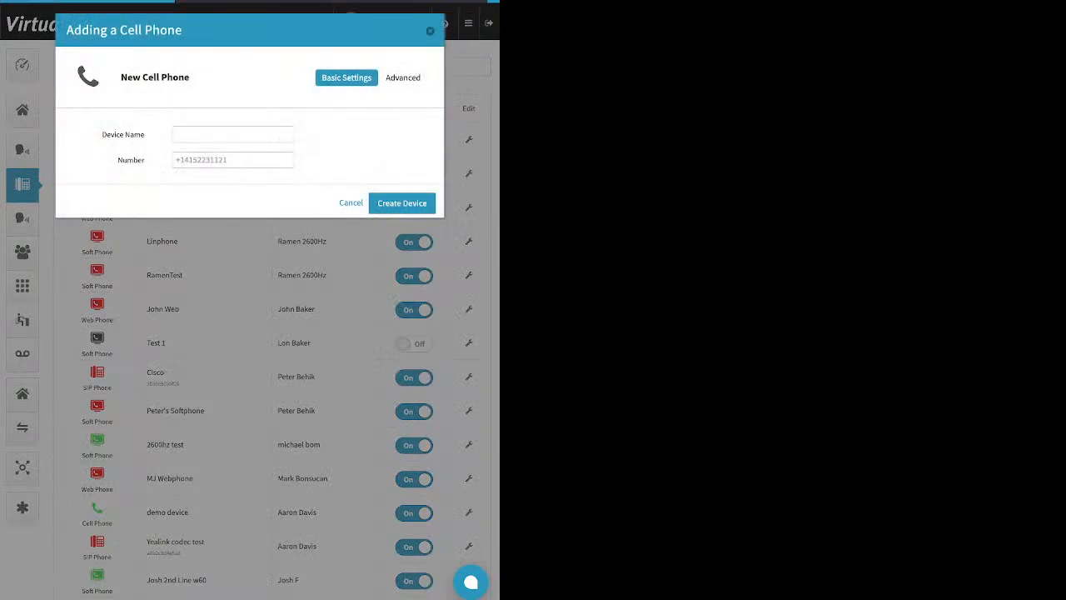
triple_click(122, 135)
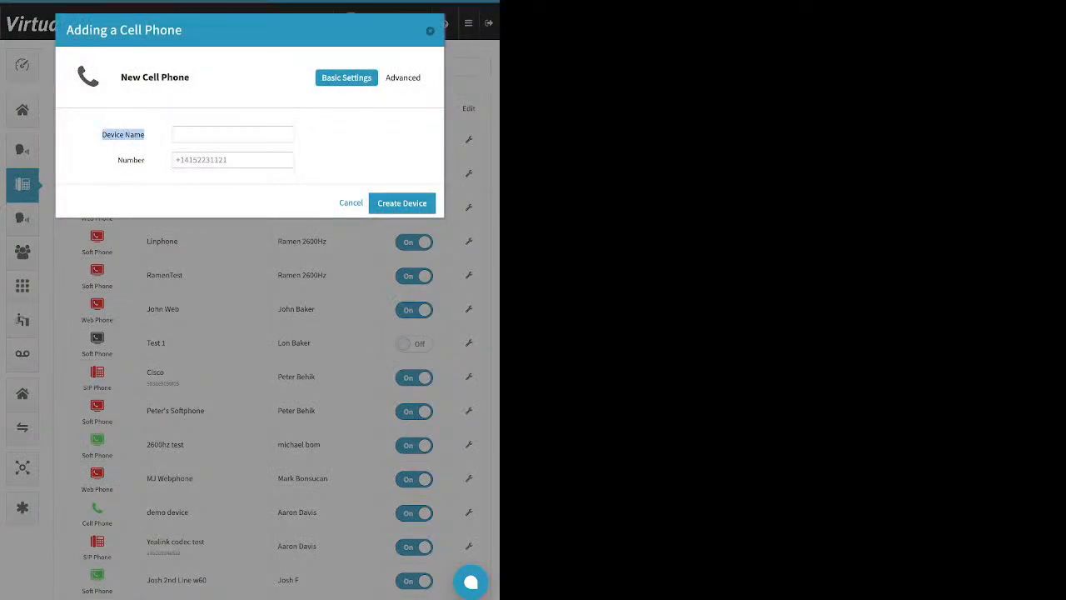
left_click(131, 160)
double_click(131, 160)
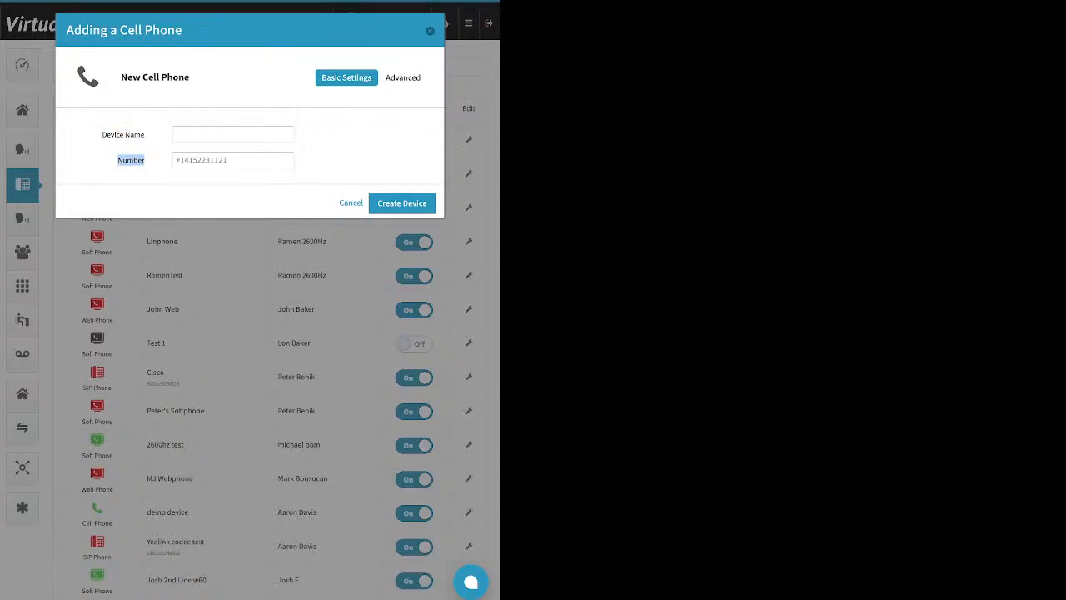
left_click(232, 160)
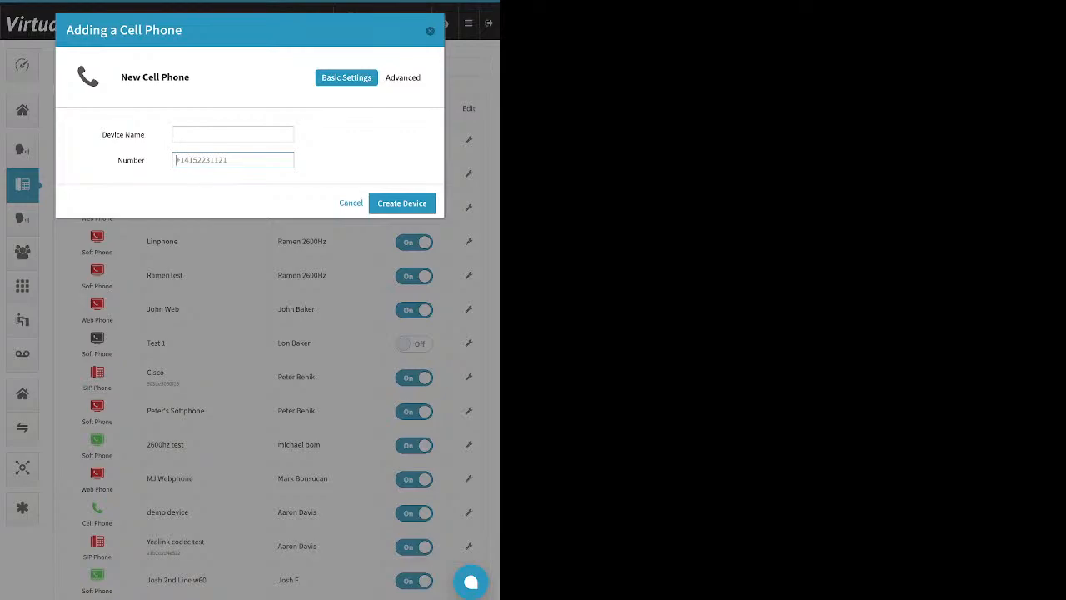
key("Escape")
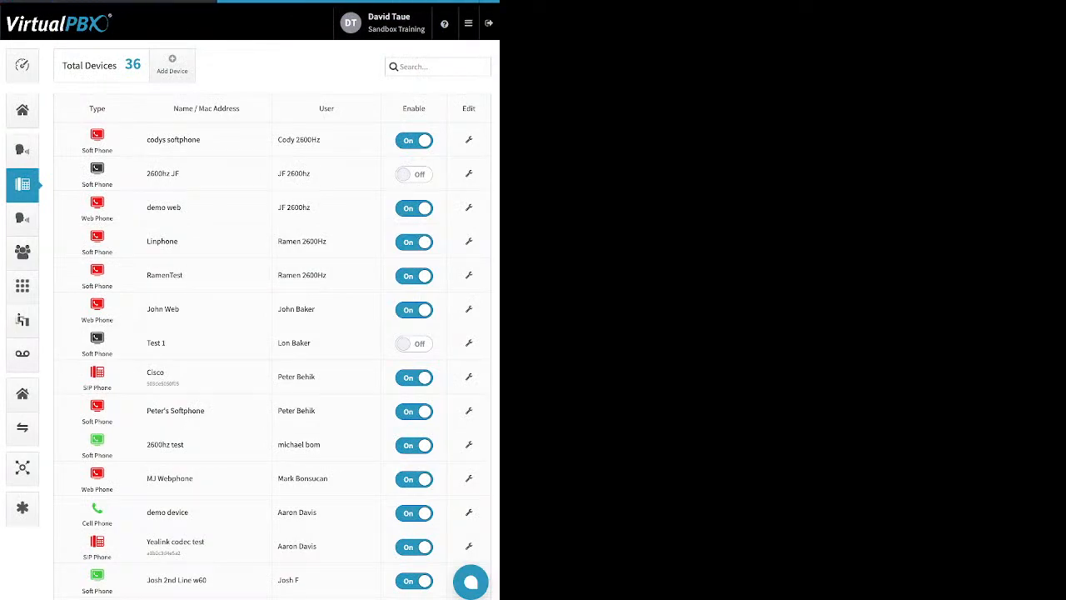
Step: Open the demo device cell phone's advanced options and examine the cellphone voicemail option, switching it on and back off
left_click(468, 512)
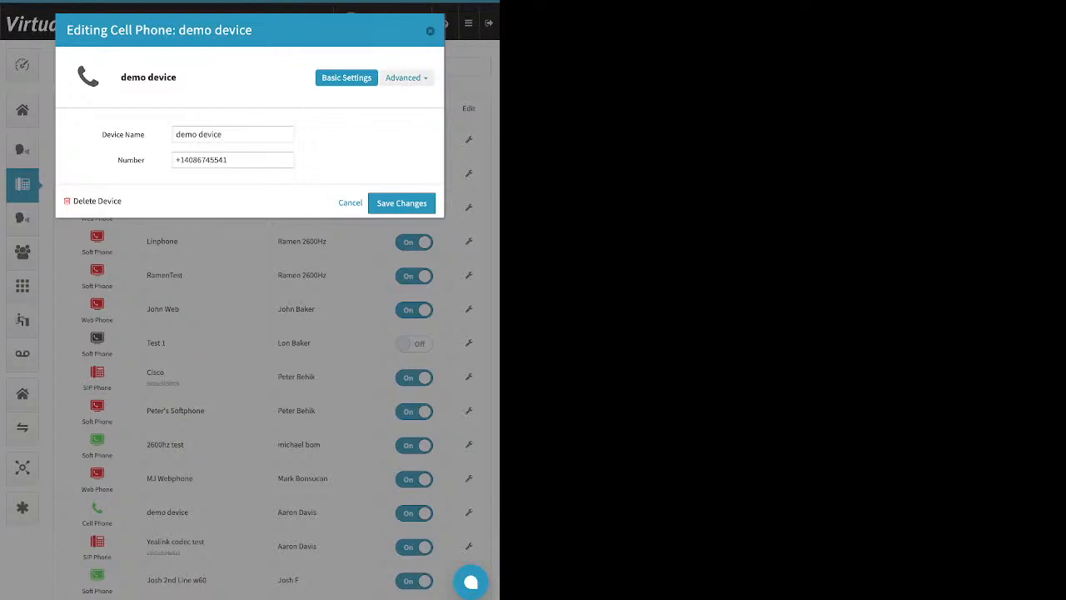
left_click(403, 78)
left_click(388, 98)
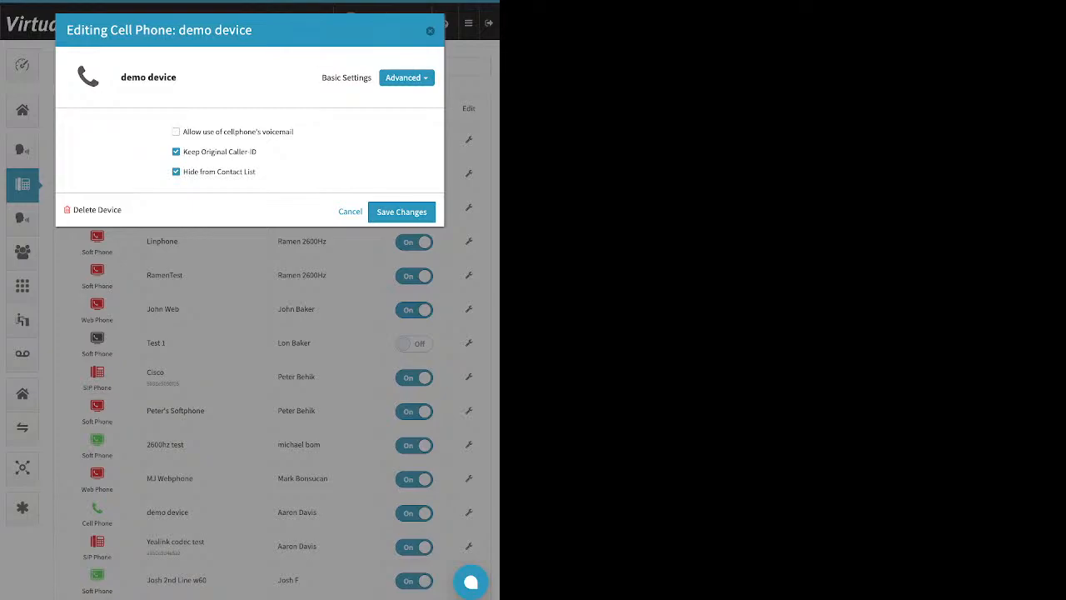
left_click_drag(295, 132, 191, 132)
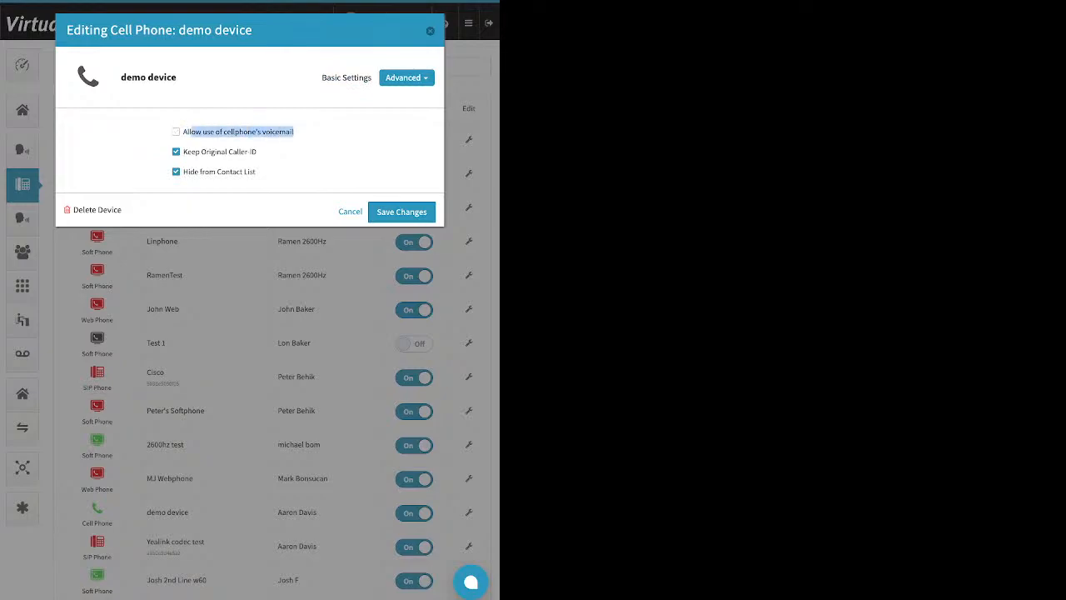
left_click(320, 140)
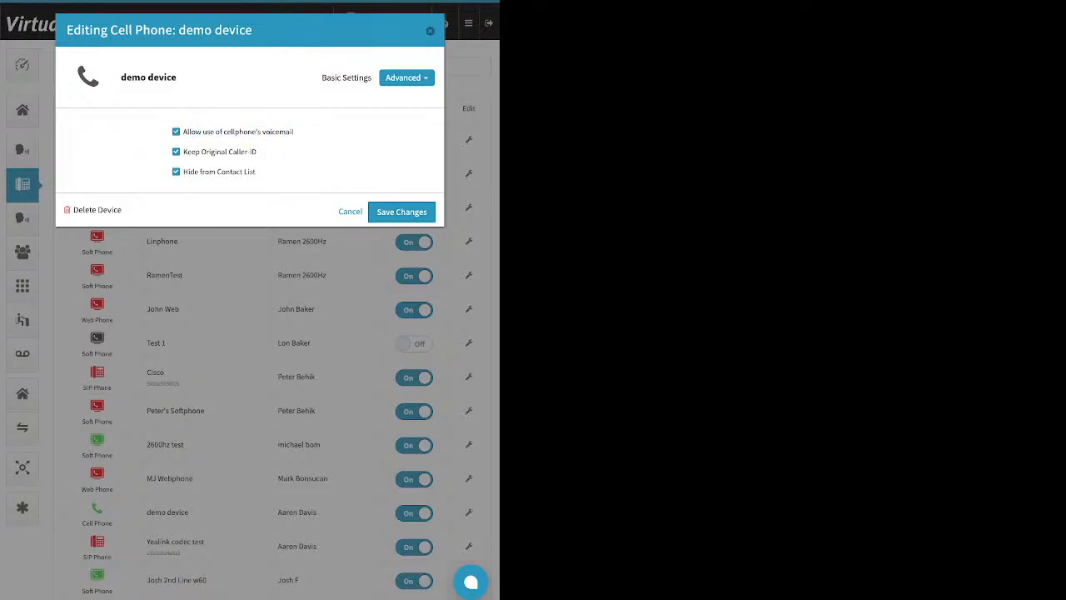
left_click_drag(293, 132, 223, 132)
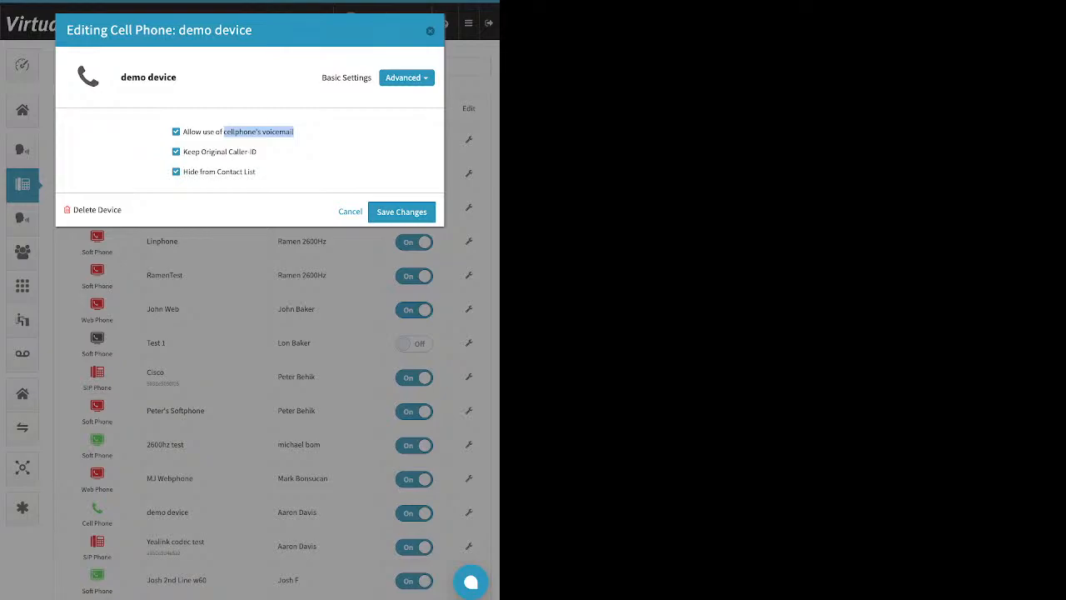
left_click(176, 132)
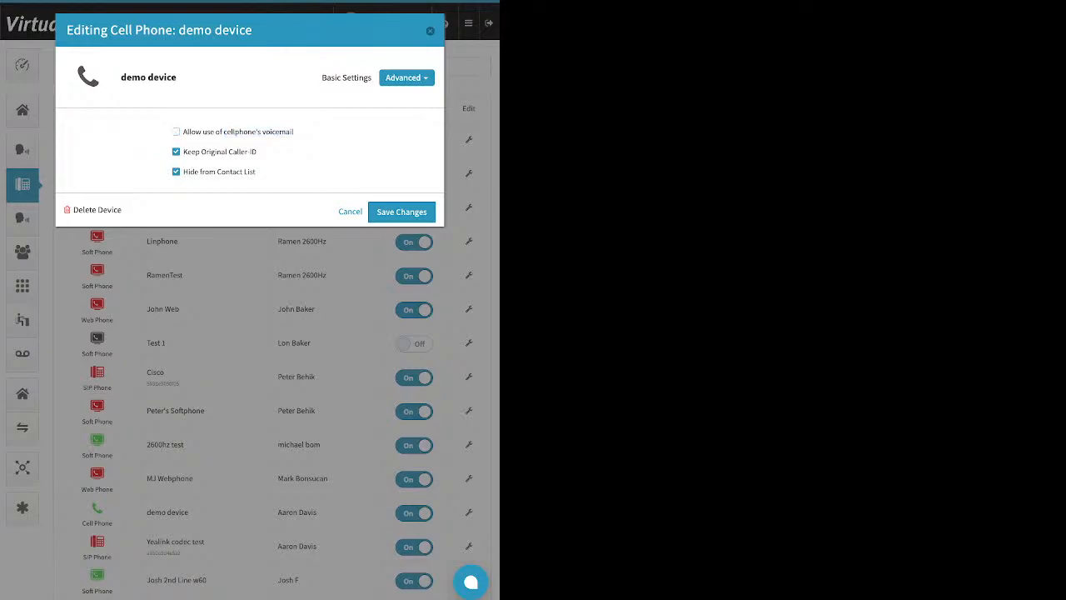
Step: Examine the Keep Original Caller-ID option, try turning it off, and cancel editing the demo device
left_click_drag(257, 151, 184, 152)
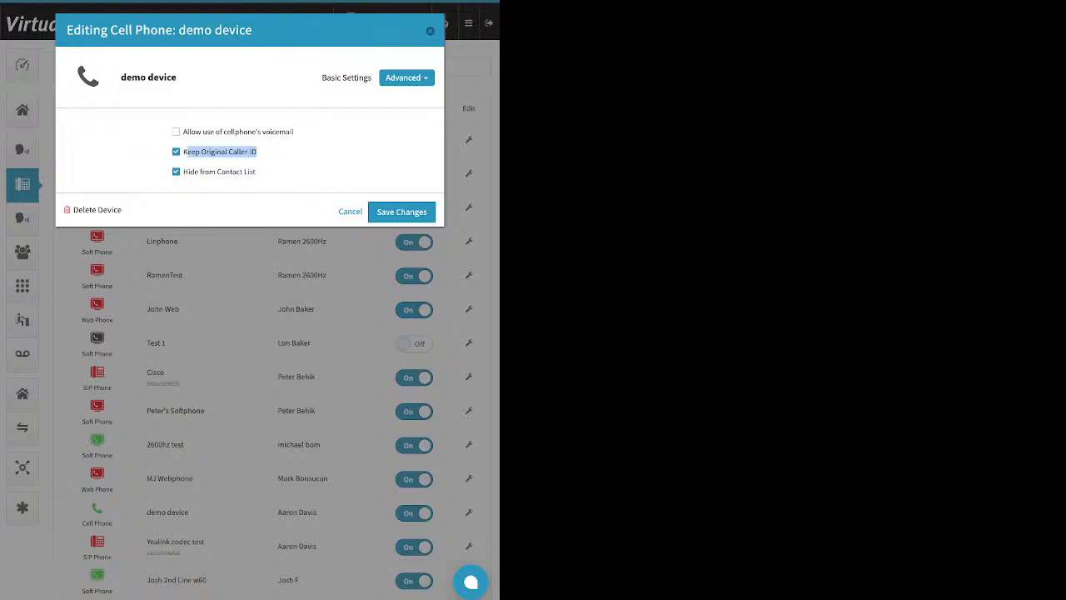
left_click(176, 151)
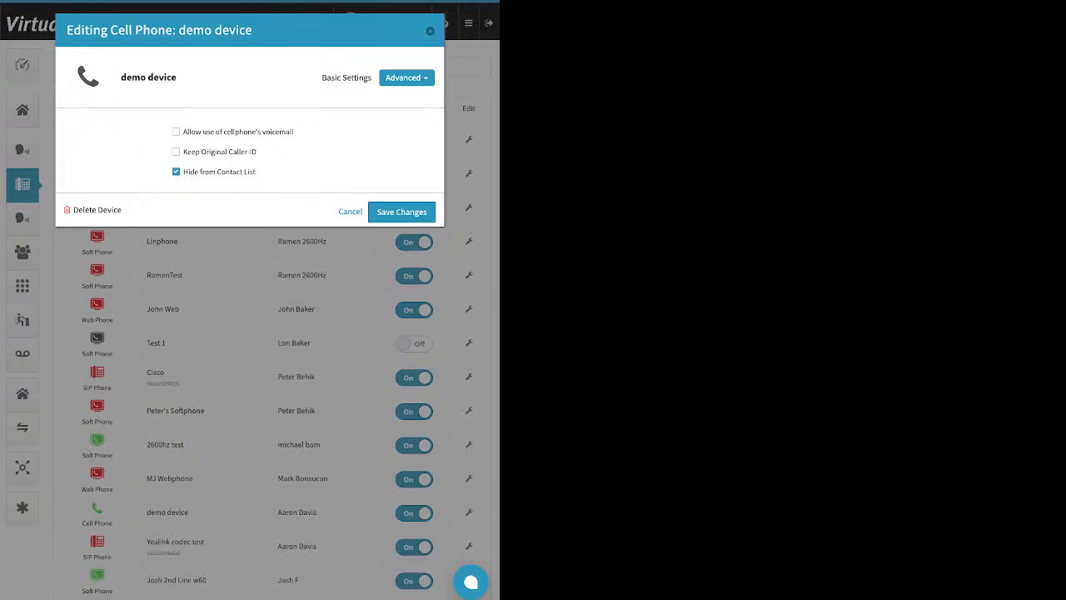
left_click(349, 211)
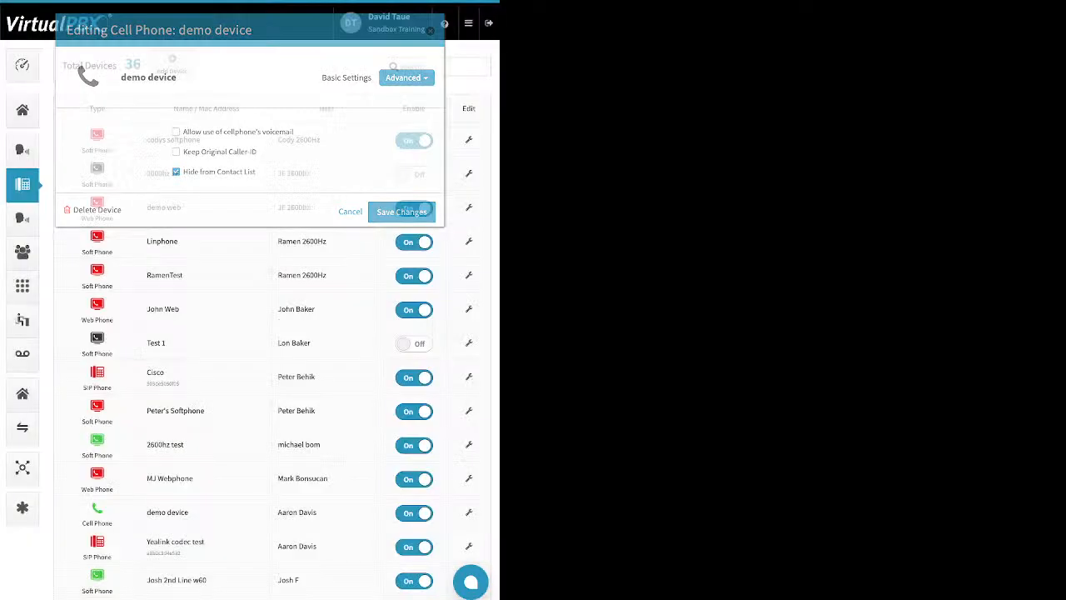
Step: Open the Company Caller ID settings from the dashboard, review the caller ID number, and close them
left_click(23, 65)
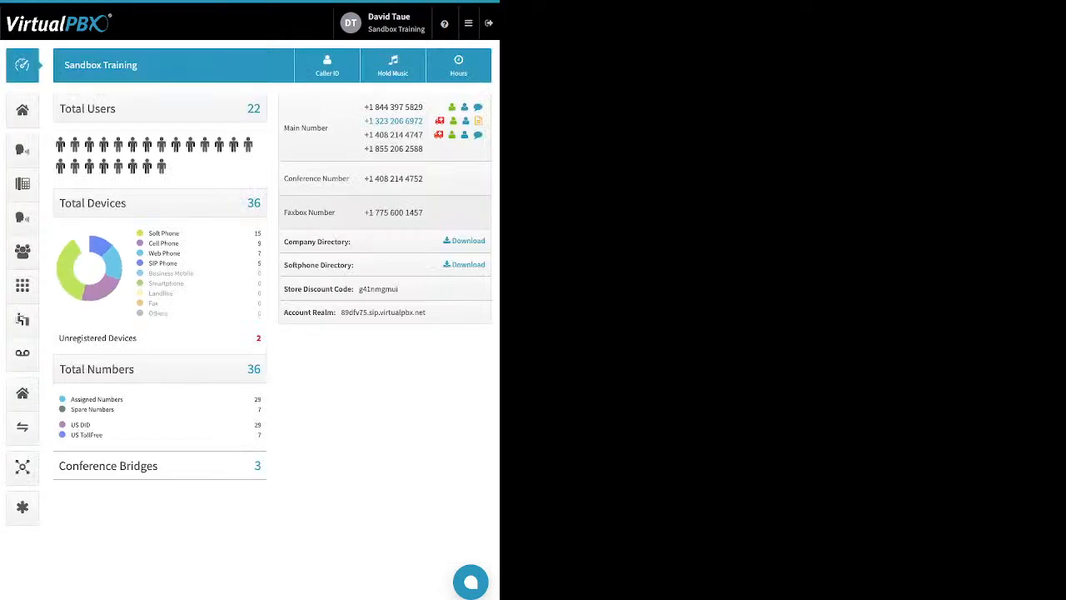
left_click(327, 65)
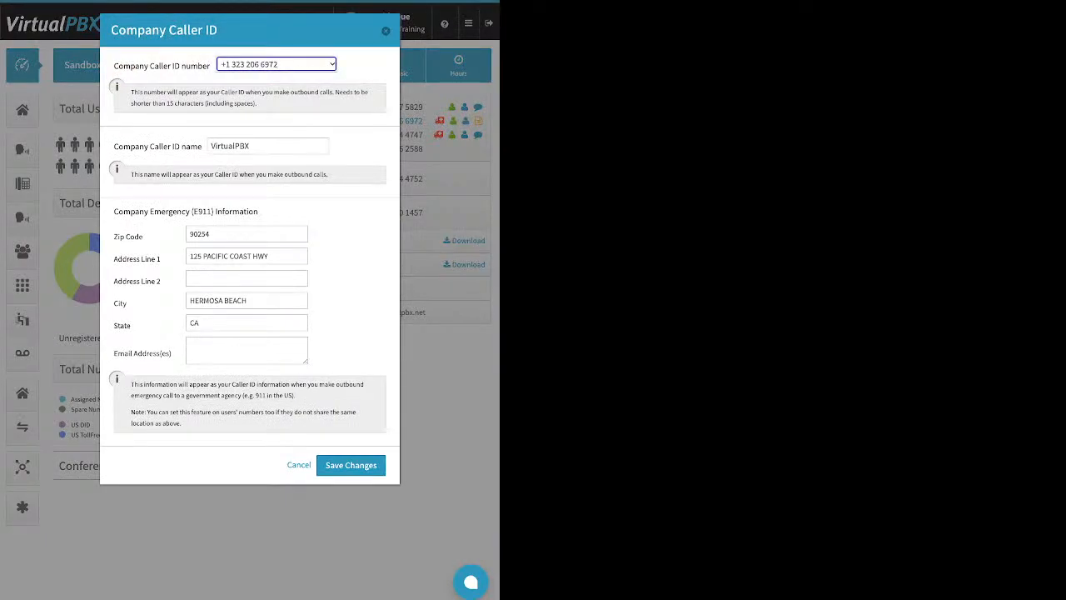
key("Escape")
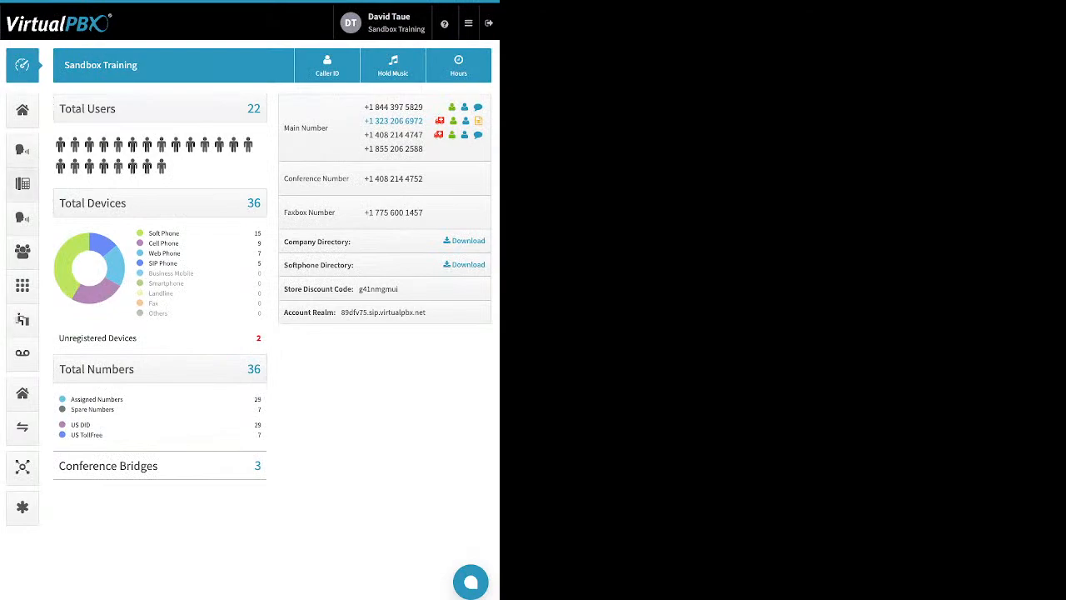
Step: Open the form for adding a soft phone from the devices list, review its device name, SIP credentials and realm, and close it
left_click(22, 184)
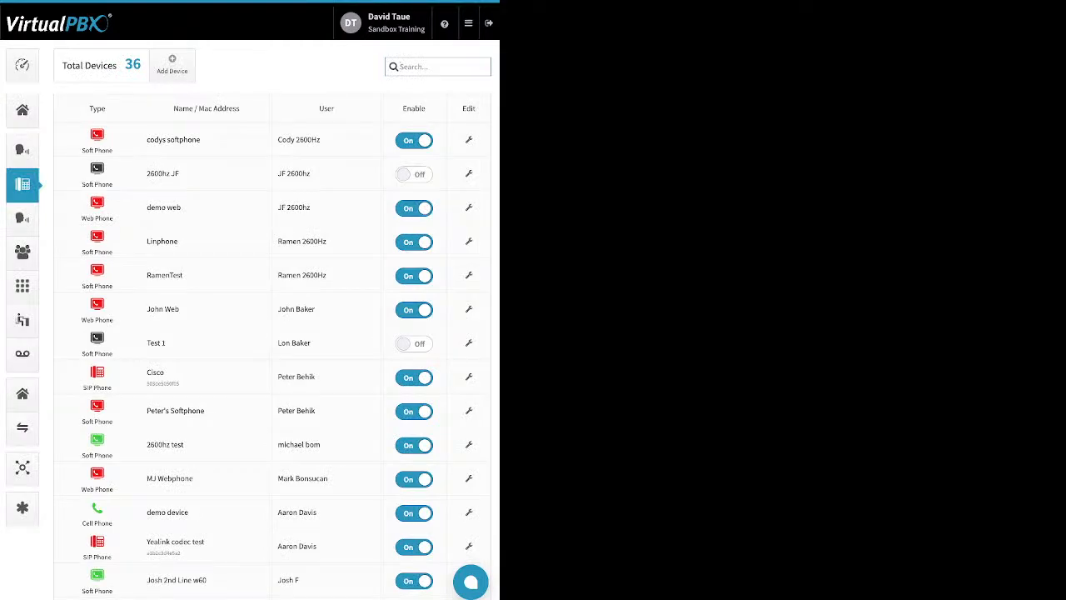
left_click(172, 65)
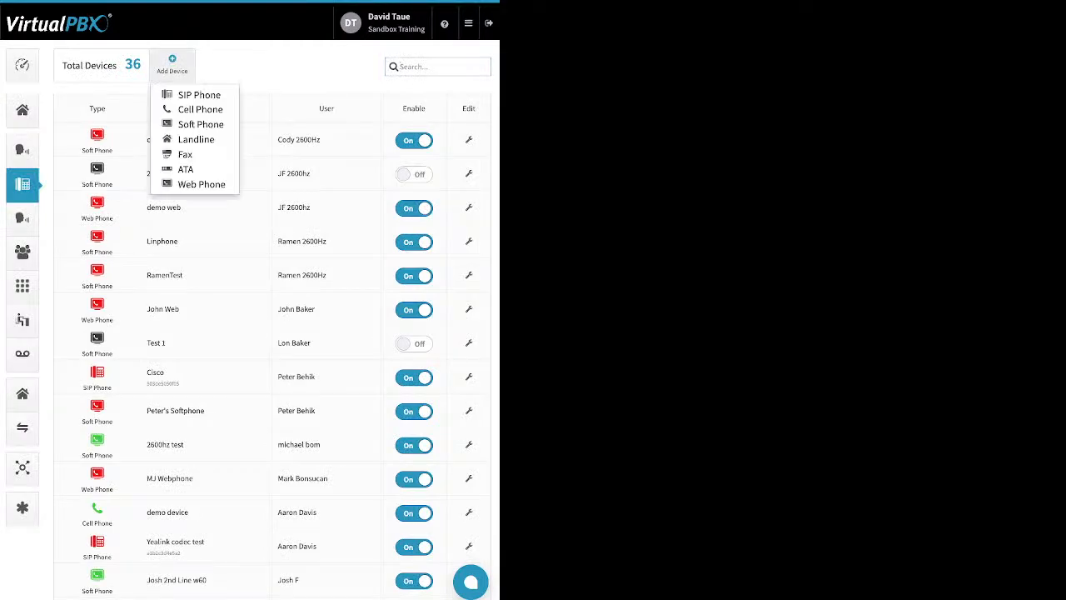
left_click(199, 125)
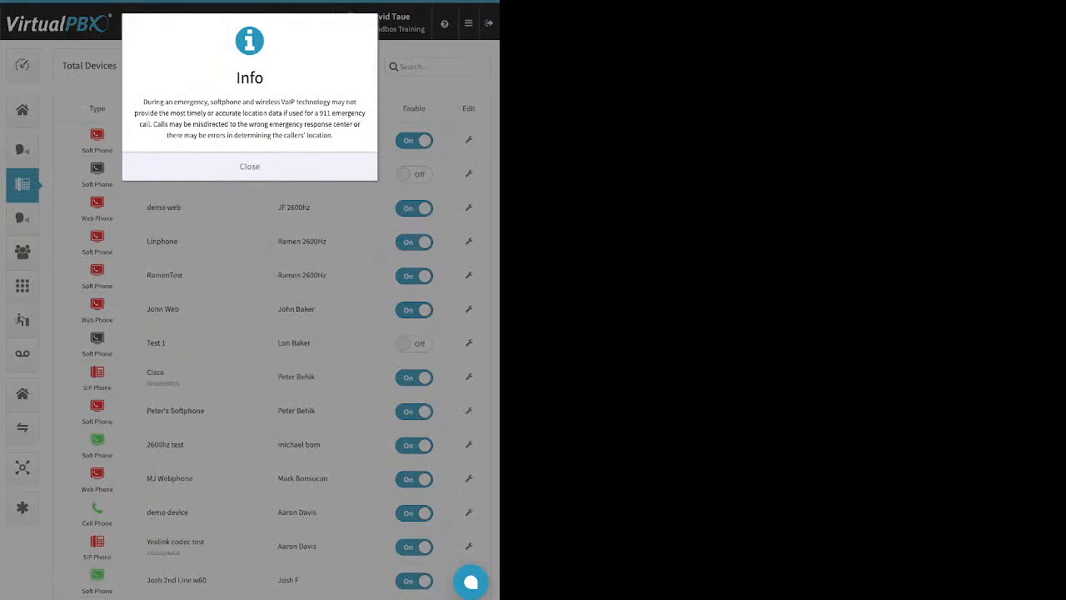
left_click(250, 166)
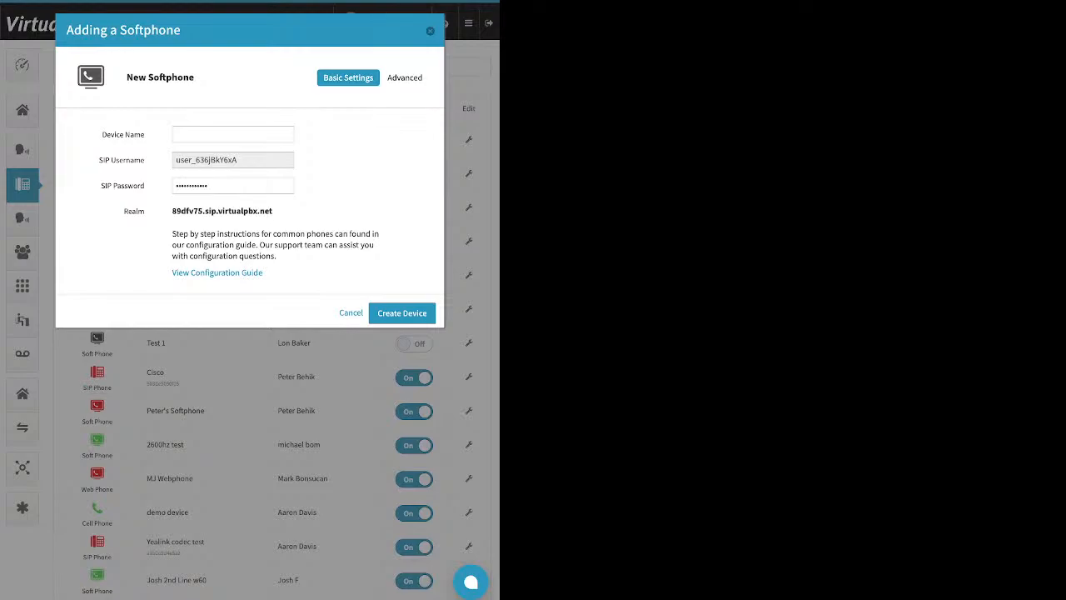
left_click(233, 134)
left_click_drag(246, 160, 175, 160)
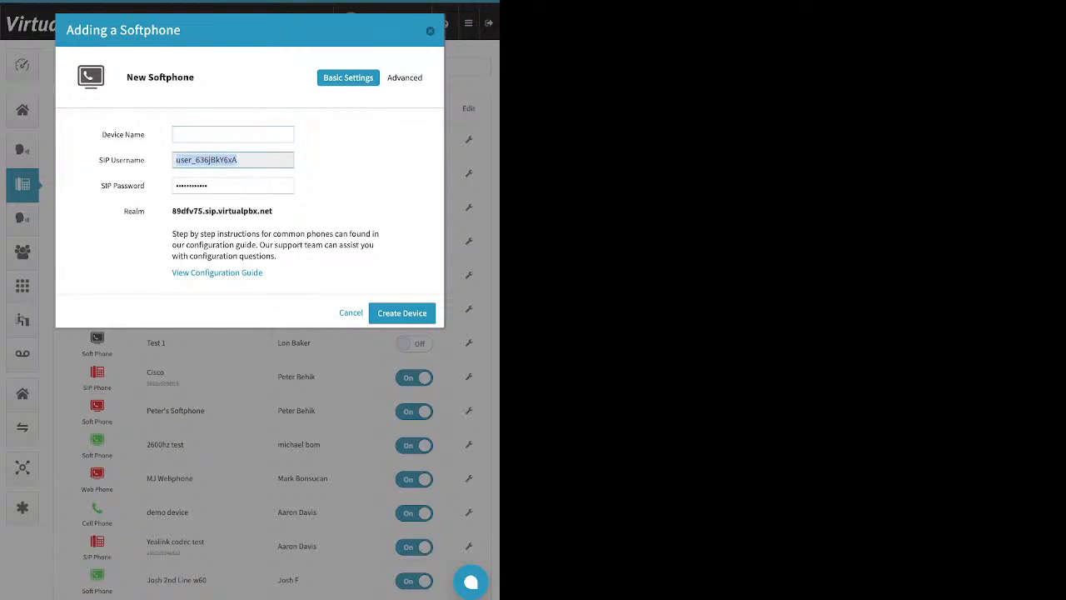
left_click(238, 186)
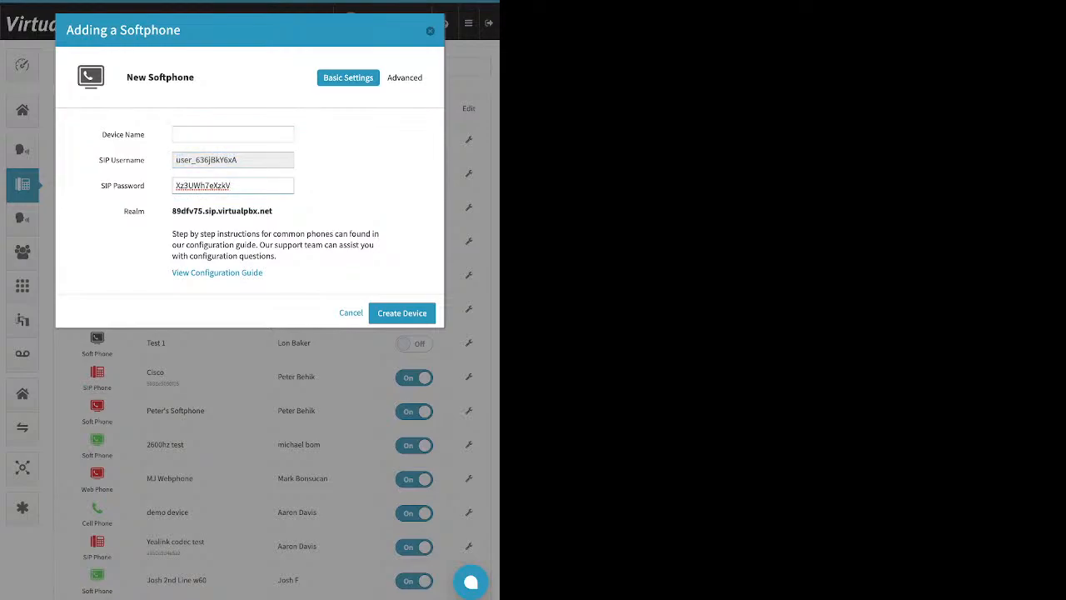
left_click_drag(231, 186, 175, 186)
left_click_drag(273, 211, 173, 212)
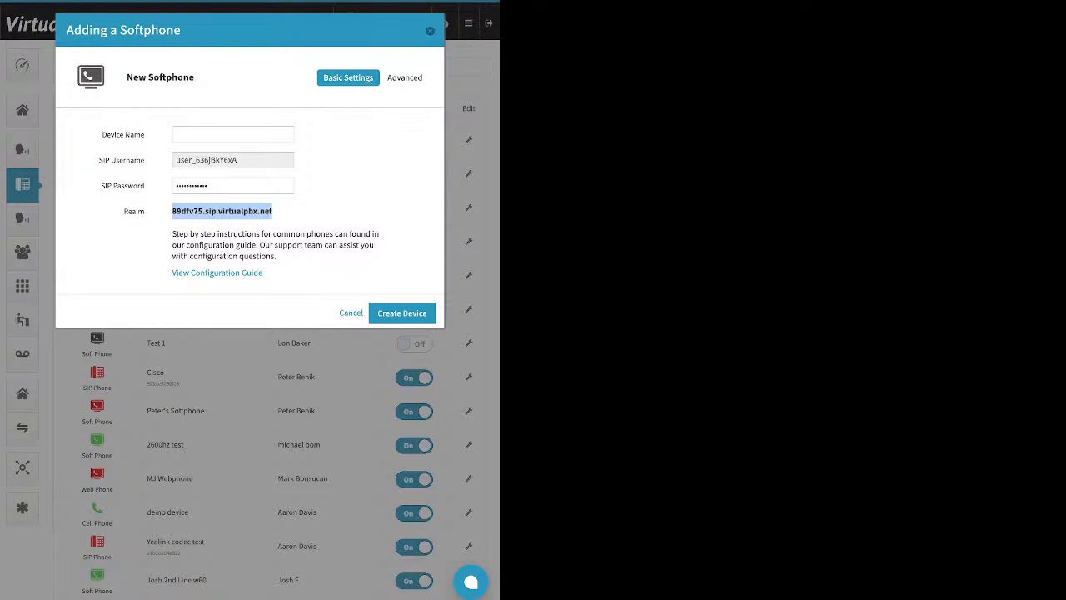
left_click(429, 31)
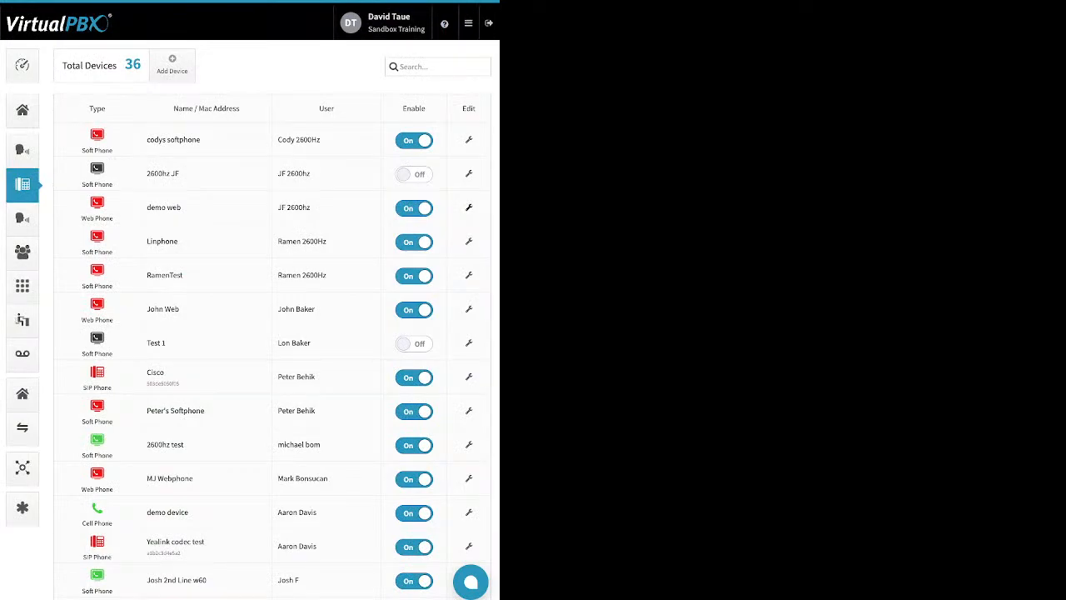
Step: Open the demo web webphone for editing, look over which advanced settings it offers, and close it
left_click(468, 206)
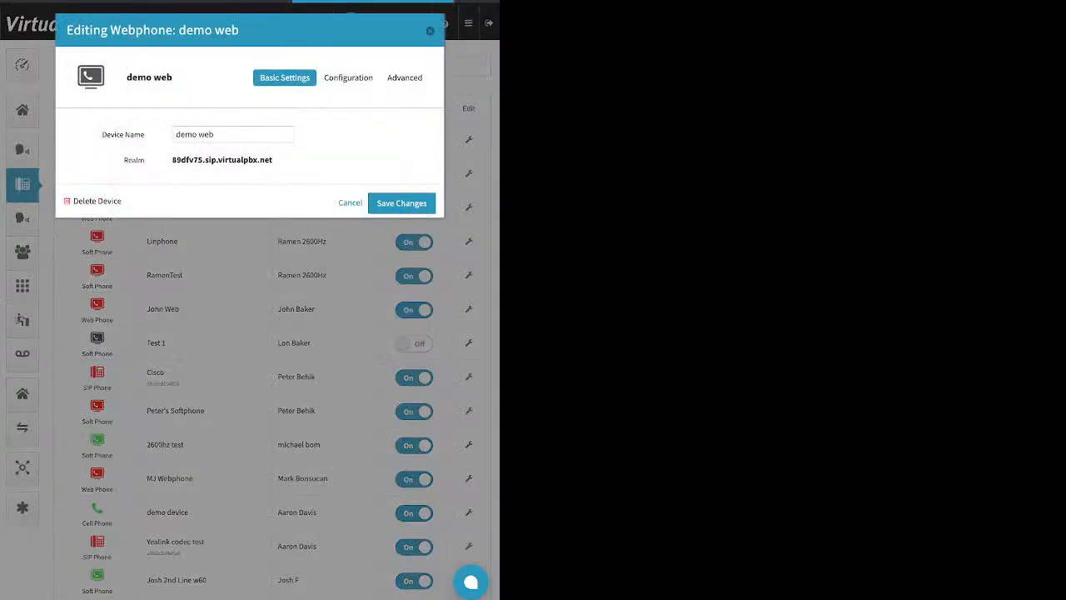
left_click(405, 77)
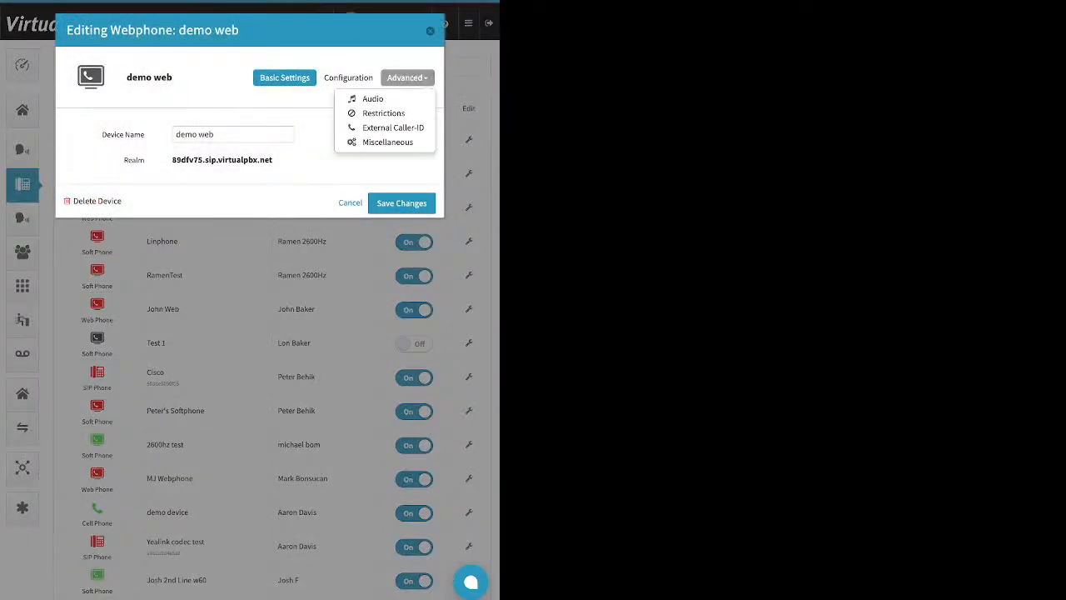
left_click(430, 31)
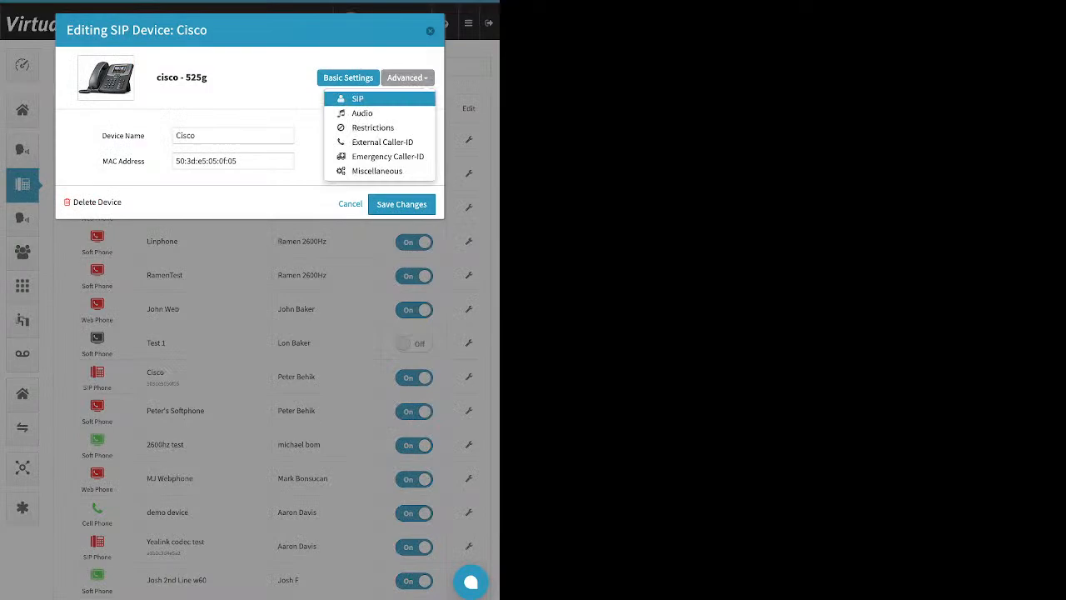
Step: Review the Cisco device's SIP info and audio settings, trying G722.1 @ 16khz below G722.1 @ 32khz in the available codecs
left_click(358, 98)
left_click(407, 77)
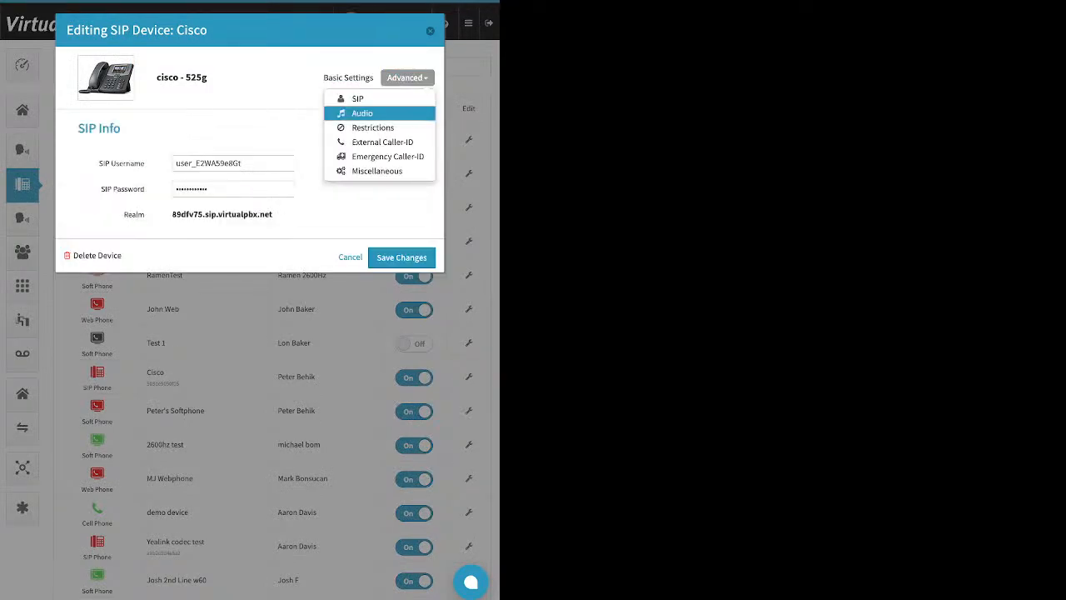
left_click(358, 111)
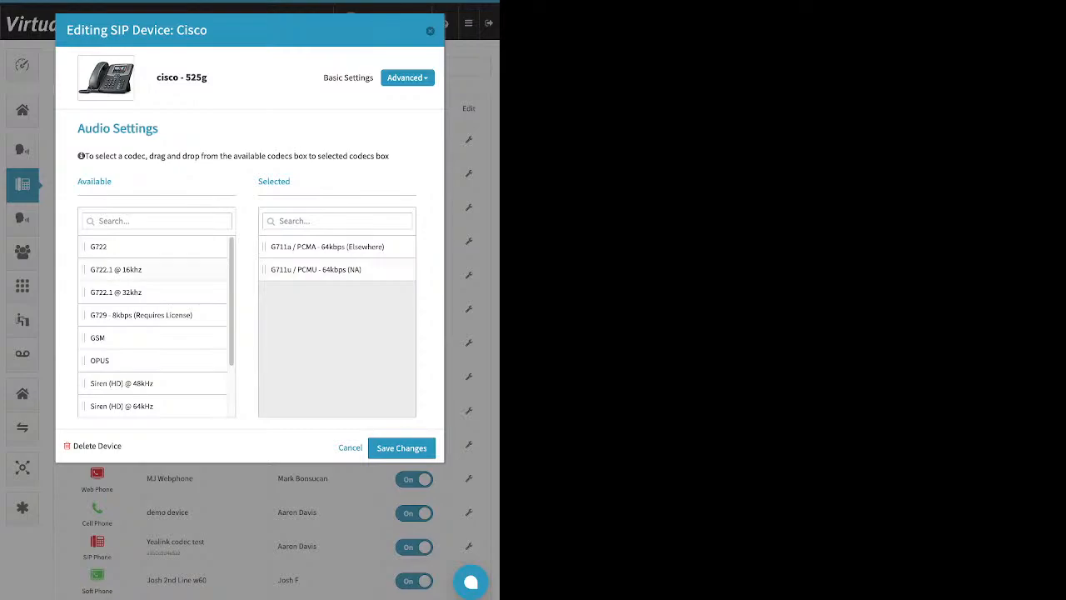
left_click_drag(116, 269, 143, 288)
Step: Examine the Cisco device's External Caller-ID number choices and its Emergency Caller-ID number and address
left_click(407, 78)
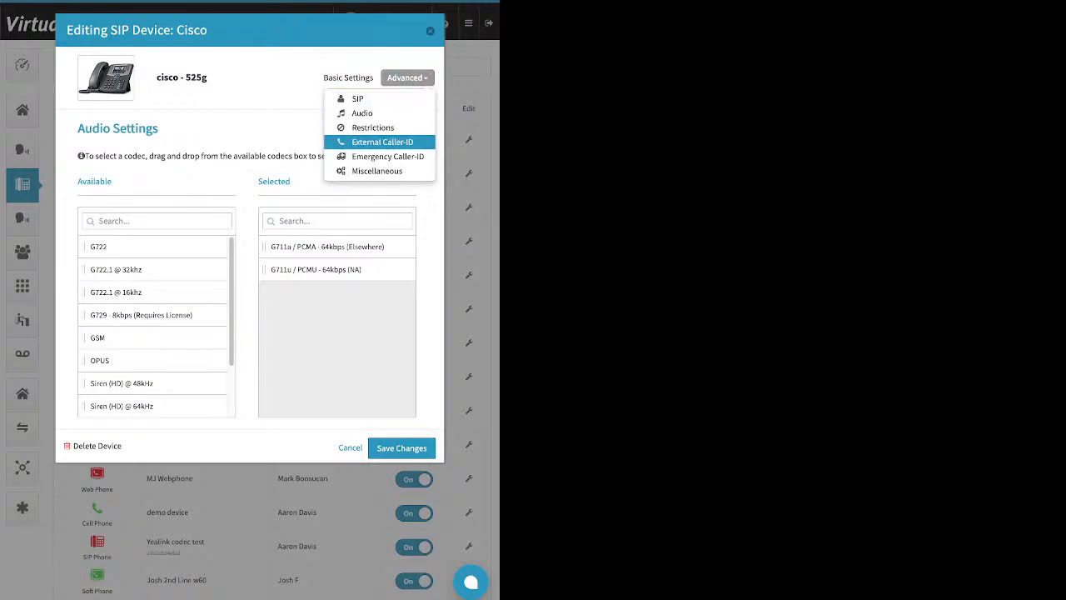
left_click(382, 142)
left_click(233, 163)
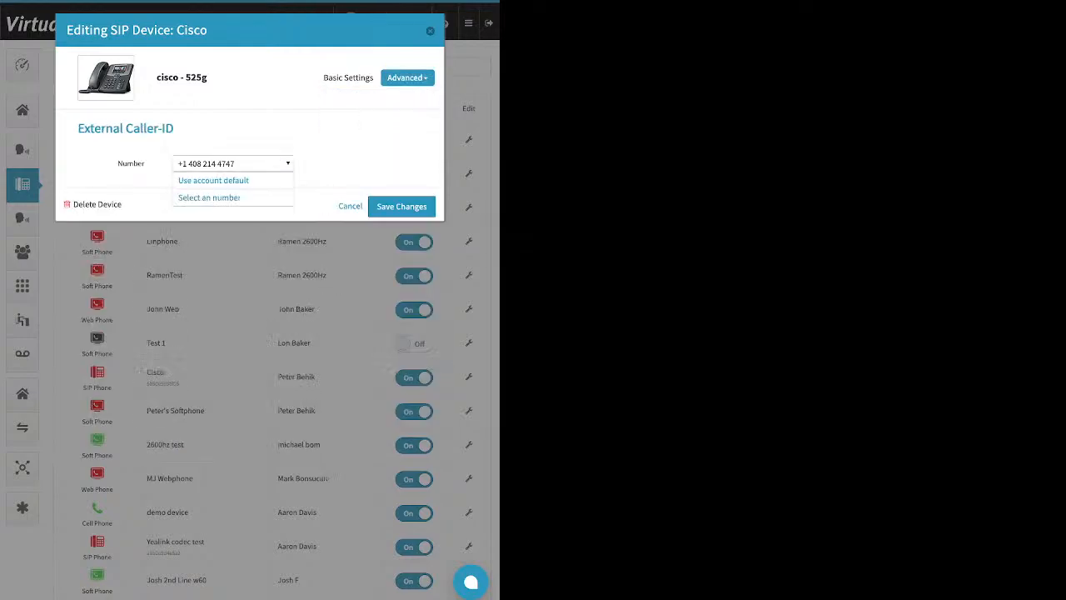
left_click(233, 164)
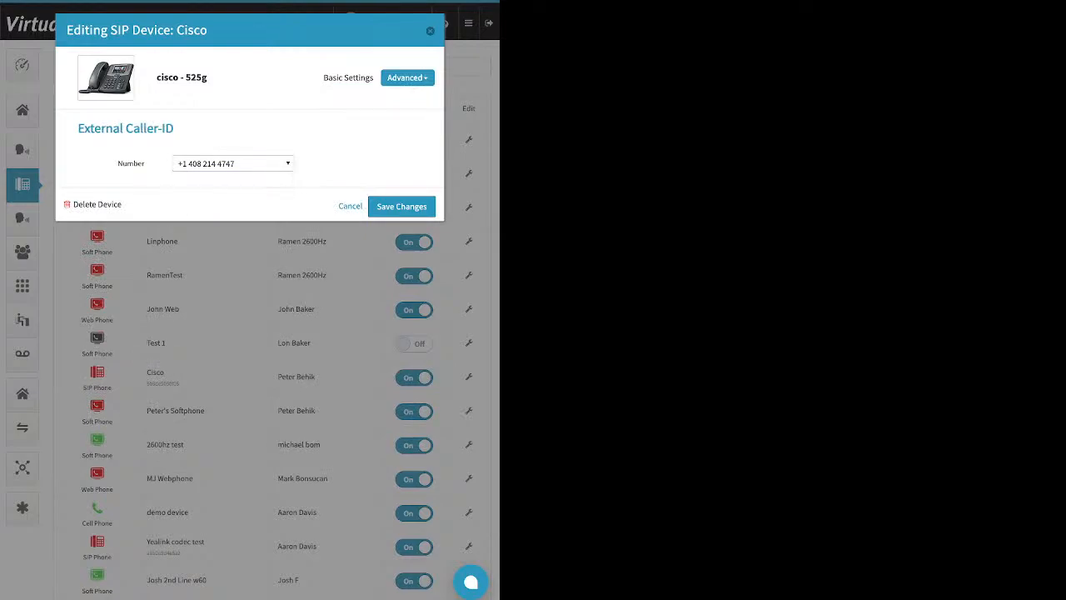
left_click(408, 78)
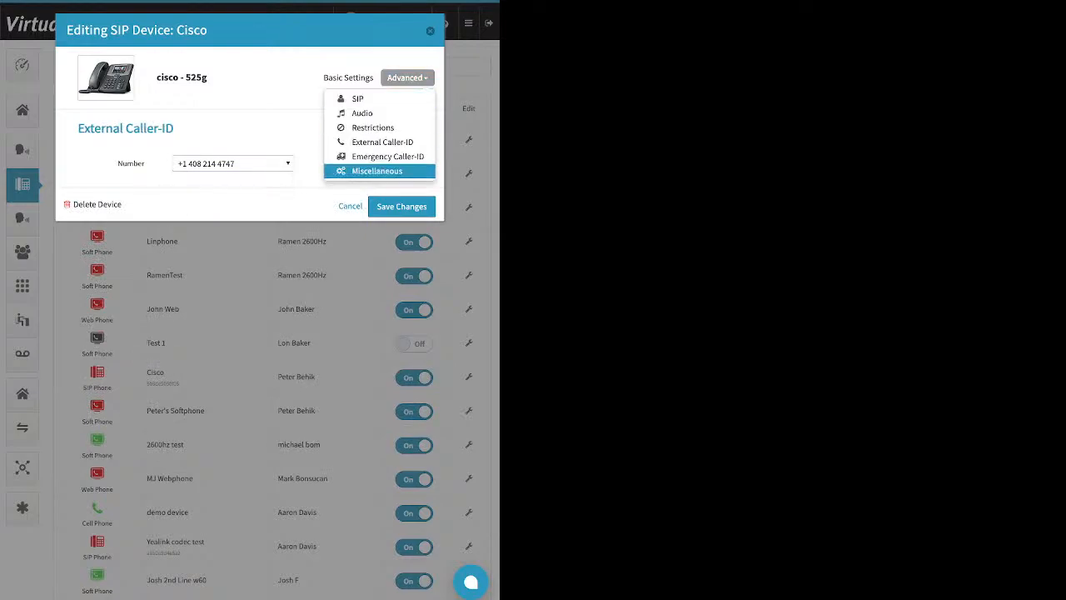
left_click(387, 156)
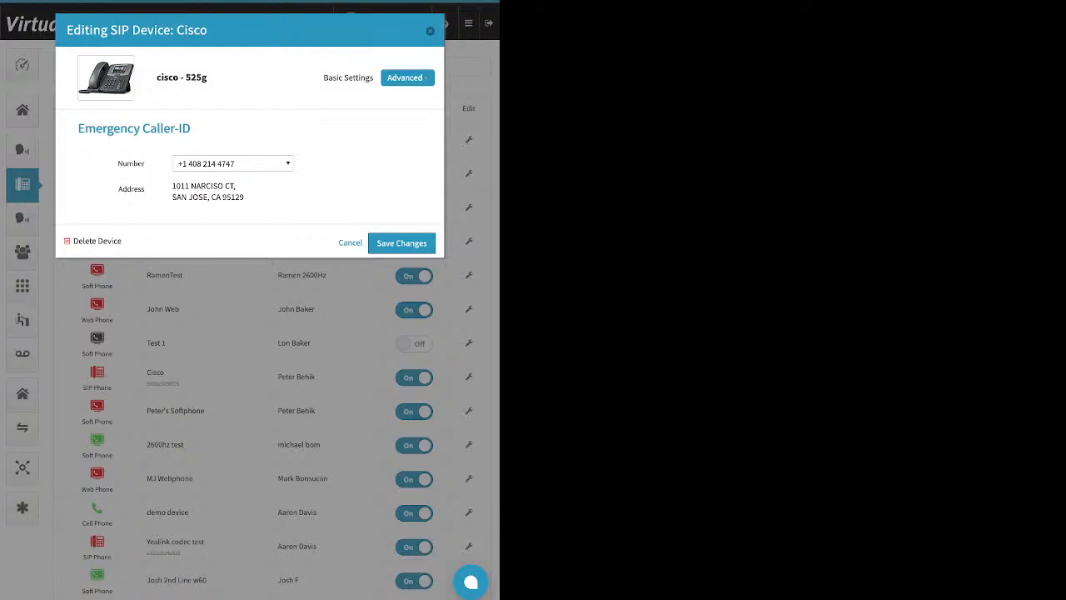
Step: Review the Cisco device's miscellaneous settings, including Allow Reprovision, and close the device without saving
left_click(407, 78)
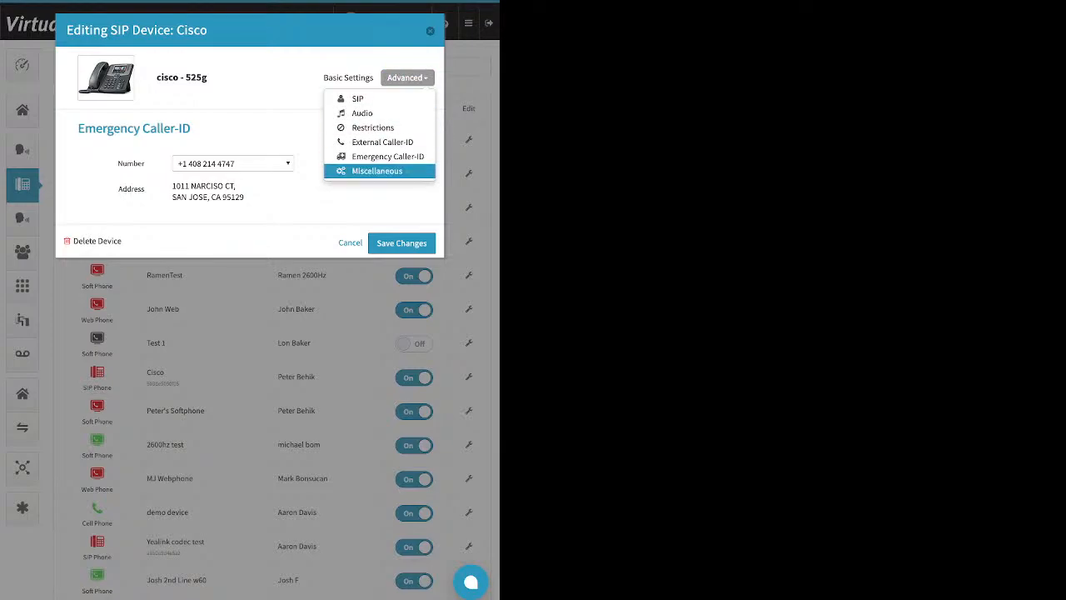
left_click(377, 171)
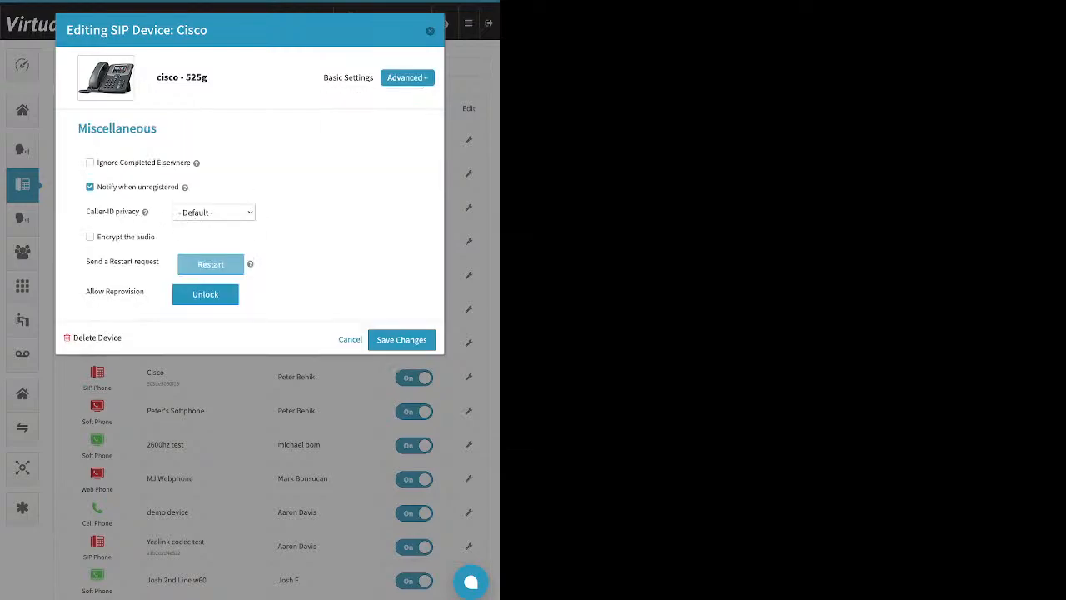
triple_click(115, 291)
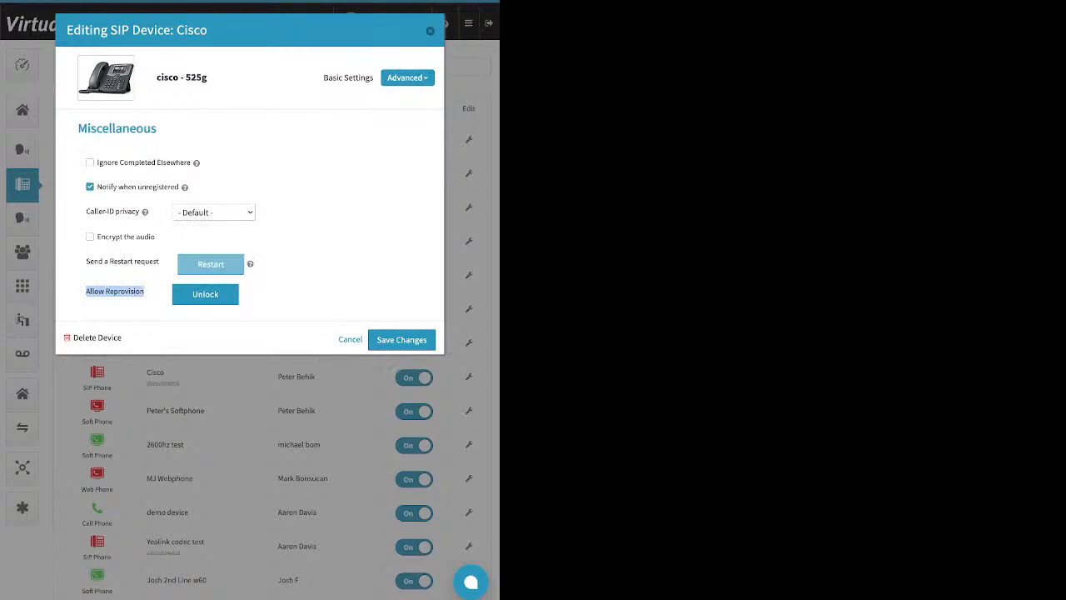
left_click(430, 31)
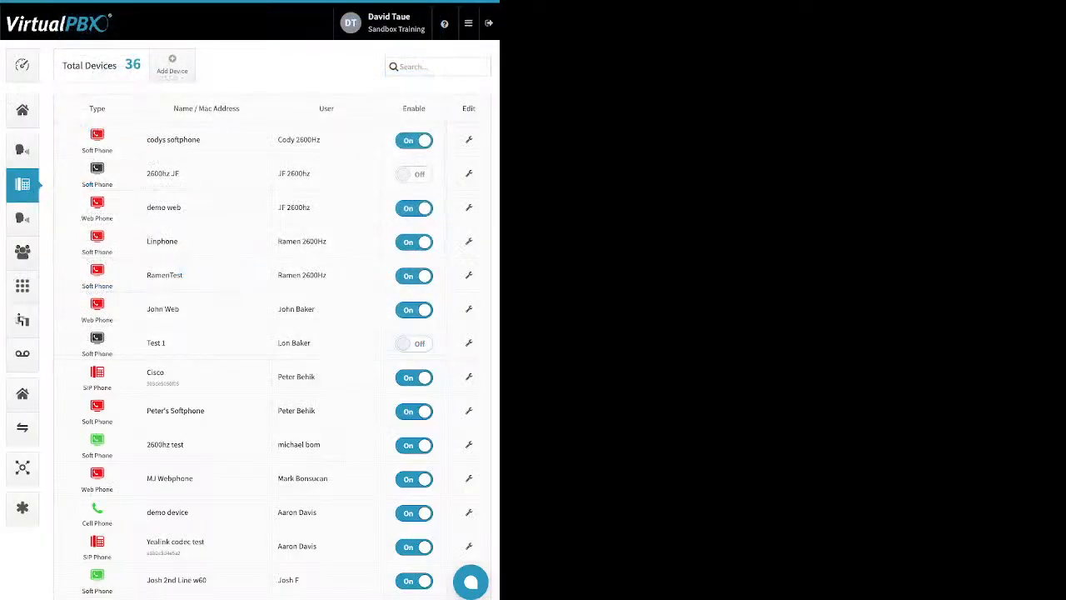
Step: Open the greetings list and examine the greeting names, their Upload, Tts and Recording sources, and the play and download options
left_click(22, 217)
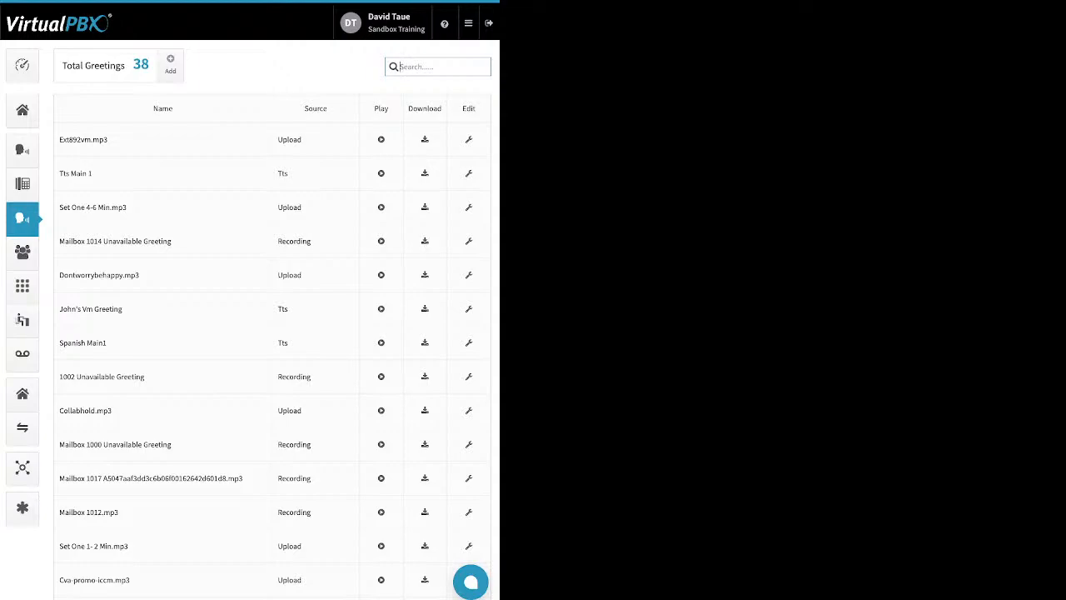
left_click_drag(59, 140, 99, 140)
left_click_drag(278, 140, 301, 140)
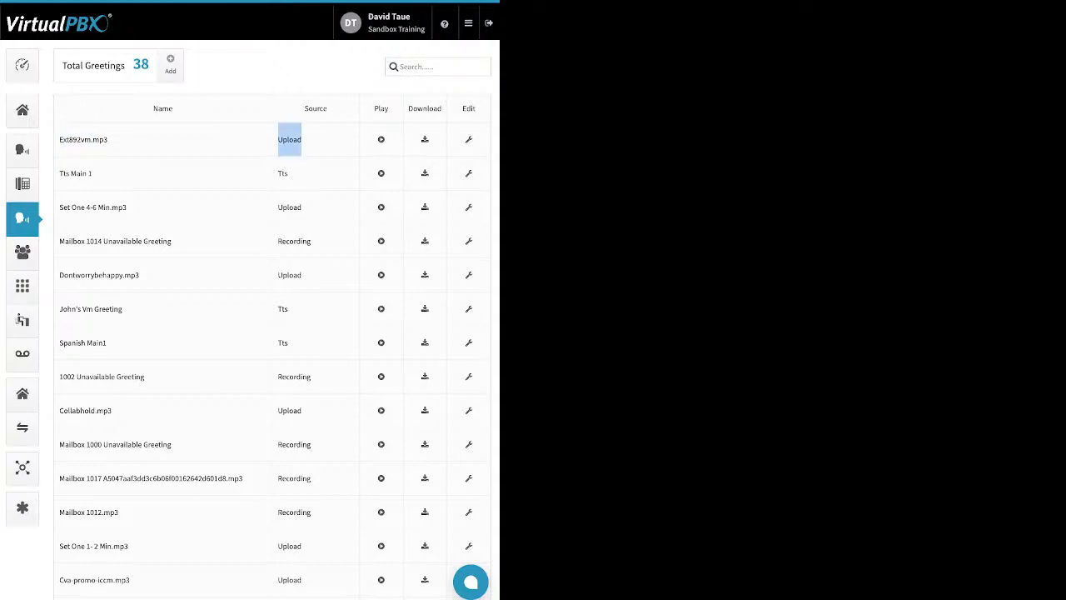
double_click(283, 173)
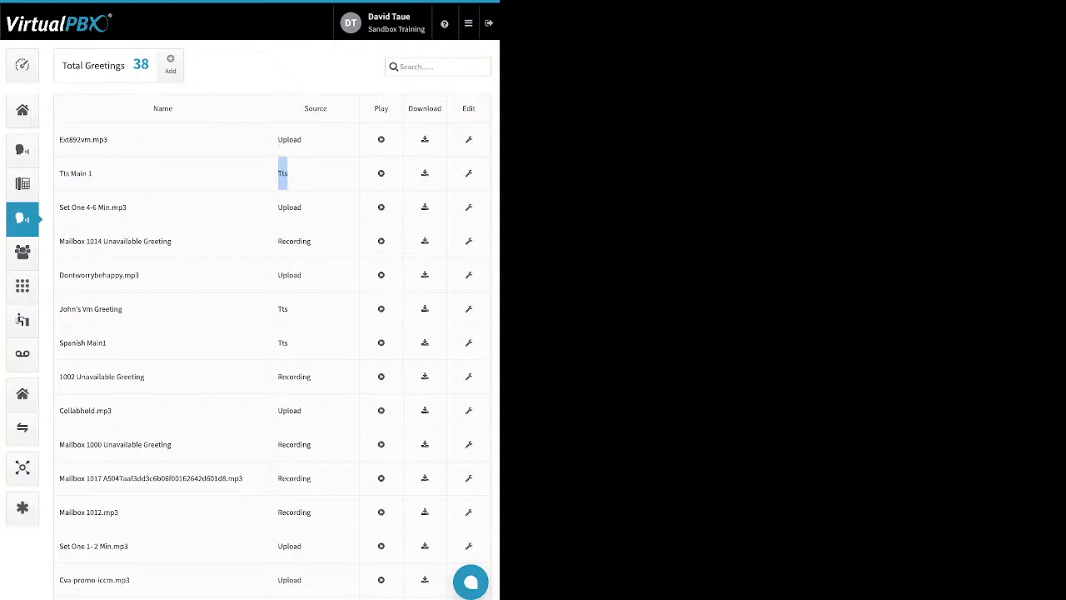
double_click(294, 241)
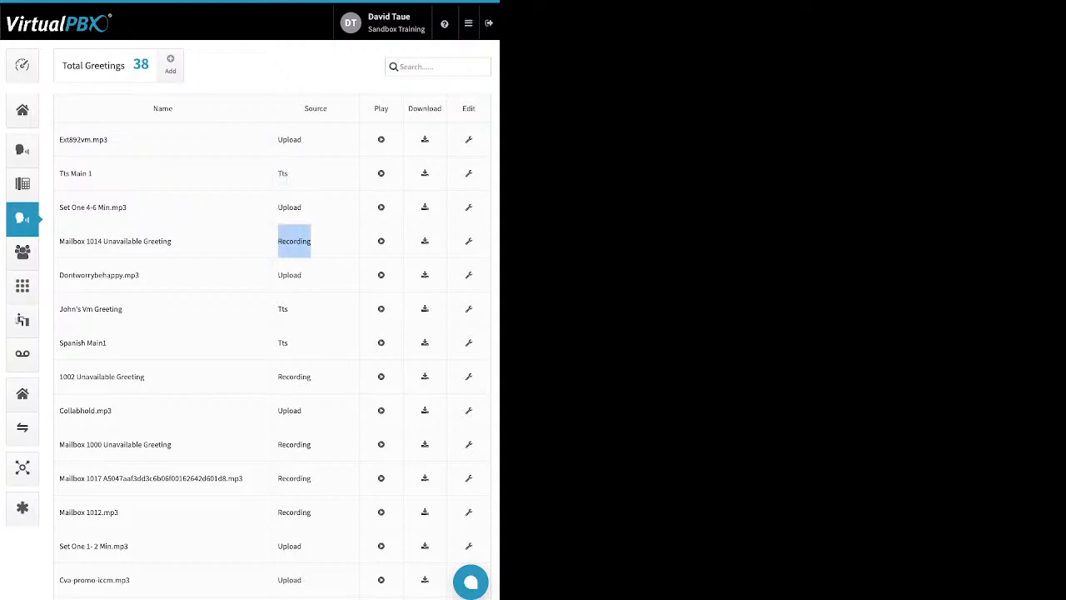
left_click_drag(388, 108, 373, 108)
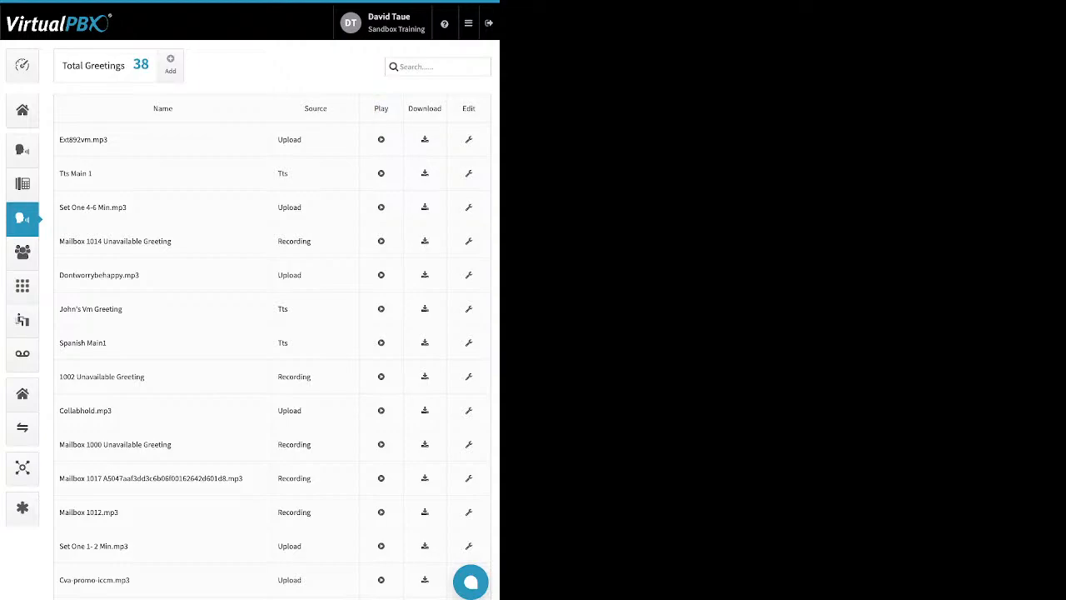
left_click_drag(442, 108, 408, 108)
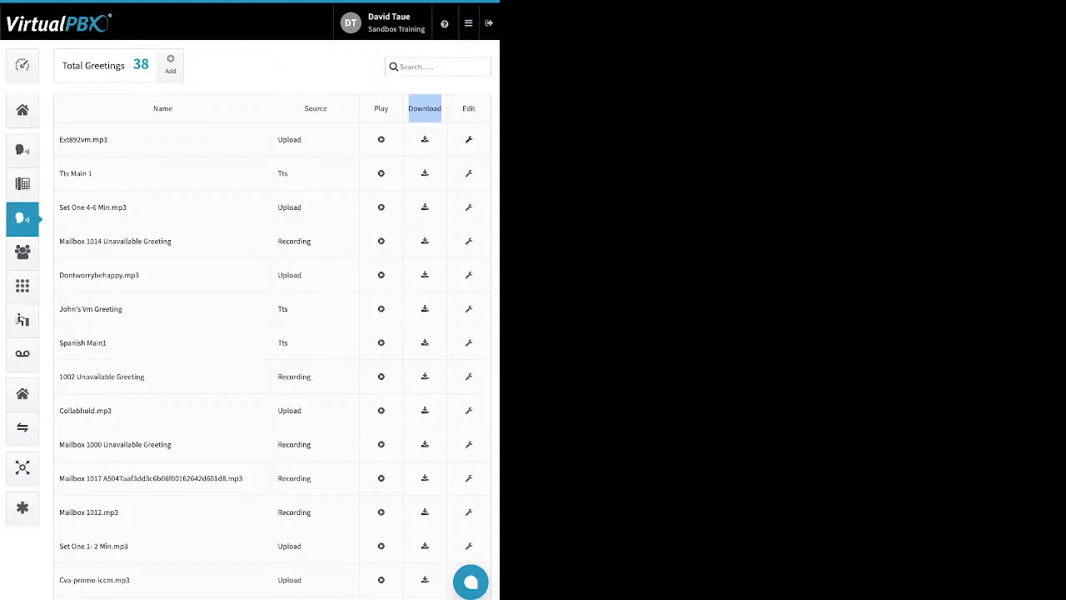
Step: Open the Ext892vm.mp3 greeting for editing, examine its name field and delete option, and close it
left_click(468, 140)
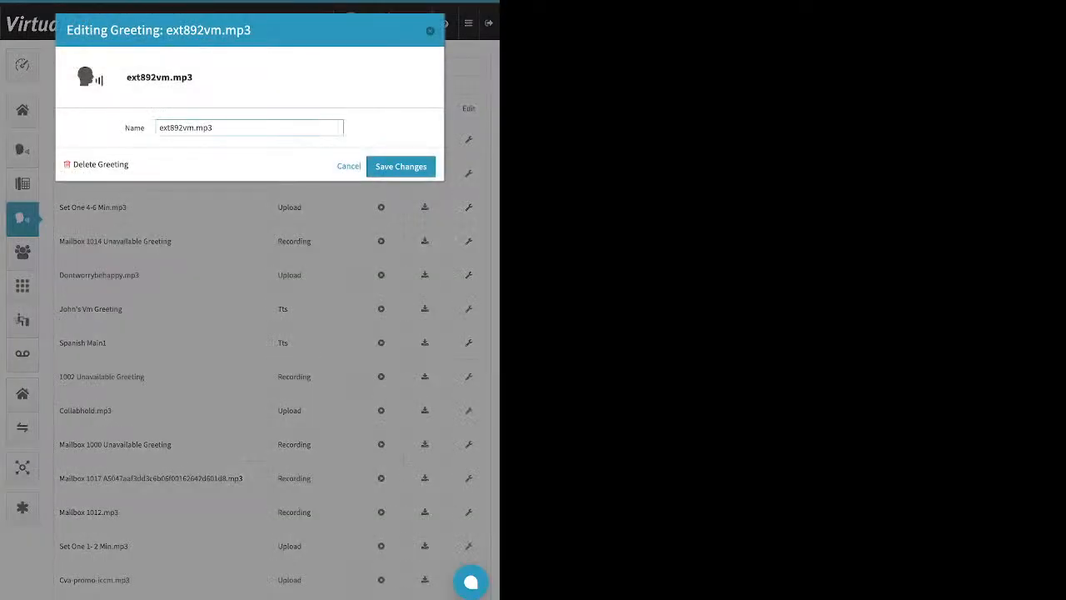
key("super+a")
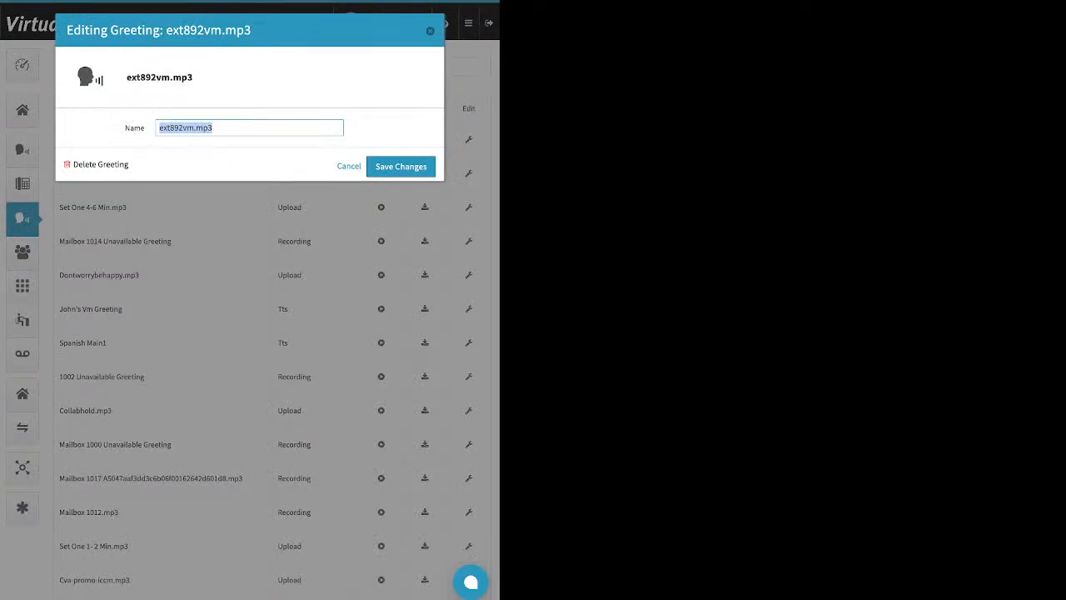
left_click_drag(136, 165, 79, 165)
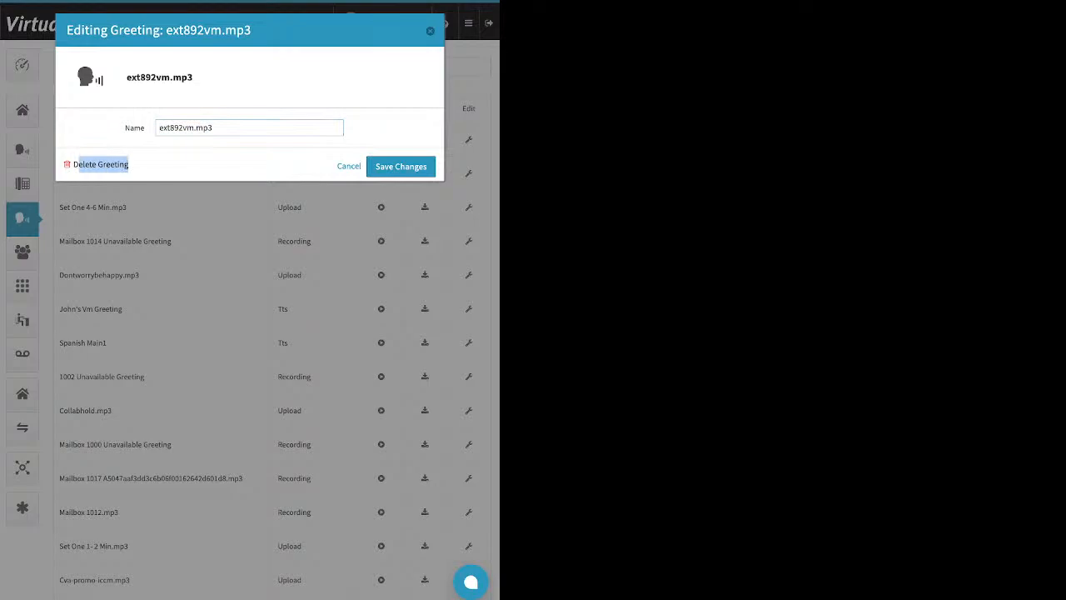
key("Escape")
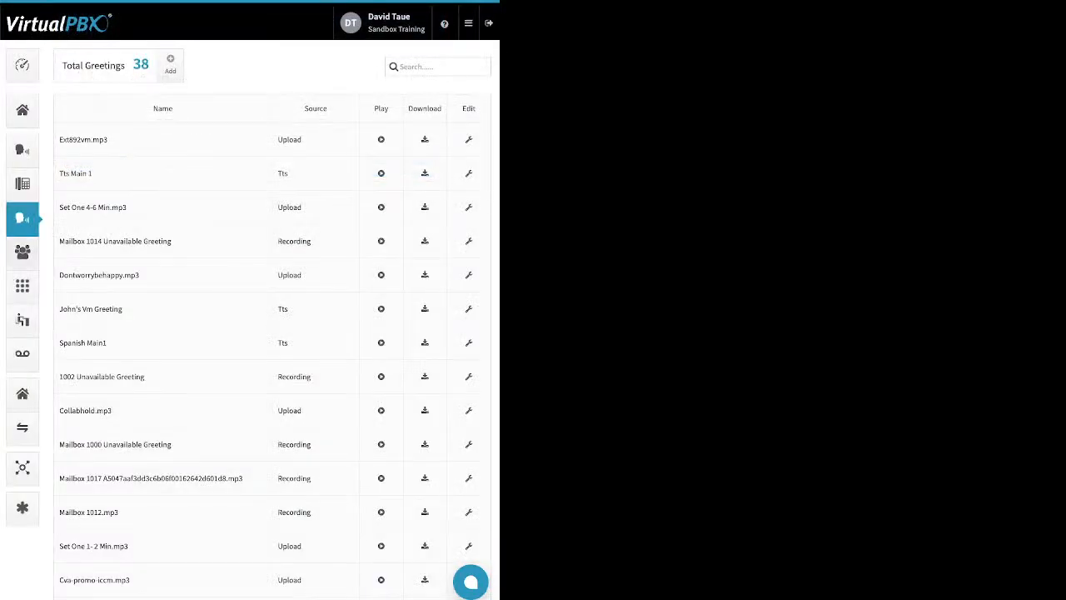
Step: Open the groups list, start creating a group, and examine its name and extension fields
left_click(23, 252)
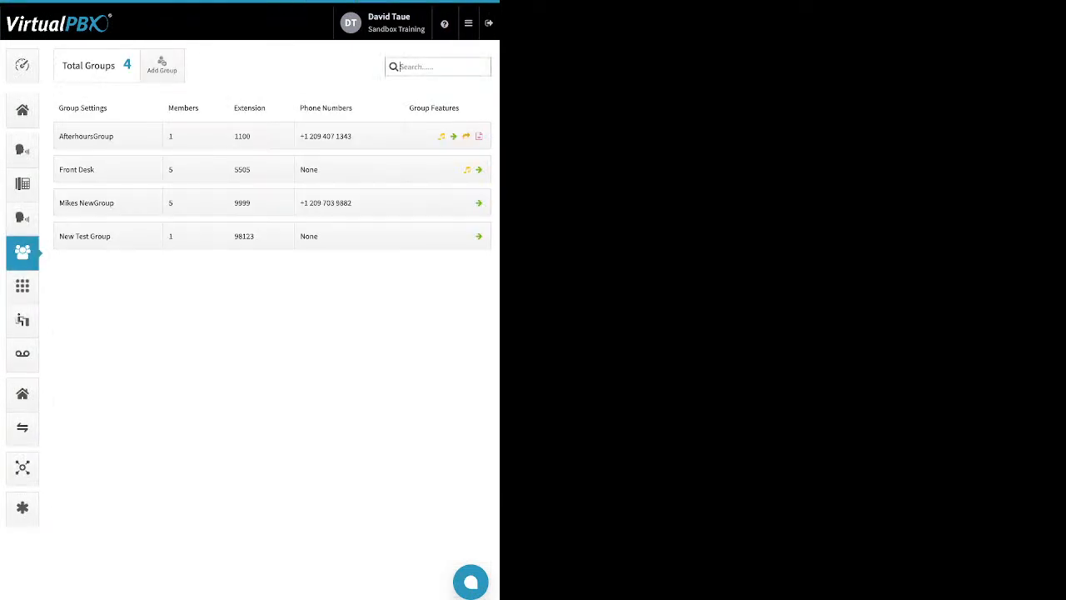
left_click(162, 65)
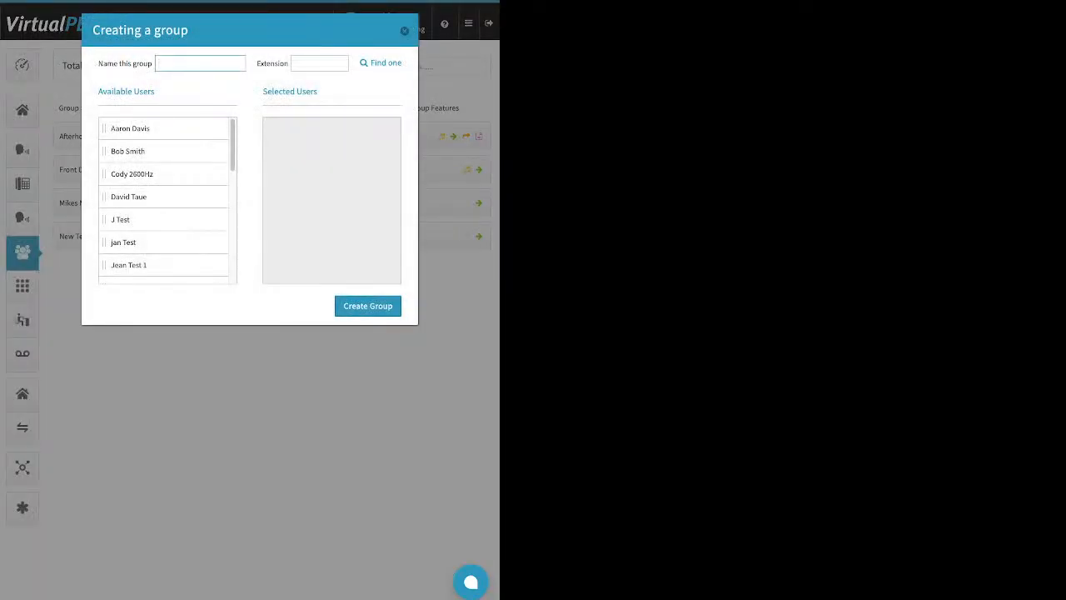
left_click(317, 63)
left_click_drag(257, 63, 284, 64)
left_click_drag(154, 63, 106, 63)
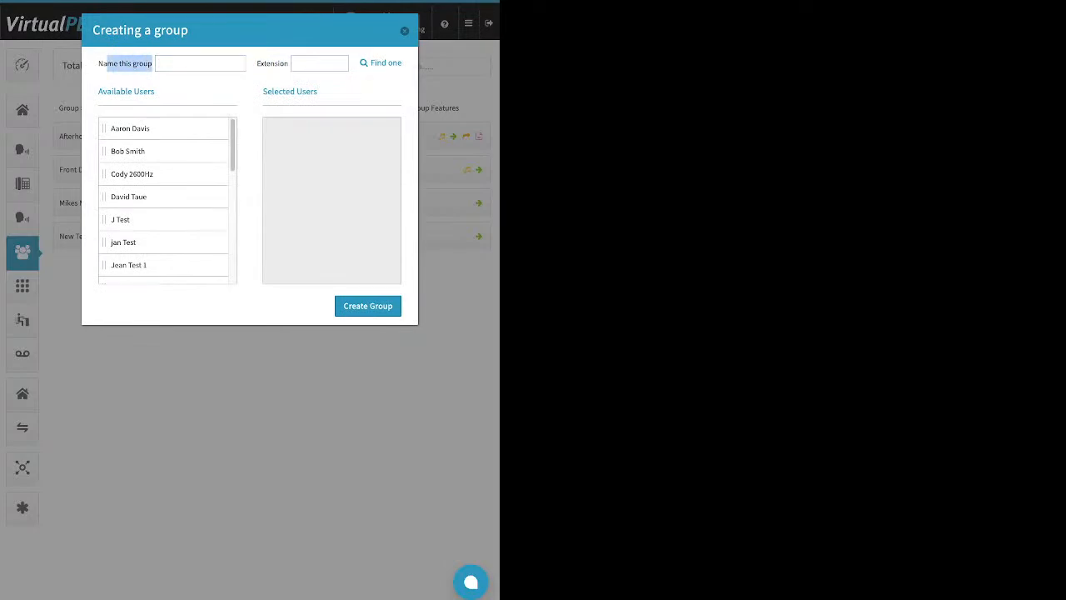
Step: Try adding five available users to the group being created, and close the form without creating it
left_click_drag(158, 129, 301, 130)
left_click_drag(158, 150, 311, 173)
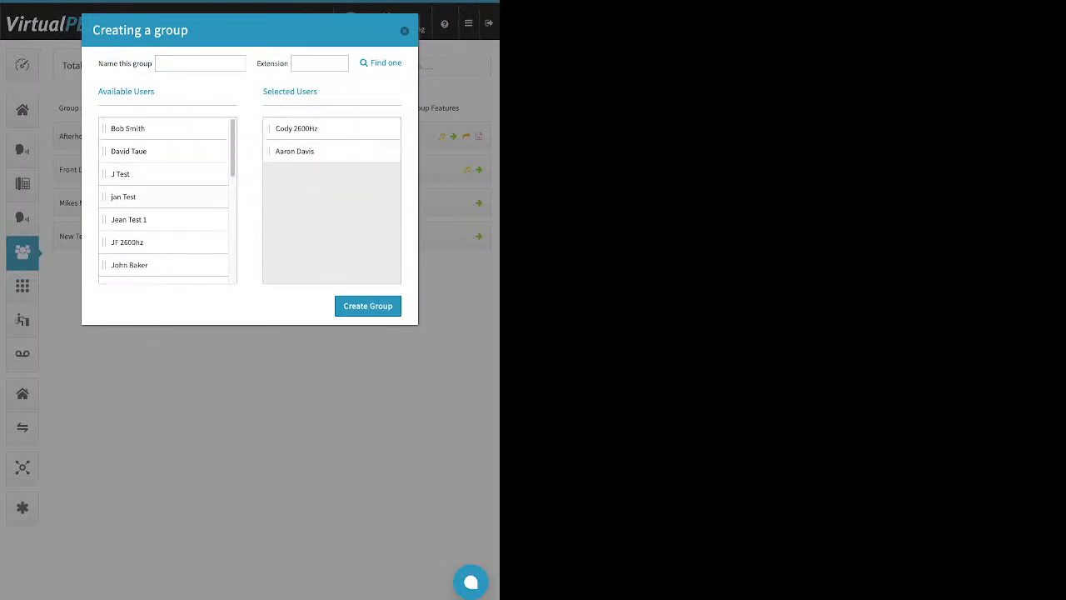
left_click_drag(123, 197, 295, 150)
left_click_drag(129, 265, 292, 196)
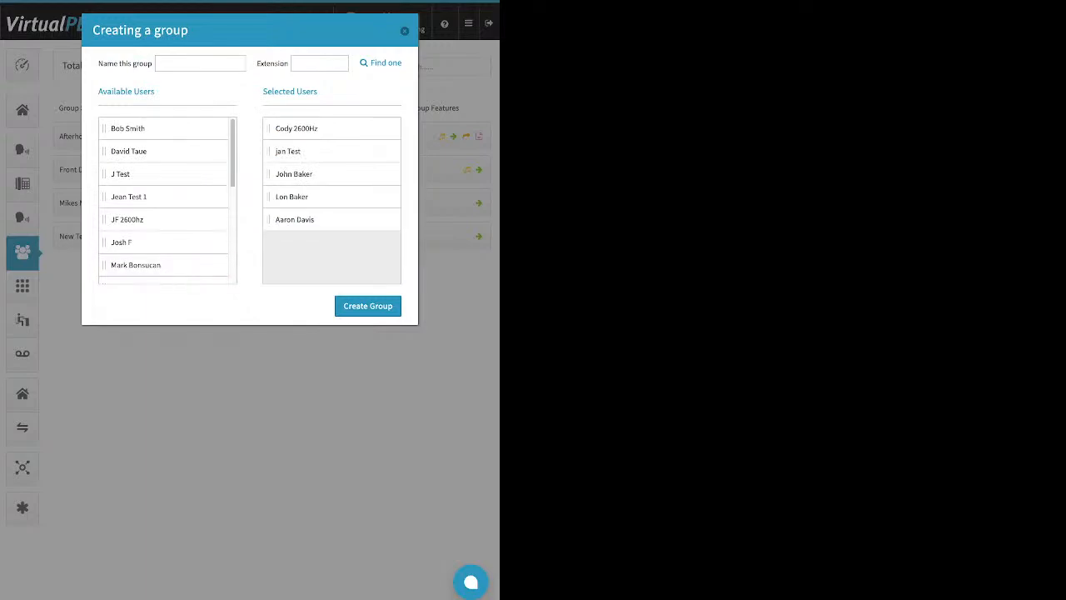
left_click(404, 31)
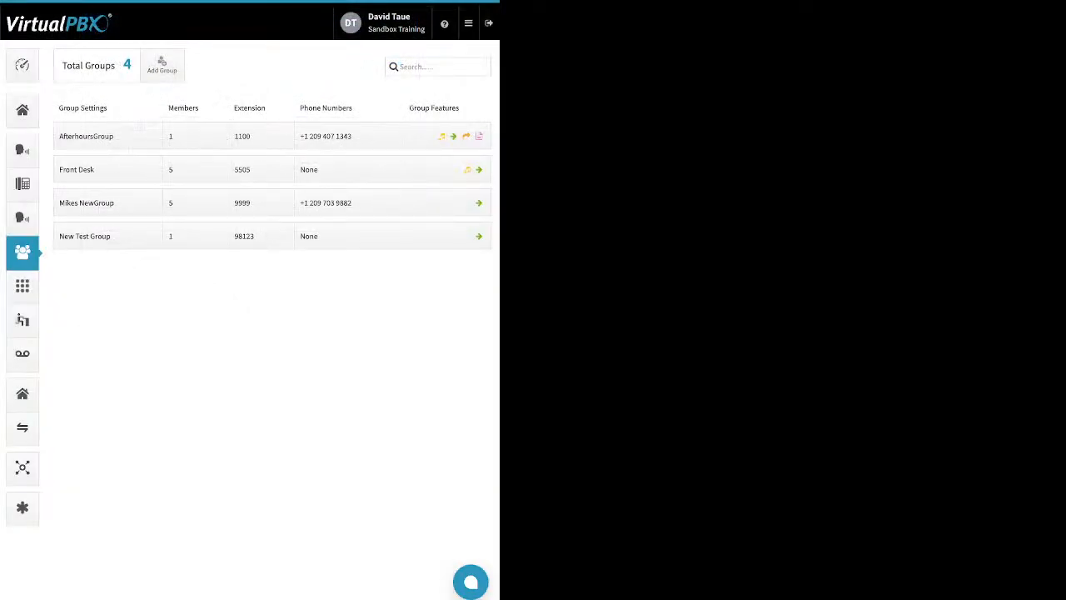
Step: Open the Front Desk group's settings, review its name, set the group call attempts to 2, and save the changes
left_click(109, 170)
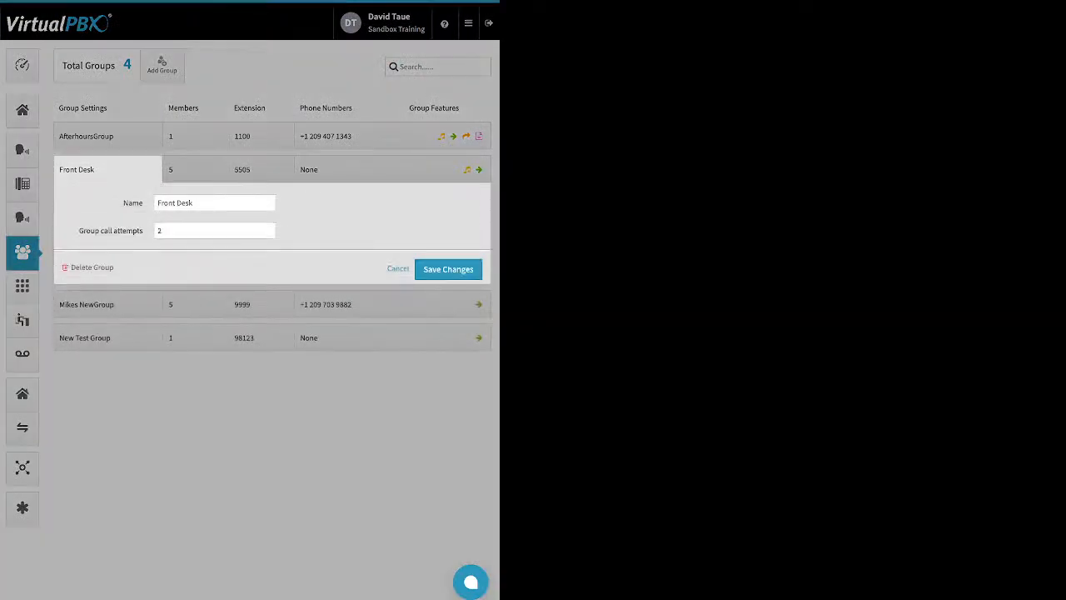
left_click_drag(194, 203, 156, 203)
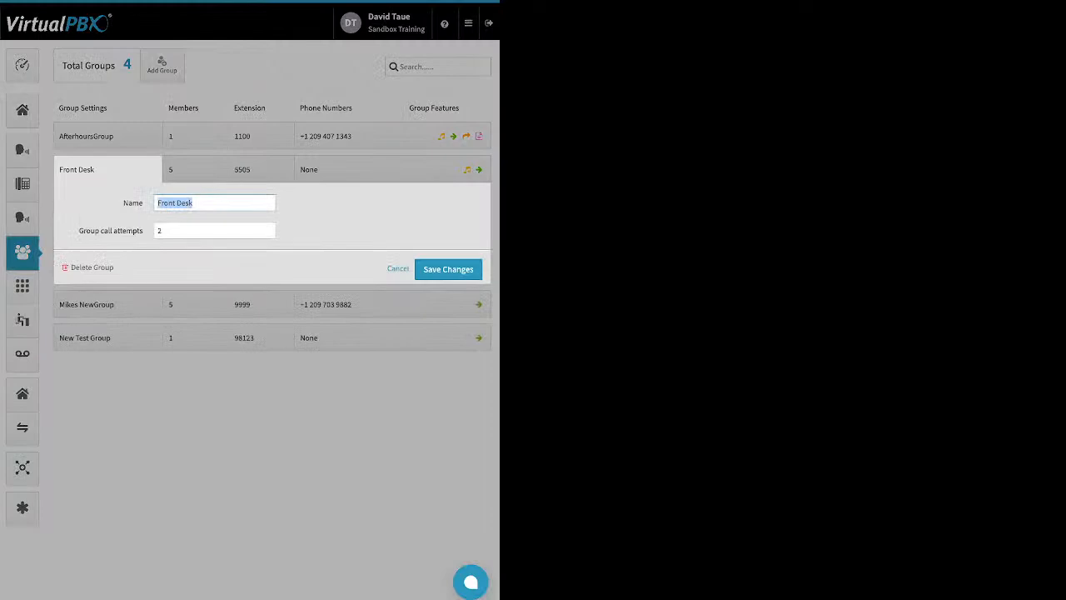
left_click_drag(79, 231, 144, 231)
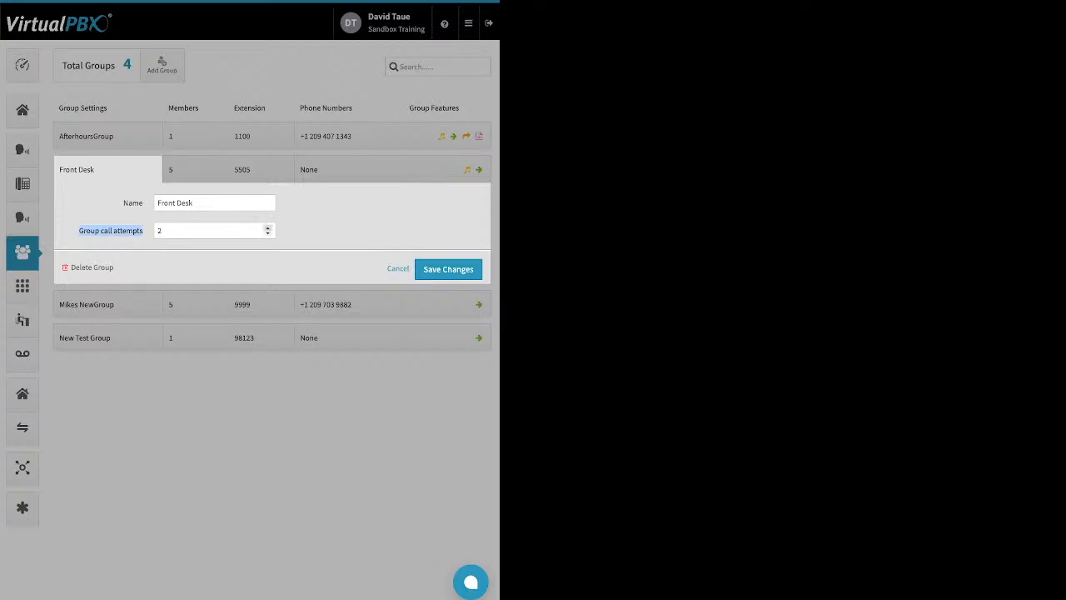
left_click(267, 227)
left_click(268, 228)
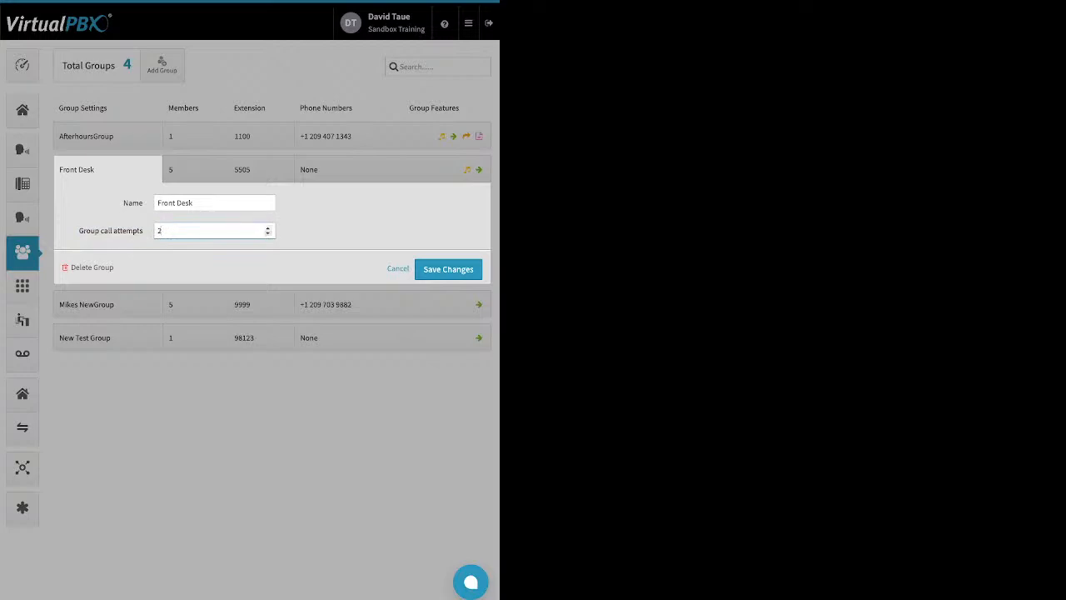
left_click(448, 269)
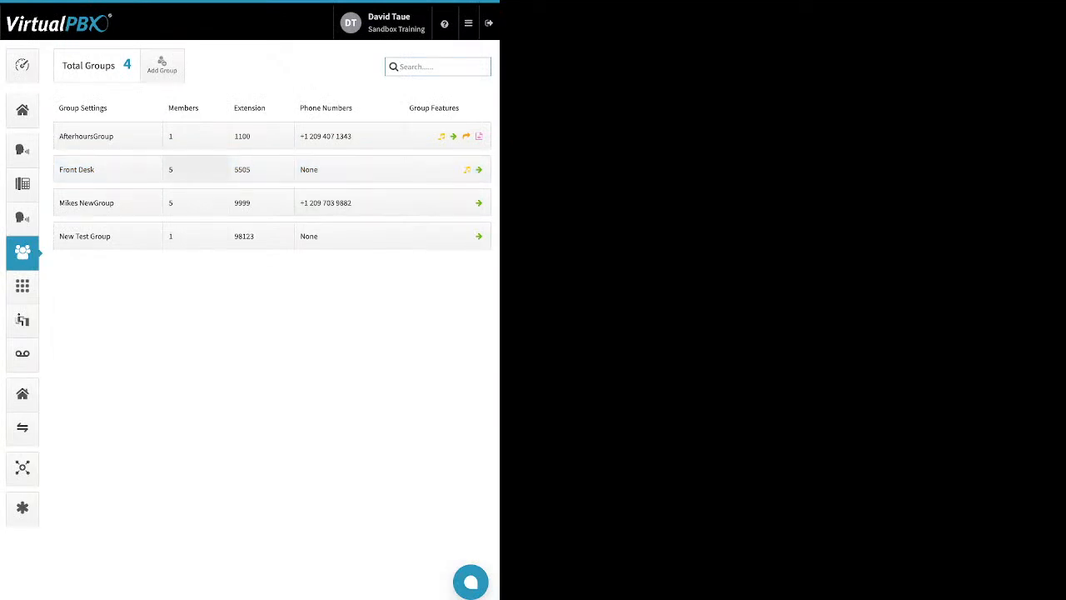
Step: Open the Front Desk group's members and try overlapping ring ranges of 0–163, 0–96, 60–144, 0–192 and 66–240 seconds, in list order
left_click(196, 169)
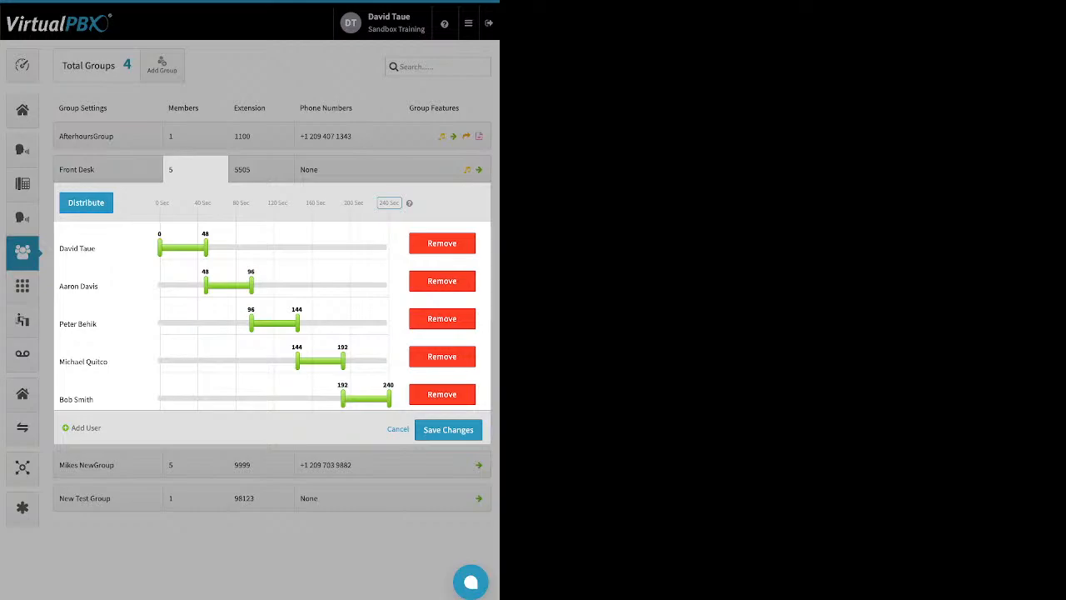
left_click_drag(206, 247, 315, 247)
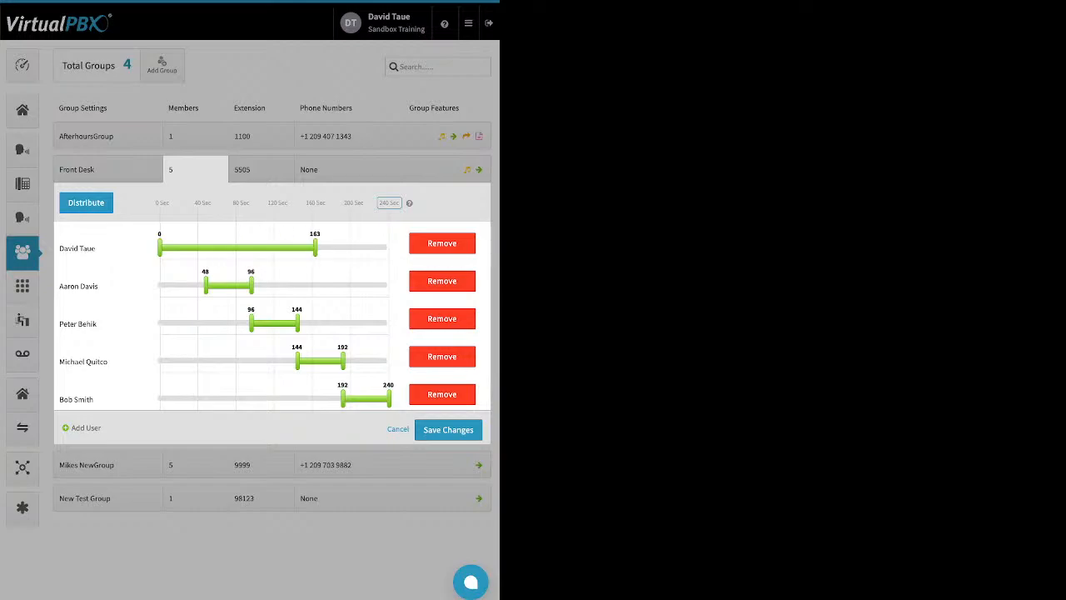
left_click_drag(206, 285, 159, 285)
left_click_drag(251, 322, 216, 323)
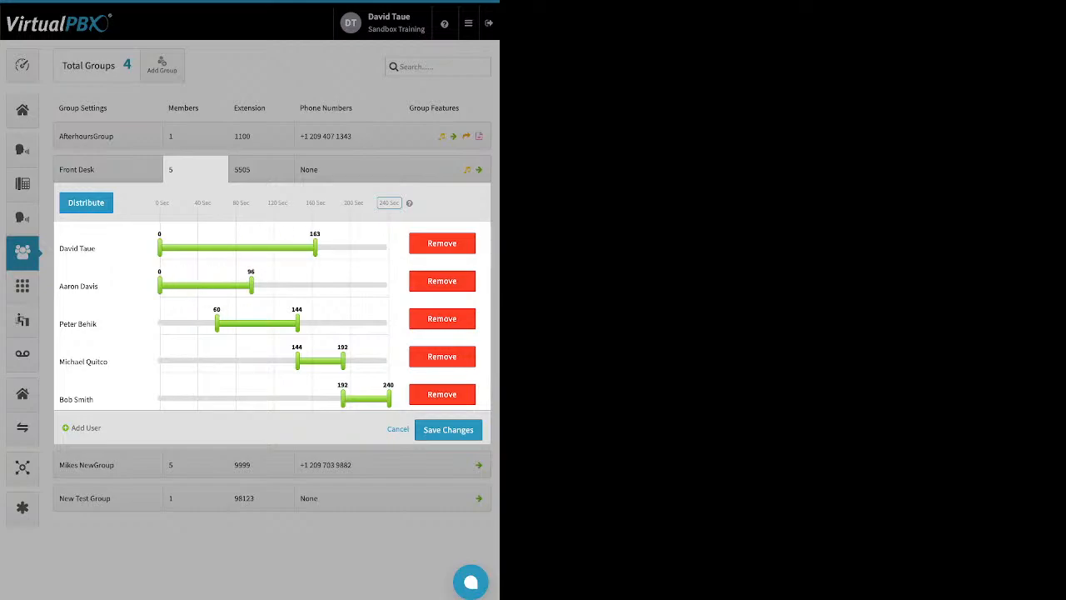
left_click_drag(297, 360, 159, 360)
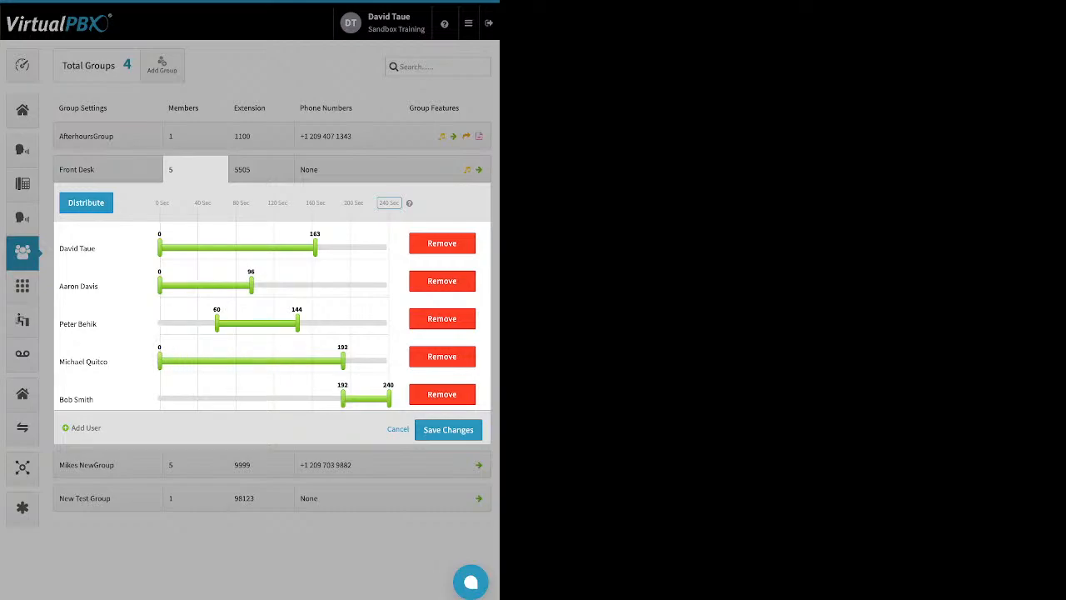
left_click_drag(342, 398, 223, 398)
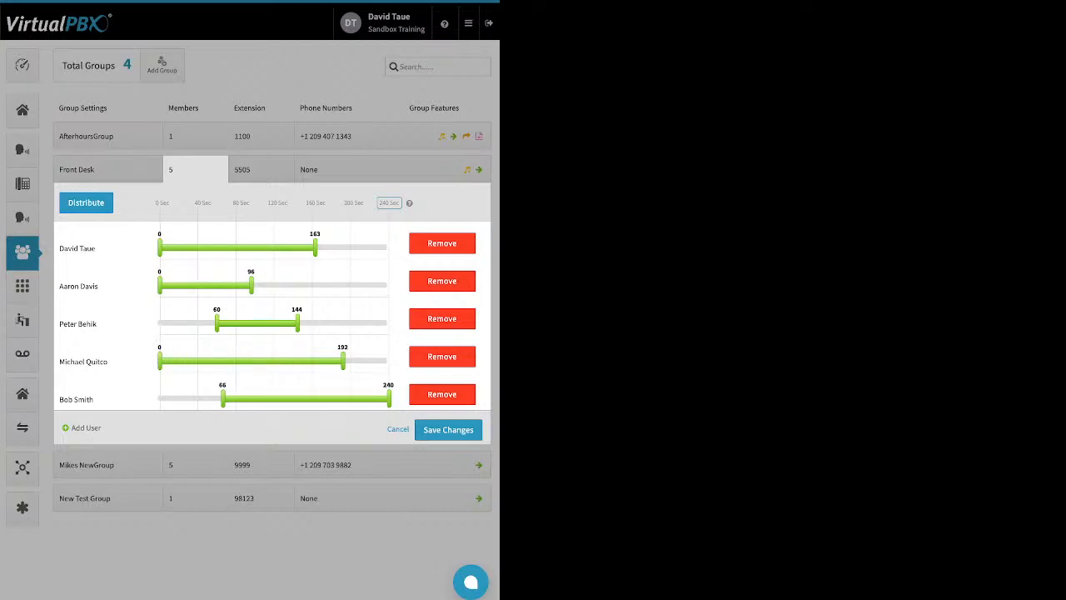
Step: Swap the first and last members in the Front Desk ring order and distribute the ring times evenly across 240 seconds
left_click_drag(402, 203, 65, 202)
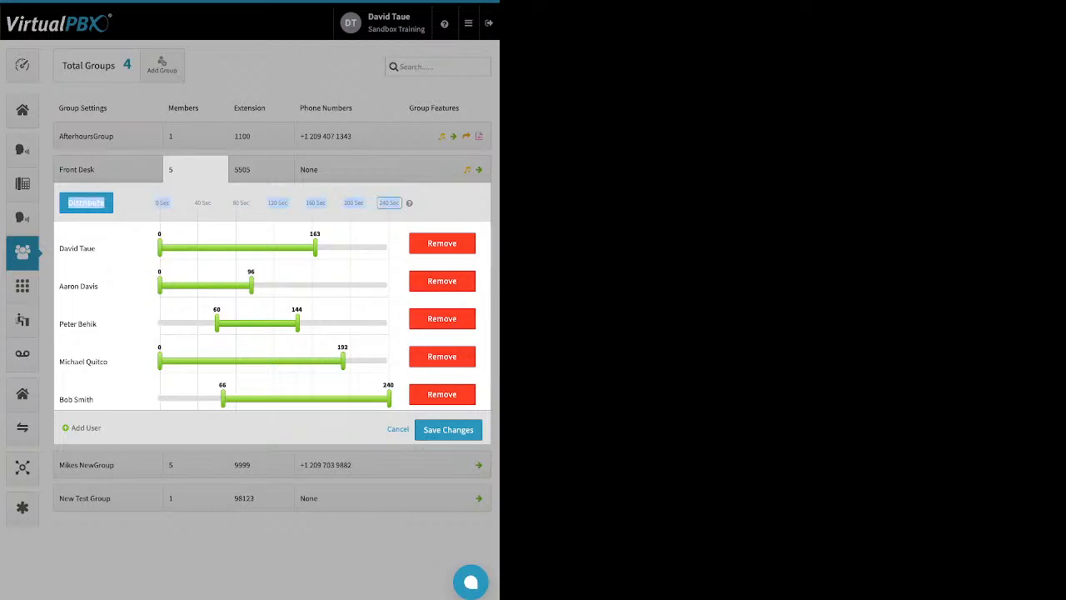
left_click(389, 203)
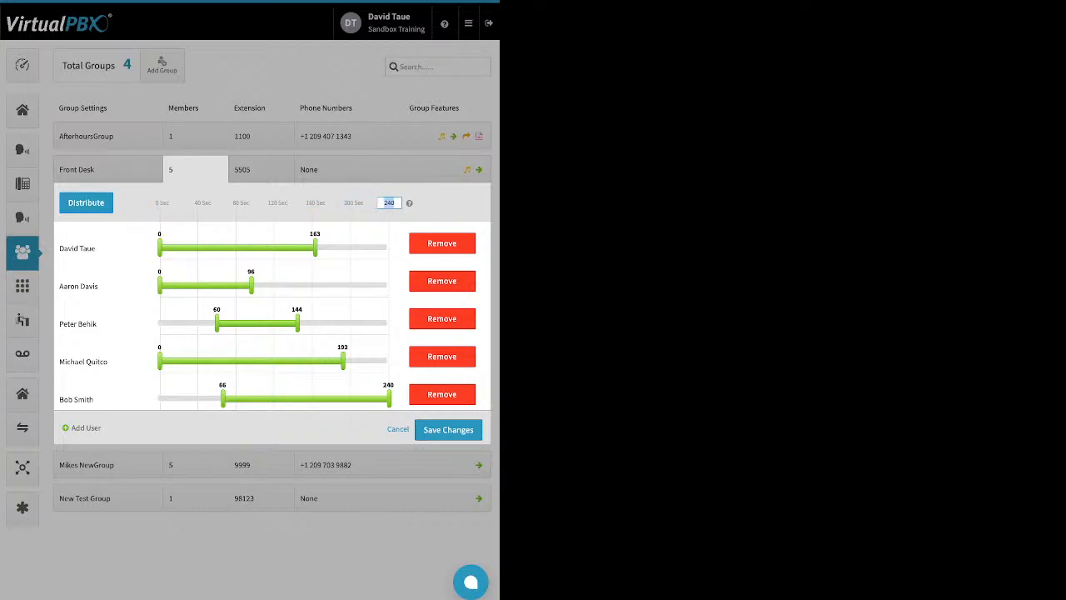
key("Return")
left_click_drag(193, 284, 123, 244)
left_click(85, 203)
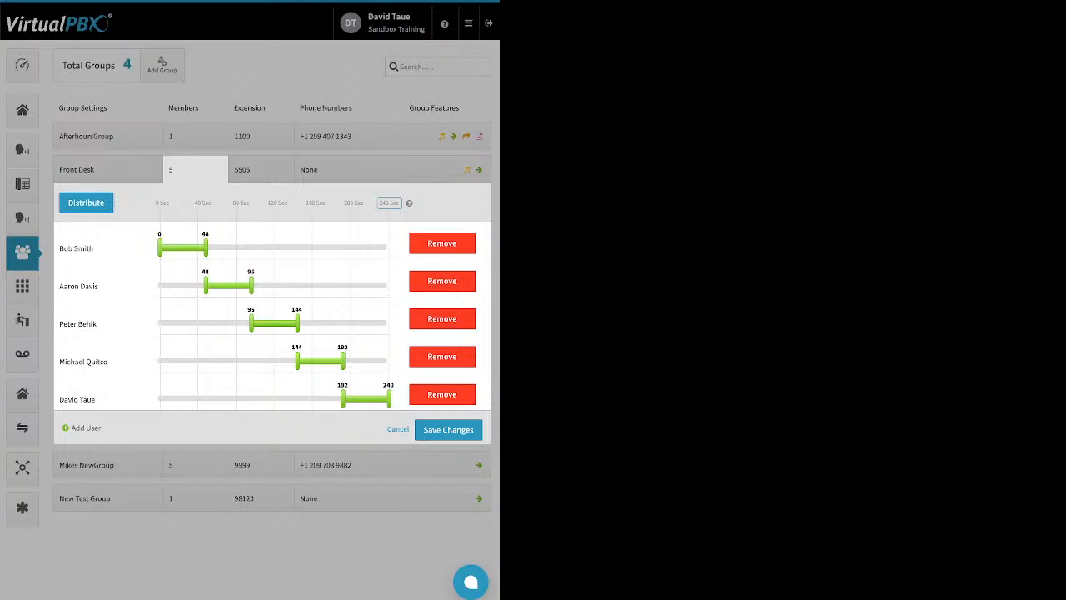
Step: Set all five Front Desk members to ring simultaneously from 0 to 240 seconds and save the changes
left_click_drag(206, 247, 388, 247)
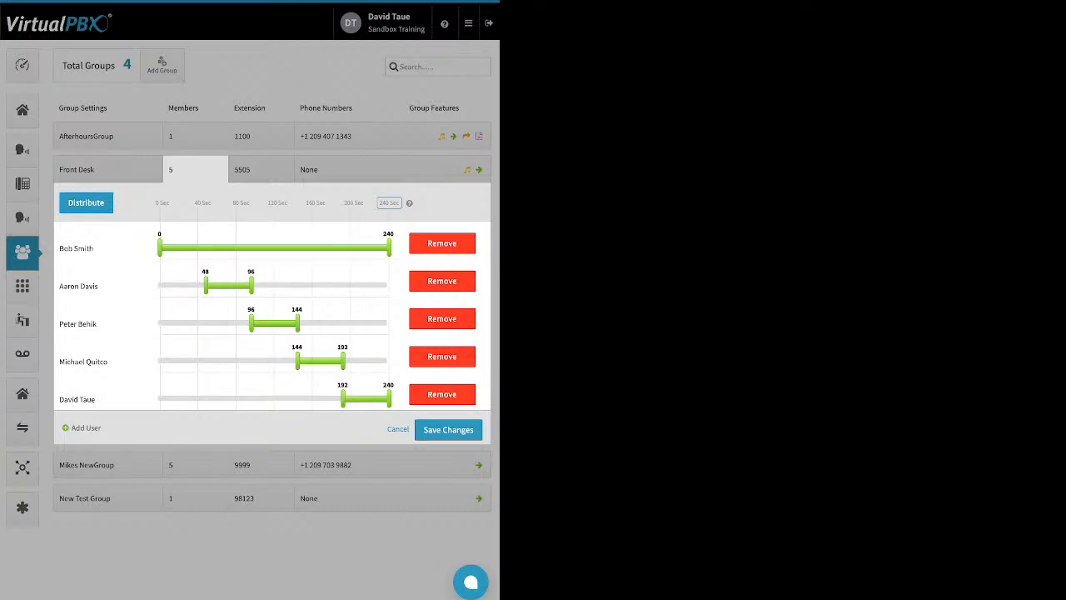
left_click_drag(206, 286, 159, 285)
left_click_drag(251, 286, 389, 285)
left_click_drag(251, 323, 159, 323)
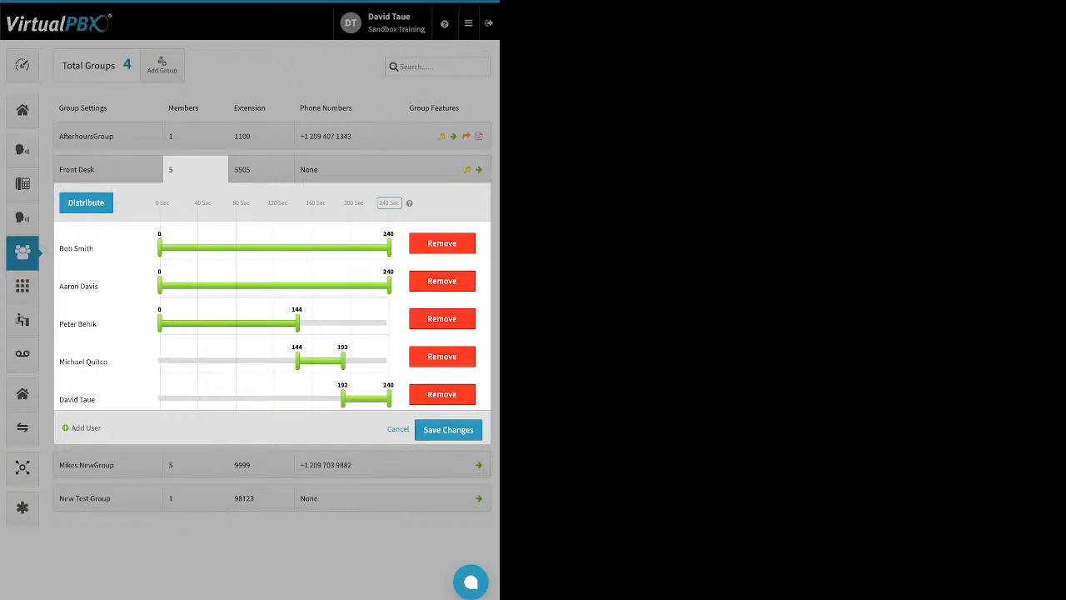
left_click_drag(296, 323, 388, 323)
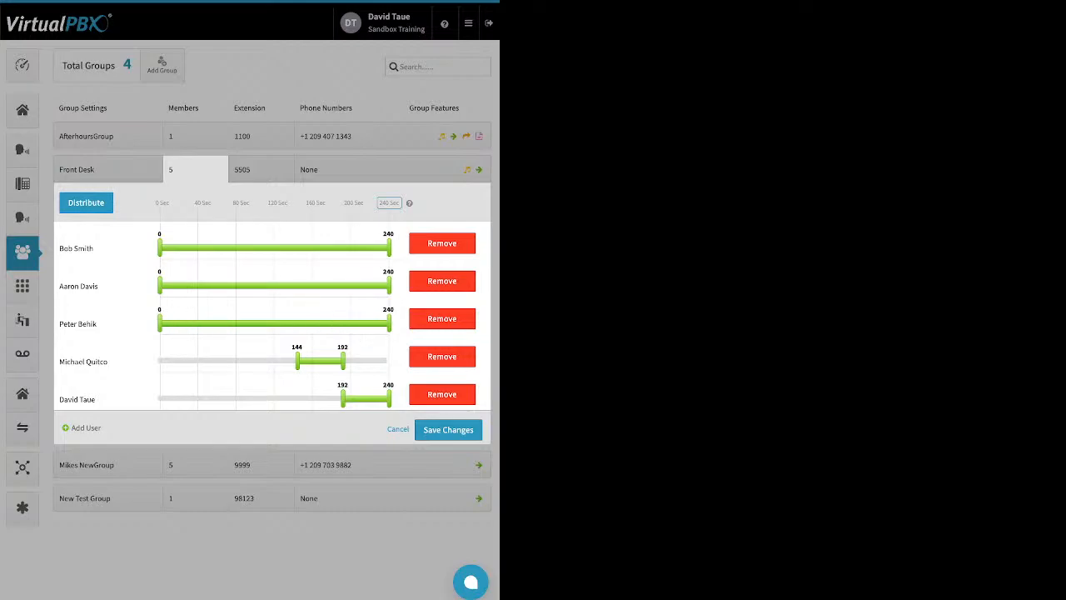
left_click_drag(297, 360, 159, 360)
left_click_drag(342, 361, 388, 360)
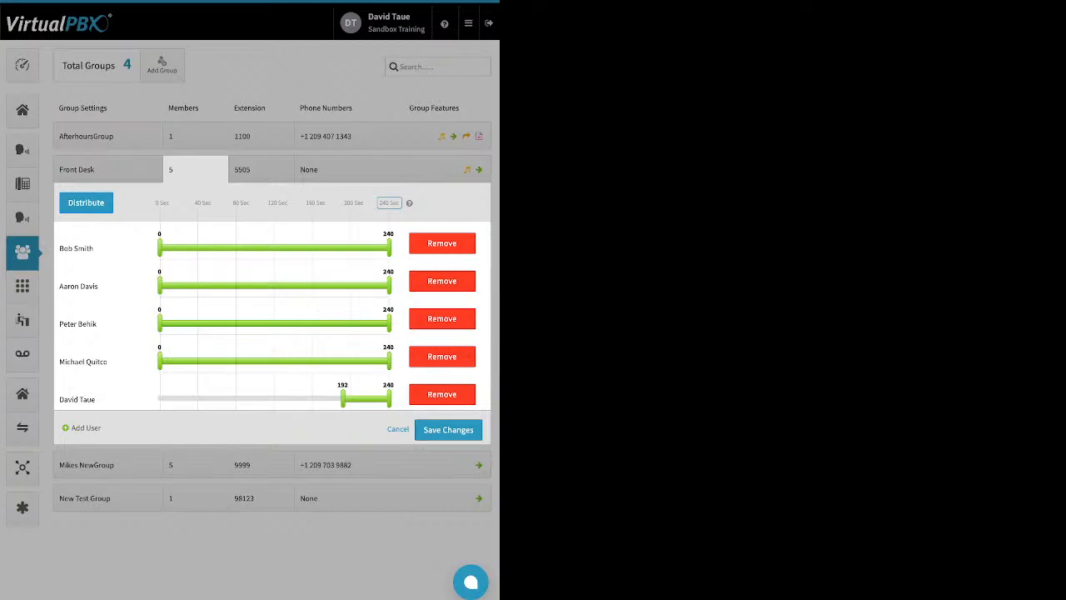
left_click_drag(343, 398, 160, 398)
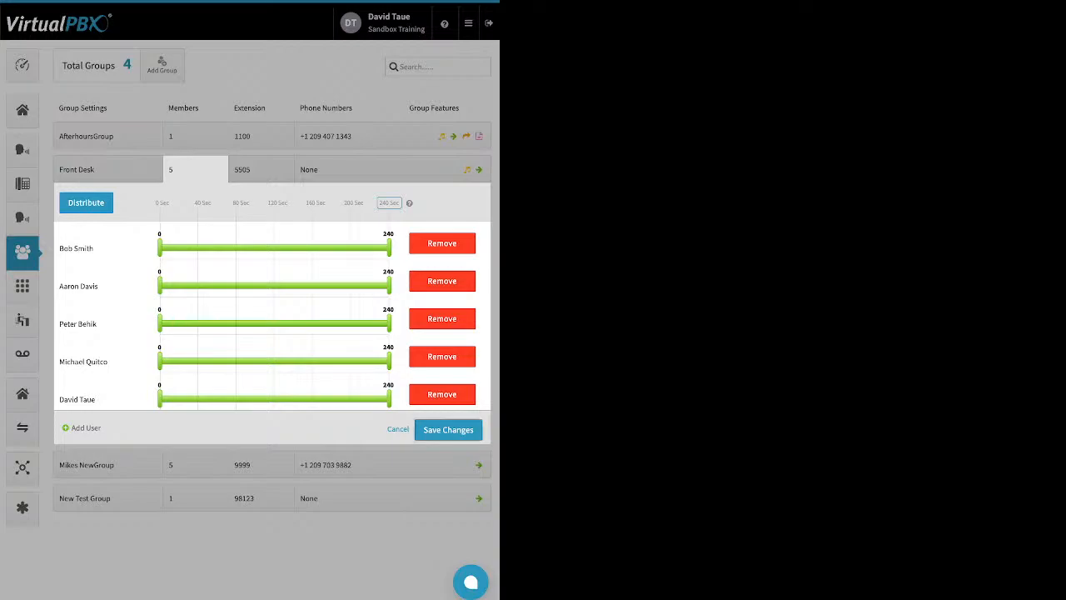
left_click(448, 429)
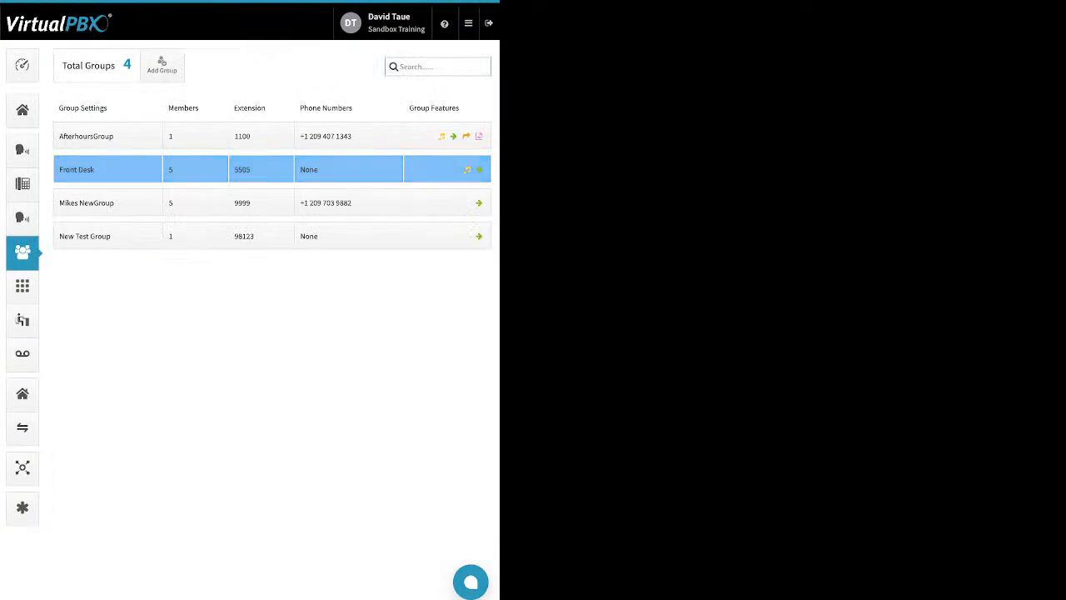
Step: Review the Front Desk group's extension assignment, close it, and open the AfterhoursGroup's phone numbers
left_click(261, 169)
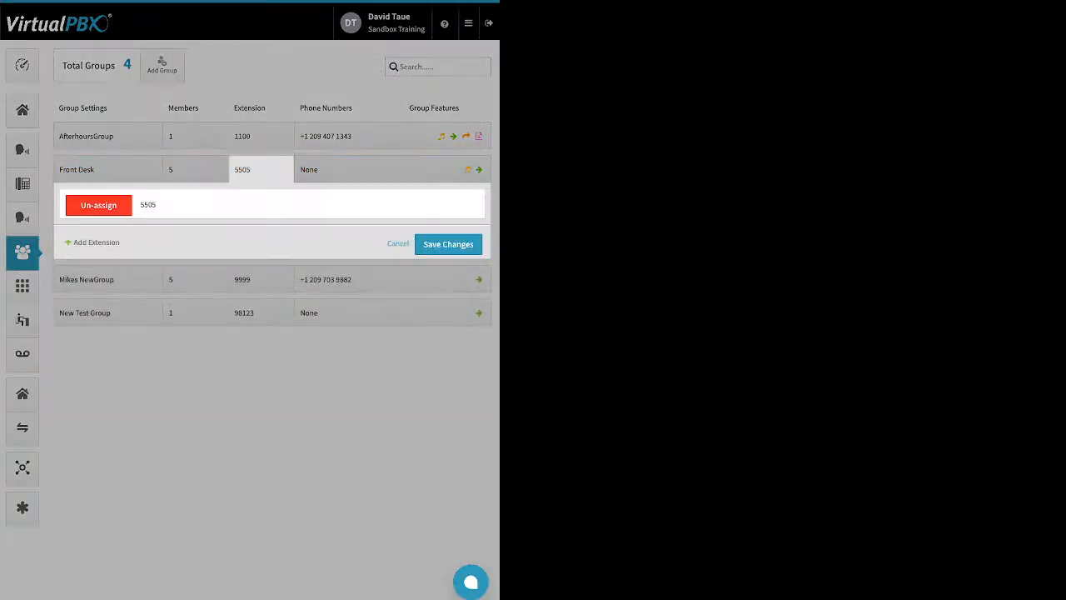
left_click(348, 135)
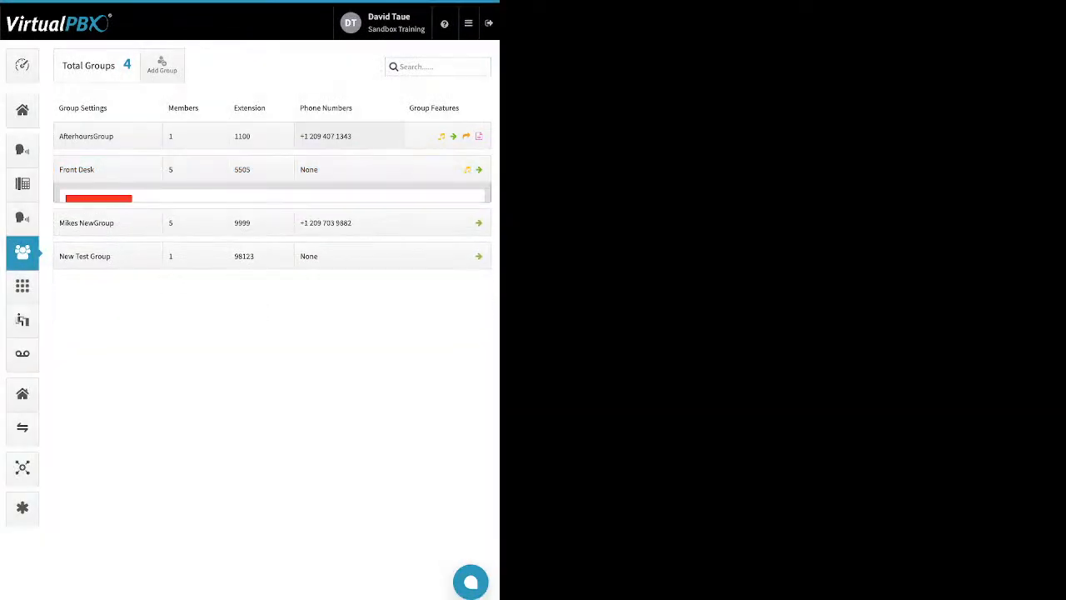
left_click(348, 136)
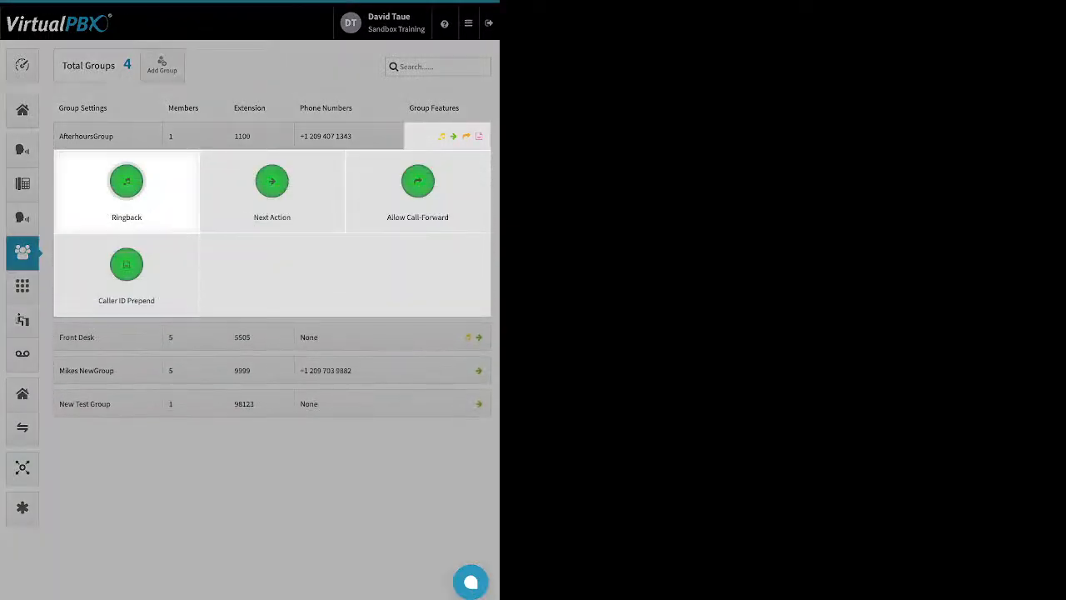
Step: Examine the AfterhoursGroup's Ringback settings and the ringback media upload option, and close the dialog without saving
left_click(126, 182)
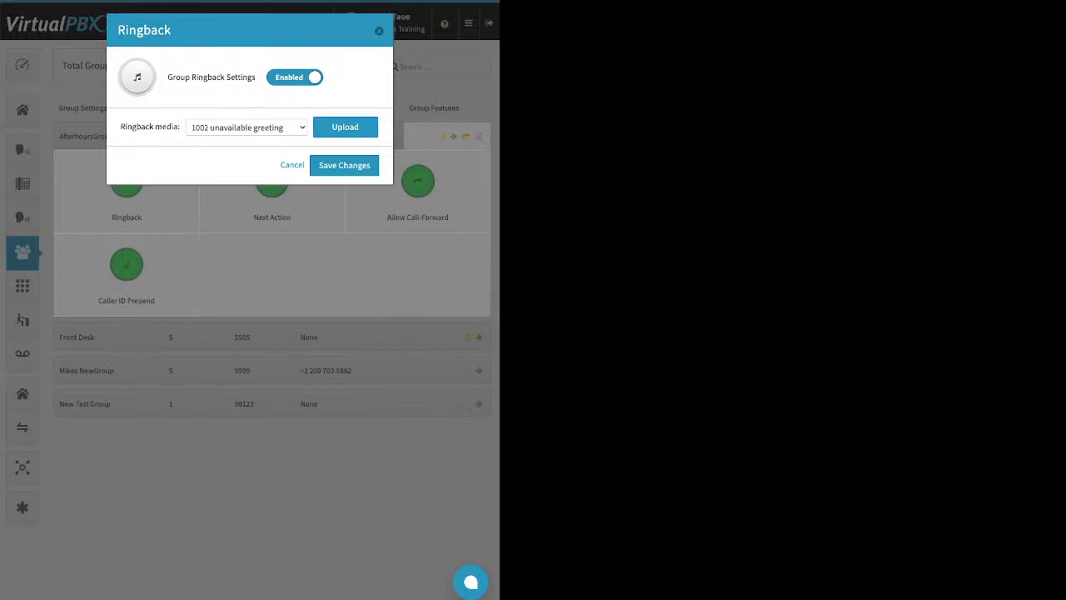
left_click(345, 127)
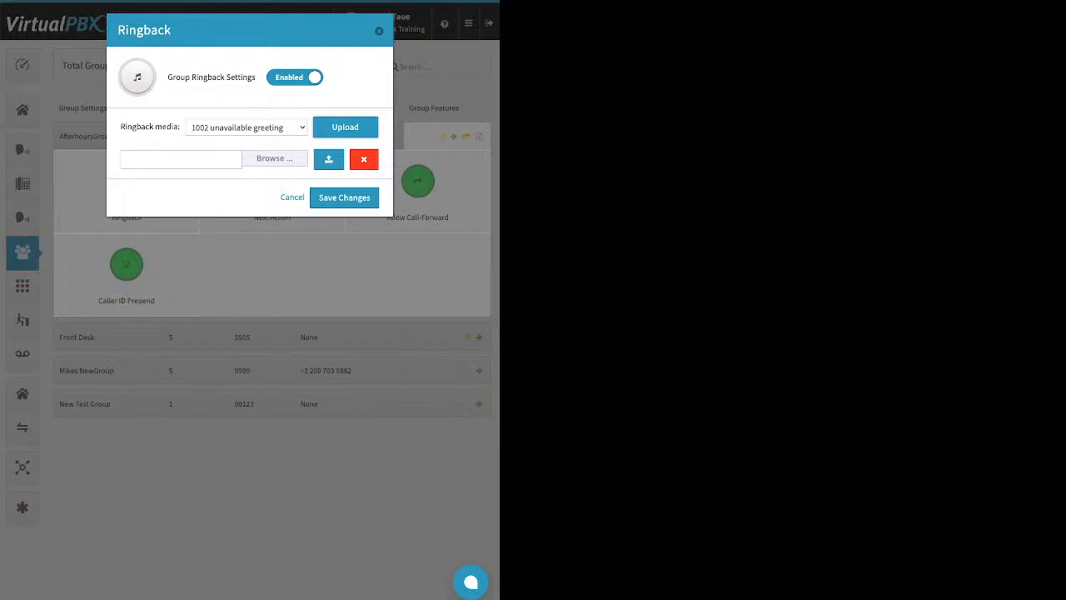
key("Escape")
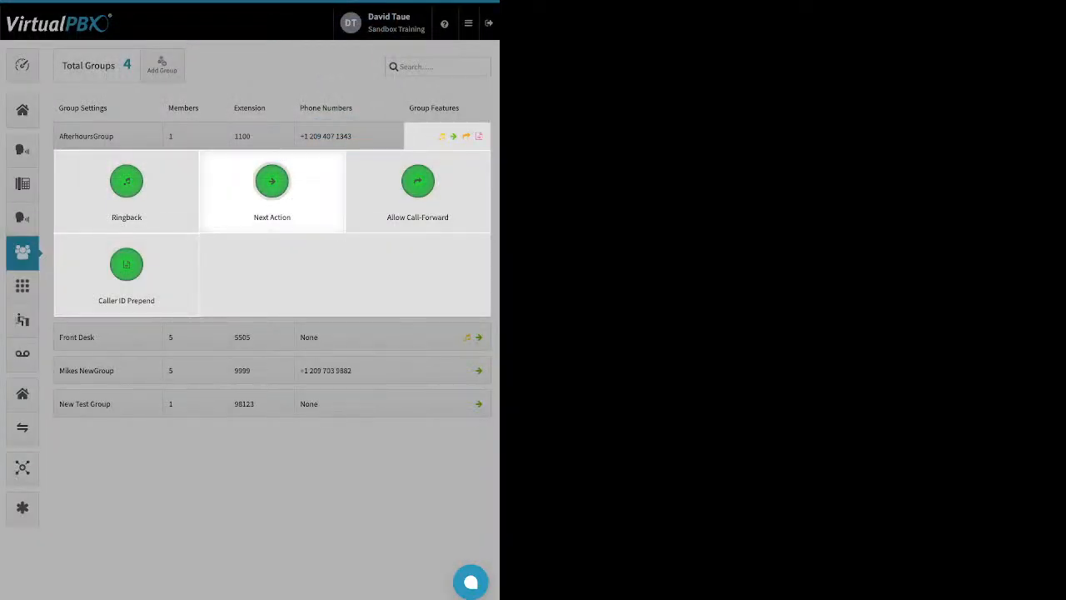
Step: Examine the AfterhoursGroup's Next Action settings and the available forwarding destinations for unanswered calls, and close the dialog without saving
left_click(271, 180)
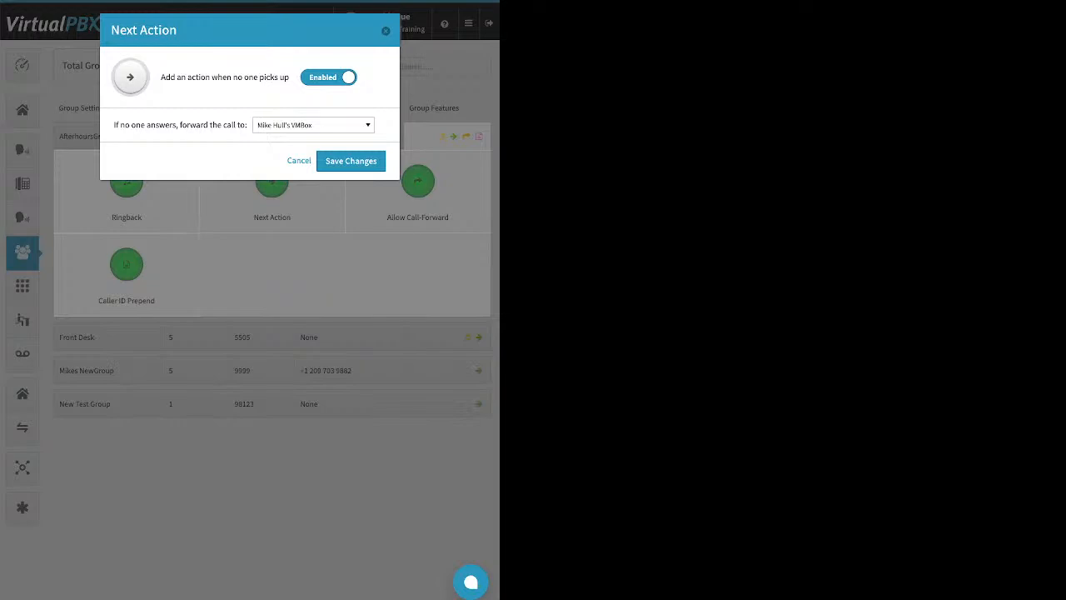
left_click_drag(114, 125, 246, 124)
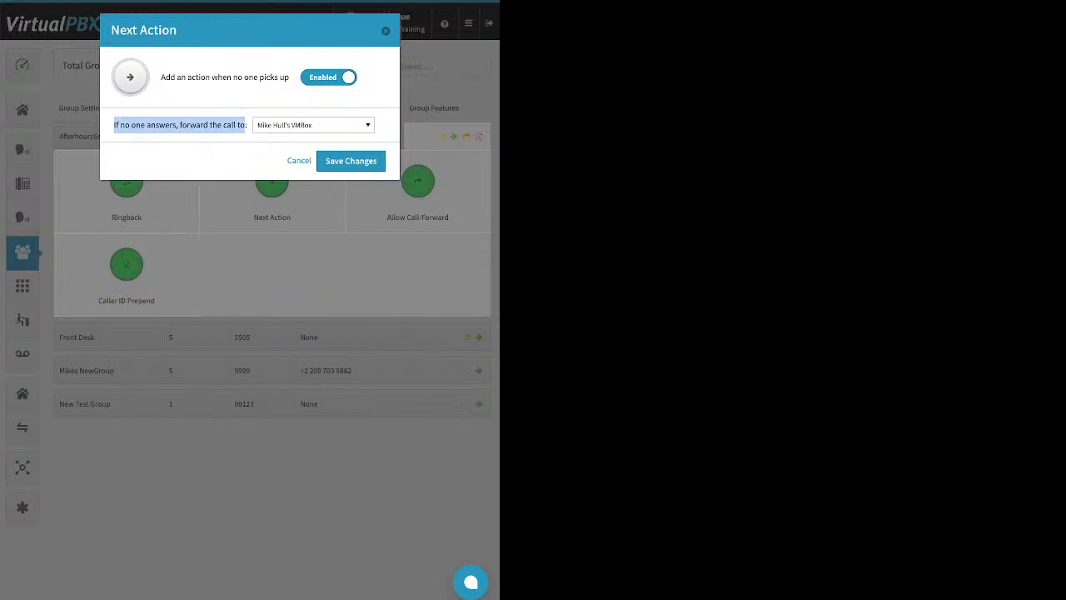
left_click(314, 125)
scroll(310, 209, "up", 5)
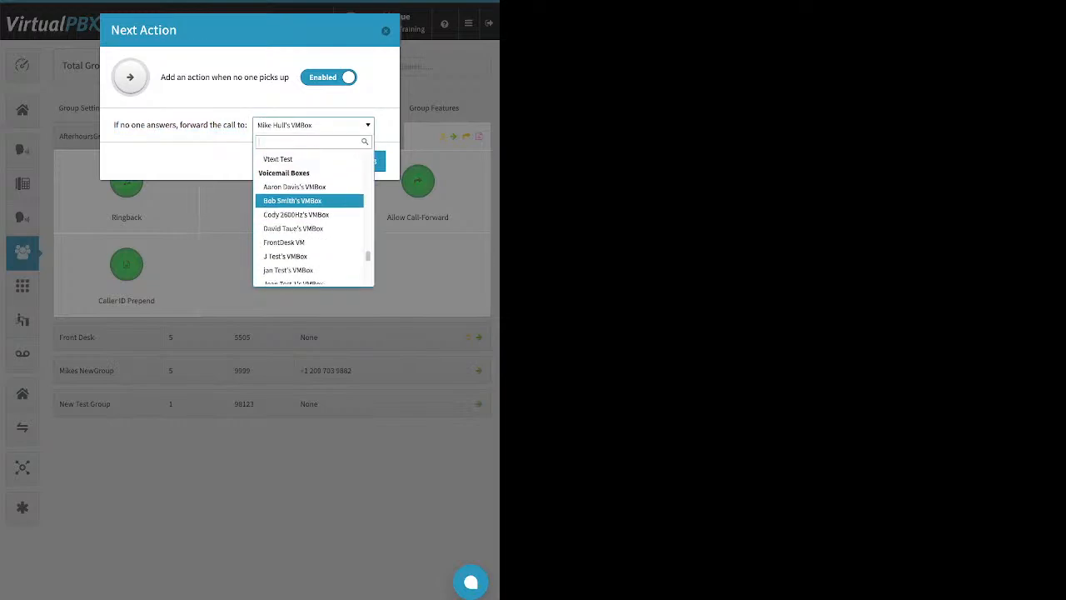
scroll(310, 213, "up", 5)
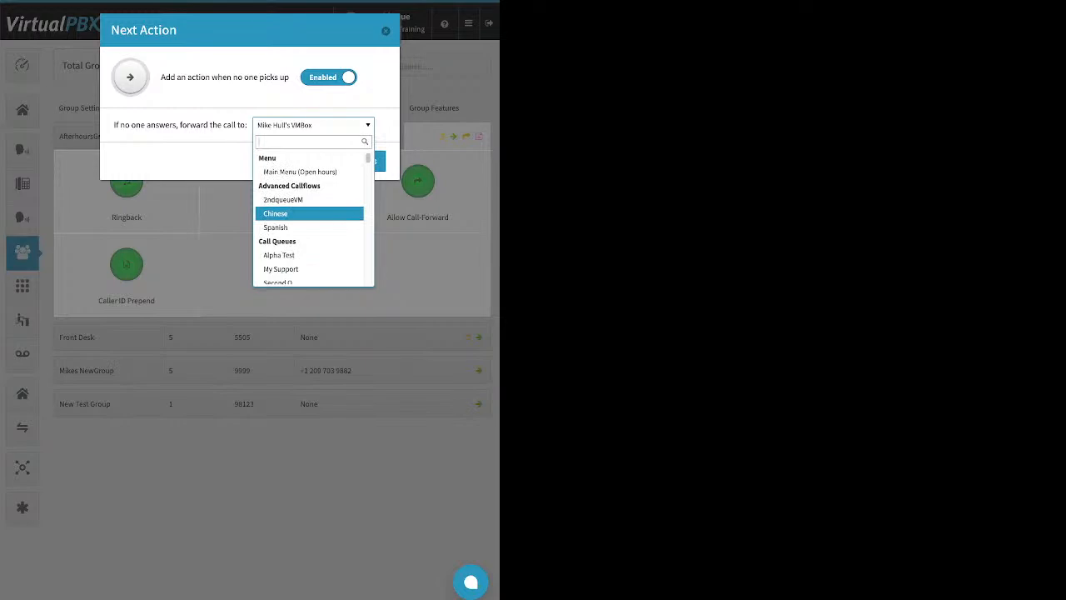
scroll(309, 213, "down", 1)
scroll(310, 204, "down", 2)
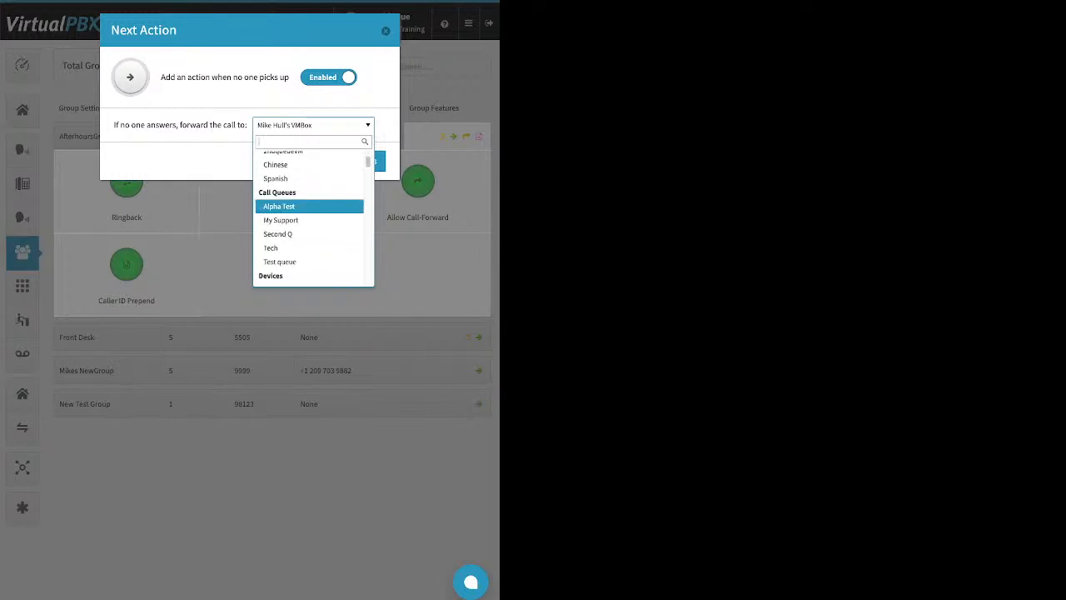
scroll(310, 204, "down", 10)
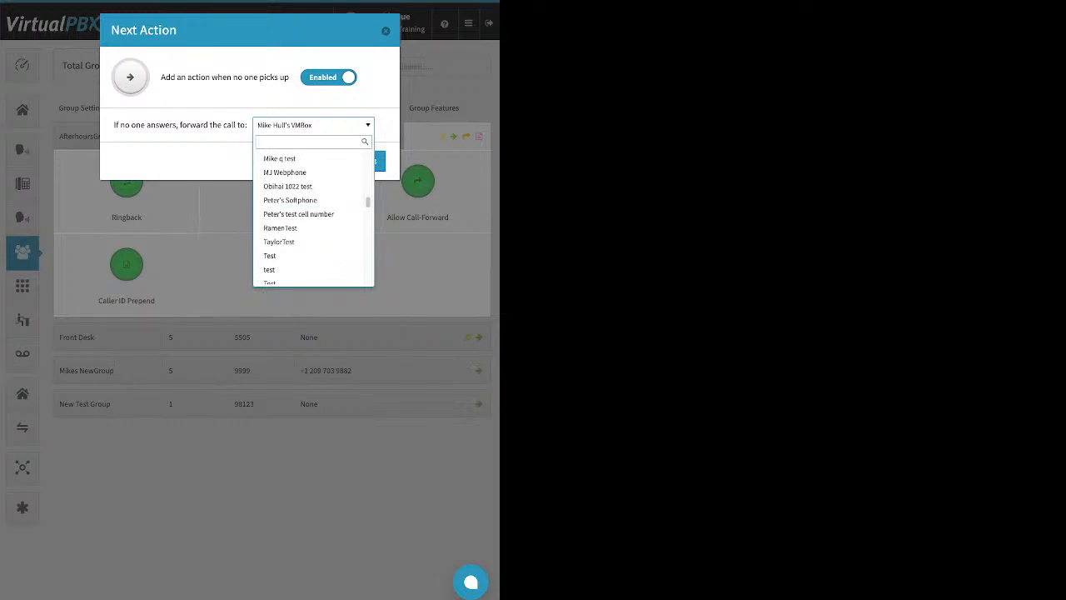
left_click(386, 30)
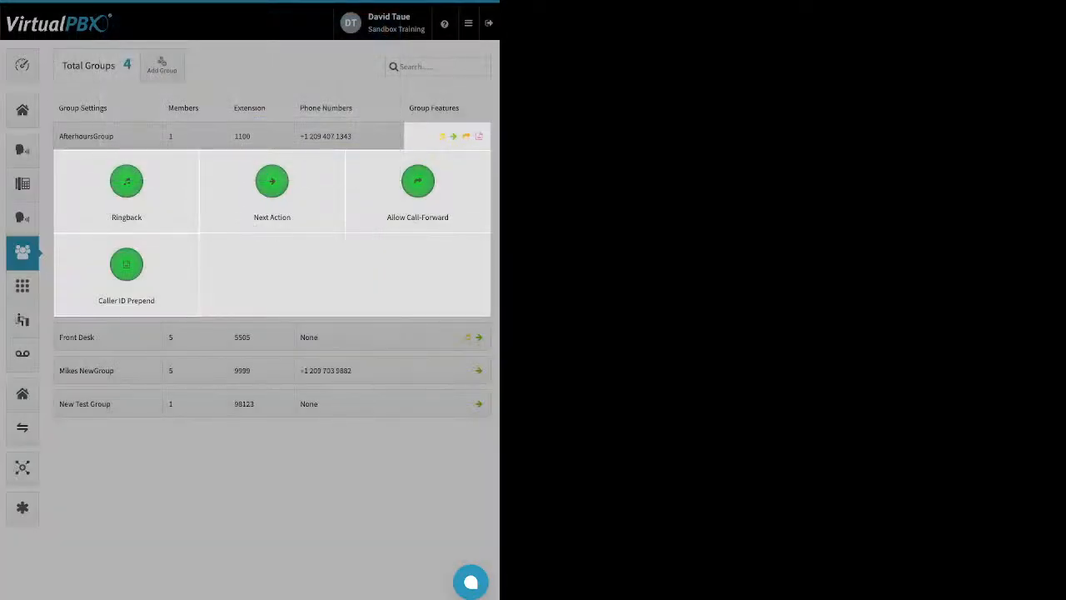
Step: Review AfterhoursGroup's Allow Call-Forward and Caller ID Prepend settings, including both caller ID prefixes, without saving changes
left_click(417, 181)
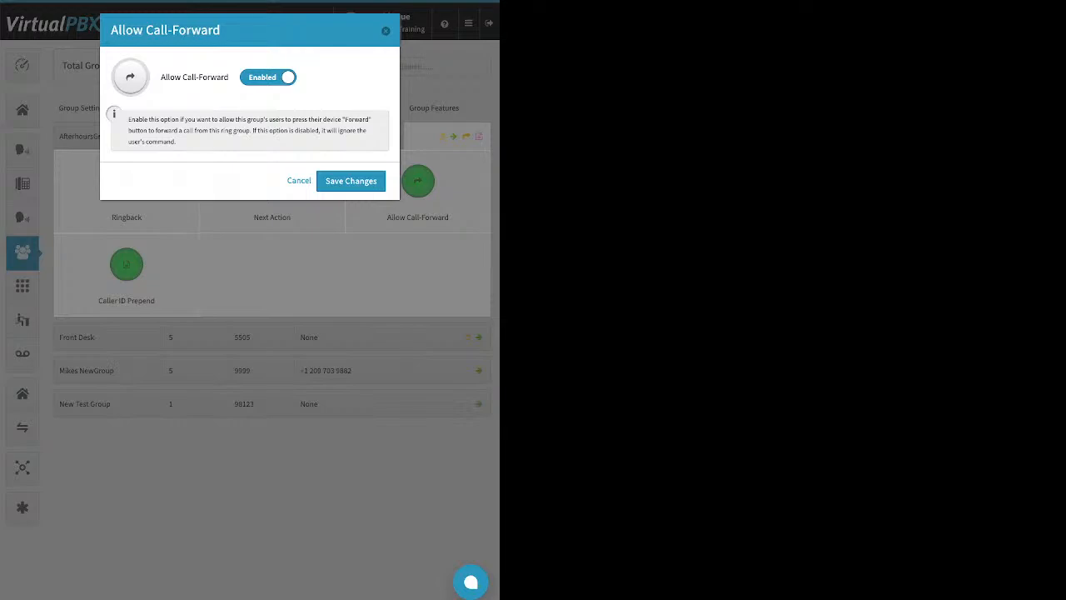
left_click(299, 180)
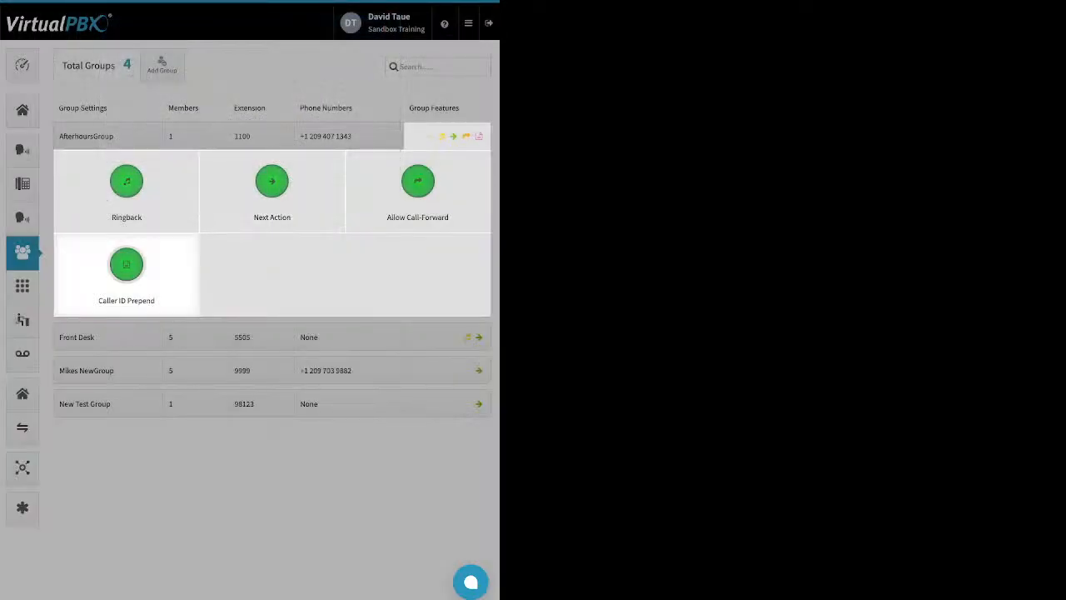
left_click(127, 265)
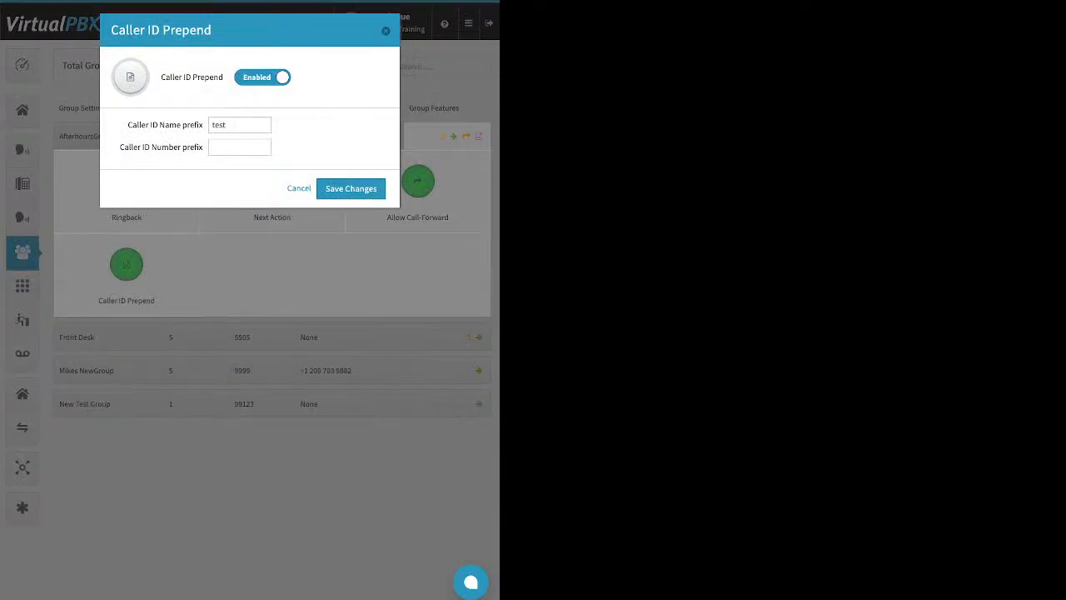
triple_click(165, 125)
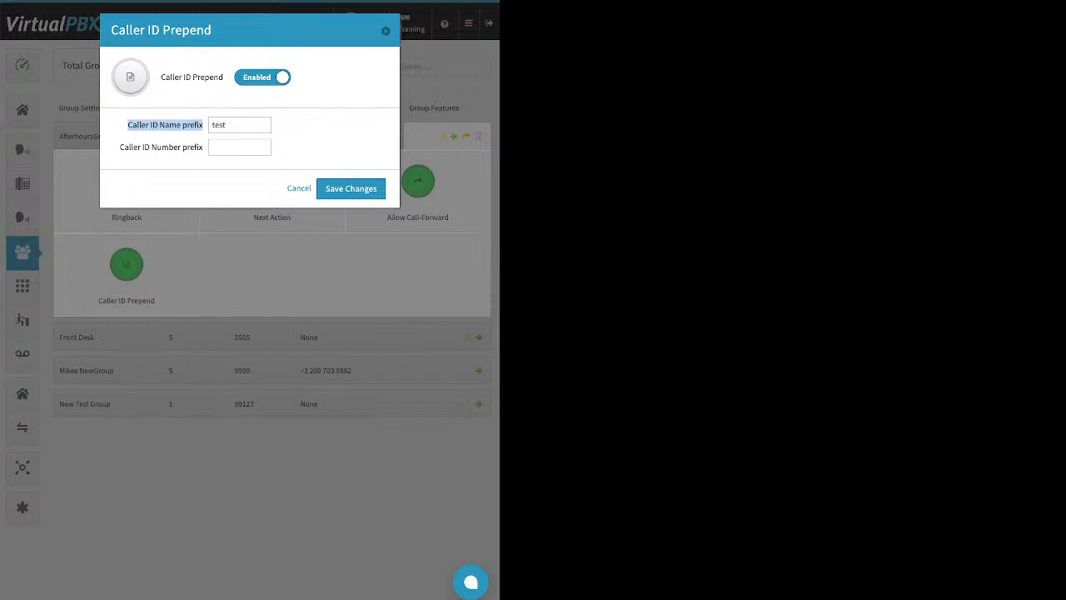
left_click(162, 148)
triple_click(162, 147)
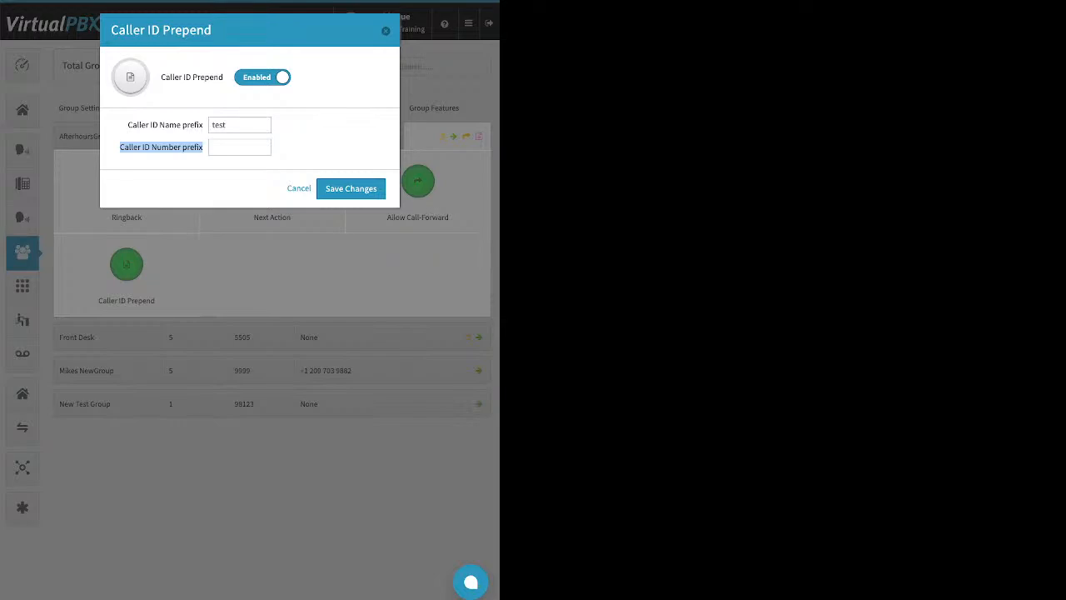
left_click(386, 31)
left_click(166, 491)
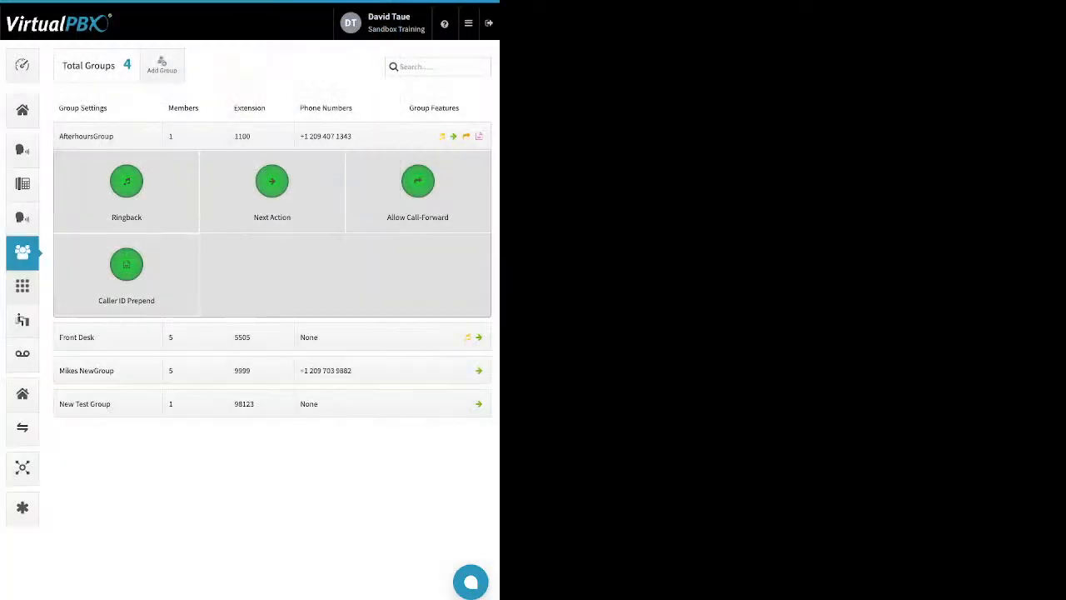
Step: Open the account's numbers in use and view the options available for the first number
left_click(23, 287)
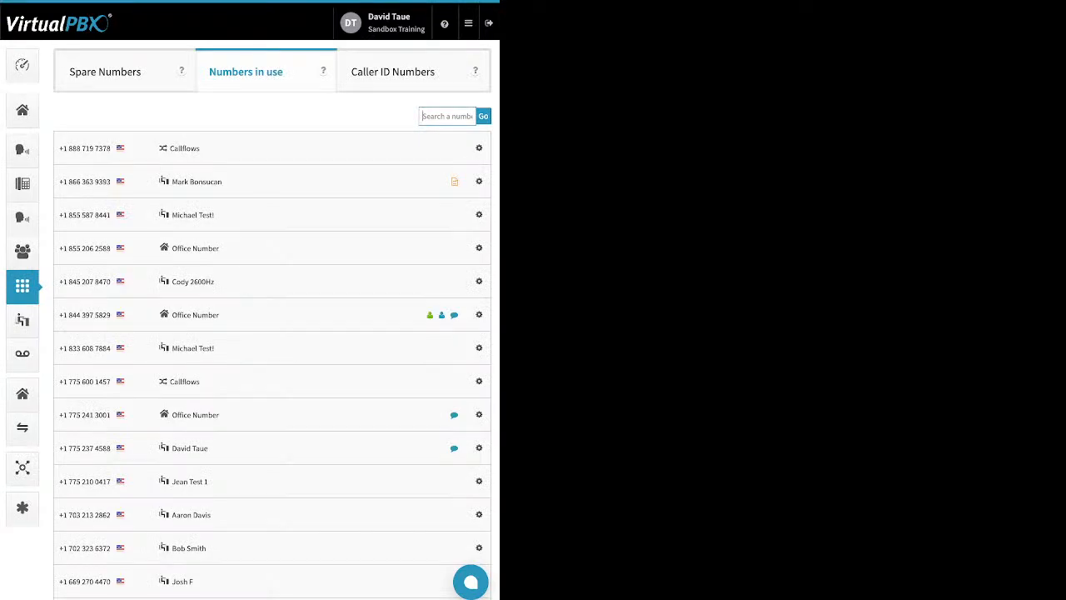
left_click(479, 148)
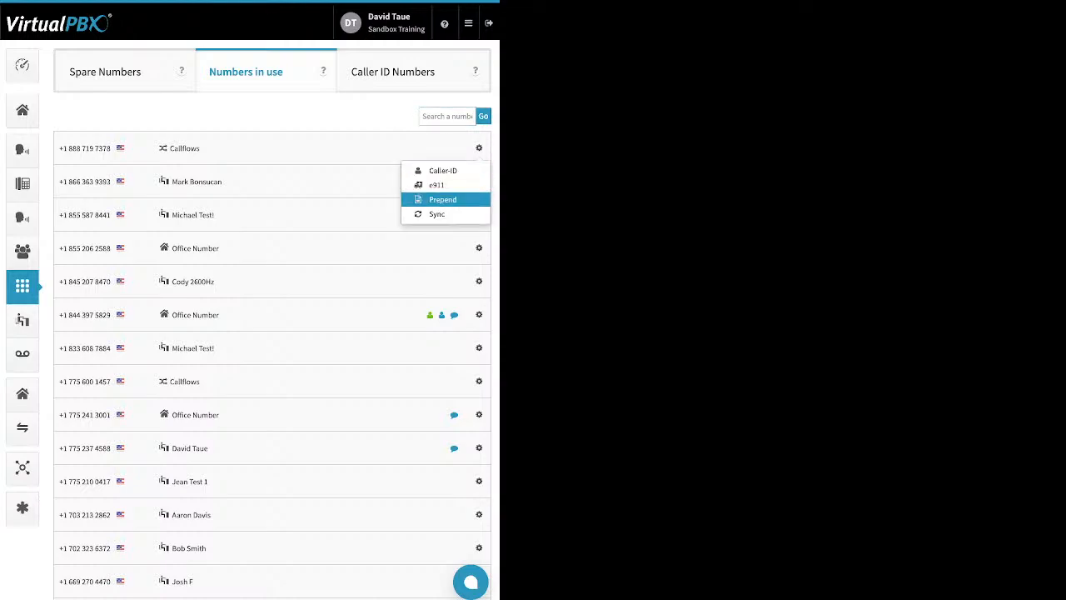
left_click(366, 200)
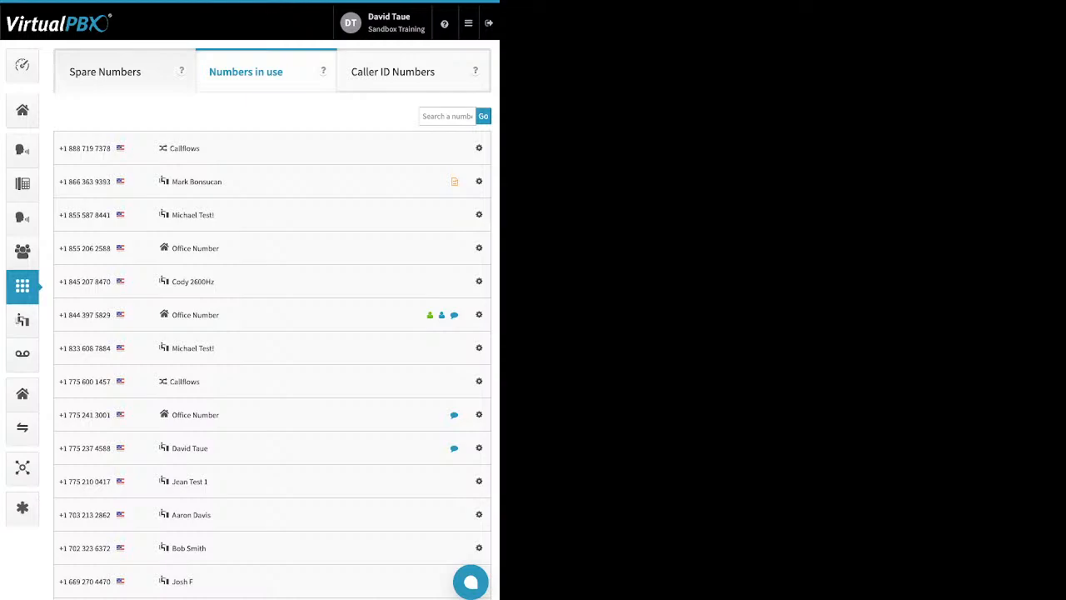
Step: Delete the first, second and fourth numbers from the spare numbers list and return to the inventory
left_click(106, 72)
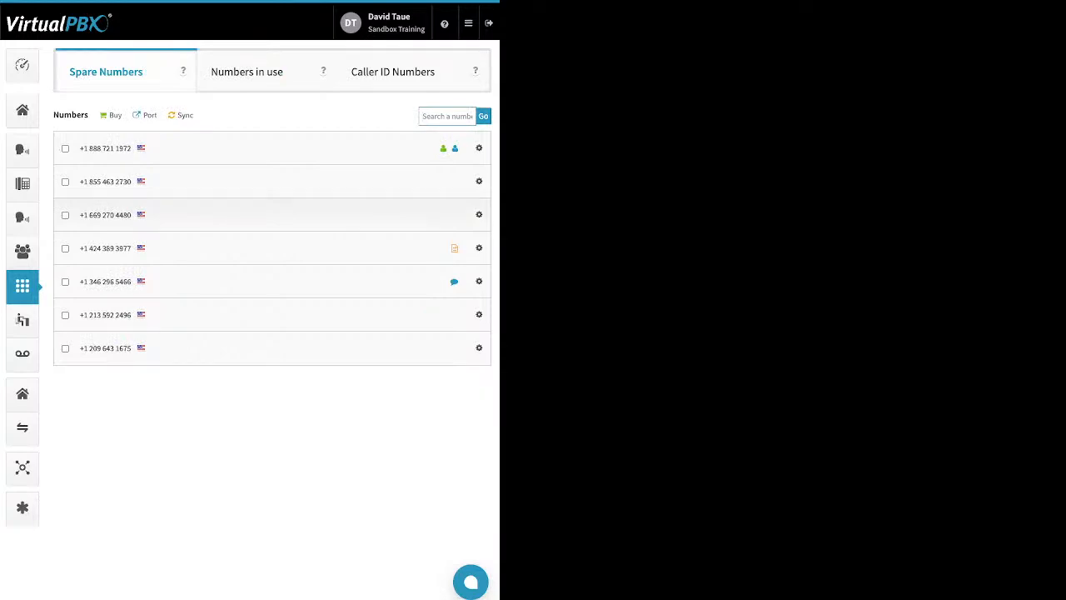
double_click(71, 115)
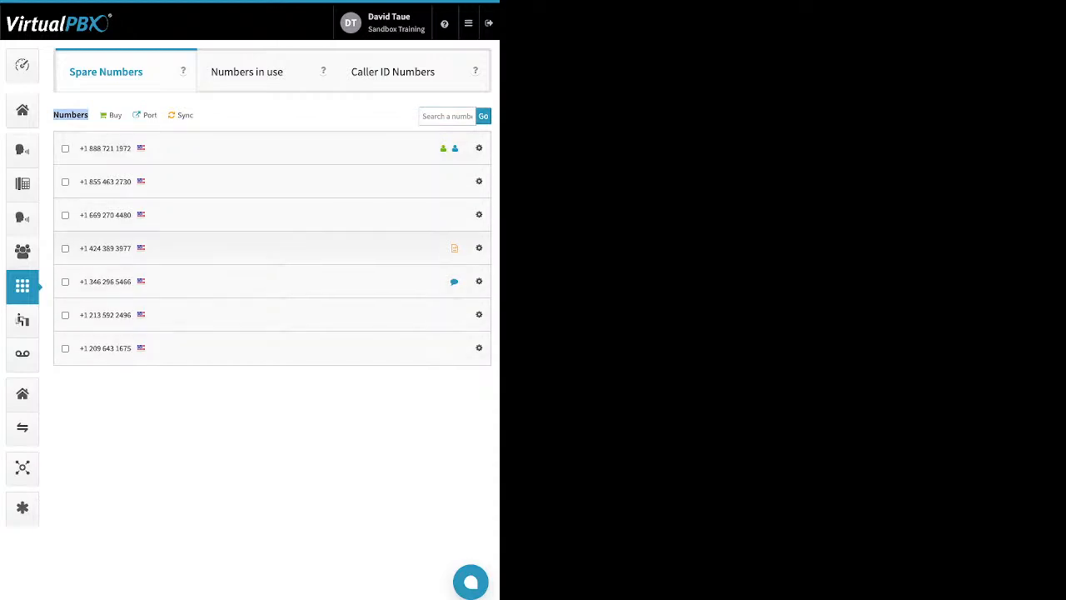
left_click(65, 249)
left_click(65, 181)
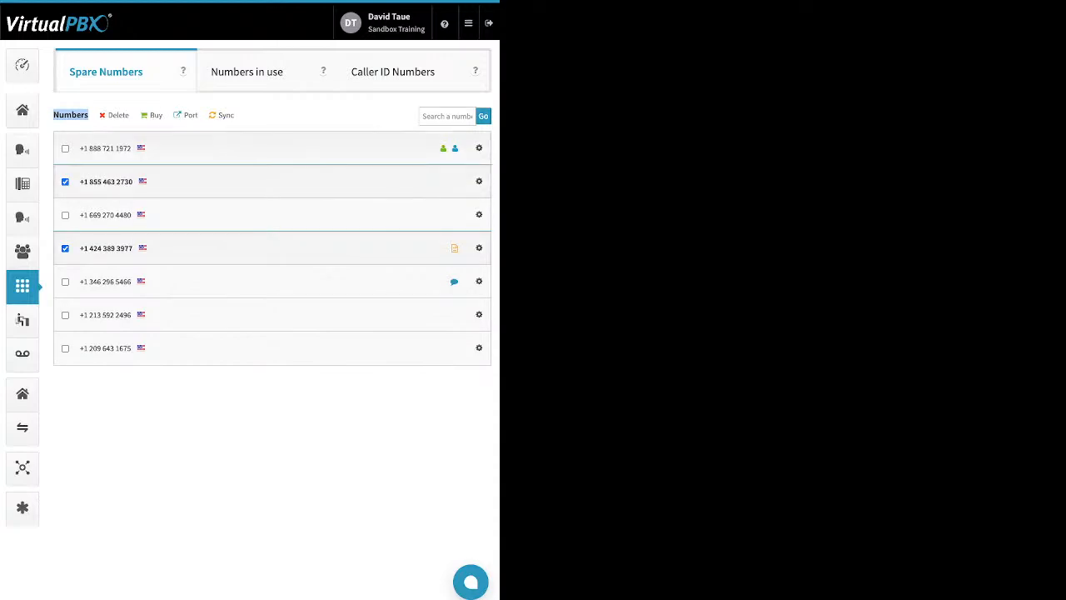
left_click(65, 148)
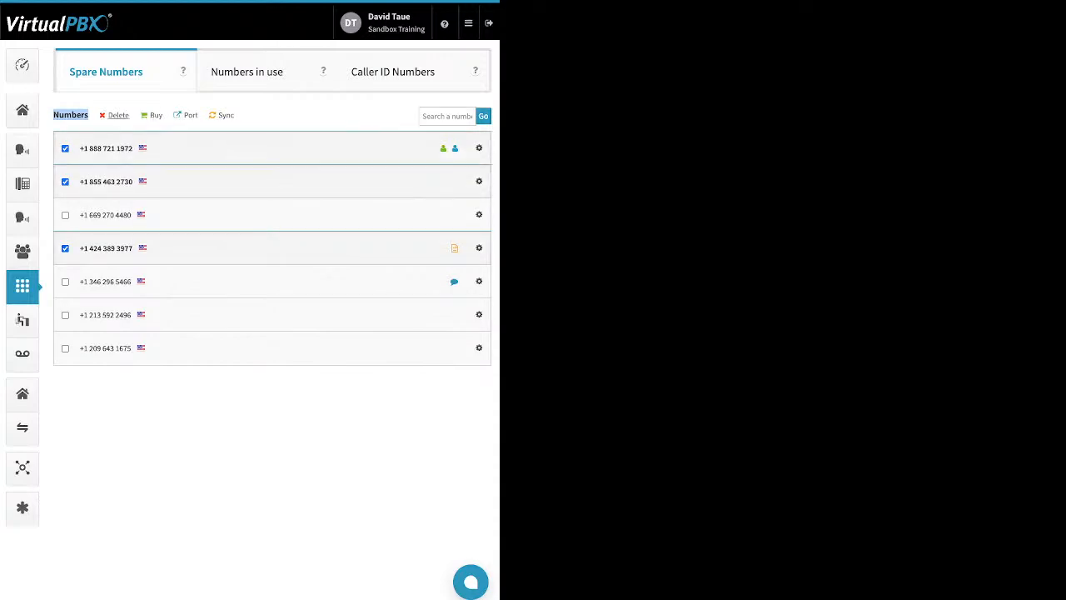
left_click(118, 115)
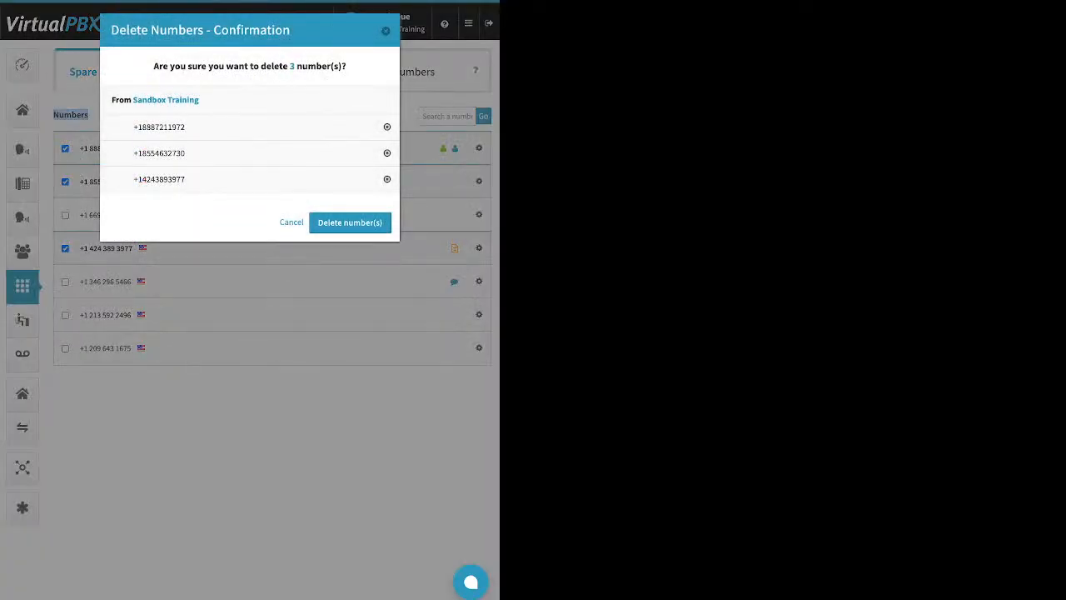
left_click(350, 222)
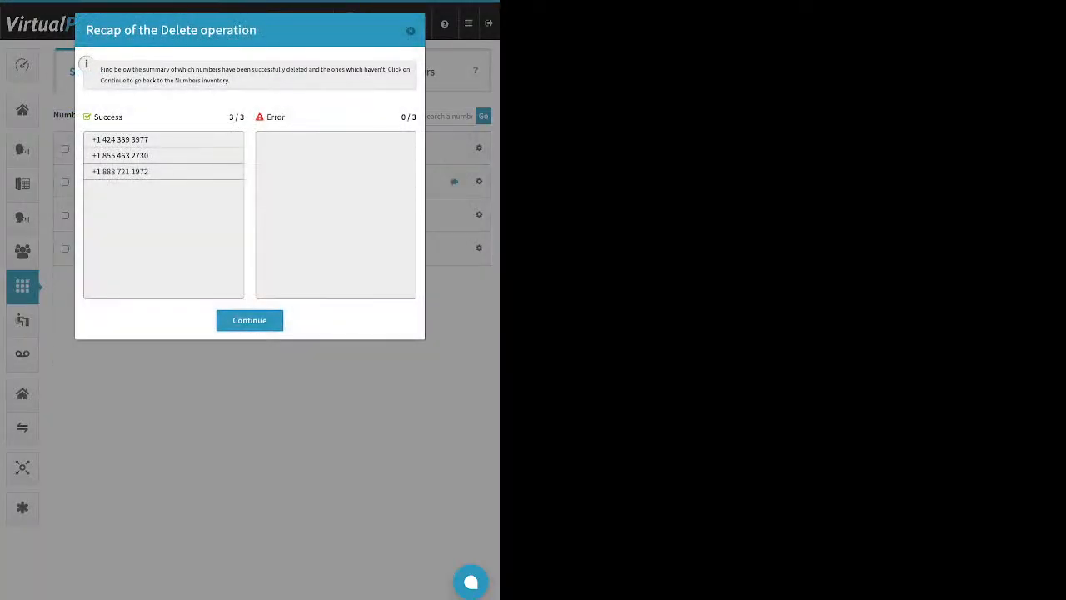
left_click(249, 320)
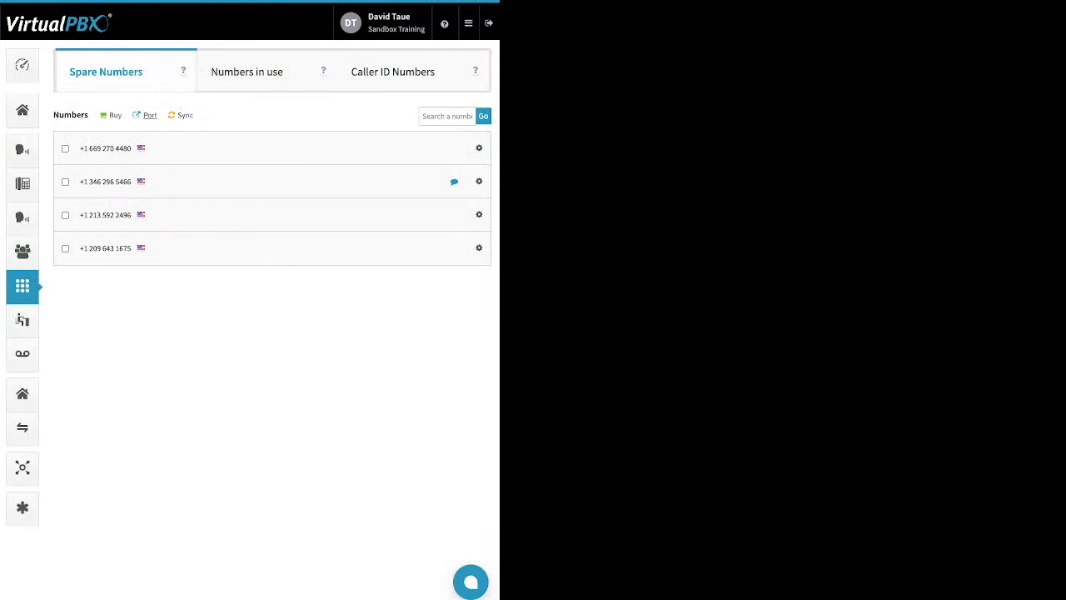
Step: Start a port request named "test" for U.S. Local Numbers and proceed to the ownership verification stage
left_click(149, 115)
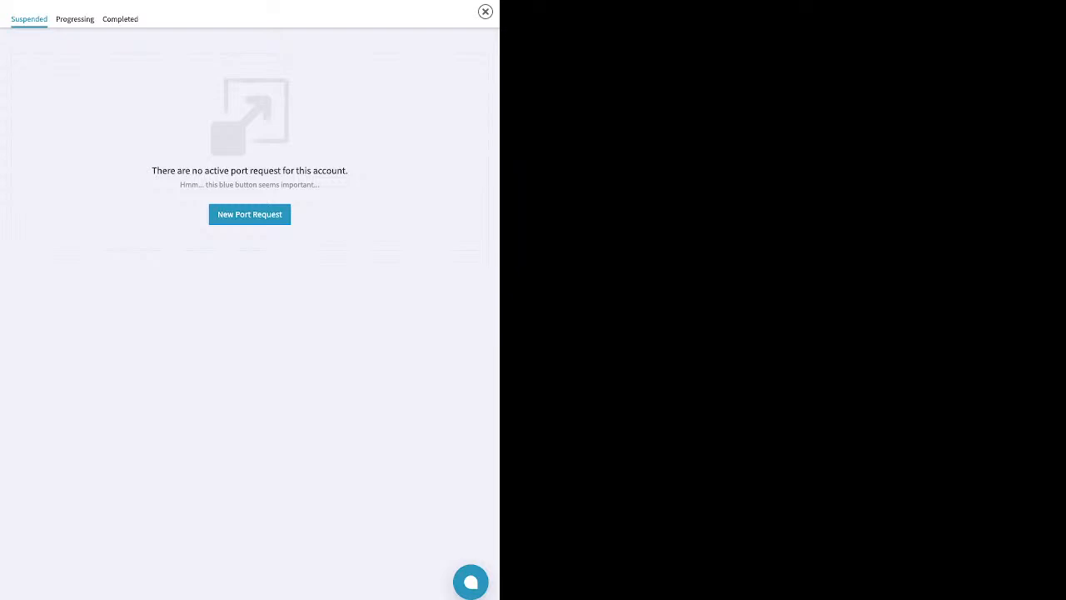
left_click(250, 214)
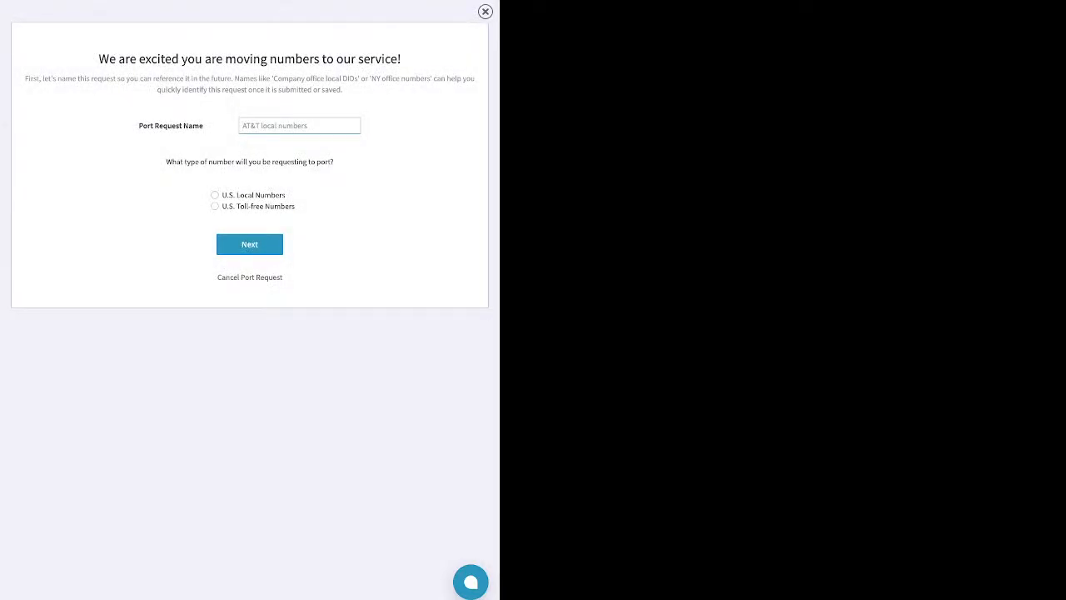
type("test")
left_click(215, 195)
left_click(250, 244)
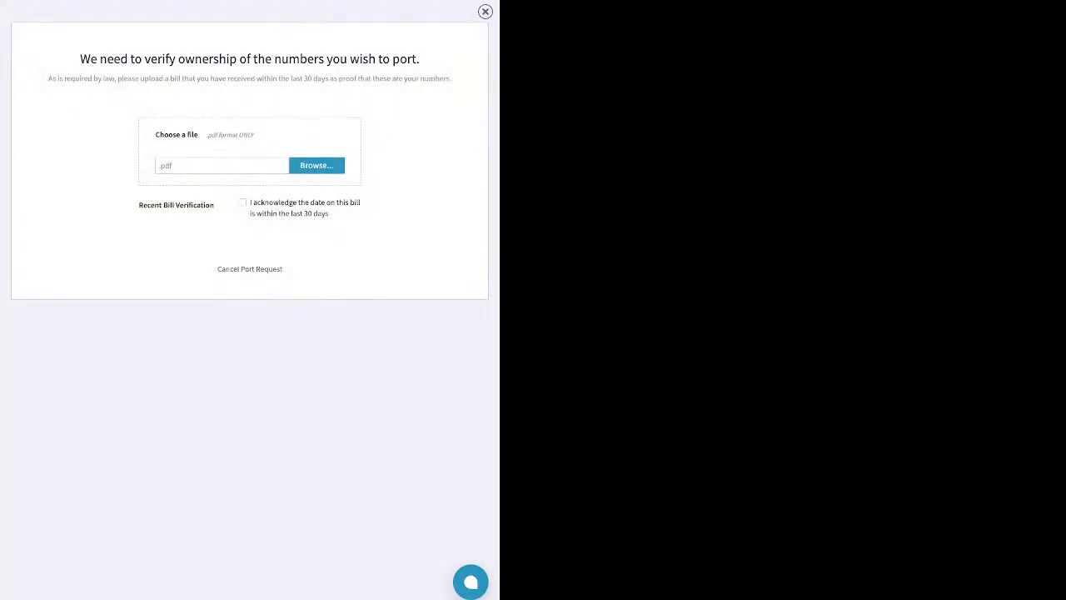
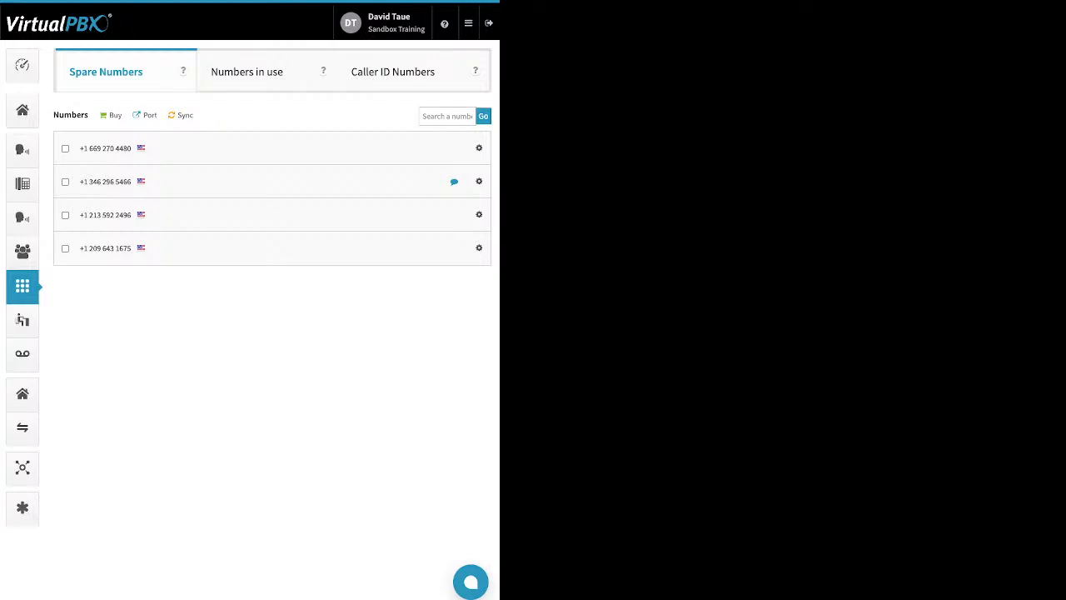
Step: Start adding a new user and set the main extension number to 8532
left_click(22, 321)
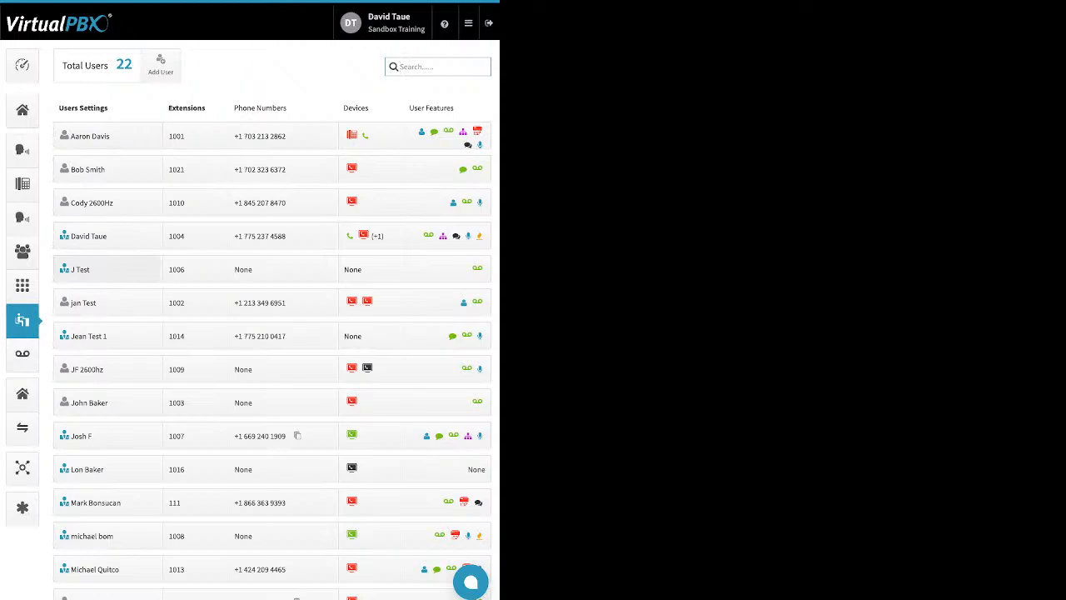
left_click(161, 65)
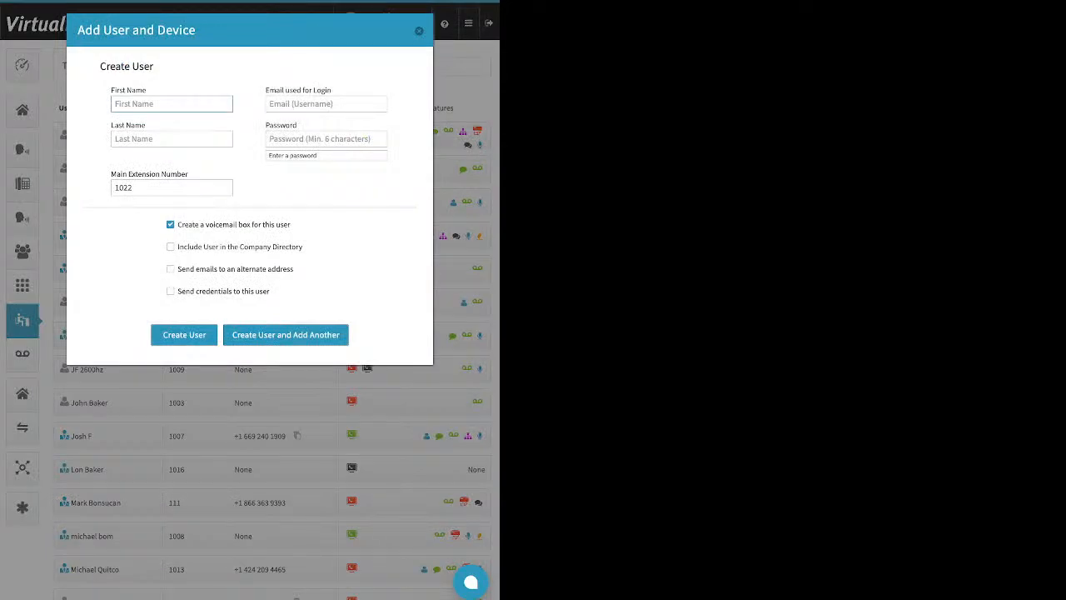
left_click_drag(265, 90, 331, 90)
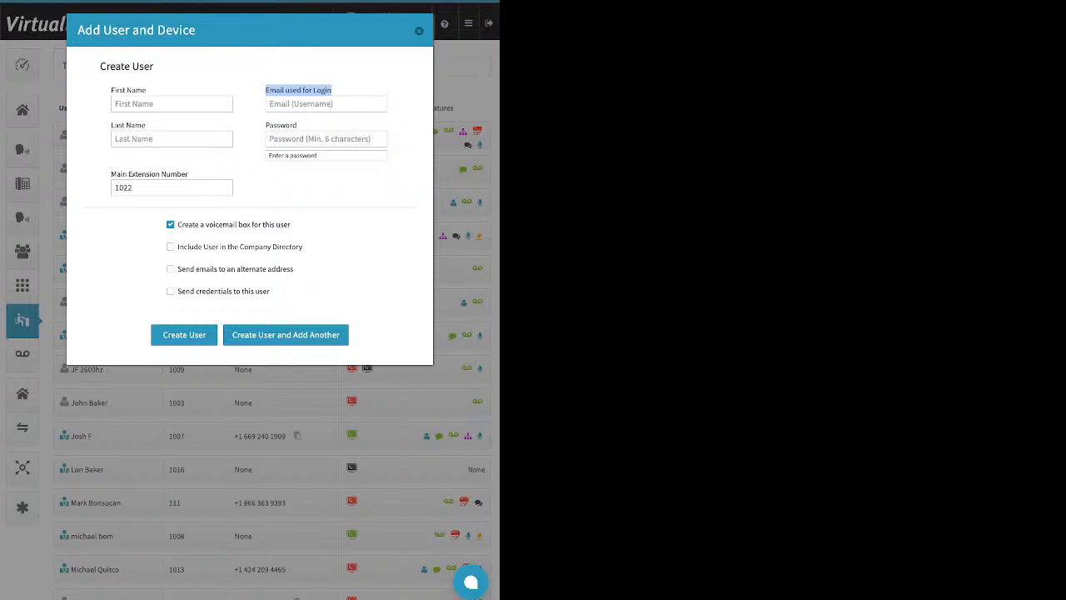
left_click(326, 139)
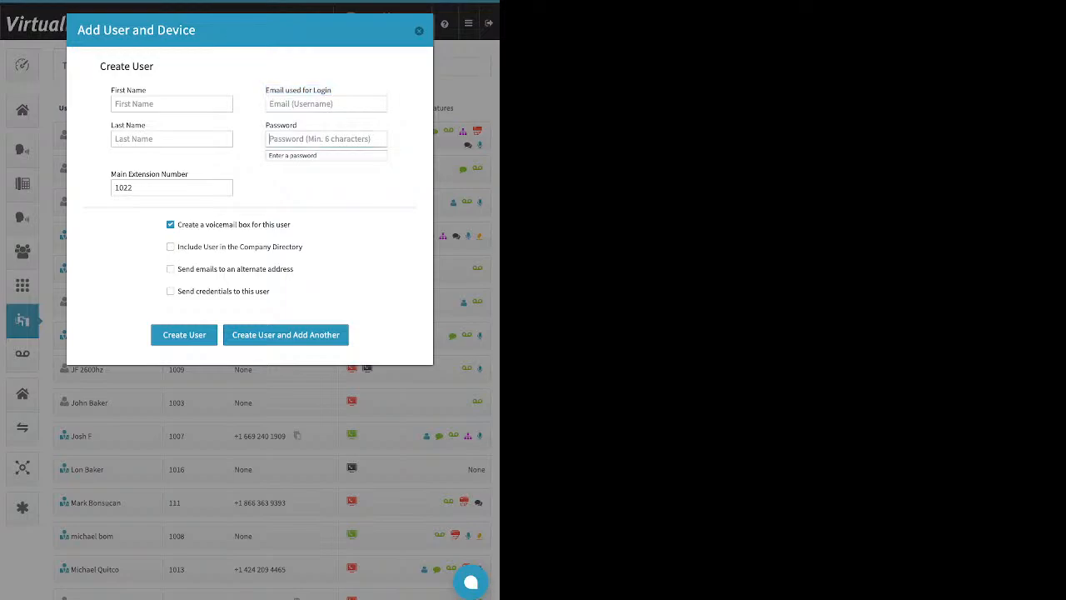
key("Tab")
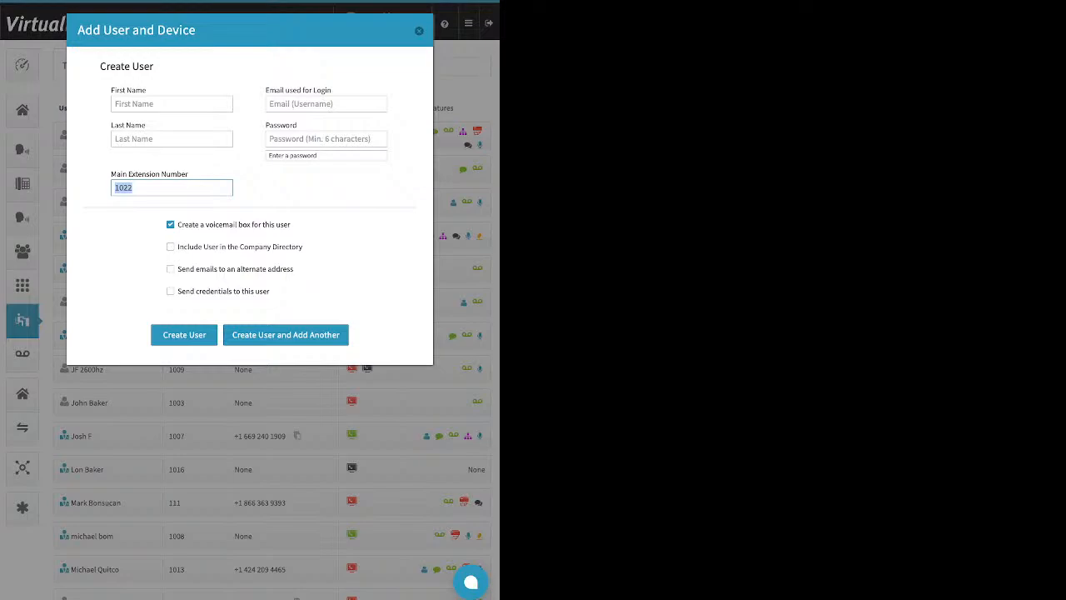
type("8532")
Step: Examine the new user's voicemail, company directory and alternate e-mail options, temporarily enabling the alternate address to view its notification field
left_click_drag(291, 224, 178, 224)
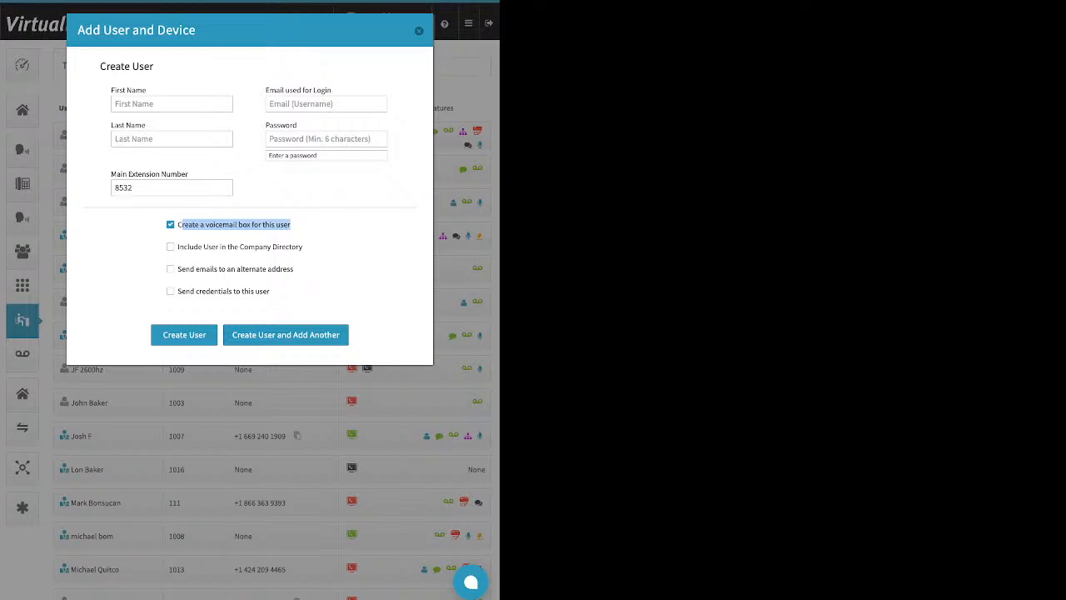
left_click(305, 229)
left_click_drag(303, 247, 177, 247)
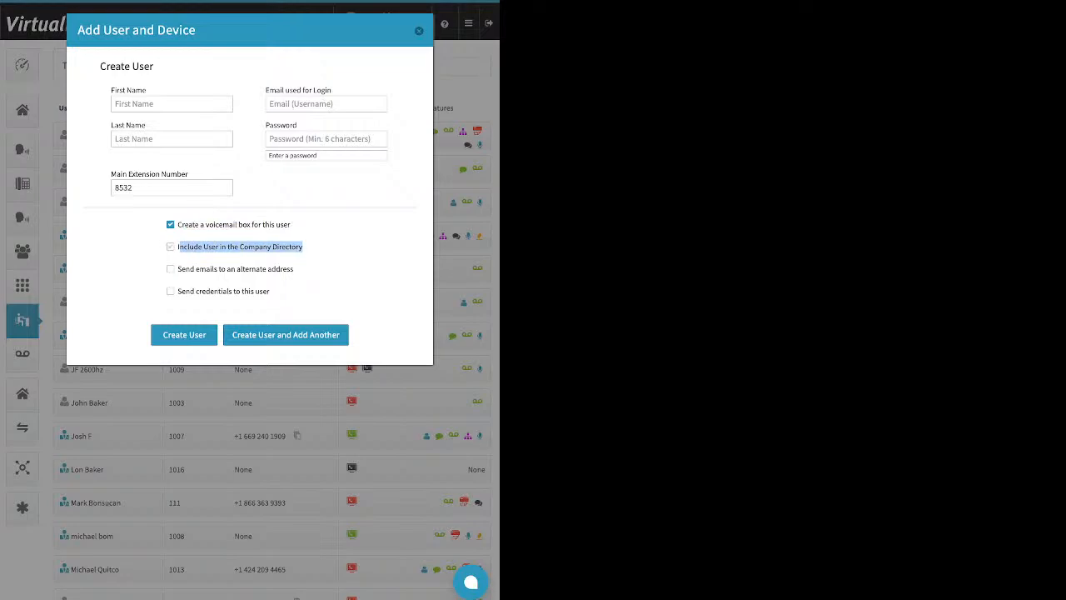
left_click_drag(293, 269, 178, 269)
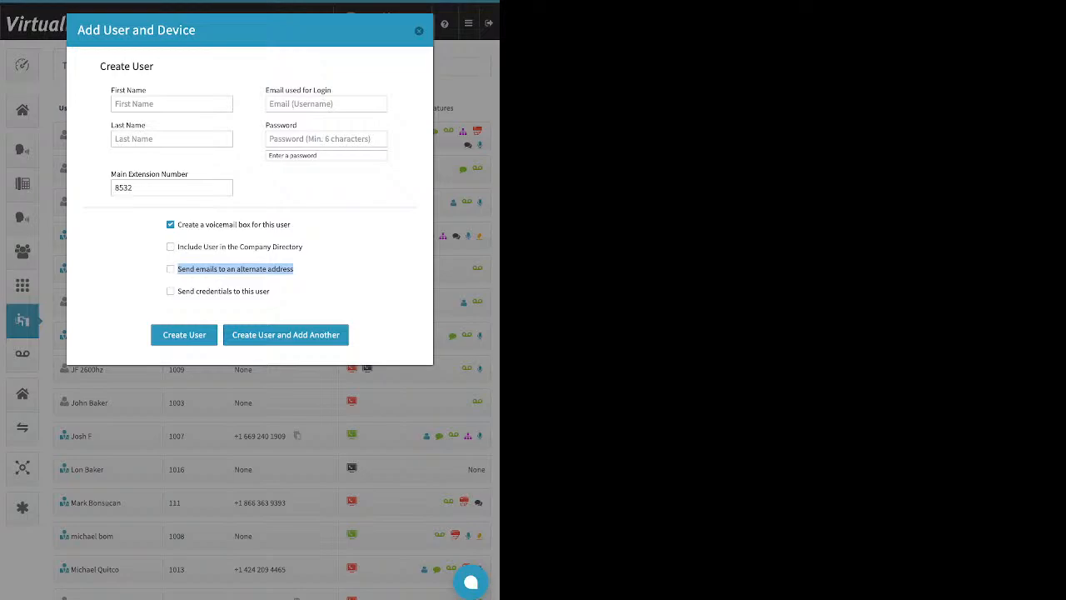
left_click(350, 269)
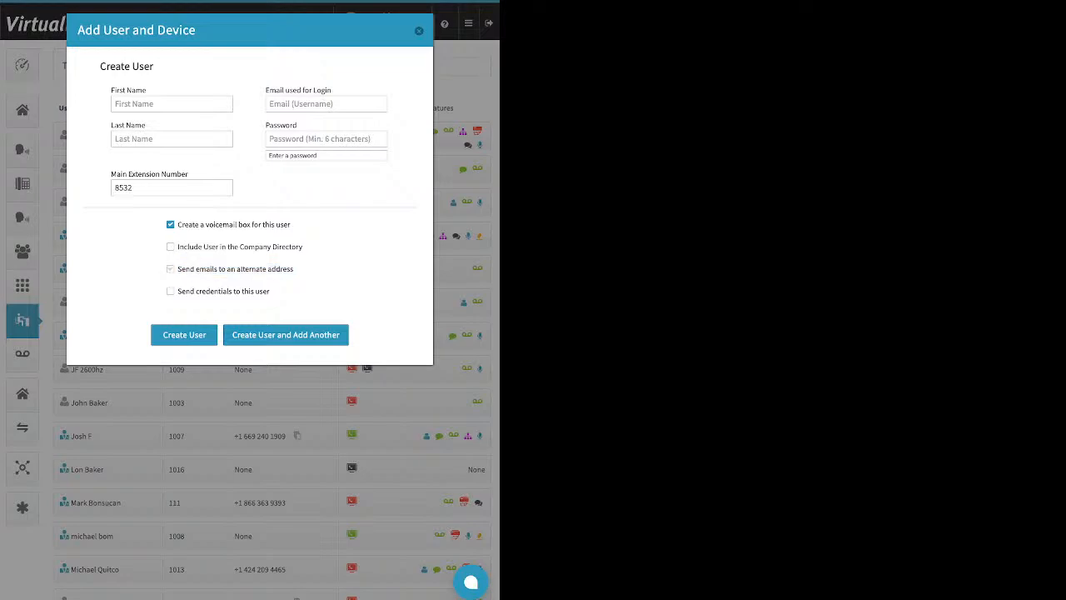
left_click(171, 269)
left_click(246, 294)
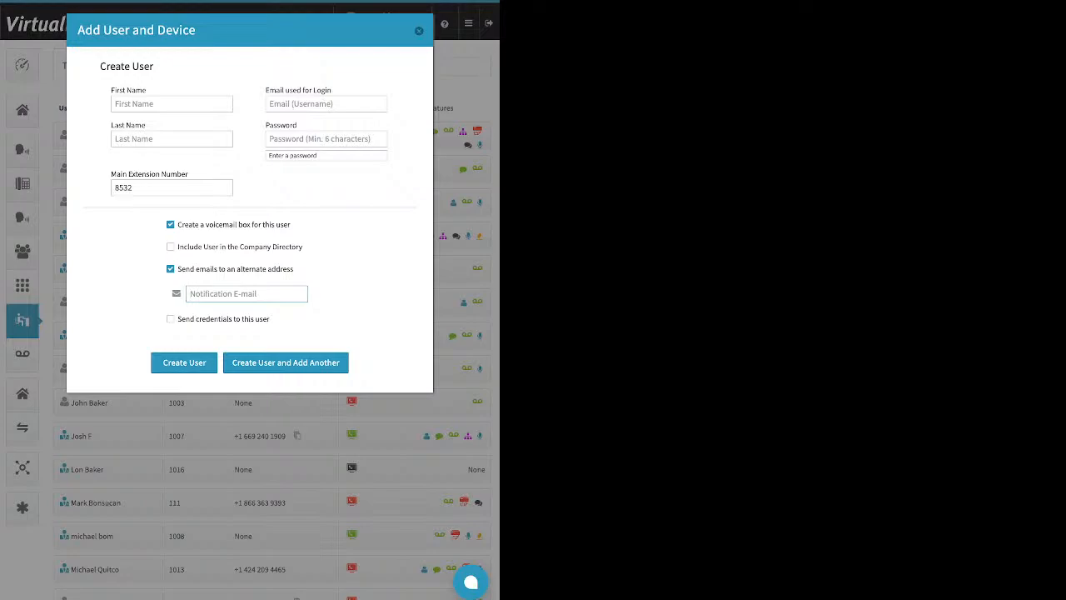
left_click(170, 269)
Step: Enable sending credentials to the new user, and close the form without creating the user
left_click_drag(271, 291, 177, 292)
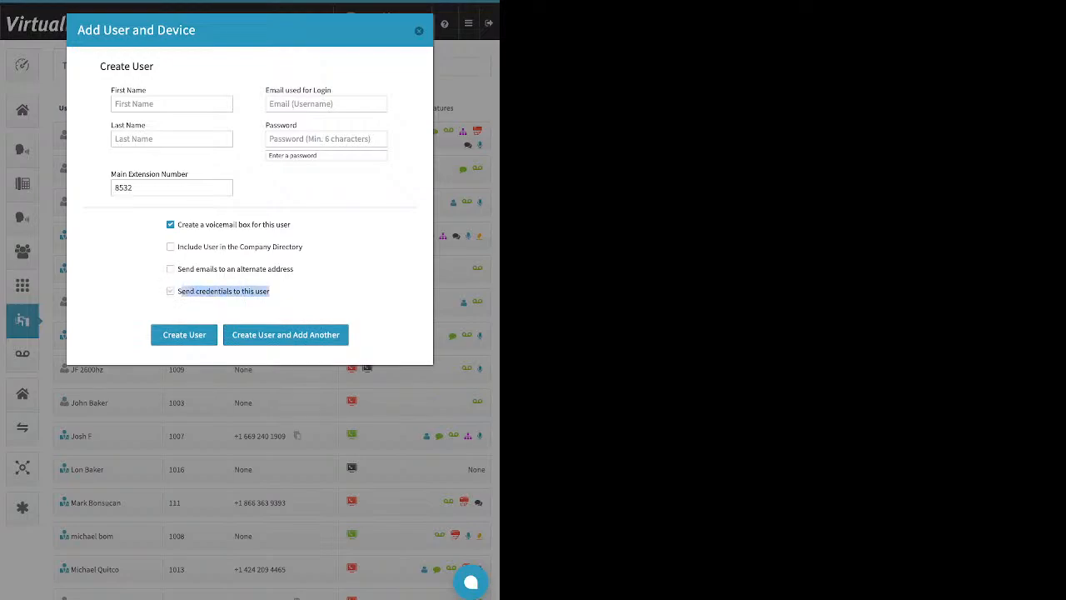
left_click(177, 292)
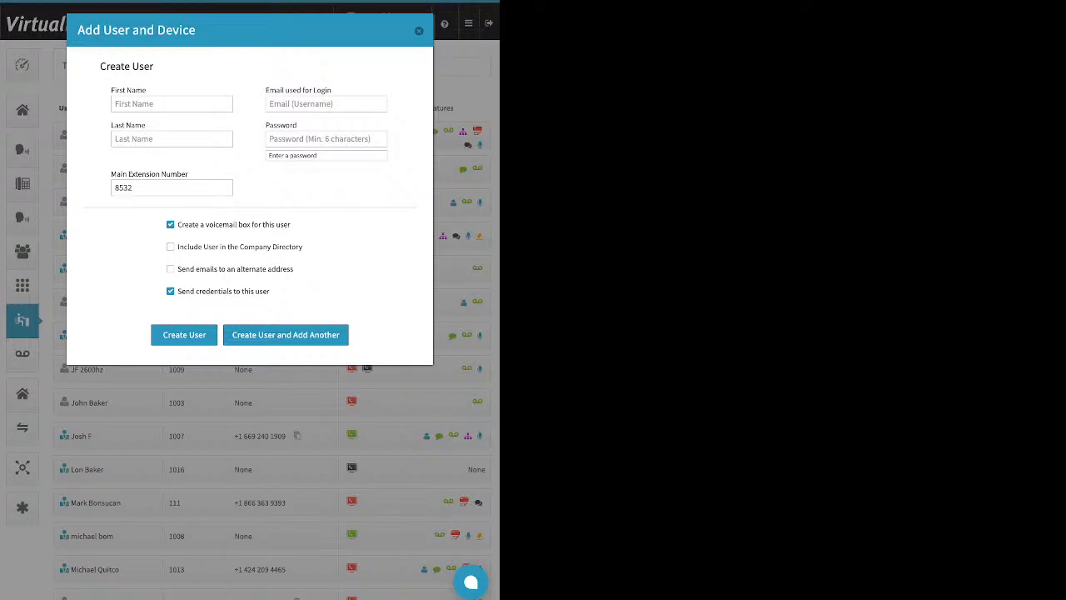
key("Escape")
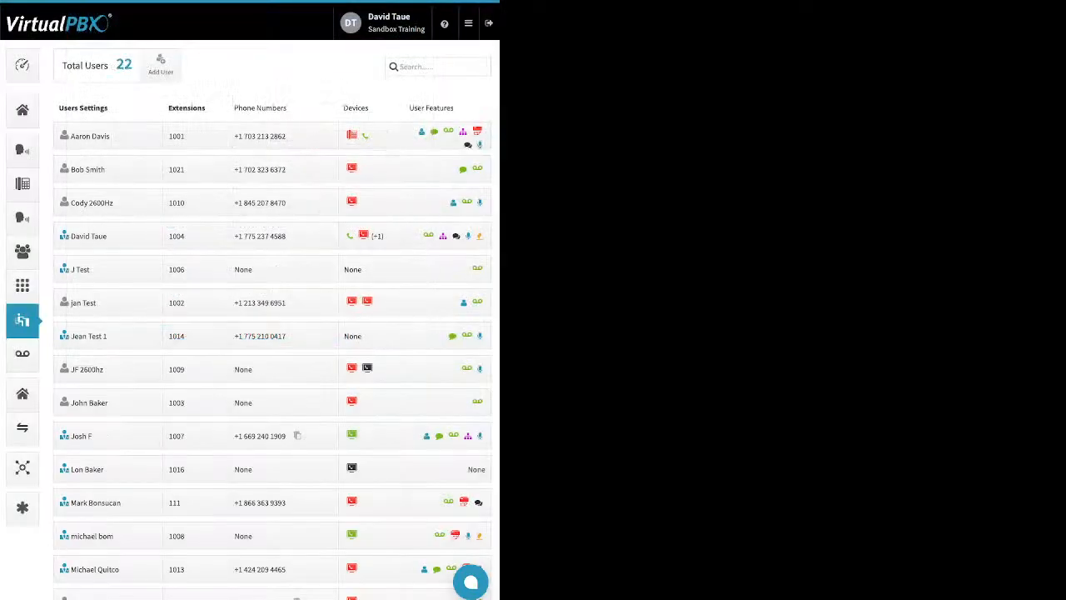
Step: Open the settings of the user at extension 1001 and examine the Update Credentials dialog, leaving the credentials as they are
left_click(100, 136)
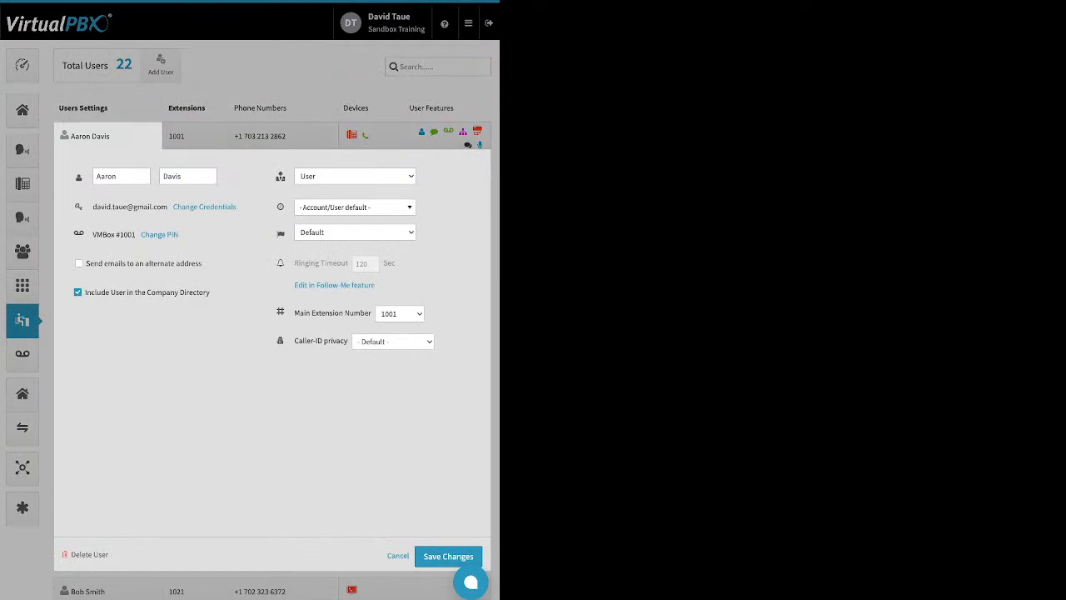
left_click_drag(238, 208, 182, 207)
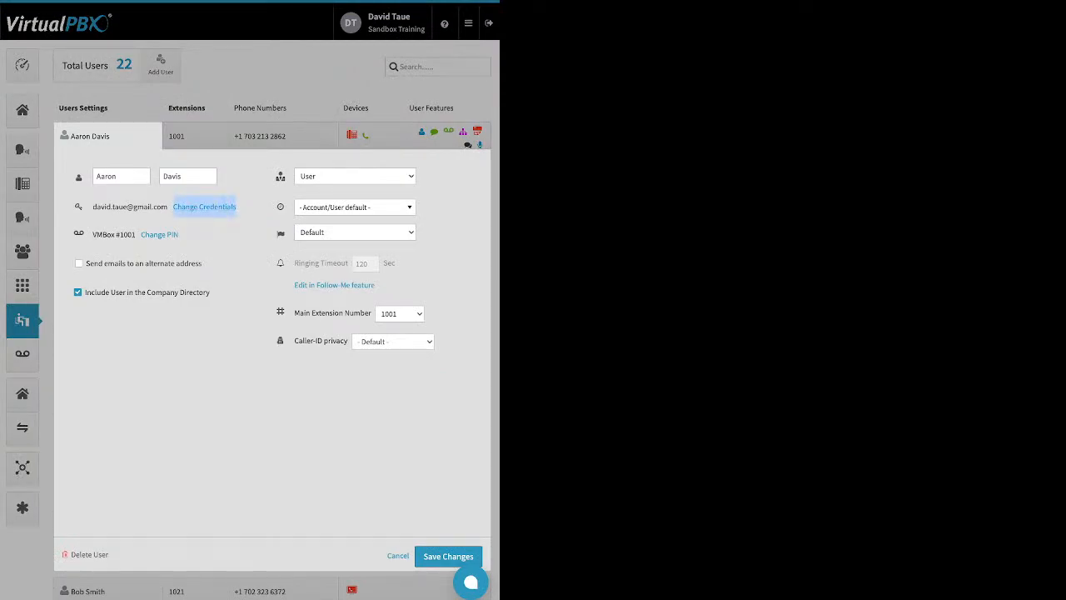
left_click(200, 206)
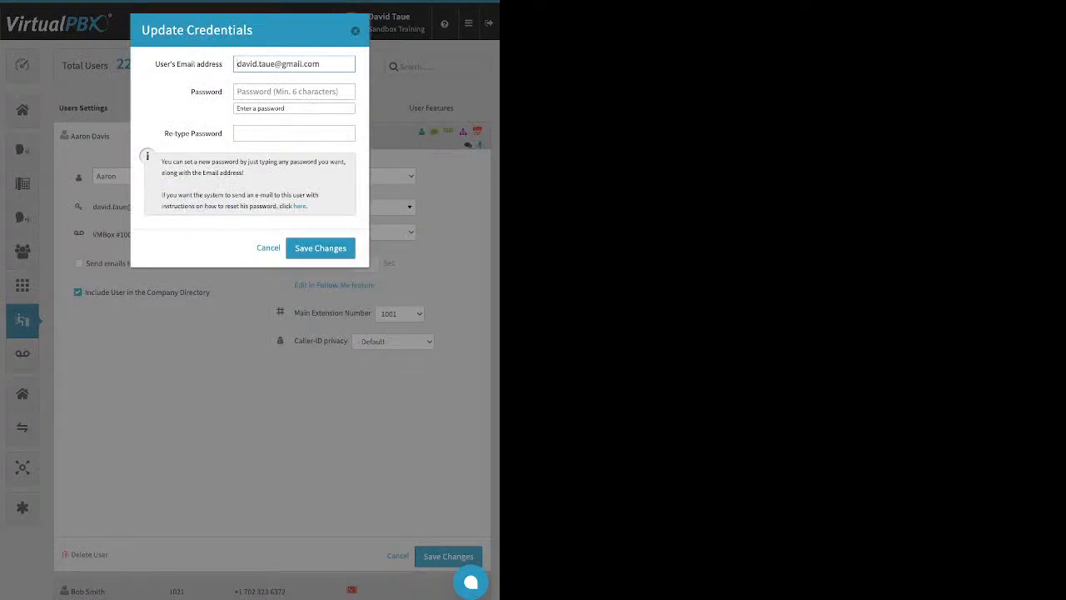
left_click_drag(308, 207, 294, 207)
key("Escape")
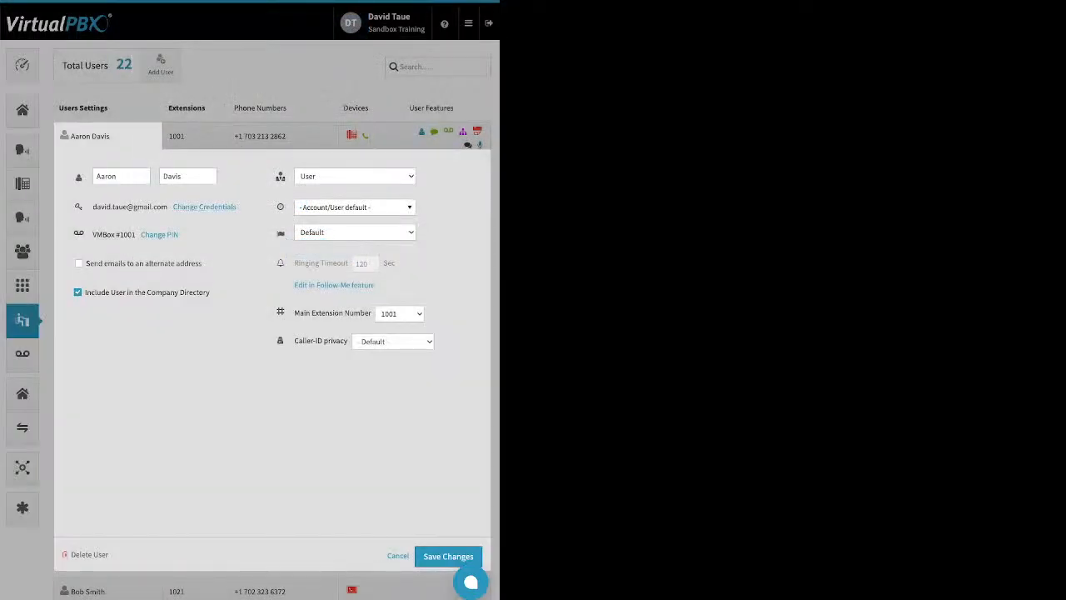
Step: Examine the voicemail box's Update PIN dialog for the extension 1001 user and close it without entering a PIN
left_click_drag(178, 235, 148, 235)
left_click(159, 234)
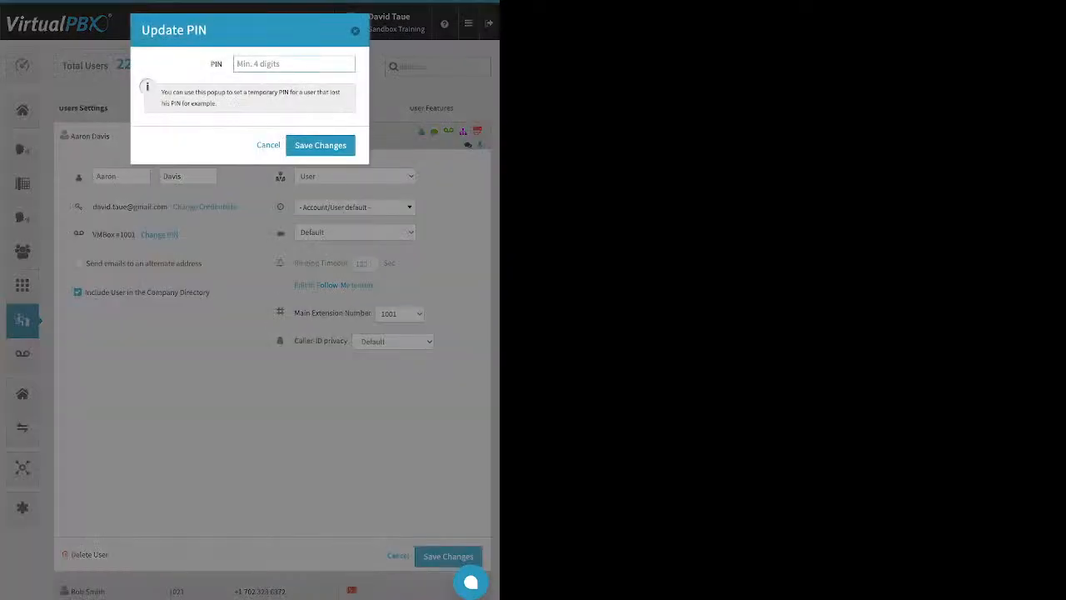
key("Escape")
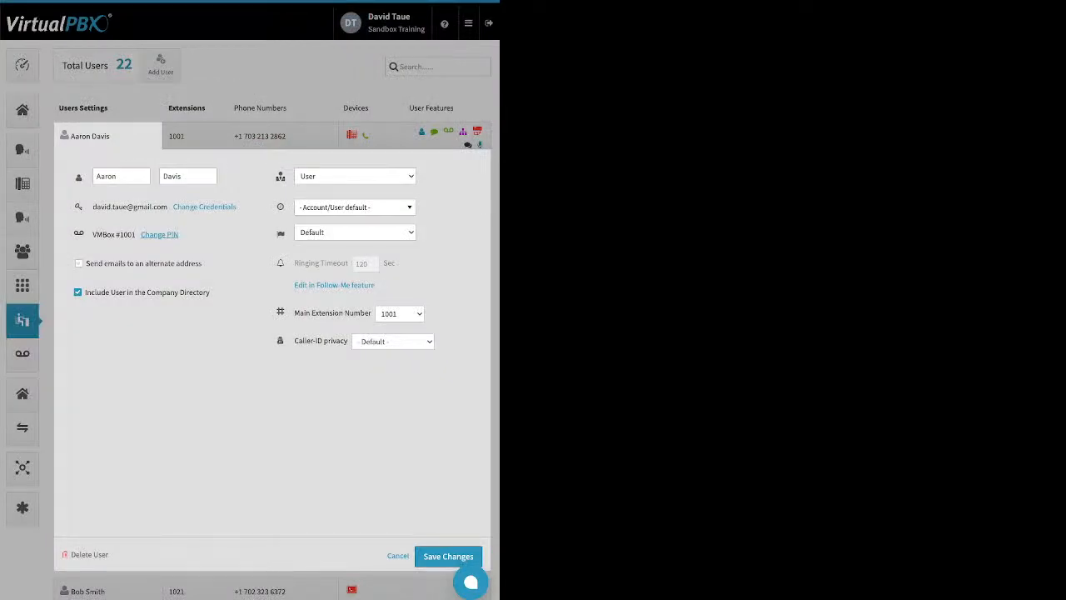
Step: Review the options for sending e-mails to an alternate address and including the user in the company directory
left_click_drag(202, 263, 86, 264)
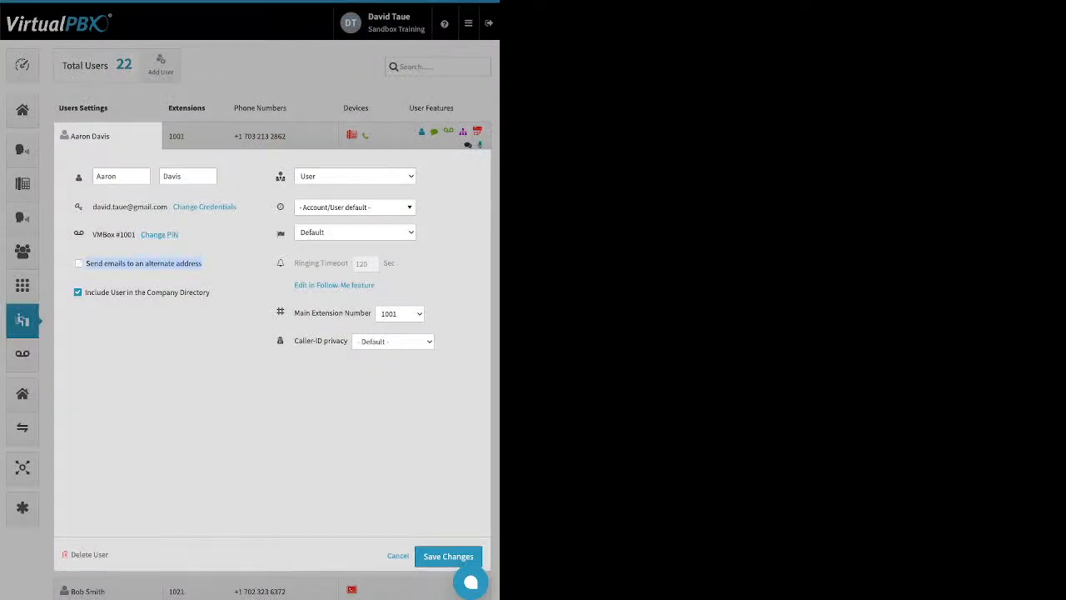
left_click(218, 267)
left_click_drag(210, 292, 85, 292)
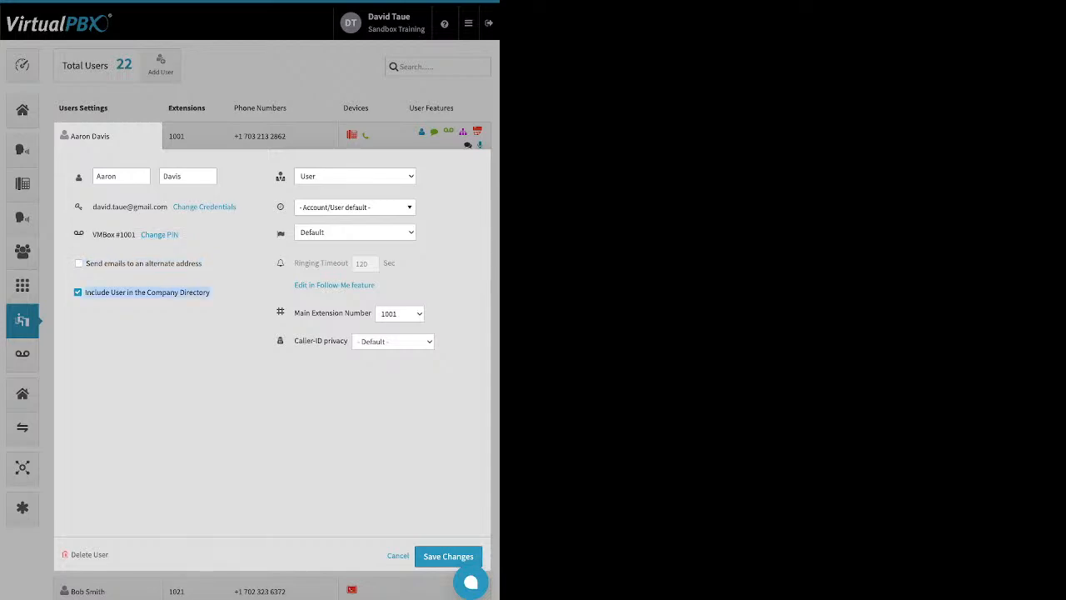
left_click(223, 296)
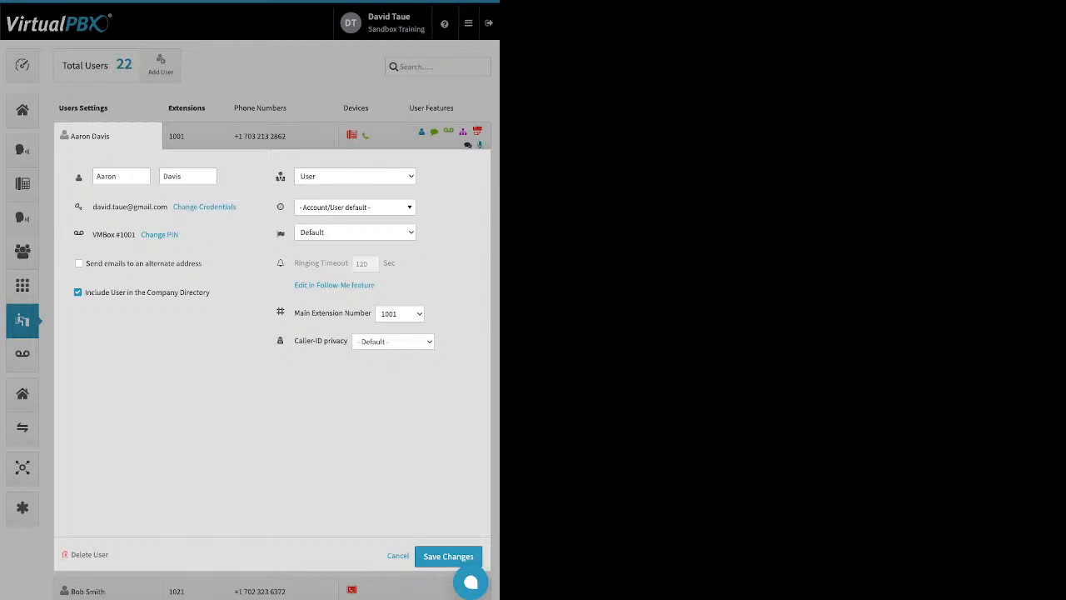
Step: Review the user's available time zones, language and ringing timeout settings, and close the extension 1001 user's settings
left_click(355, 207)
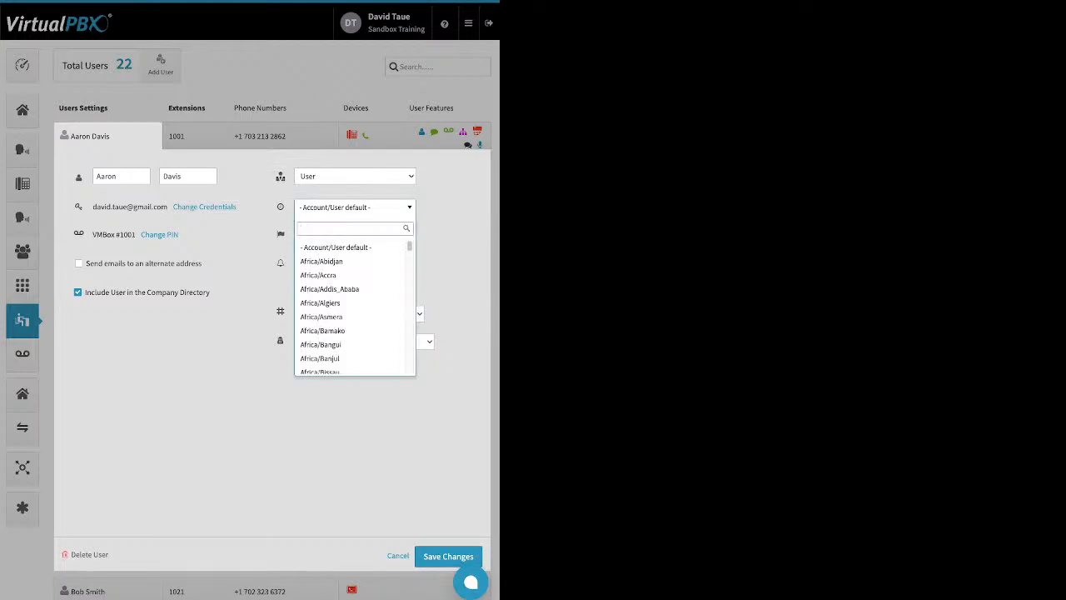
left_click(354, 207)
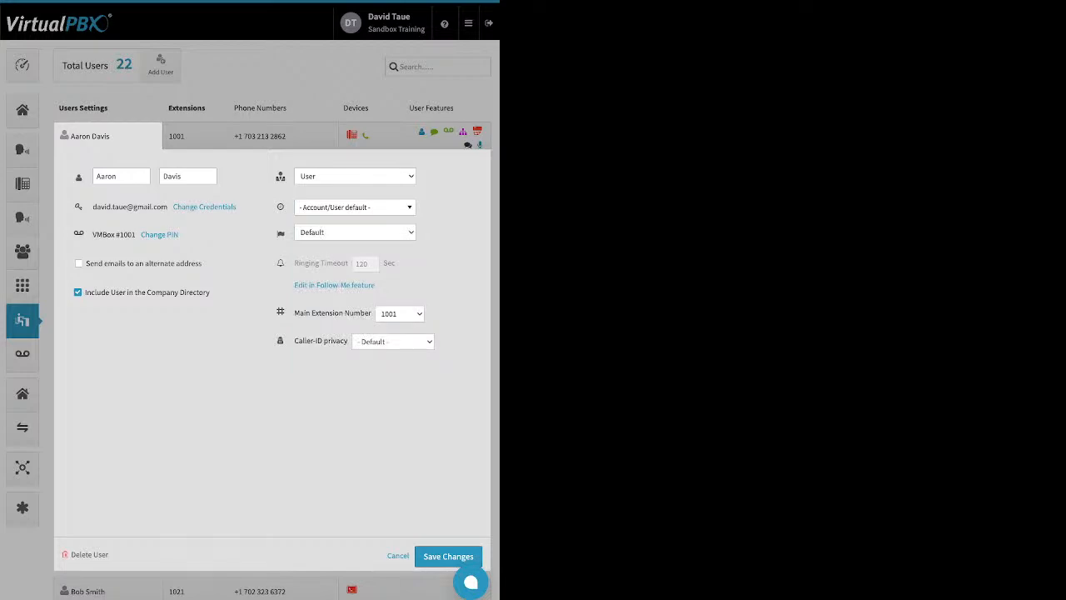
mouse_move(281, 234)
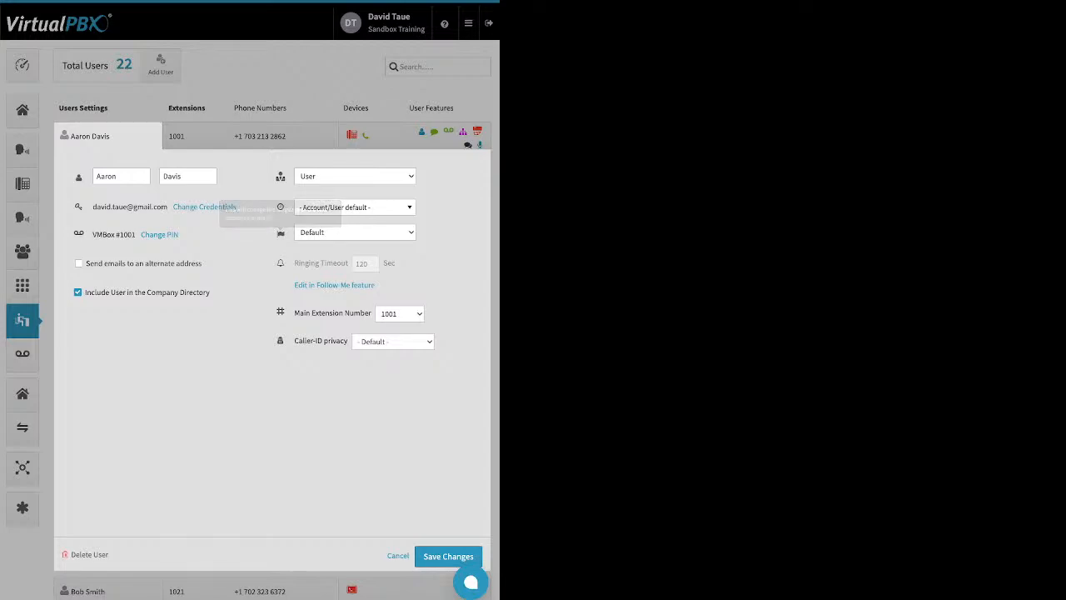
mouse_move(333, 264)
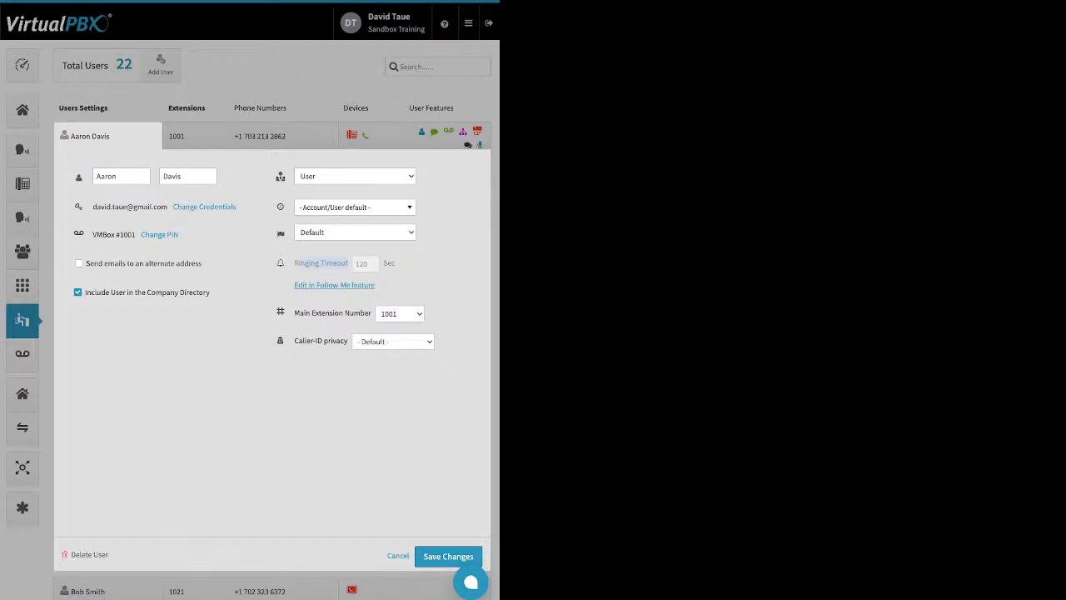
left_click(99, 136)
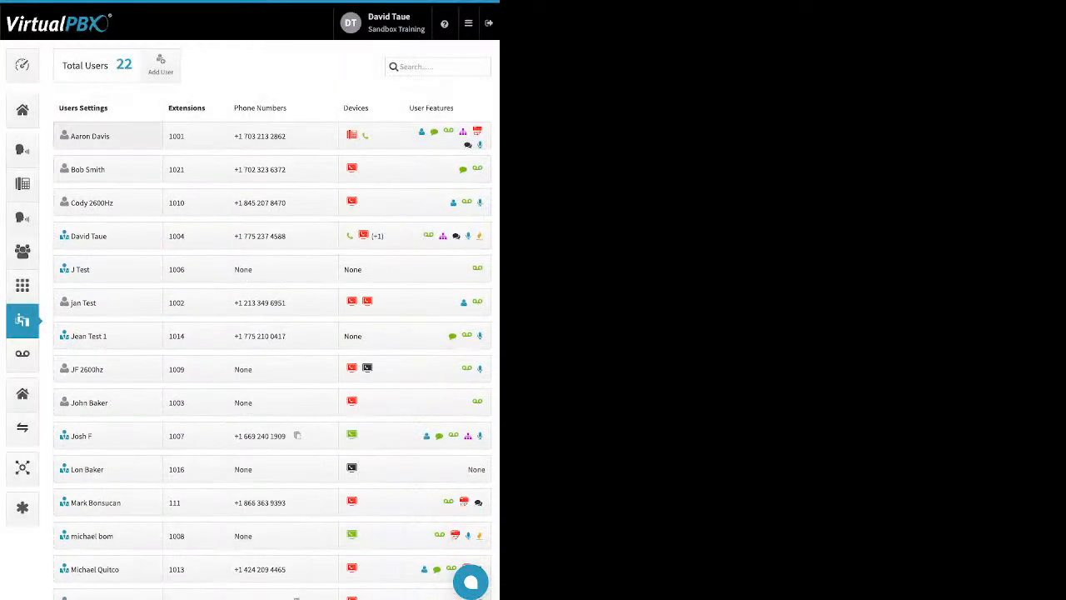
Step: Open the settings of the user at extension 1021, examine the ringing timeout, and close them
left_click(104, 169)
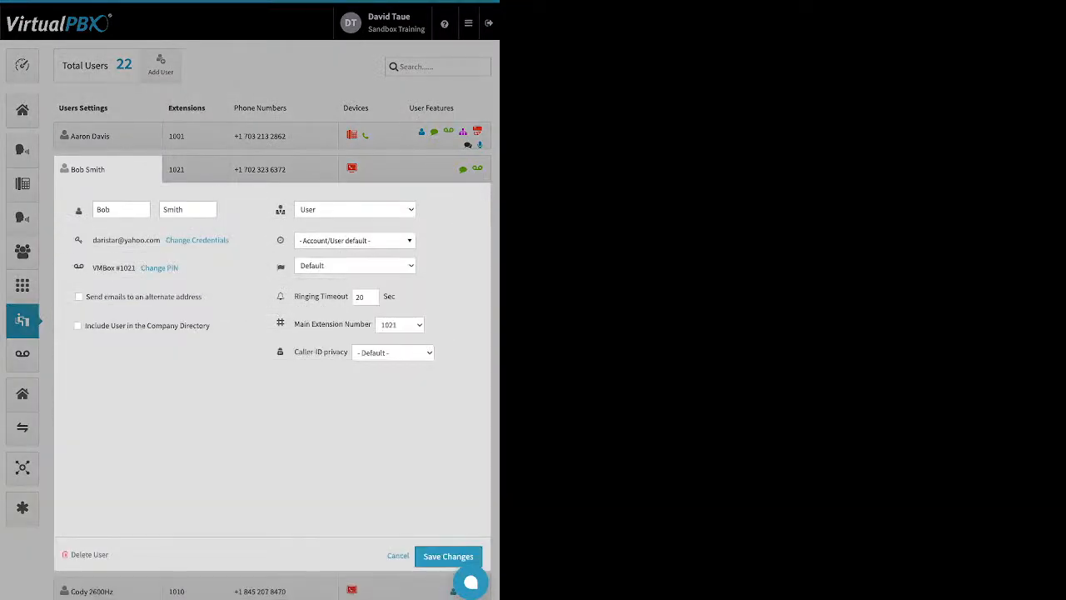
left_click_drag(293, 297, 349, 297)
key("Tab")
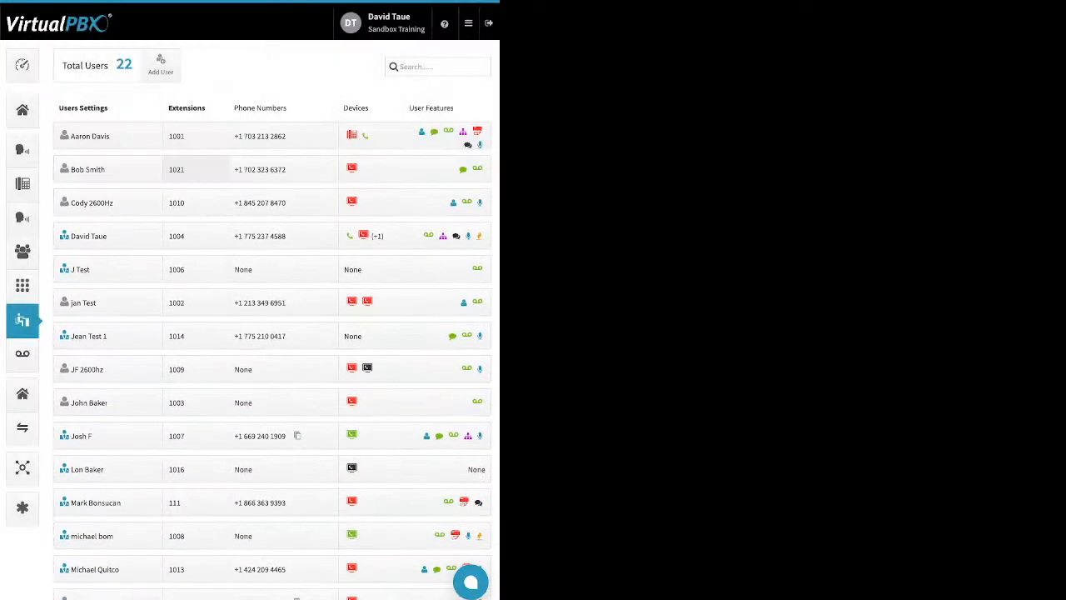
Step: Examine the extension assignment of the user at extension 1021 and the options available for the assigned phone number
left_click(196, 169)
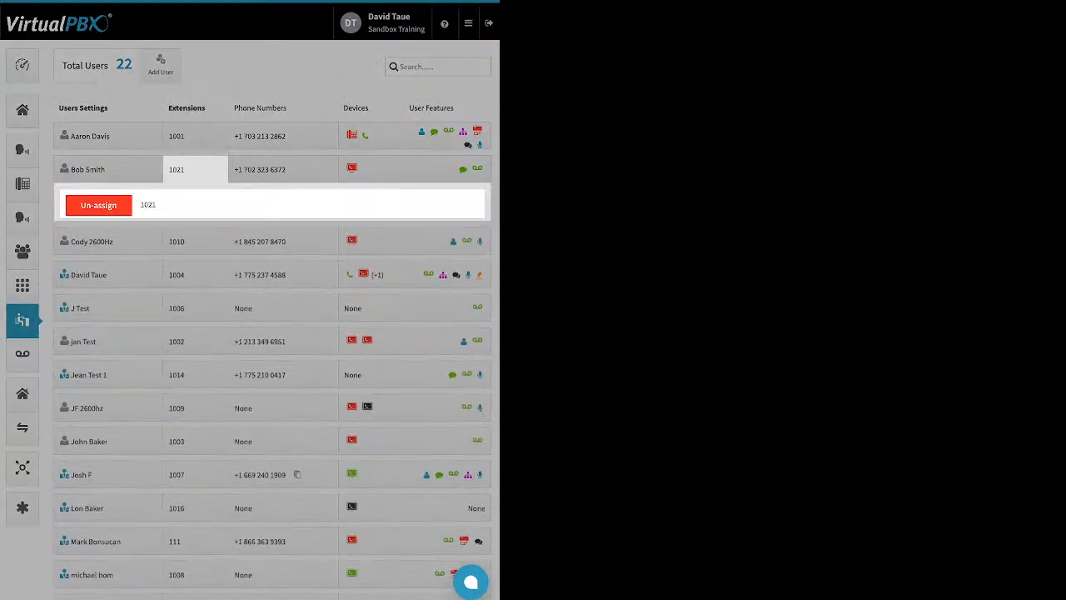
left_click(196, 169)
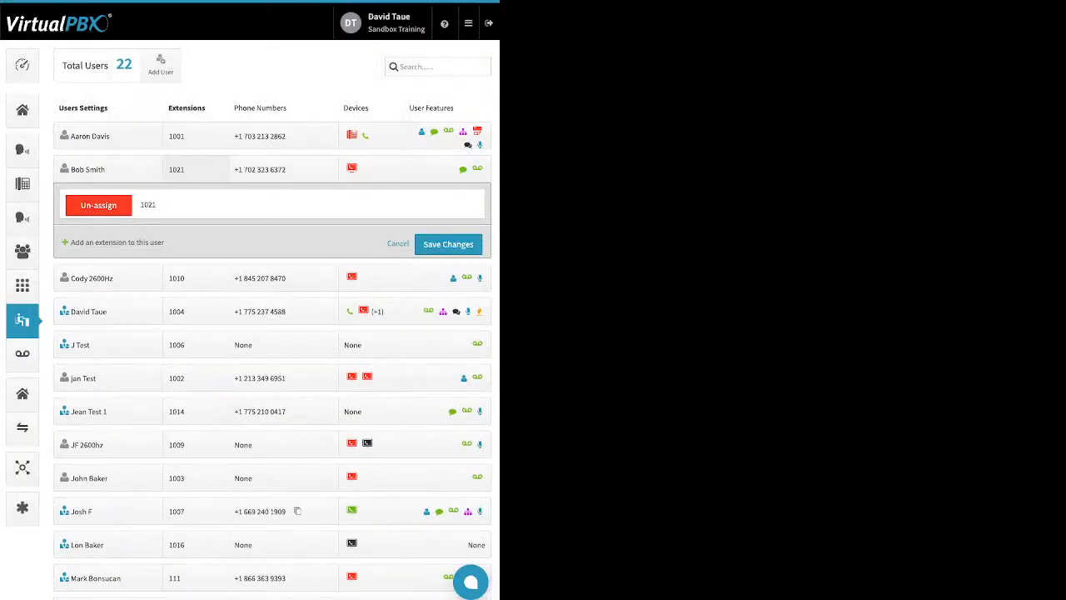
left_click(283, 169)
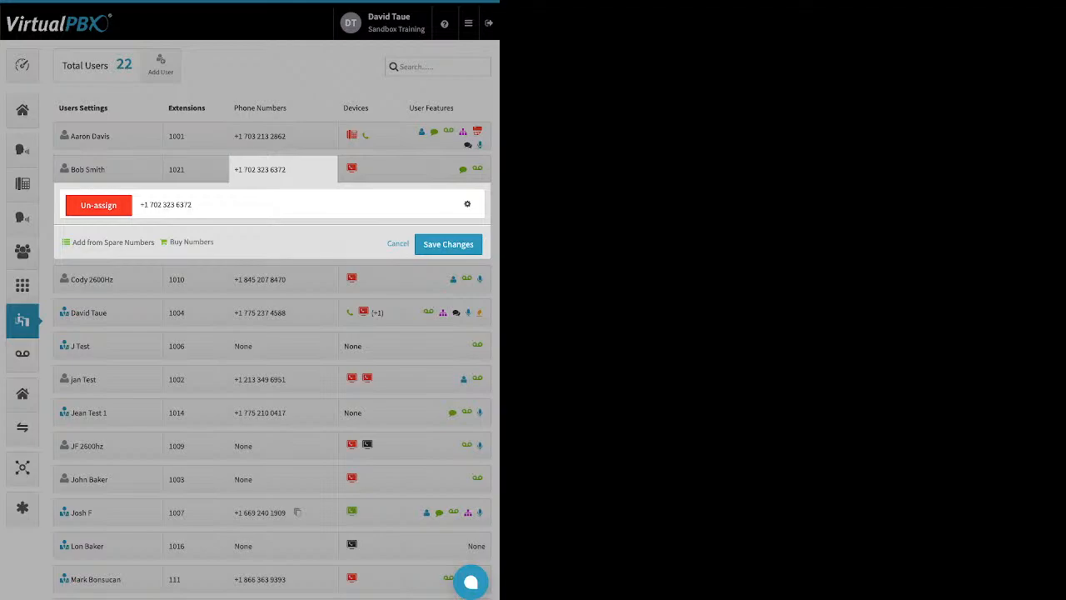
left_click(468, 204)
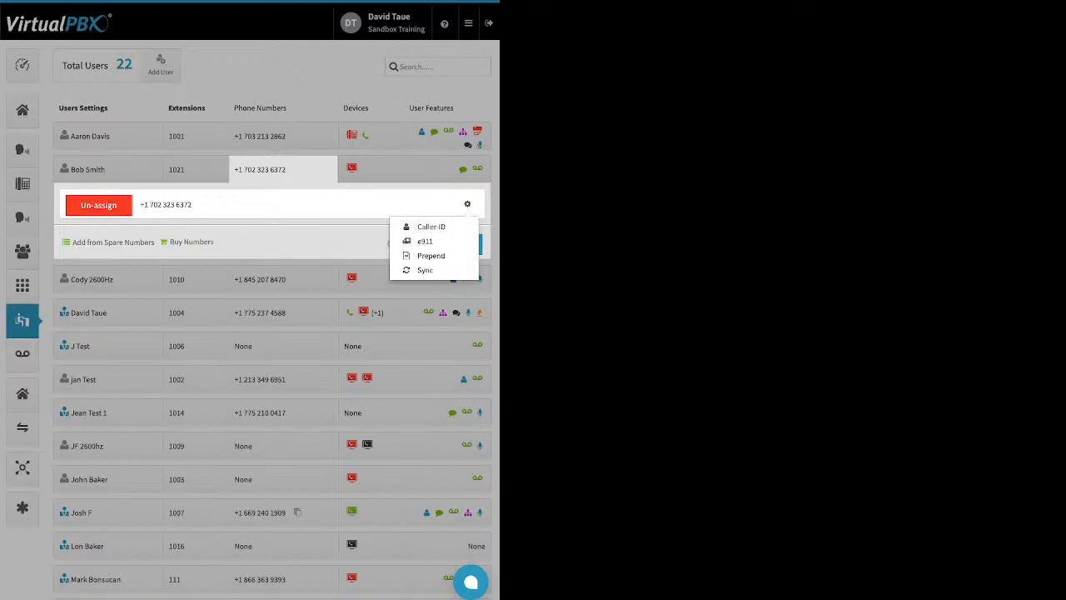
left_click(467, 204)
Step: Start adding a soft phone for the extension 1021 user, try the third-party application switch, and leave without creating the device
left_click(371, 169)
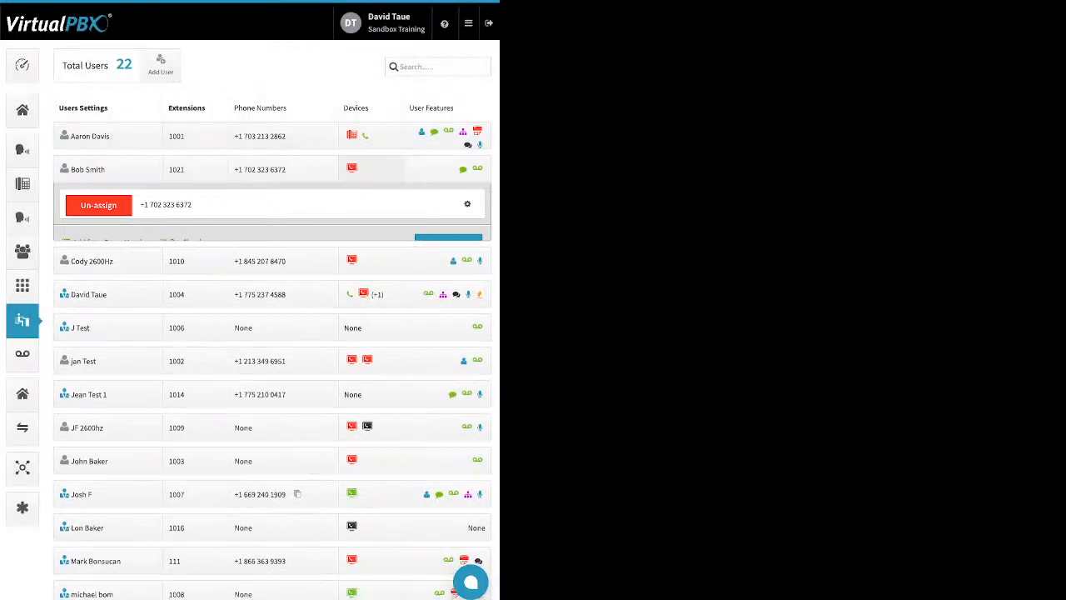
left_click(371, 169)
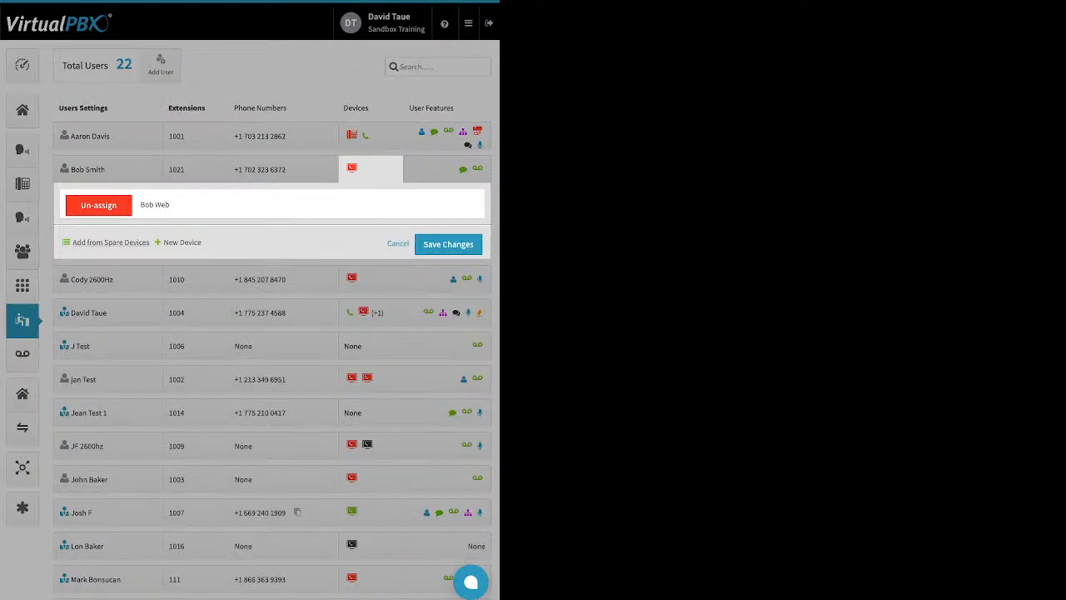
left_click(182, 242)
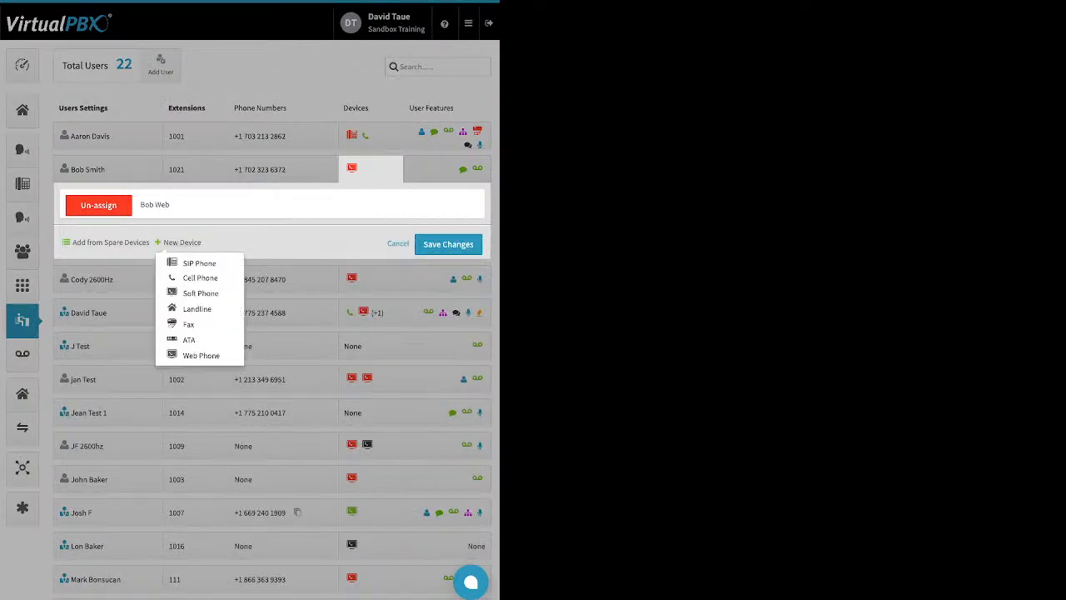
left_click(200, 293)
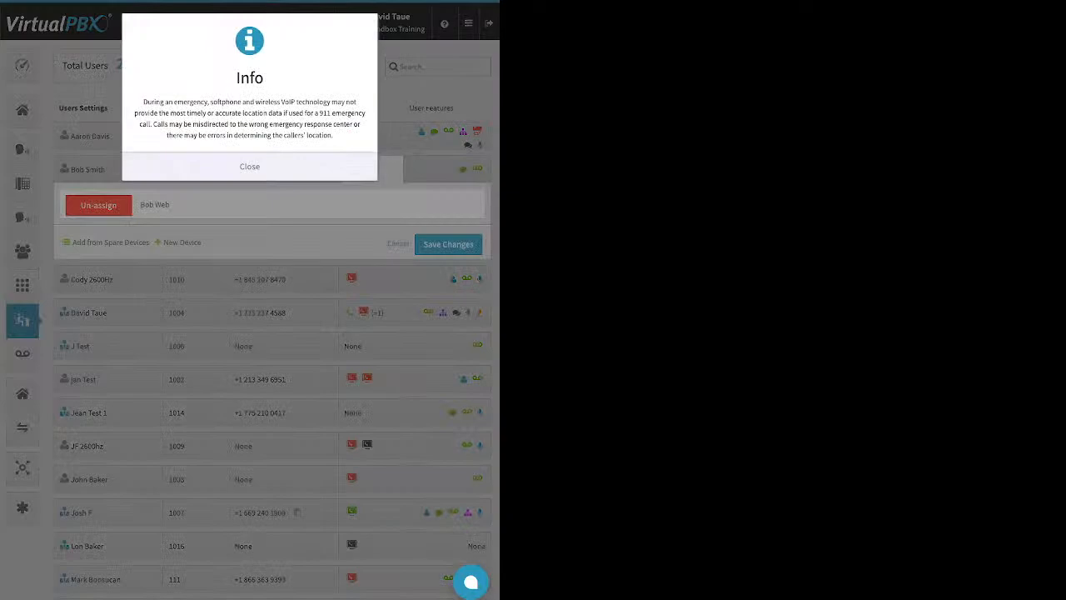
left_click(265, 168)
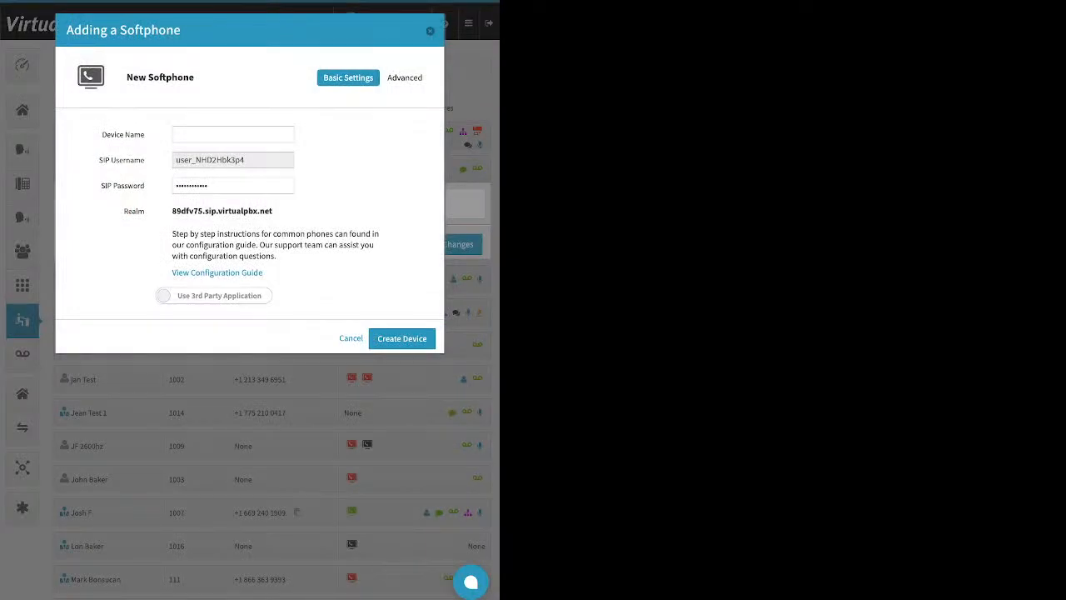
left_click(214, 295)
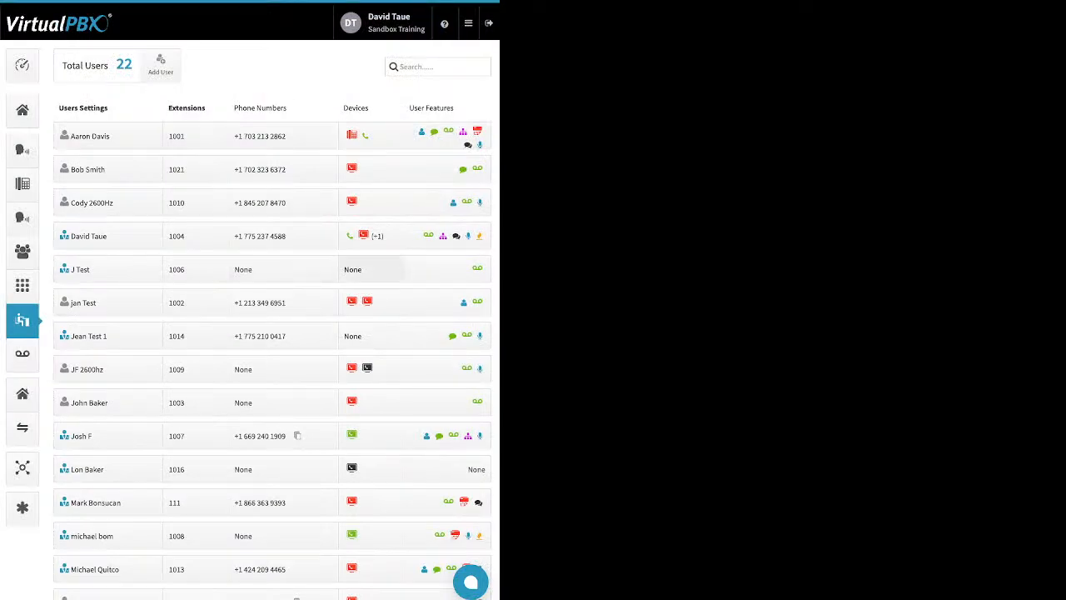
Step: Try to set a new soft phone for the extension 1006 user to use the VirtualPBX application, and cancel the device creation
left_click(370, 269)
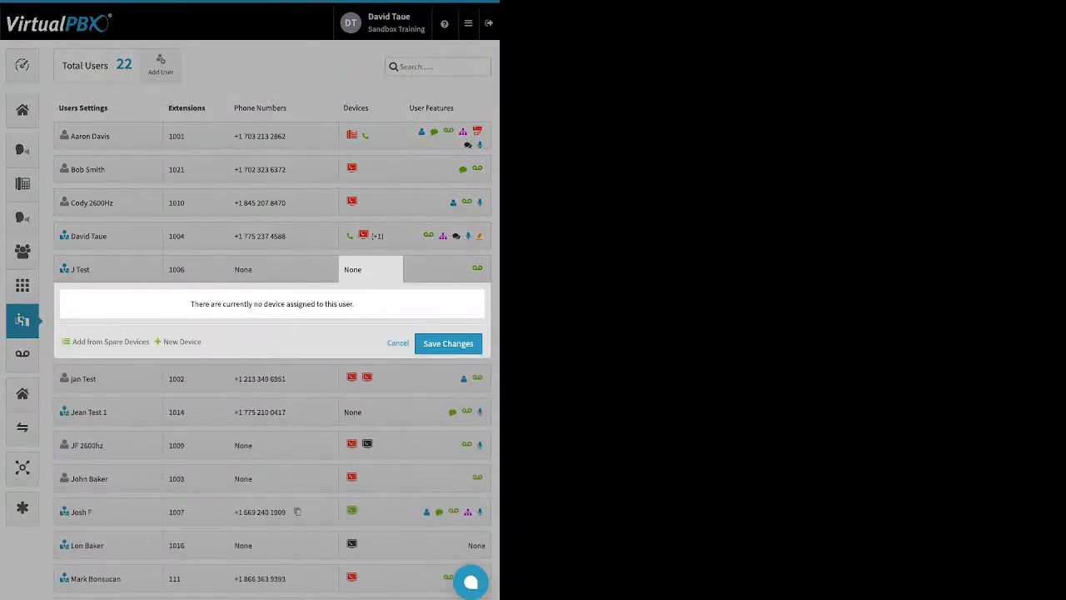
left_click(181, 341)
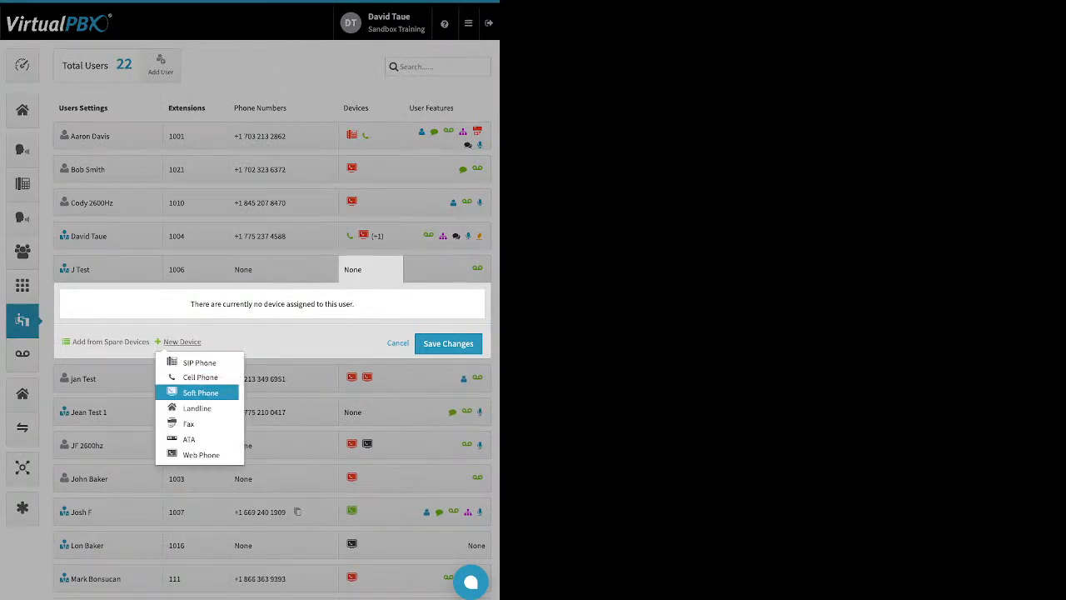
left_click(200, 392)
left_click(250, 167)
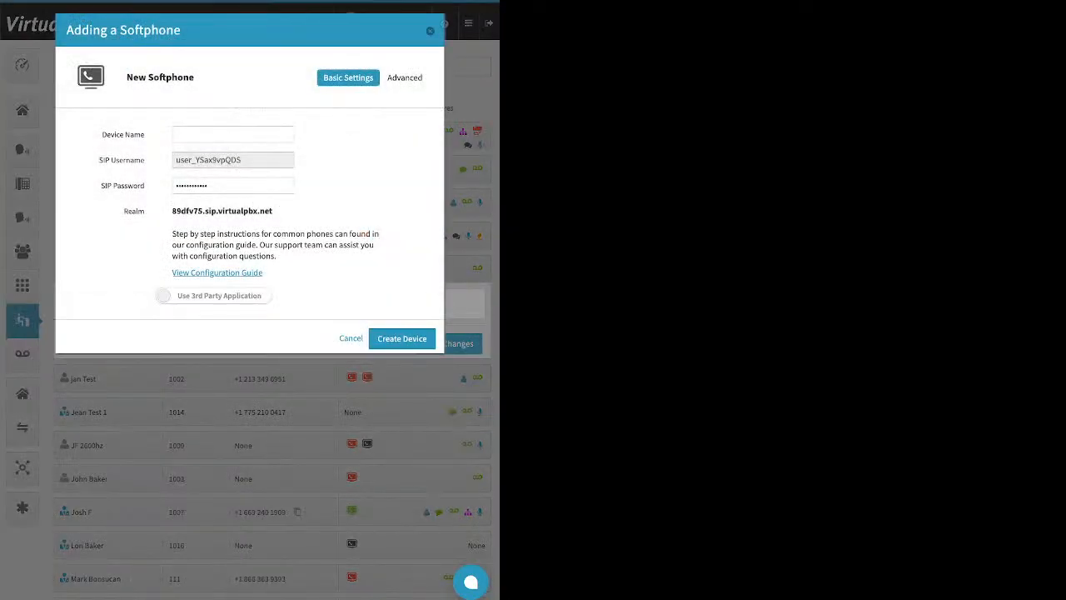
left_click(214, 296)
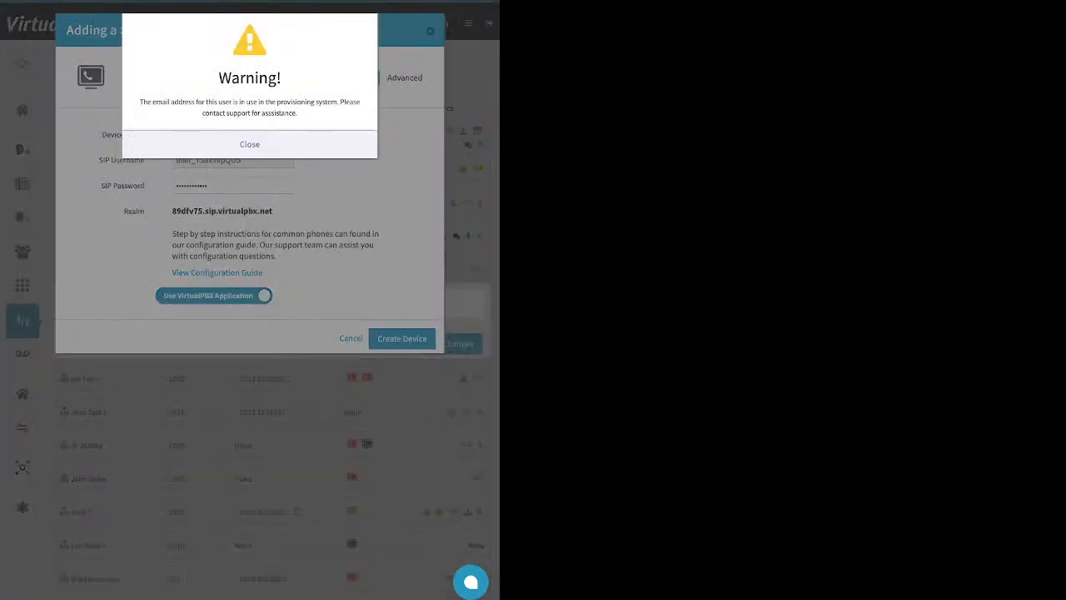
left_click(249, 144)
left_click(350, 338)
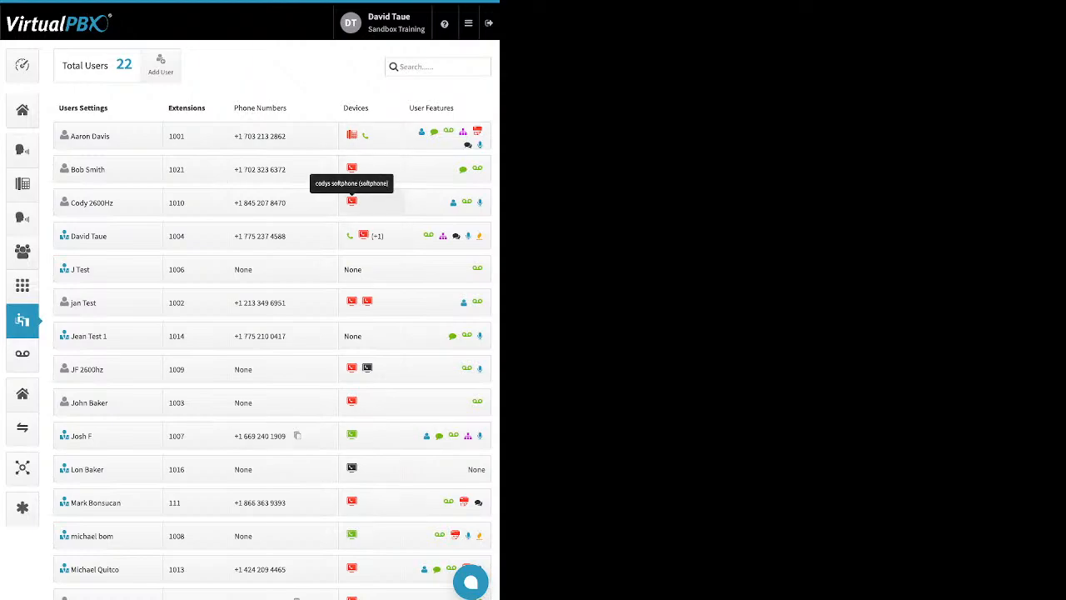
Step: Open the devices of the user at extension 1010, view the new soft phone form, and close it without creating a device
left_click(351, 201)
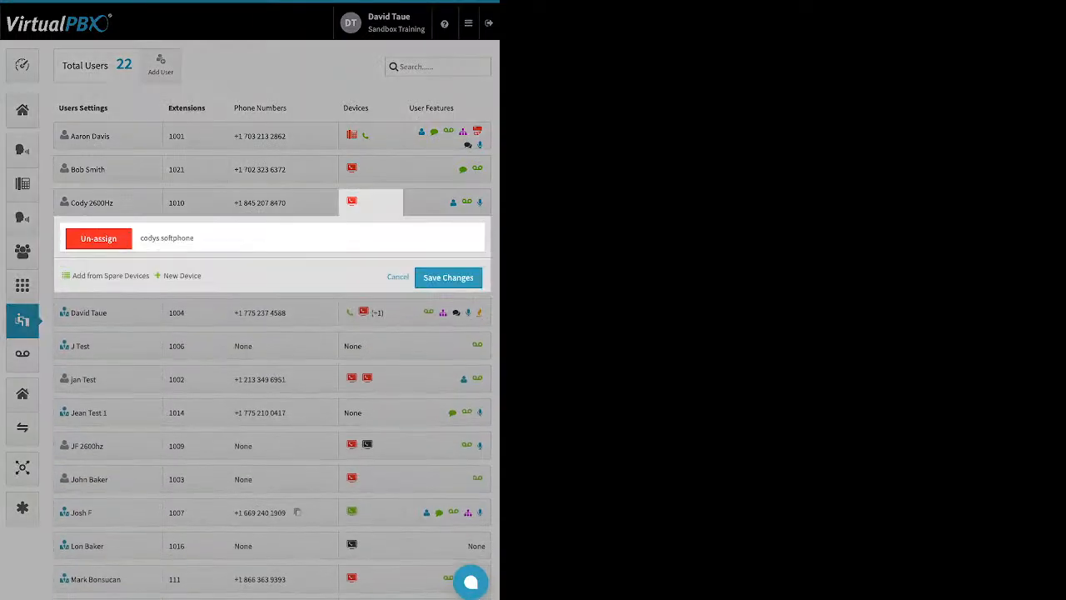
left_click(182, 275)
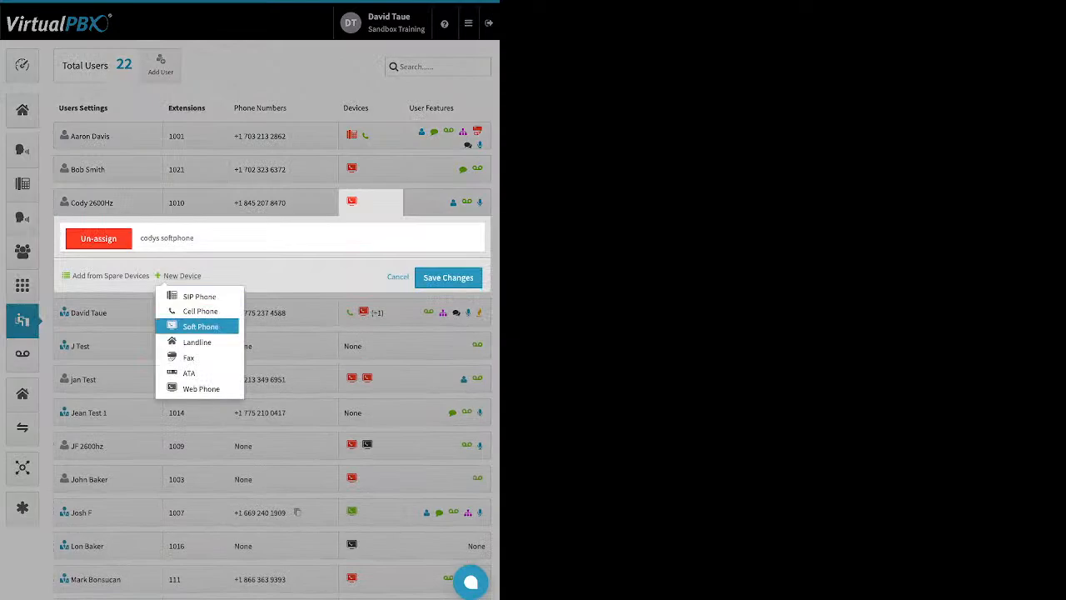
left_click(200, 326)
left_click(250, 167)
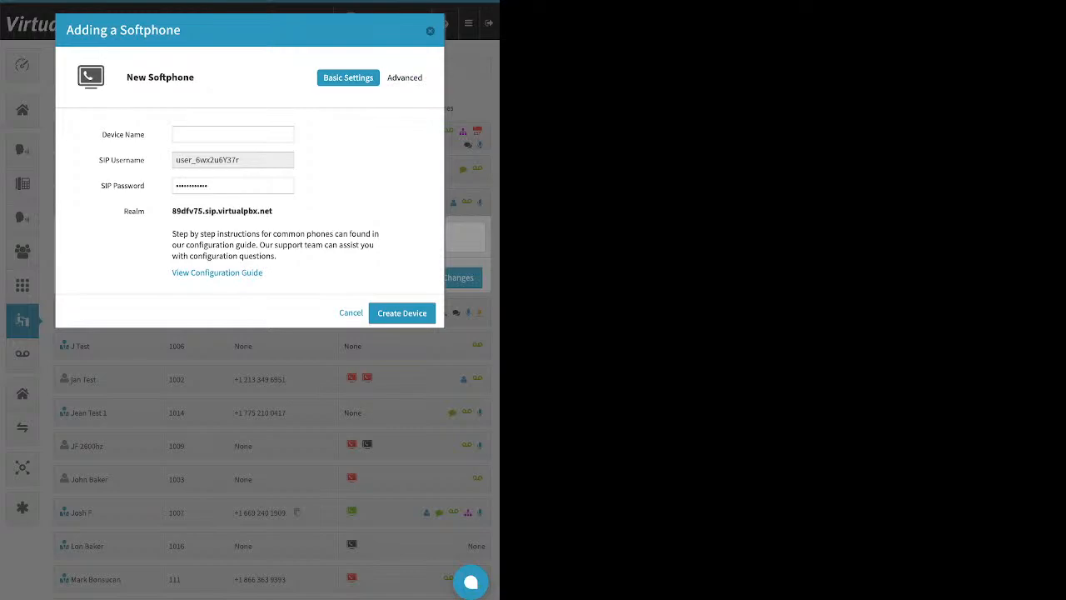
key("Escape")
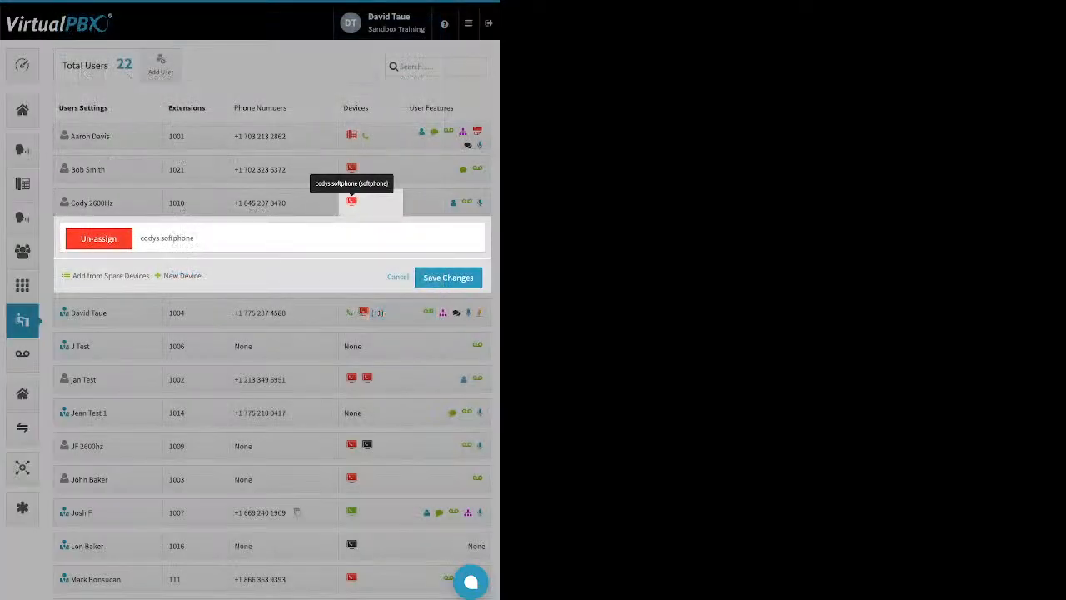
Step: Open the devices of the extension 1021 user, view the new web phone form, and close it without creating a device
left_click(351, 202)
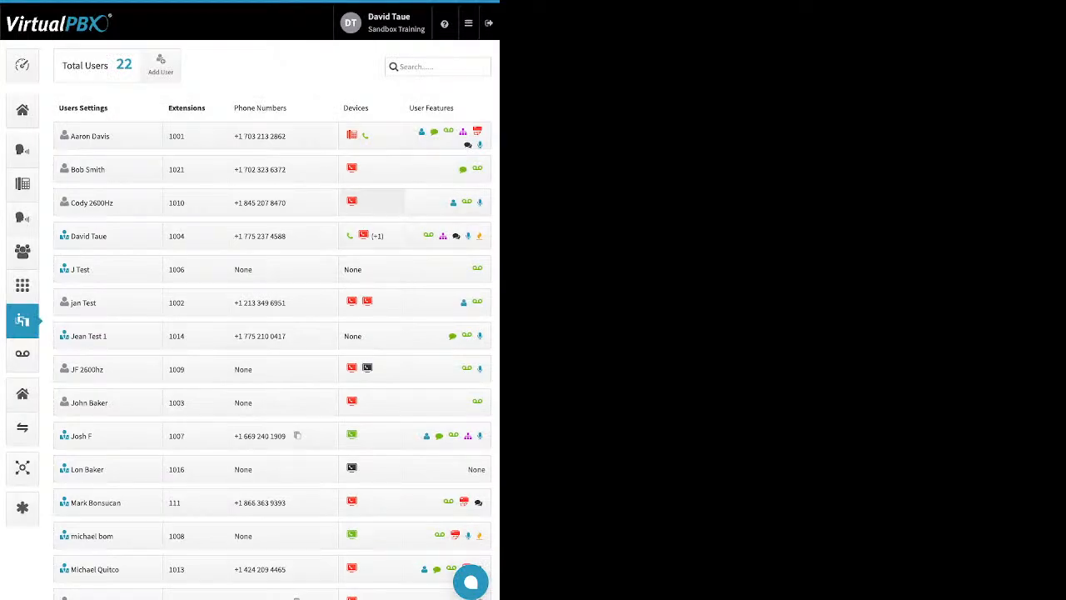
left_click(370, 169)
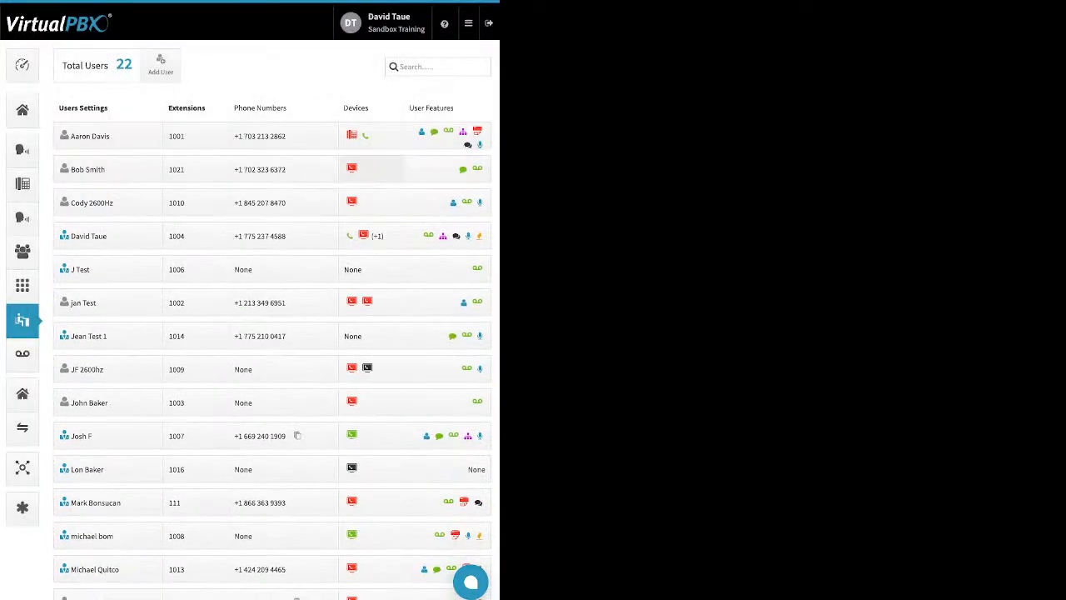
left_click(371, 169)
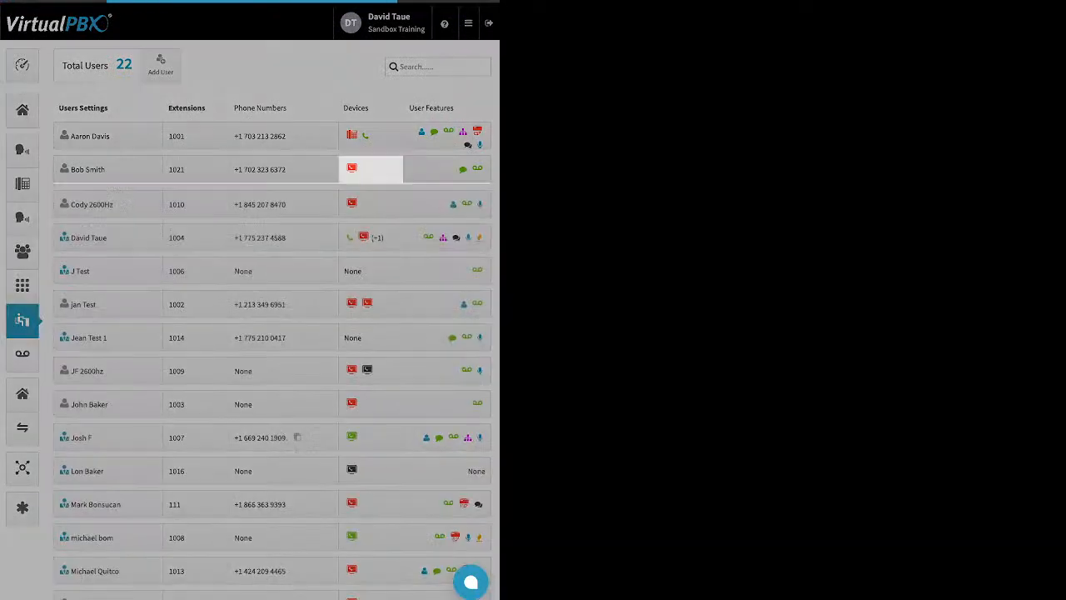
left_click(182, 242)
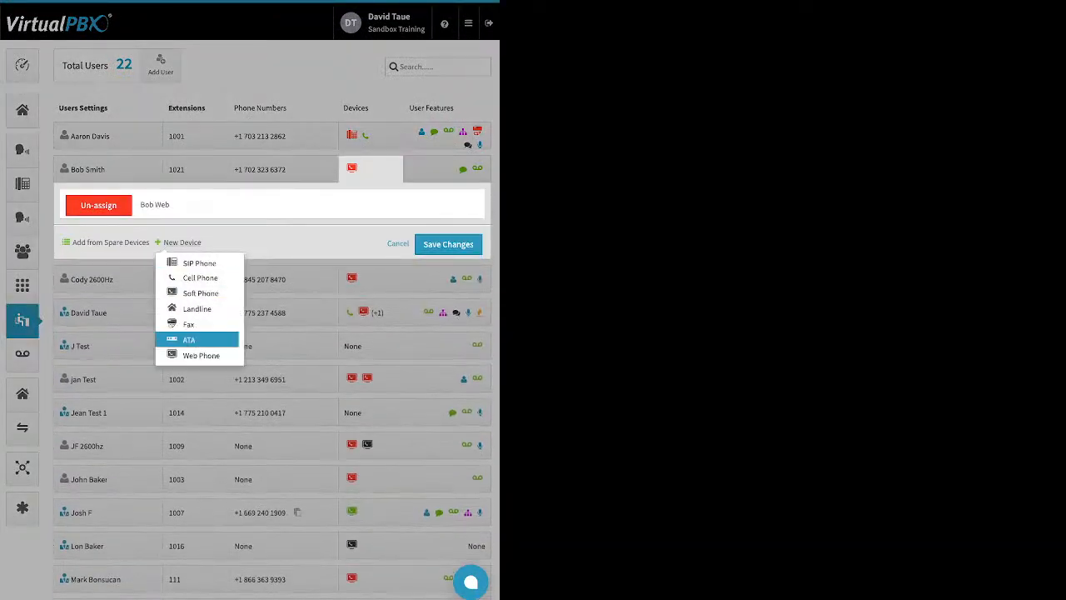
left_click(187, 353)
left_click(250, 167)
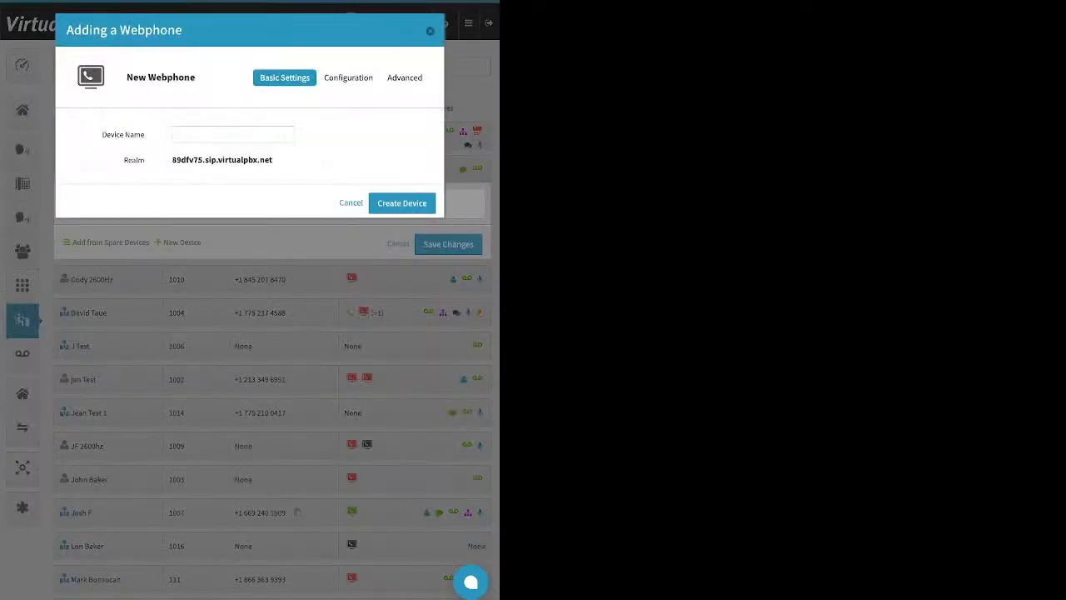
left_click(430, 30)
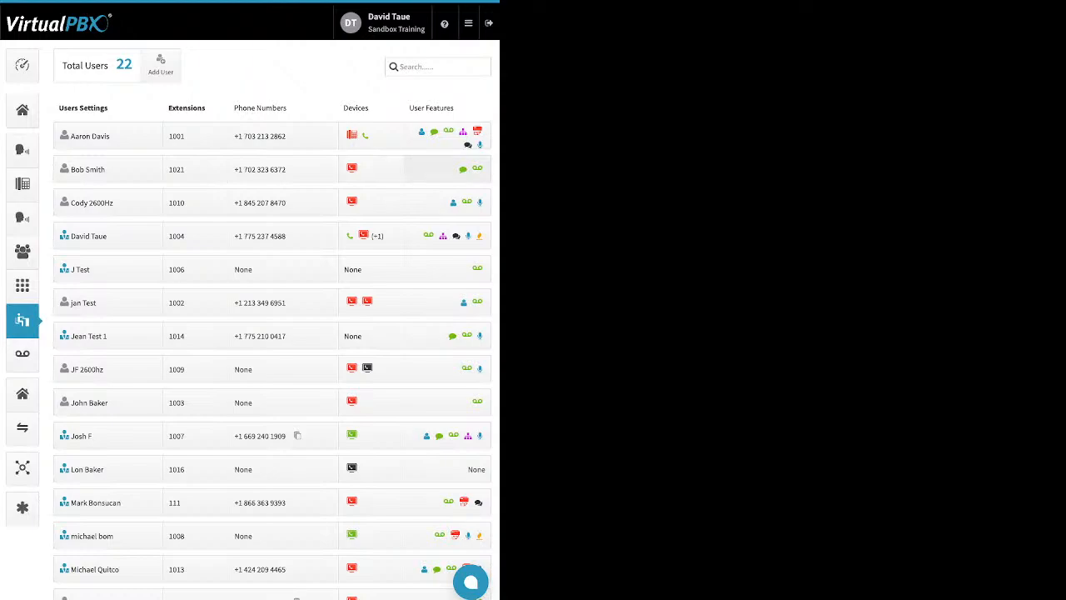
Step: Open the features of the extension 1021 user and try turning on the user caller-ID number settings
left_click(448, 169)
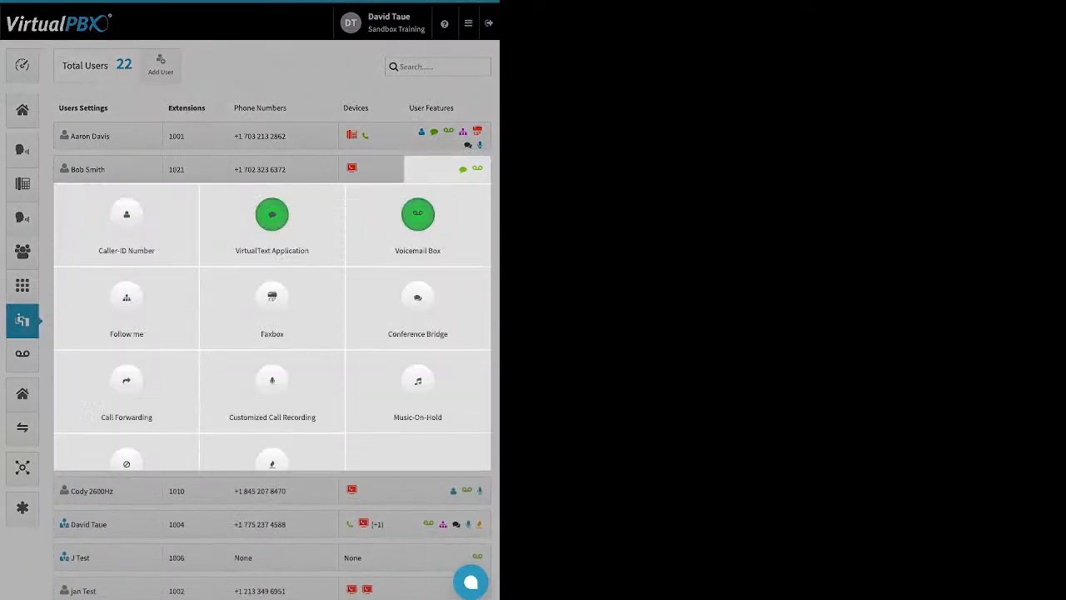
left_click(127, 218)
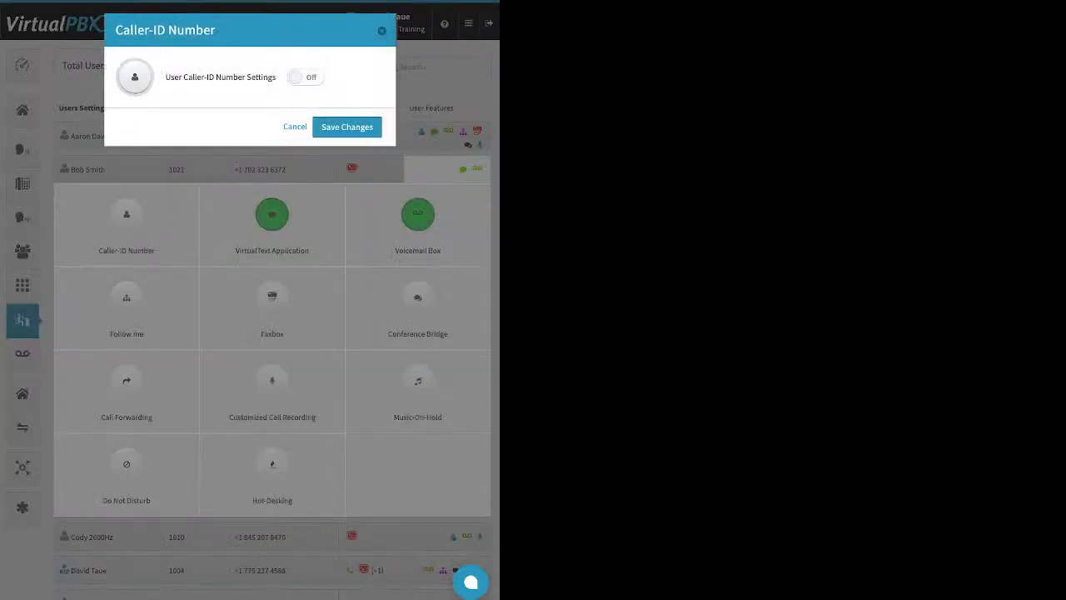
left_click(305, 78)
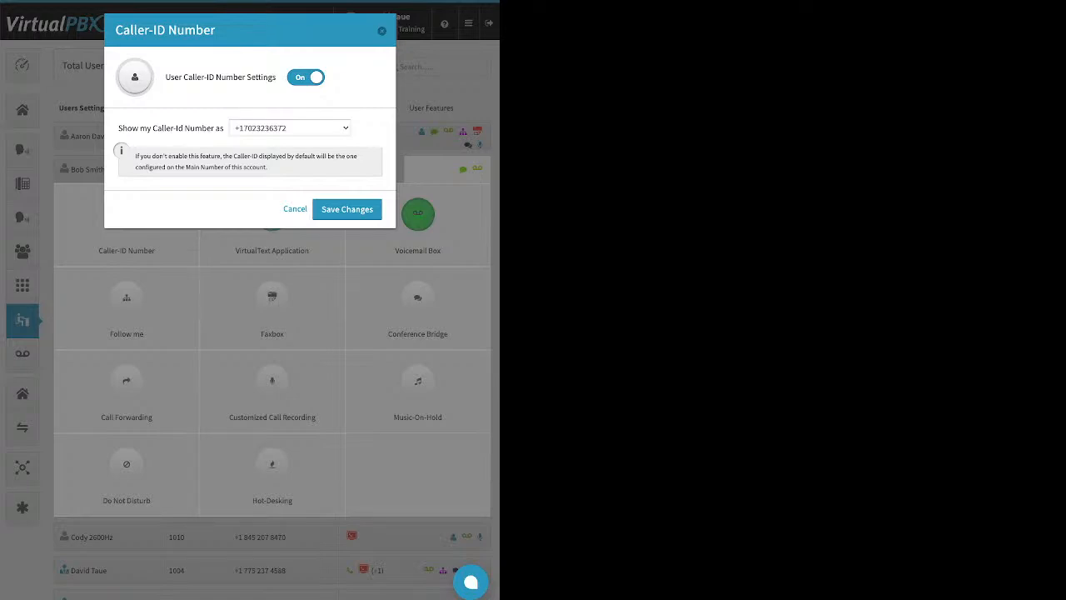
left_click(345, 209)
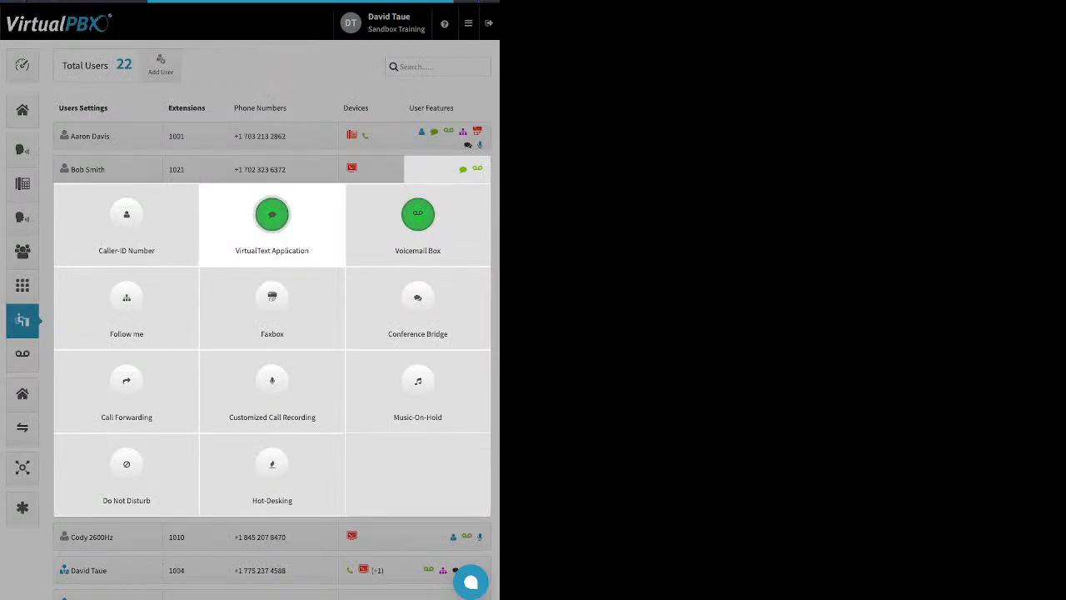
Step: Examine the extension 1021 user's VirtualText Application and Voicemail Box settings, including the option to delete messages after notification
left_click(272, 220)
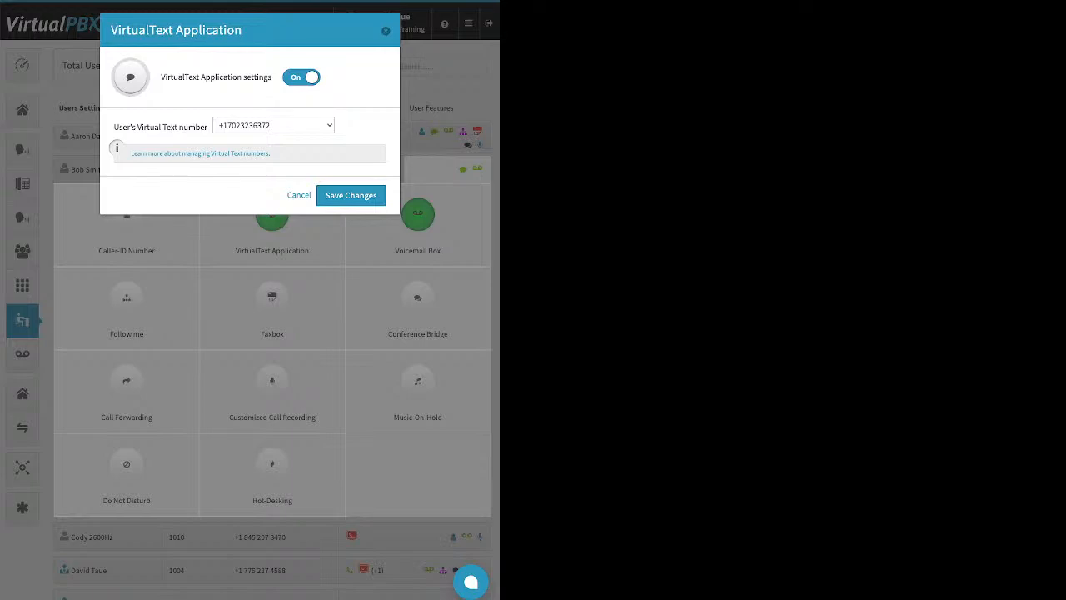
left_click(299, 195)
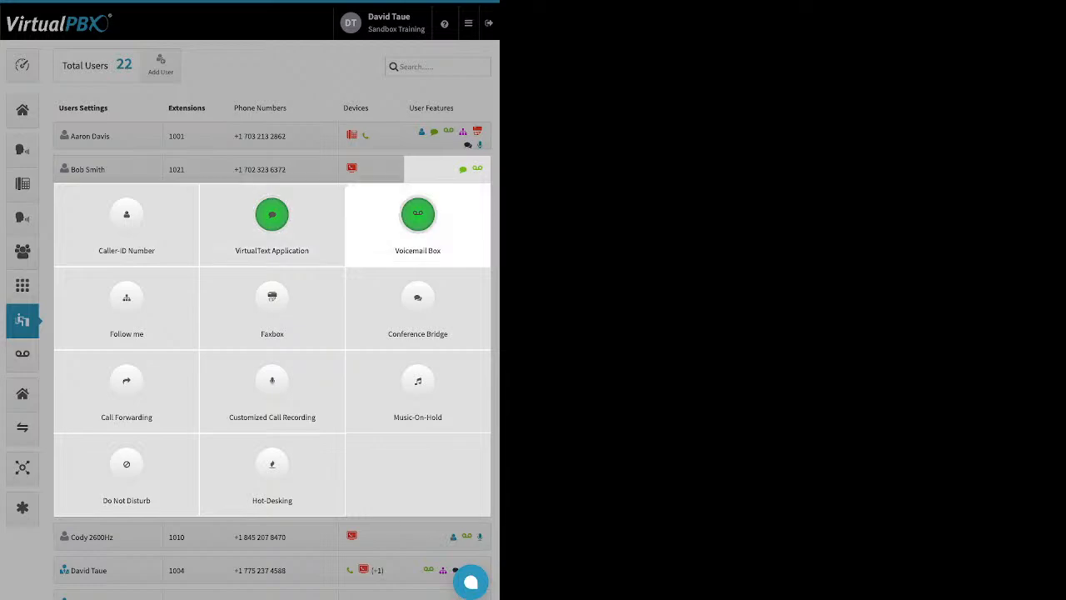
left_click(418, 215)
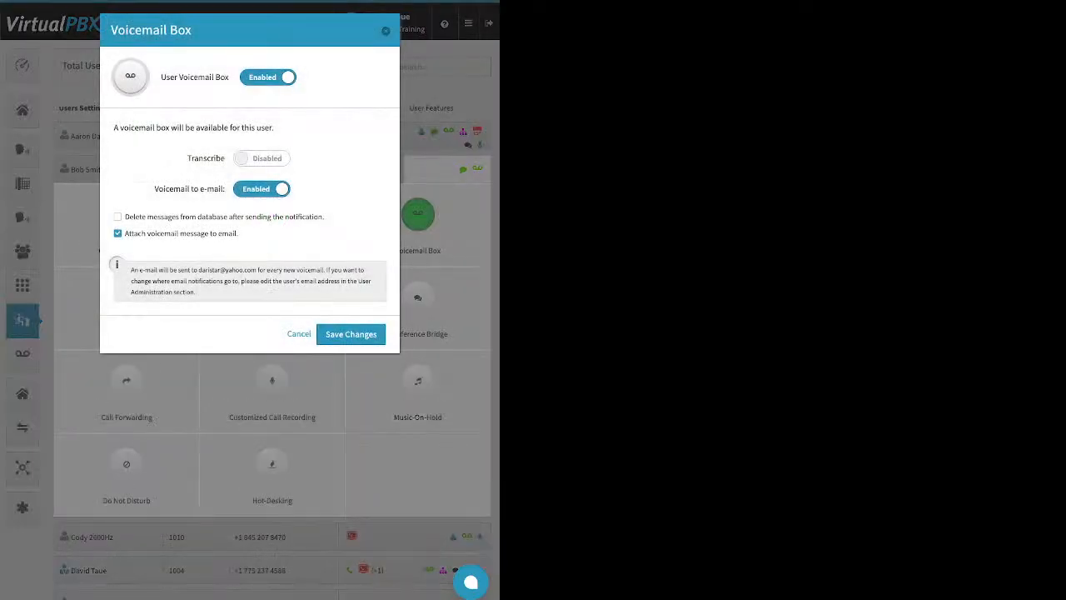
left_click_drag(187, 158, 225, 159)
left_click(340, 193)
left_click_drag(125, 216, 326, 219)
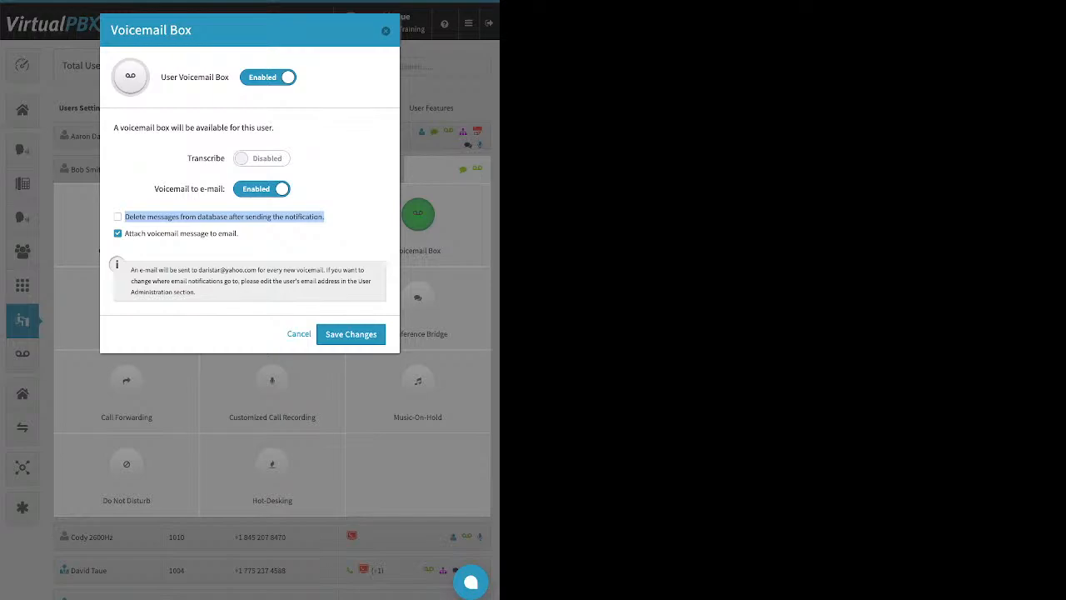
left_click(350, 334)
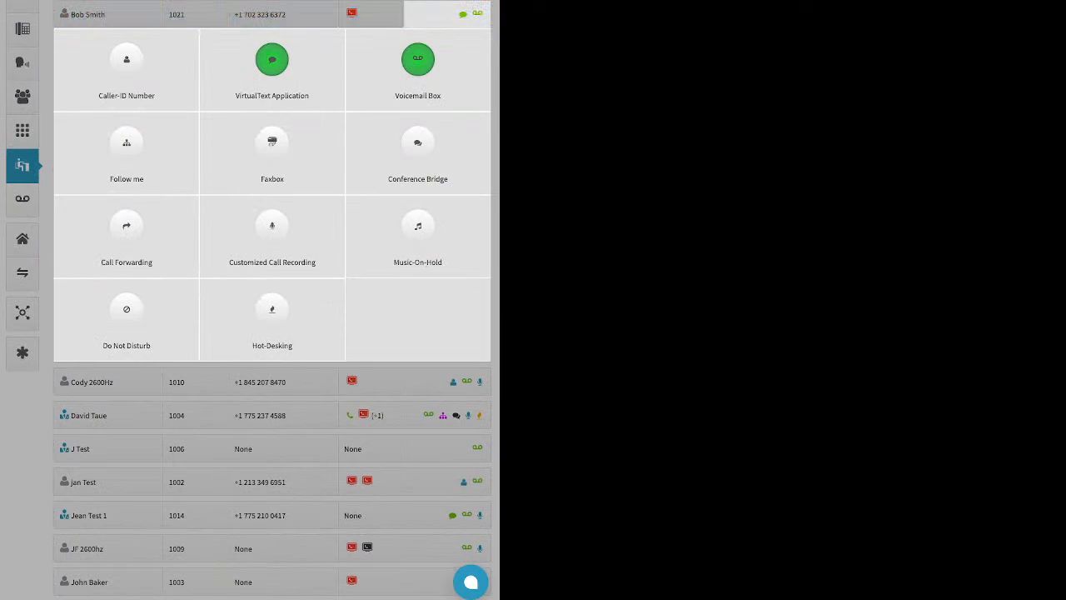
Step: Try enabling Follow me for the extension 1021 user and leave without saving
left_click(127, 146)
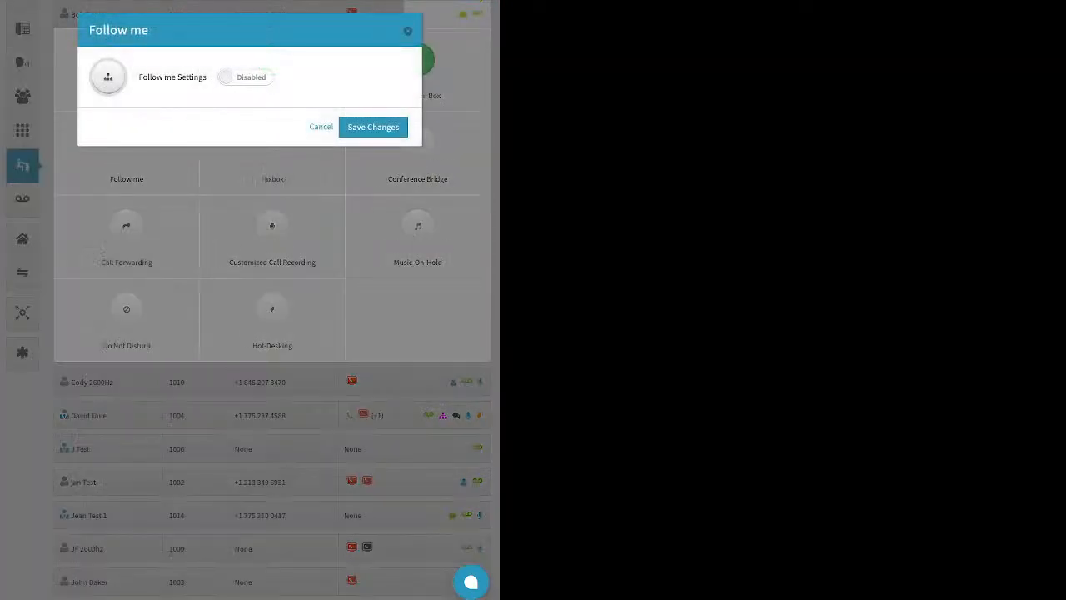
left_click(246, 77)
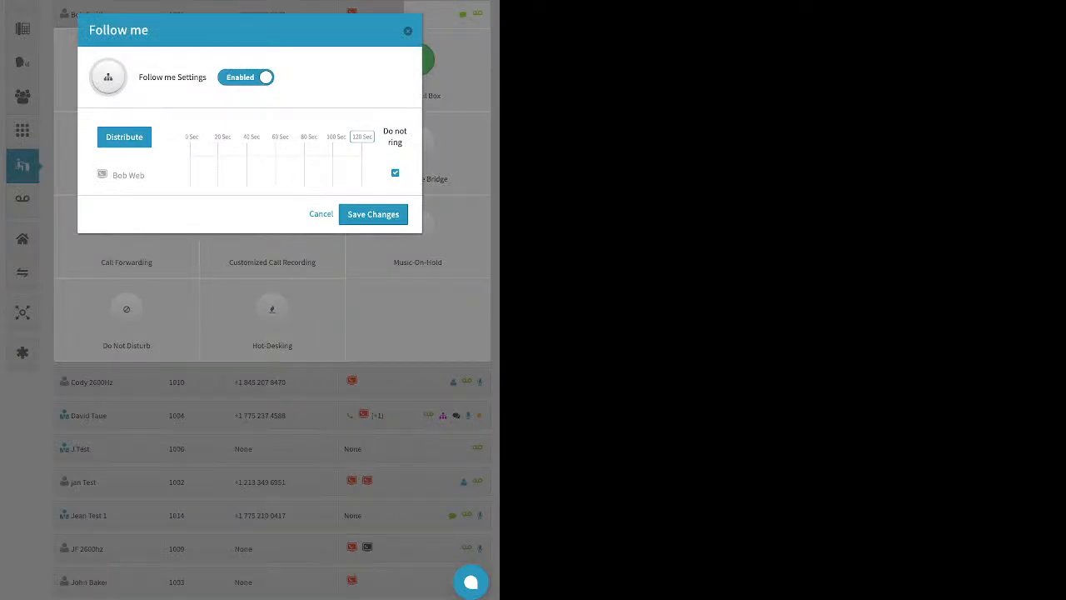
left_click(408, 31)
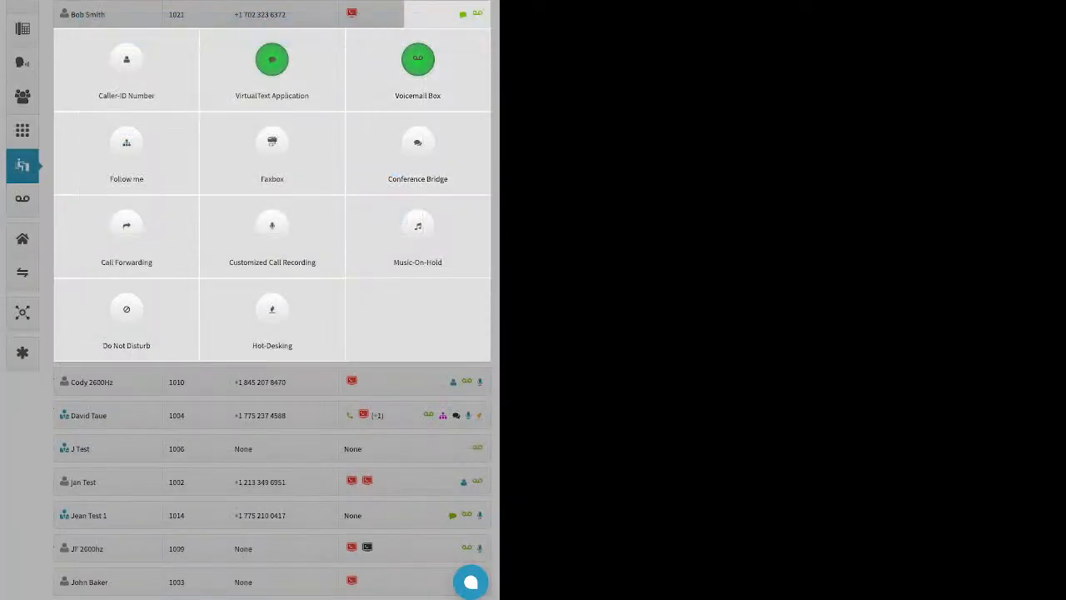
Step: Open the features of the extension 1004 user and disable Follow me
left_click(445, 431)
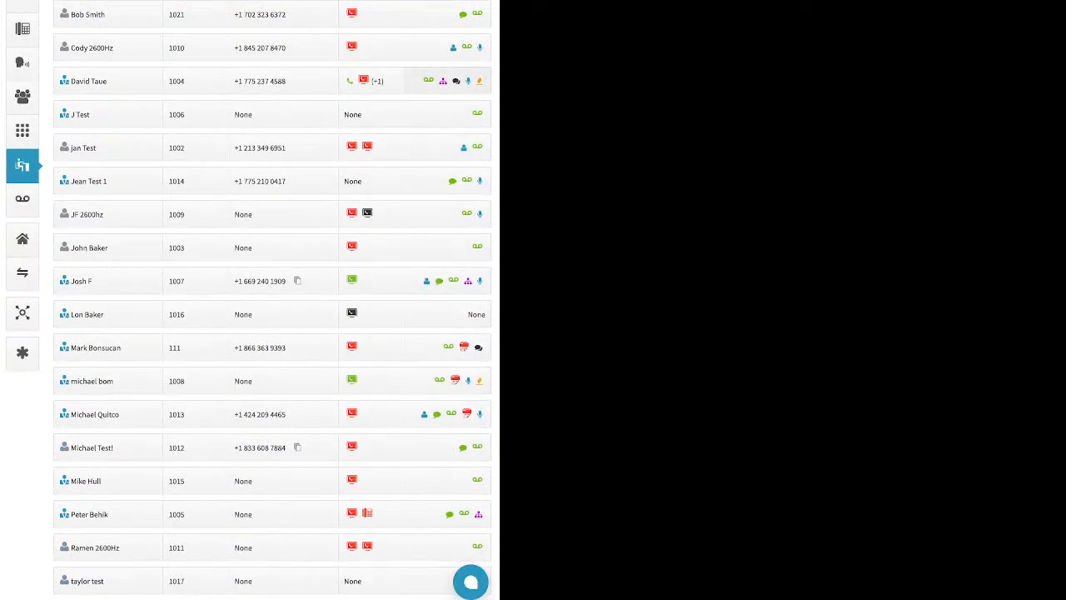
left_click(447, 80)
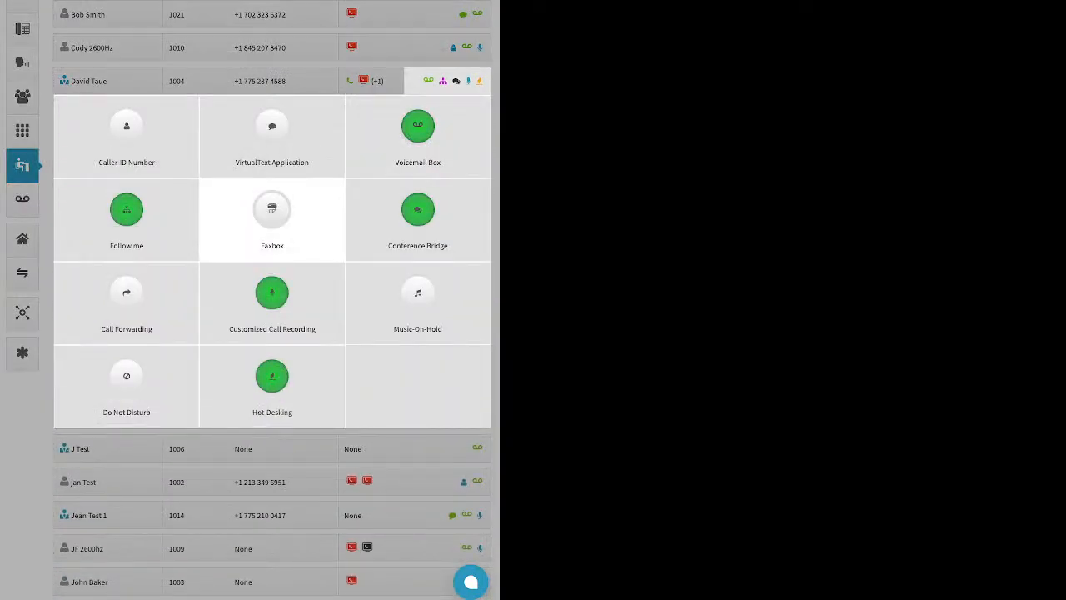
left_click(418, 210)
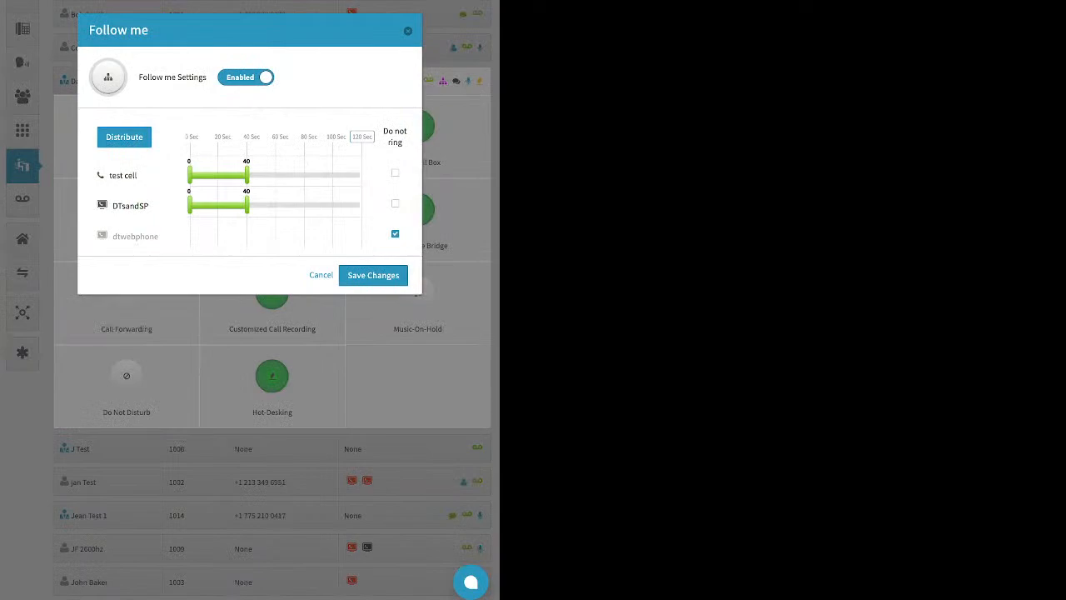
left_click(245, 76)
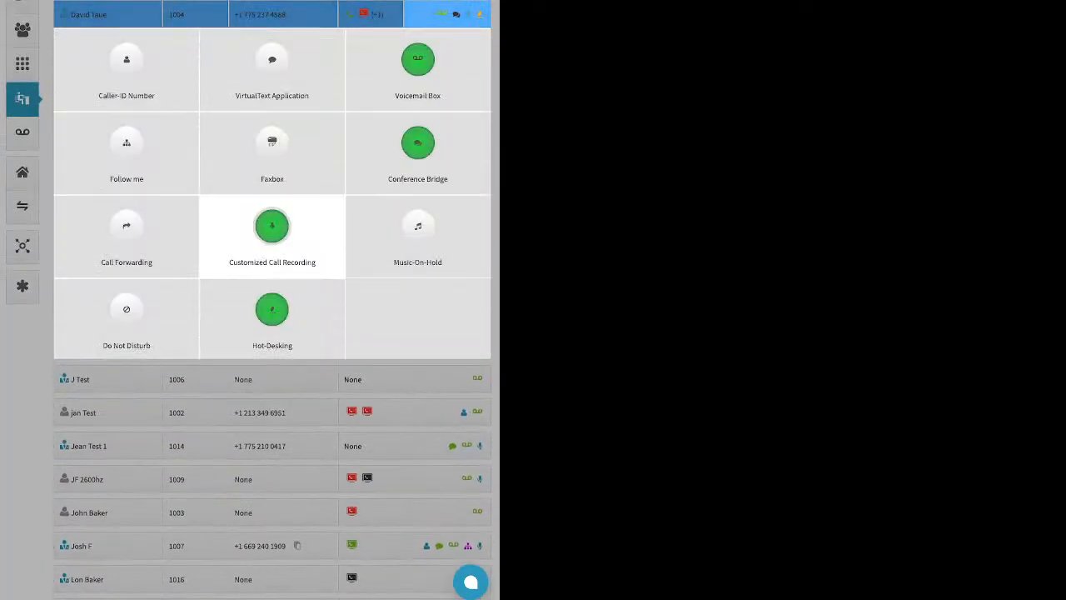
Step: Enable Follow me for the extension 1004 user, allowing dtwebphone and DTsandSP to ring while keeping test cell set to not ring
left_click(127, 143)
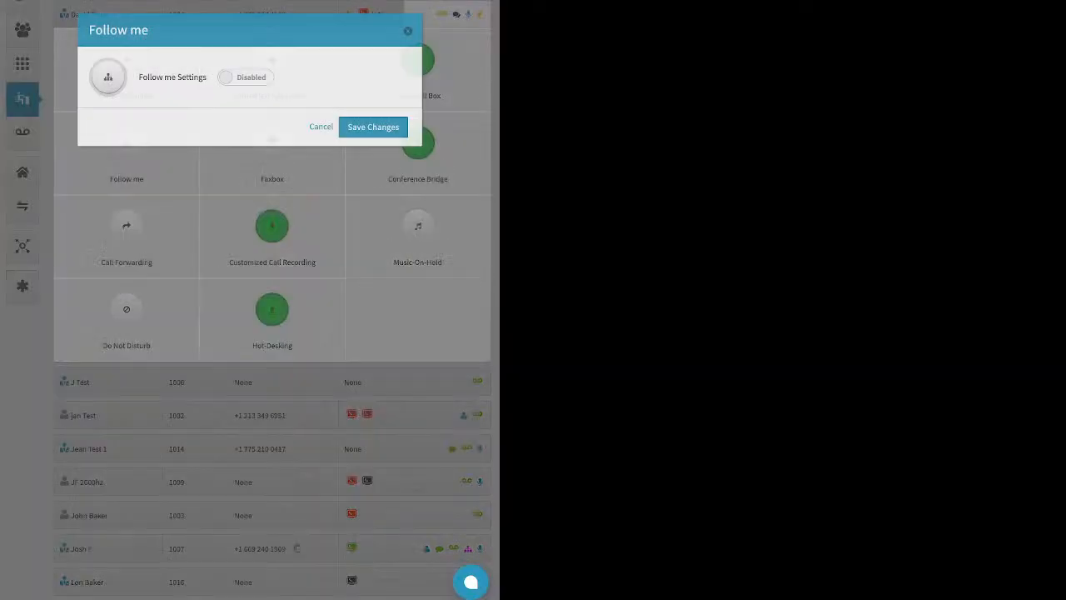
left_click(246, 77)
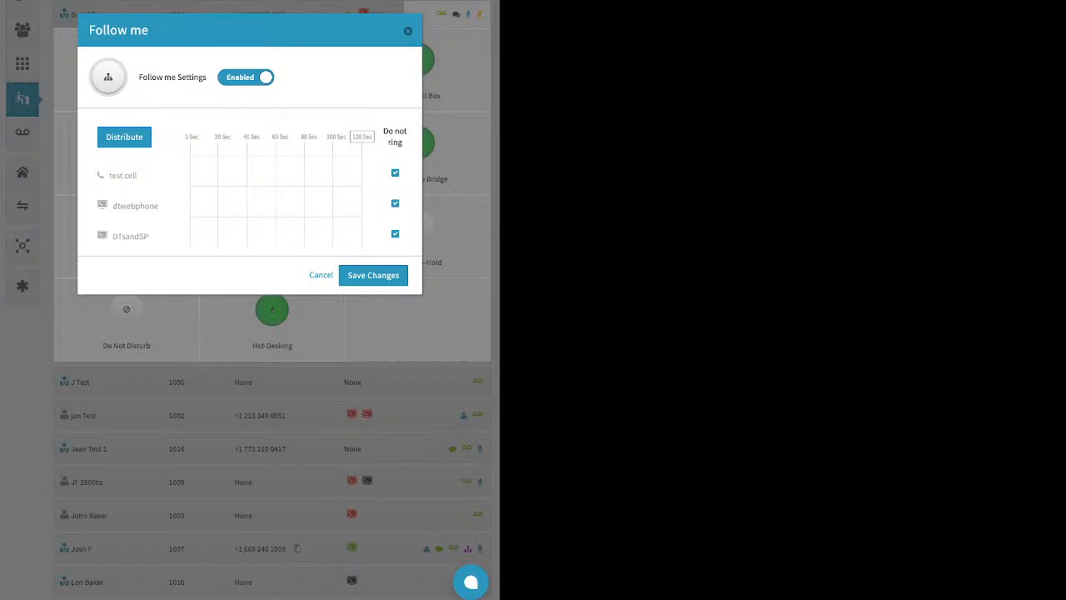
left_click_drag(383, 131, 403, 142)
left_click(400, 142)
left_click(395, 234)
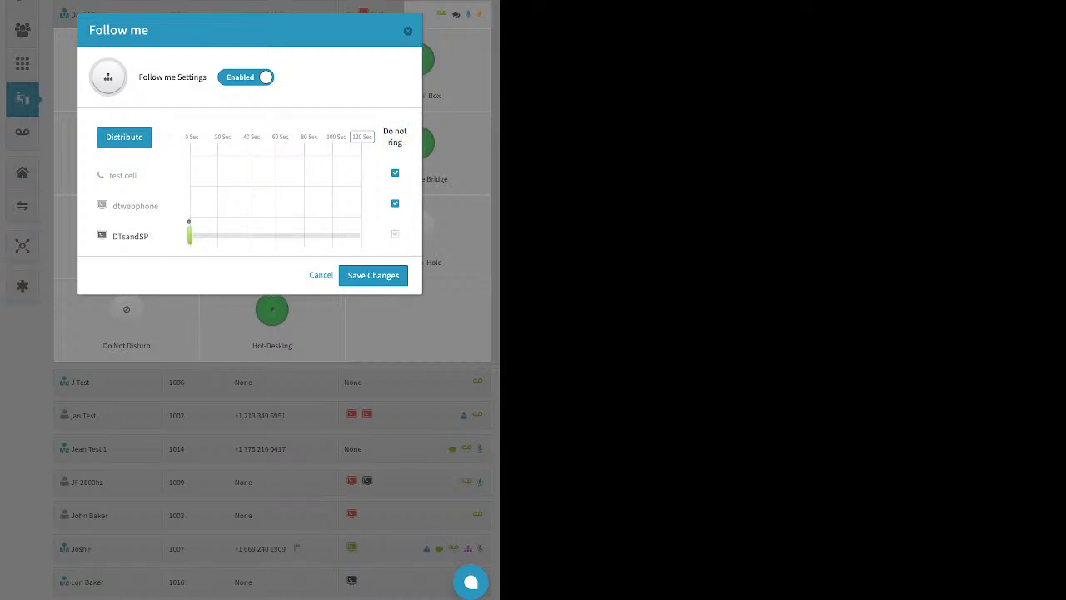
left_click(395, 203)
left_click(395, 173)
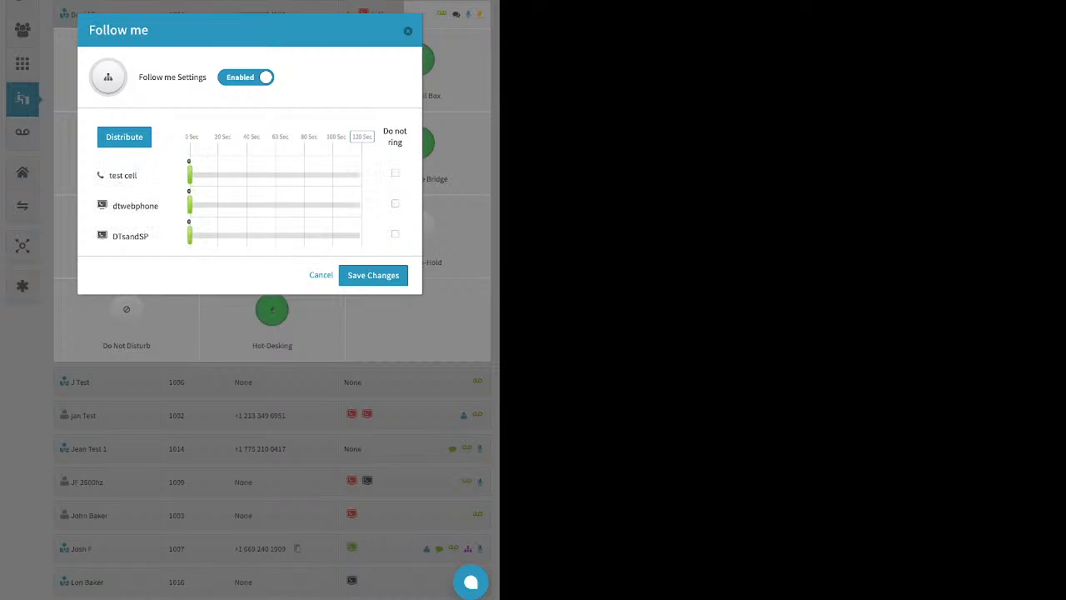
left_click(395, 173)
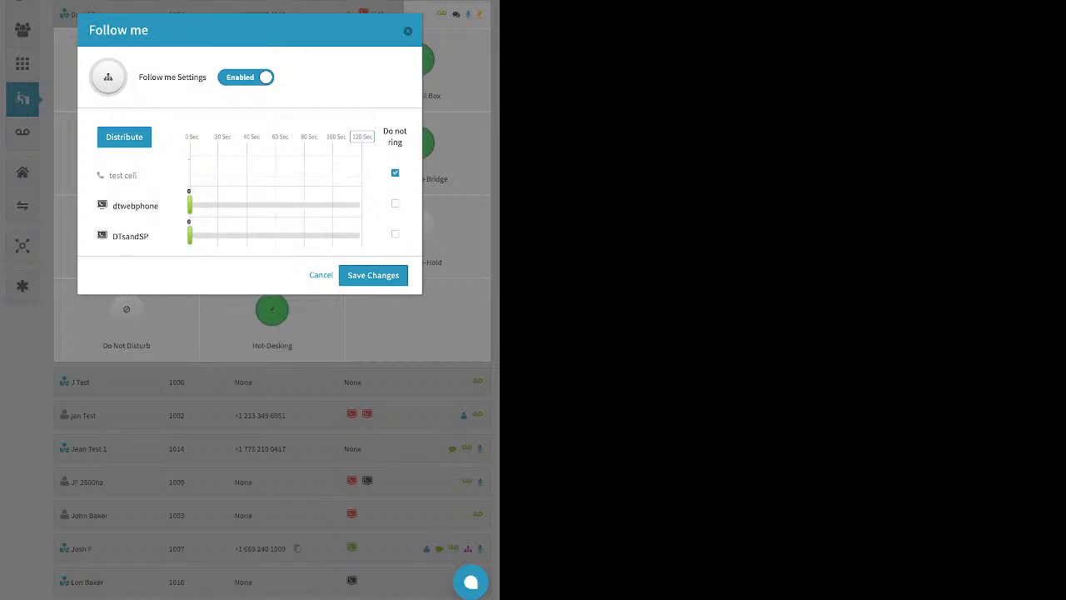
Step: Set dtwebphone to ring for 63 seconds and DTsandSP for 69 seconds, and set the Follow me timeline maximum to 60 seconds
left_click_drag(190, 205, 280, 204)
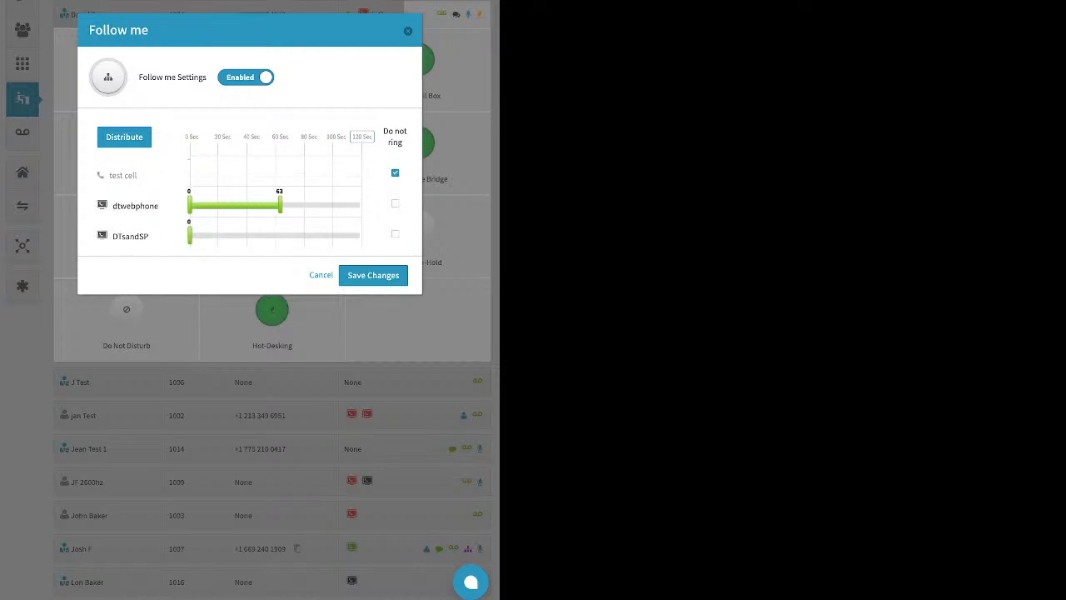
left_click_drag(190, 235, 288, 235)
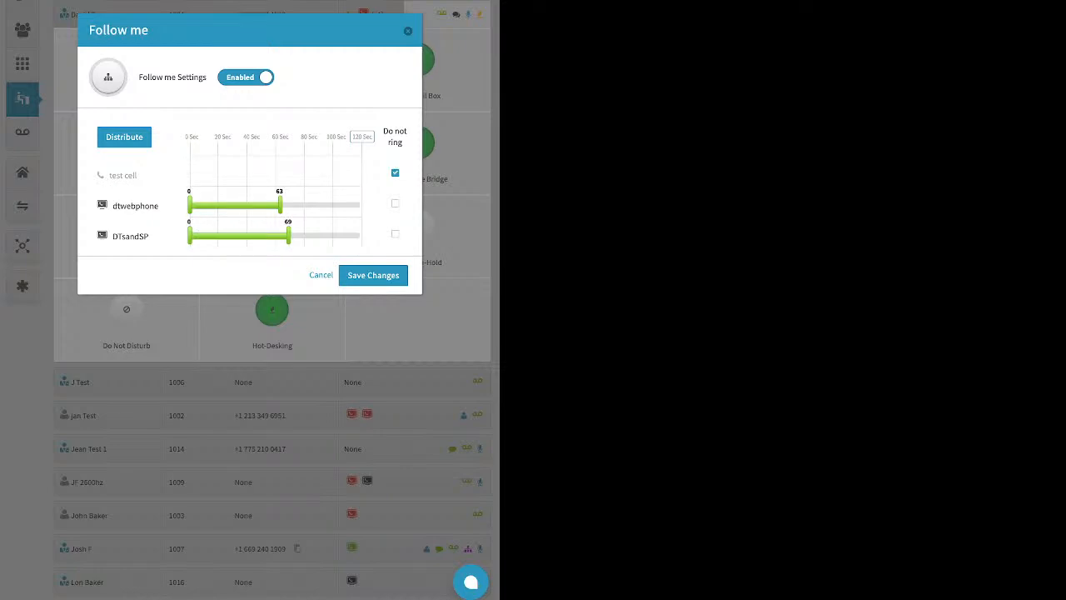
left_click(362, 136)
type("60")
key("Return")
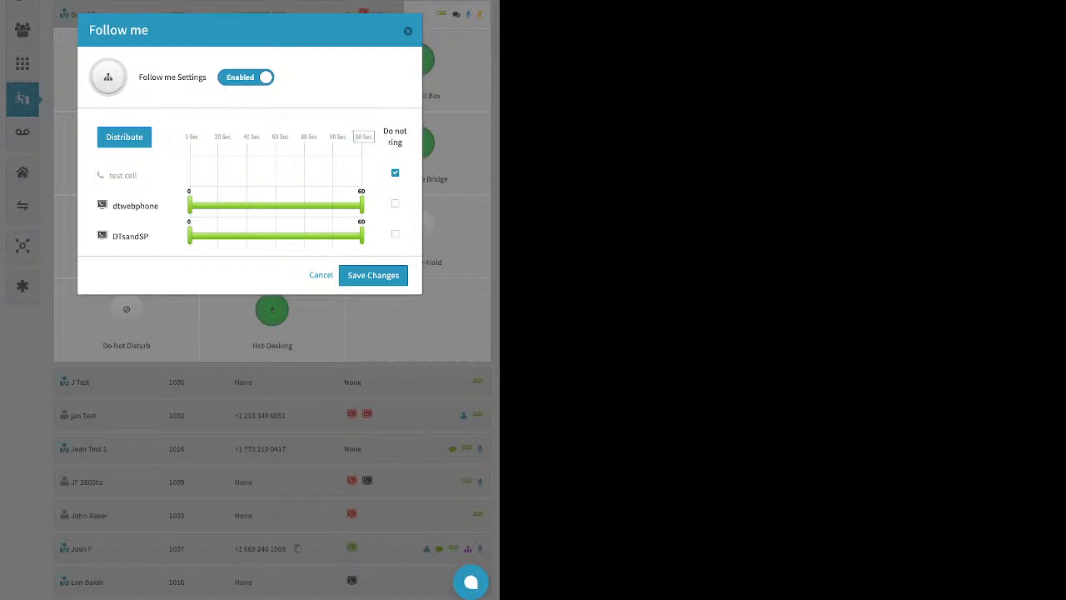
Step: Distribute the ring time across the devices with DTsandSP moved above dtwebphone, and save the Follow me settings
left_click(124, 136)
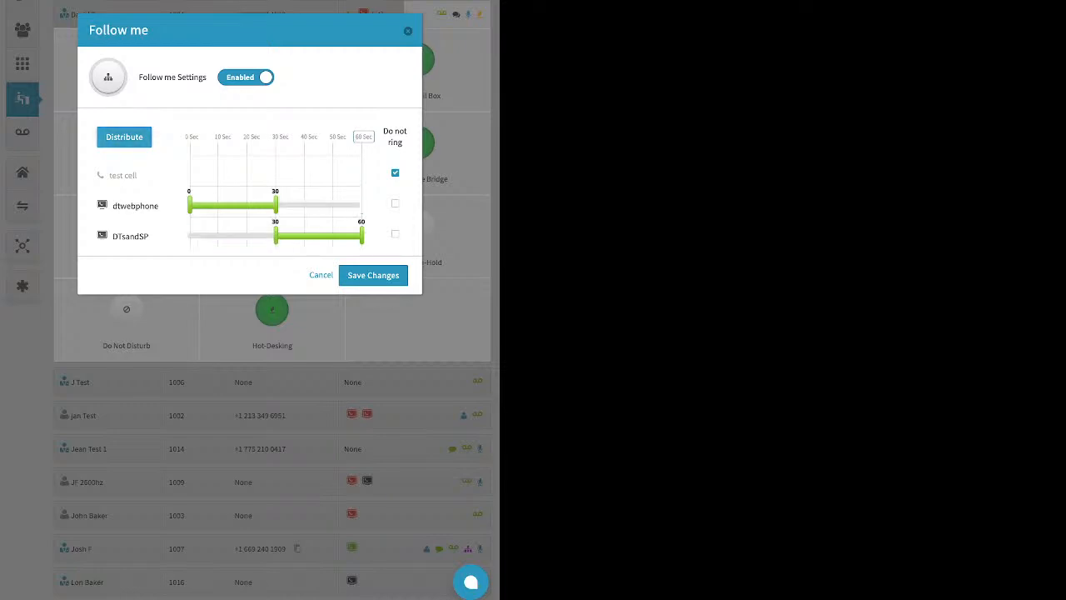
left_click_drag(131, 237, 130, 196)
left_click(124, 137)
left_click(373, 275)
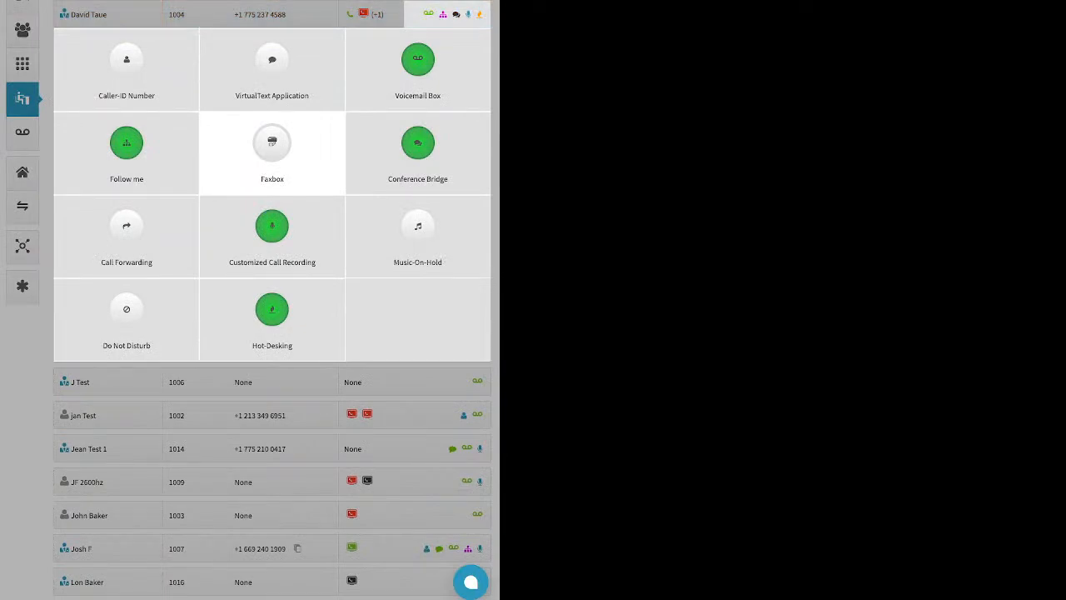
Step: Enable Faxbox for the extension 1004 user to examine the fax number options, and close it without saving
left_click(271, 146)
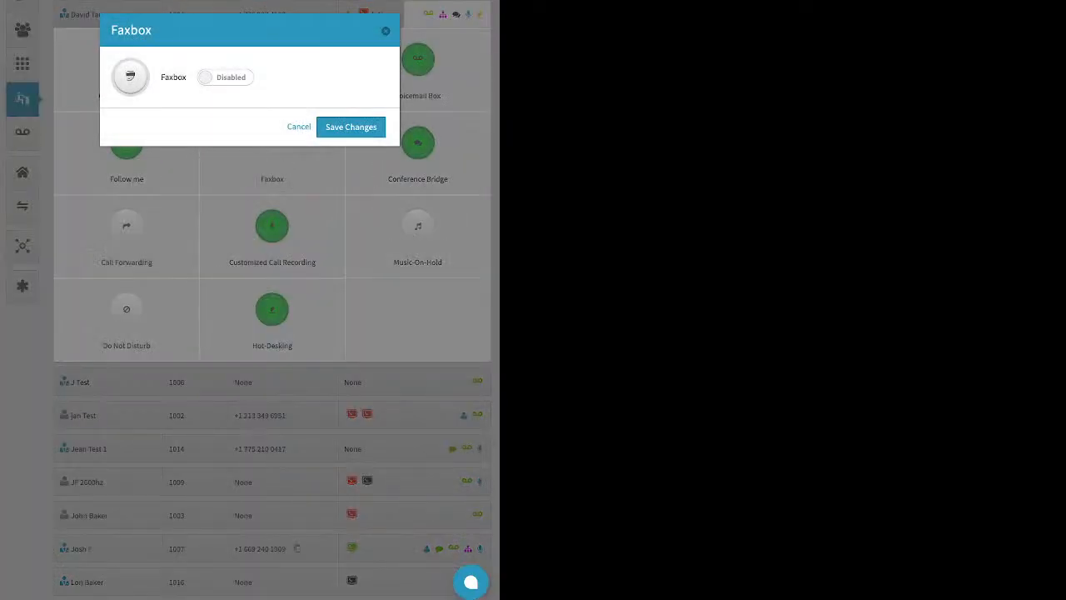
left_click(225, 78)
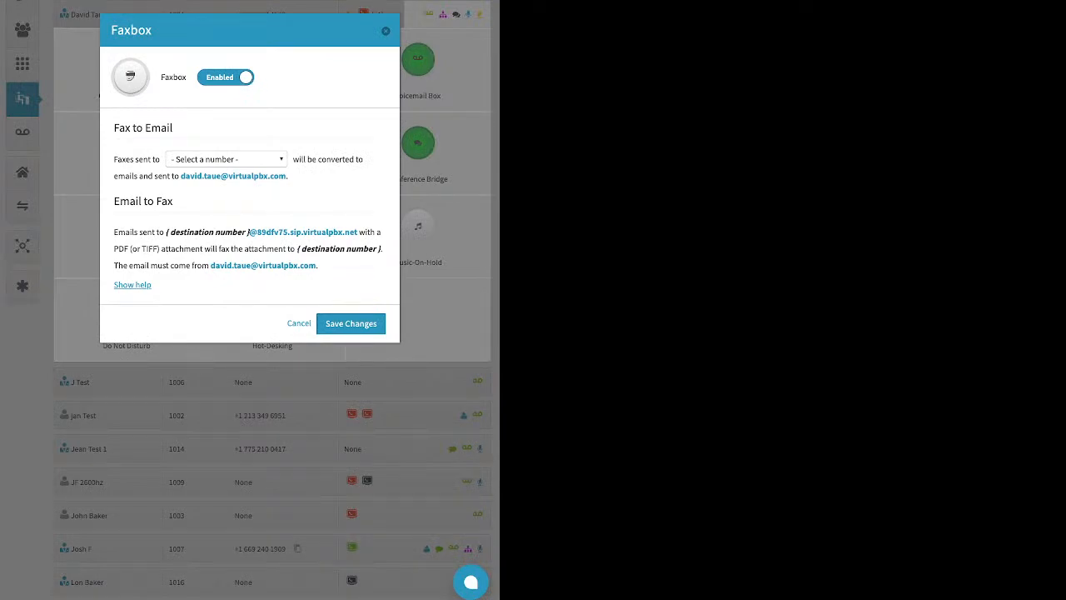
left_click(226, 159)
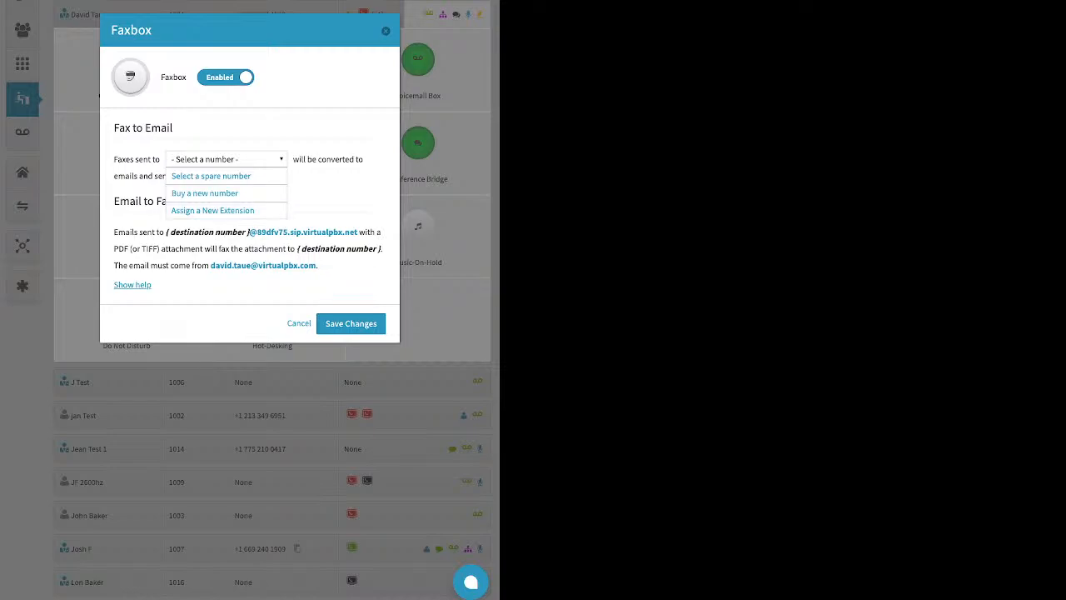
left_click(386, 31)
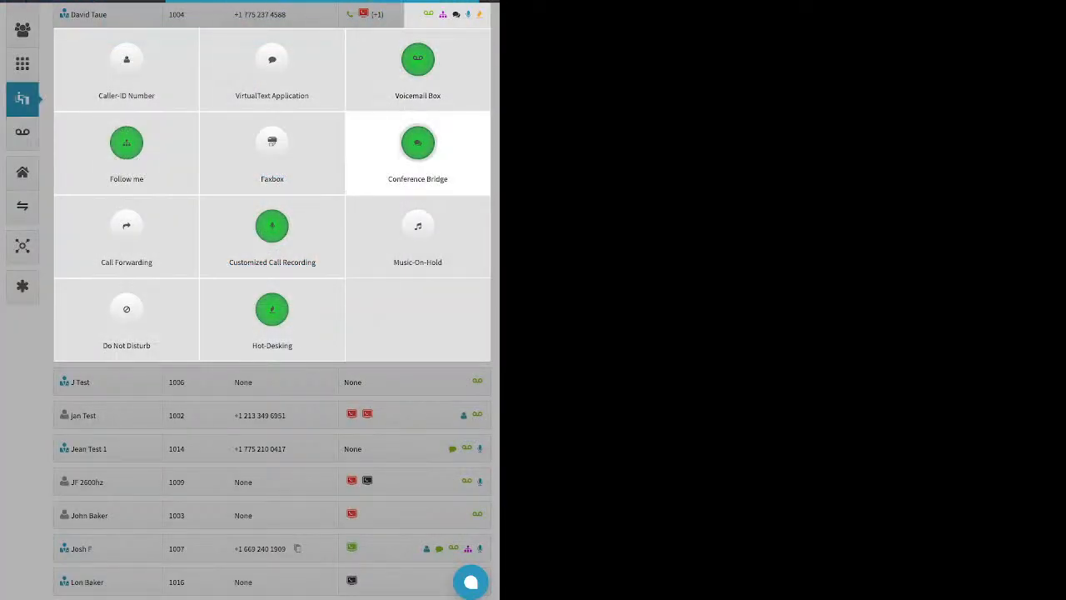
Step: Review the extension 1004 user's Conference Bridge settings, including the room PIN and video conferencing option, and close them
left_click(417, 146)
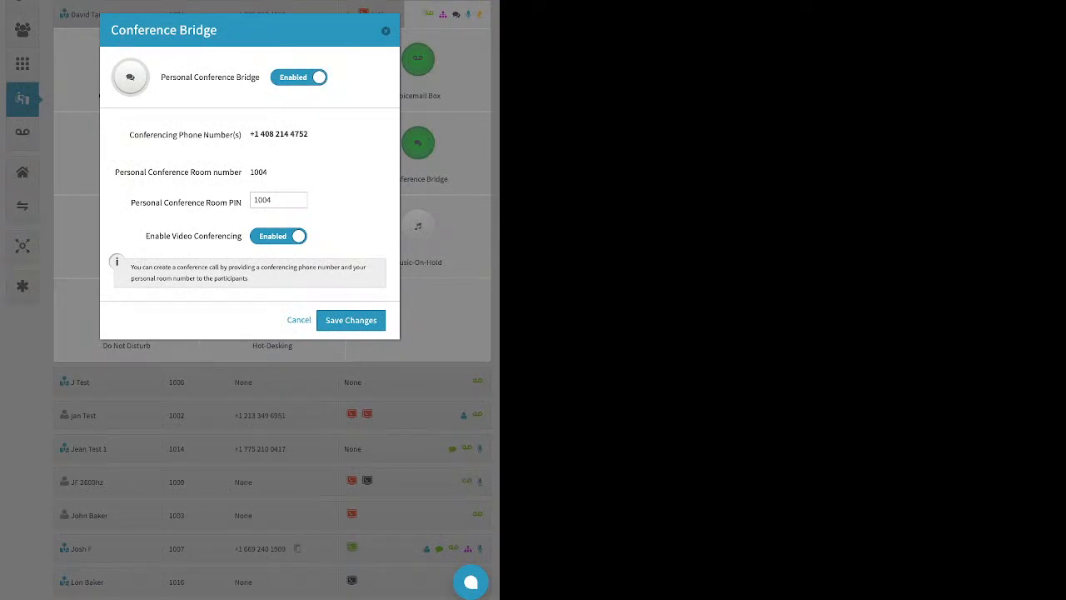
left_click_drag(276, 200, 252, 200)
left_click_drag(146, 236, 242, 235)
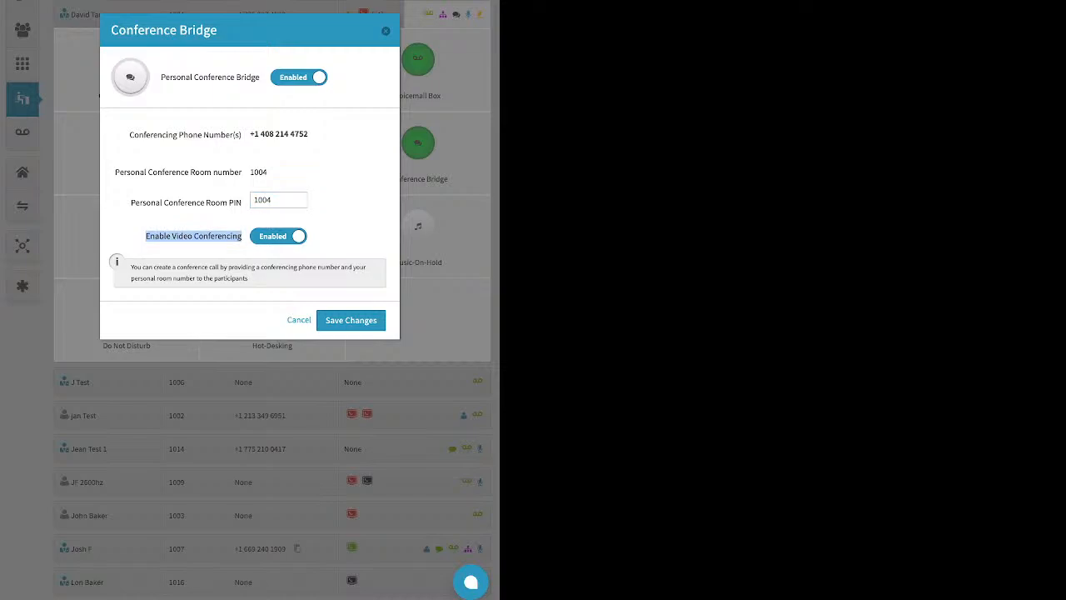
left_click(386, 31)
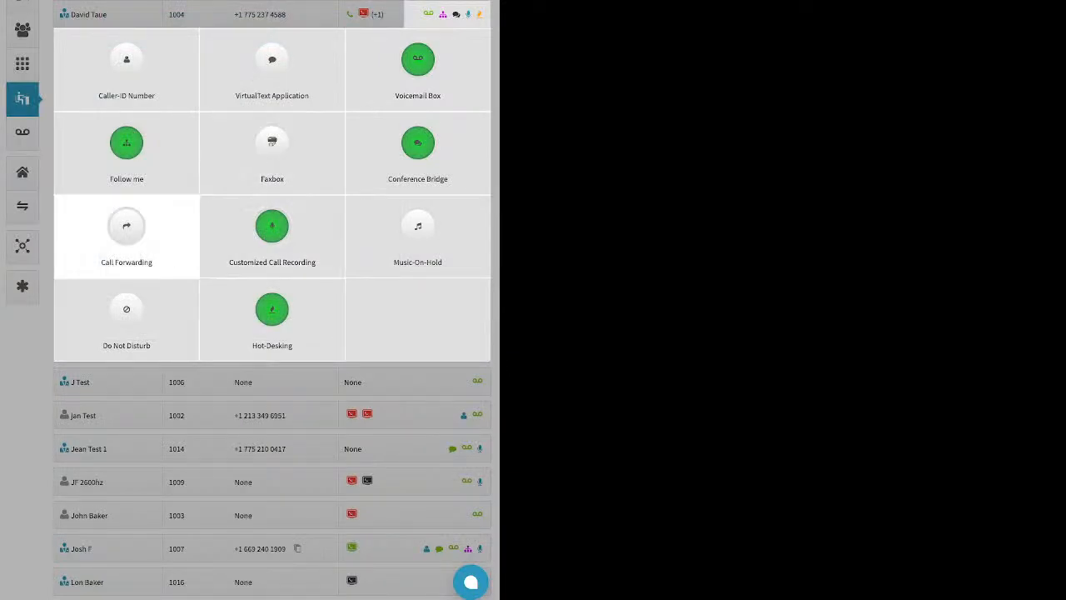
Step: Switch the extension 1004 user's Call Forwarding to Failover Mode to examine its options, and close it without saving
left_click(126, 233)
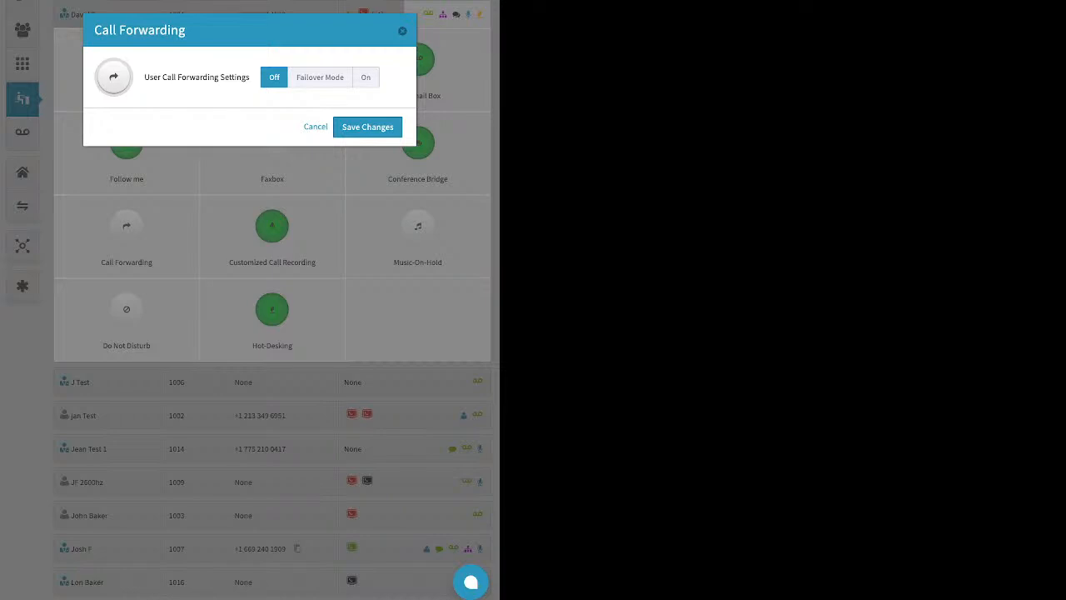
left_click(320, 78)
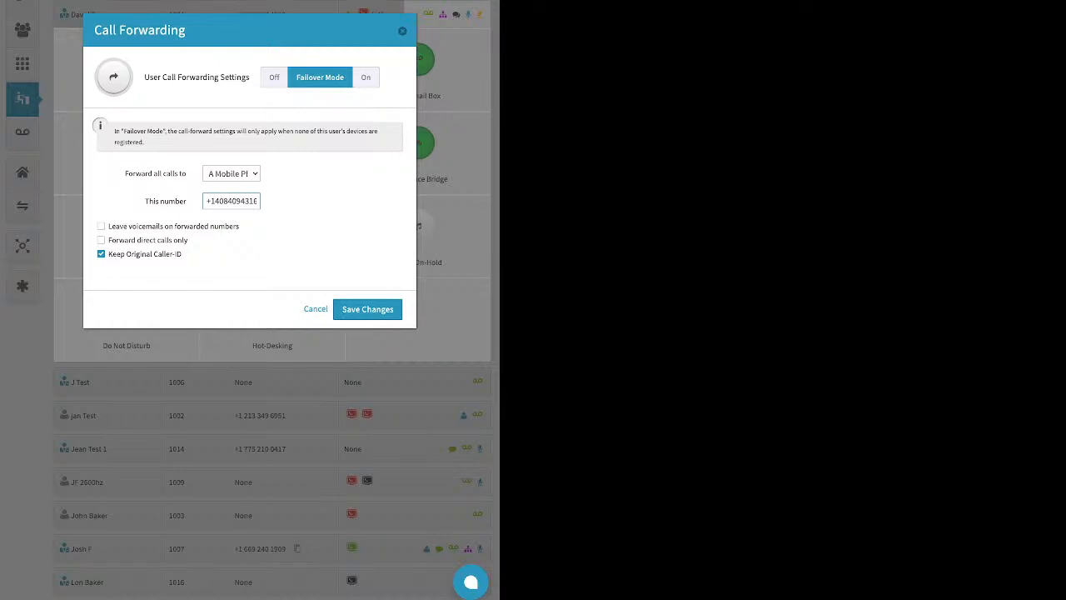
left_click(402, 31)
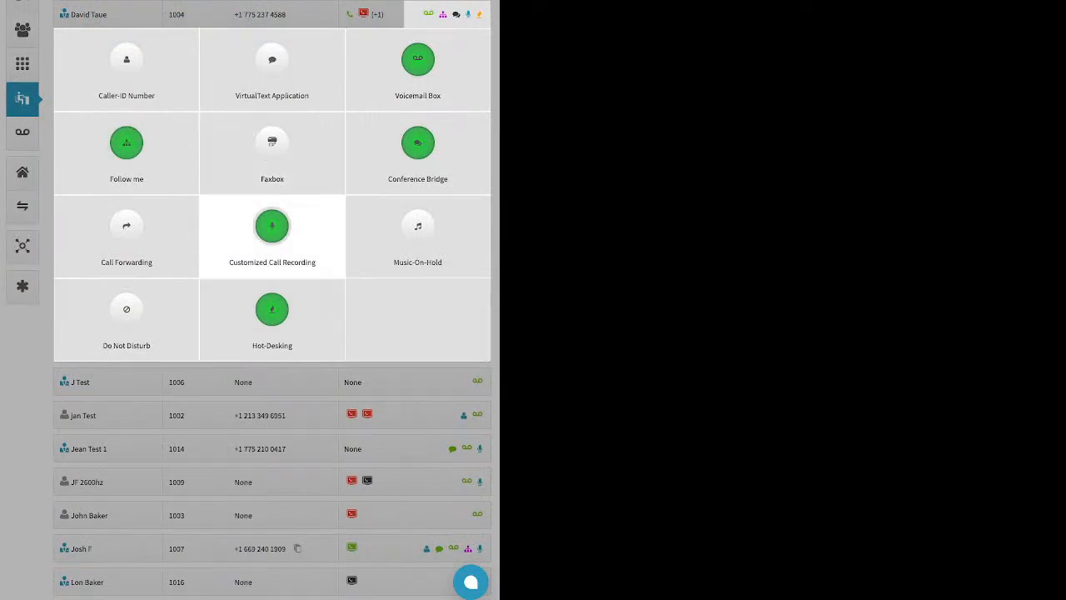
Step: Open the extension 1004 user's Customized Call Recording and set all four inbound and outbound options to Account Default (Off)
left_click(272, 235)
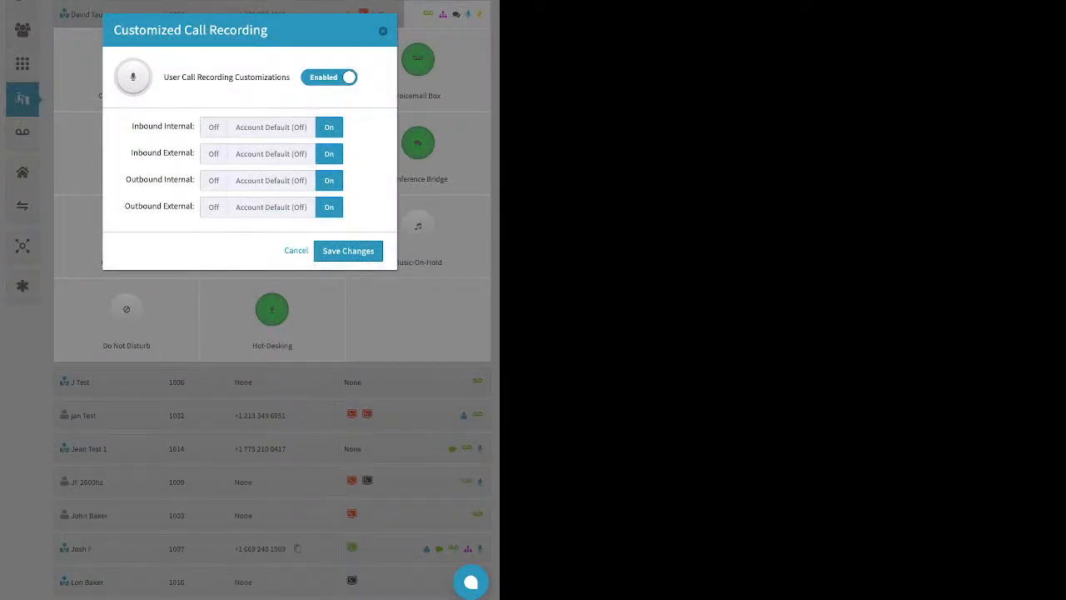
left_click(272, 127)
left_click(271, 154)
left_click(272, 181)
left_click(271, 207)
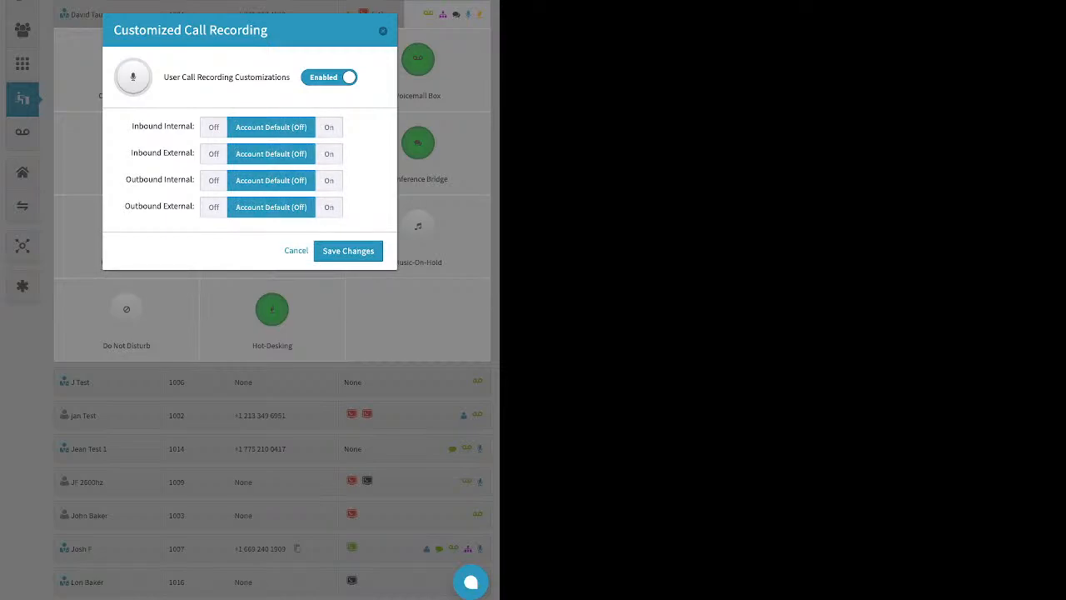
Step: Set call recording to On for inbound internal, inbound external, outbound internal and outbound external calls, and save
left_click(329, 127)
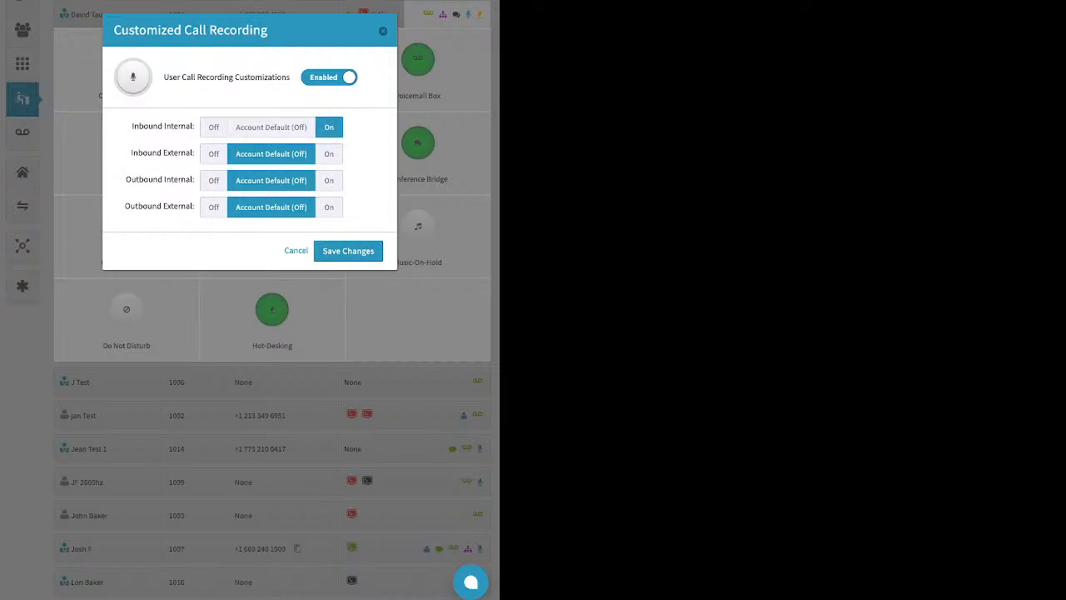
left_click(329, 154)
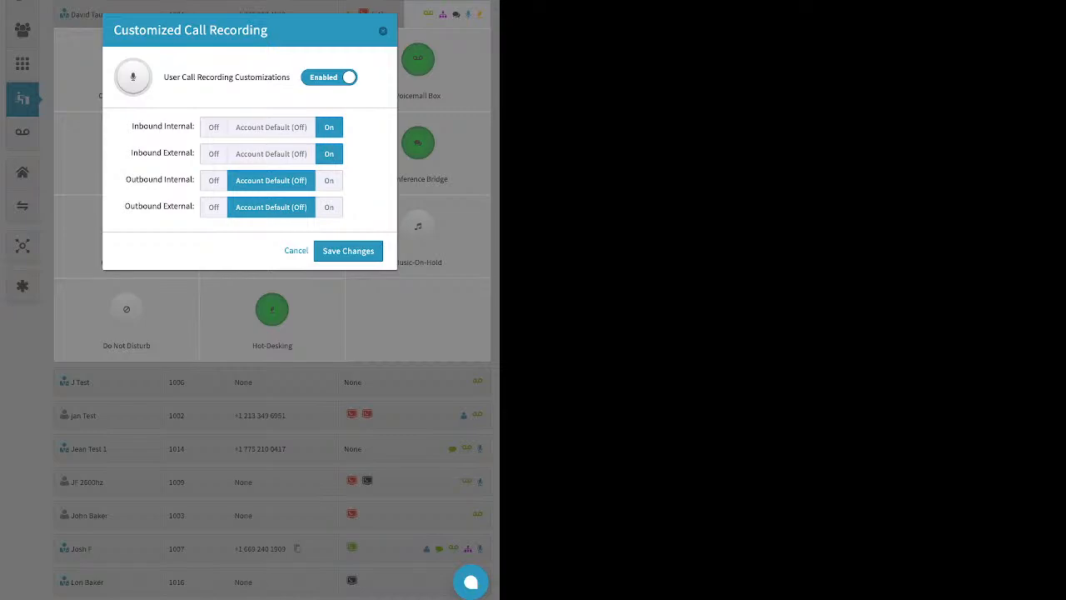
left_click(329, 181)
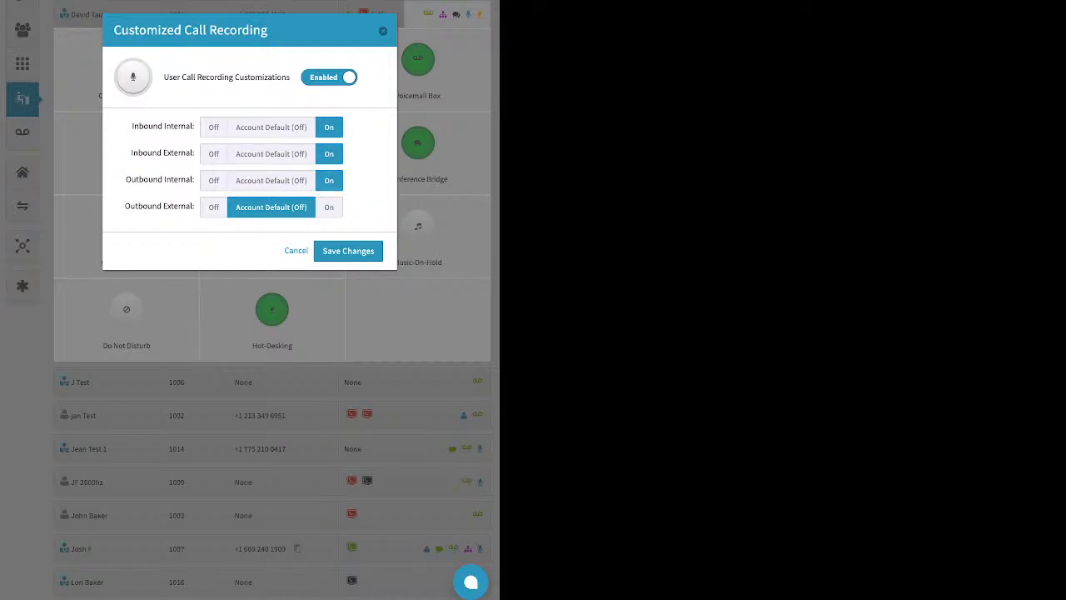
left_click(329, 207)
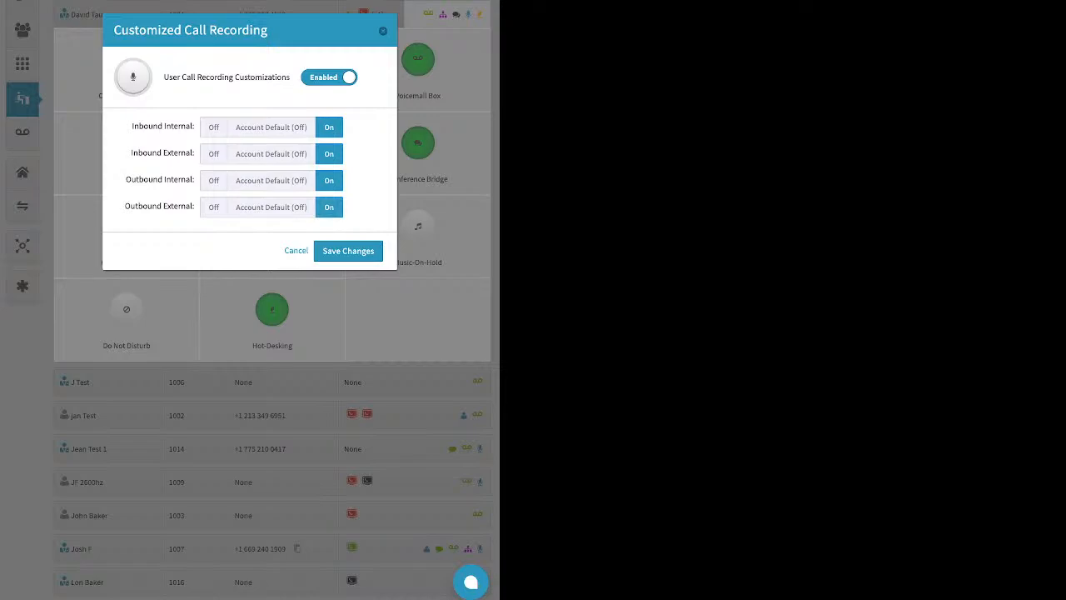
left_click(348, 251)
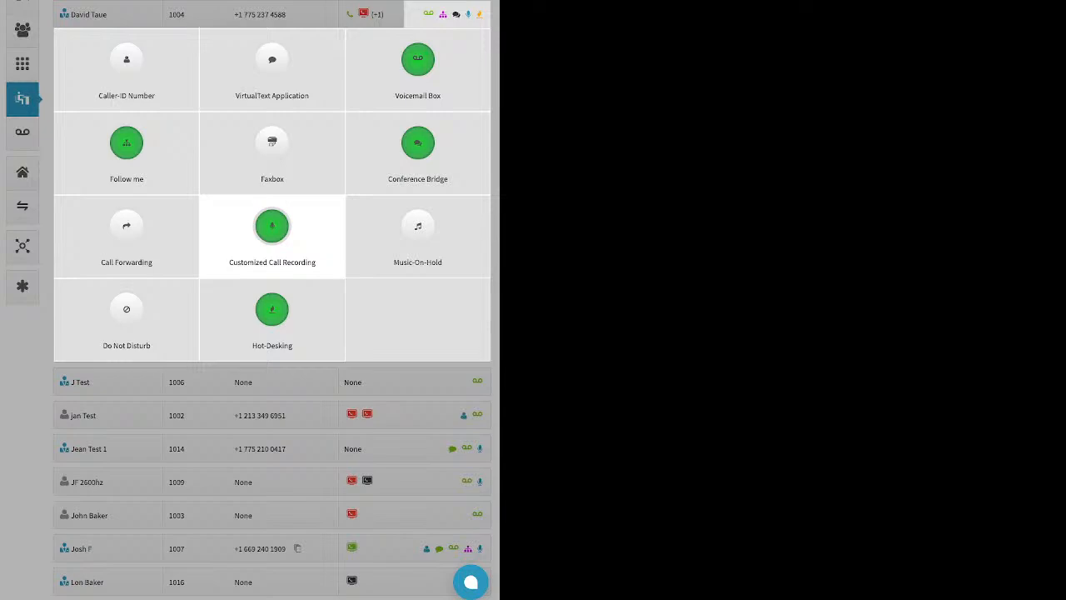
Step: Enable Music-On-Hold for the extension 1004 user to examine the media upload option, and close it without saving
left_click(417, 233)
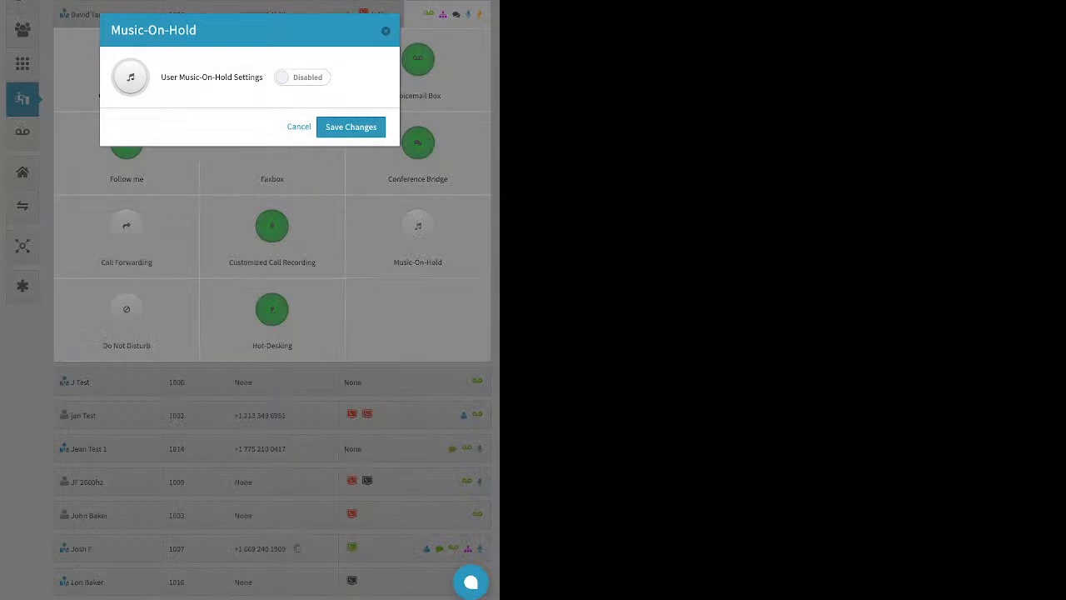
left_click(302, 77)
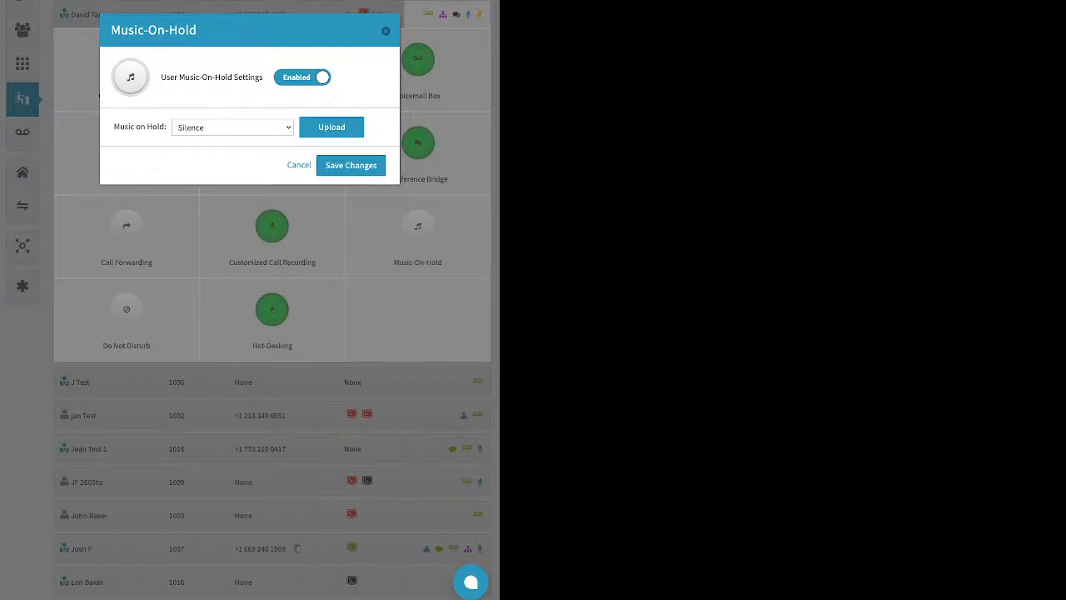
left_click(332, 127)
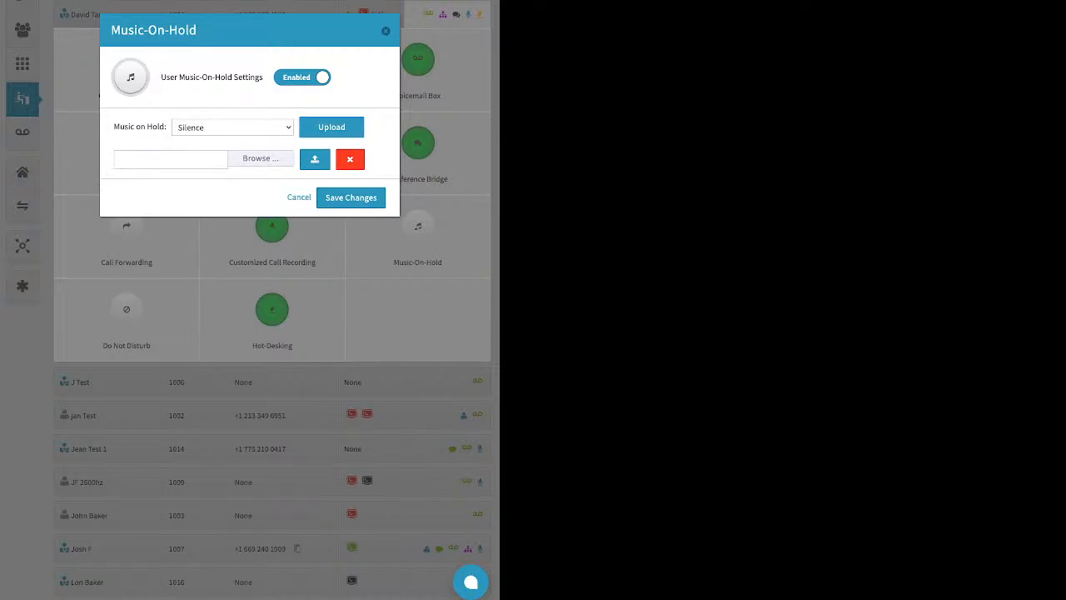
left_click(385, 31)
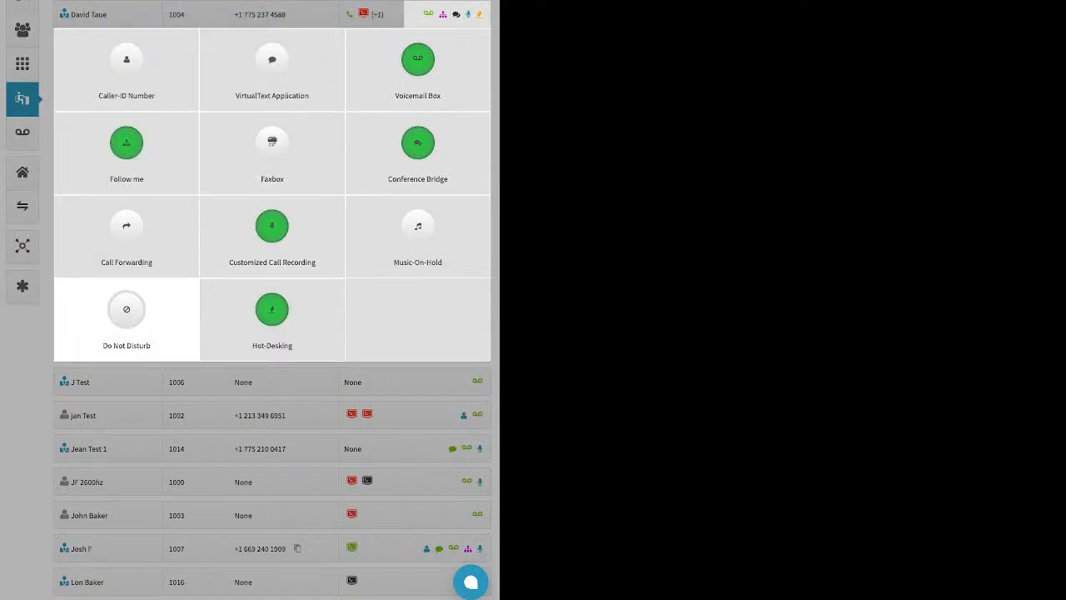
Step: Review the Hotdesk ID in the extension 1004 user's Hot-Desking settings and save them
left_click(272, 316)
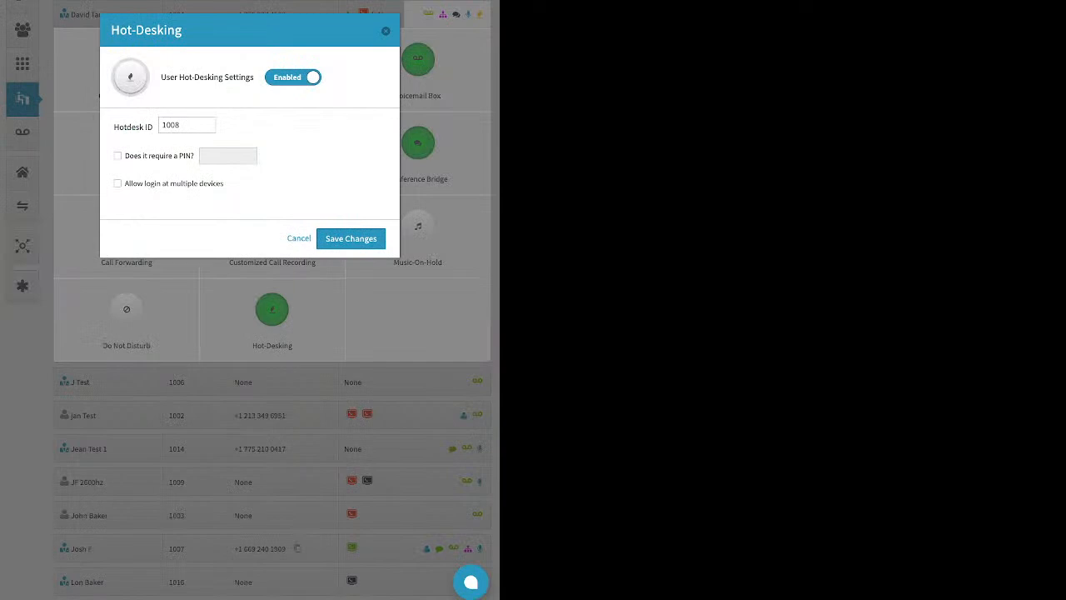
left_click_drag(114, 128, 153, 127)
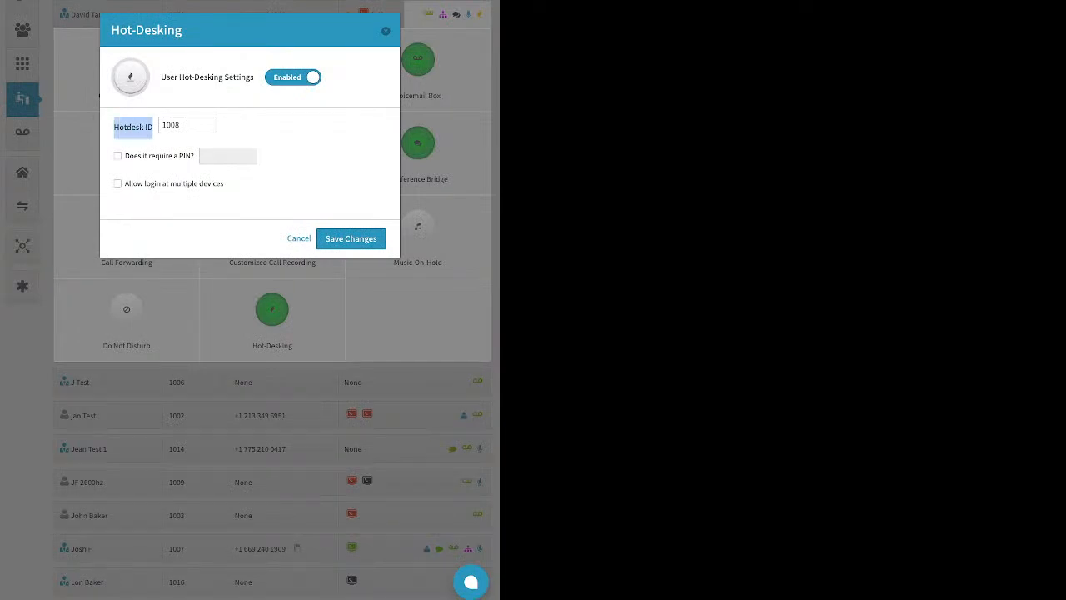
left_click(189, 124)
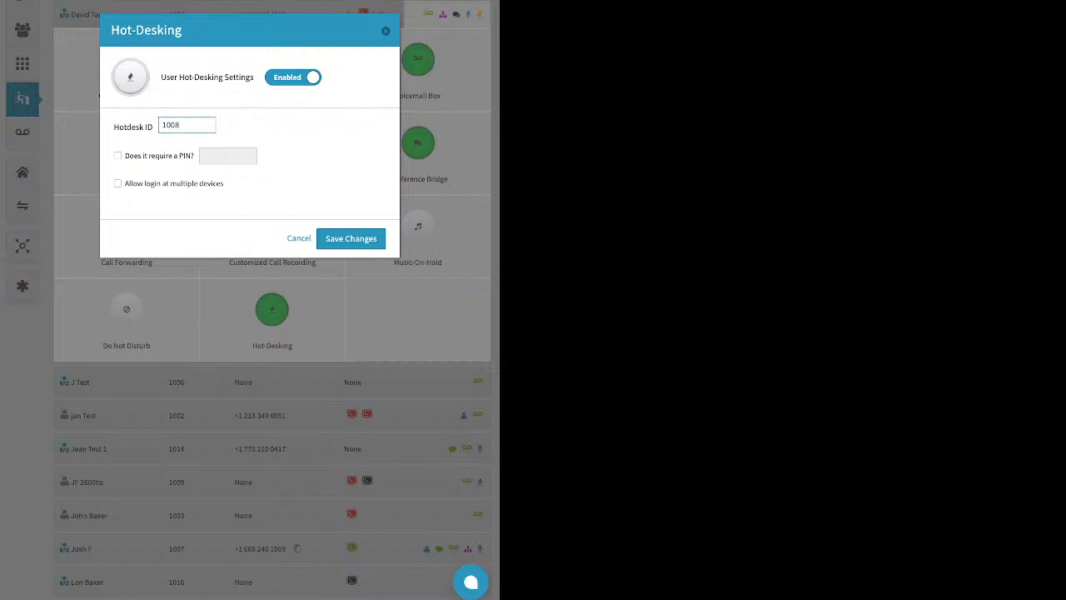
left_click(351, 238)
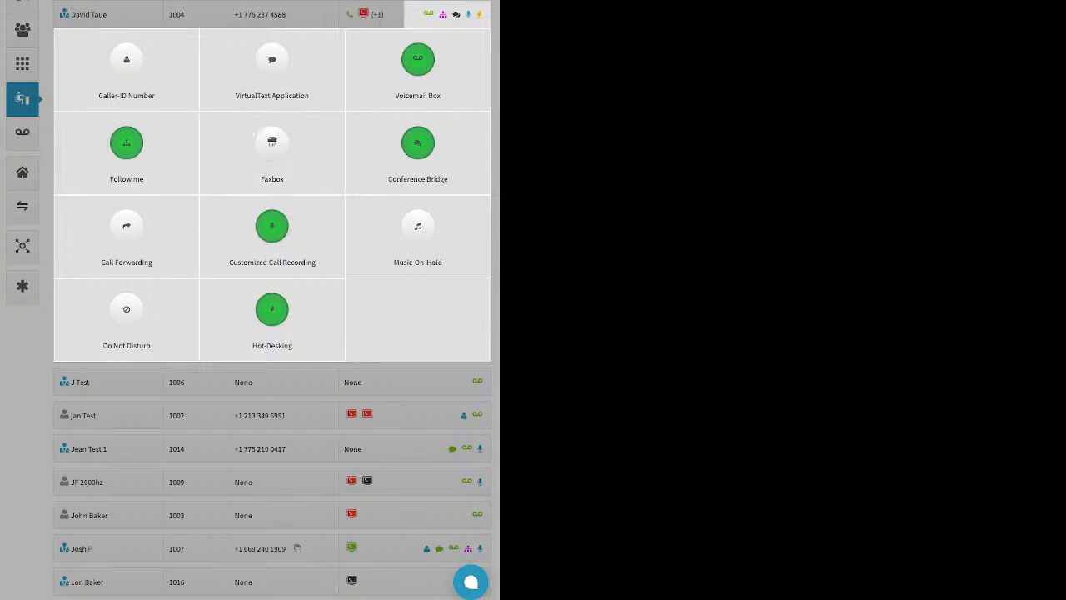
Step: Go to the voicemail boxes list and examine the main voicemail box and the users assigned to the other boxes
left_click(22, 132)
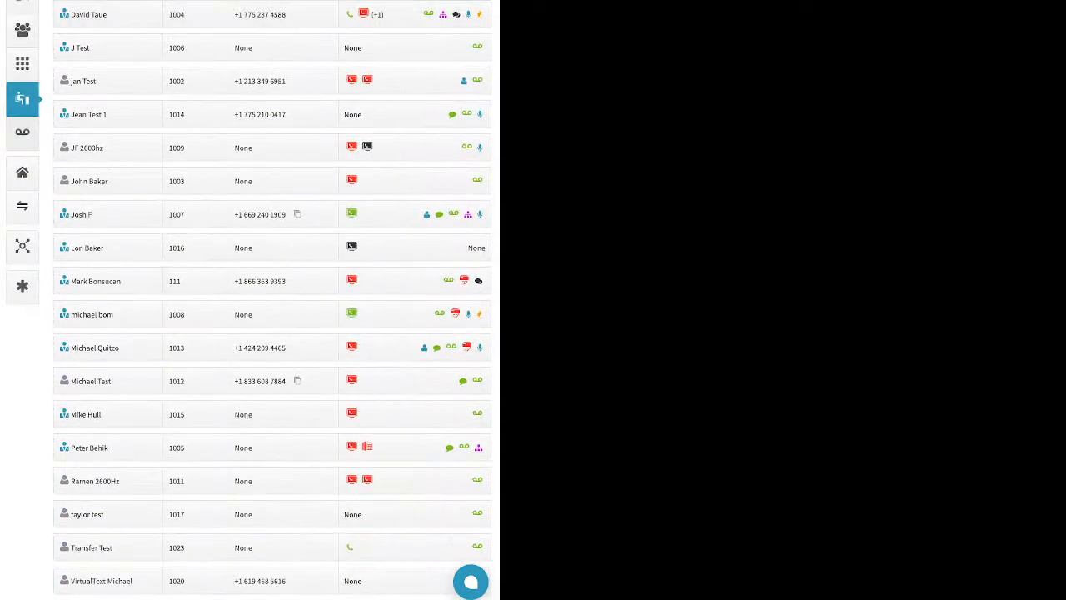
left_click(22, 132)
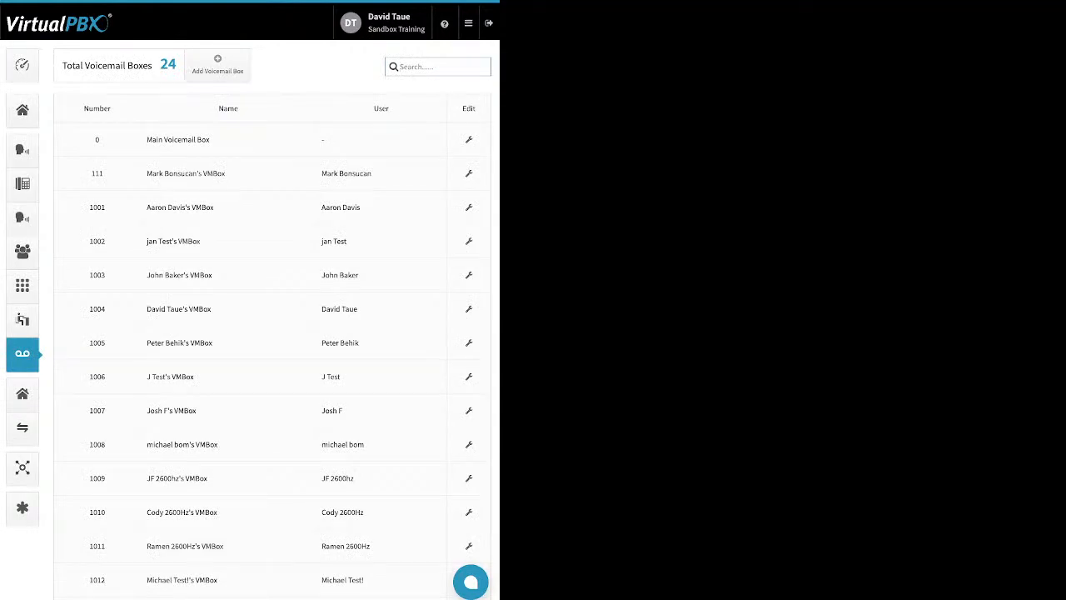
left_click_drag(372, 174, 321, 174)
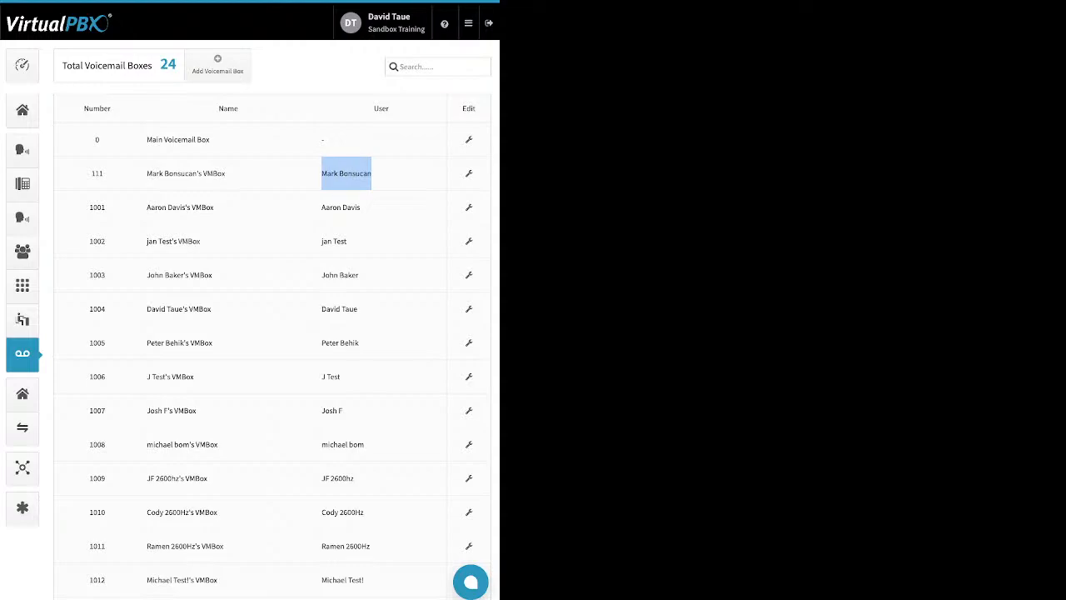
left_click_drag(210, 140, 152, 140)
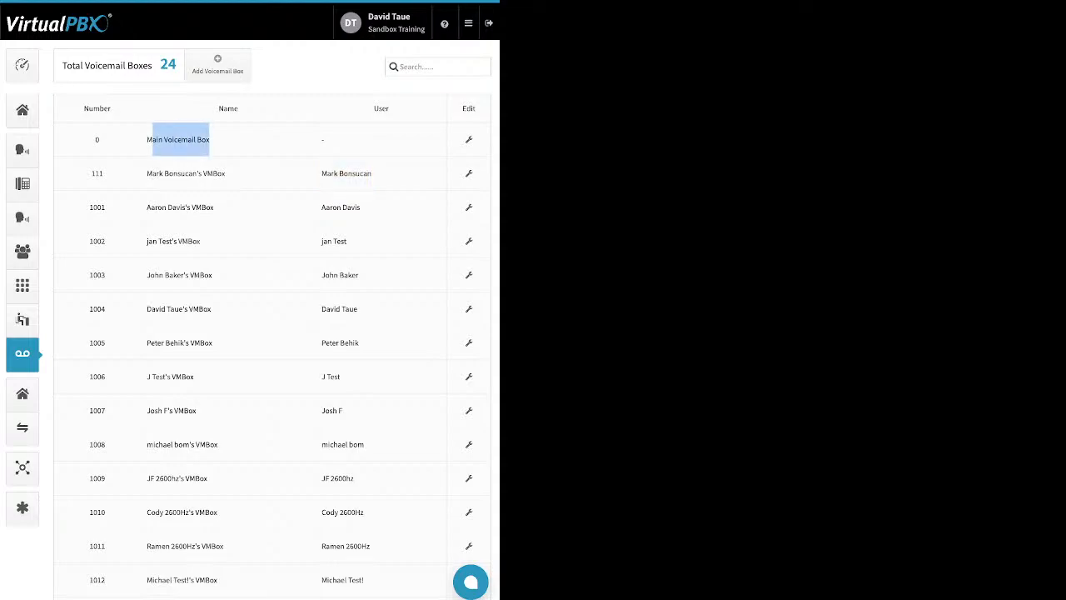
left_click(153, 140)
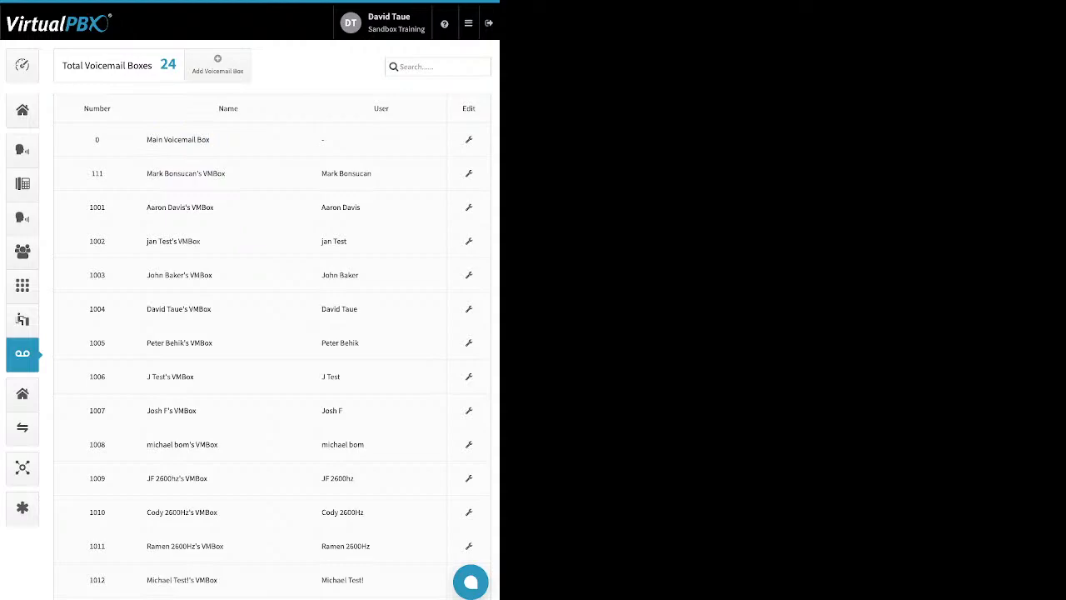
Step: Open the form for adding a voicemail box, review its name, voicemail number and PIN fields, and close it
left_click(217, 64)
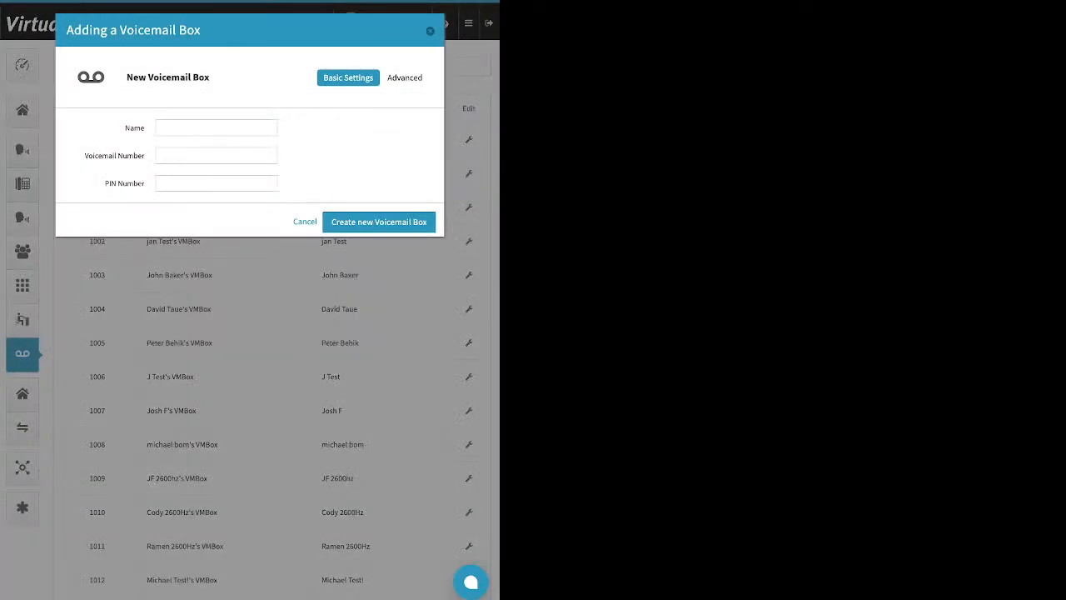
left_click_drag(125, 128, 145, 128)
left_click_drag(85, 156, 145, 183)
left_click(145, 184)
key("Escape")
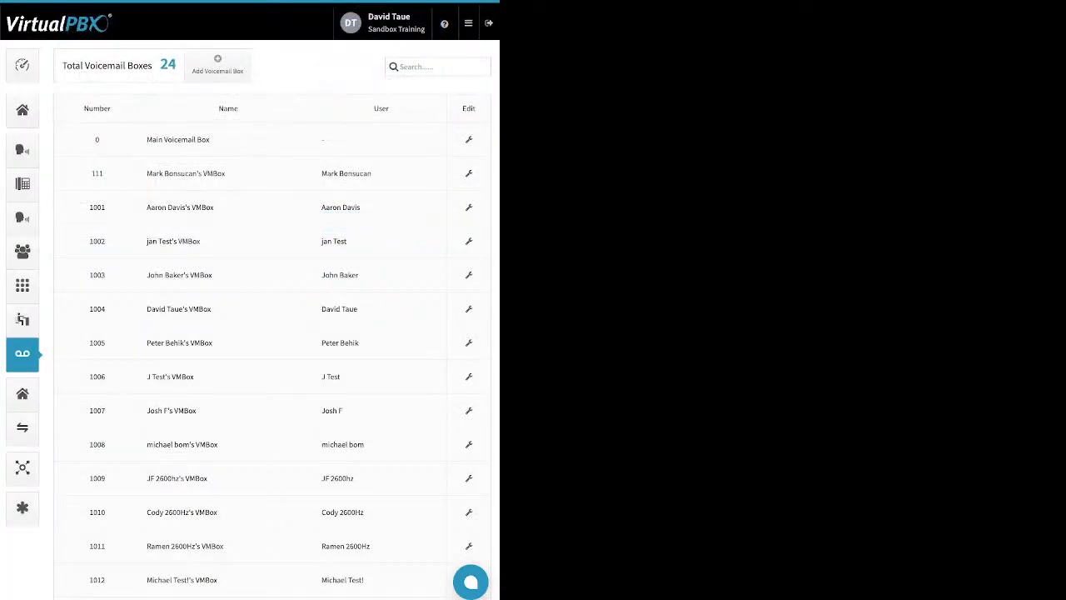
Step: Open voicemail box 111 for editing and show its advanced Greeting Media settings
left_click(469, 173)
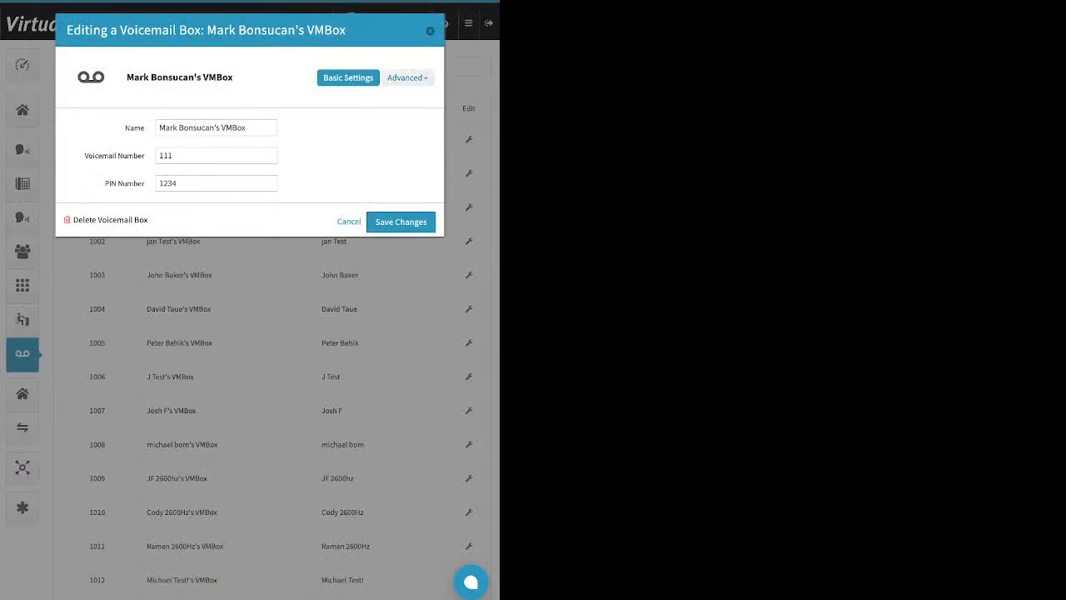
left_click(408, 77)
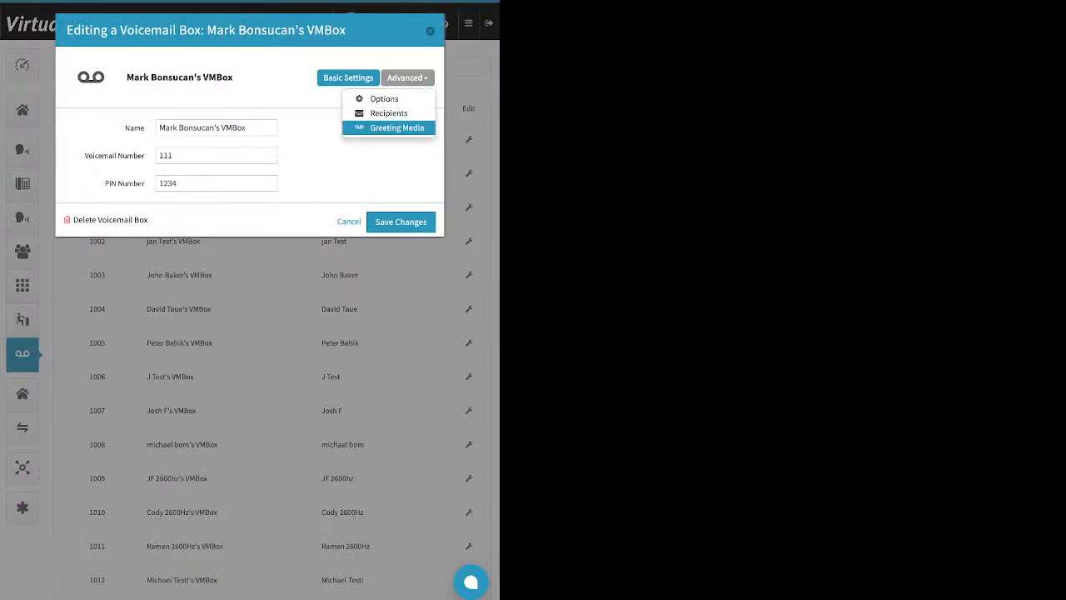
left_click(394, 127)
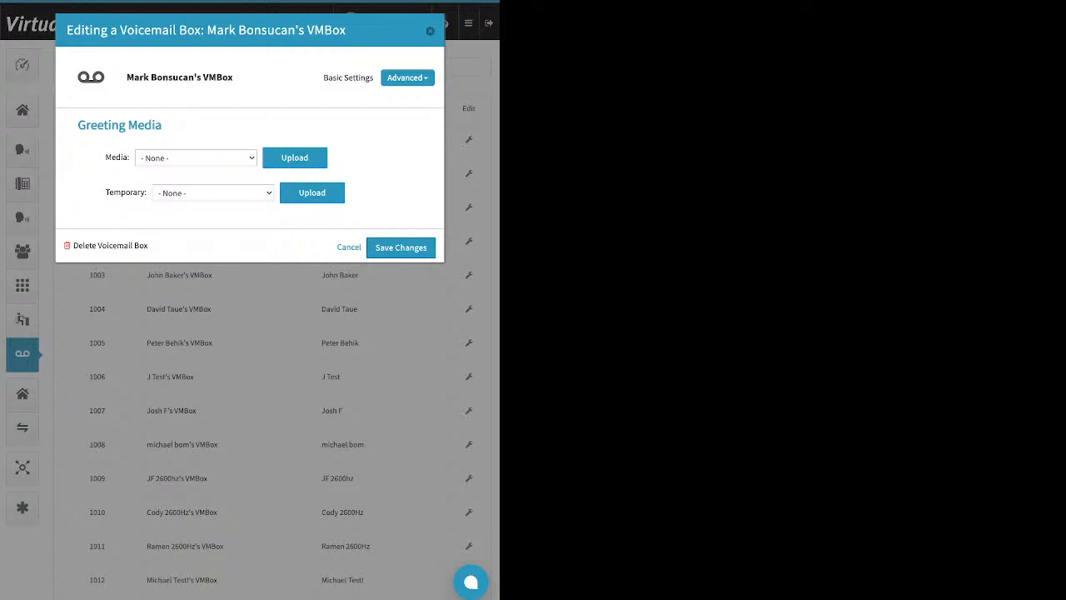
Step: Review the temporary greeting setting and show the file upload option for the voicemail box's greeting media
left_click_drag(104, 192, 147, 192)
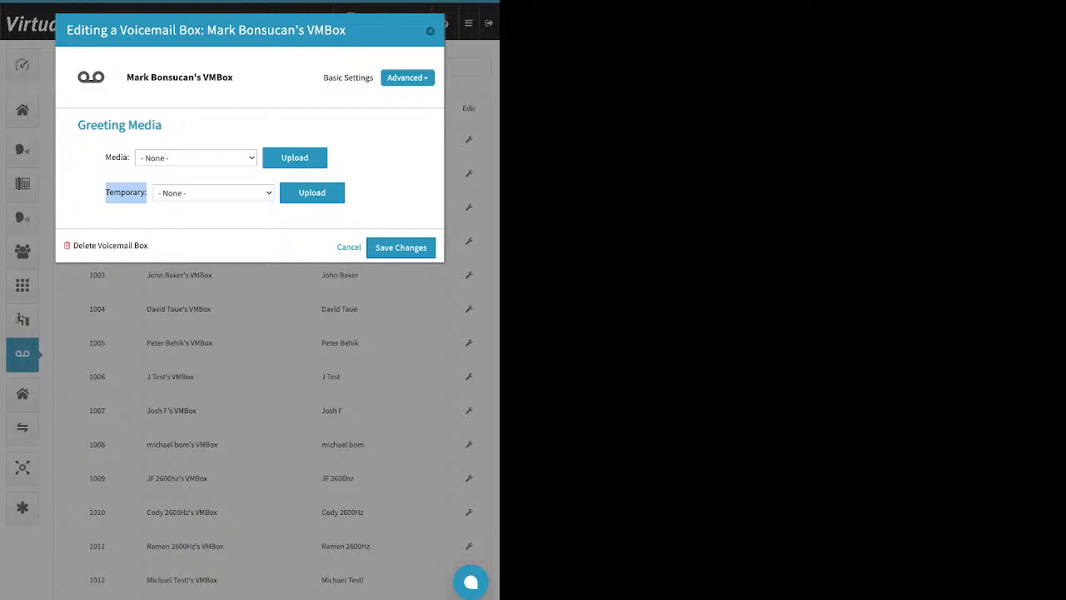
left_click(295, 157)
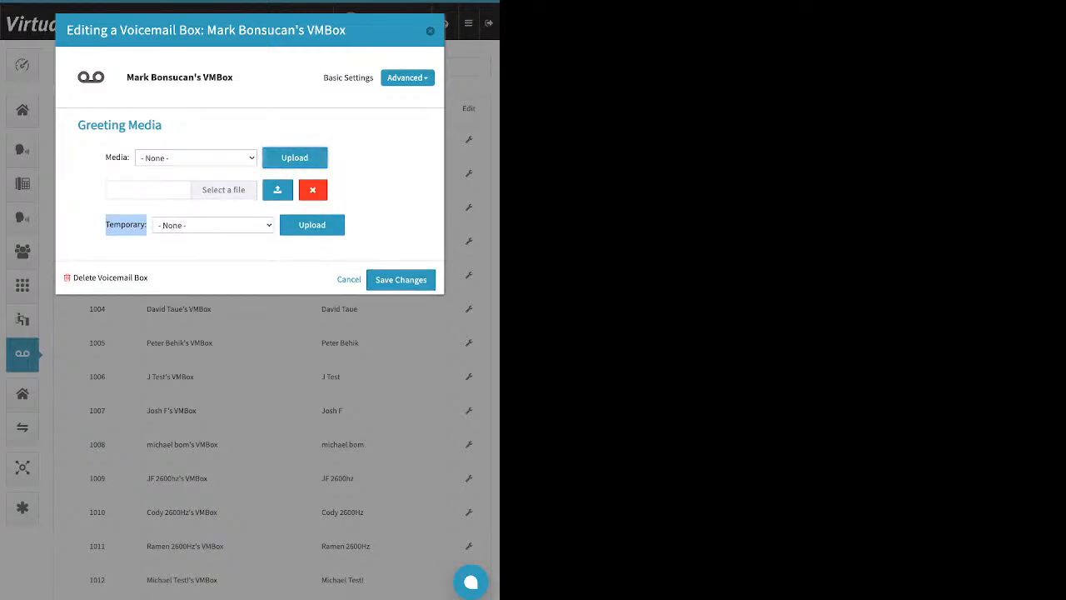
left_click(379, 188)
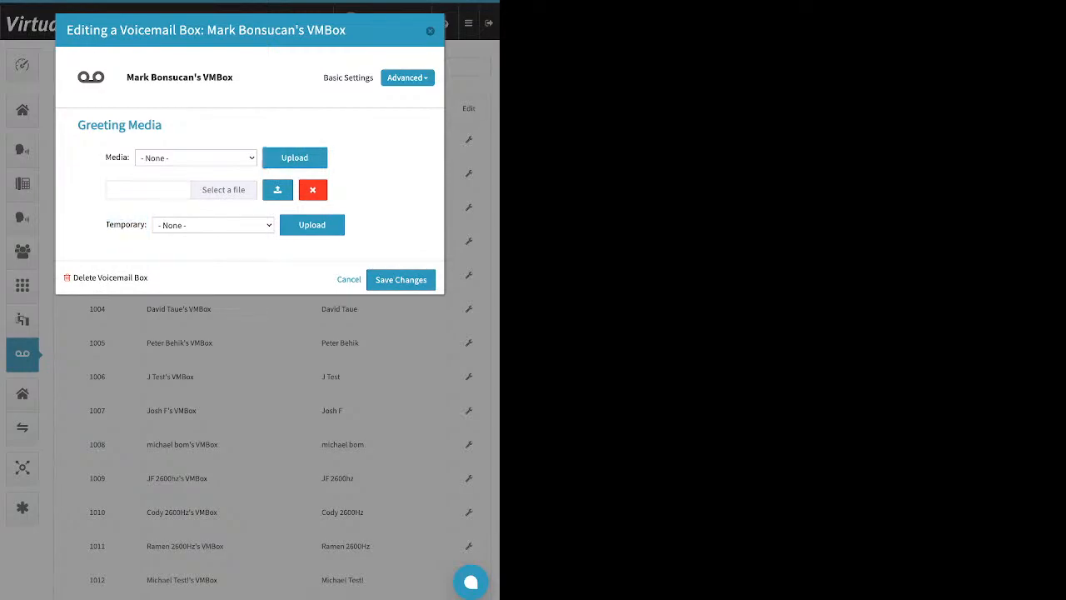
Step: Show the voicemail box's Recipients settings and open the entry field for adding a new notification recipient
left_click(407, 78)
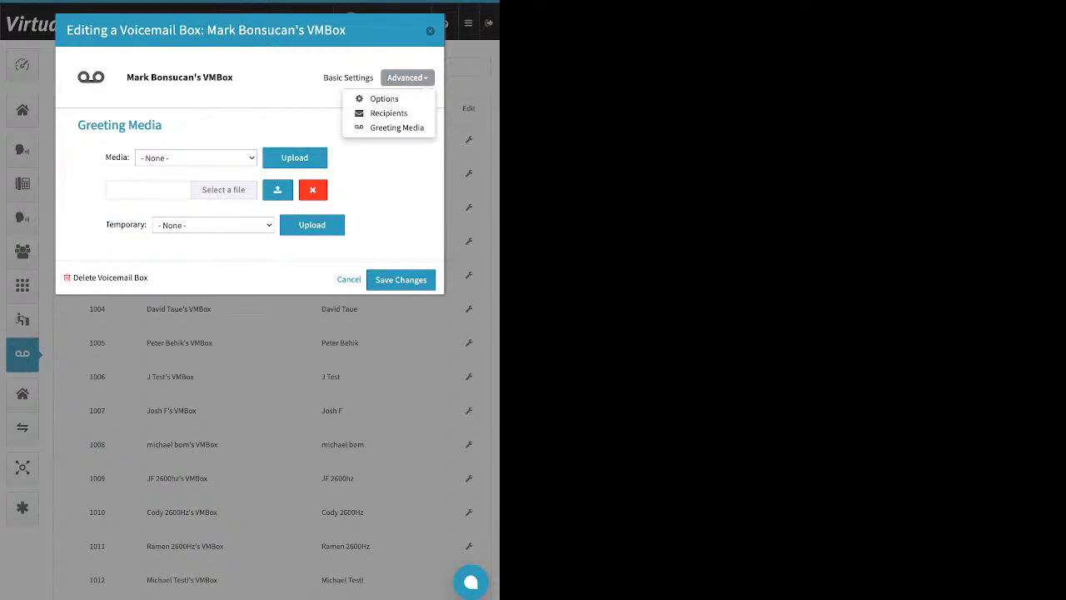
left_click(388, 113)
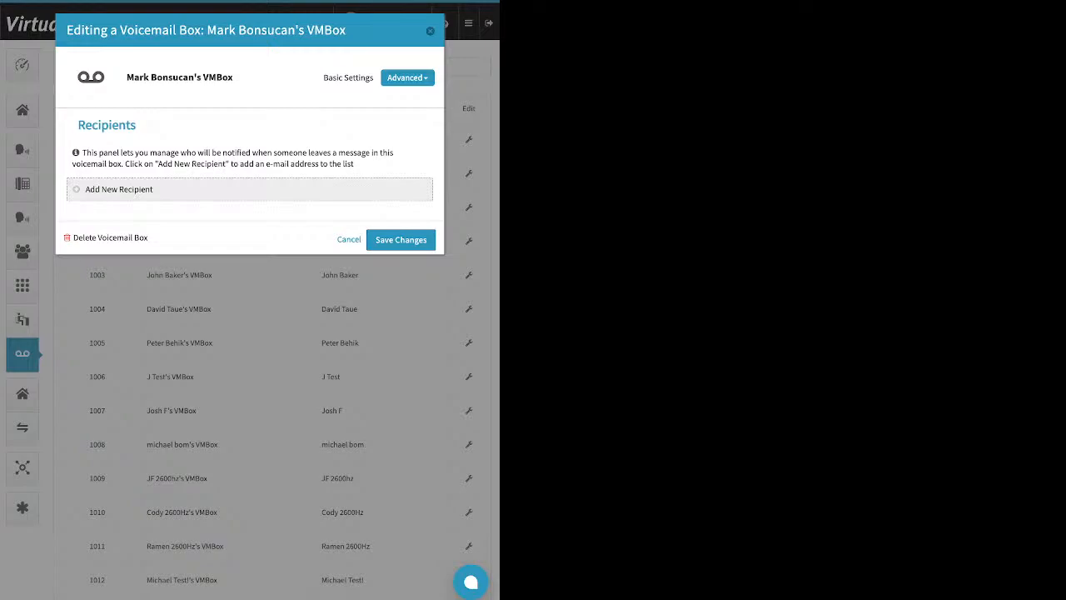
left_click(119, 190)
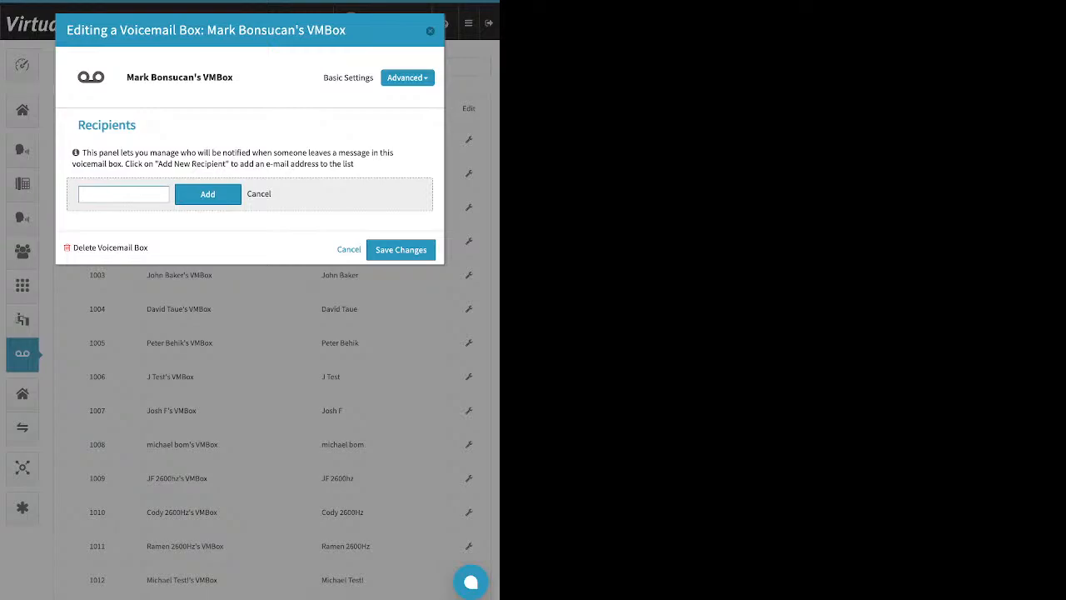
Step: Review the voicemail box's Already Setup, Delete after Notification and Attach messages to e-mail options, and close the editor without saving
left_click(407, 77)
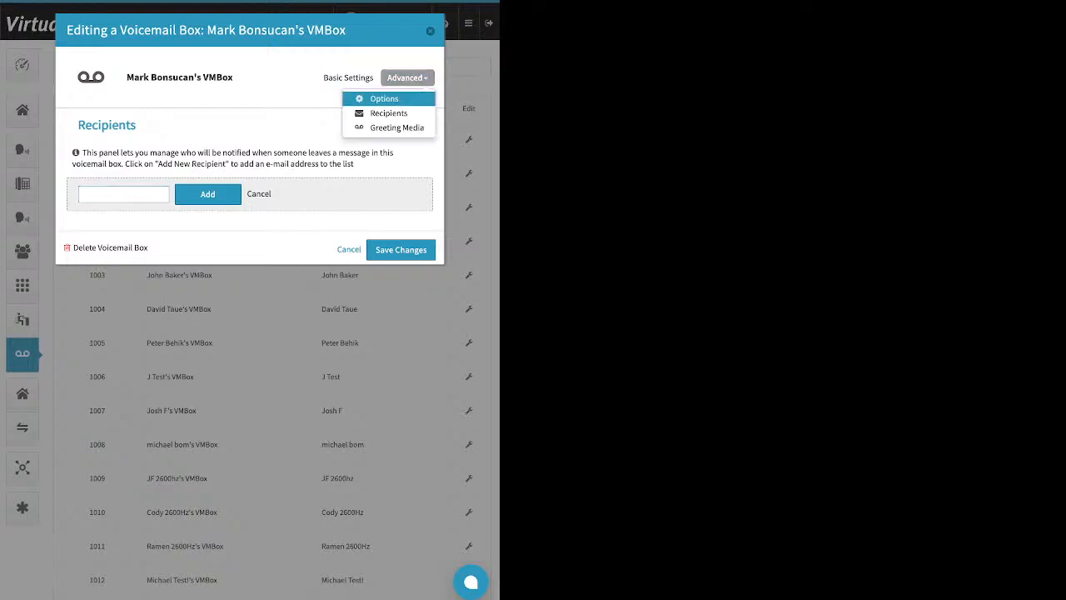
left_click(386, 98)
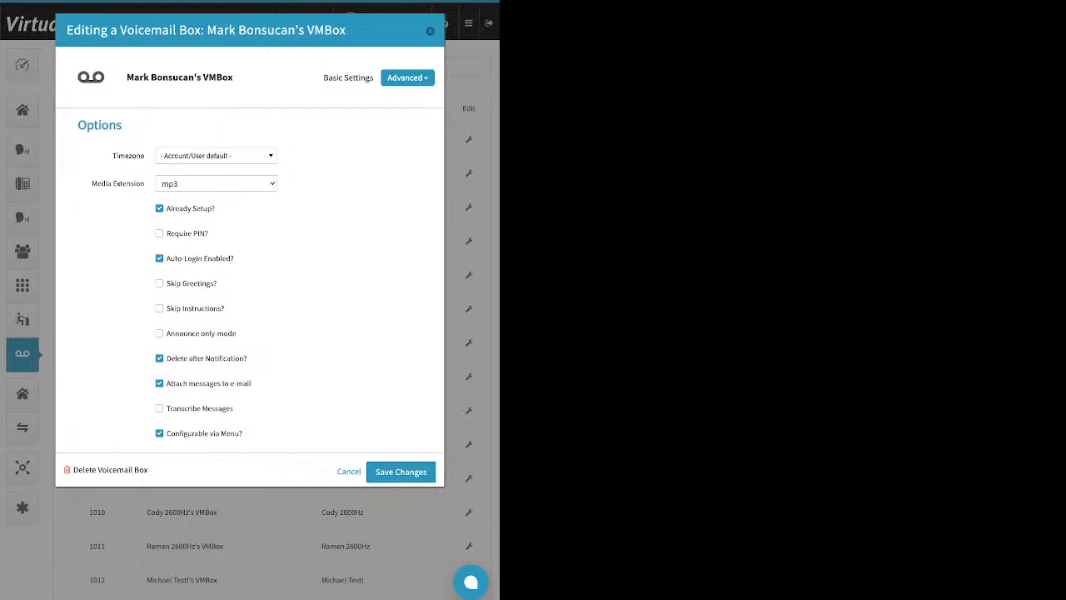
left_click_drag(214, 208, 172, 209)
left_click(220, 209)
left_click_drag(247, 358, 183, 358)
left_click(159, 383)
left_click_drag(251, 383, 166, 383)
left_click(159, 383)
left_click(430, 31)
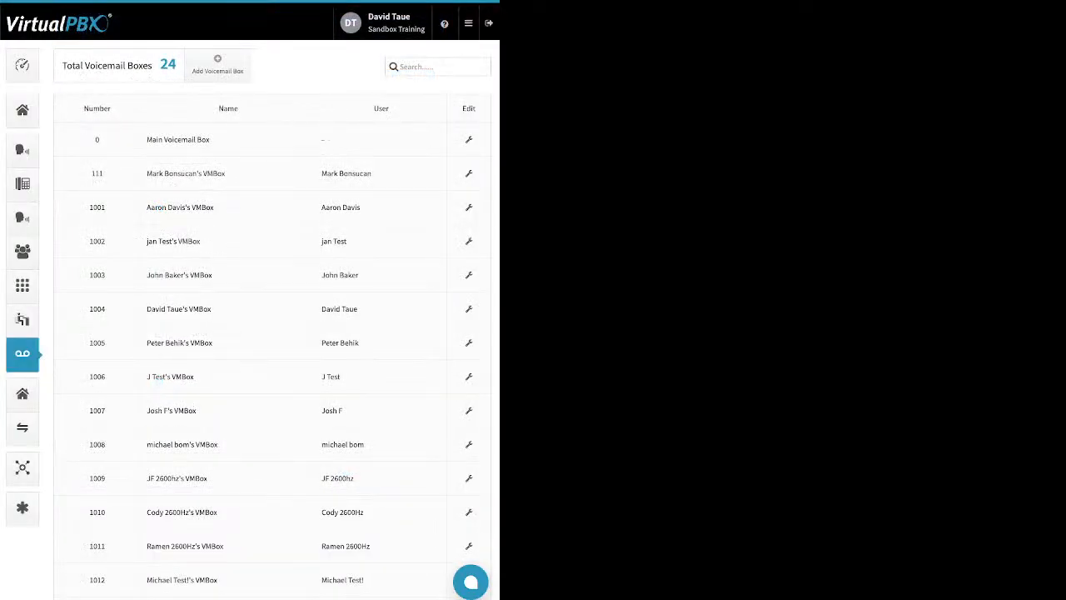
Step: Go to the main number's Direct Inward System Access feature and enable it
left_click(23, 394)
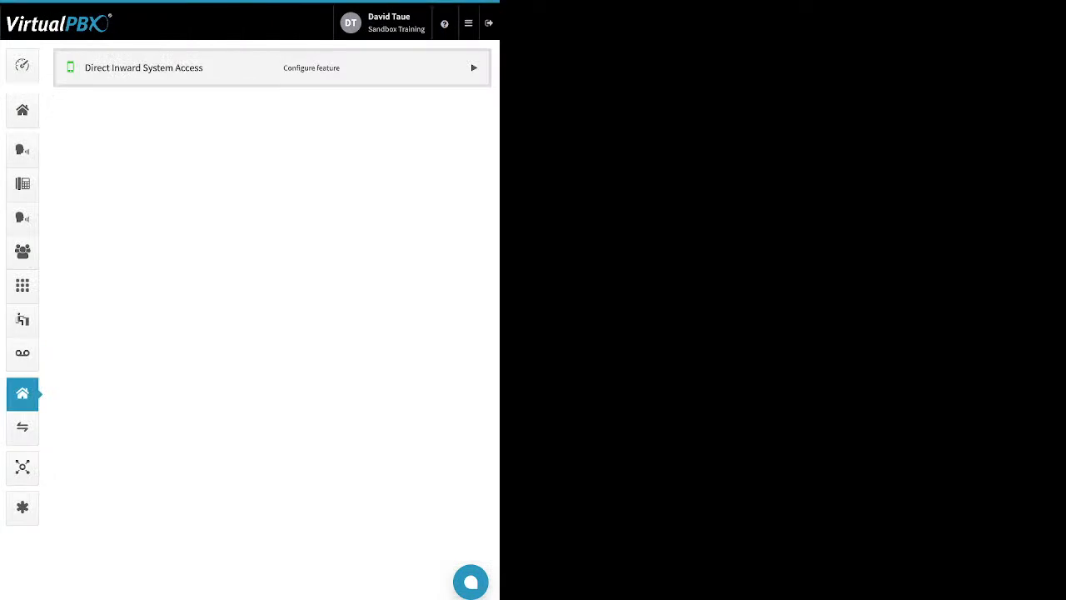
left_click(474, 67)
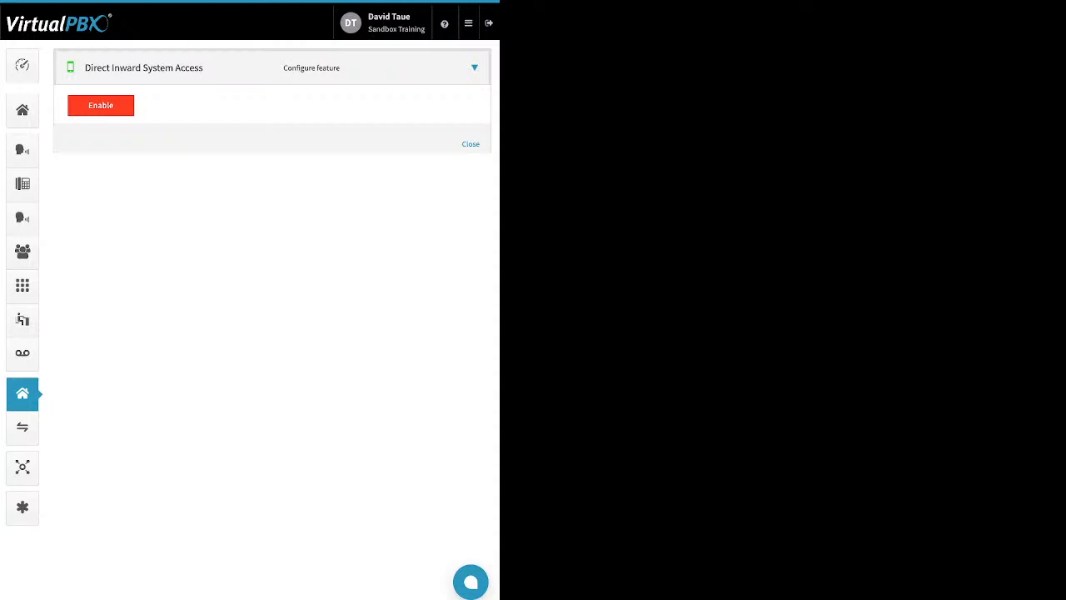
left_click(103, 109)
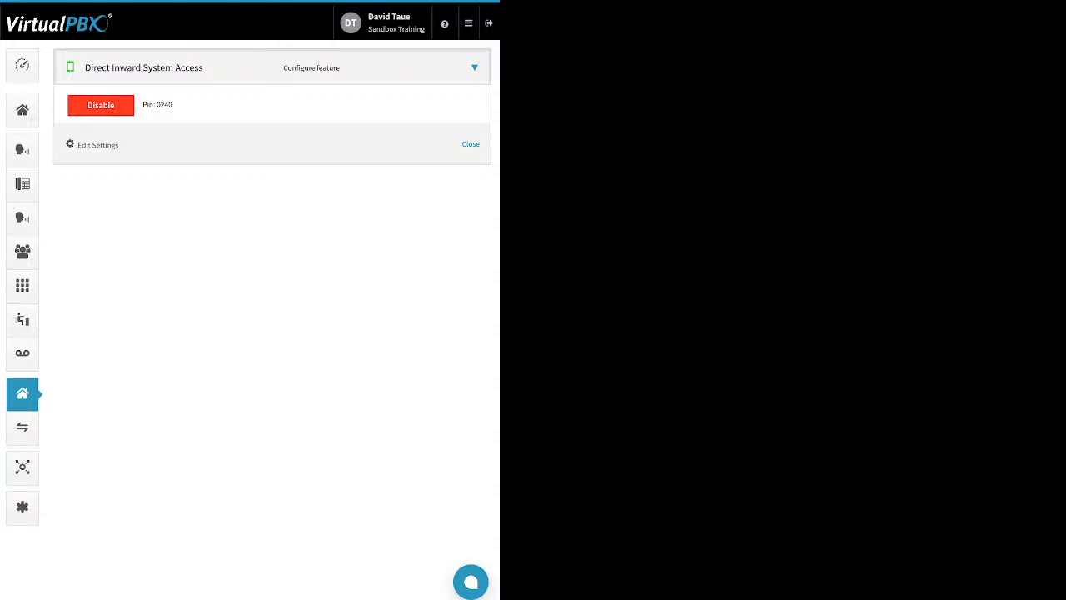
Step: Add extension number 4398 in the Direct Inward System Access settings and save the changes
left_click_drag(119, 145, 77, 145)
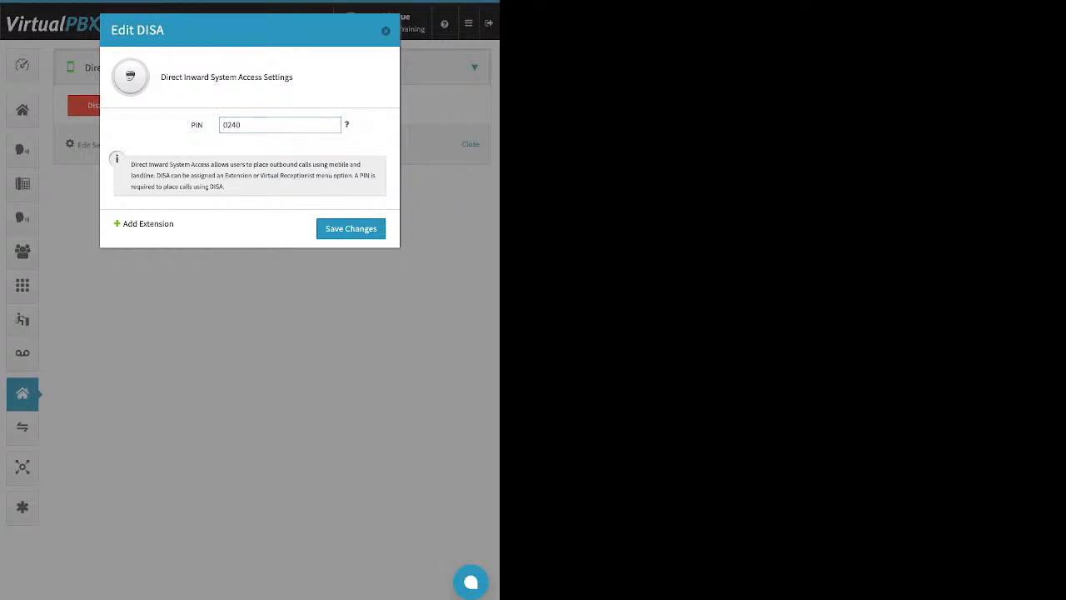
left_click_drag(175, 224, 122, 224)
left_click(149, 224)
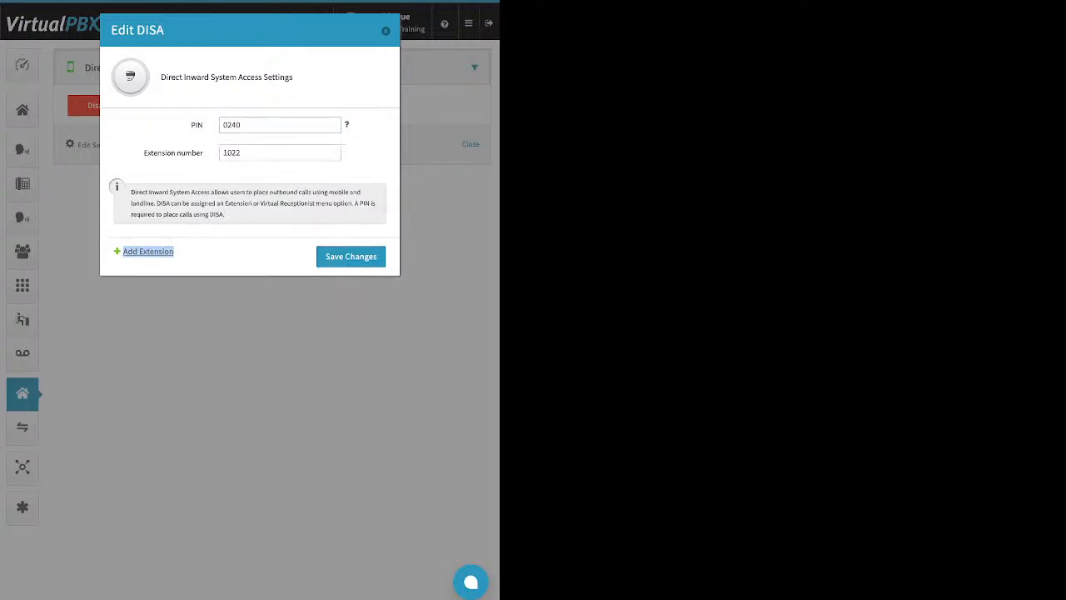
double_click(232, 153)
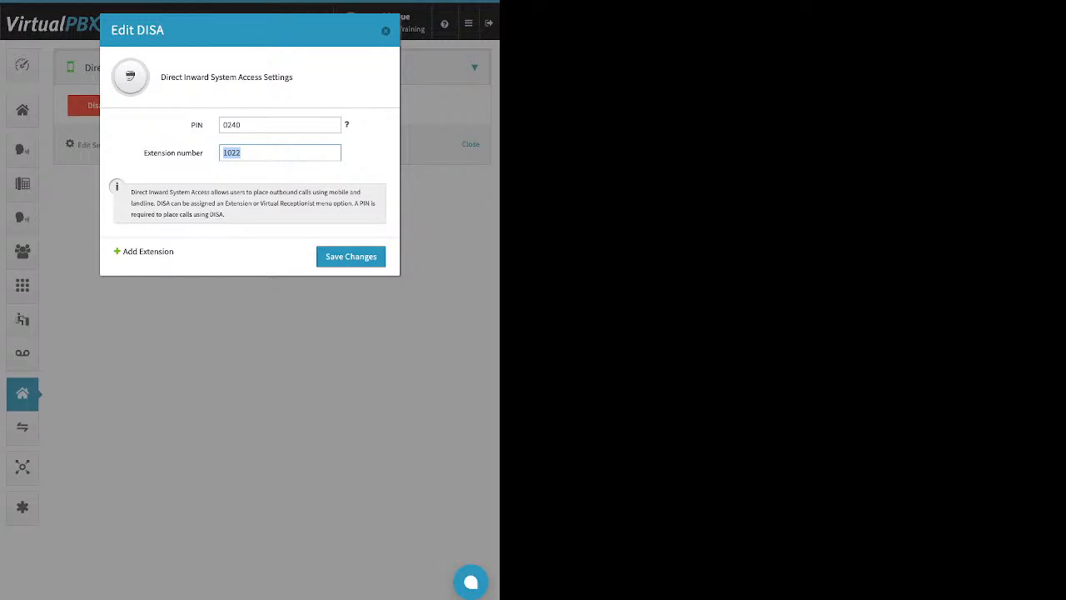
type("4398")
key("Return")
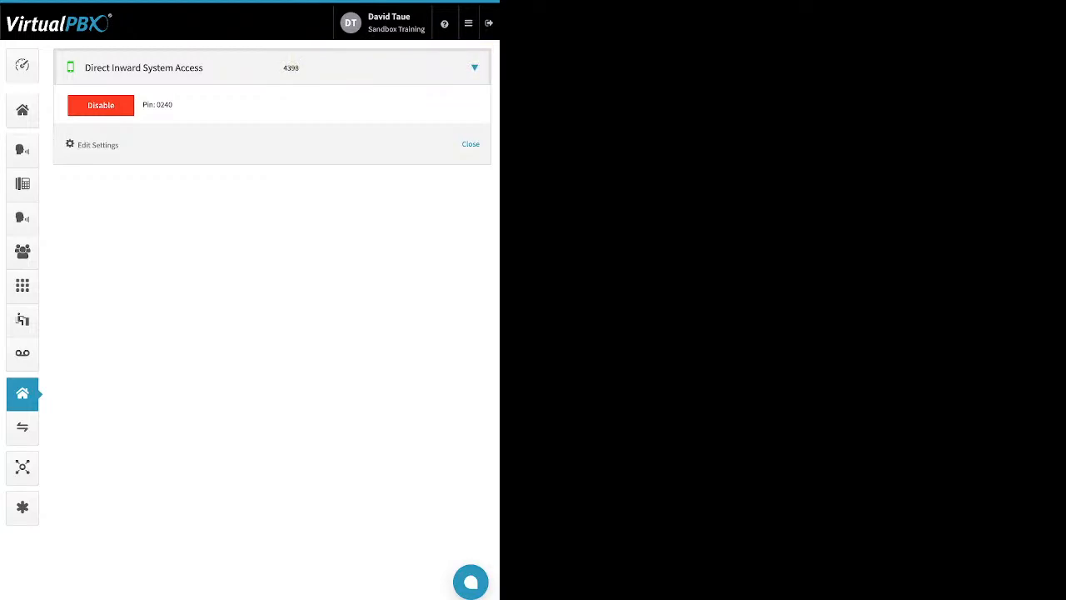
Step: Go to the account dashboard, view the Company Caller ID settings, and close them
left_click(22, 65)
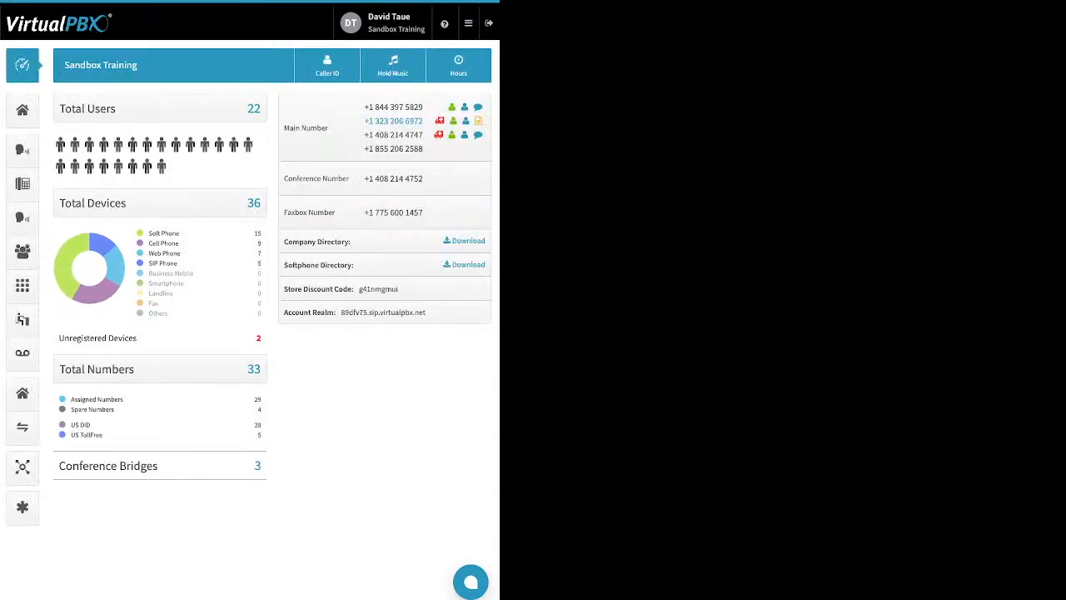
left_click(326, 65)
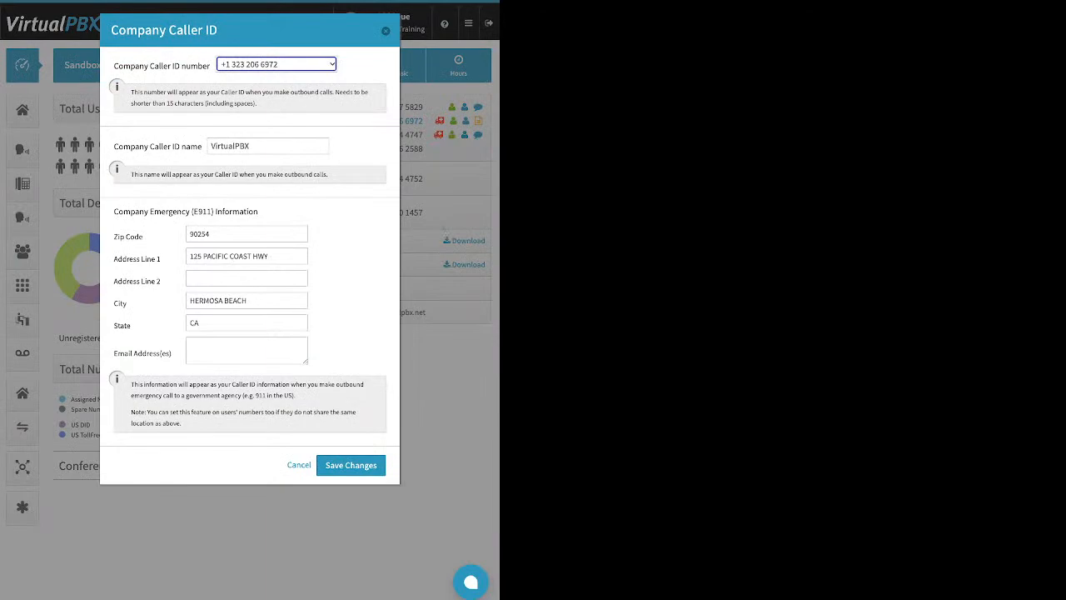
left_click(386, 31)
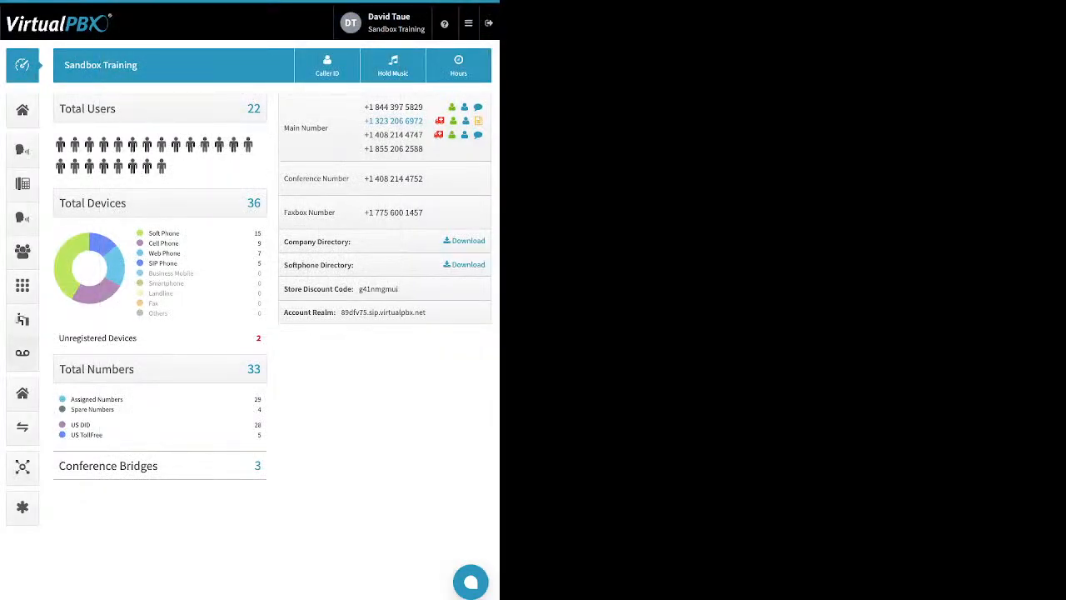
Step: Return to the Direct Inward System Access feature and disable it for all users
left_click(22, 393)
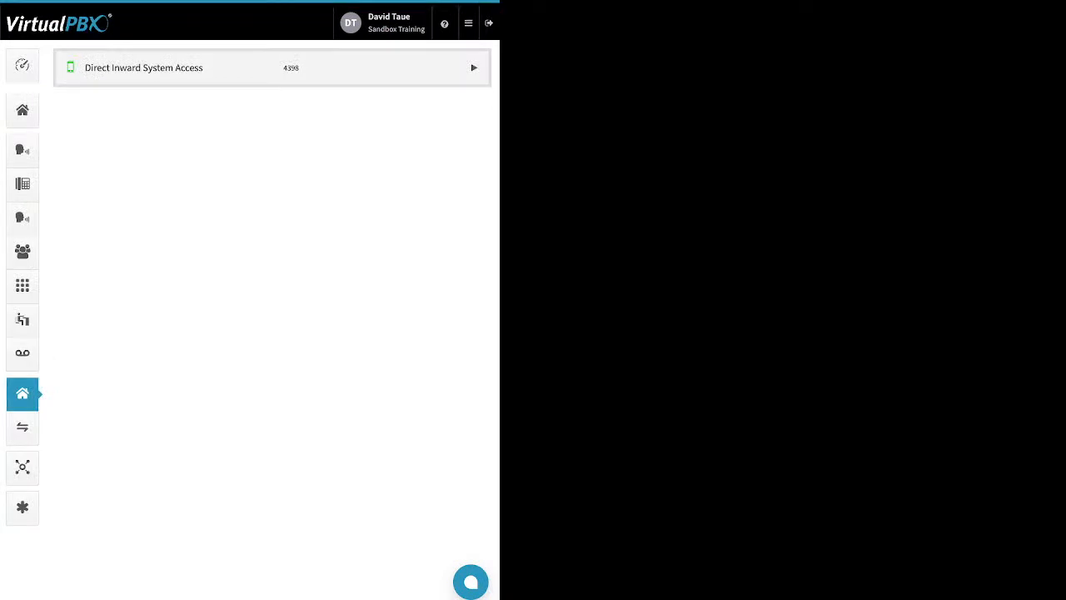
left_click(473, 68)
left_click(101, 106)
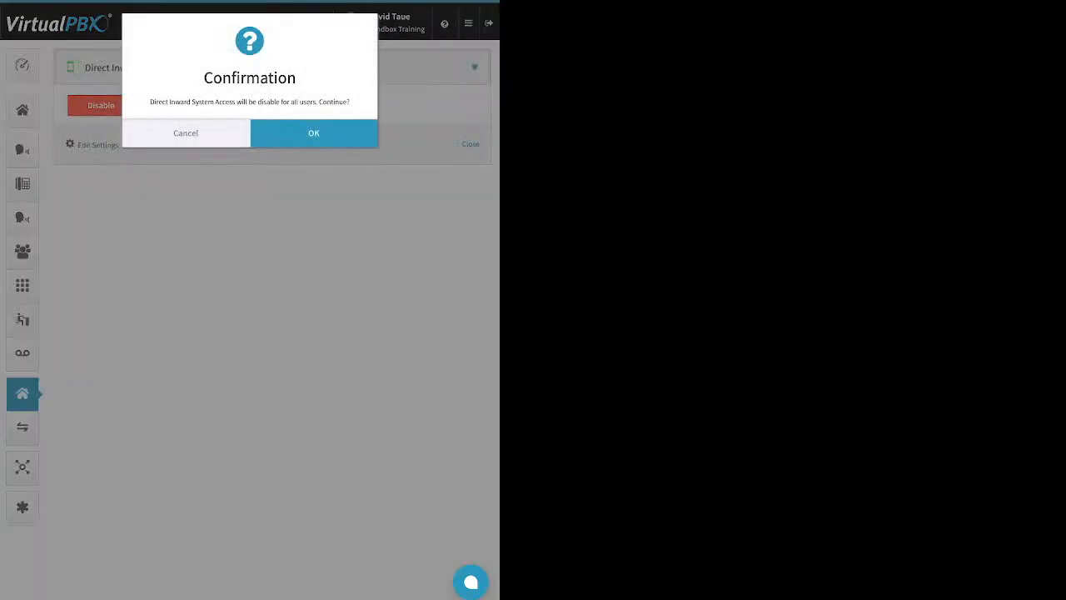
left_click(313, 134)
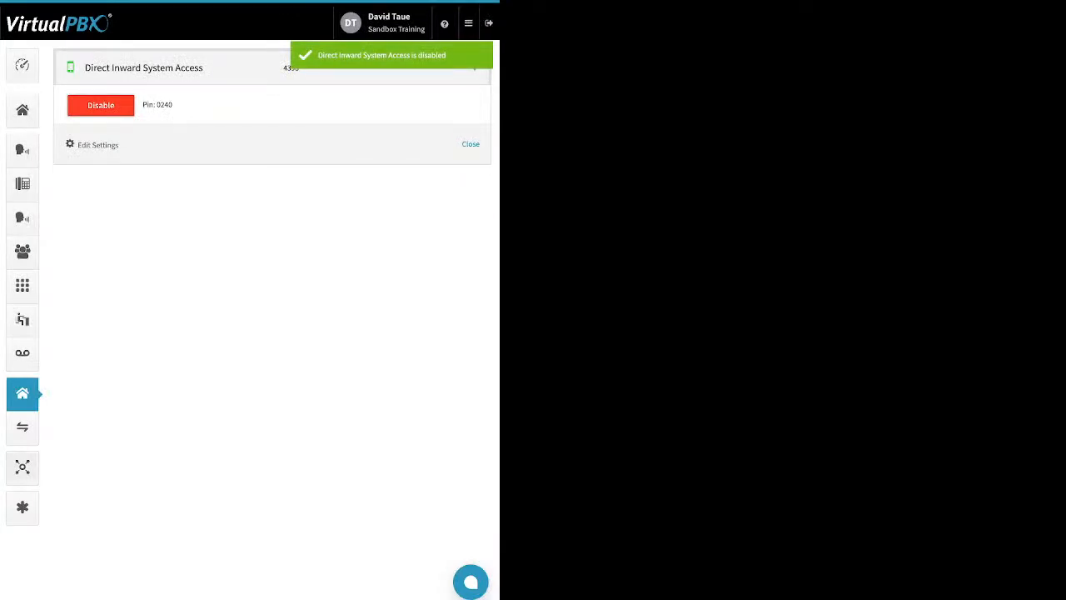
Step: Open the call logs, show the calls for this week and this month, and expand the two most recent entries
left_click(22, 467)
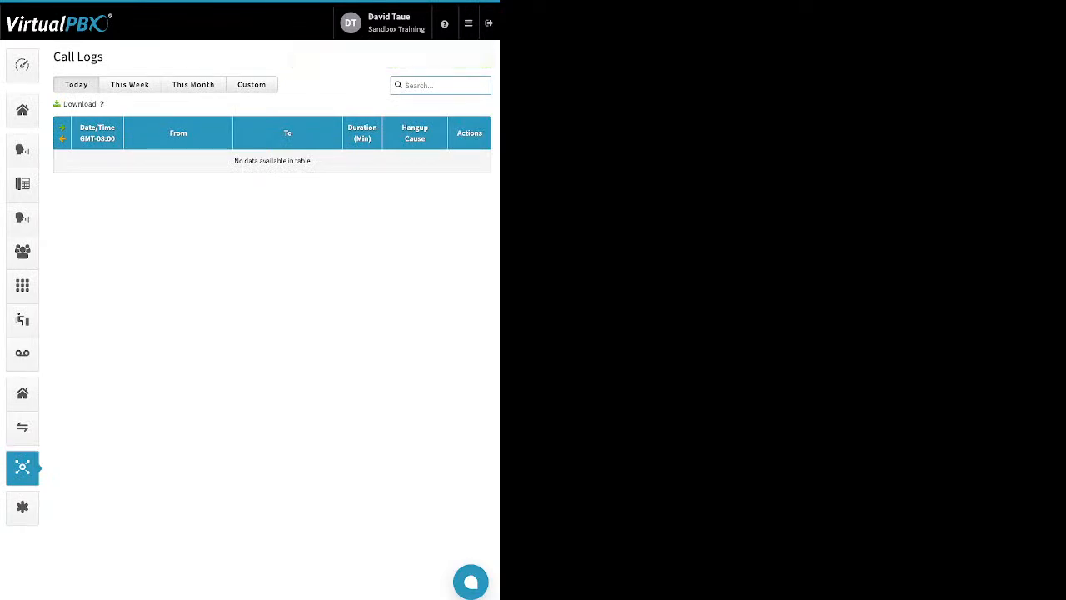
left_click(130, 84)
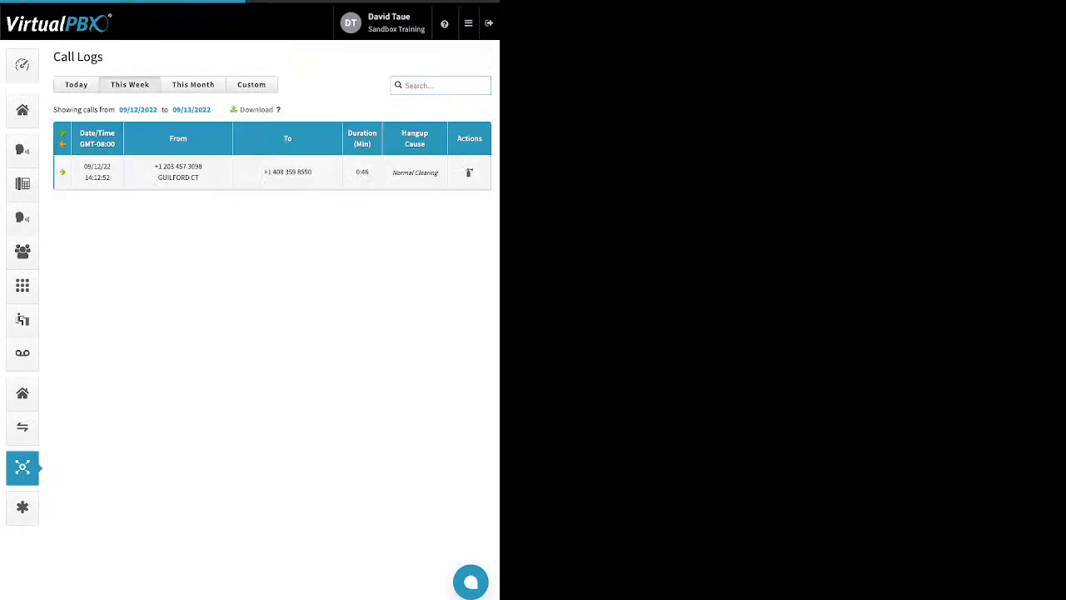
left_click(192, 84)
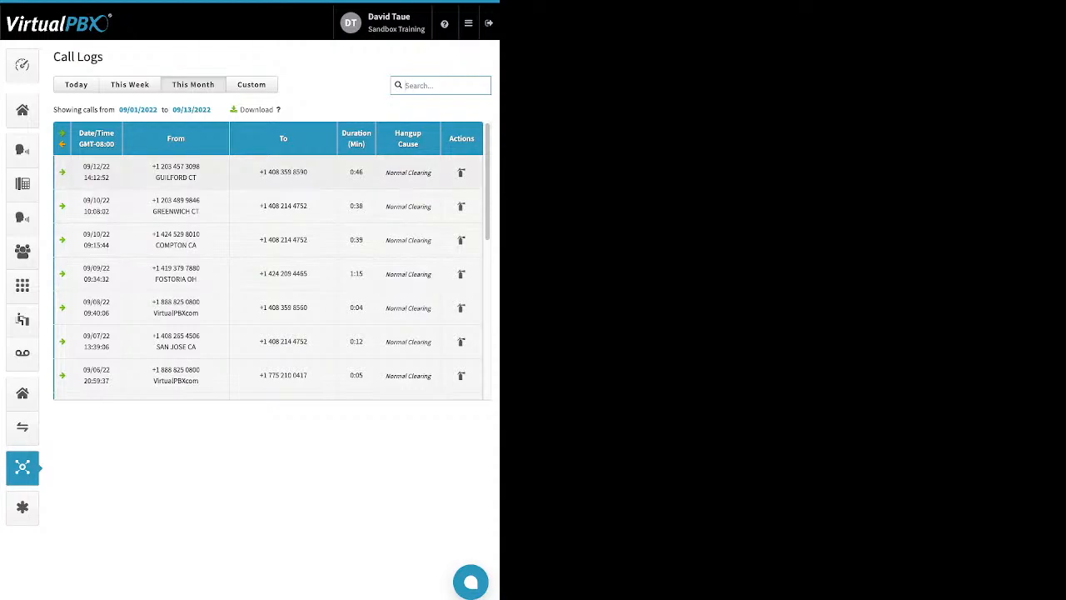
left_click(283, 172)
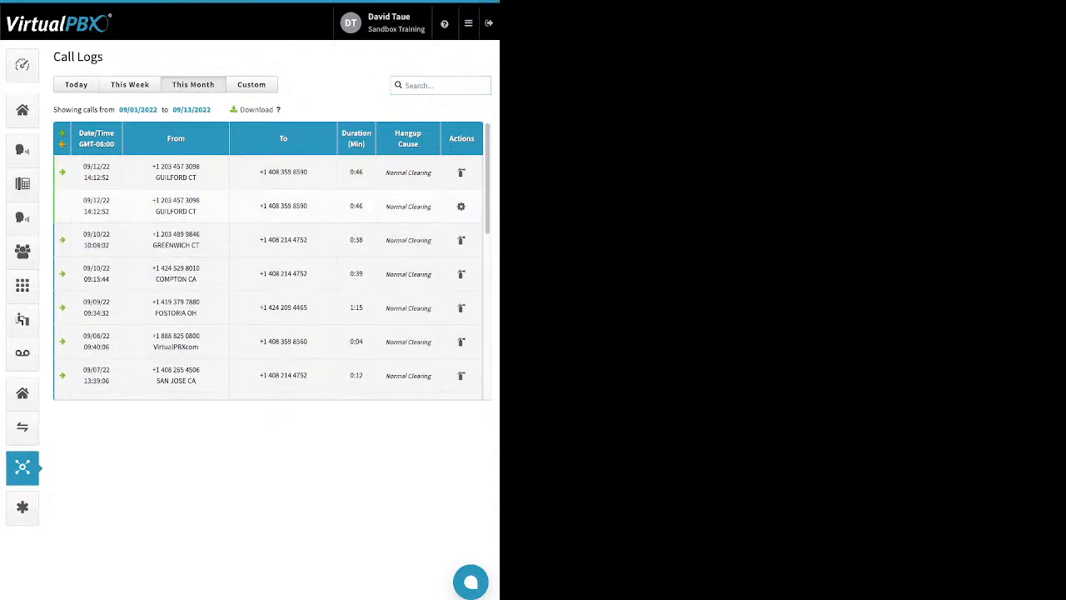
left_click(283, 173)
left_click(284, 207)
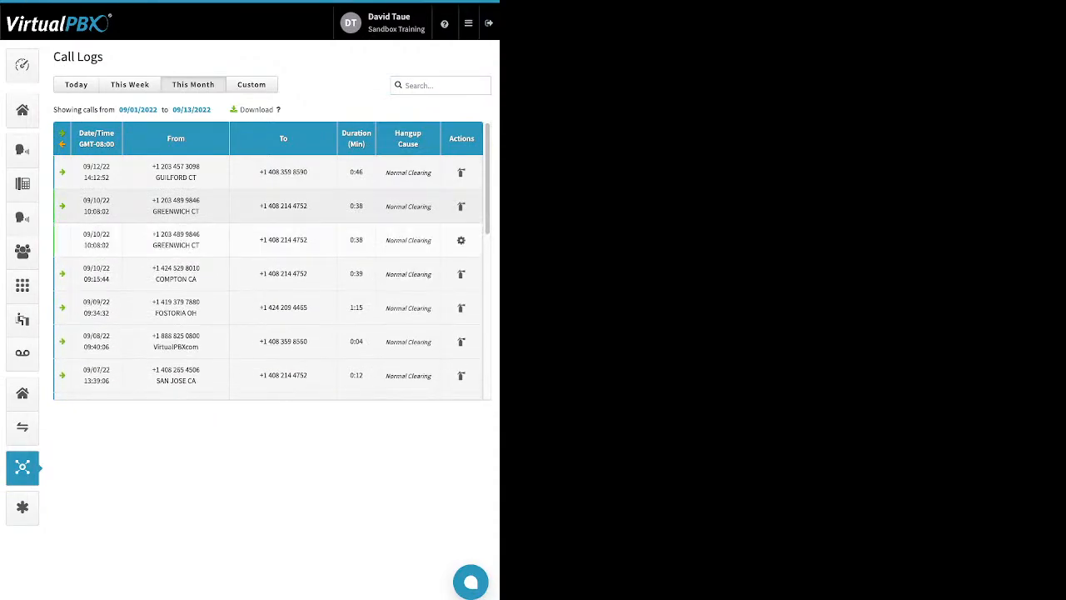
Step: Examine the call details of the oldest entries in this month's log, from 09/01/22 to 09/06/22, working back toward newer calls
scroll(268, 258, "down", 10)
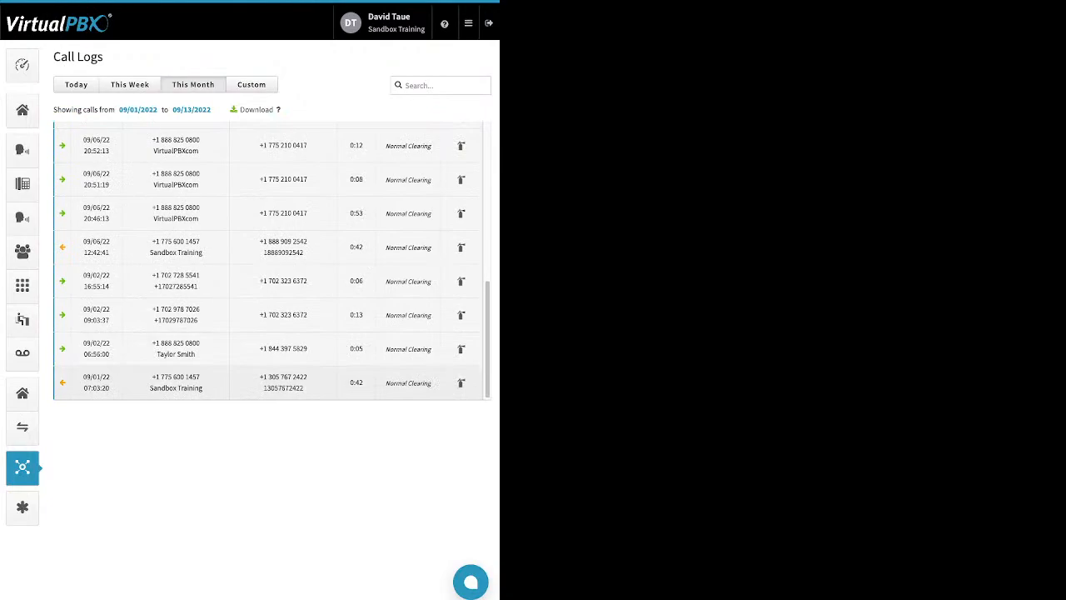
left_click(284, 382)
scroll(283, 281, "down", 1)
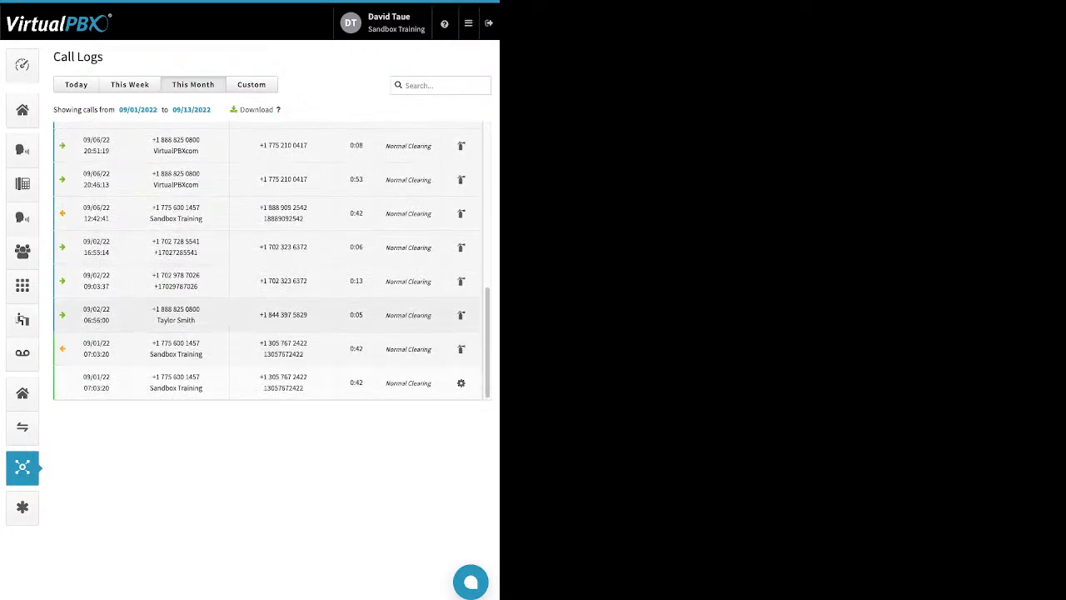
left_click(283, 314)
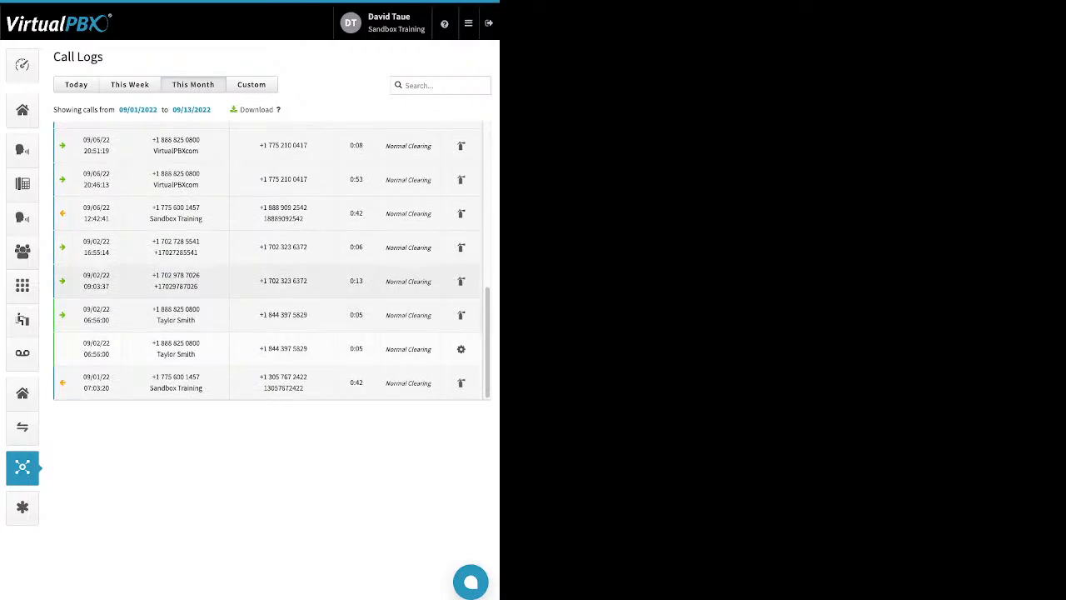
left_click(283, 281)
left_click(283, 247)
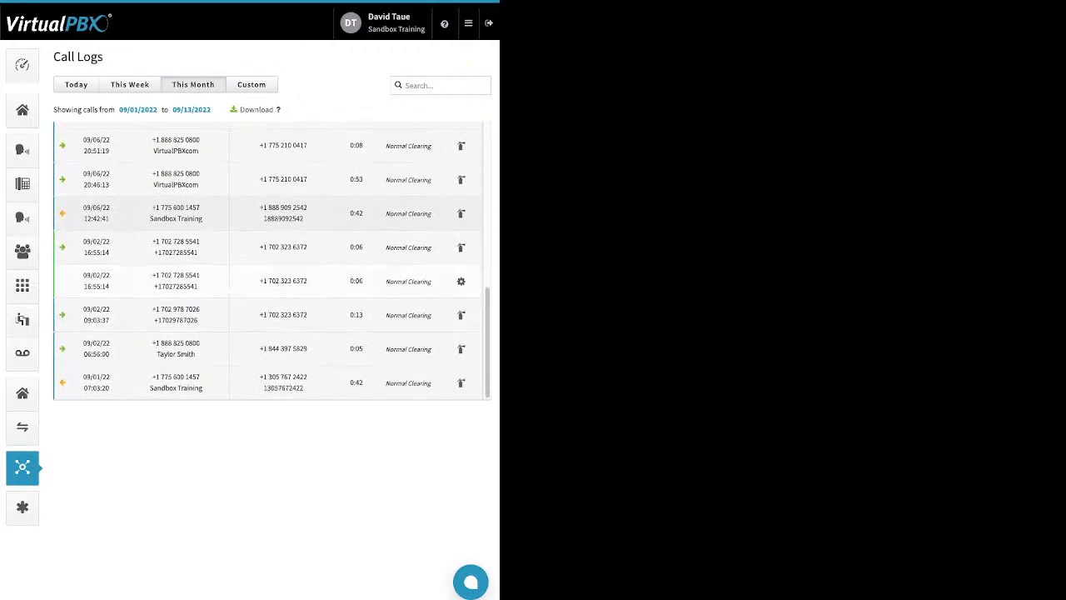
left_click(283, 213)
scroll(283, 215, "up", 1)
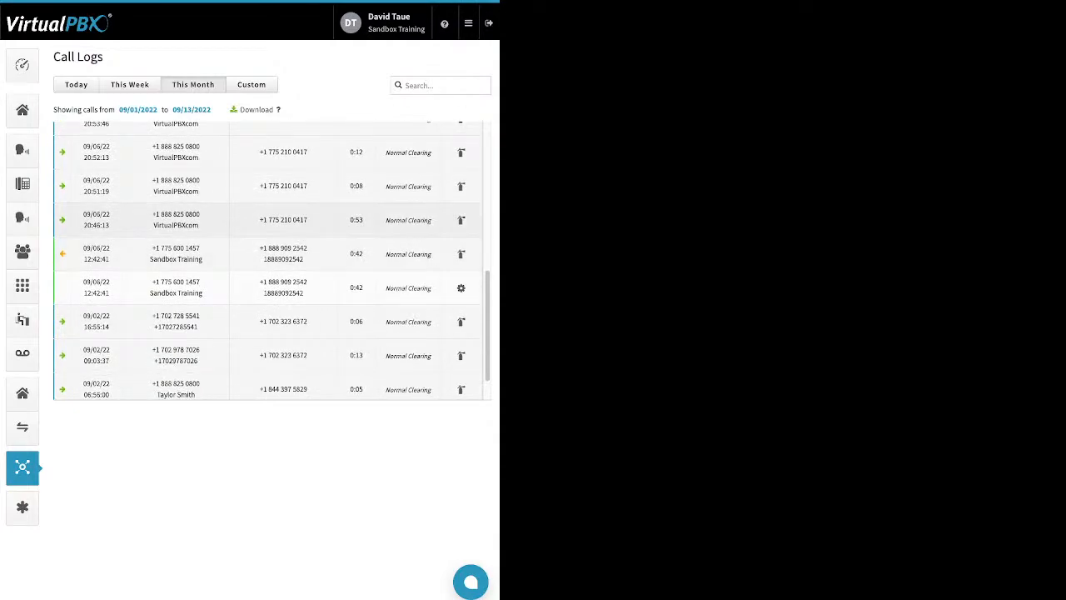
left_click(284, 219)
scroll(283, 219, "up", 1)
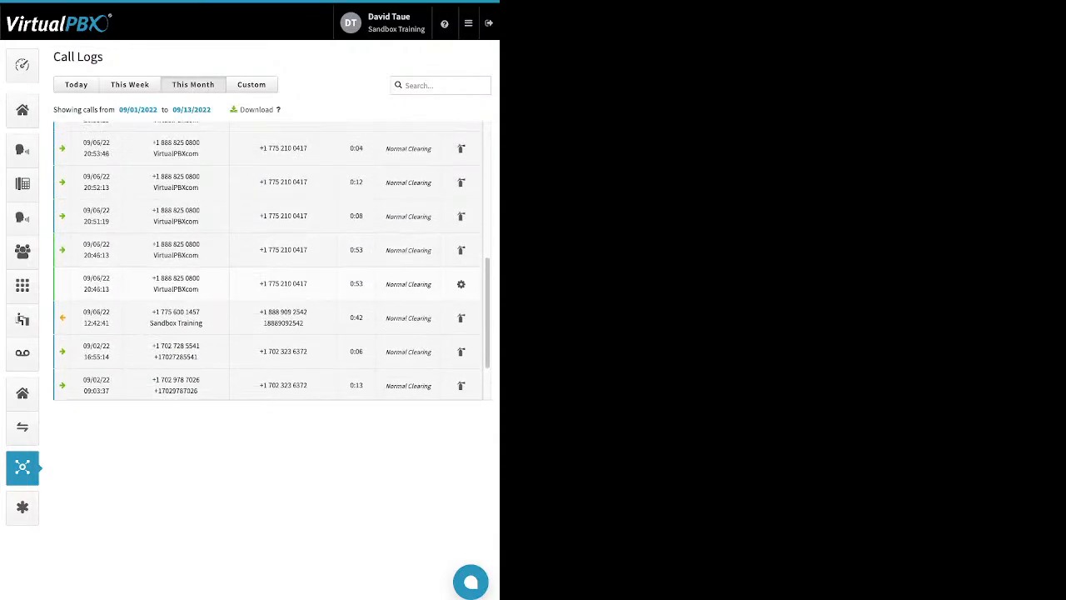
scroll(284, 250, "up", 2)
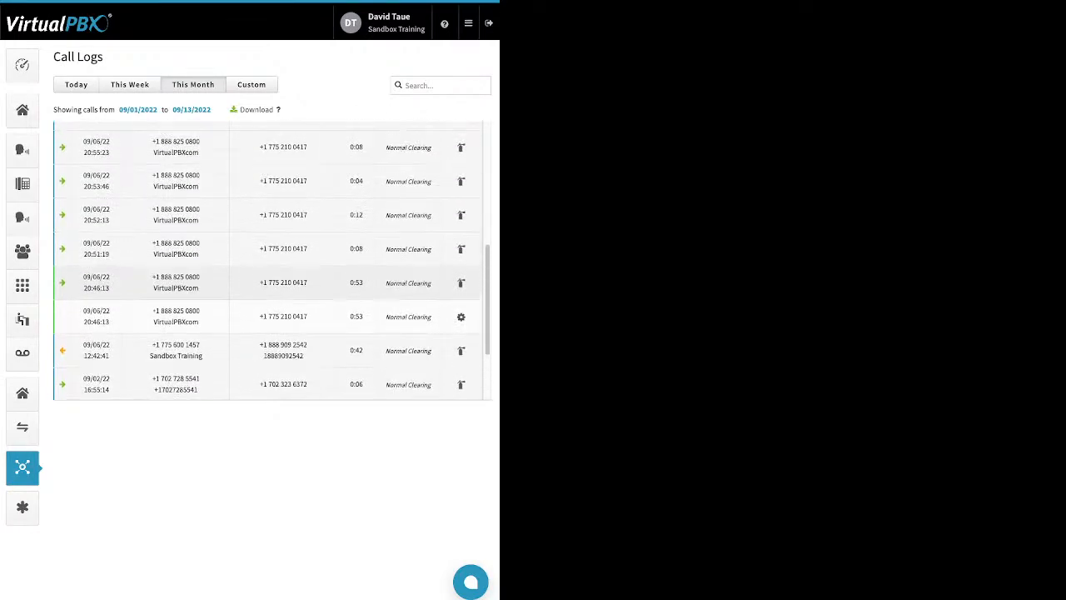
scroll(271, 261, "up", 5)
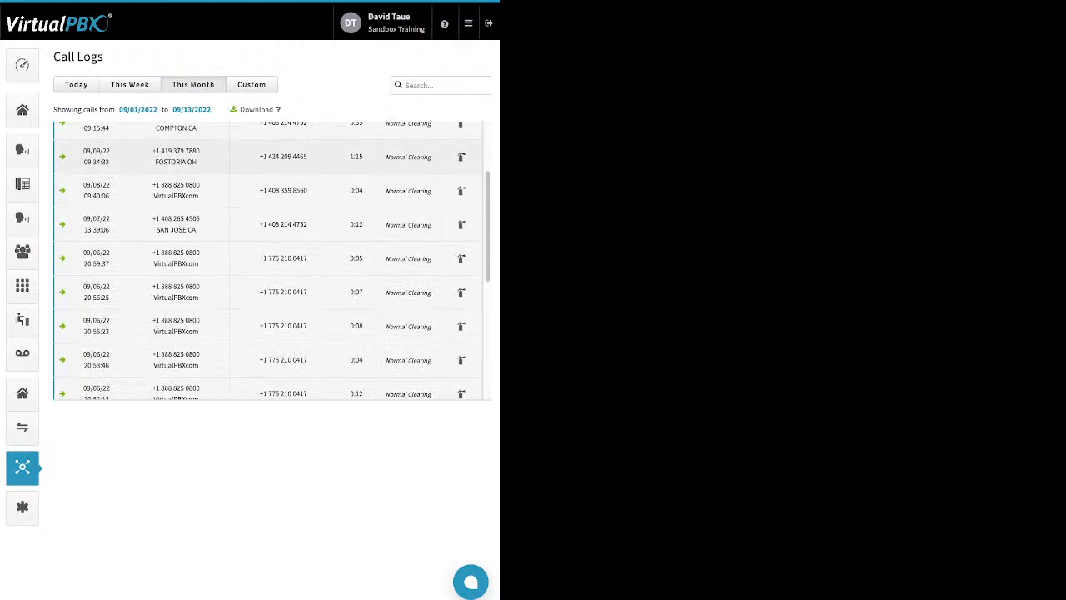
Step: Expand the 09/09/22 09:34:32 entry in this month's call log and examine its call details
left_click(266, 157)
scroll(272, 261, "up", 2)
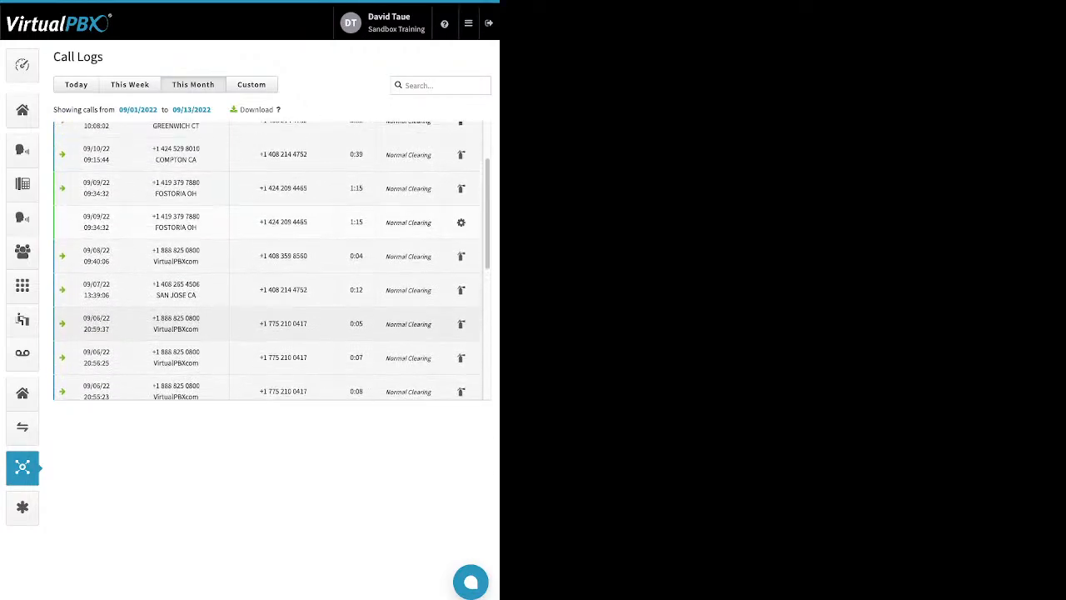
scroll(266, 261, "up", 2)
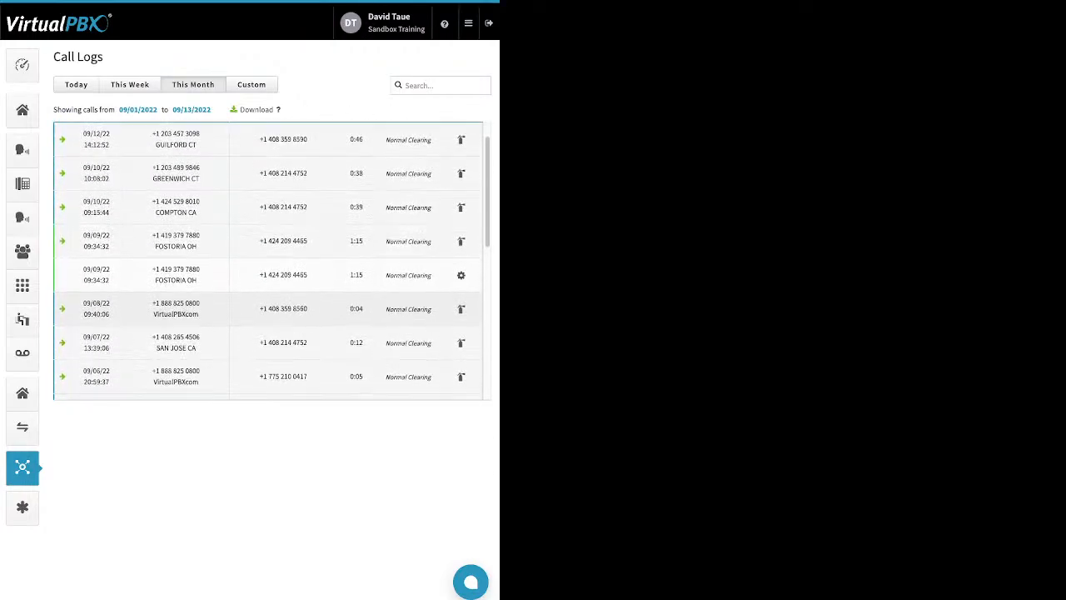
scroll(267, 261, "down", 3)
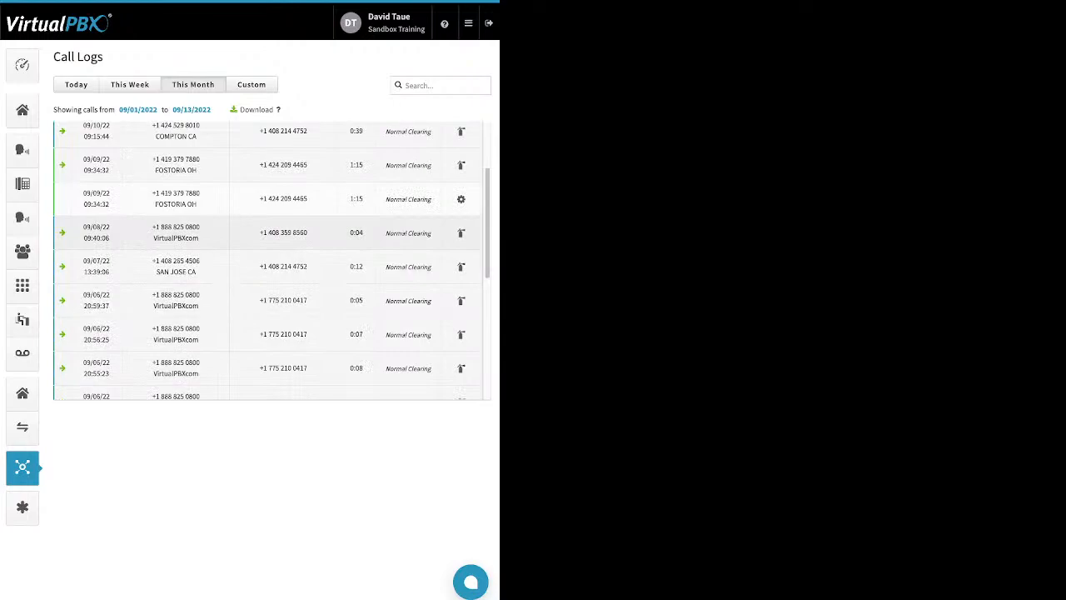
mouse_move(408, 199)
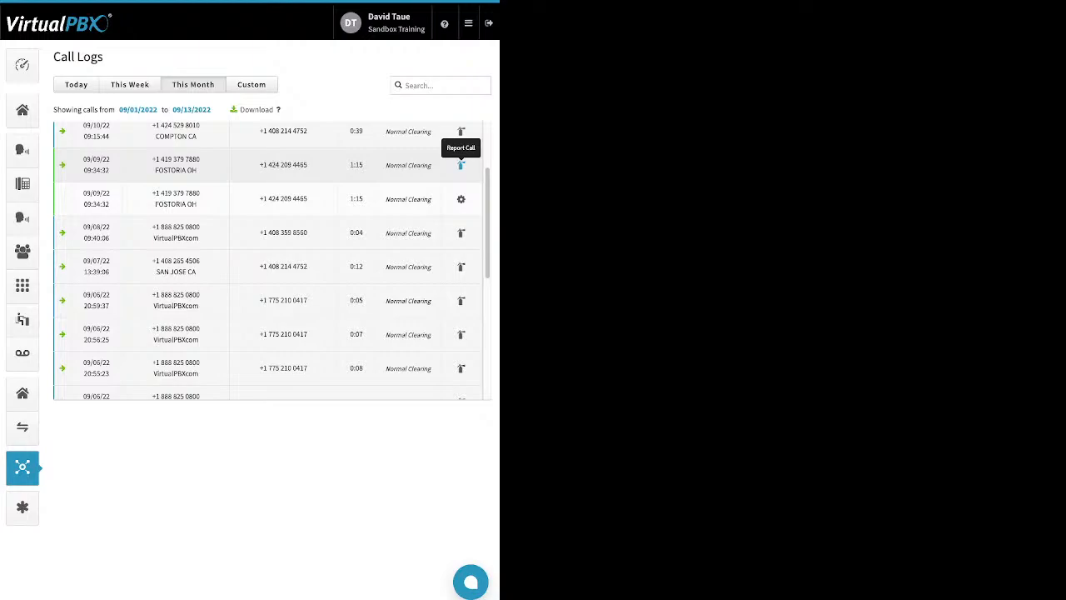
Step: View the custom date range filter in the call logs and the list of available feature codes
left_click(23, 506)
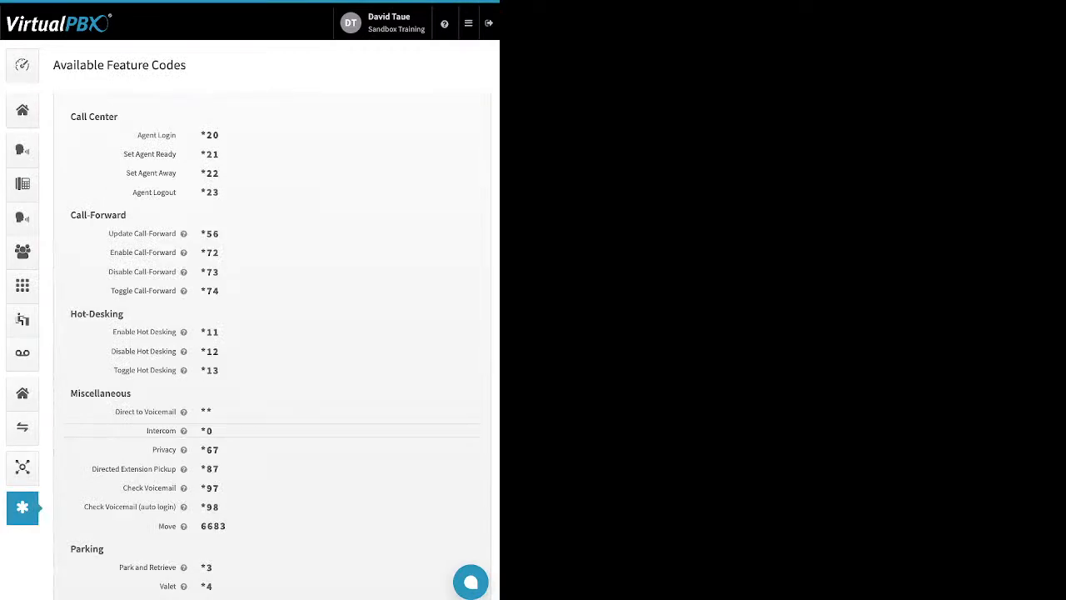
left_click(23, 467)
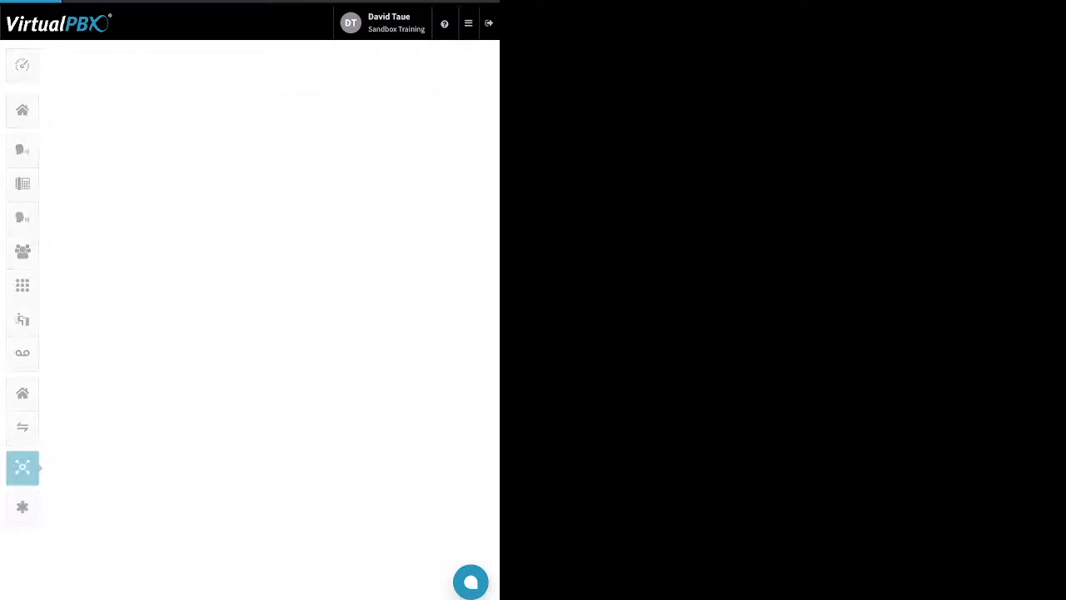
left_click(251, 85)
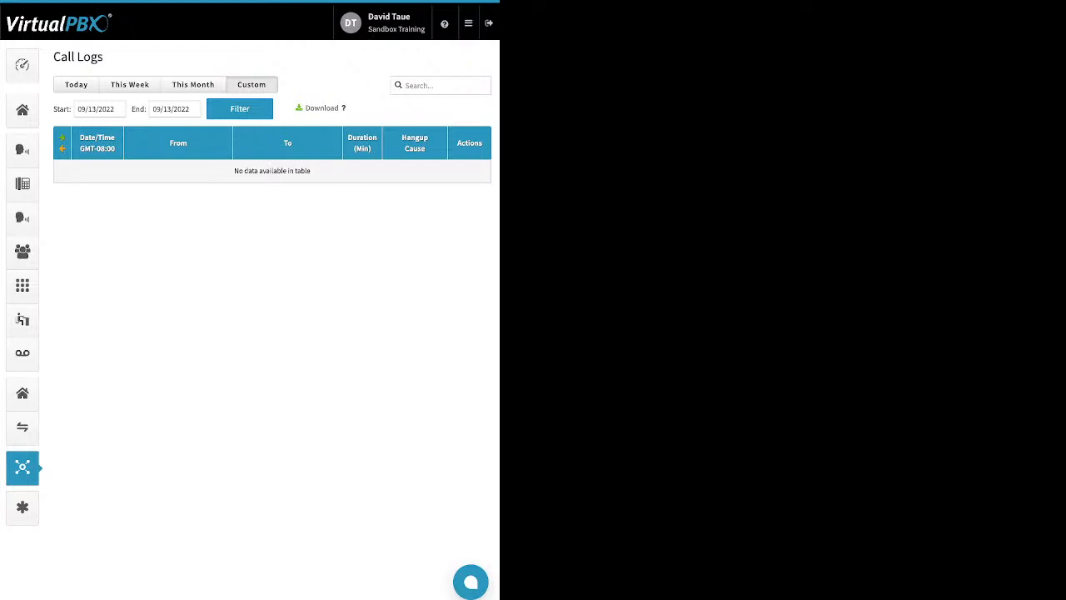
left_click(23, 507)
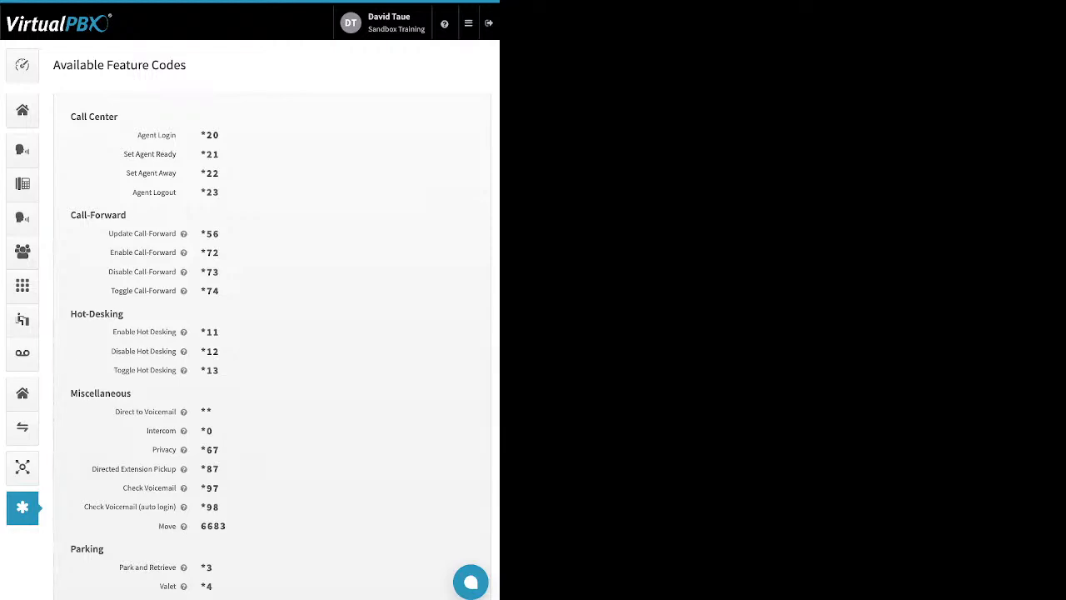
mouse_move(184, 332)
Step: Open the Blacklists settings and view the form for creating a new blacklist
left_click(468, 23)
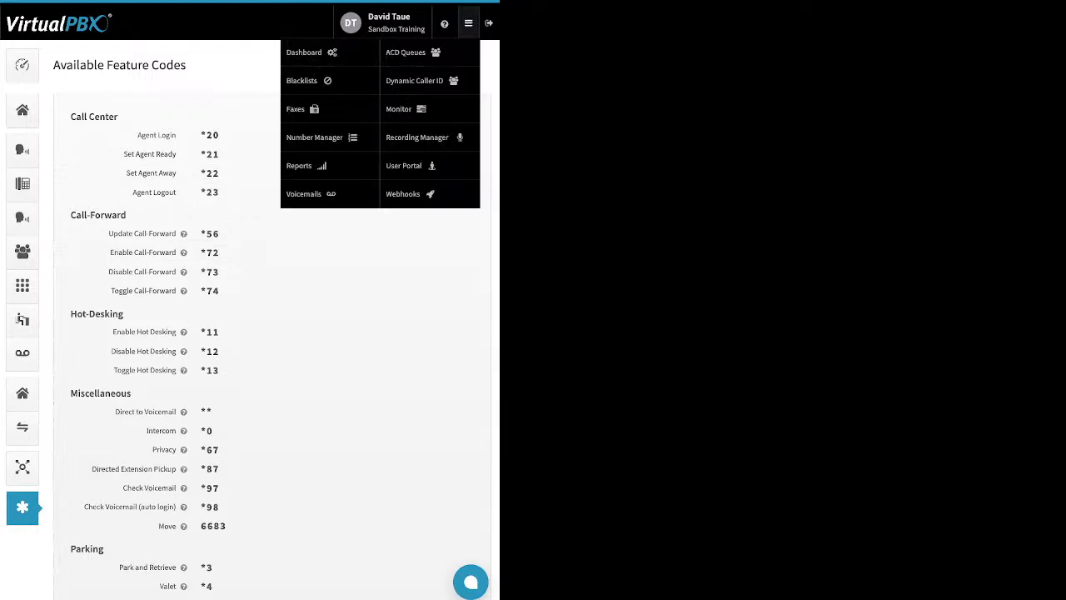
left_click(336, 80)
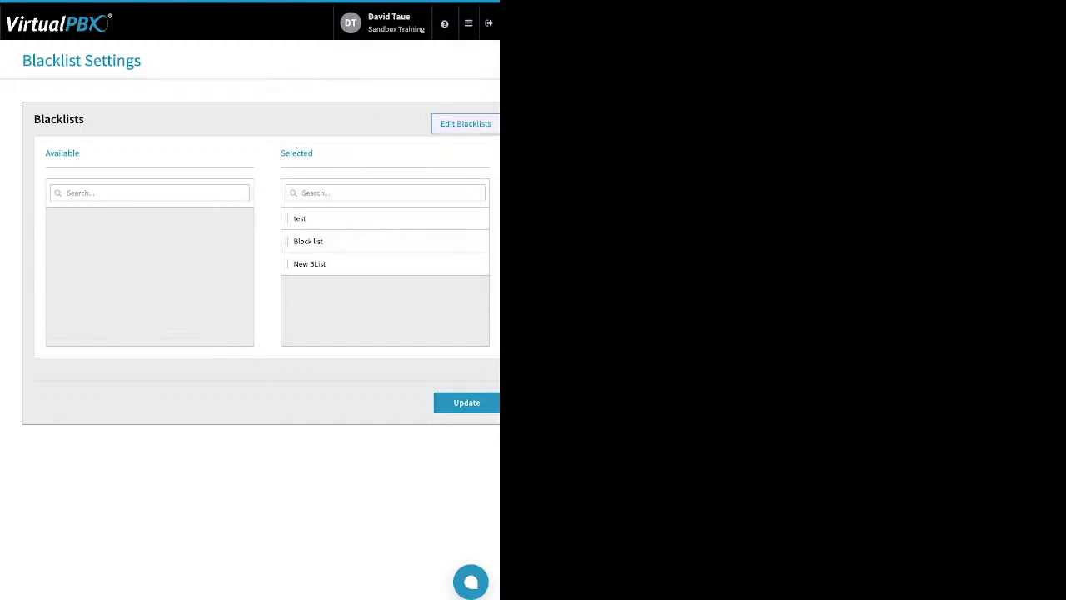
left_click(465, 124)
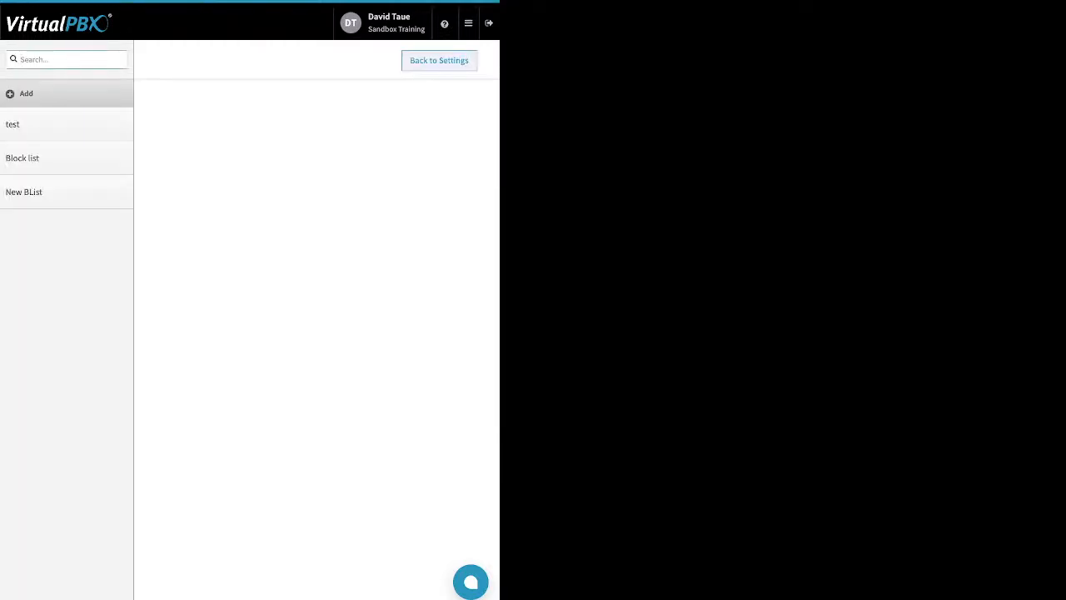
left_click(26, 93)
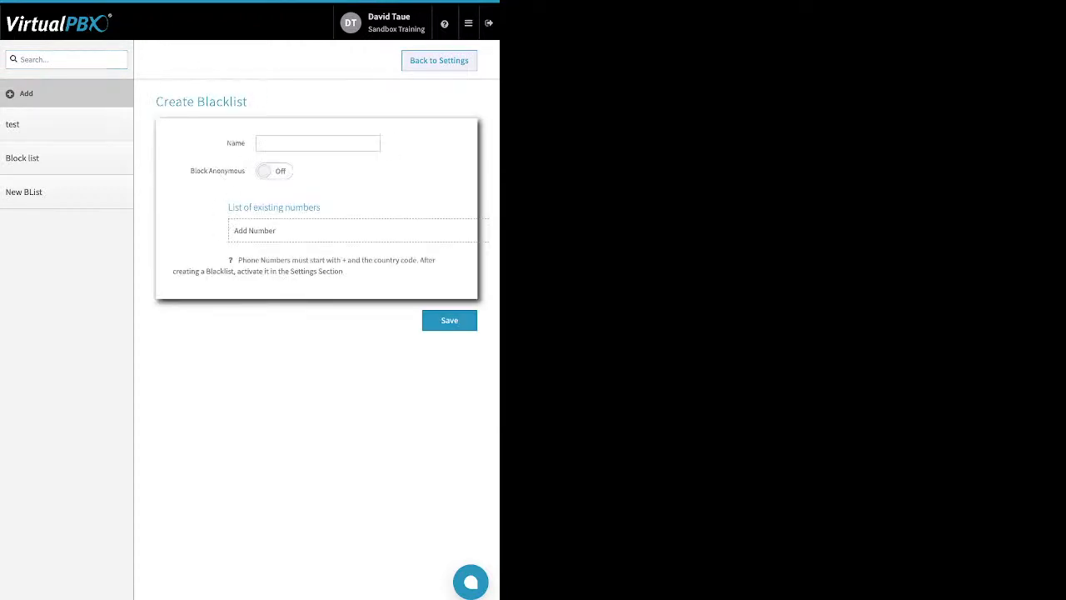
Step: Open the "test" blacklist and review its name and Block Anonymous setting
left_click(26, 124)
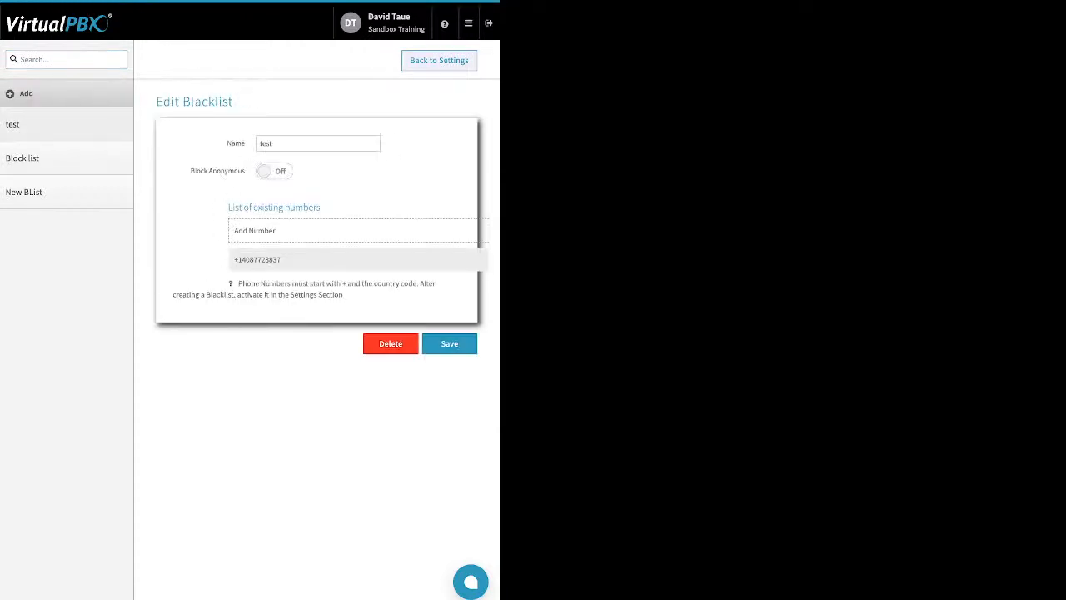
mouse_move(358, 259)
double_click(236, 144)
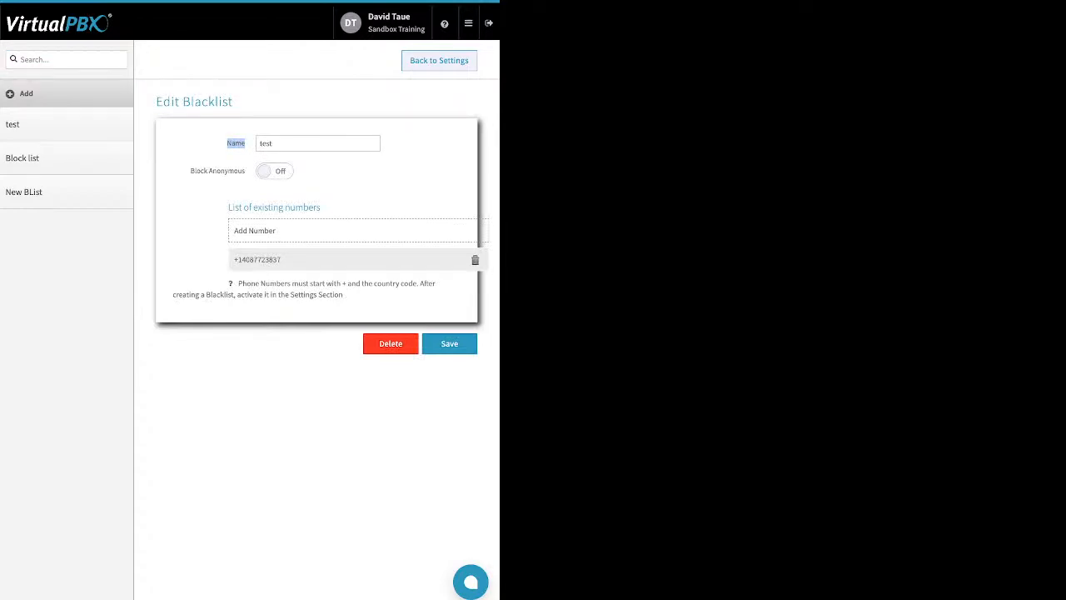
left_click_drag(190, 171, 244, 171)
Step: Turn Block Anonymous on for the "test" blacklist and switch it back off
left_click(275, 171)
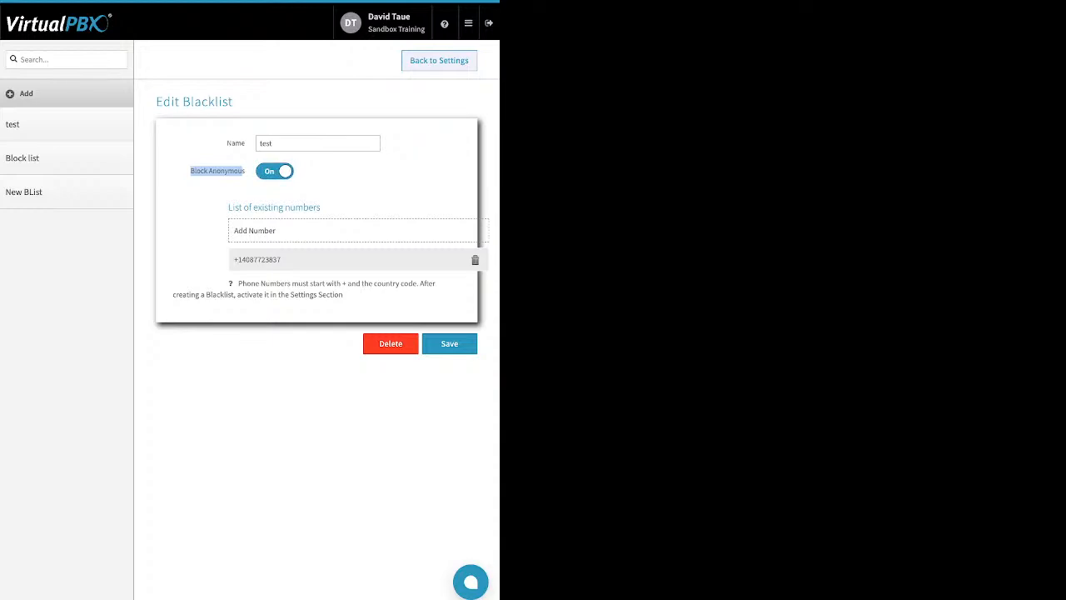
left_click(242, 172)
left_click(275, 170)
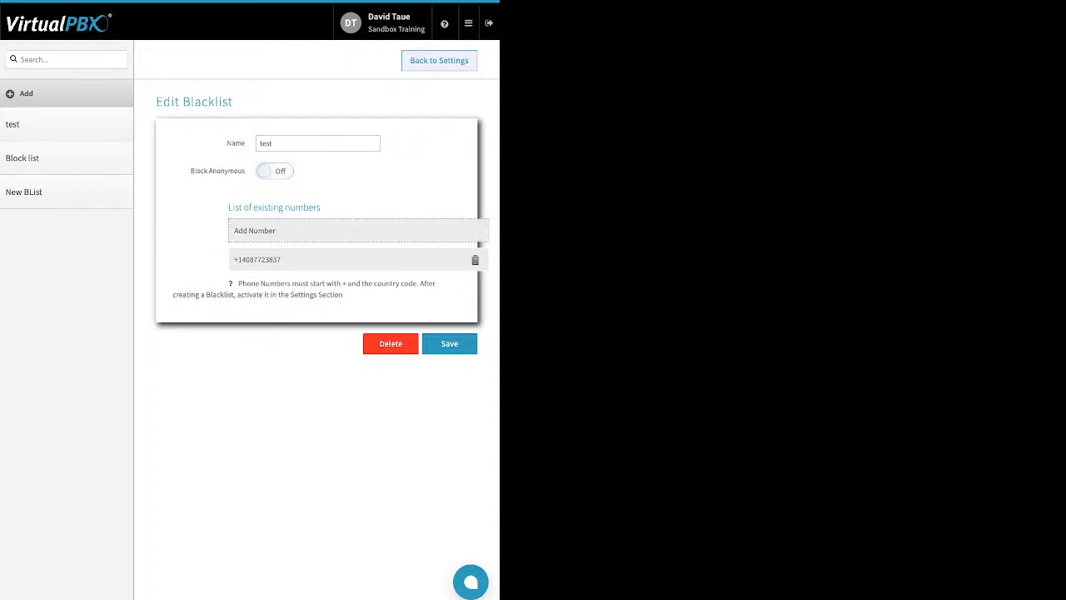
Step: Show the entry field for adding a number to the "test" blacklist and save the blacklist
left_click(255, 230)
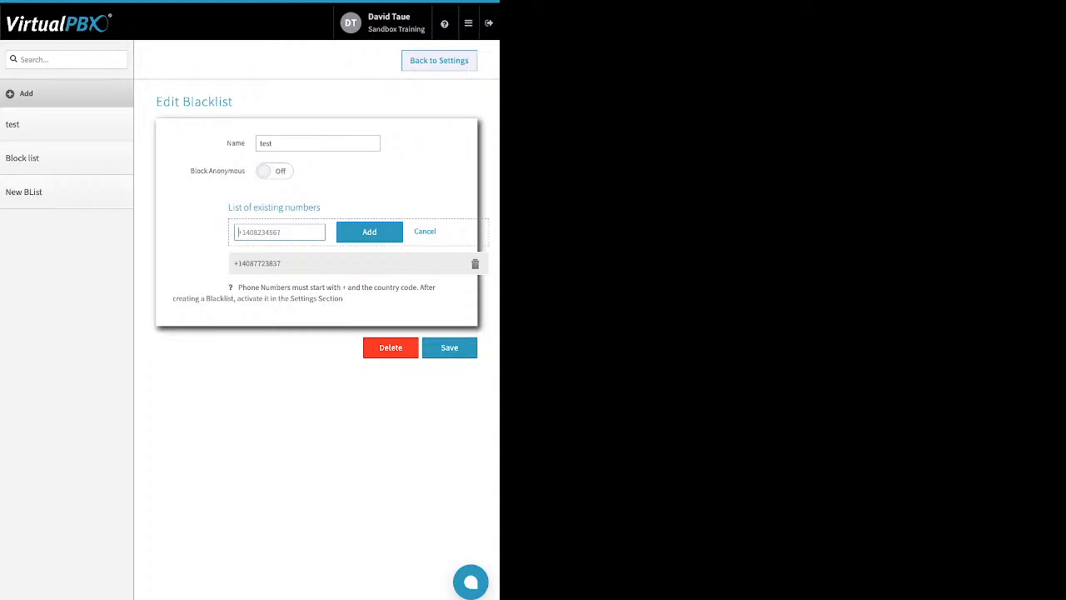
left_click(449, 348)
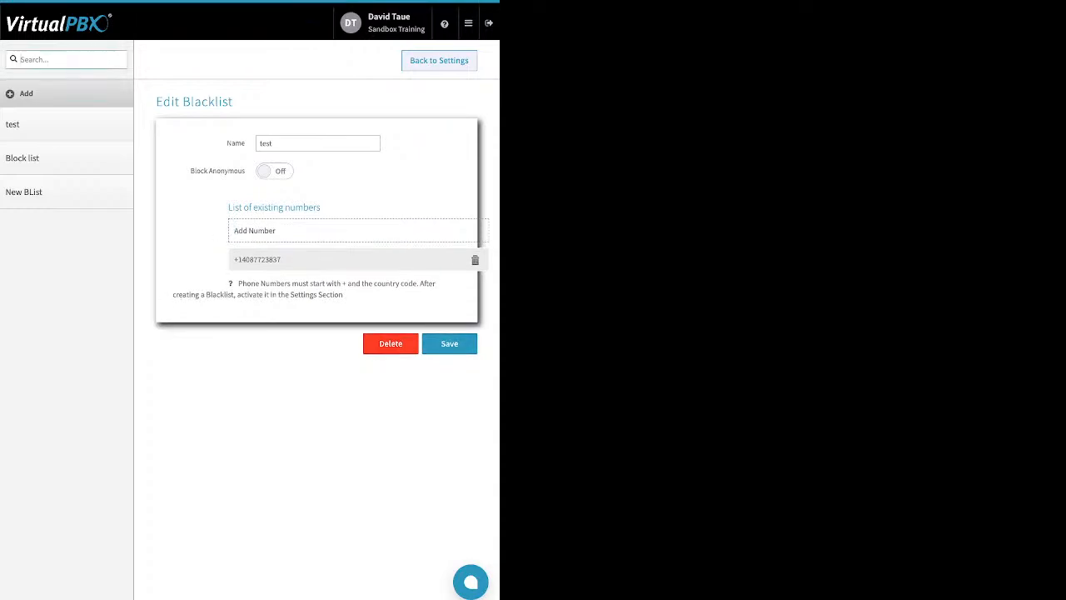
Step: Return to the Blacklist settings and update the account's selected blacklists
left_click(439, 61)
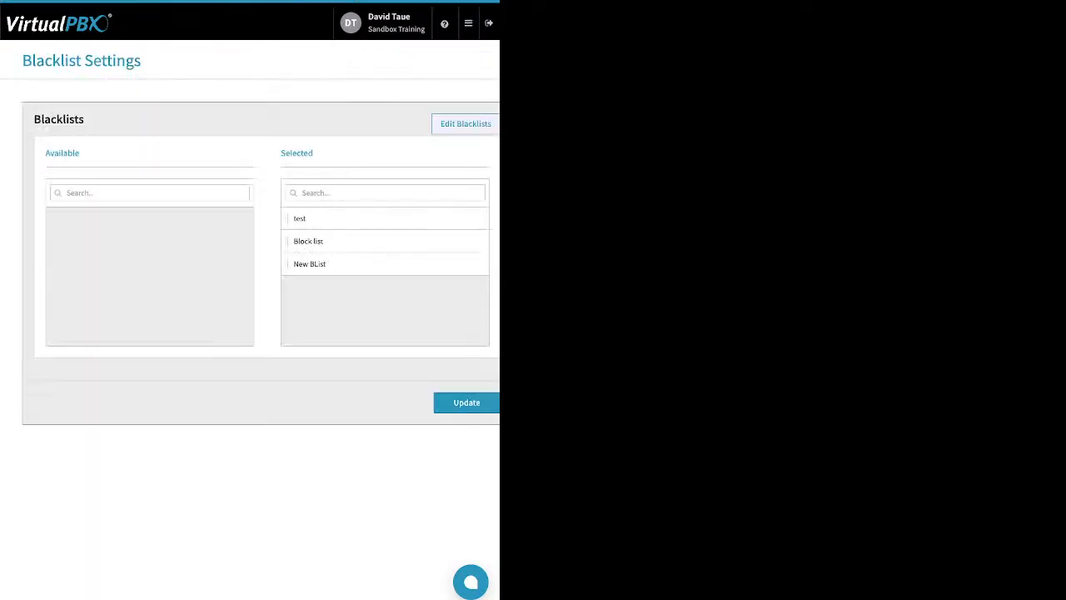
left_click_drag(314, 154, 280, 154)
left_click(466, 403)
Step: Open the Faxes app and view the inbound faxes of Sandbox Training's Main Faxbox
left_click(468, 23)
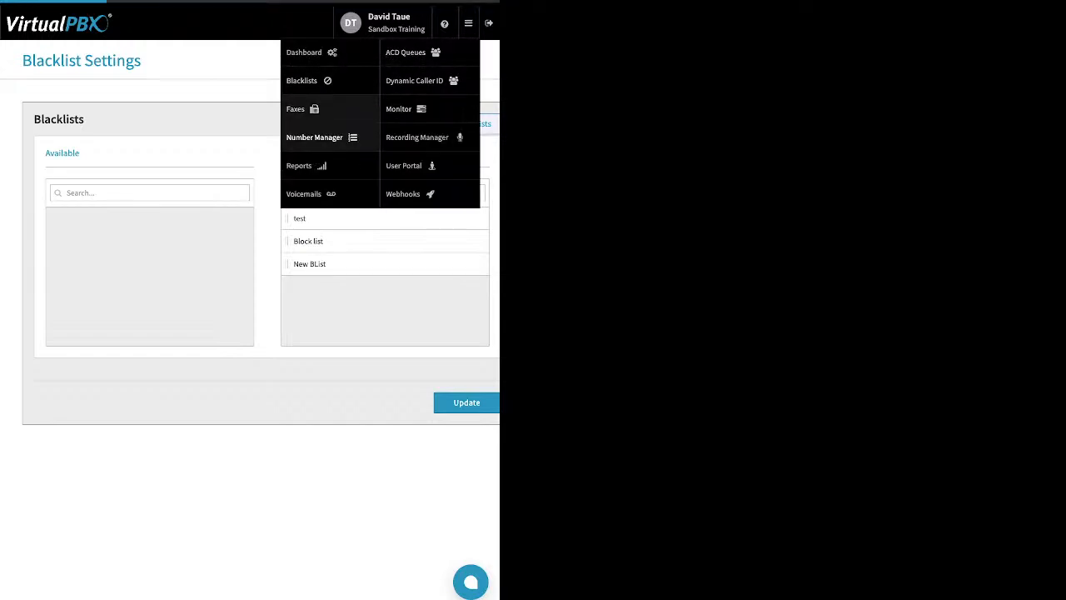
left_click(314, 136)
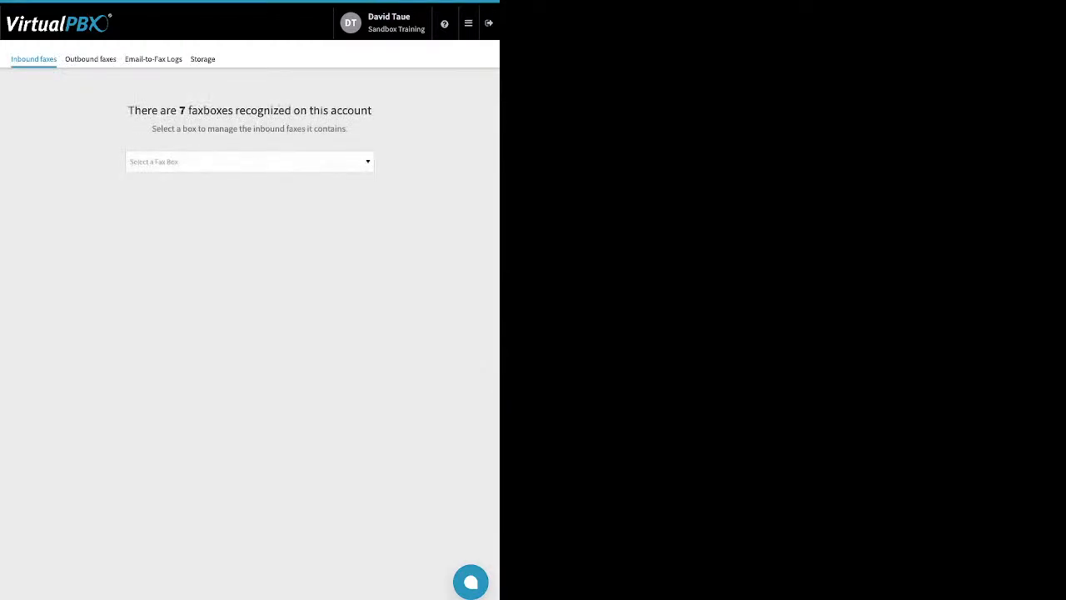
left_click(250, 161)
key("Down")
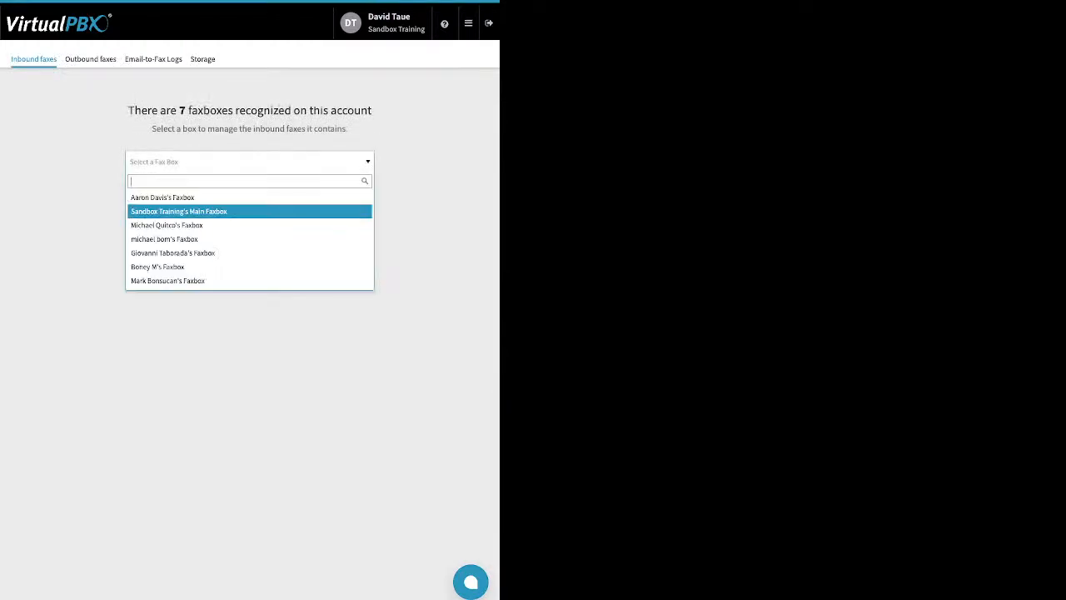
key("Return")
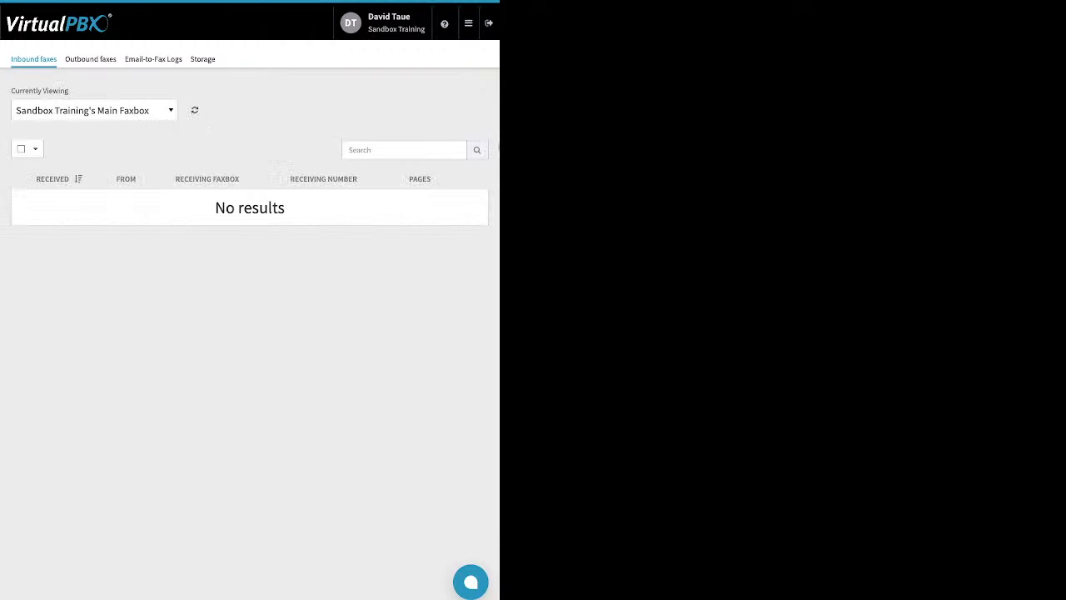
Step: Check the inbound faxes of the individual users' faxboxes one after another, ending with the last faxbox in the list
left_click(94, 110)
left_click(89, 229)
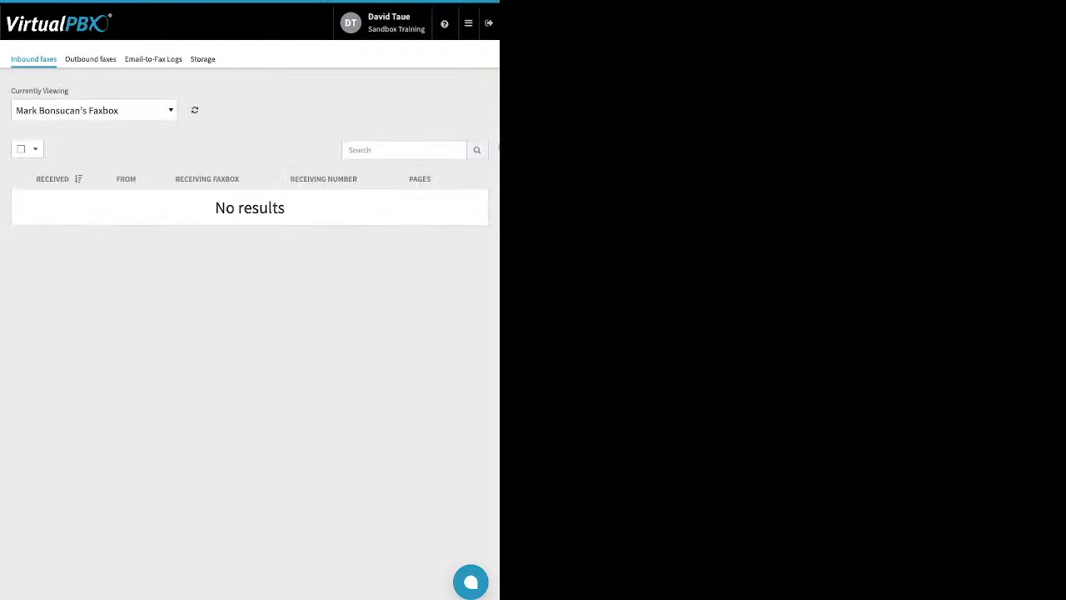
left_click(94, 110)
left_click(48, 146)
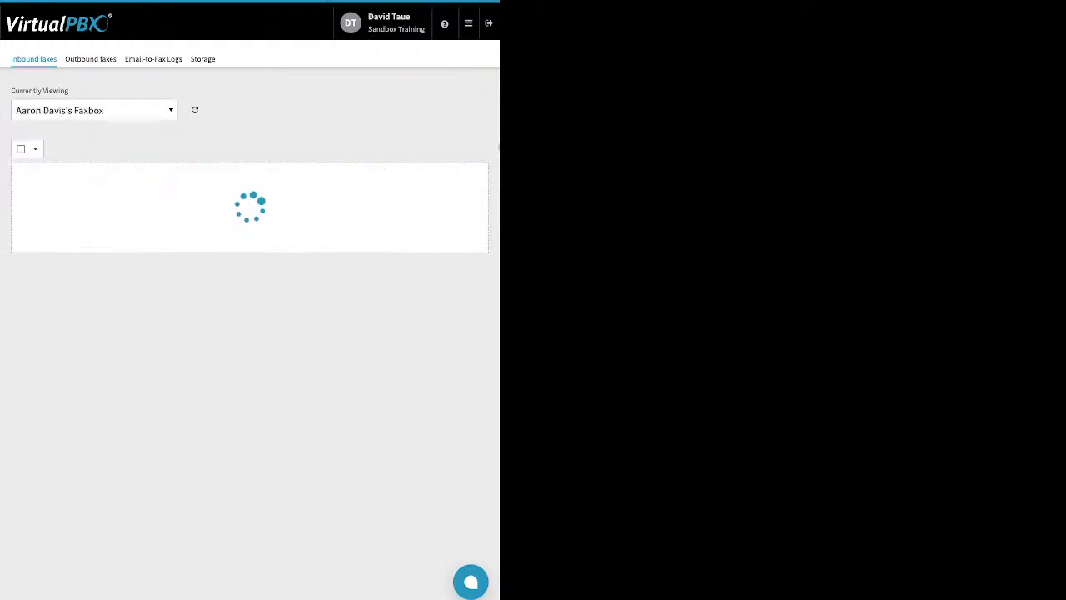
left_click(95, 110)
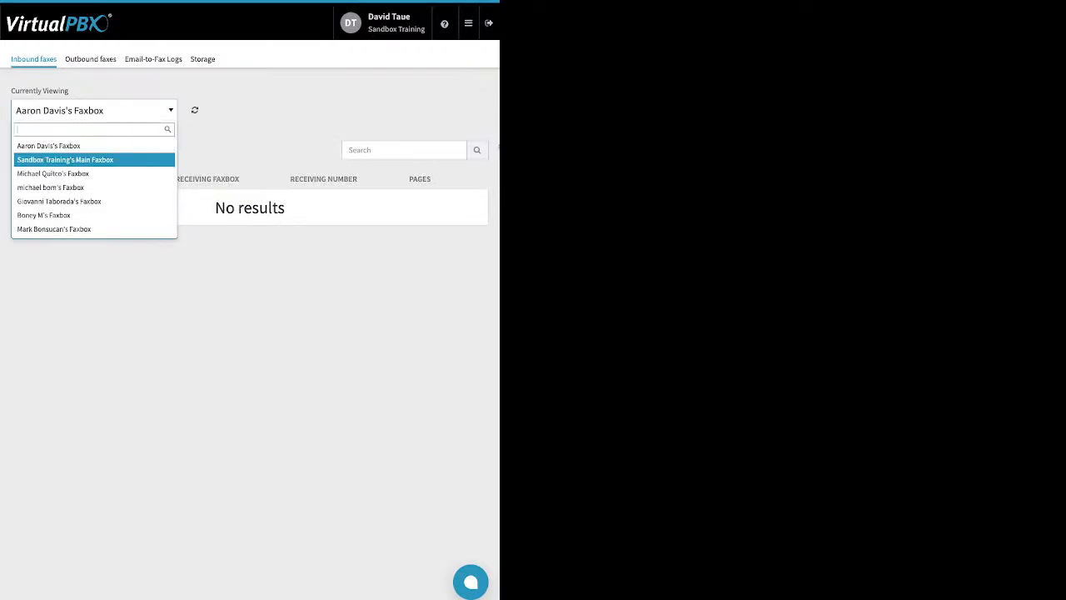
left_click(54, 173)
left_click(94, 110)
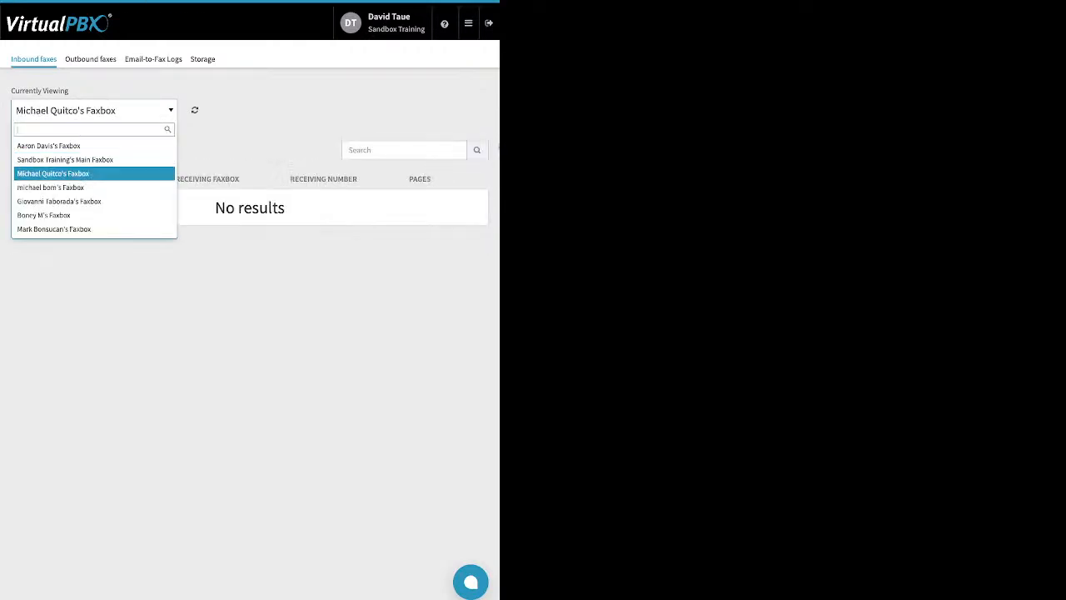
left_click(59, 201)
left_click(94, 110)
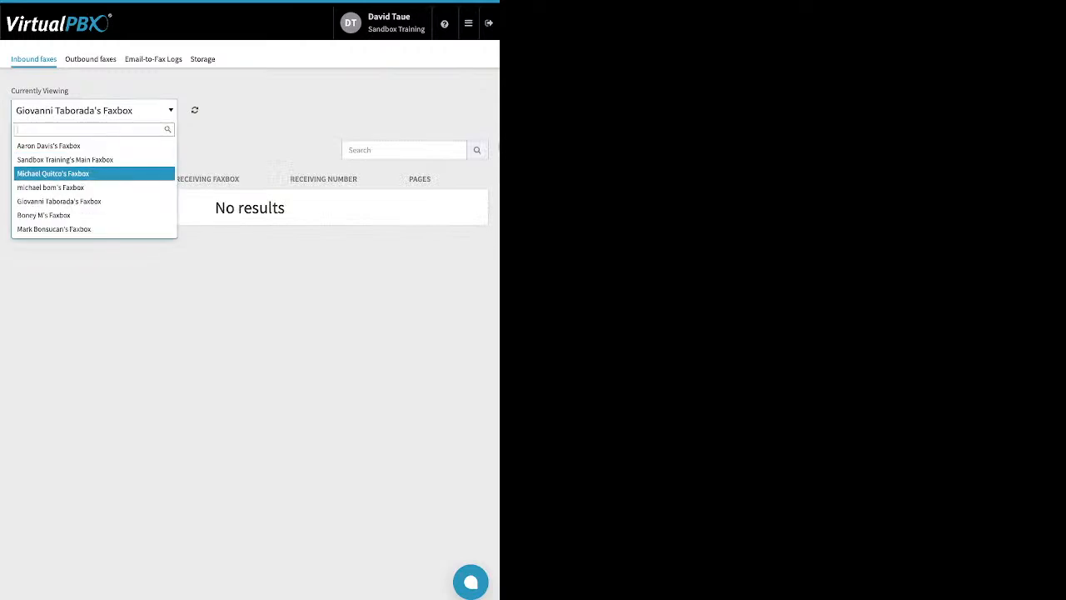
left_click(50, 188)
left_click(94, 110)
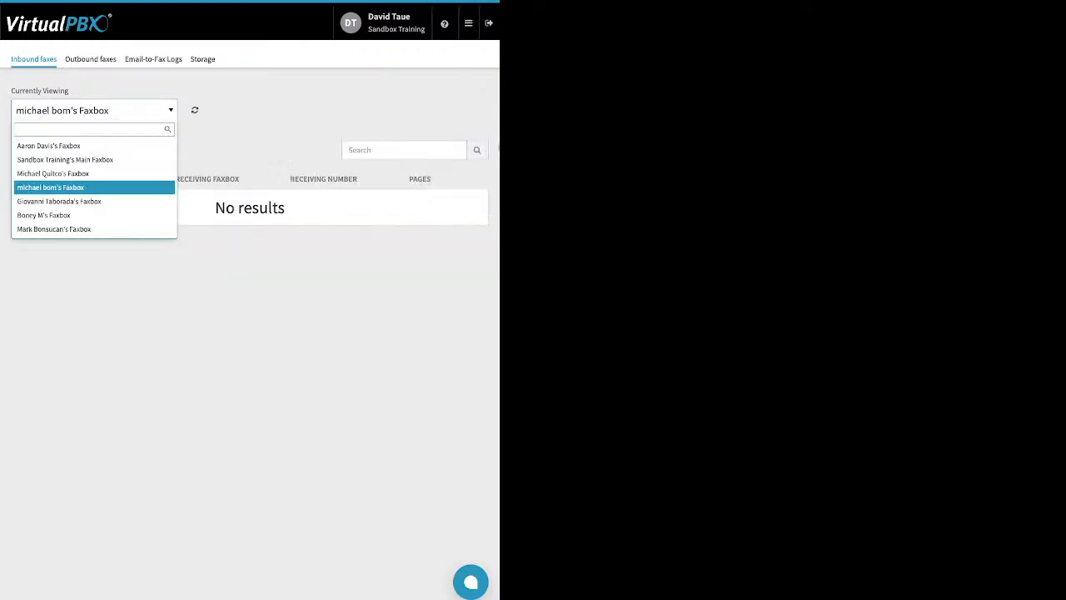
left_click(45, 215)
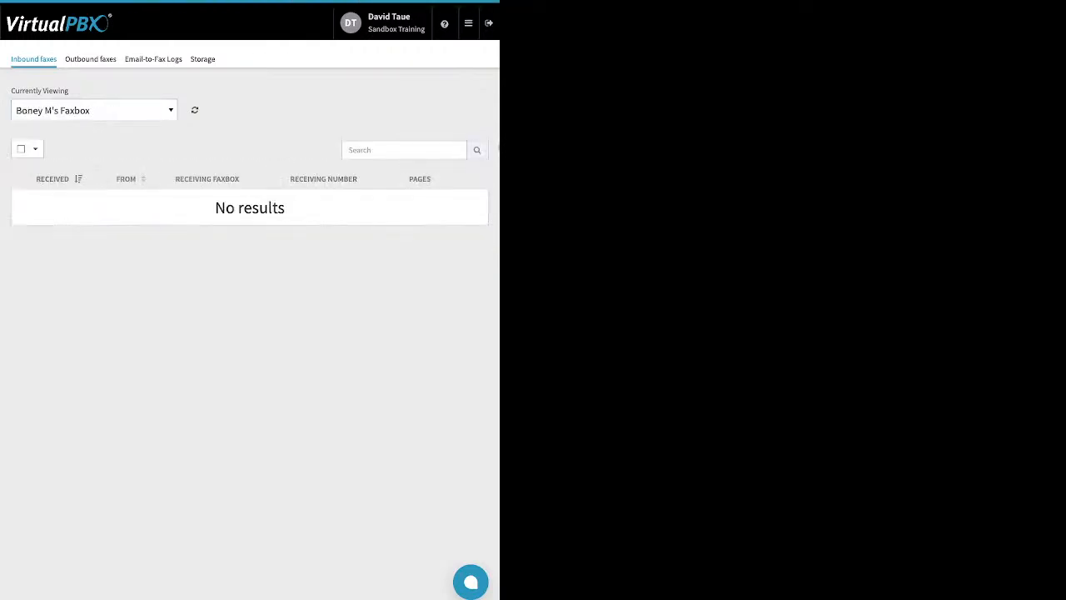
left_click(94, 109)
left_click(60, 200)
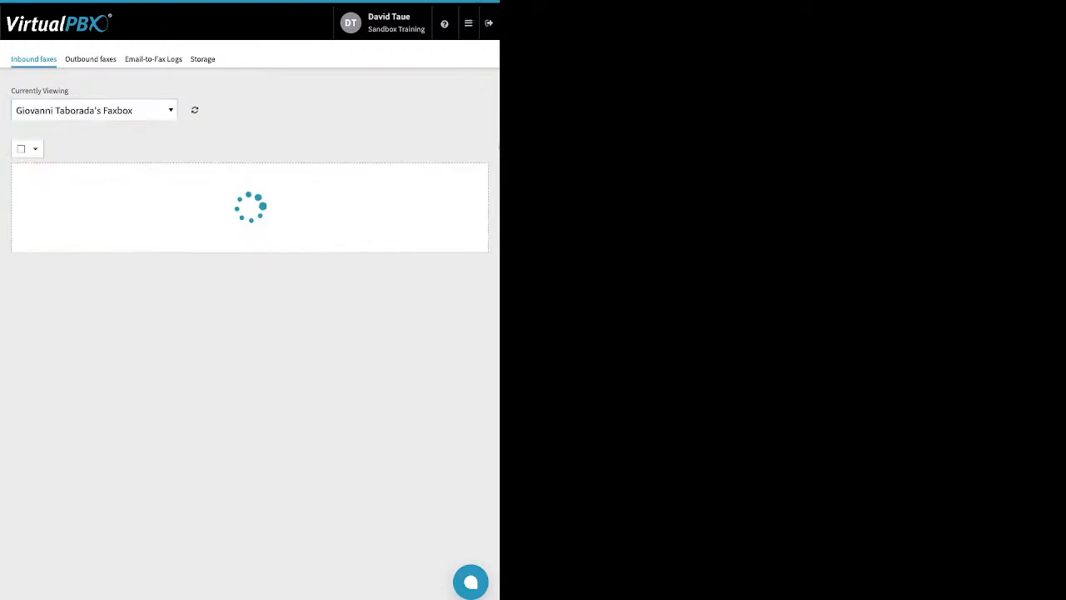
left_click(94, 110)
left_click(54, 229)
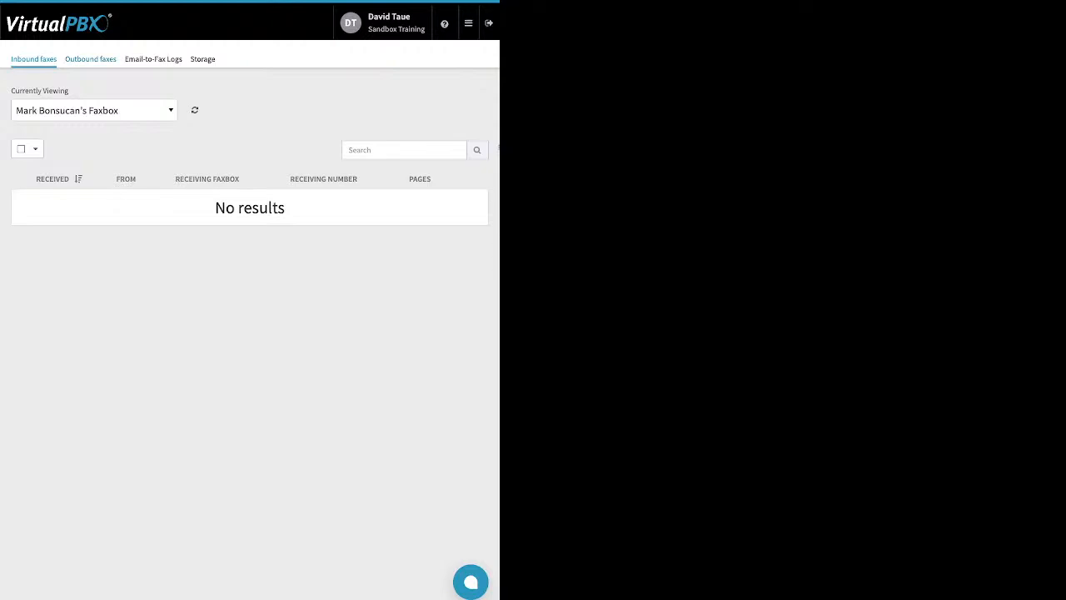
Step: View the outbound faxes of the first user's faxbox and of Sandbox Training's Main Faxbox
left_click(90, 59)
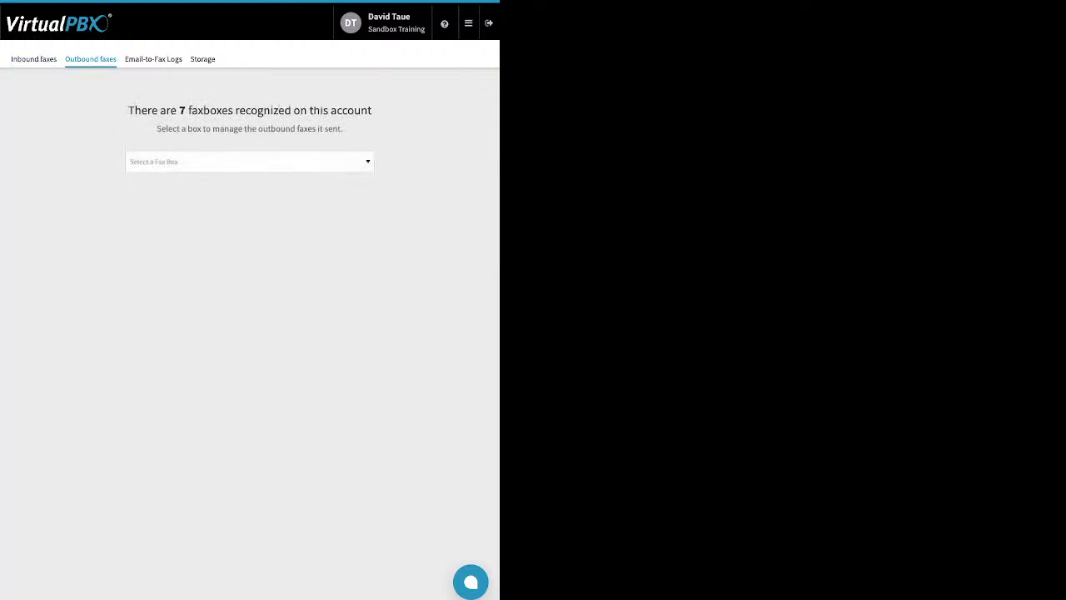
left_click(250, 162)
left_click(200, 197)
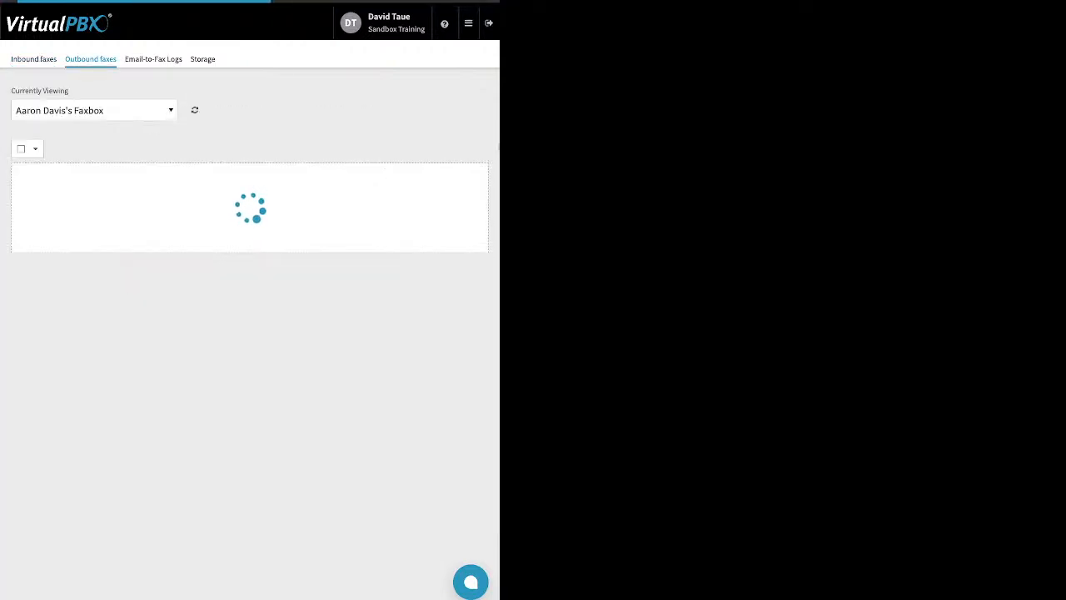
left_click(94, 110)
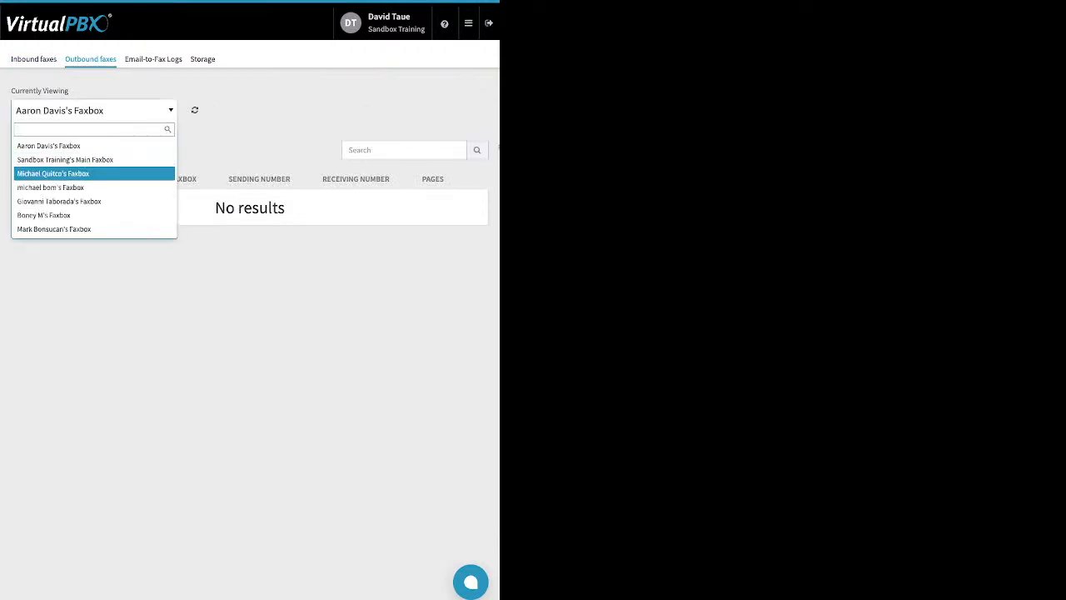
left_click(94, 159)
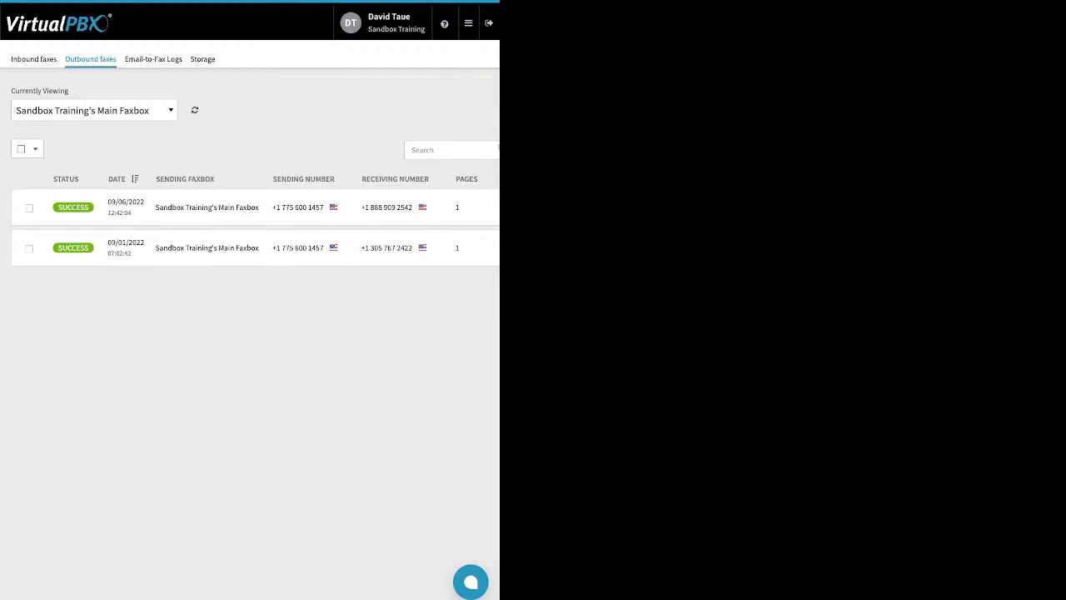
Step: View the Email-to-Fax Logs and open the Number Manager to show the spare numbers
left_click(153, 59)
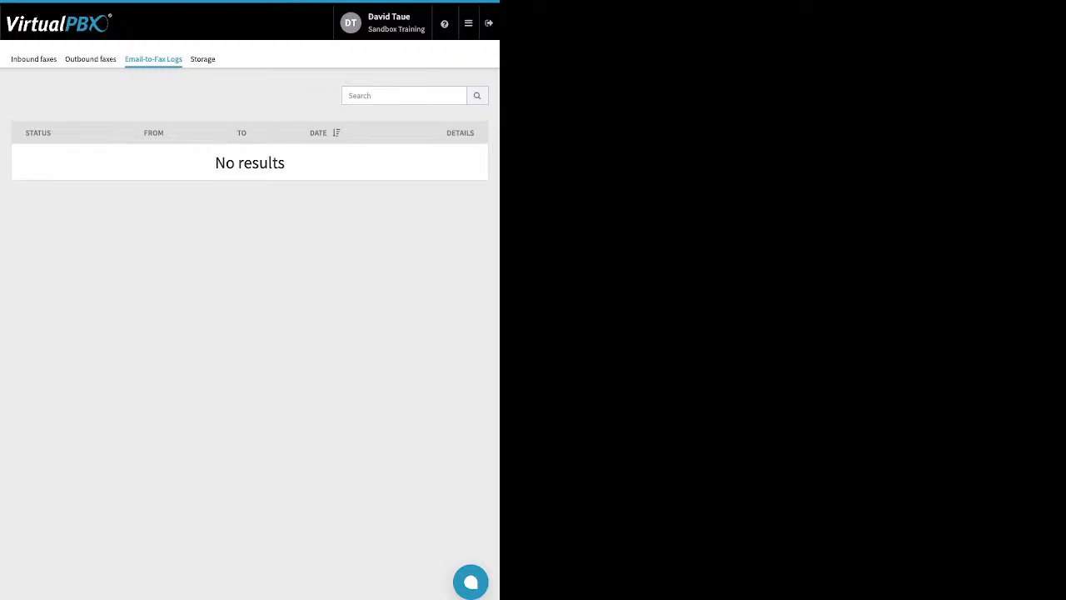
left_click(468, 23)
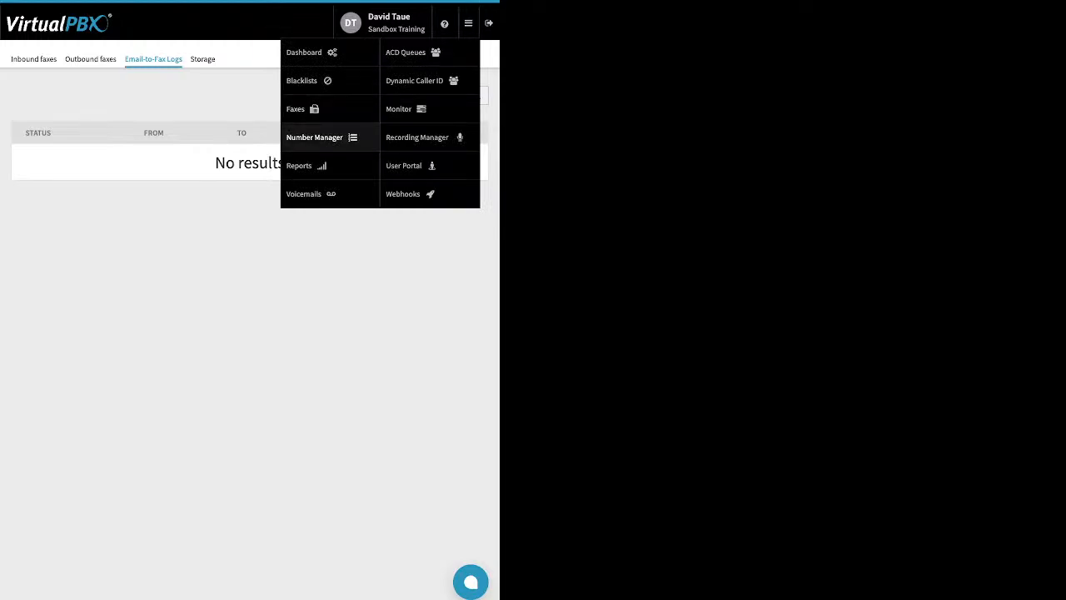
left_click(315, 137)
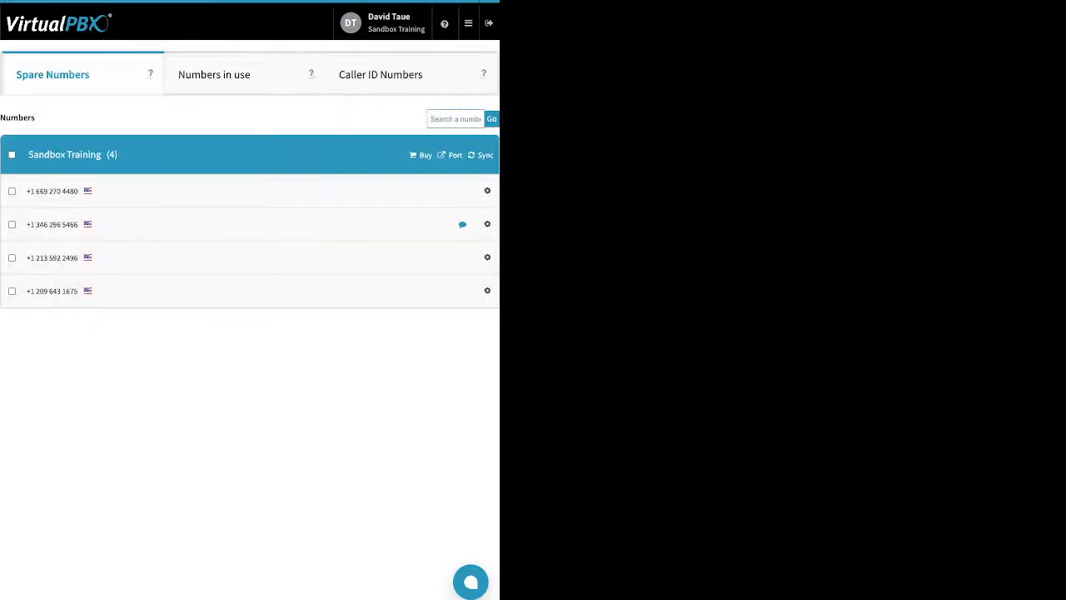
Step: Open the Voicemails app and view the signed-in administrator's voicemail box
mouse_move(468, 23)
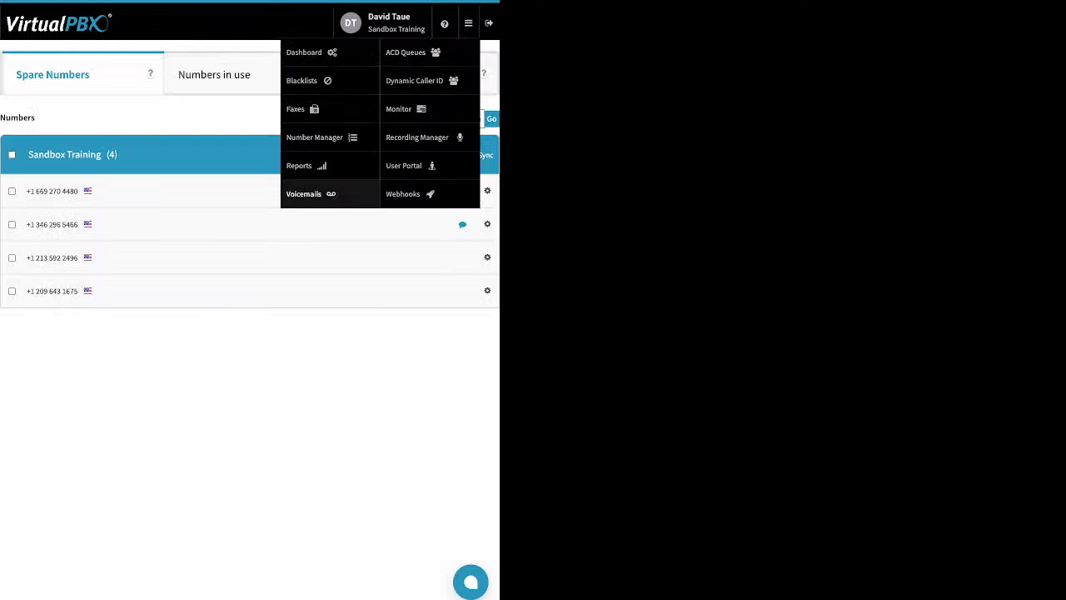
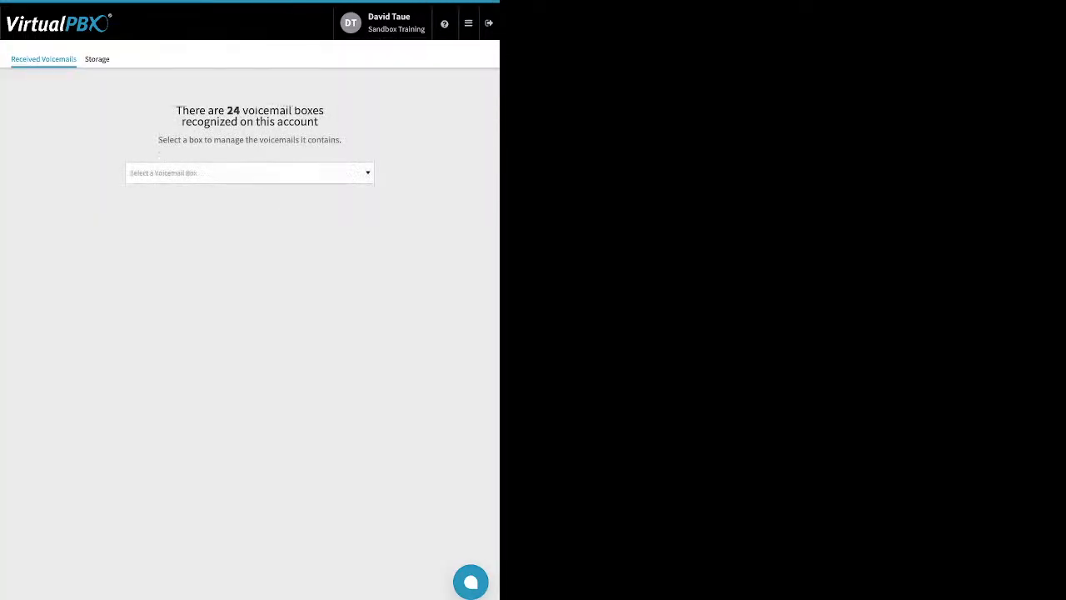
left_click(250, 173)
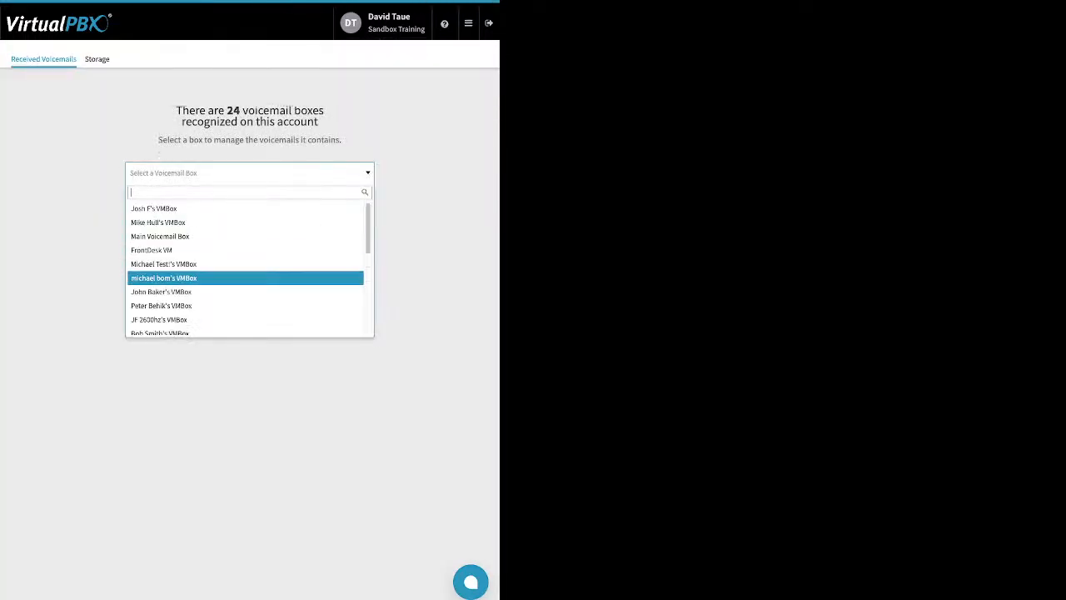
scroll(250, 273, "down", 2)
scroll(246, 271, "down", 1)
left_click(245, 298)
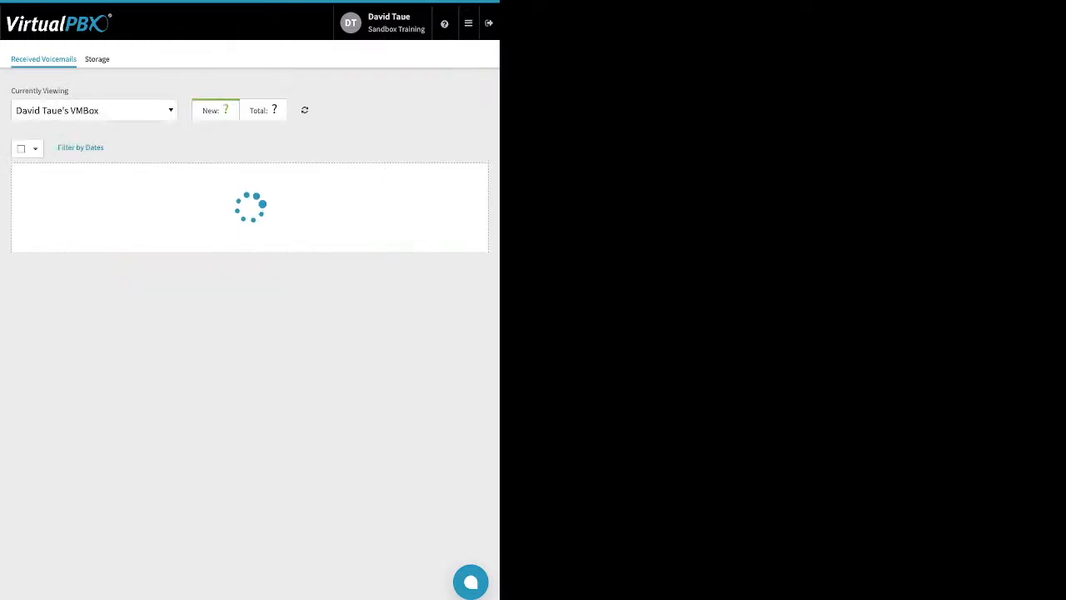
Step: Check the received voicemails of several other users' voicemail boxes one after another, ending with the second box in the list
left_click(94, 110)
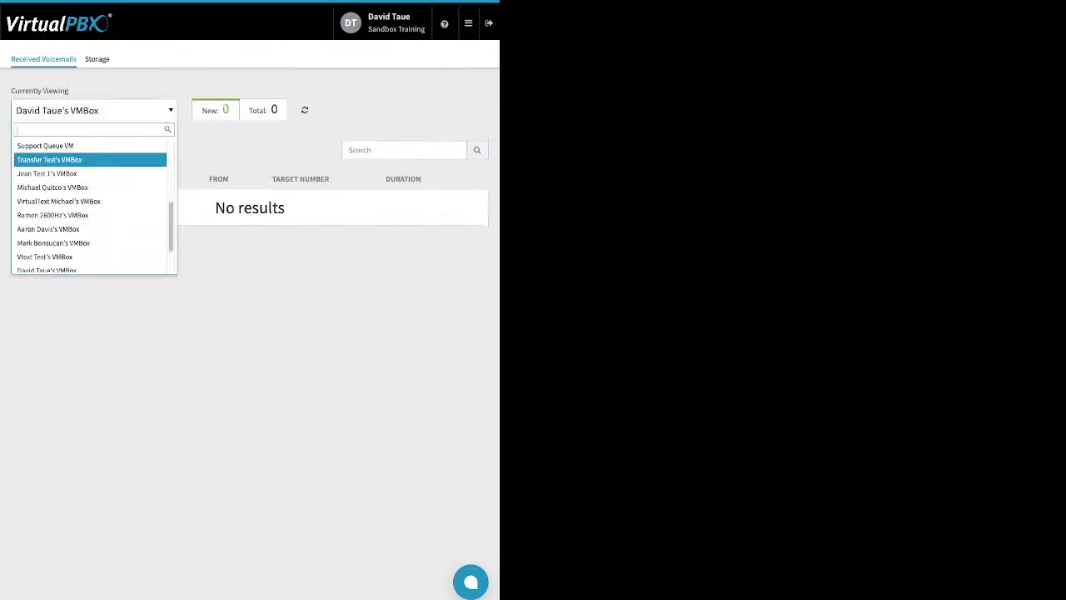
left_click(84, 173)
left_click(95, 109)
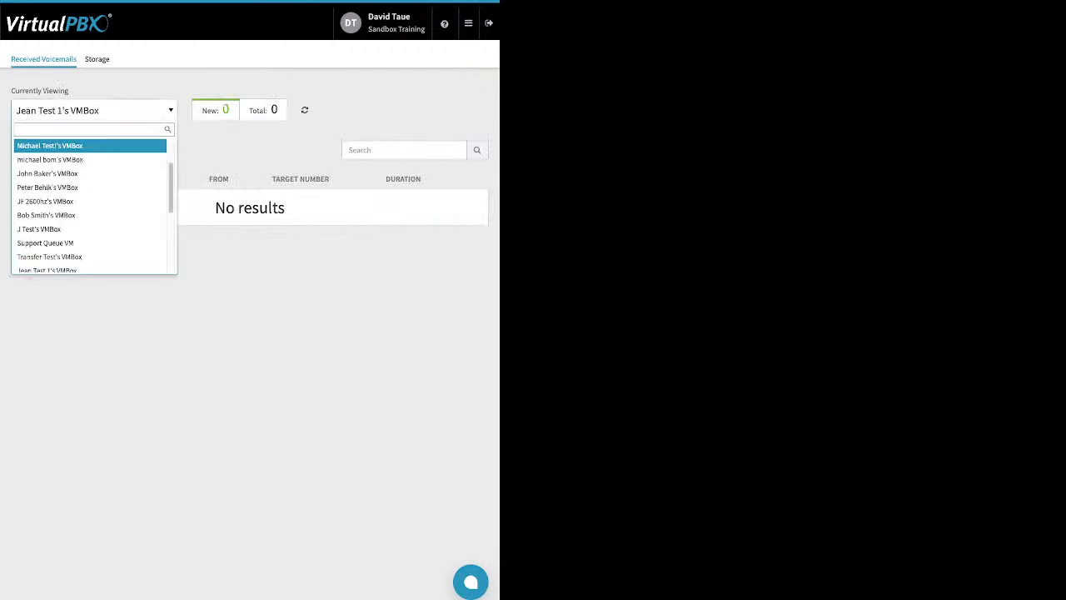
left_click(83, 146)
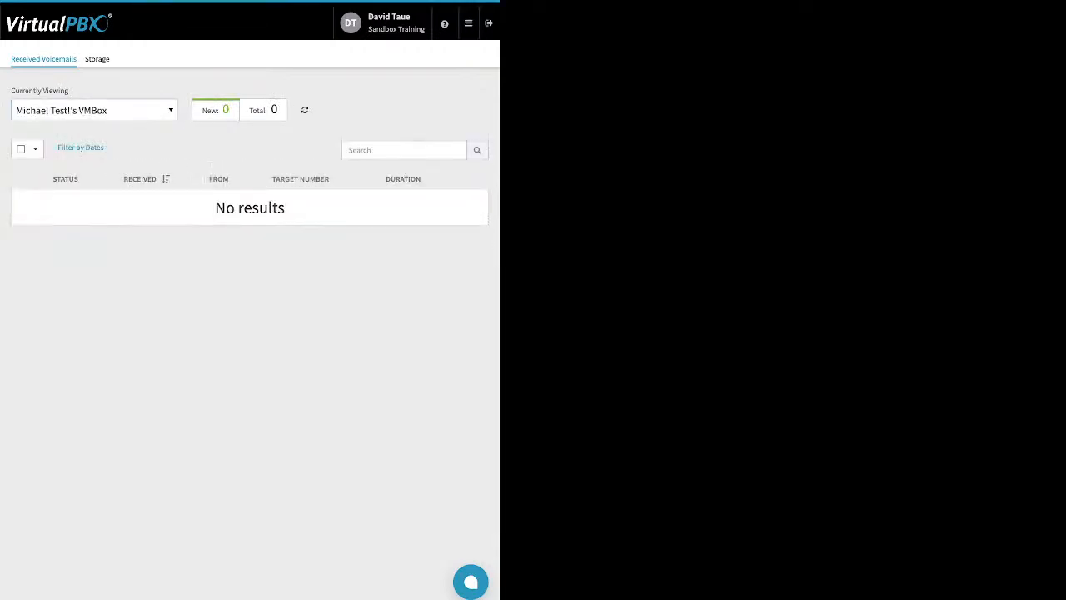
left_click(94, 110)
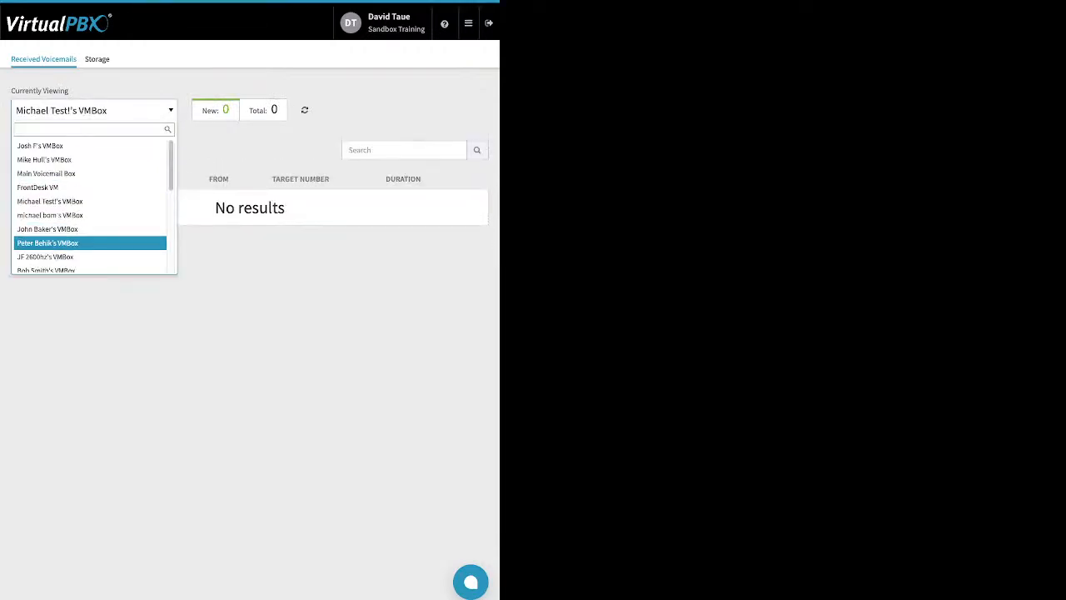
left_click(90, 243)
left_click(94, 110)
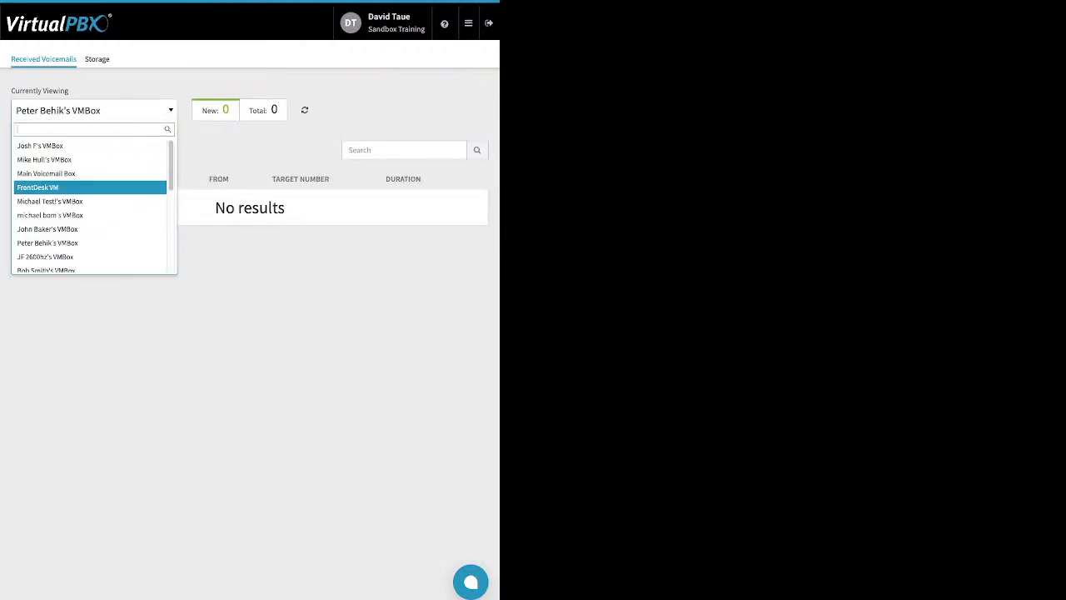
left_click(83, 146)
left_click(94, 110)
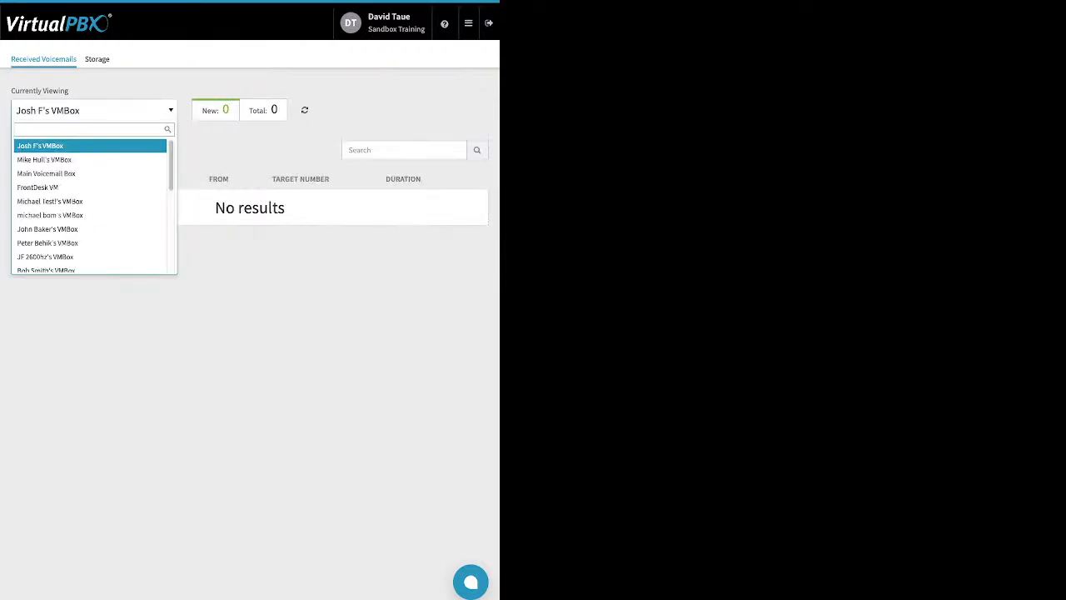
left_click(83, 160)
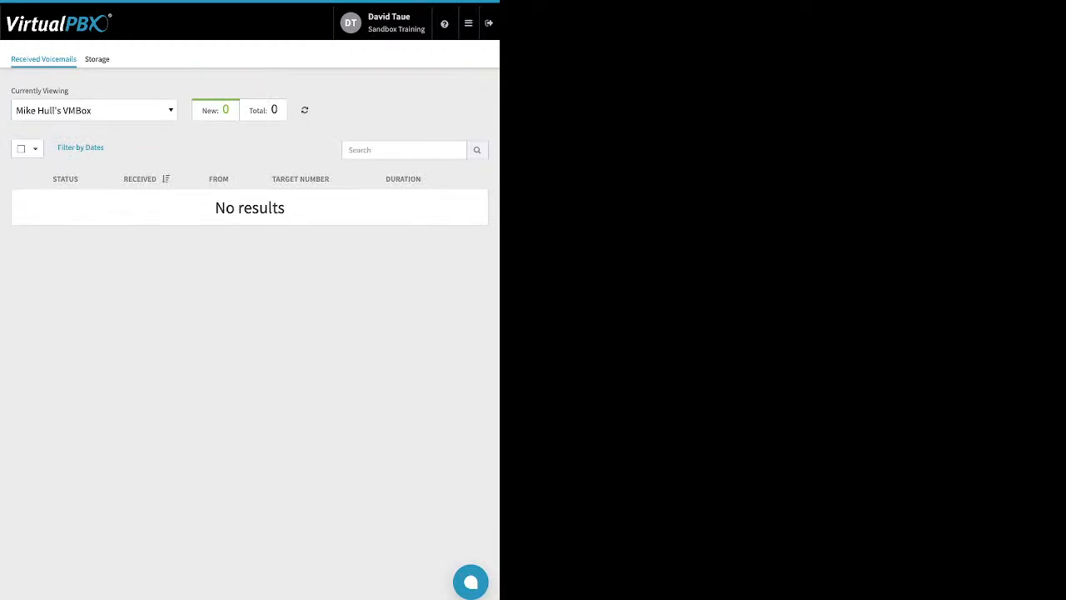
Step: Open the ACD Queues app, point out adding a new queue, and open the My Support queue's settings
mouse_move(468, 23)
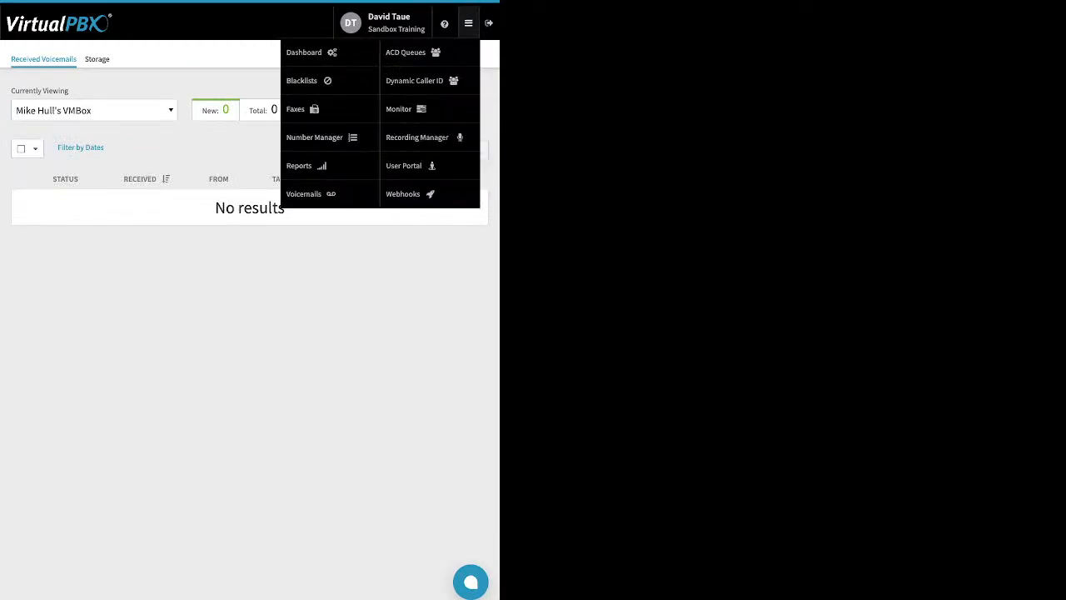
left_click(405, 52)
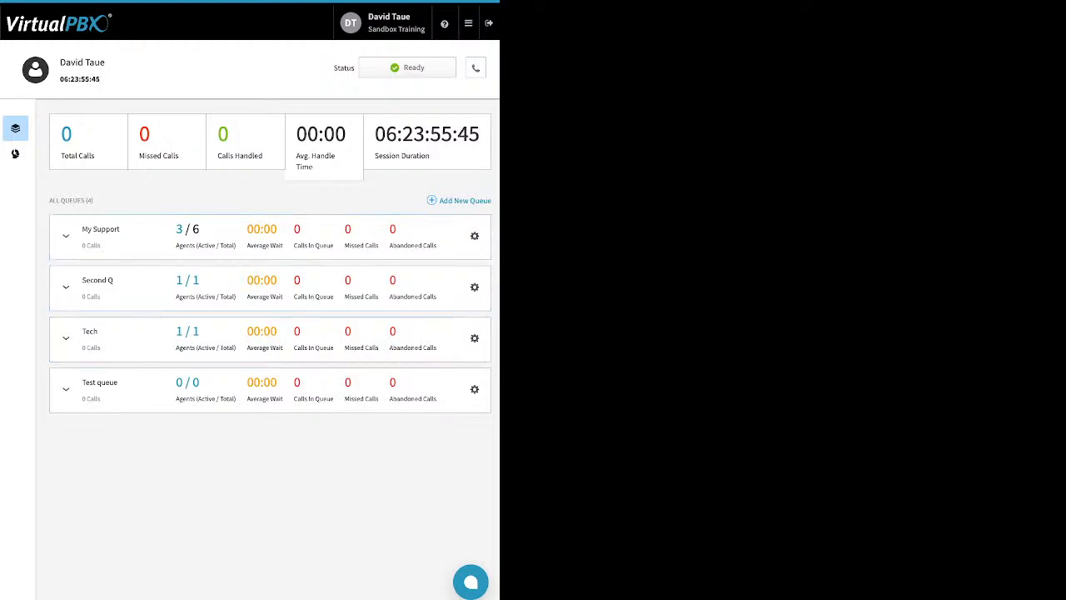
left_click_drag(494, 208, 463, 200)
left_click(417, 193)
left_click(419, 196)
left_click(475, 237)
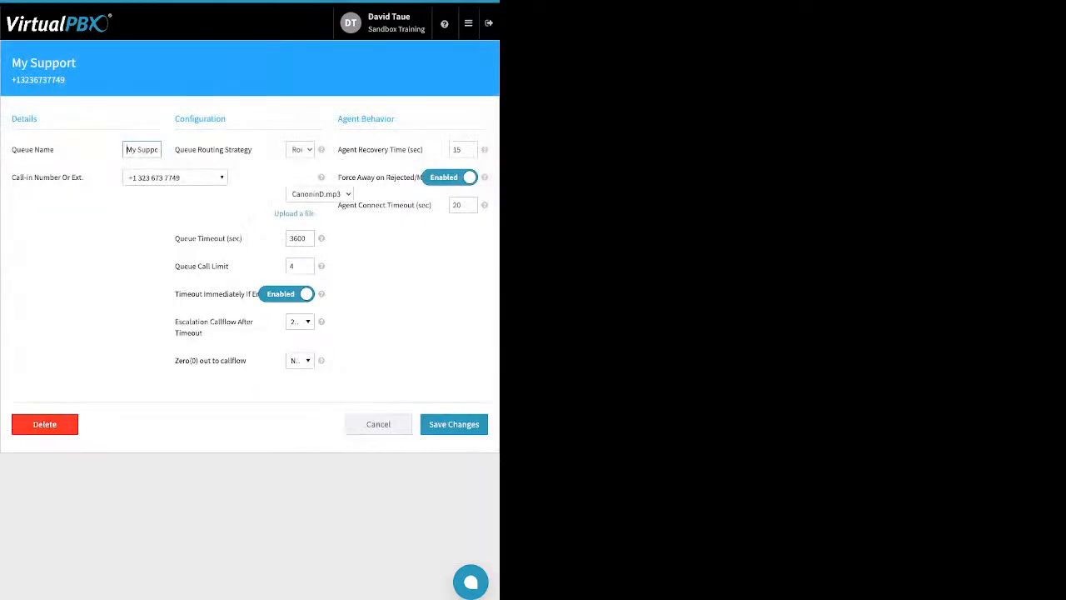
Step: Review the My Support queue's name, call-in number or extension, and Queue Routing Strategy
left_click_drag(16, 150, 77, 178)
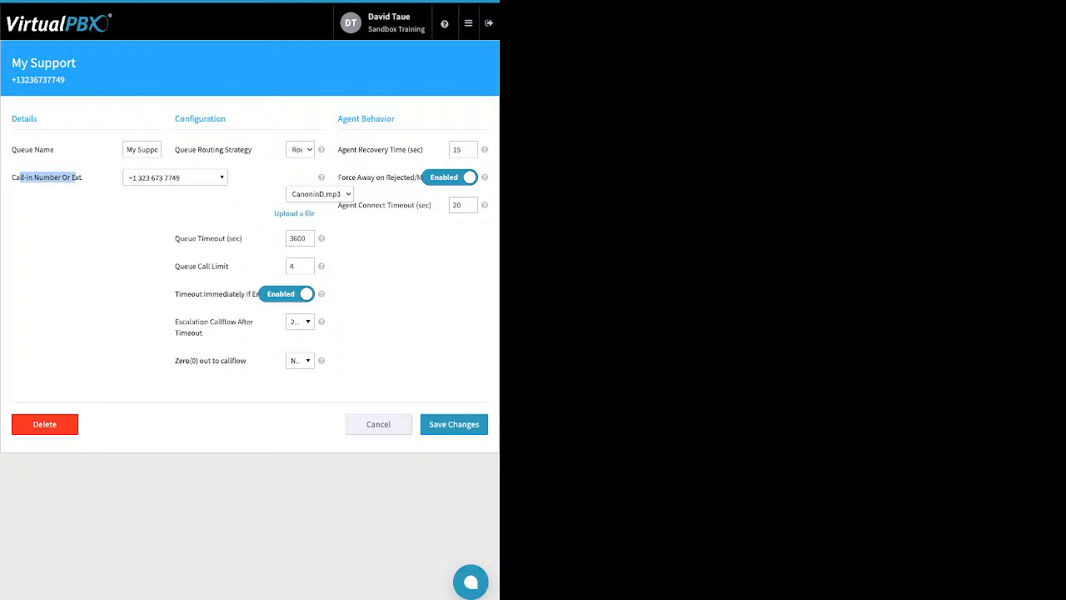
left_click(299, 150)
mouse_move(252, 150)
left_mouse_down()
mouse_move(179, 150)
mouse_move(253, 150)
left_mouse_up()
left_click(180, 149)
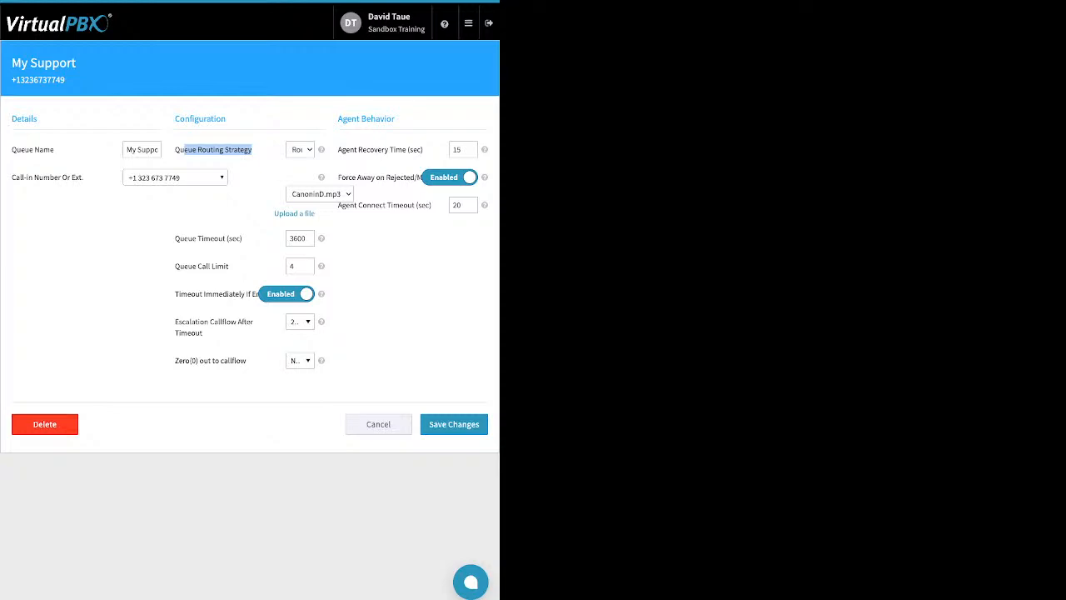
left_click(219, 151)
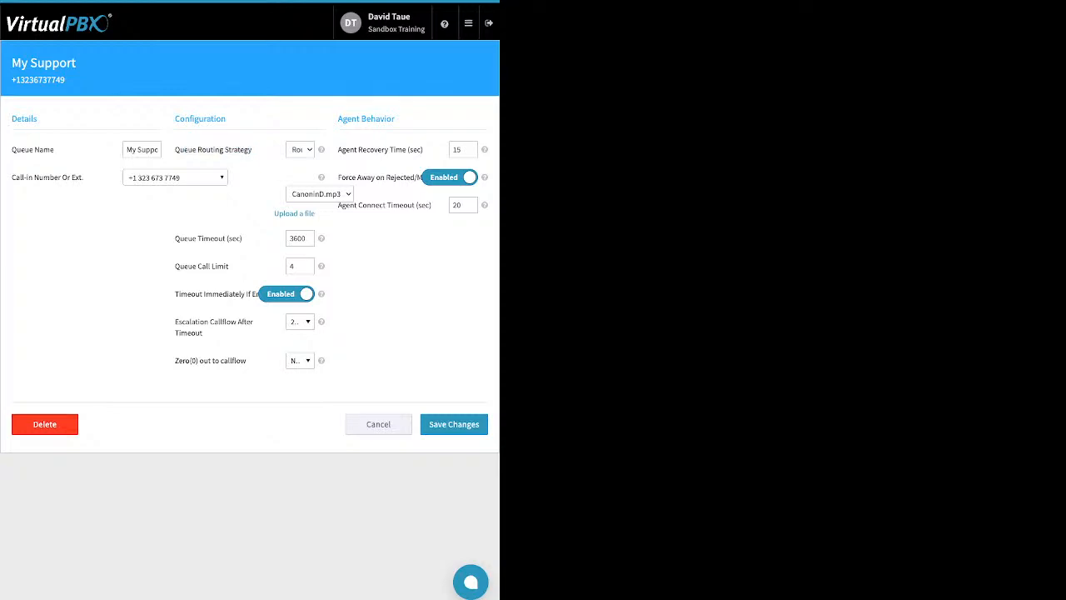
Step: Set the My Support queue's music to Default Music, then show and dismiss the music file upload
left_click(319, 194)
left_click(294, 214)
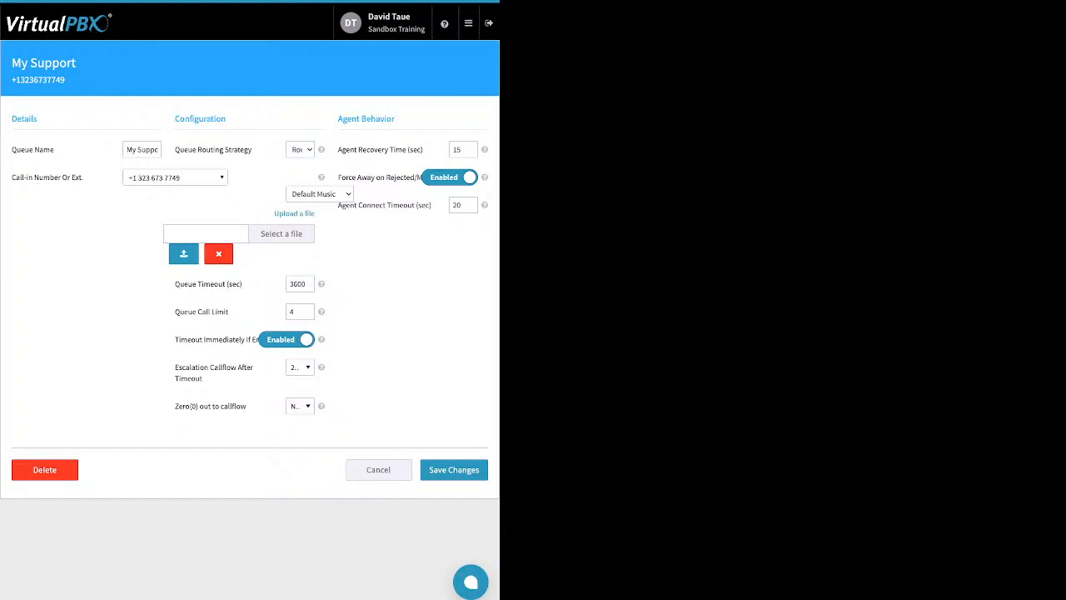
left_click(218, 254)
Step: Review the My Support queue's Queue Timeout and Queue Call Limit settings
left_click_drag(242, 238, 184, 238)
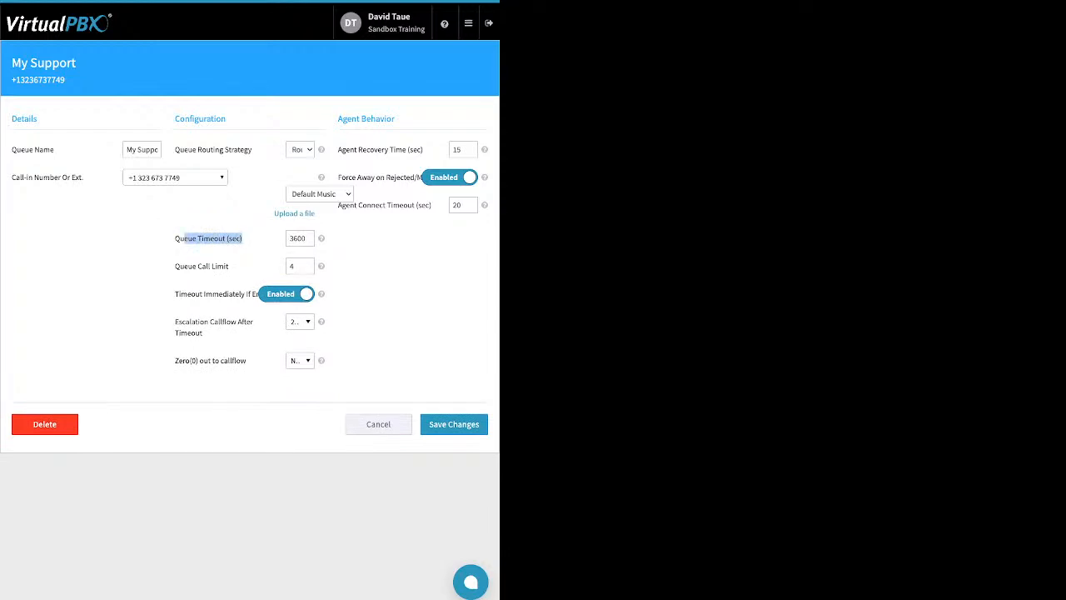
left_click_drag(228, 266, 184, 266)
left_click(186, 267)
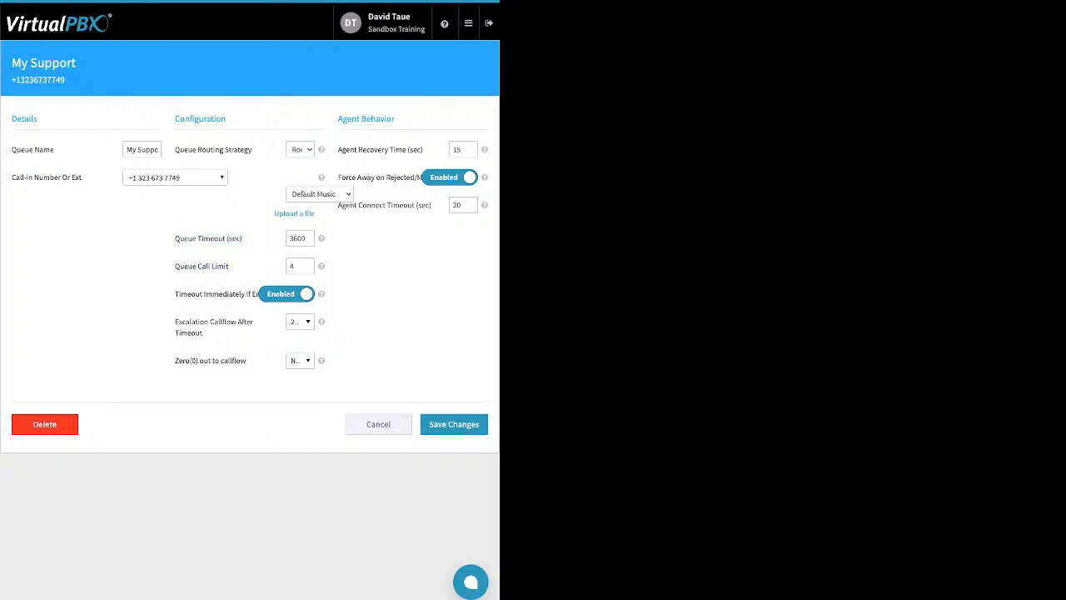
triple_click(201, 266)
left_click(299, 266)
Step: Review the Timeout Immediately option of the My Support queue, leaving it enabled
left_click(286, 294)
left_click_drag(175, 293, 260, 294)
left_click(286, 294)
left_click_drag(175, 294, 232, 294)
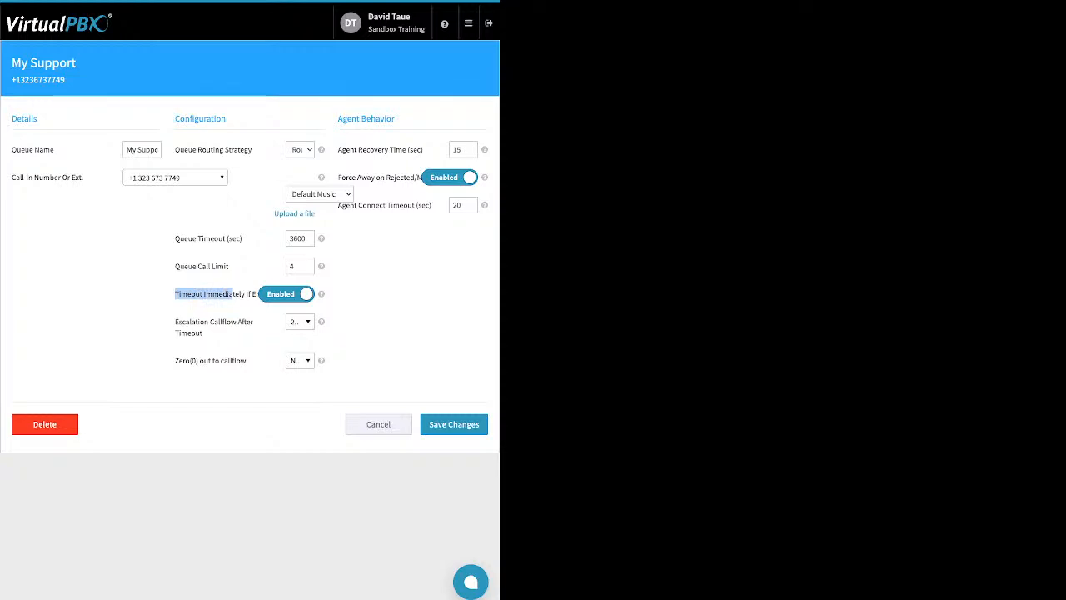
left_click(233, 294)
Step: Show the available callflows for Escalation Callflow After Timeout and Zero(0) out to callflow without choosing another one
left_click_drag(205, 333, 179, 322)
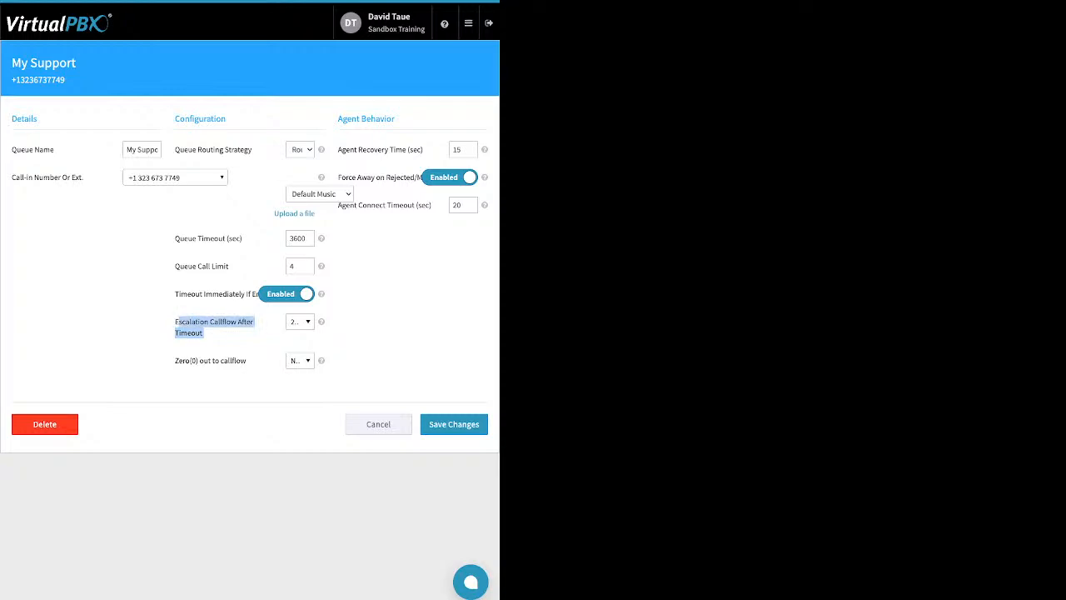
left_click(299, 321)
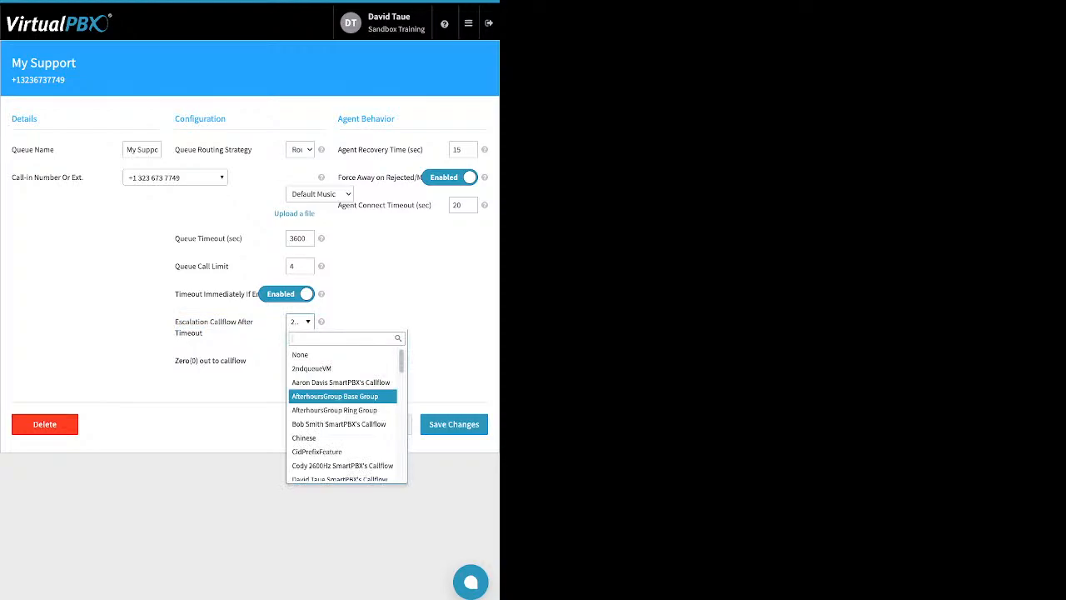
key("Escape")
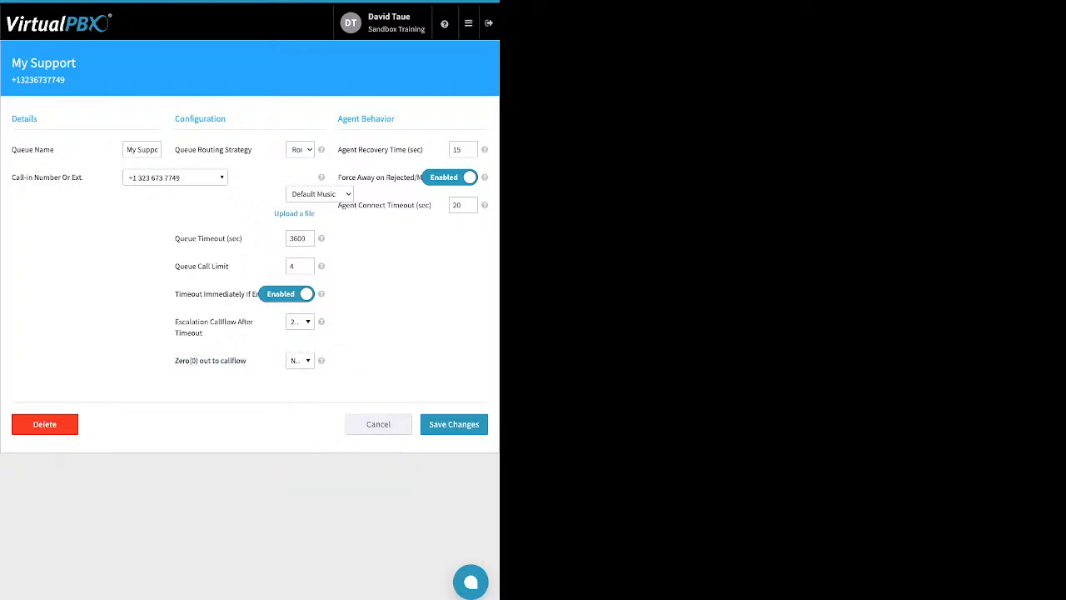
left_click_drag(248, 360, 179, 360)
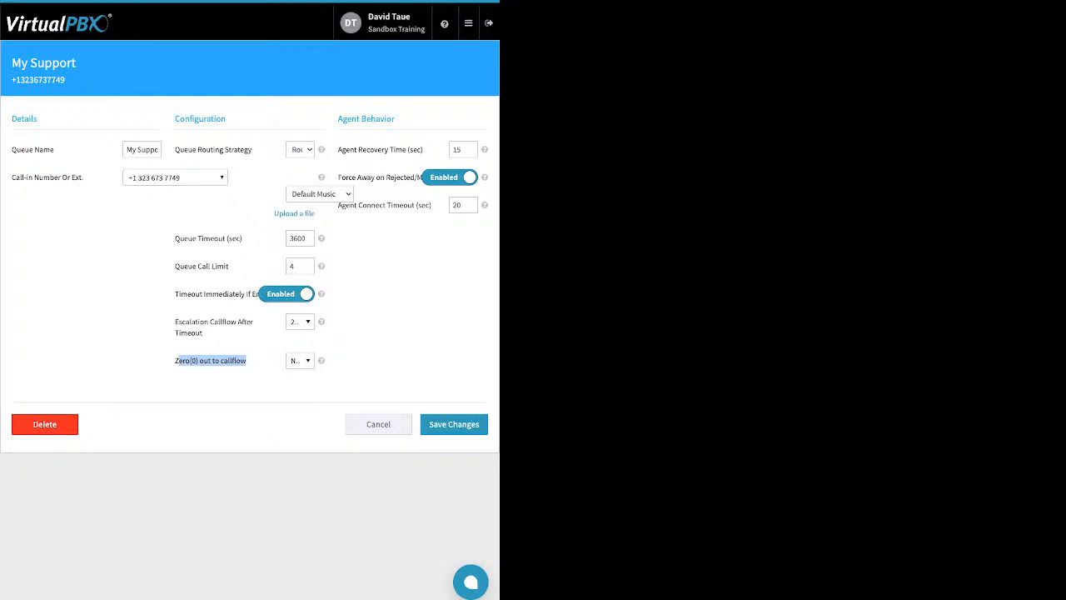
left_click(299, 360)
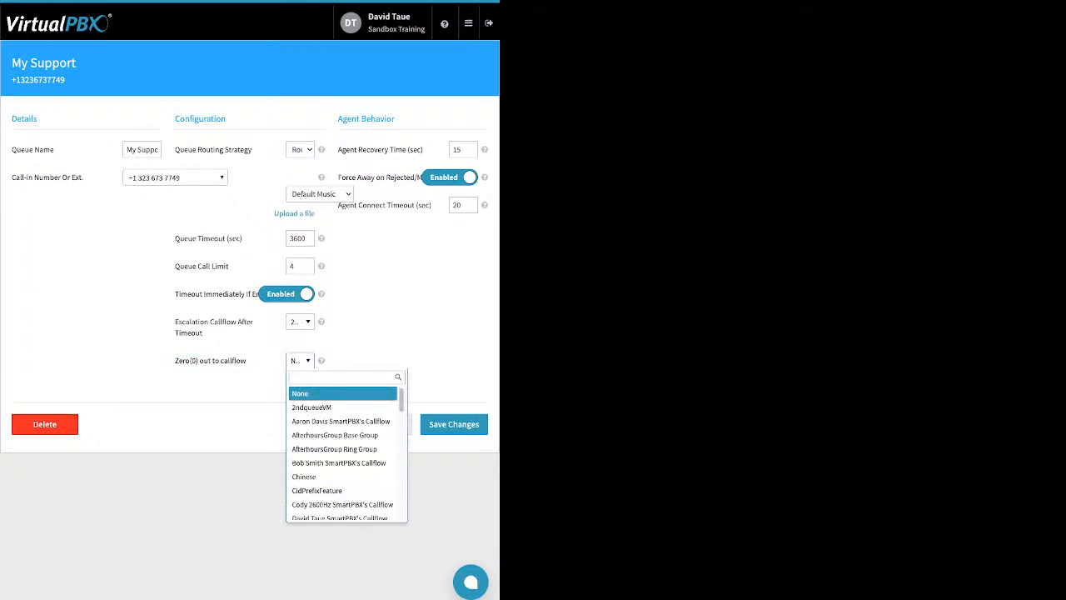
left_click(300, 360)
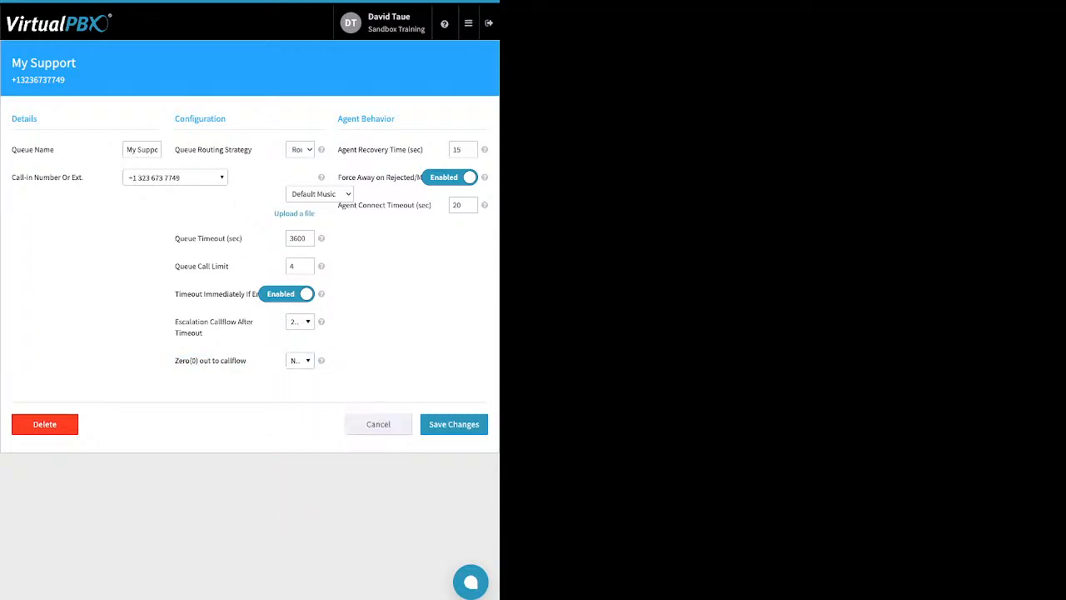
Step: Review the My Support queue's Agent Recovery Time, Force Away and Agent Connect Timeout settings, and leave the queue without saving
left_click(454, 149)
left_click_drag(338, 149, 424, 150)
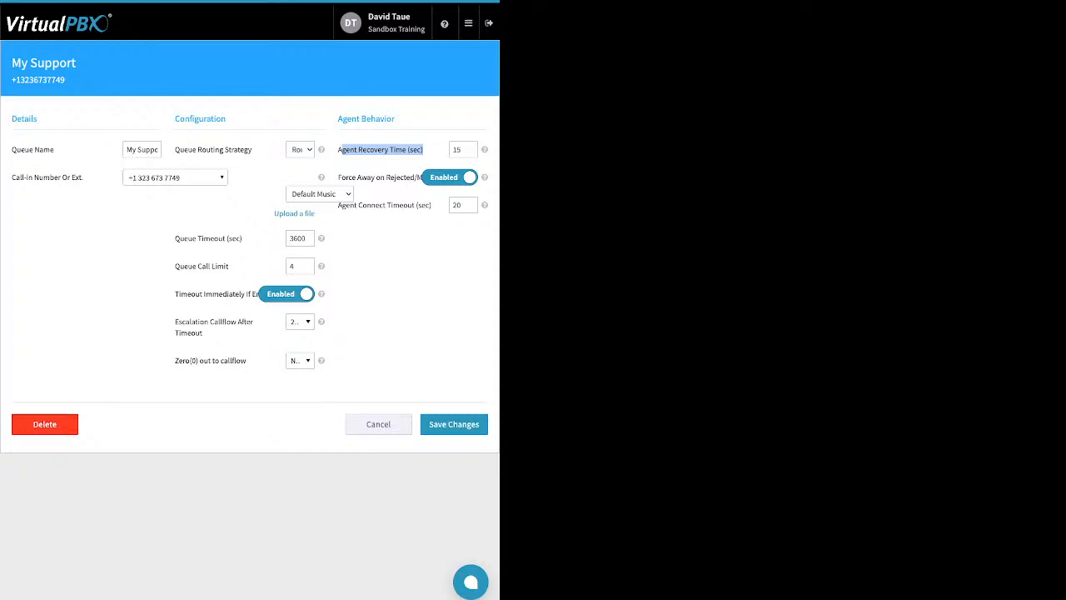
left_click_drag(344, 176, 394, 177)
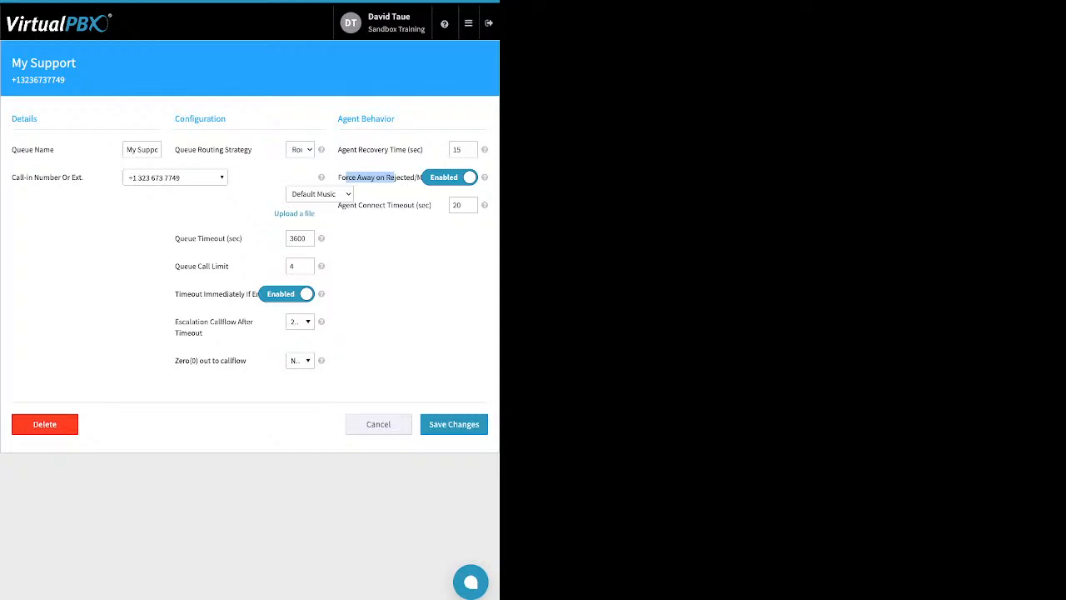
left_click(393, 177)
left_click_drag(432, 205, 358, 205)
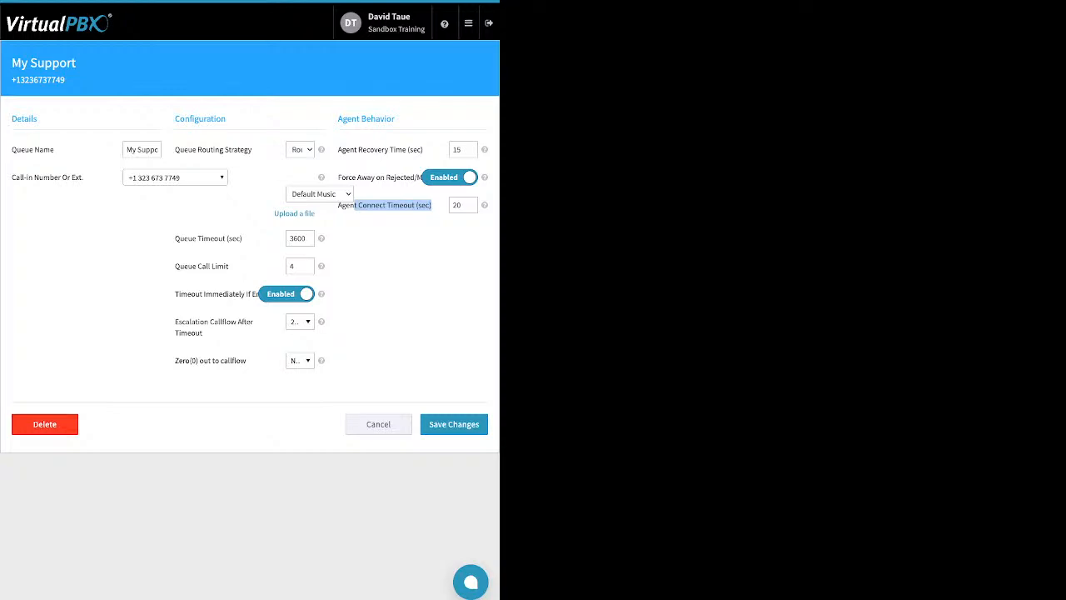
left_click(378, 424)
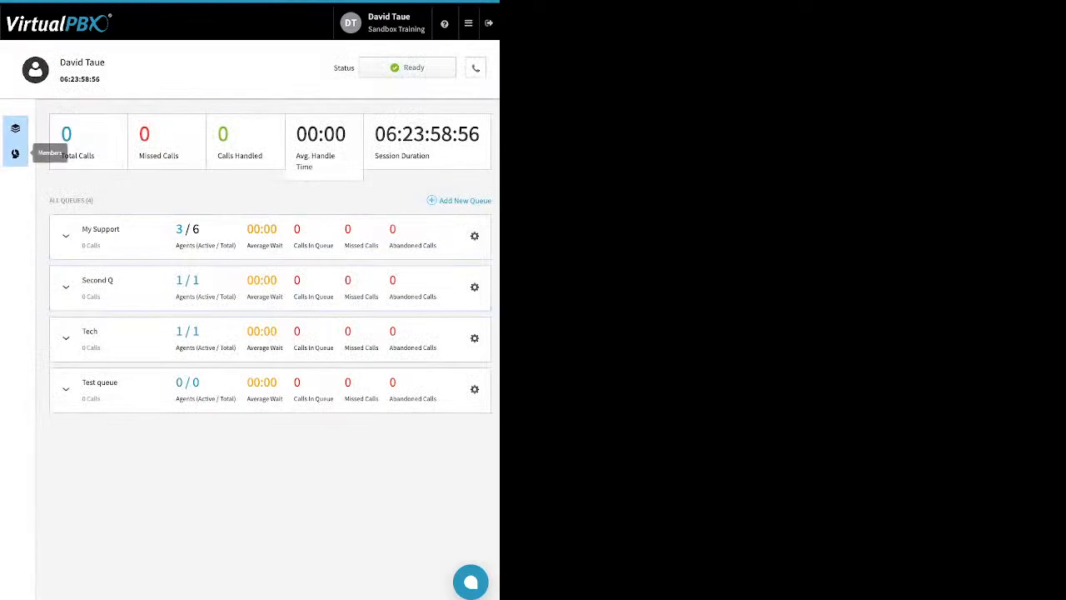
Step: In the call center's Member Management, add the sixth available user as a member and remove the second and eighth members
left_click(15, 153)
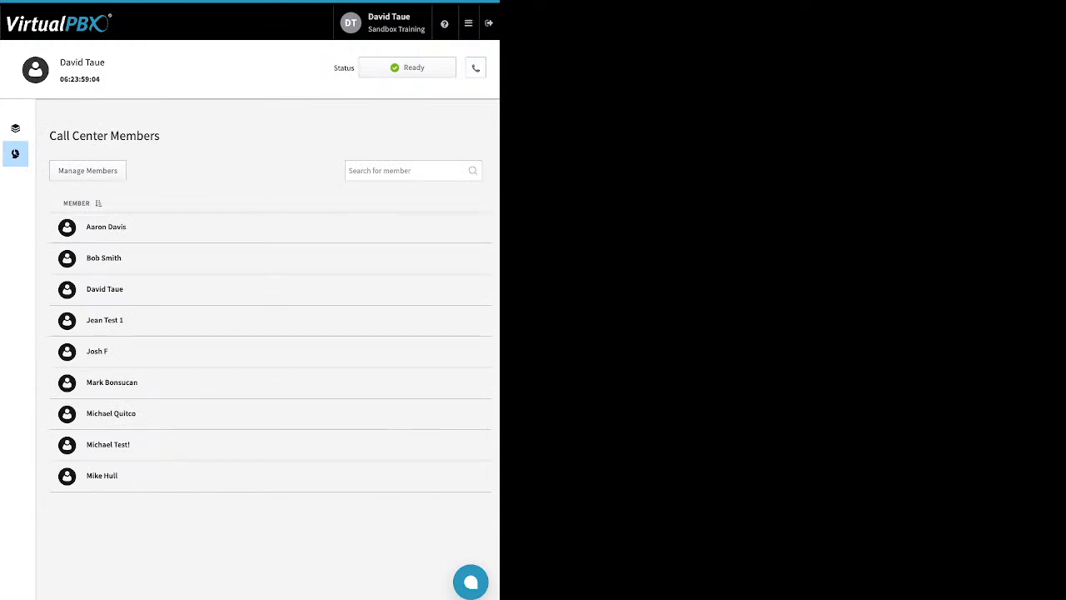
left_click(88, 170)
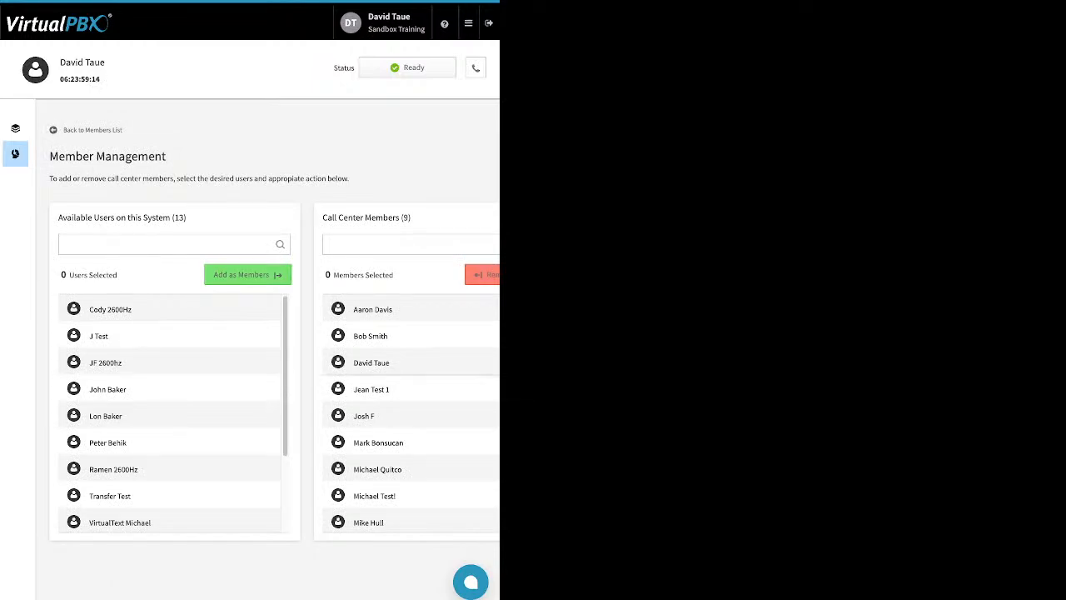
left_click(169, 443)
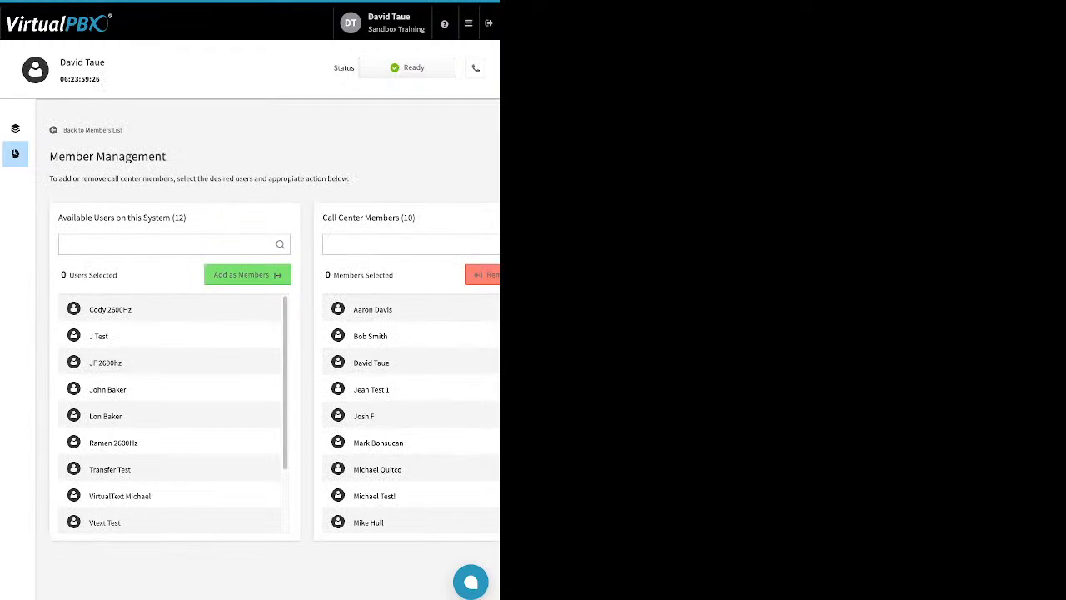
left_click(370, 335)
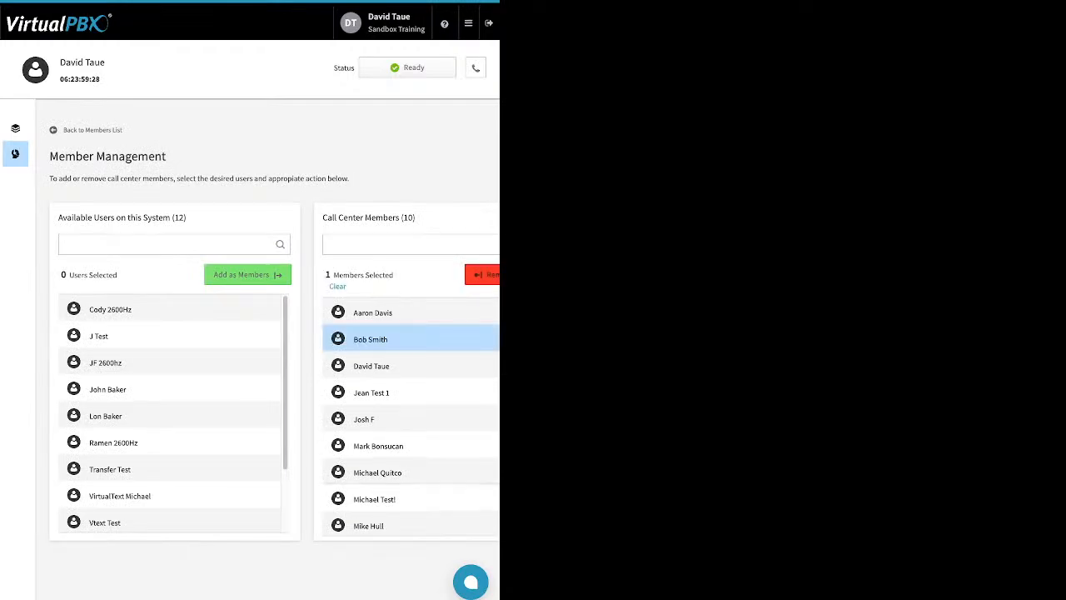
left_click(374, 499)
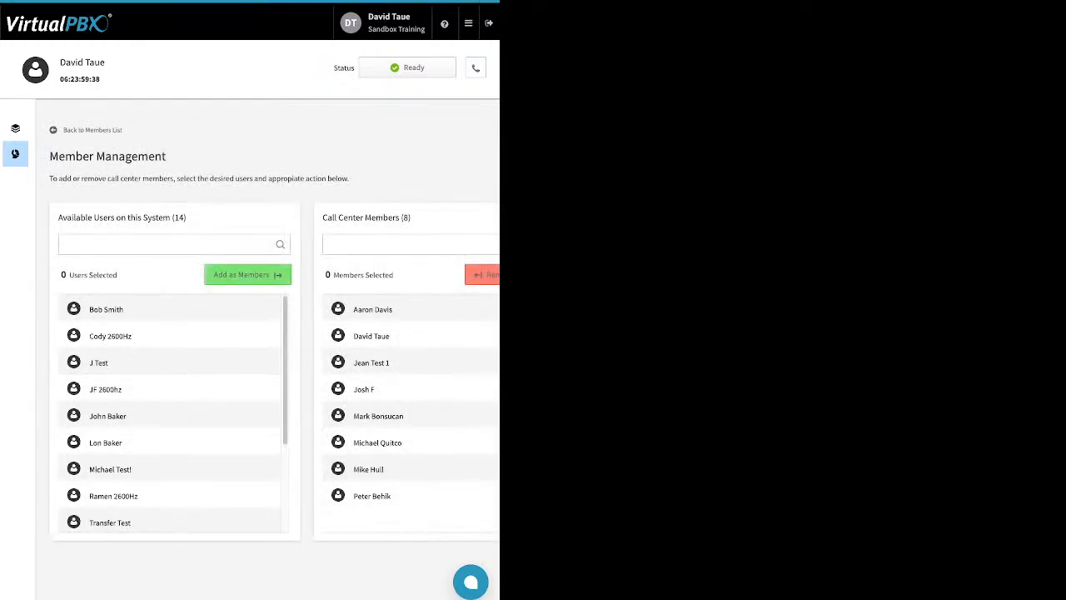
Step: Return to the queue overview and end the current agent session
left_click(15, 127)
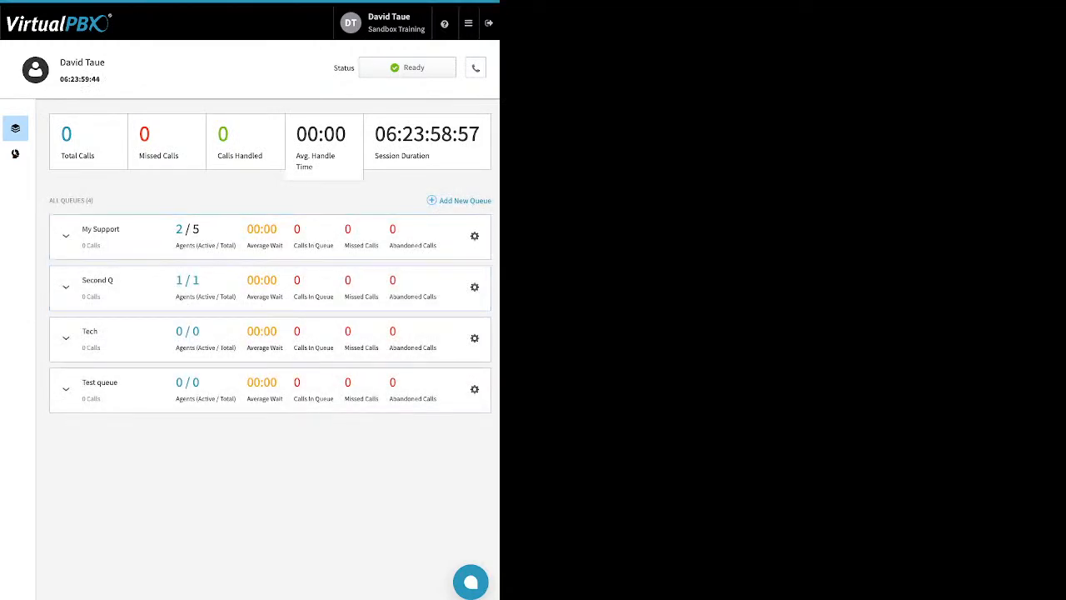
left_click(407, 68)
left_click(400, 145)
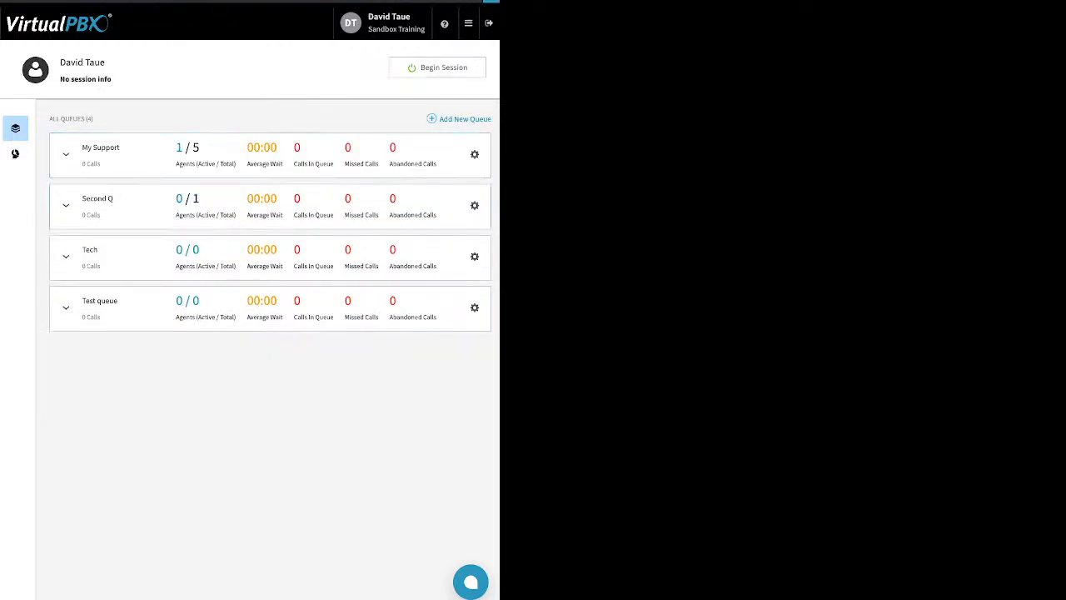
Step: Expand the My Support queue to show its agents and begin a new agent session
left_click(65, 154)
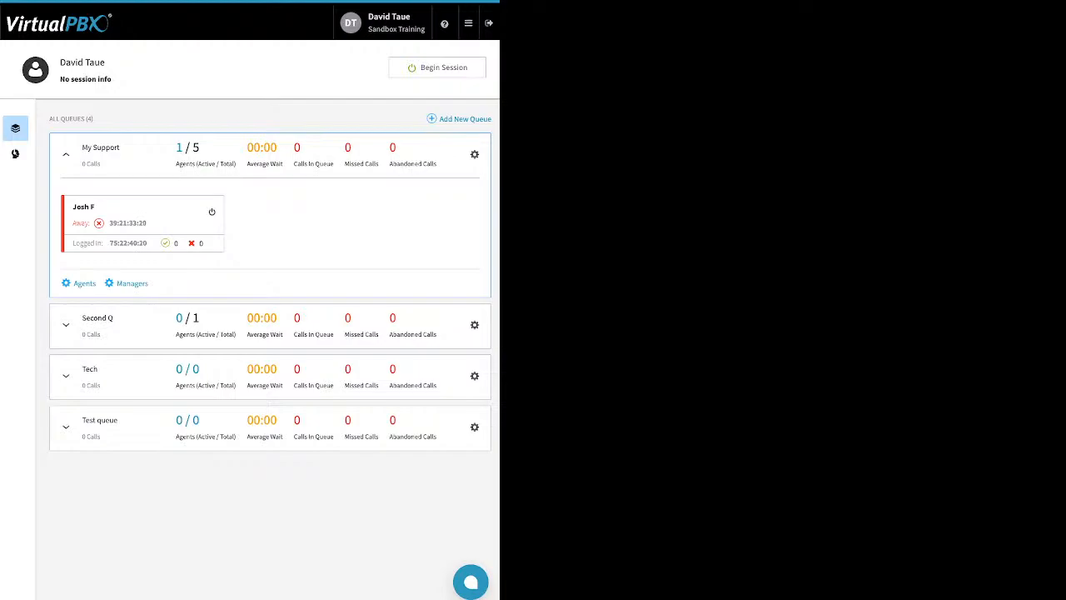
left_click(468, 23)
left_click(437, 67)
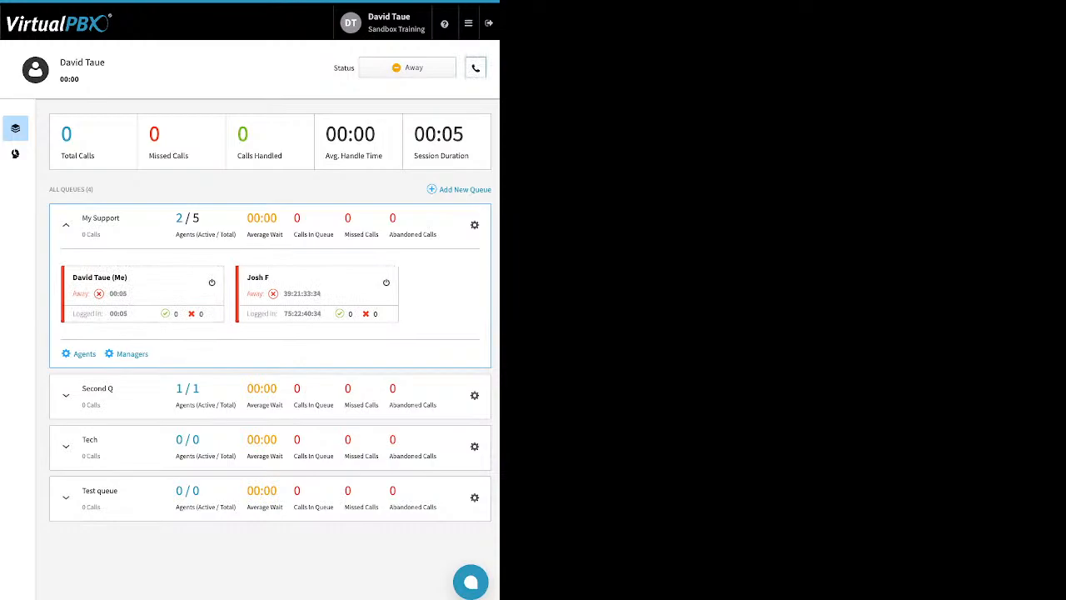
Step: Switch the Default Answering Device to dtwebphone, restore it to DTsandSP, and close the device settings
left_click(475, 68)
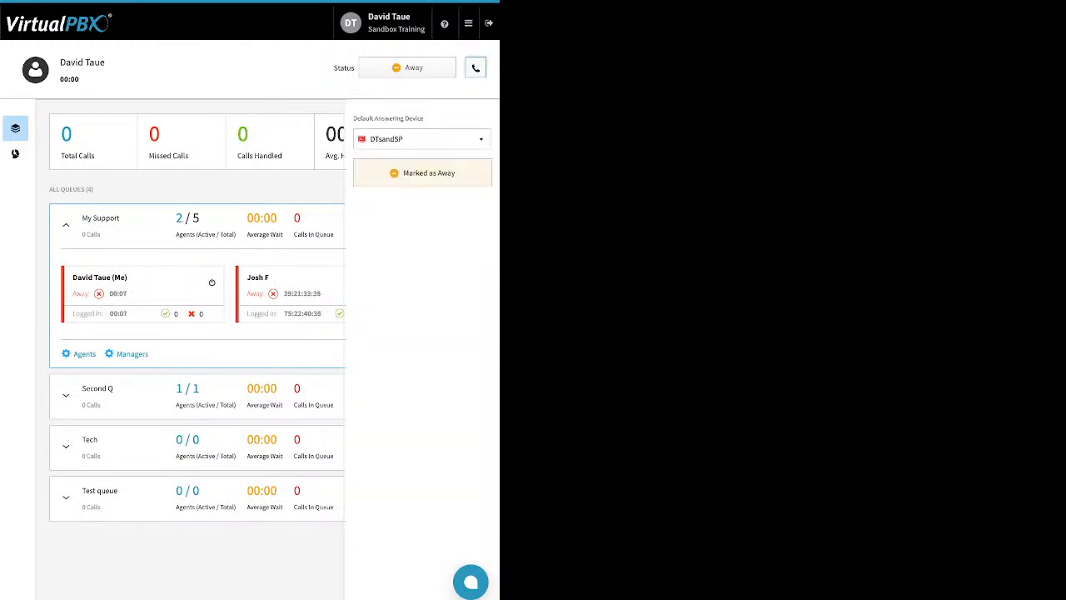
left_click(422, 140)
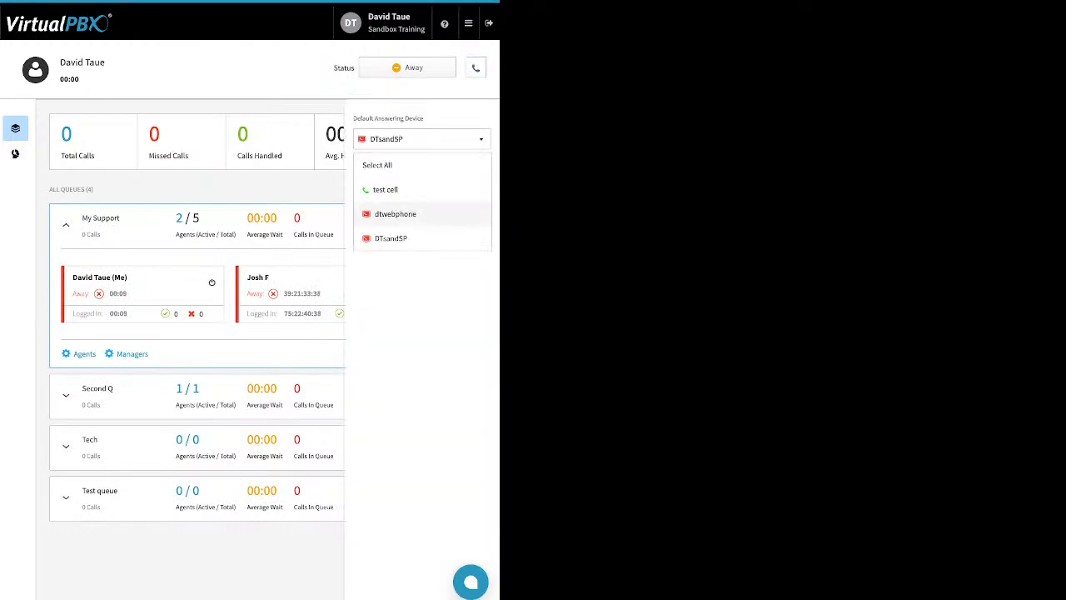
left_click(395, 214)
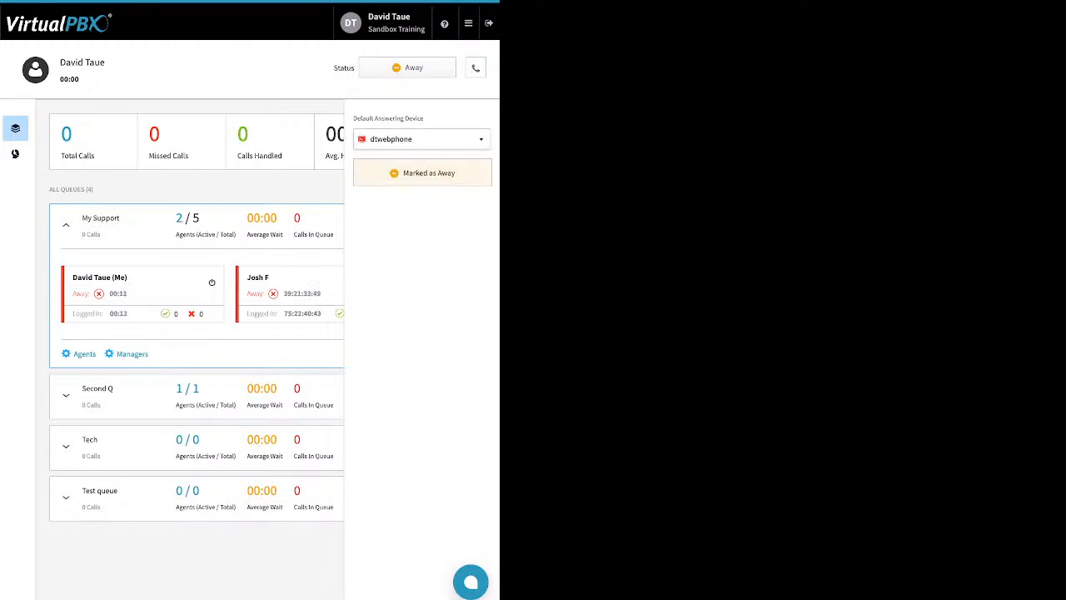
left_click(422, 139)
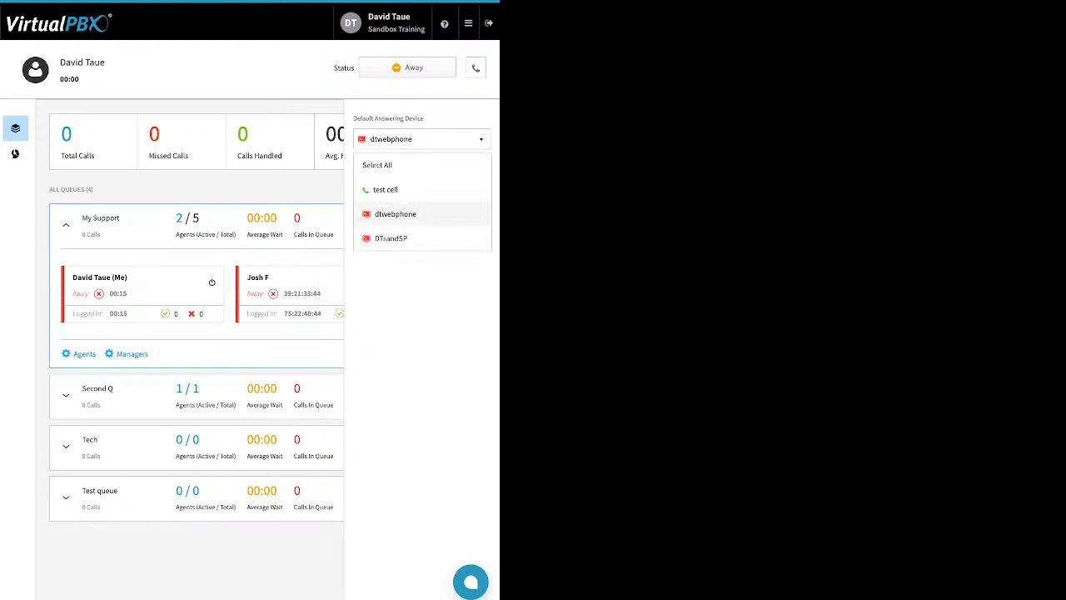
left_click(391, 238)
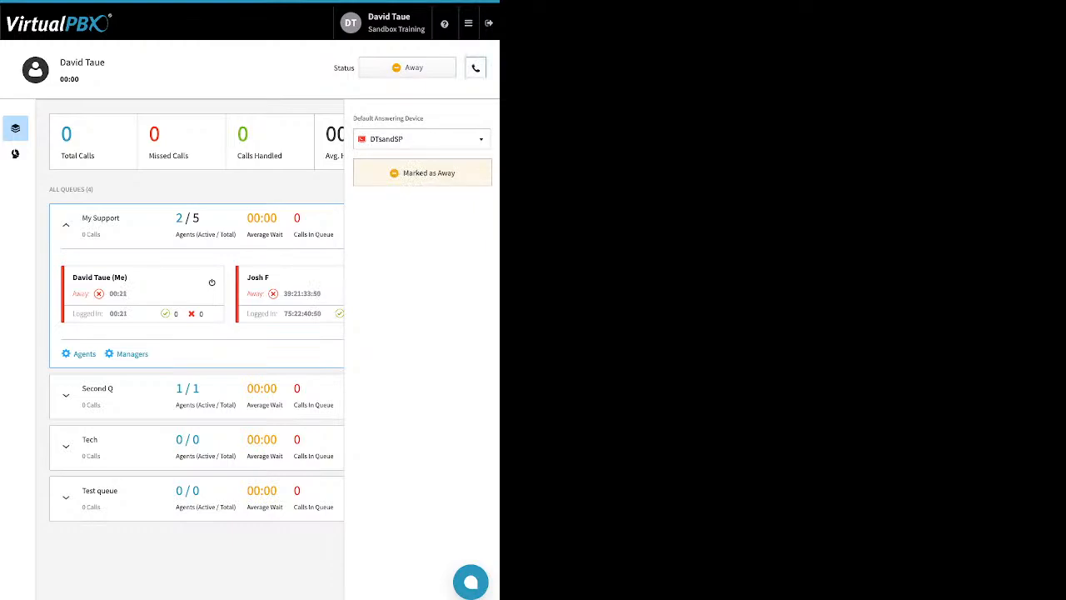
left_click(476, 68)
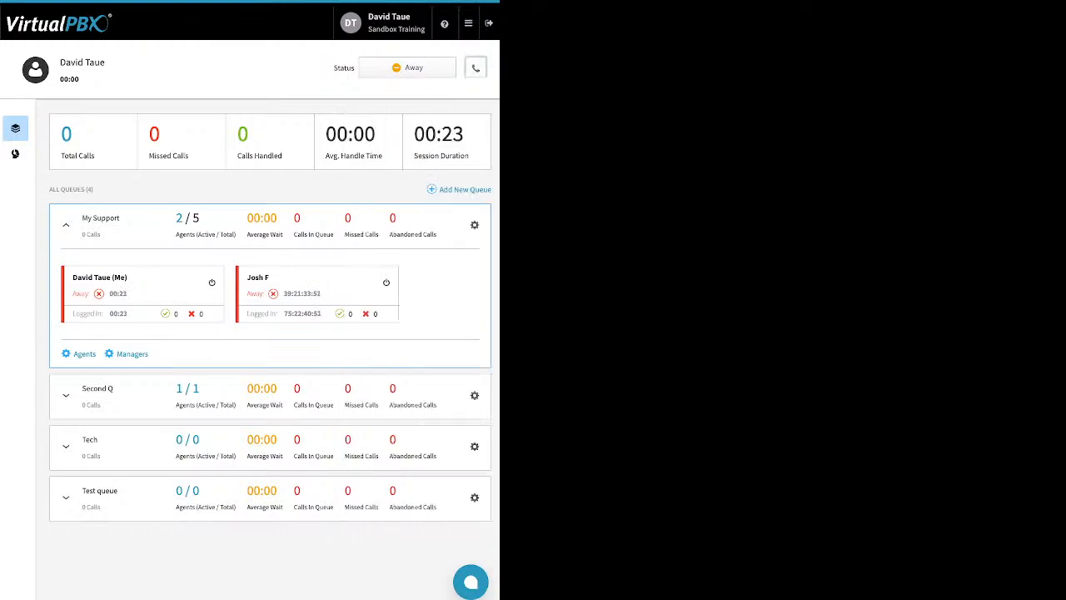
Step: Mark the agent as ready in all queues
left_click(407, 68)
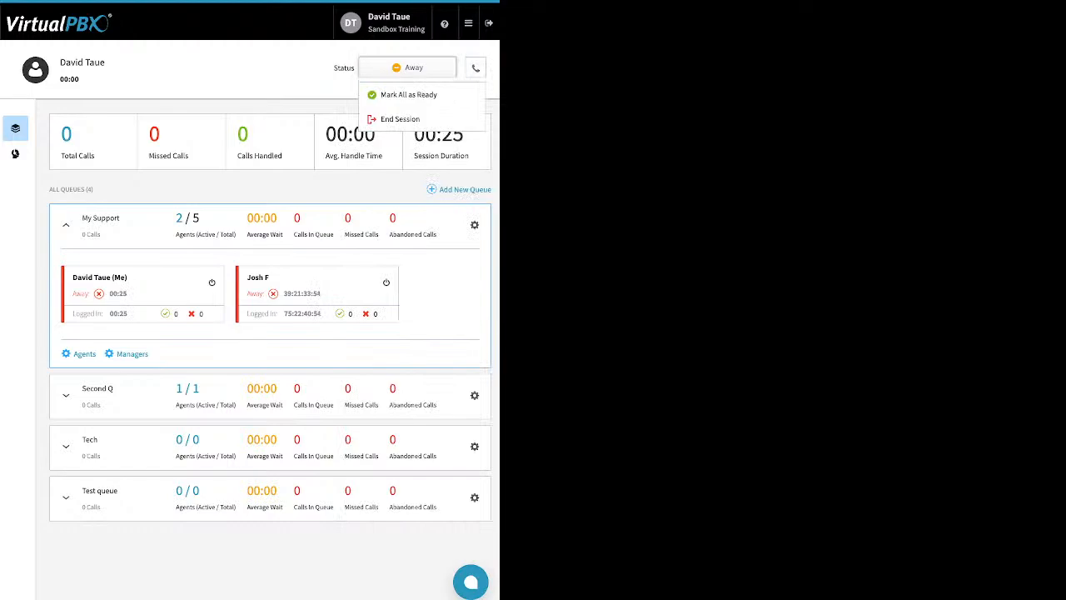
left_click(408, 94)
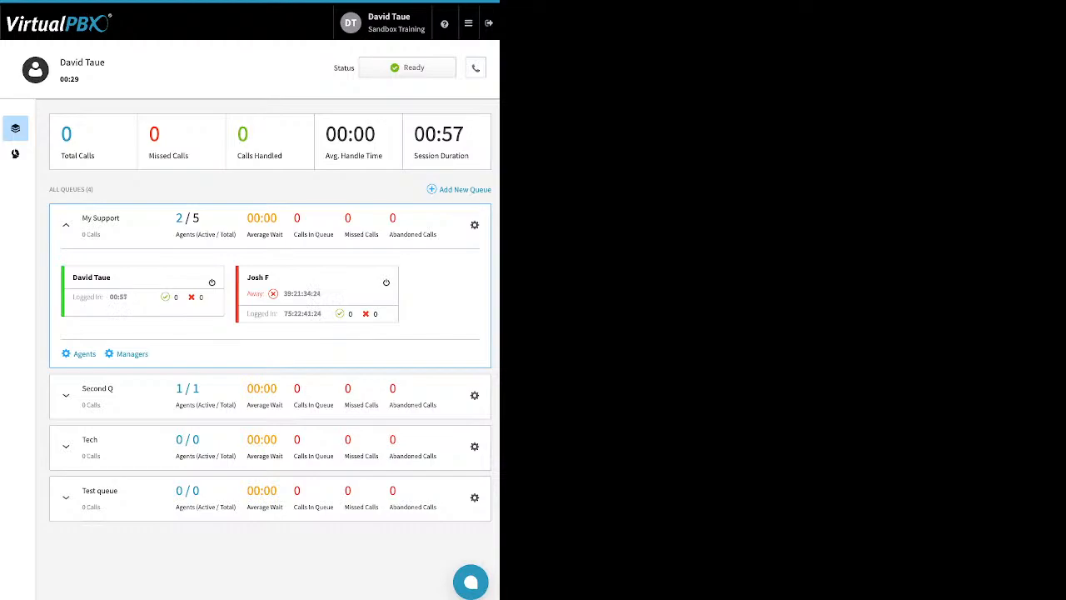
Step: Review the area code match of the 408 rule in Dynamic Caller ID and save the rule without changing it
left_click(468, 23)
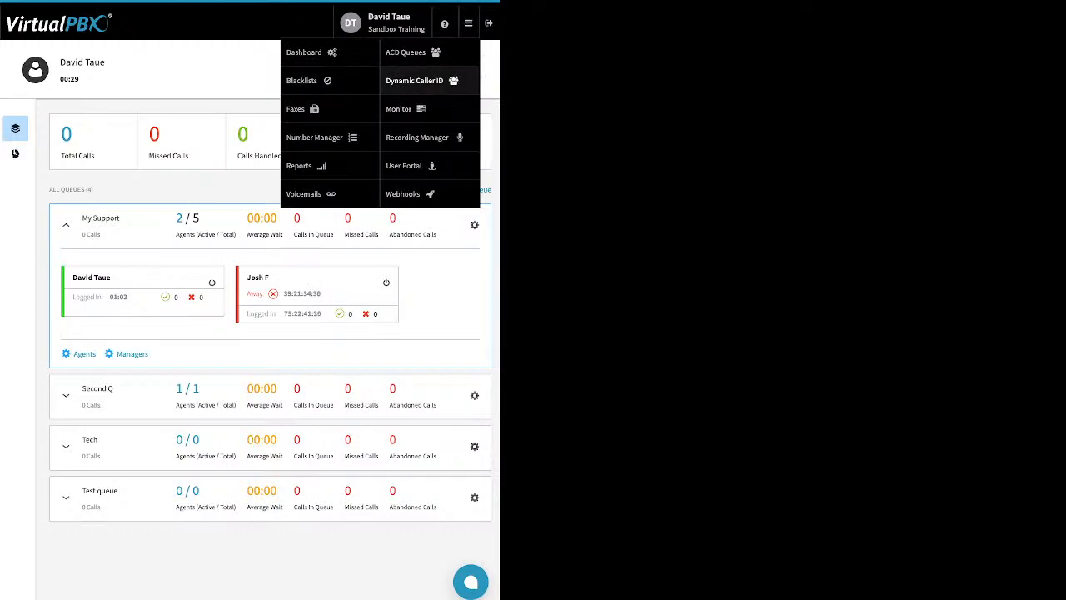
left_click(414, 80)
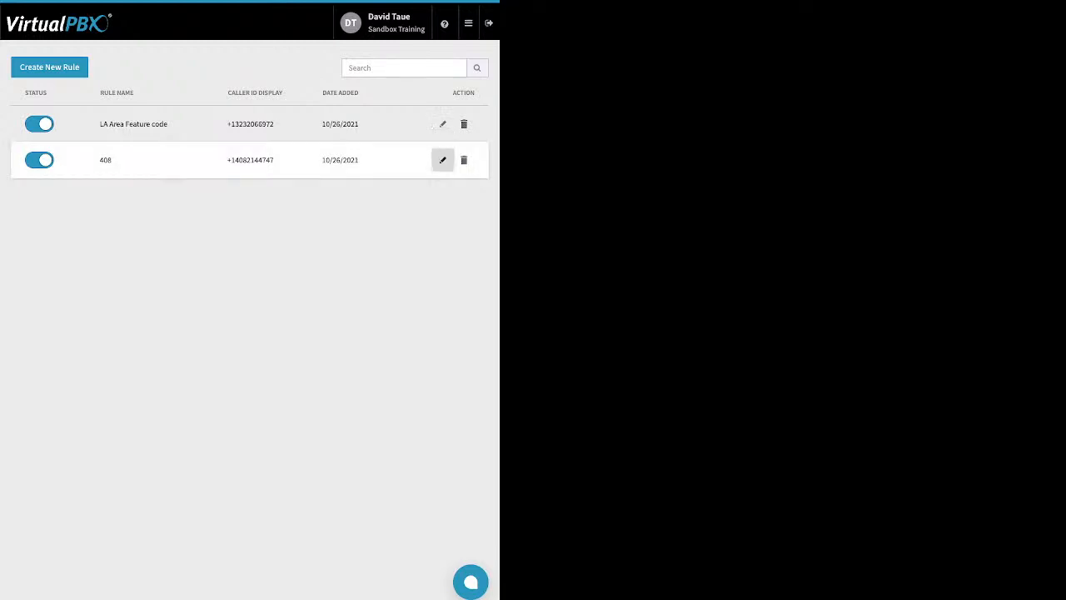
left_click(442, 160)
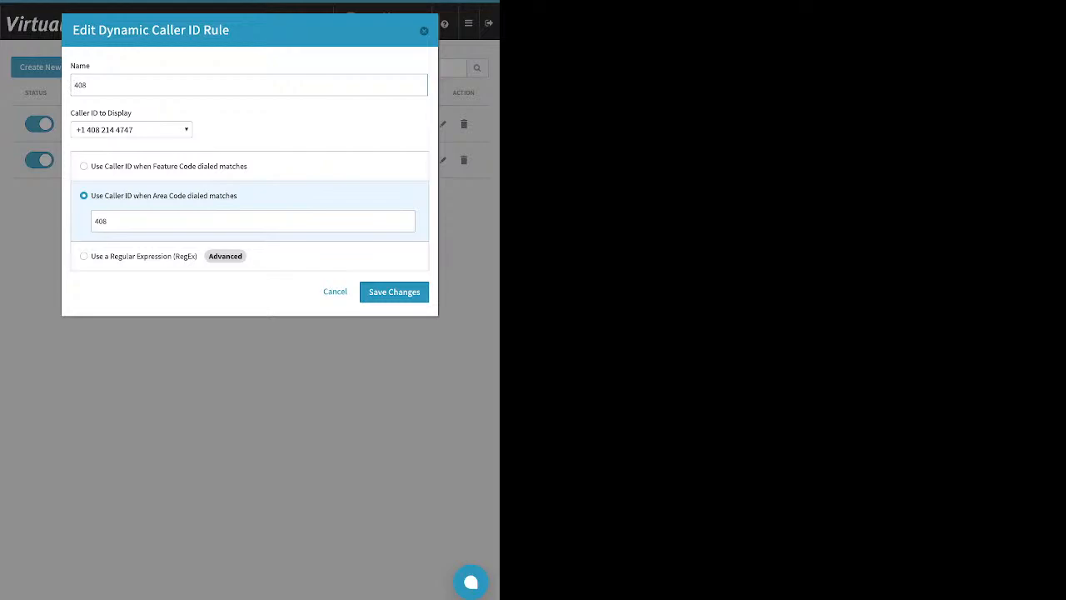
left_click(106, 220)
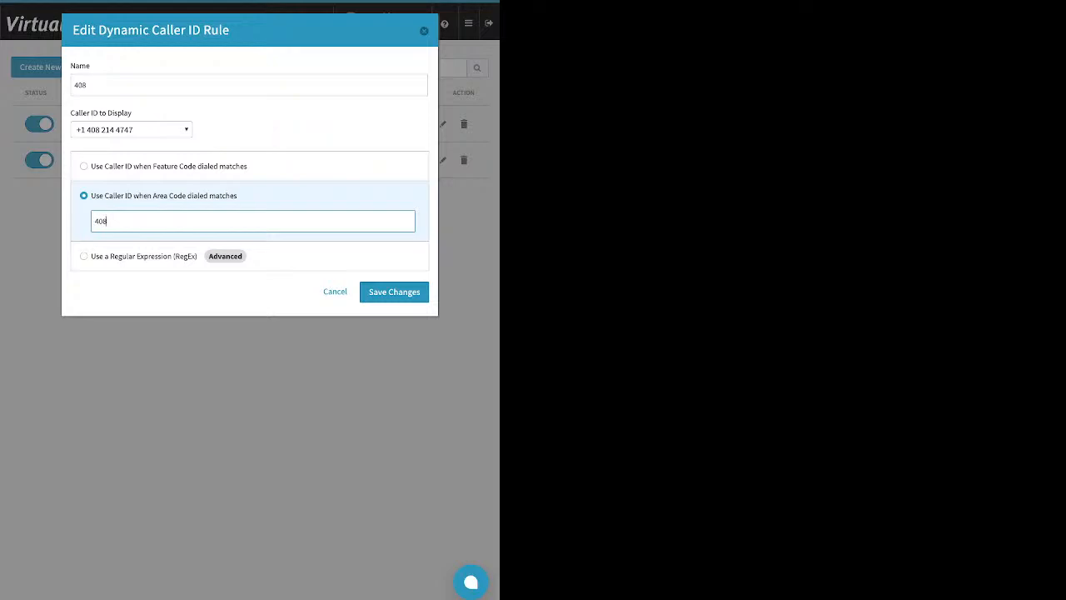
left_click(394, 292)
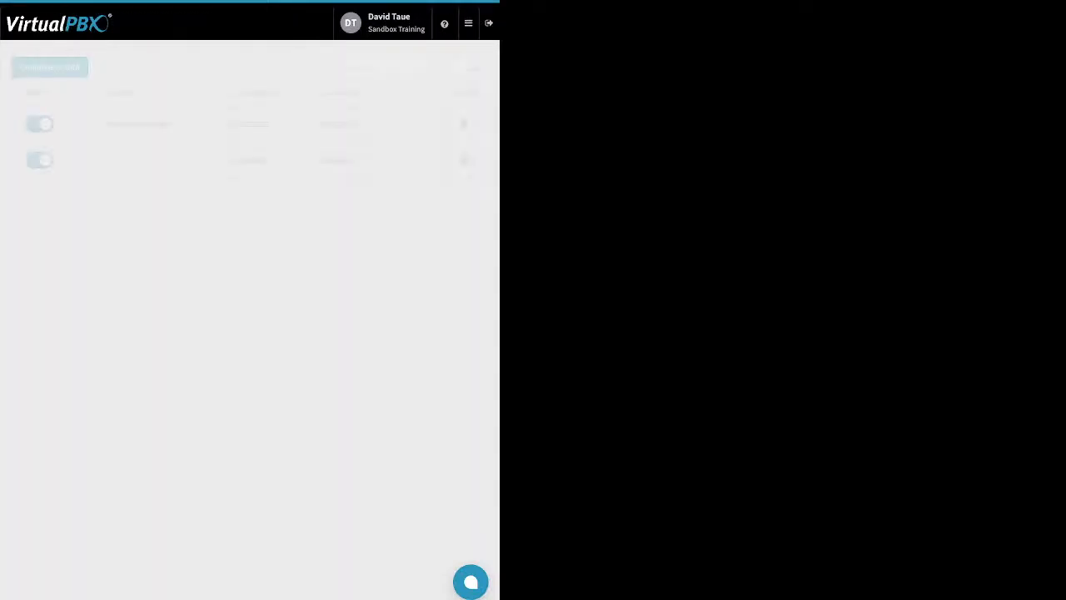
Step: Review the feature code match of the LA Area Feature code rule and close the rule without saving
left_click(442, 123)
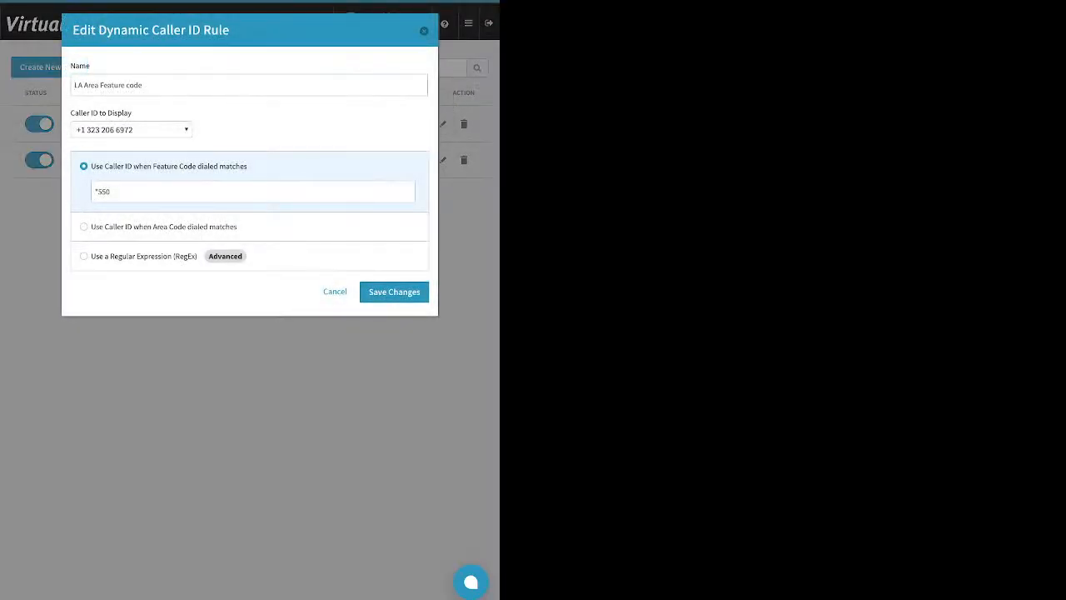
triple_click(110, 192)
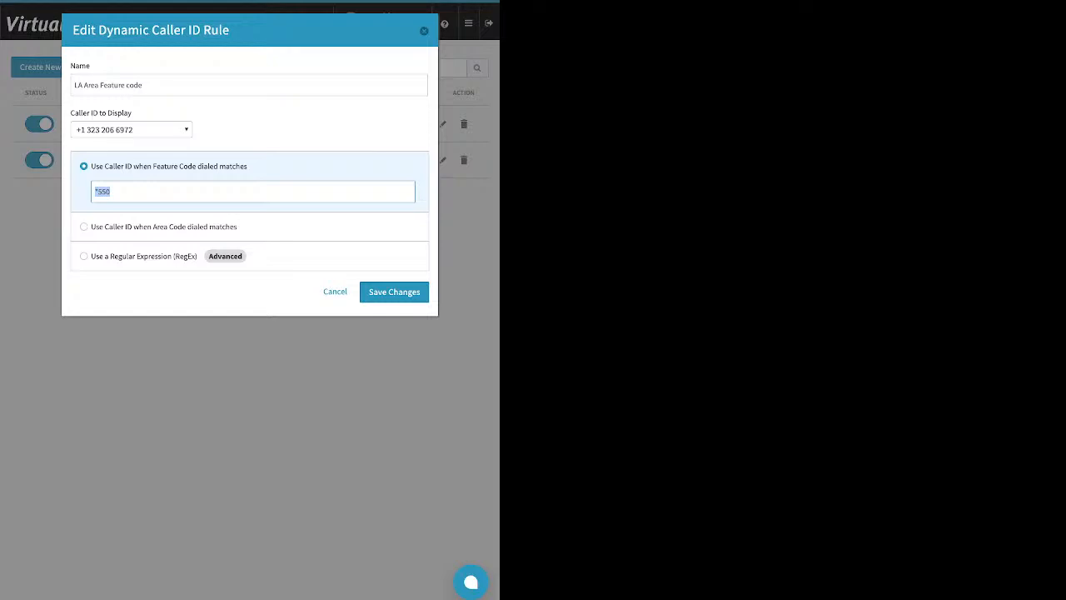
key("Escape")
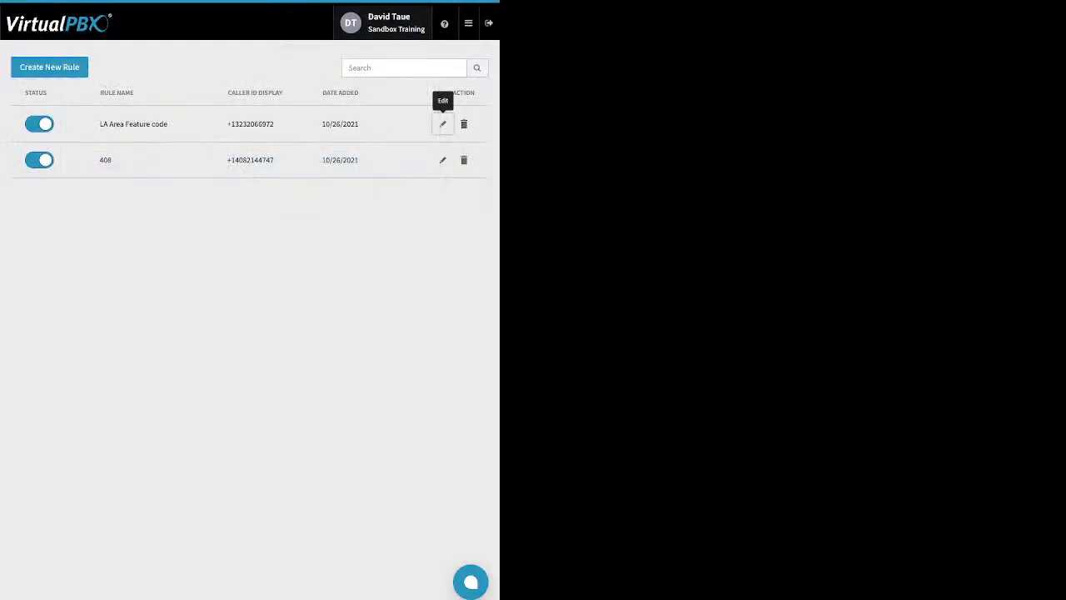
Step: Open the Monitor page, filter the employees by Available and by Busy, and show the Devices list
left_click(468, 23)
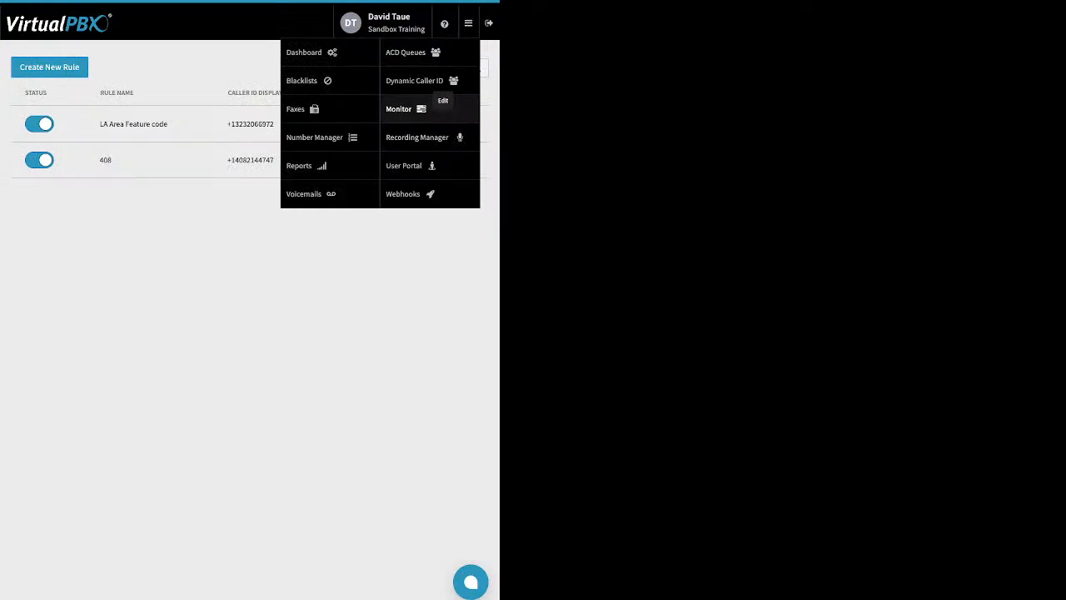
left_click(404, 108)
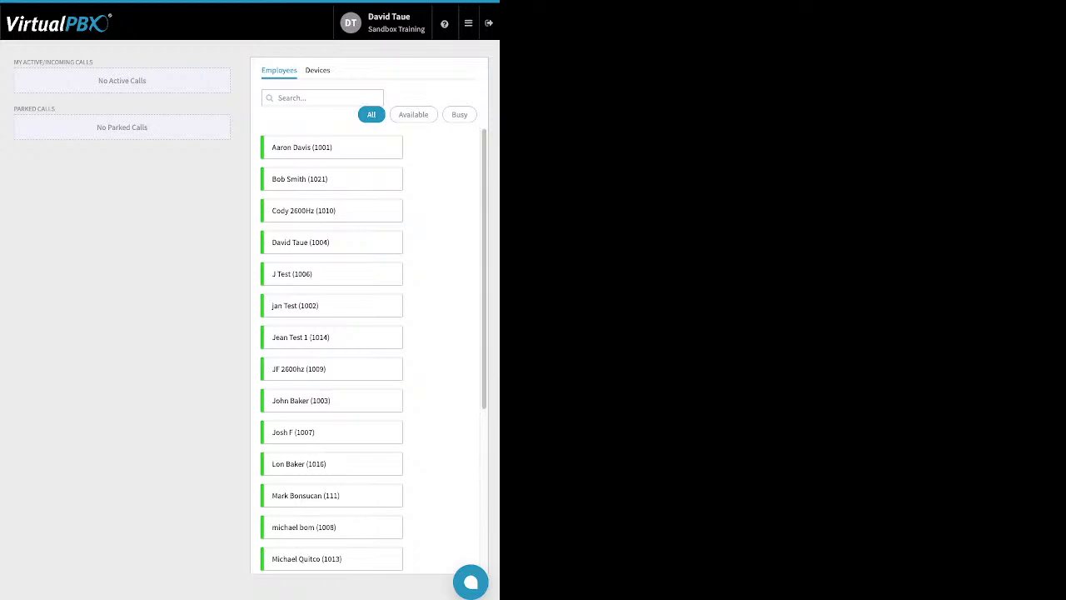
left_click(413, 114)
left_click(459, 114)
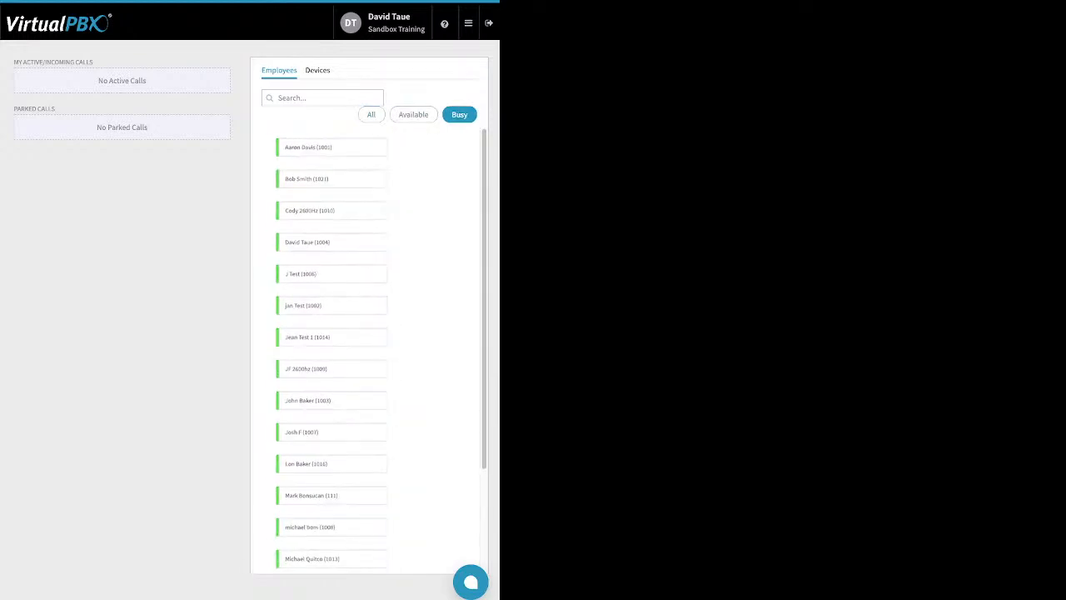
left_click(317, 71)
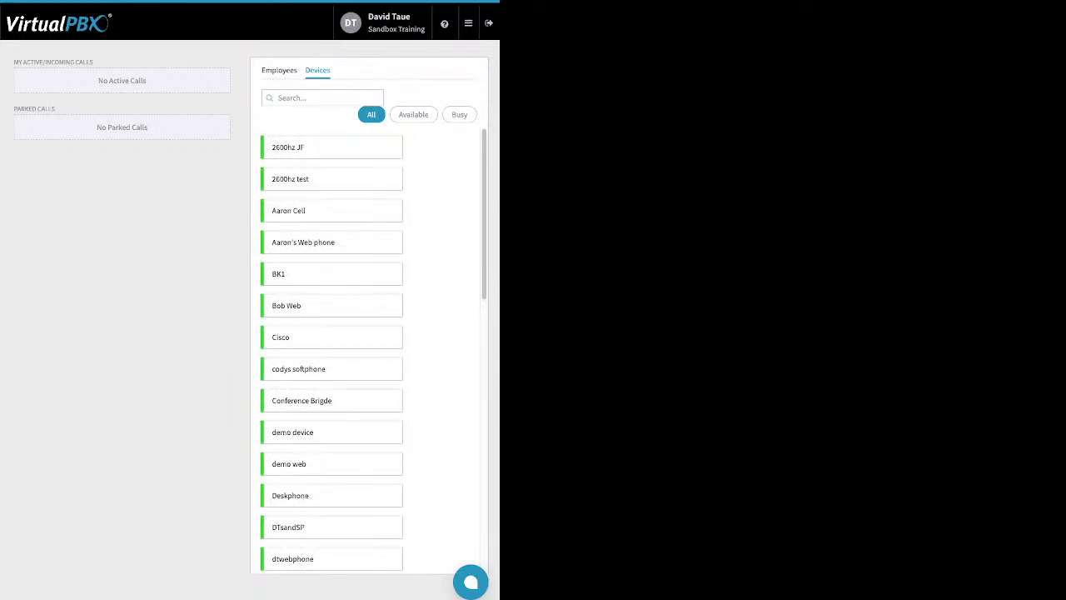
Step: Point out the Parked Calls and My Active/Incoming Calls areas and the Employees and Devices lists on the Monitor page
left_click_drag(55, 108, 13, 109)
left_click(54, 108)
left_click_drag(93, 63, 13, 64)
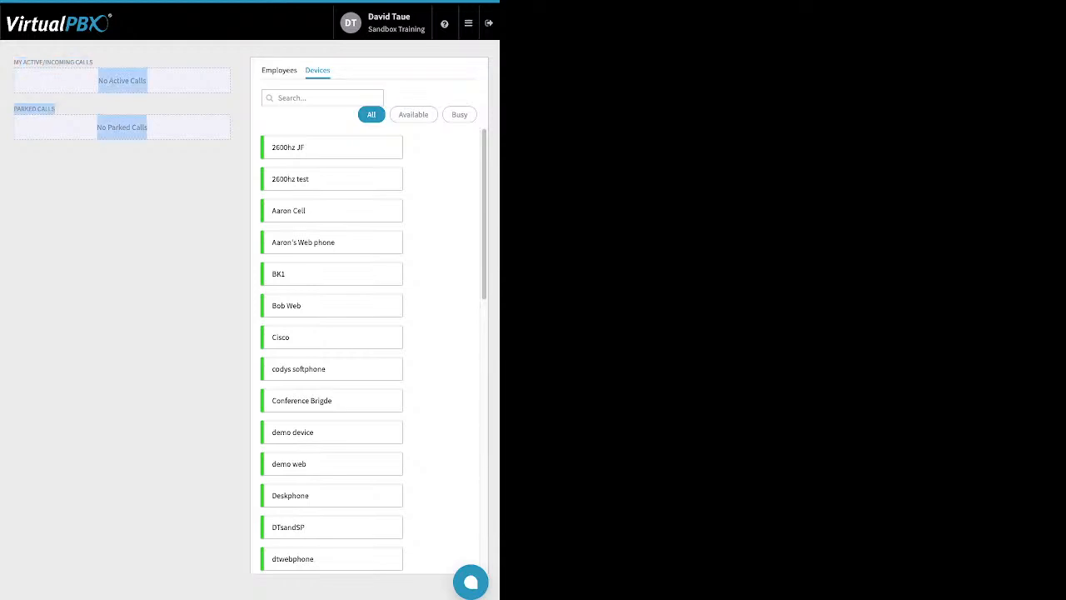
left_click_drag(93, 63, 330, 71)
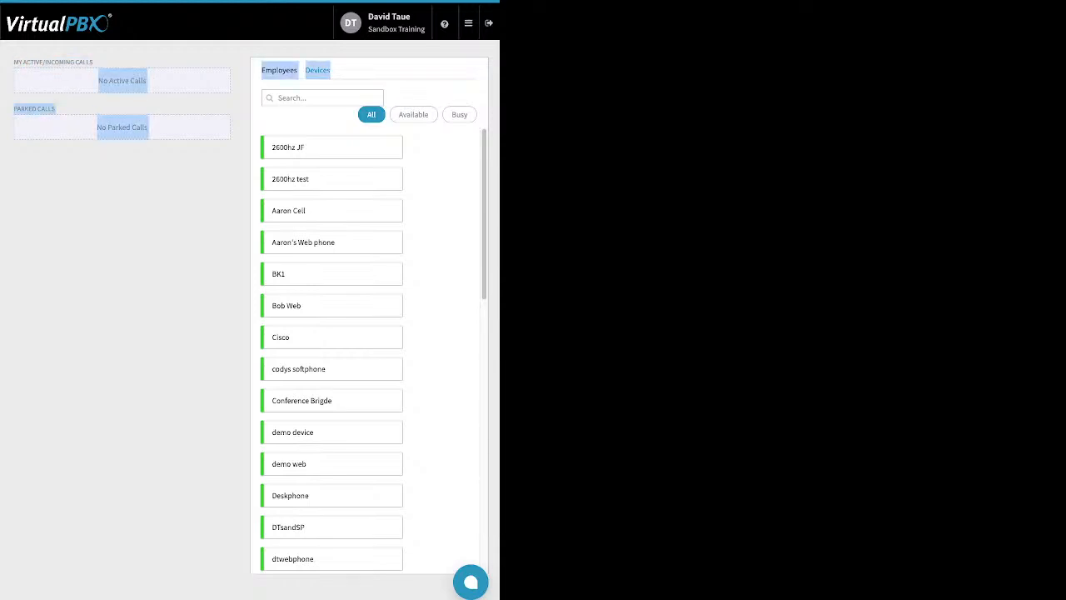
Step: Point out the My Active/Incoming Calls area on the Monitor page, and open a blank new webhook form on the Webhooks page
left_click_drag(11, 63, 75, 62)
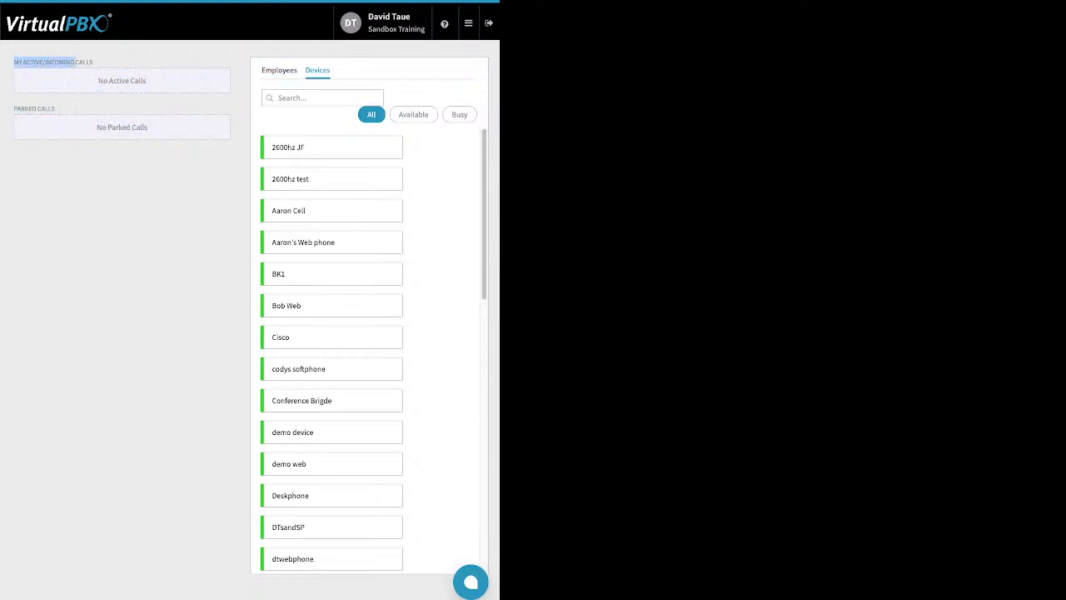
mouse_move(468, 23)
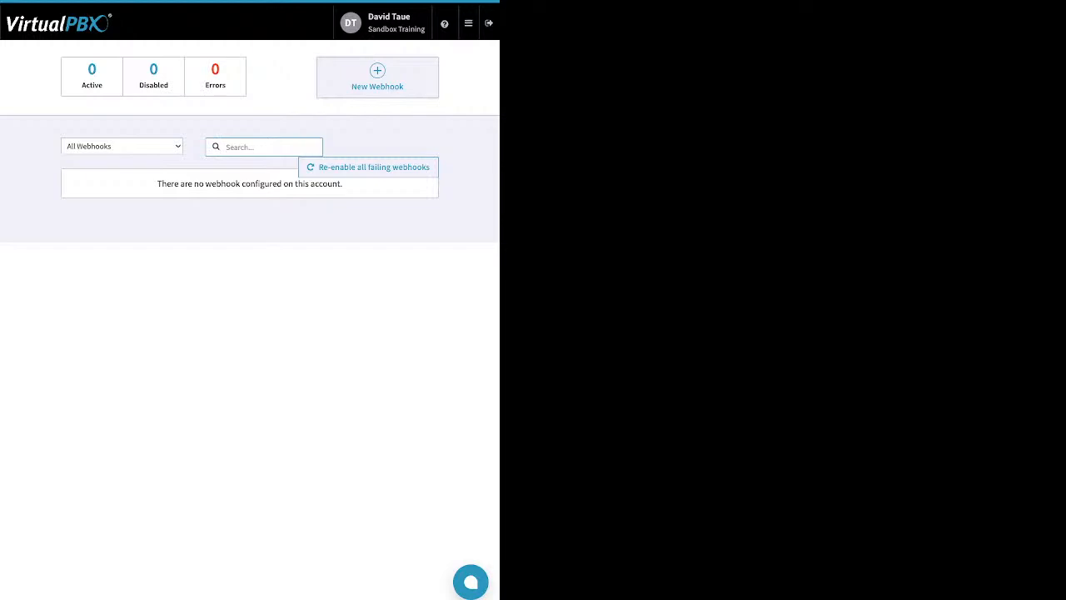
left_click(377, 78)
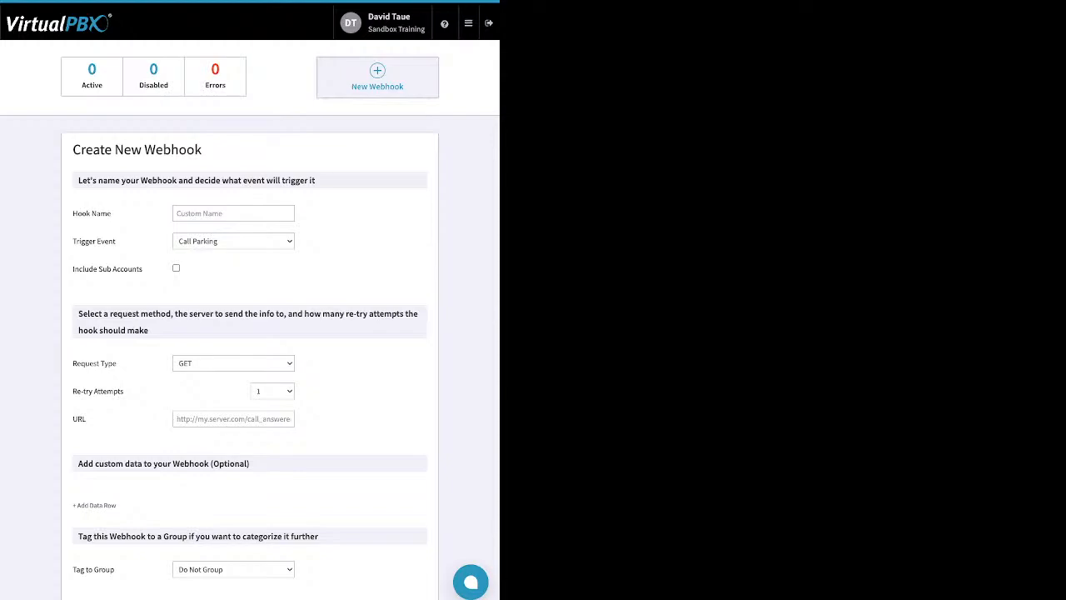
Step: Open the User Portal and filter its call history with a start date of 09/01/2022
left_click(468, 23)
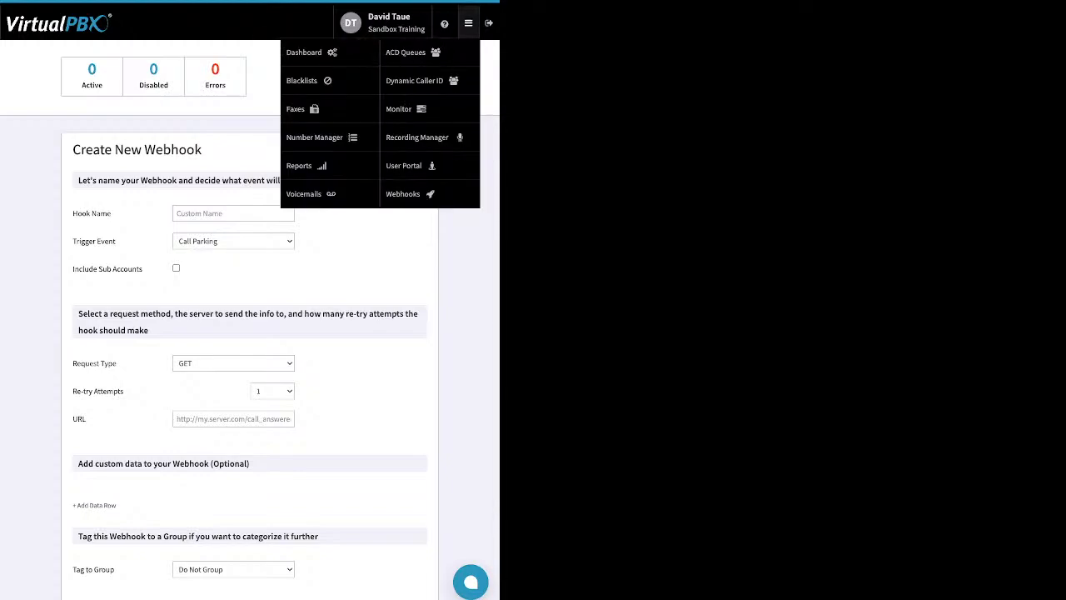
left_click(405, 165)
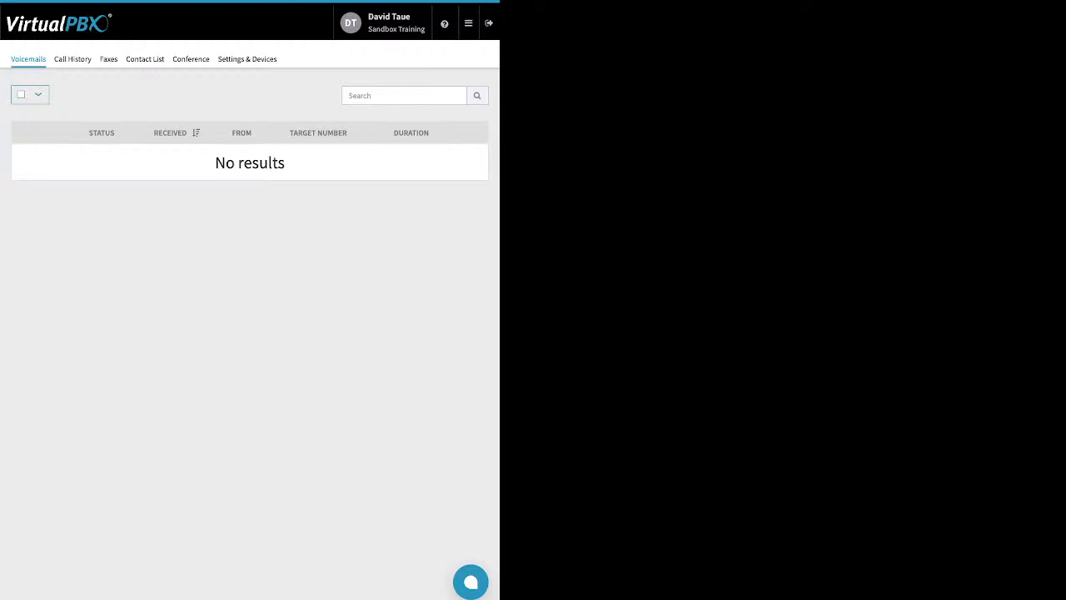
left_click(72, 59)
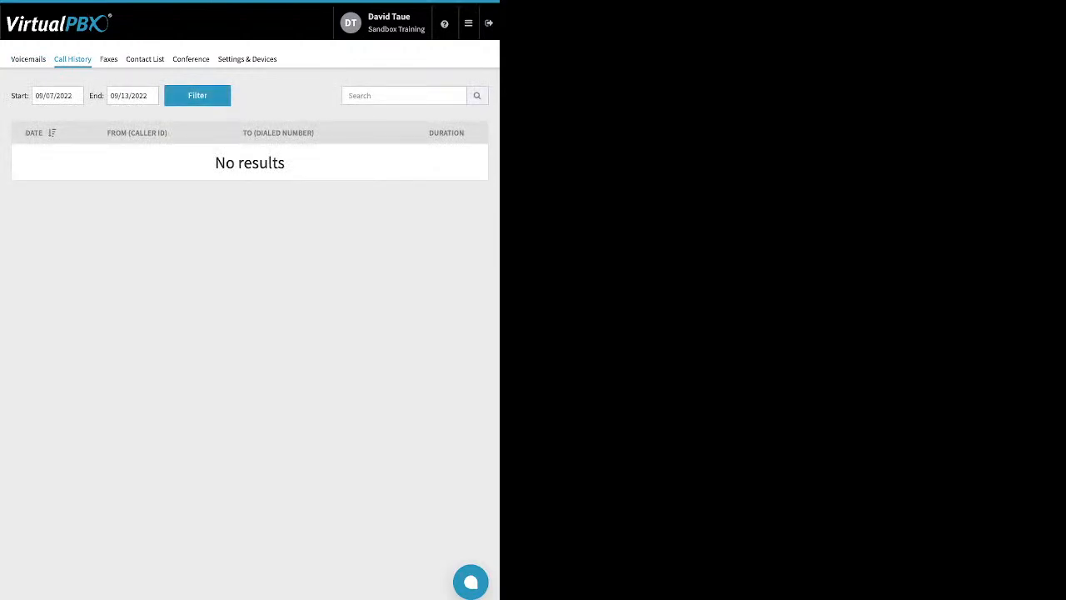
left_click(57, 96)
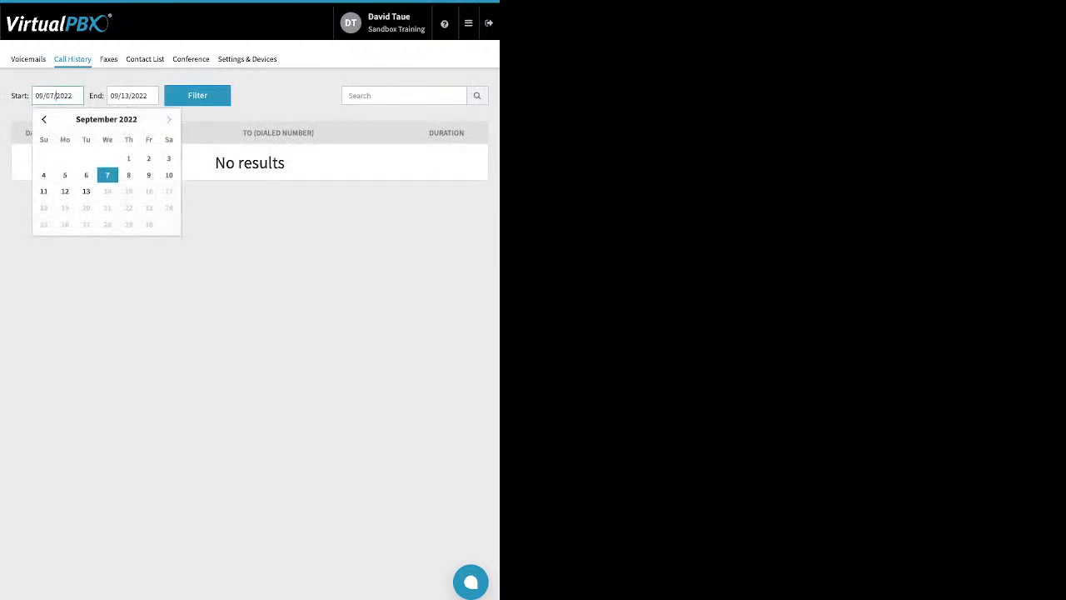
left_click(129, 158)
left_click(197, 95)
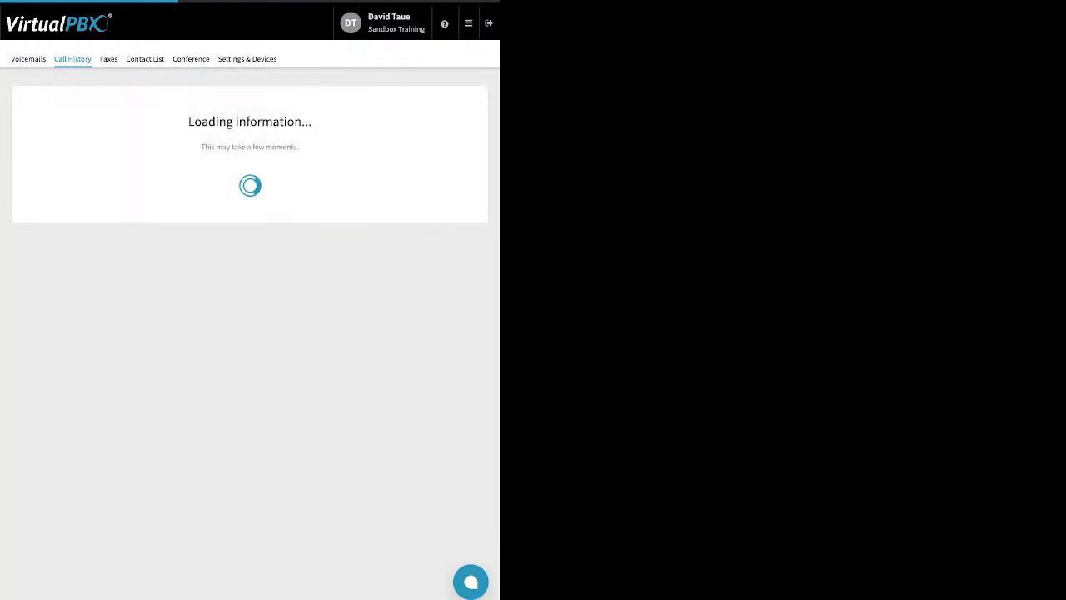
Step: Filter the User Portal's call history for 08/01/2022 to 08/31/2022
left_click(57, 95)
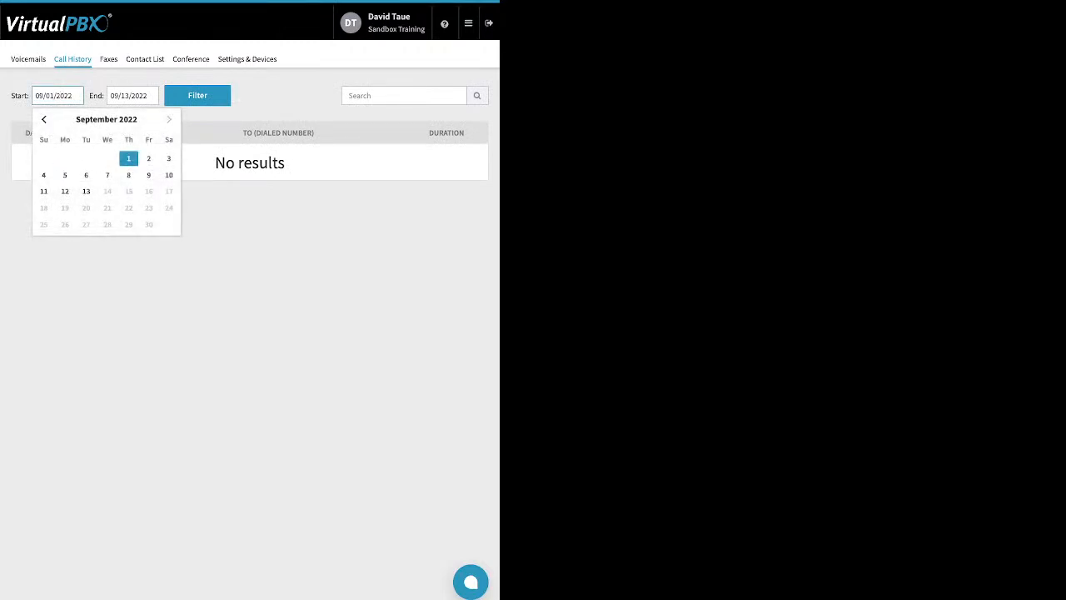
left_click(44, 119)
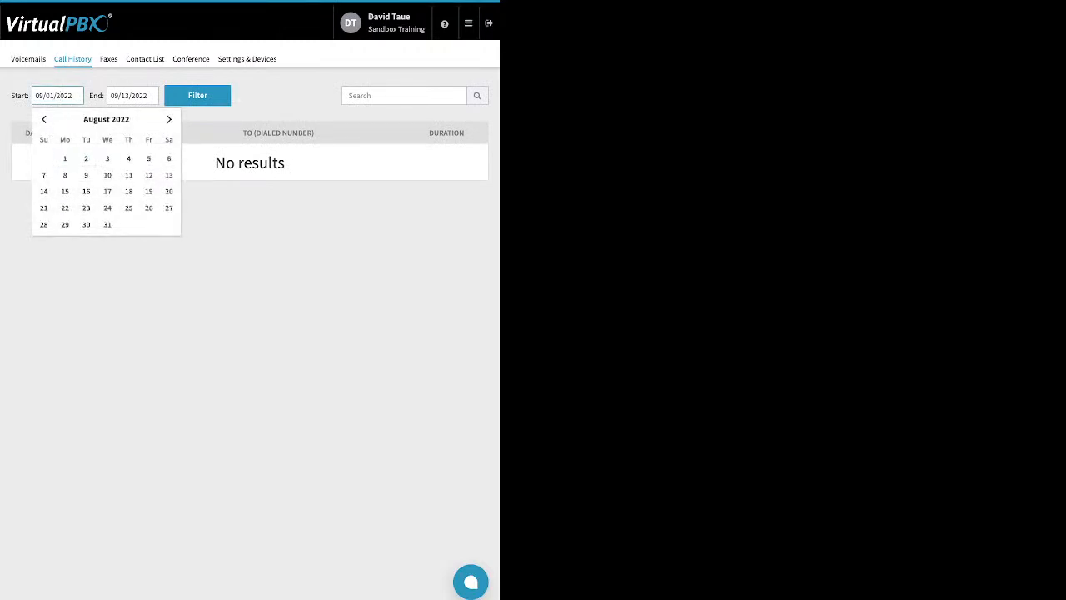
left_click(65, 158)
left_click(198, 95)
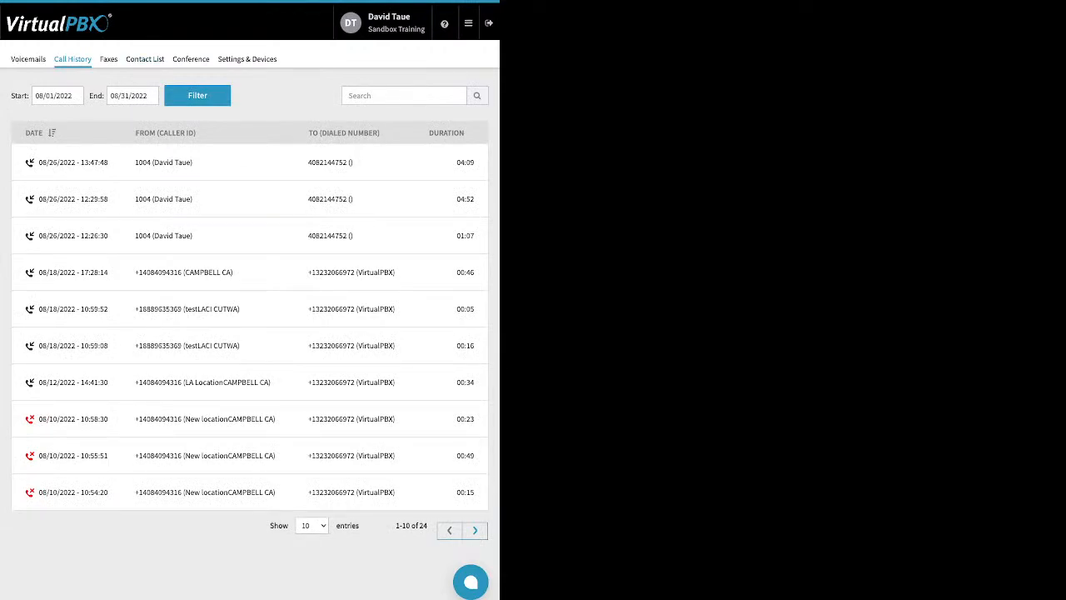
Step: View the Faxes and Contact List pages of the User Portal and open its Conference page
left_click(109, 59)
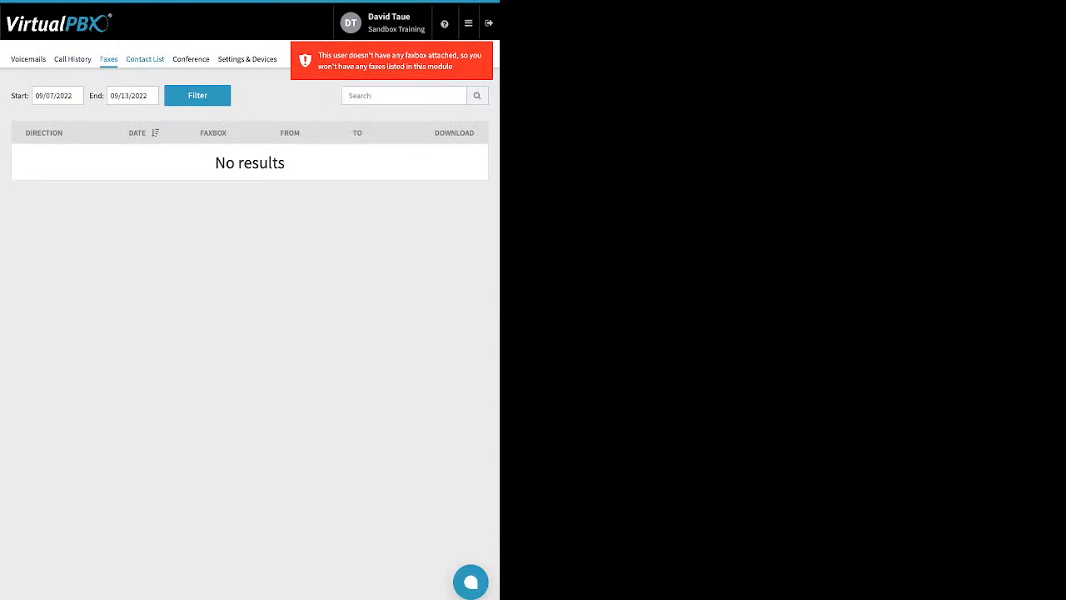
left_click(145, 59)
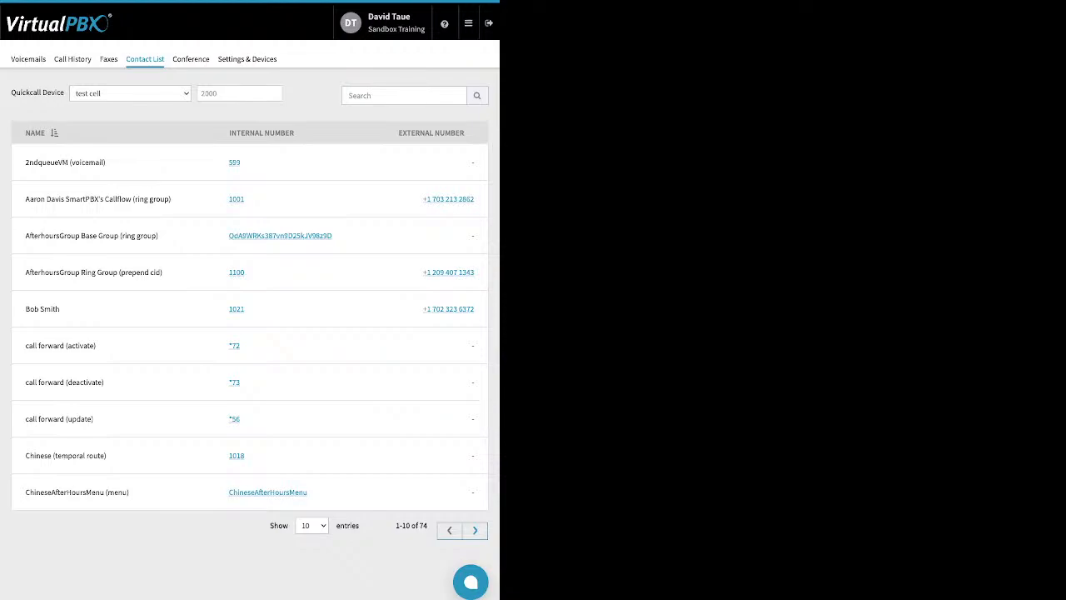
left_click(190, 59)
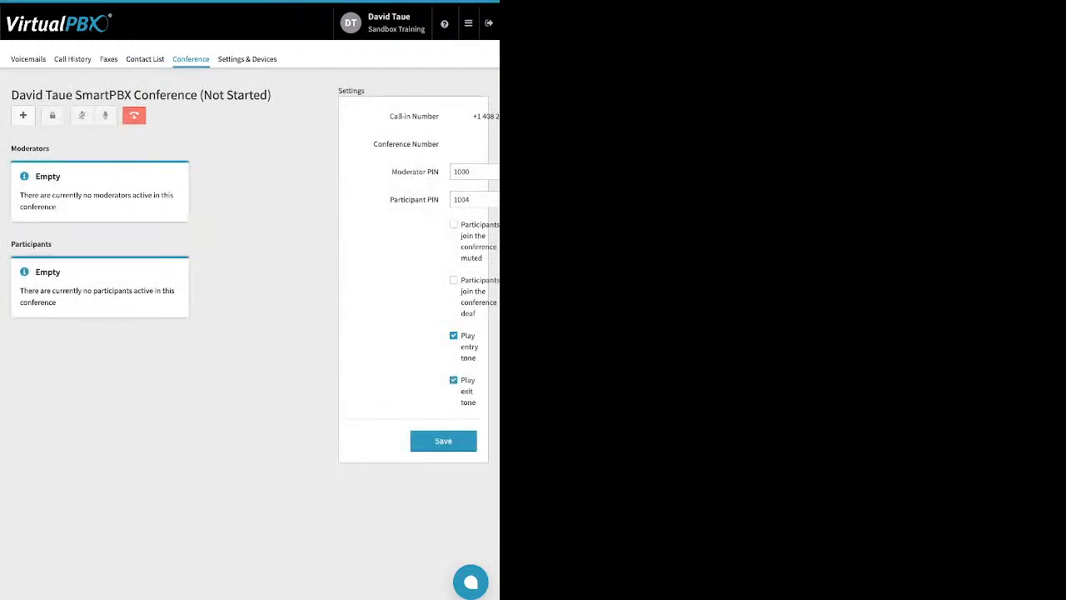
Step: Point out the conference's PIN fields, participant join options and tone options, switching Play entry tone off and back on
left_click_drag(392, 172, 440, 199)
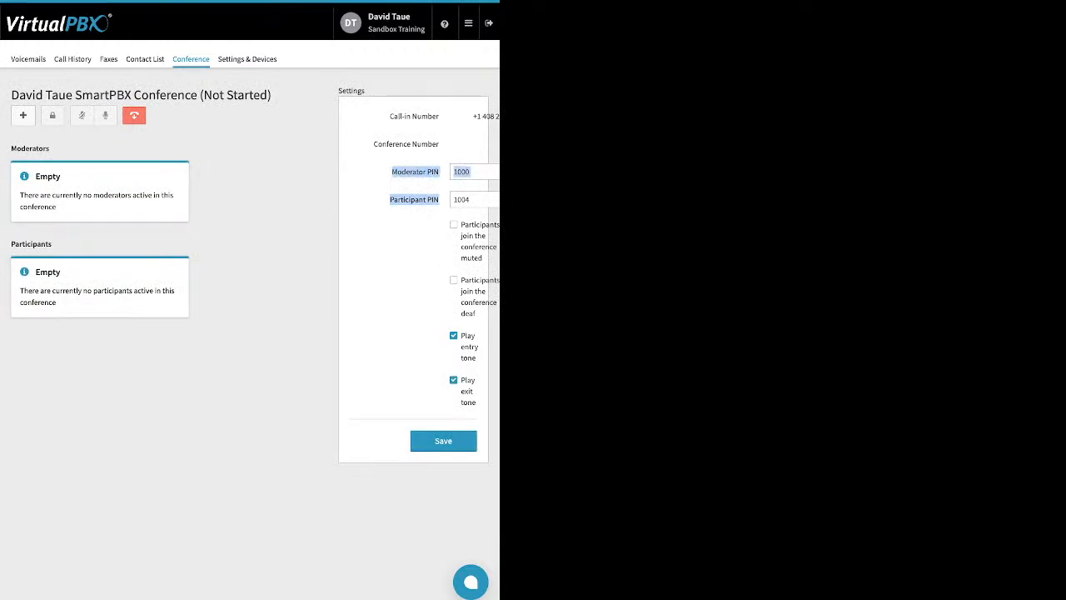
left_click(399, 242)
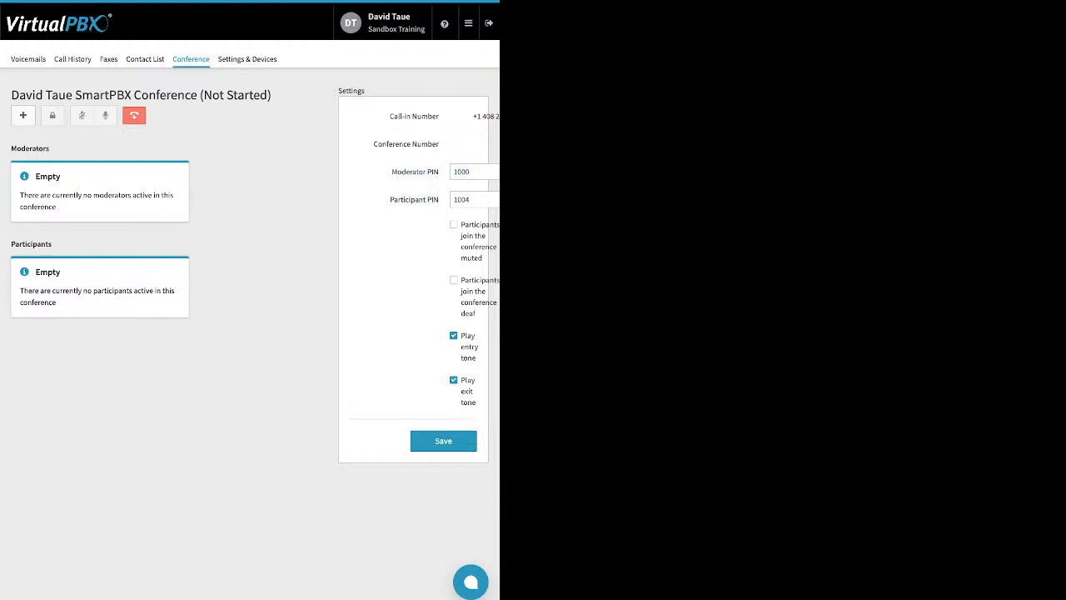
left_click_drag(461, 224, 476, 314)
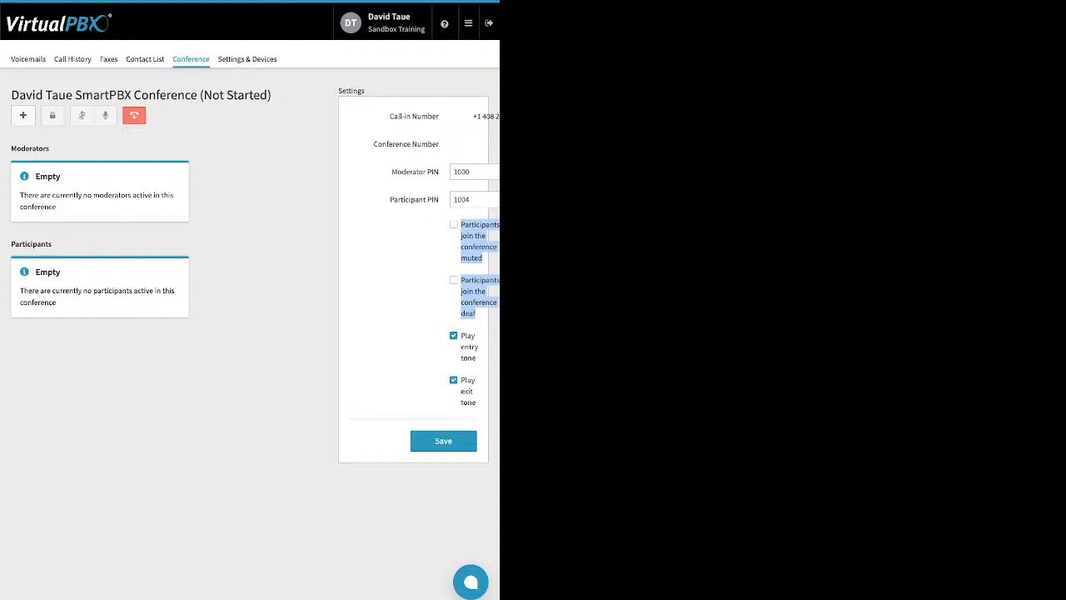
left_click(453, 335)
left_click_drag(461, 336, 477, 403)
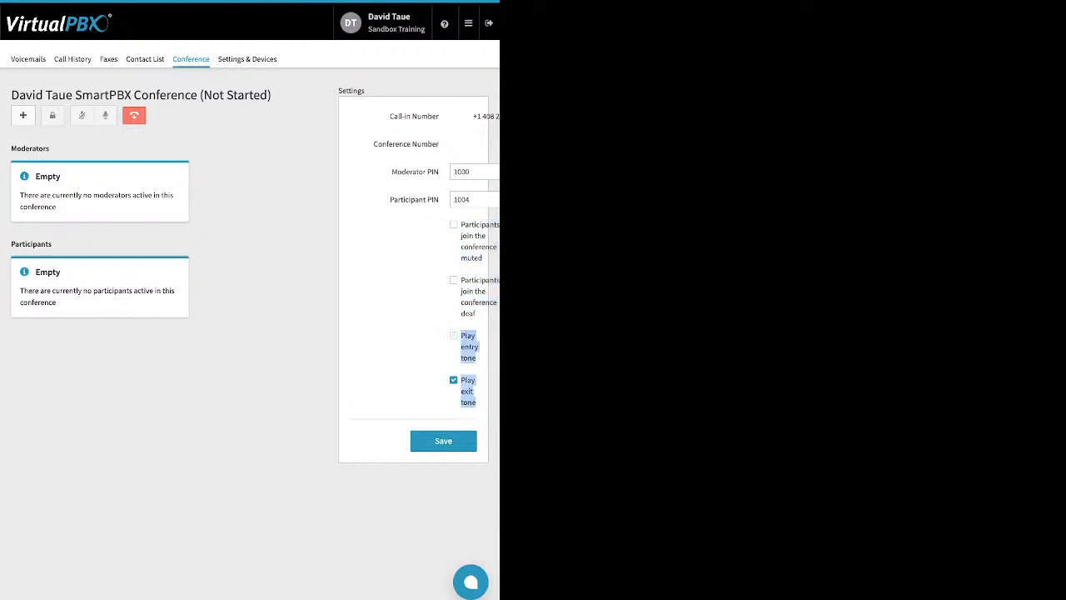
left_click(454, 335)
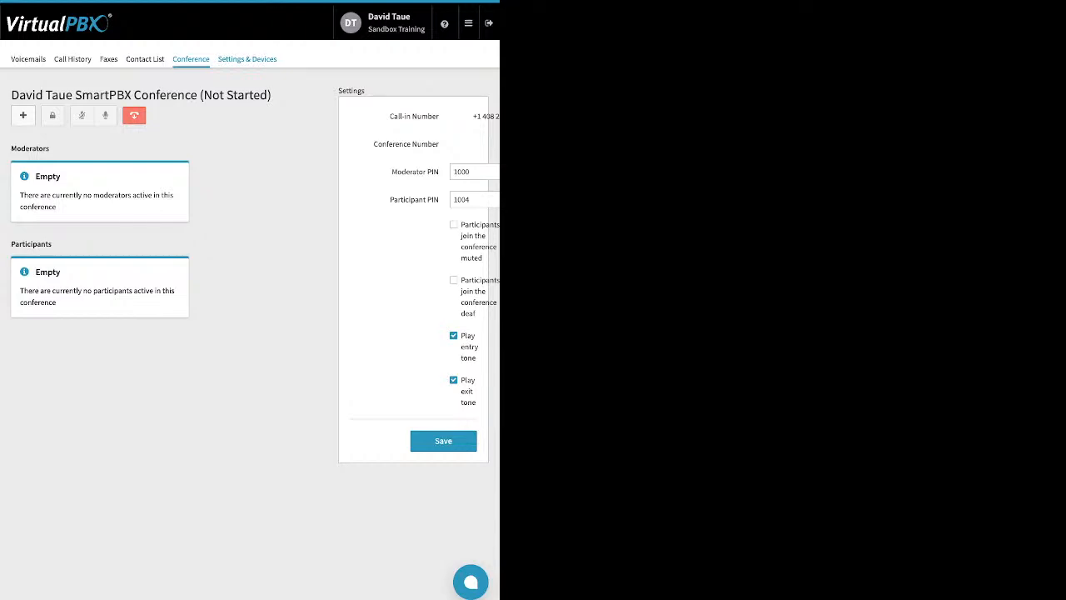
Step: Enable Call Forward in Settings & Devices to review the forwarding number field, and go to the Dashboard without saving
left_click(246, 58)
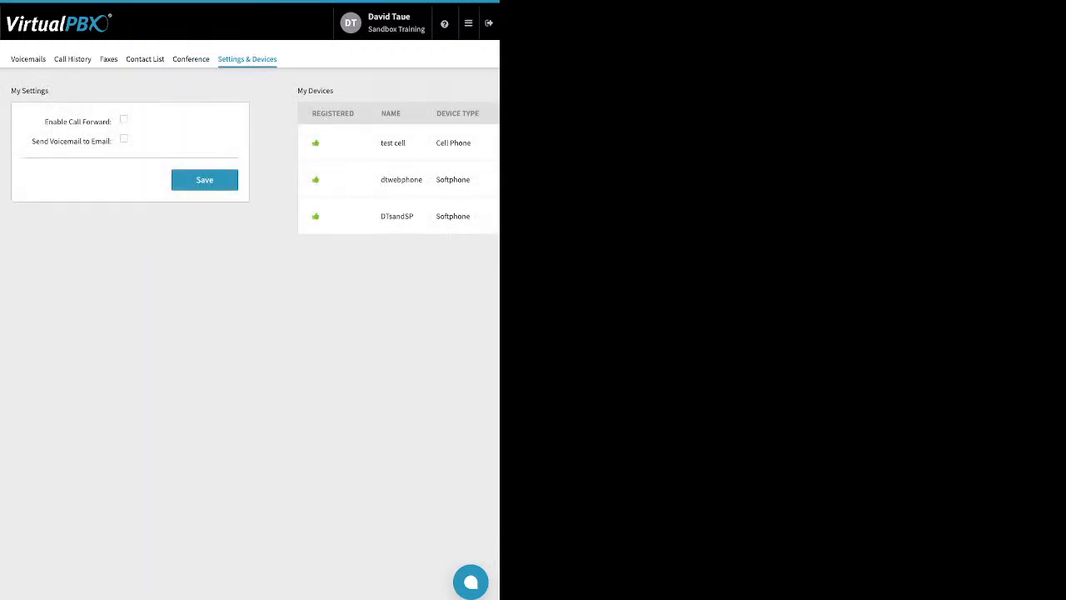
left_click_drag(44, 122, 112, 122)
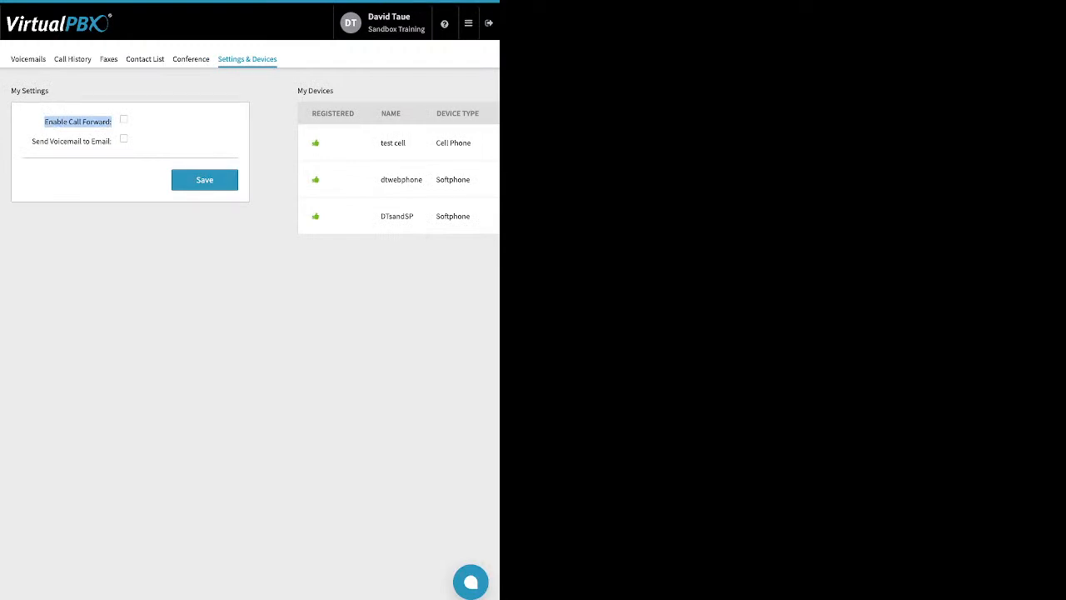
left_click(124, 119)
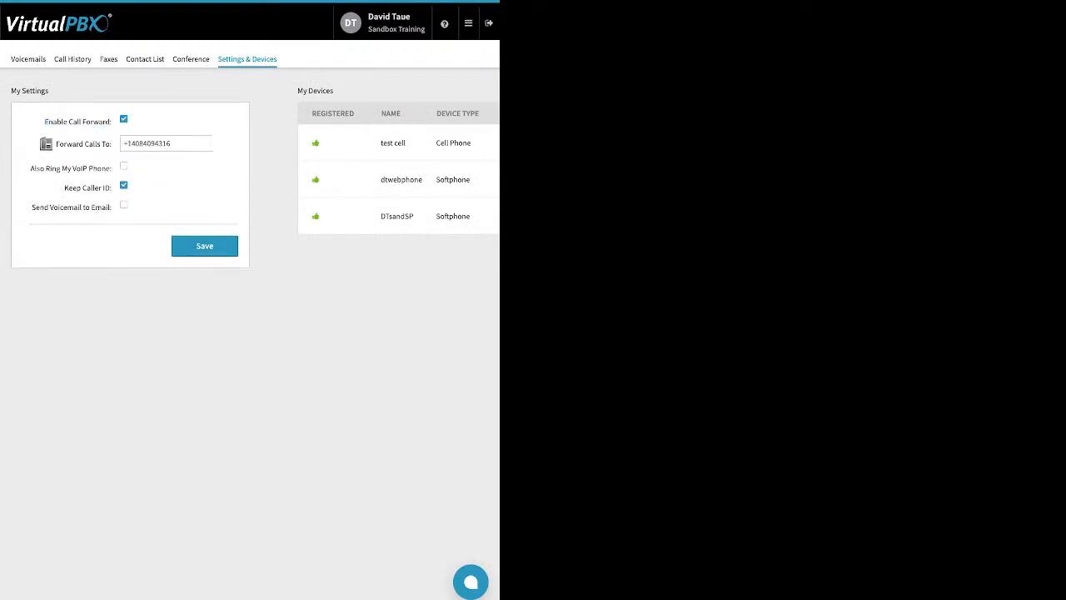
left_click_drag(173, 144, 122, 143)
mouse_move(468, 23)
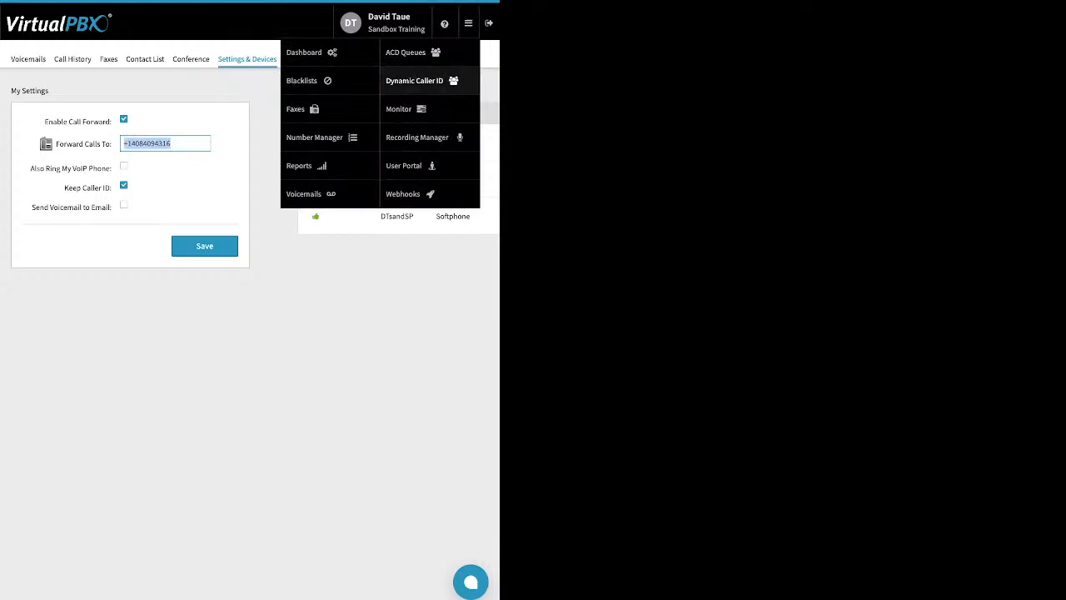
left_click(309, 53)
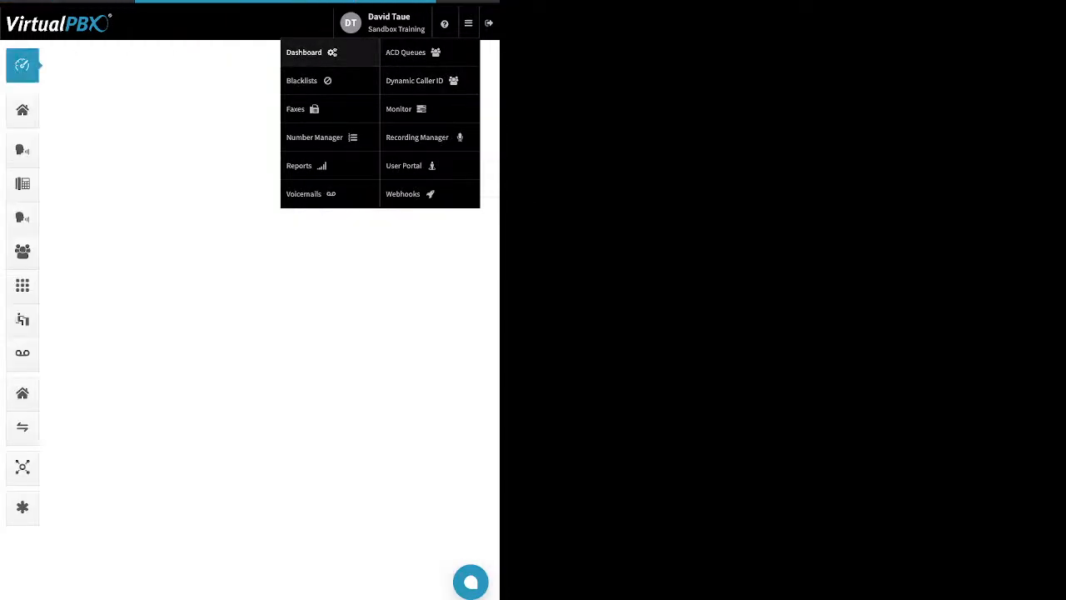